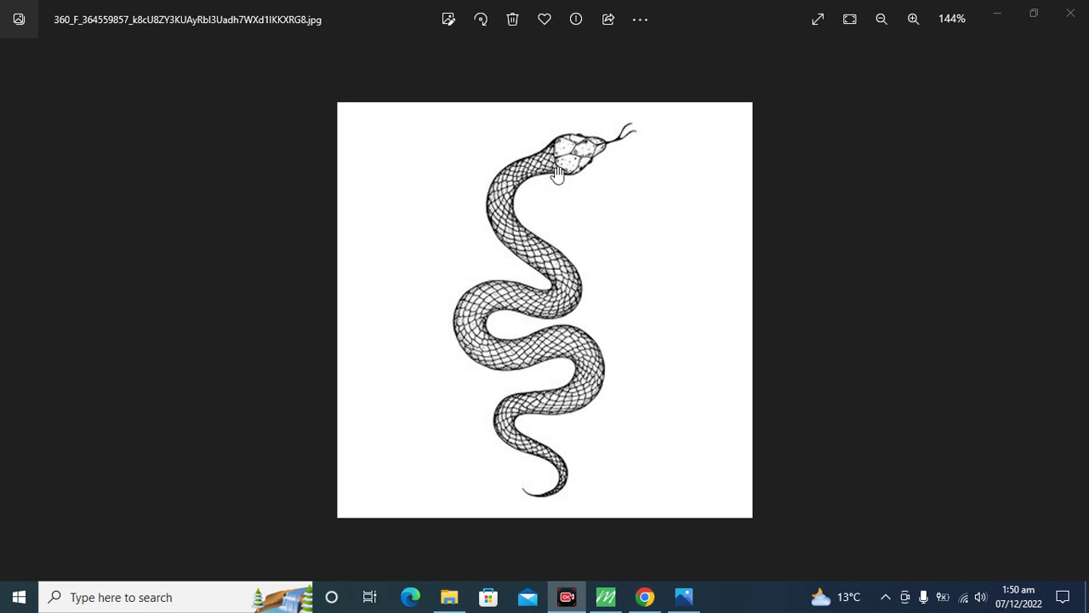
Step: Look over the black-and-white snake line drawing in Photos, then minimize the viewer
click(676, 5)
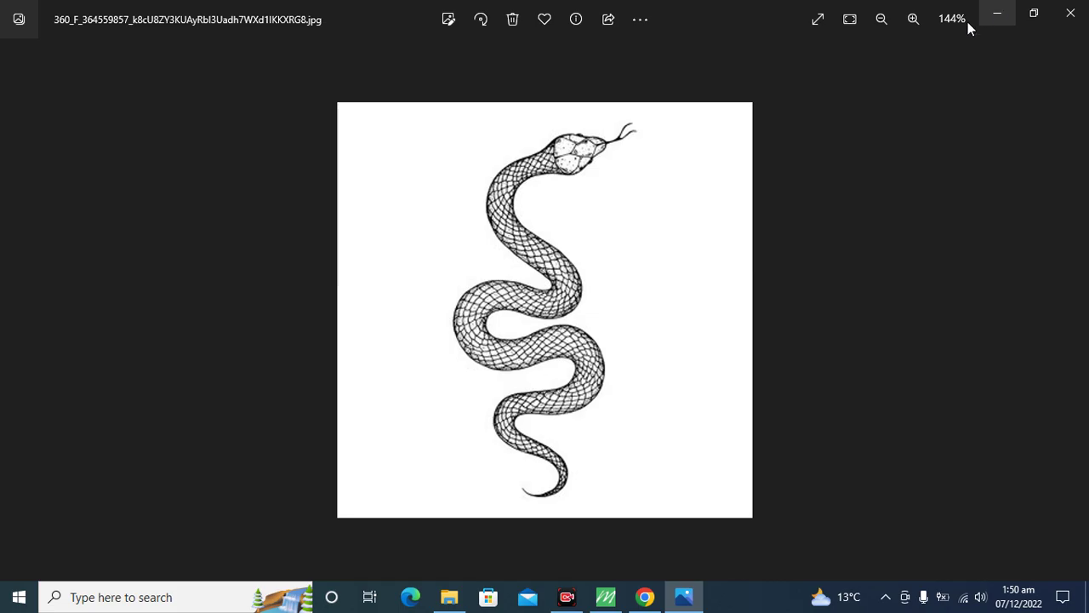
click(994, 13)
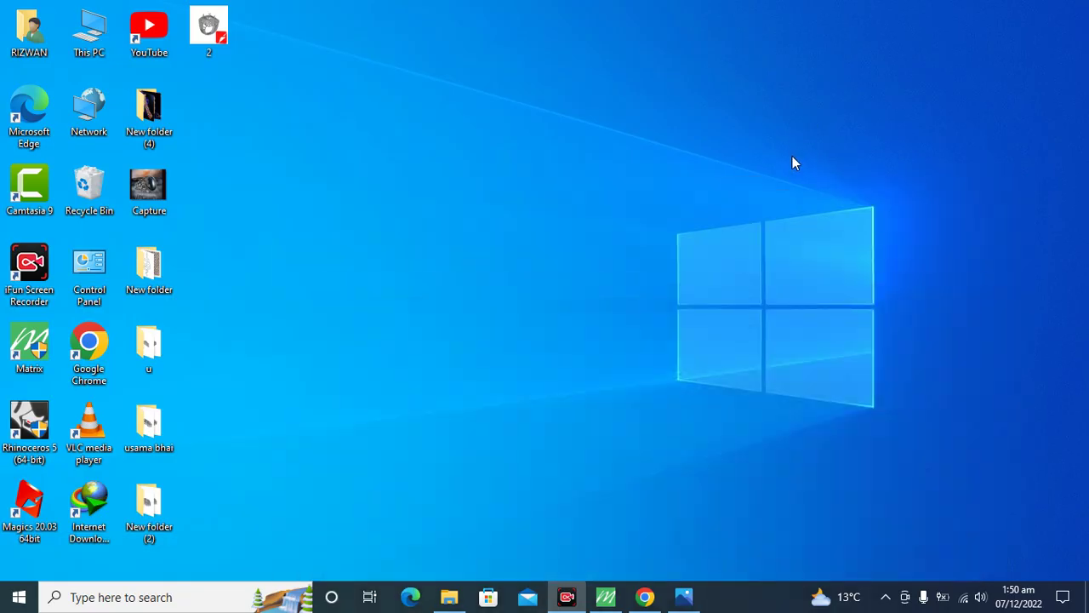
Step: Start a picture frame using the second snake image from Desktop\New folder, first corner at 0,0
click(604, 591)
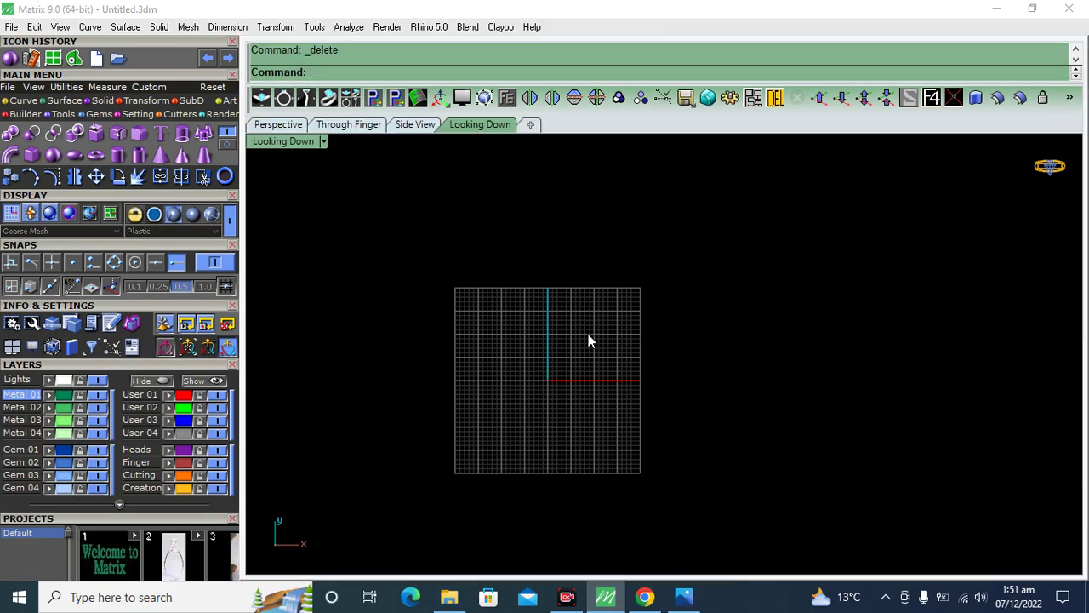
click(34, 88)
click(9, 133)
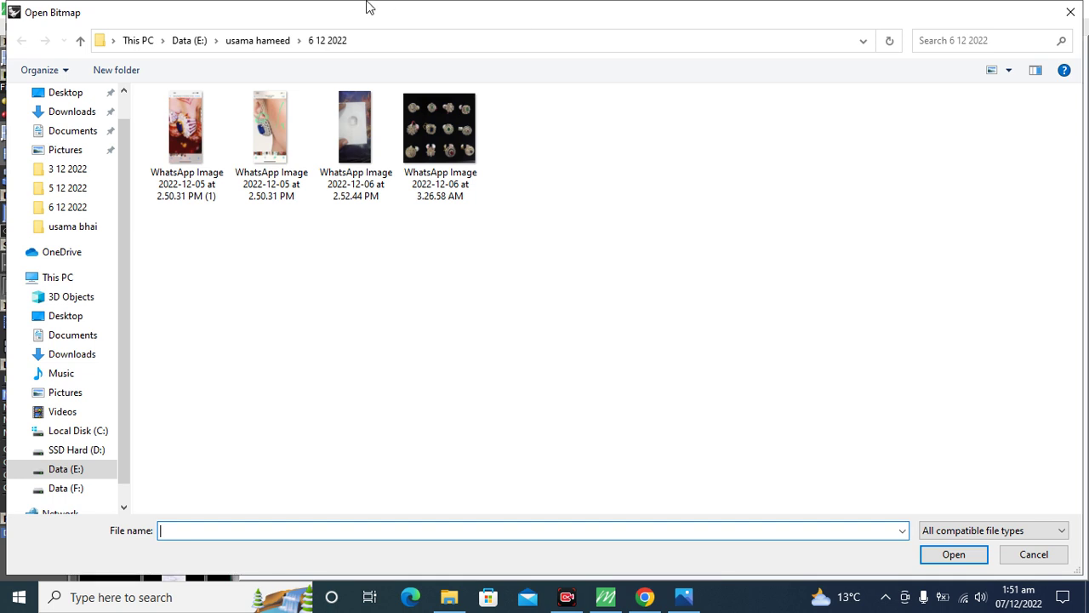
click(38, 94)
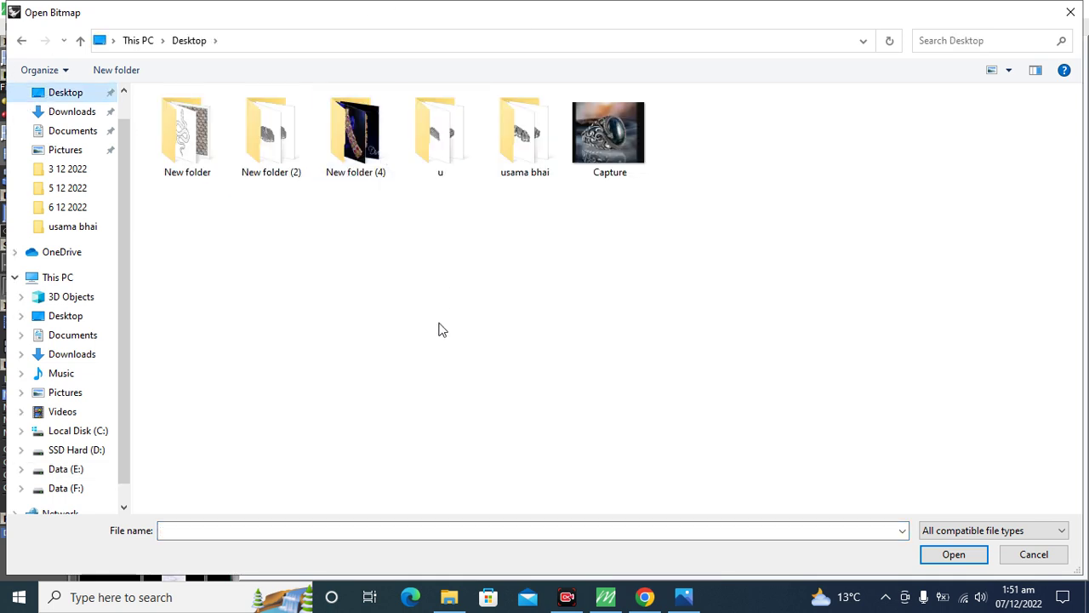
double_click(204, 152)
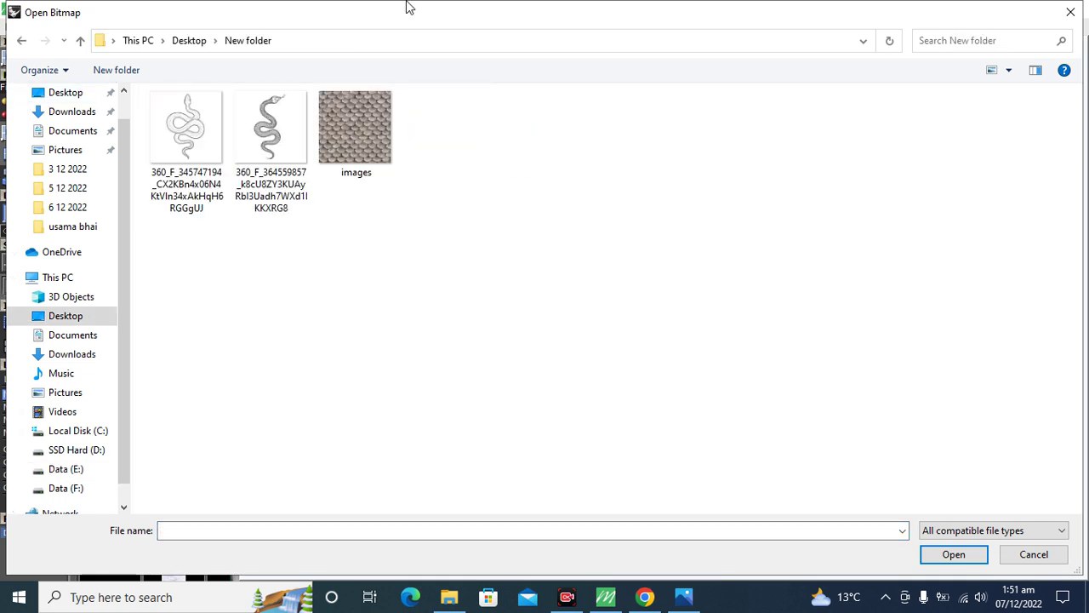
double_click(270, 127)
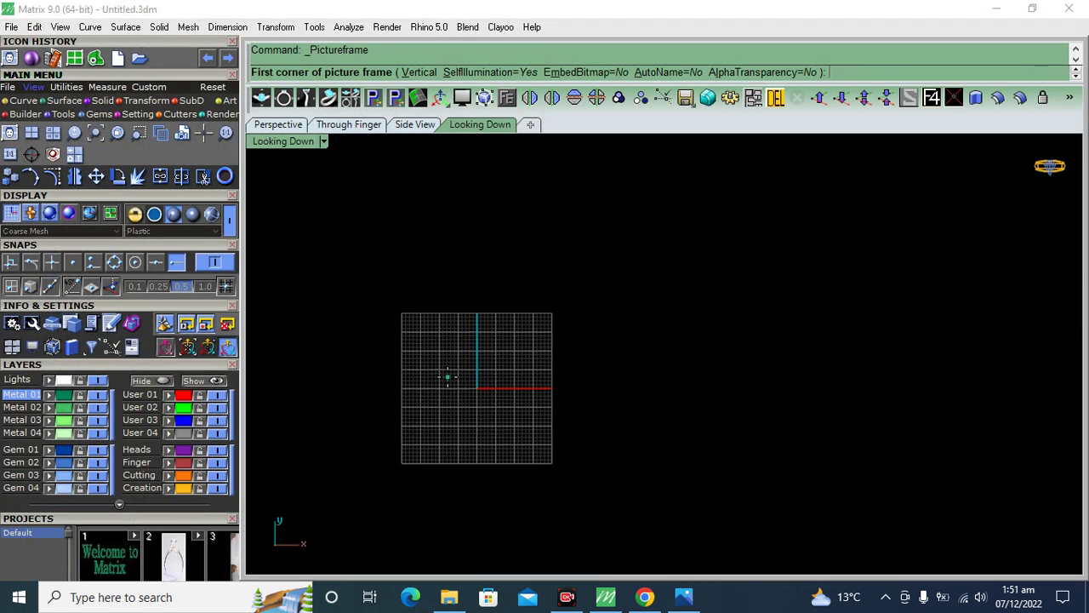
click(476, 388)
Step: Set the frame's opposite corner to place the snake picture in the top view
scroll(528, 391, down, 2)
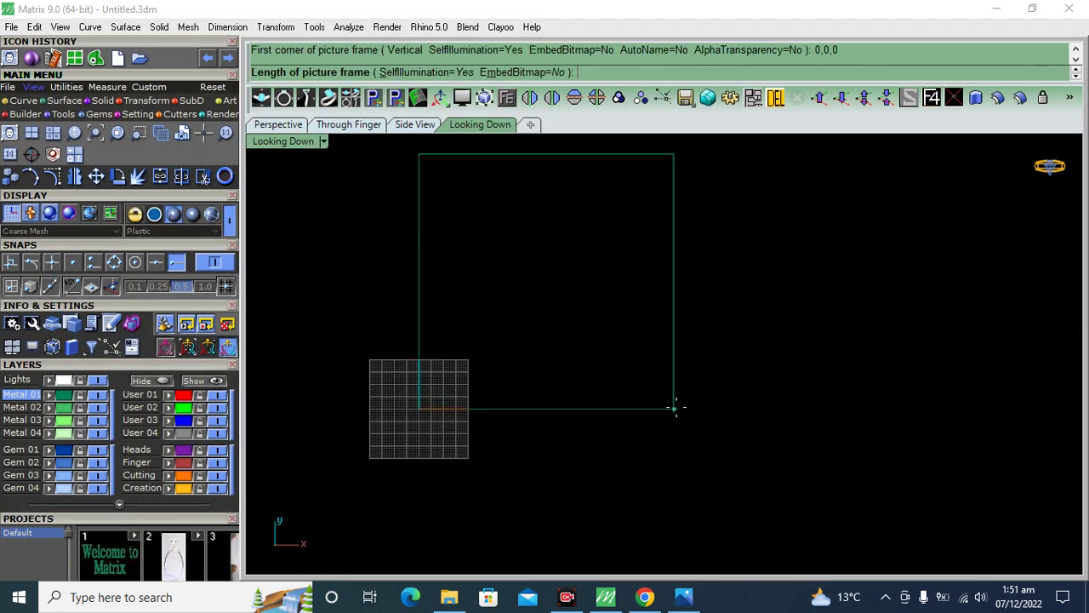
click(672, 399)
click(633, 370)
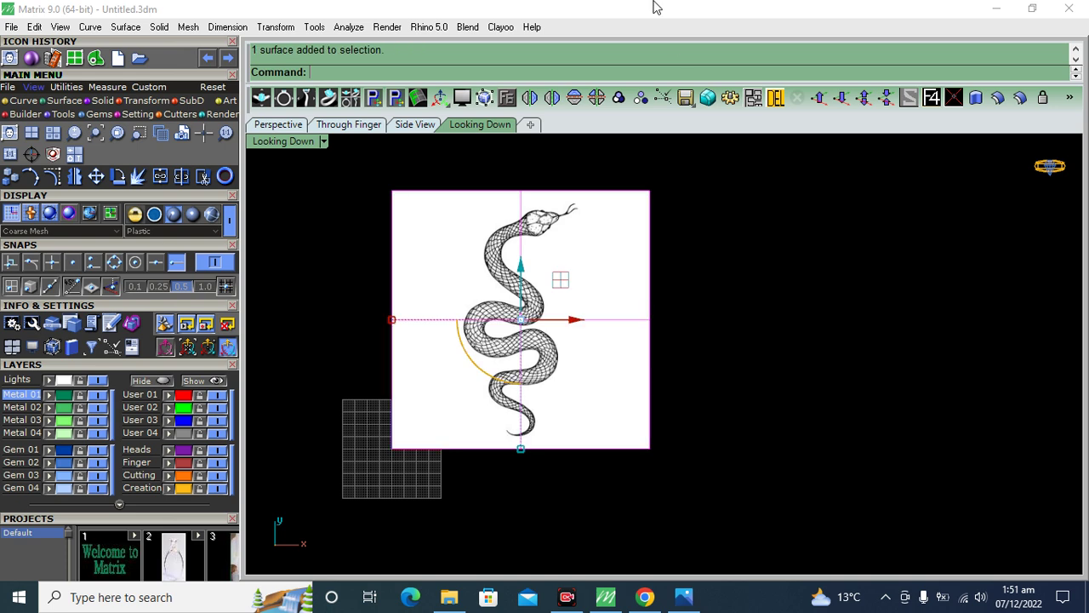
Step: Draw a rectangle closely enclosing the snake on the picture
click(19, 100)
click(74, 132)
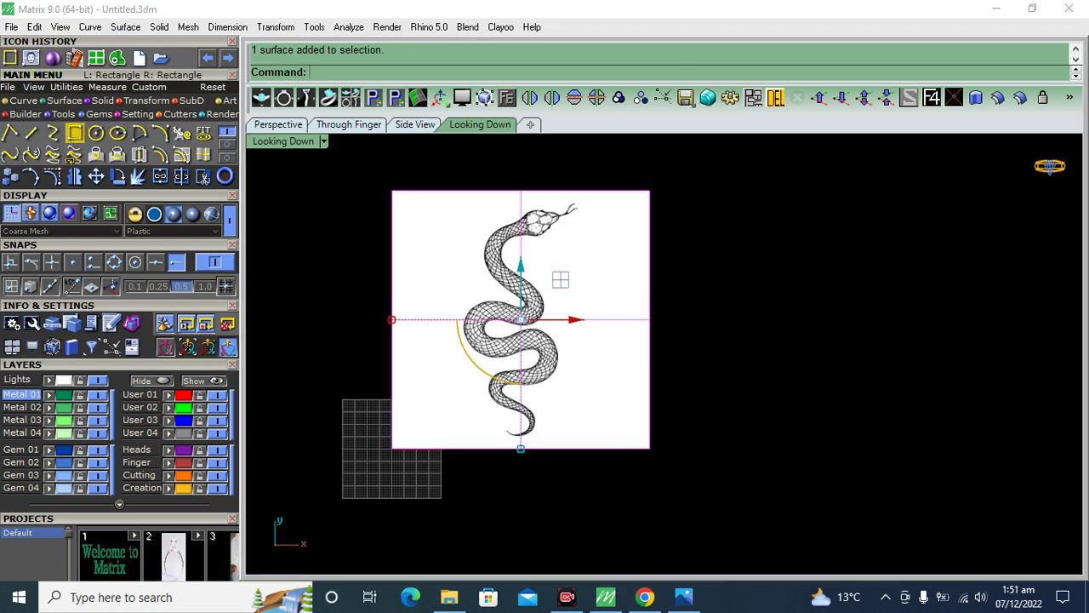
click(444, 195)
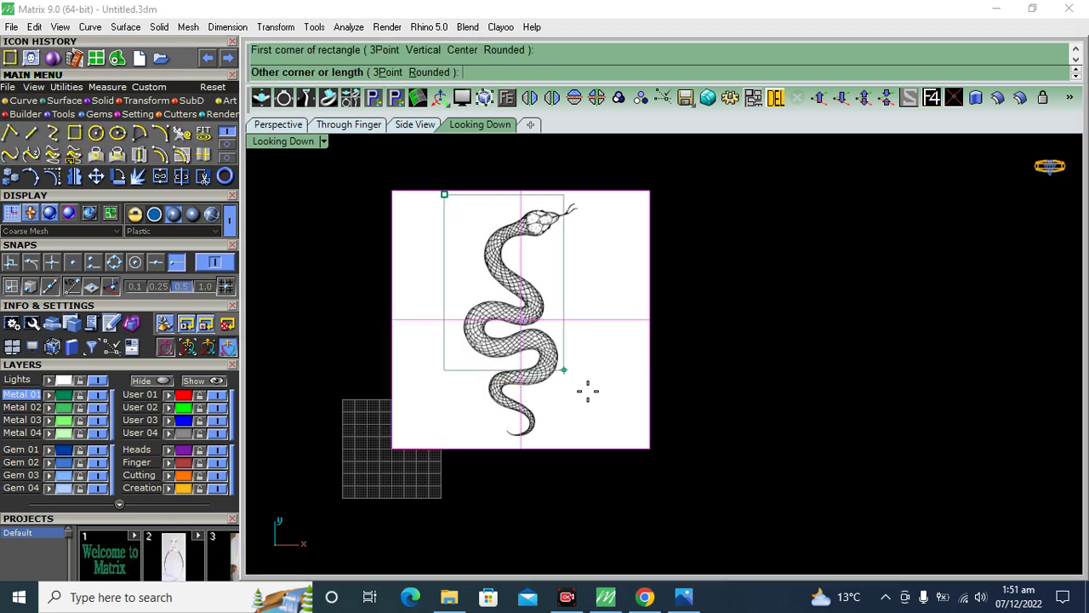
scroll(612, 451, up, 2)
click(598, 442)
scroll(581, 352, down, 1)
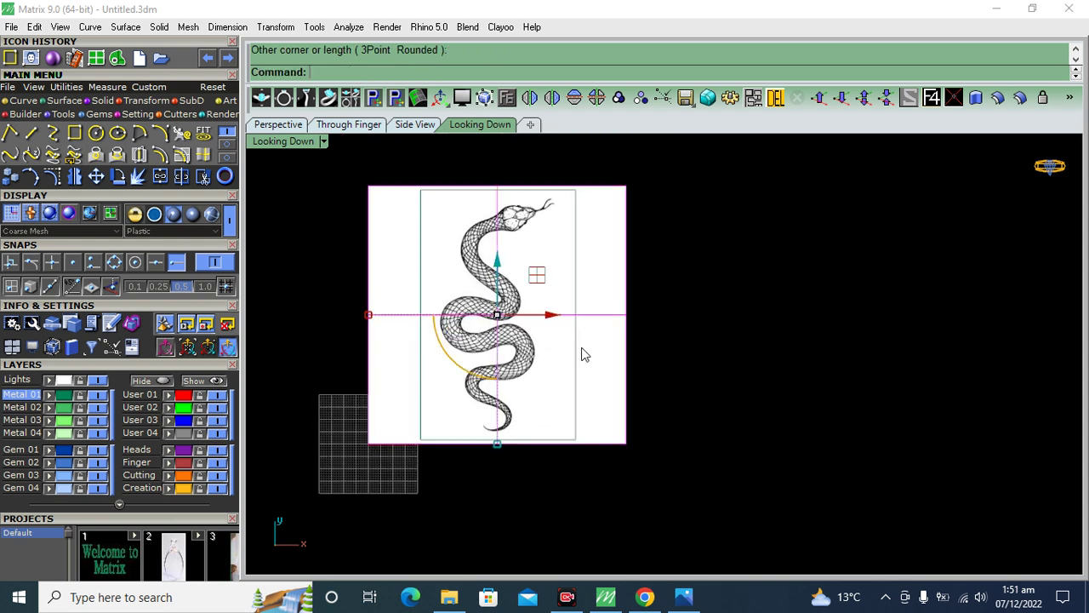
scroll(595, 324, down, 1)
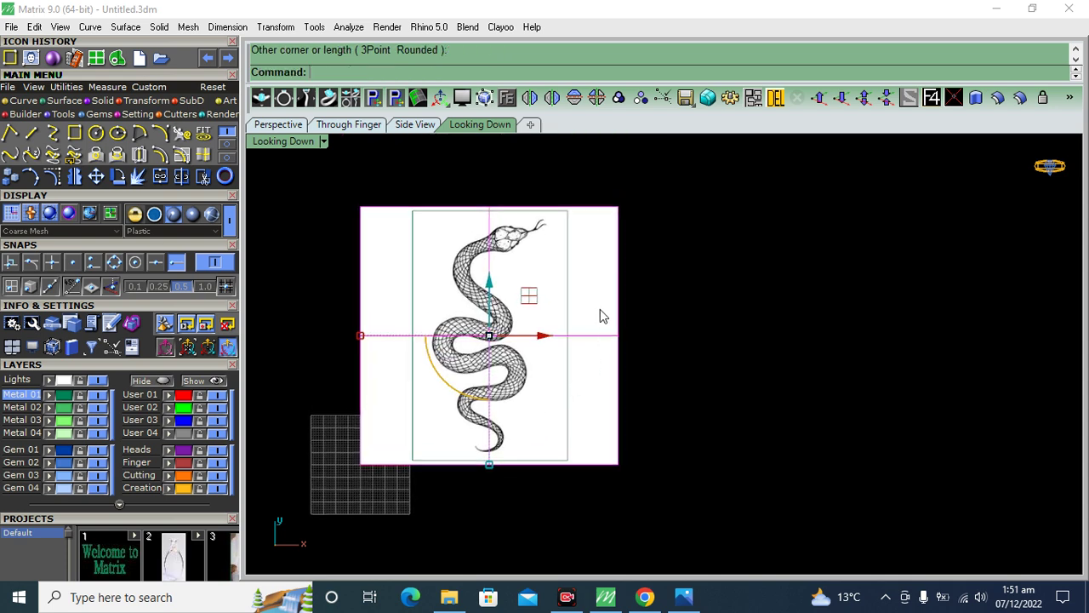
Step: Split the picture frame with the rectangle and delete the outer margin piece
click(176, 179)
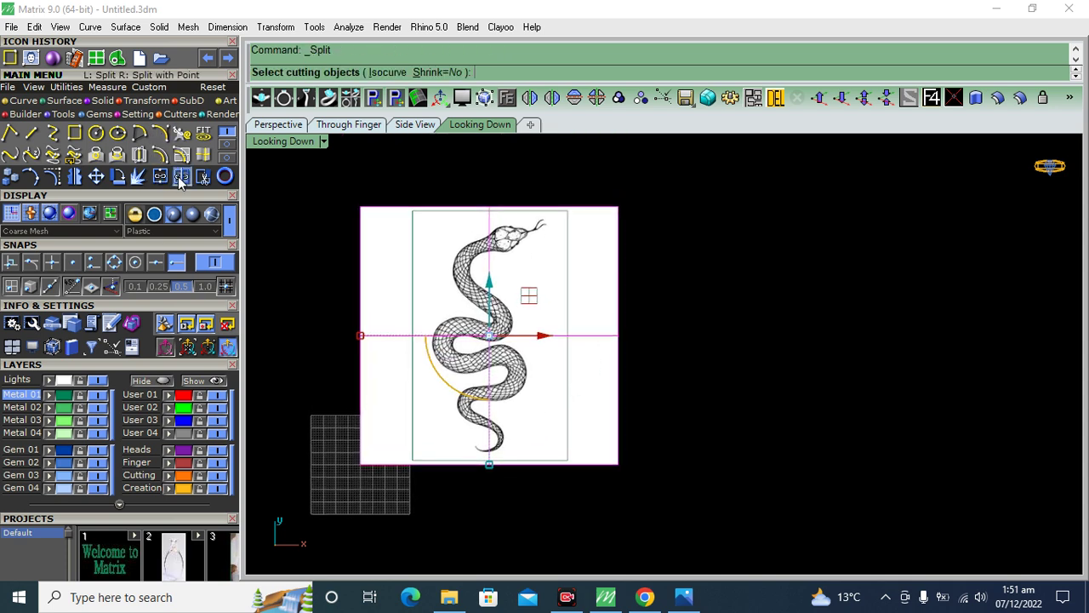
click(569, 271)
key(Return)
click(583, 259)
click(775, 97)
Step: Move the trimmed snake picture down-left and delete the leftover rectangle outline
click(481, 306)
drag(481, 306, 384, 416)
drag(586, 177, 510, 282)
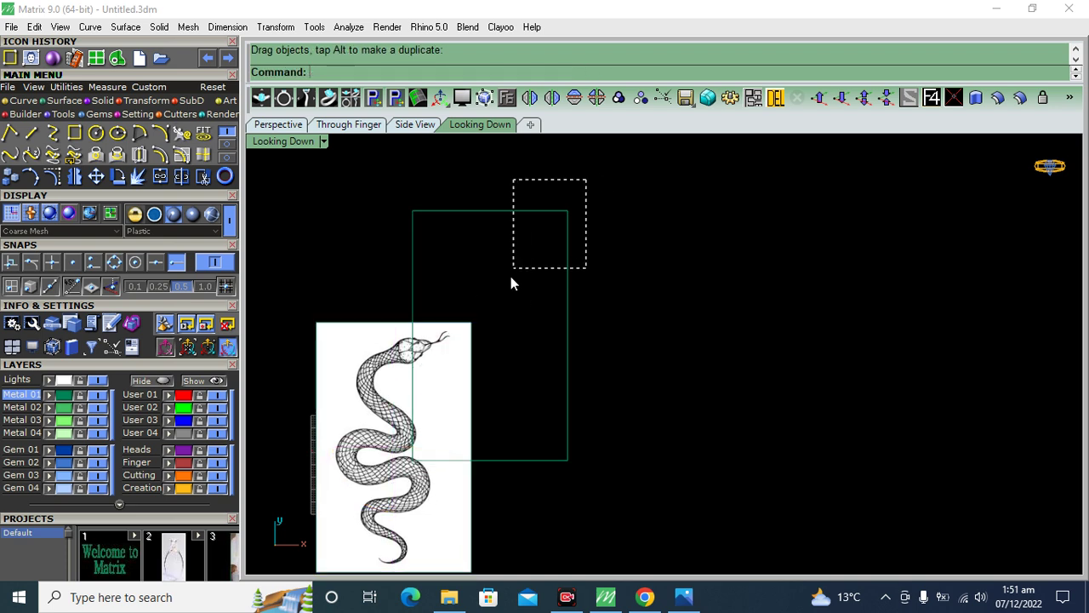
click(775, 97)
scroll(621, 330, down, 2)
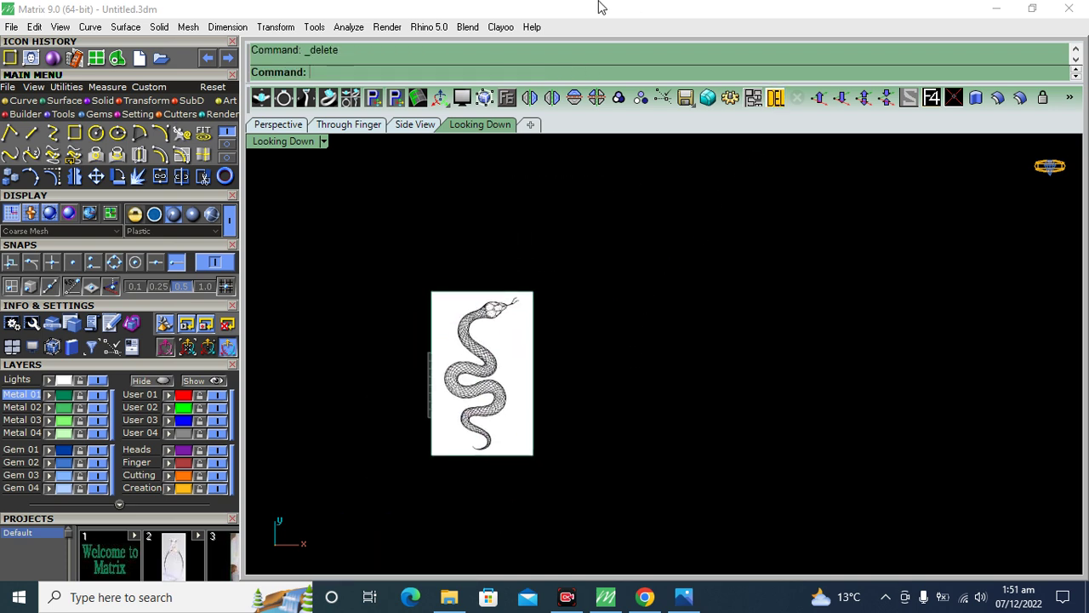
click(466, 384)
Step: Add a vertical aligned dimension from the snake's tail to above its head
click(655, 470)
click(508, 420)
scroll(505, 415, up, 2)
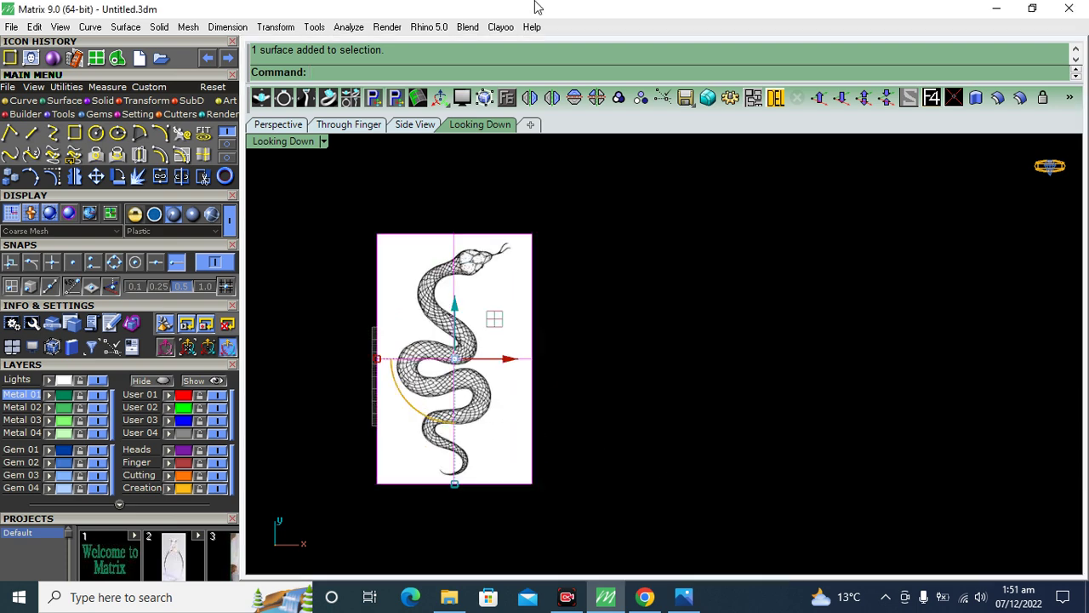
click(223, 27)
click(260, 74)
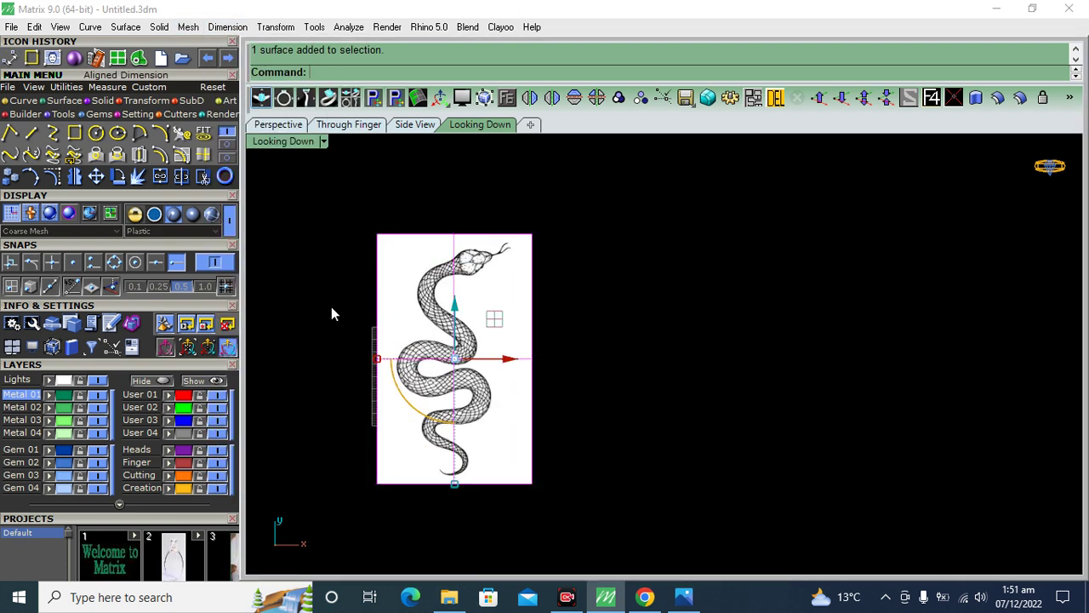
scroll(434, 476, up, 3)
click(450, 455)
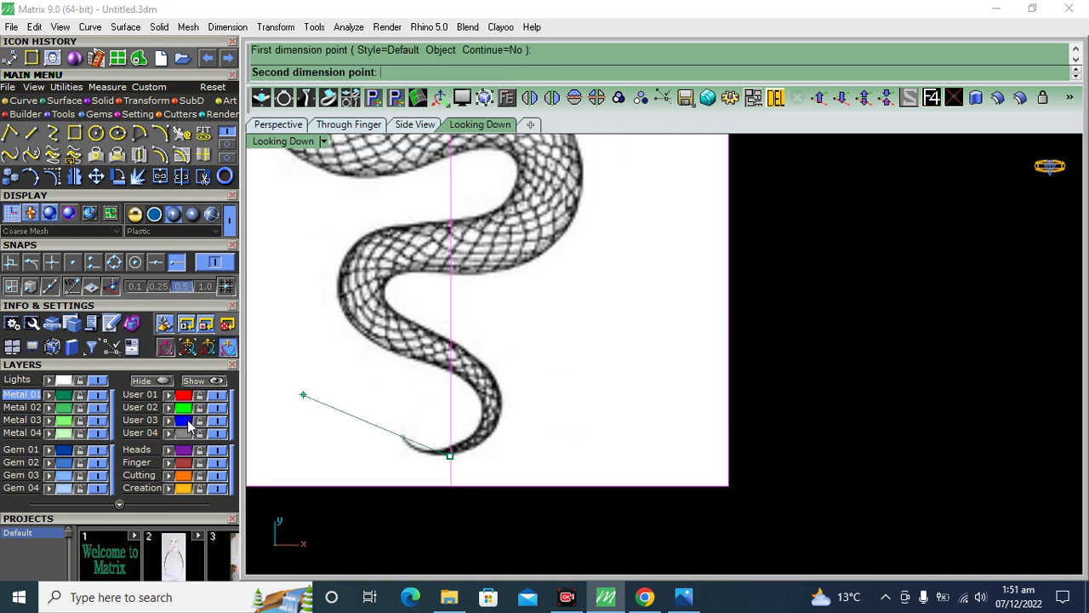
scroll(450, 340, down, 3)
scroll(450, 211, up, 2)
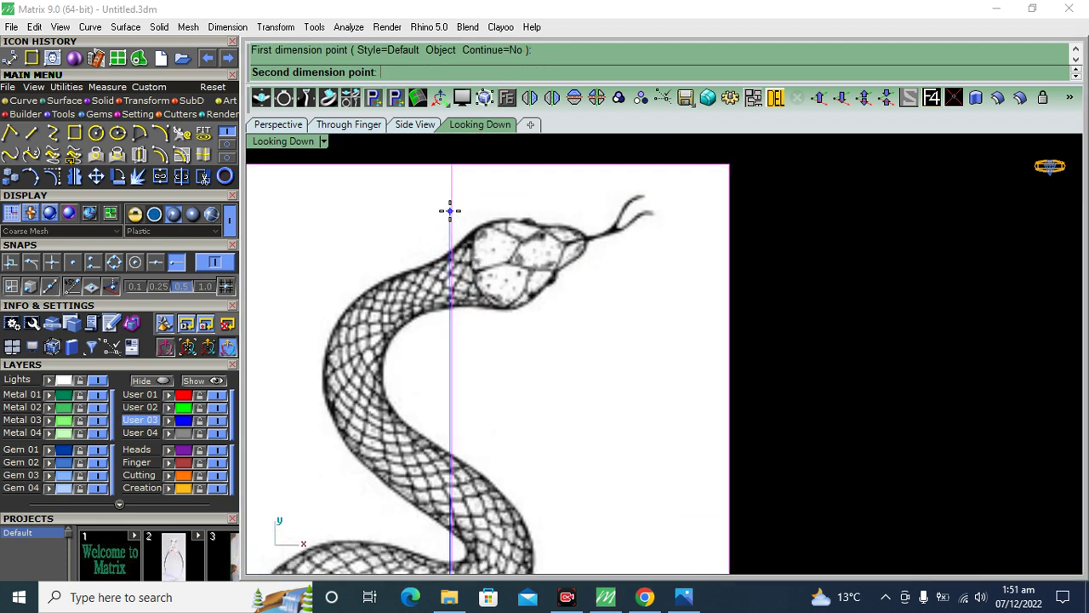
click(450, 209)
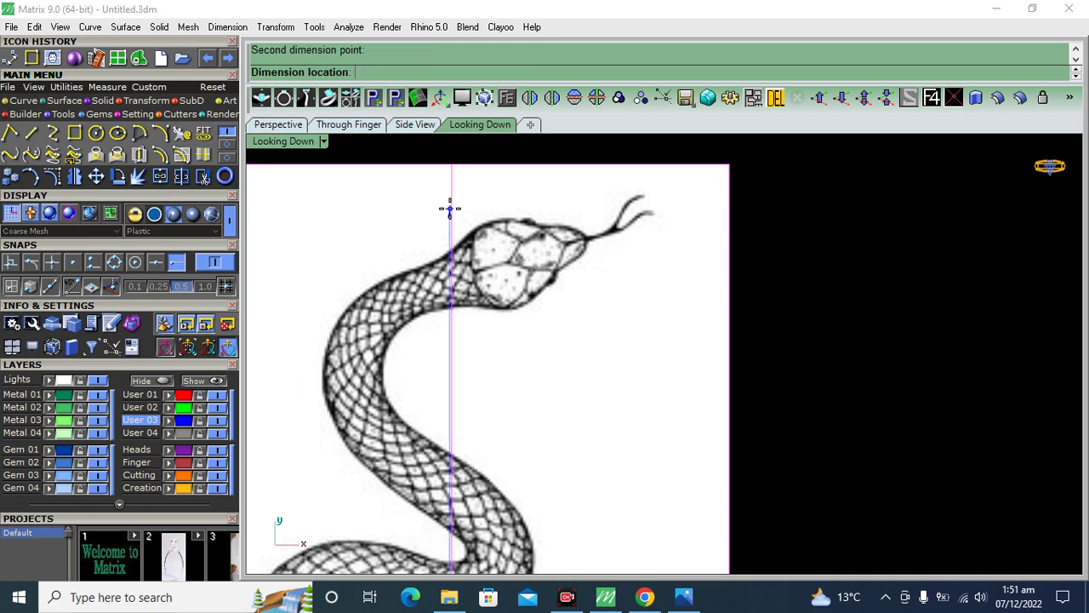
scroll(460, 221, down, 3)
scroll(557, 323, down, 2)
scroll(587, 372, up, 4)
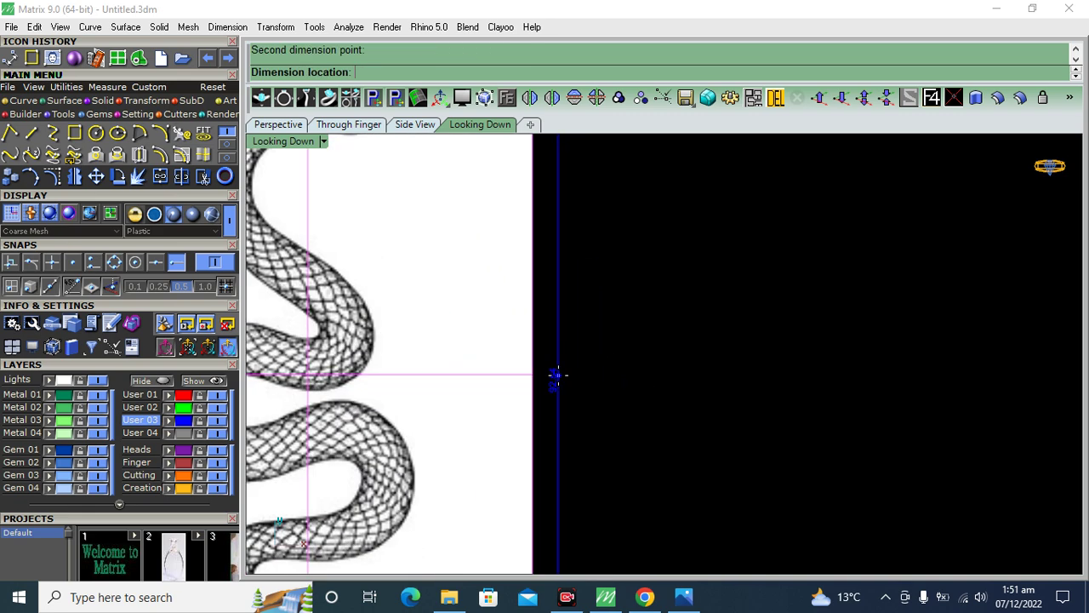
click(548, 376)
scroll(544, 377, down, 3)
click(541, 366)
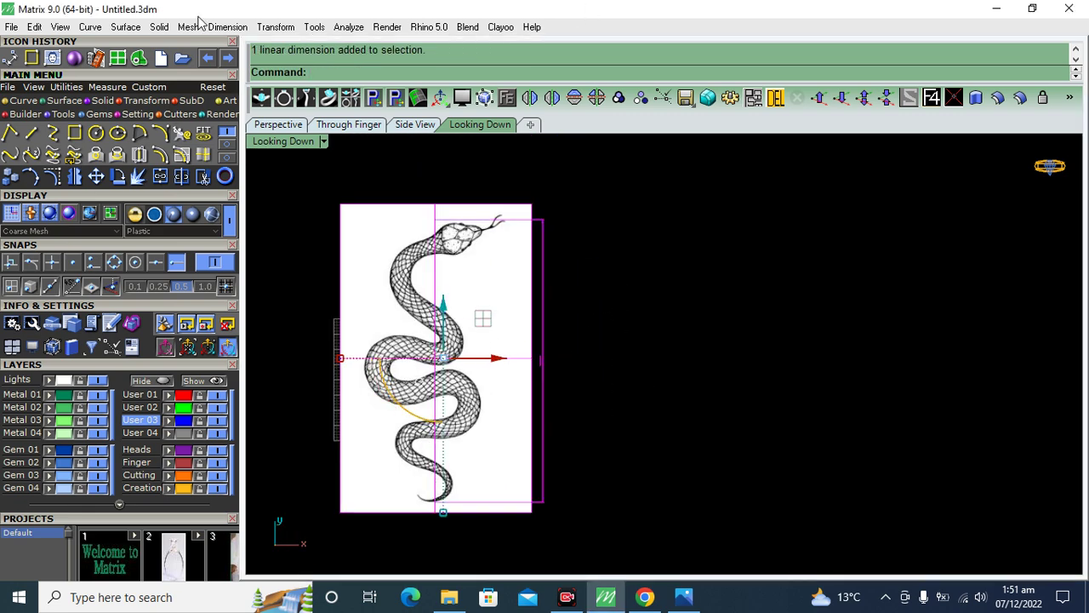
Step: Scale the snake picture about 0,0,0 so the dimension first reads 44.07
click(144, 104)
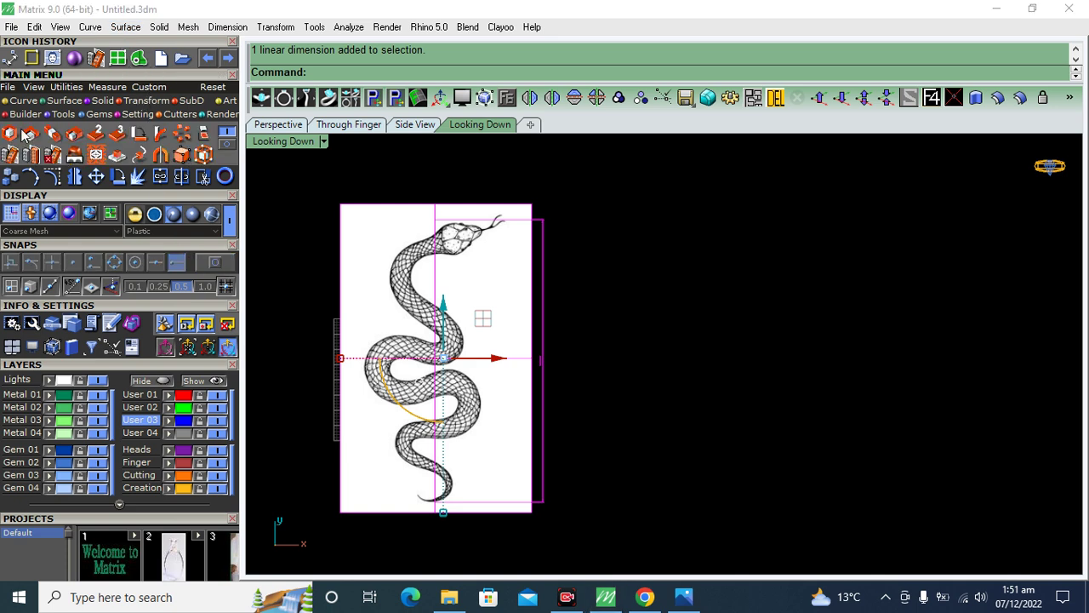
click(9, 133)
scroll(576, 356, up, 1)
scroll(578, 357, up, 3)
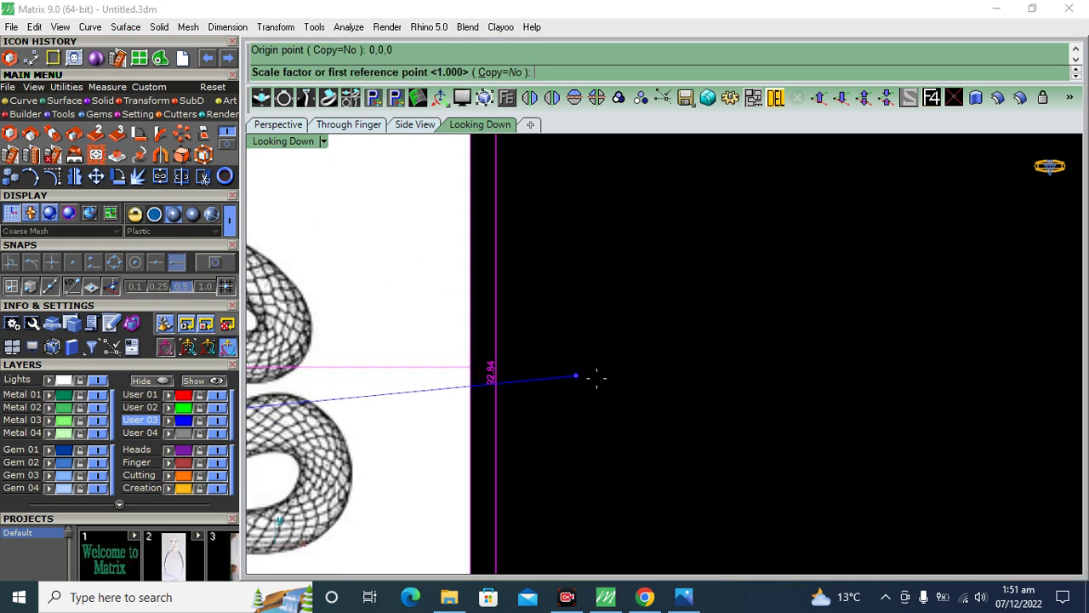
click(746, 416)
click(610, 335)
scroll(610, 334, down, 3)
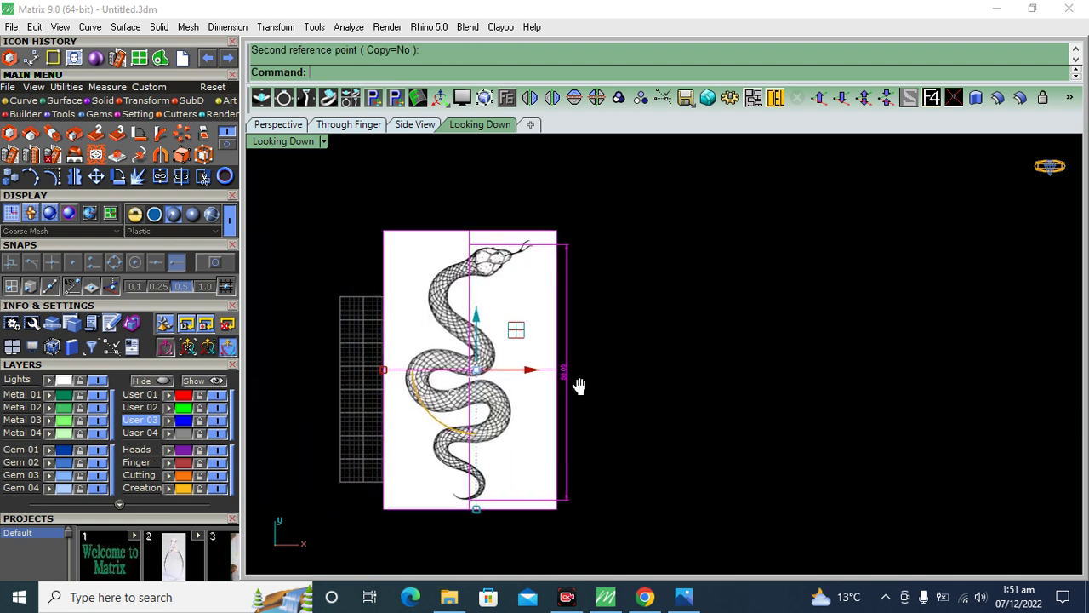
scroll(601, 389, up, 1)
key(Return)
scroll(598, 383, up, 3)
text(0,0,0)
key(Return)
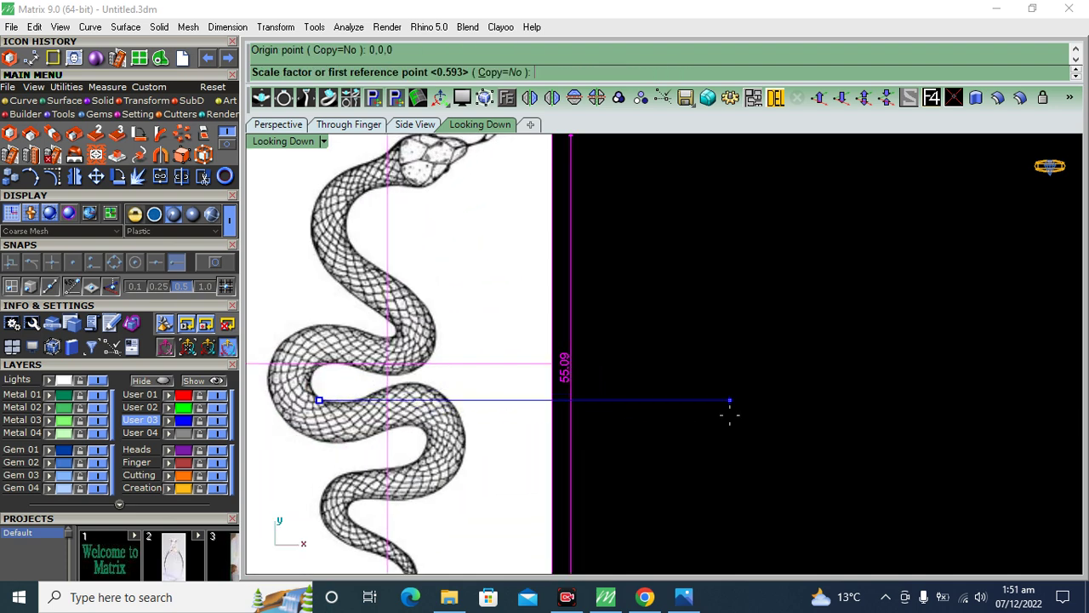
click(729, 399)
click(647, 423)
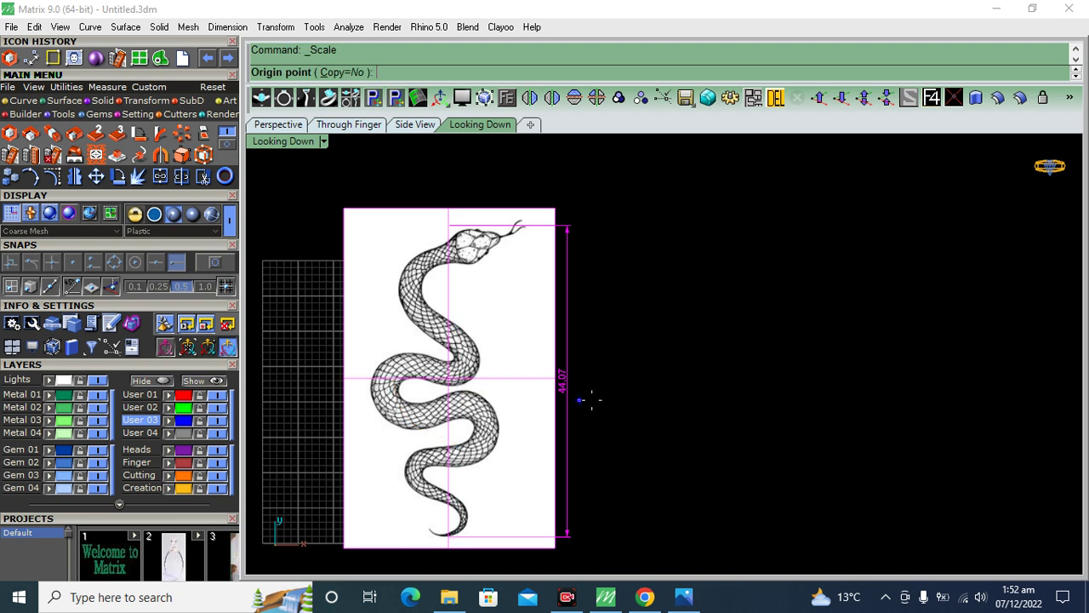
Step: Rescale from 0,0,0 so the picture measures 50.27 high, then select everything
key(Return)
text(0,0,0)
key(Return)
scroll(579, 396, up, 3)
click(607, 402)
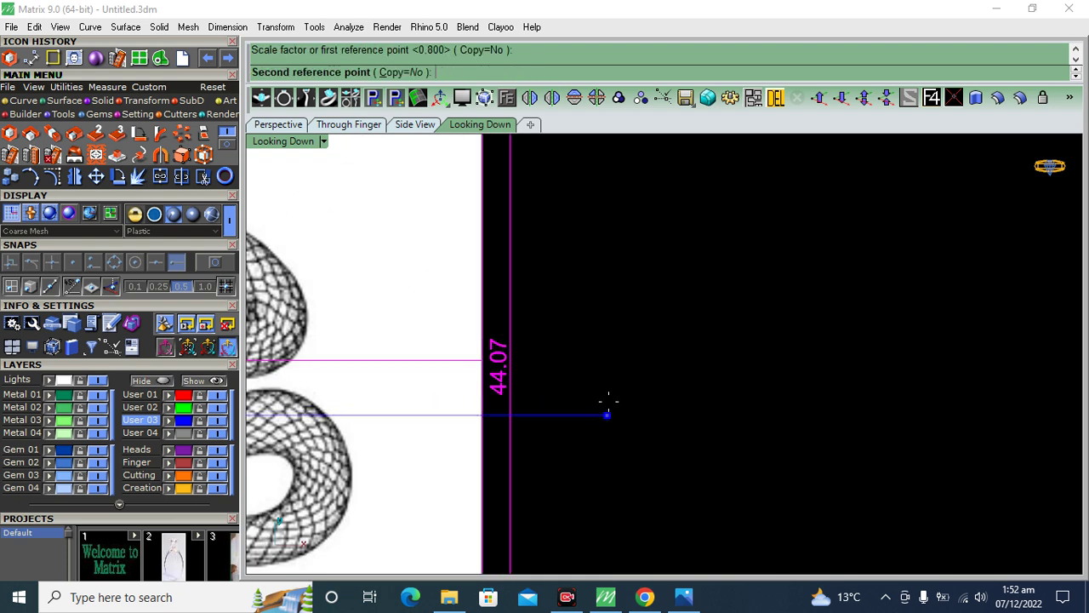
click(673, 409)
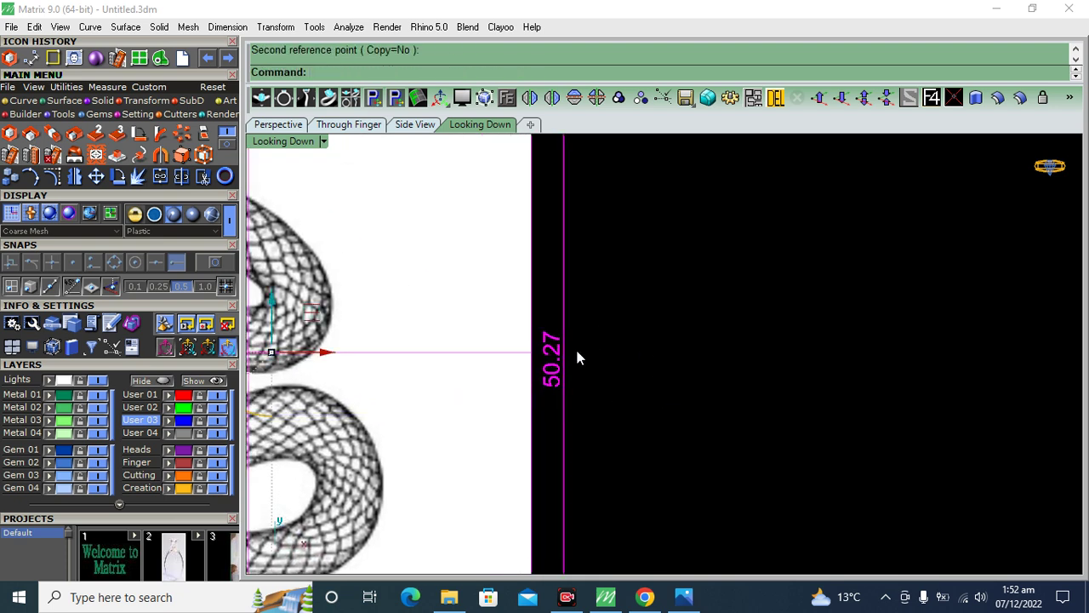
scroll(562, 400, down, 3)
scroll(586, 388, up, 3)
scroll(586, 382, up, 1)
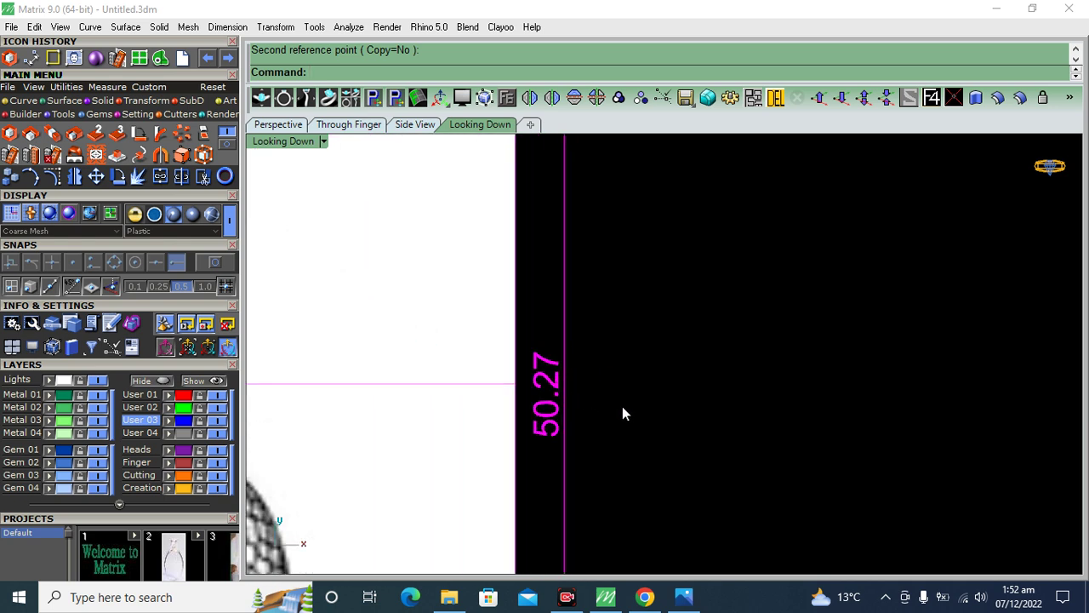
scroll(622, 406, down, 2)
scroll(555, 396, down, 2)
key(Escape)
key(ctrl+a)
scroll(553, 353, down, 2)
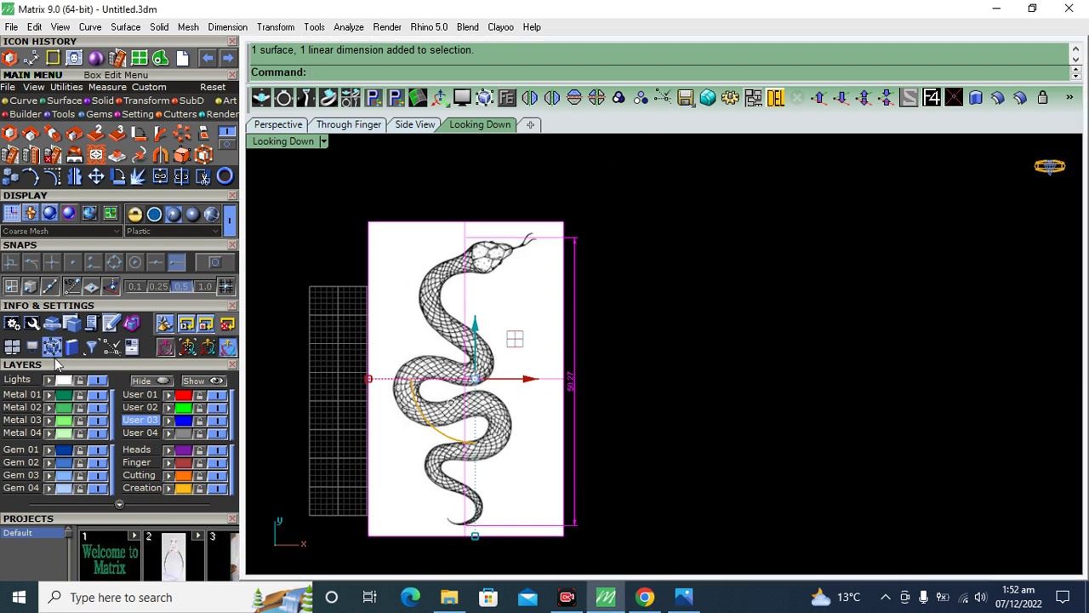
Step: Deselect everything, enable the Near object snap, and recentre the view on the snake
click(261, 378)
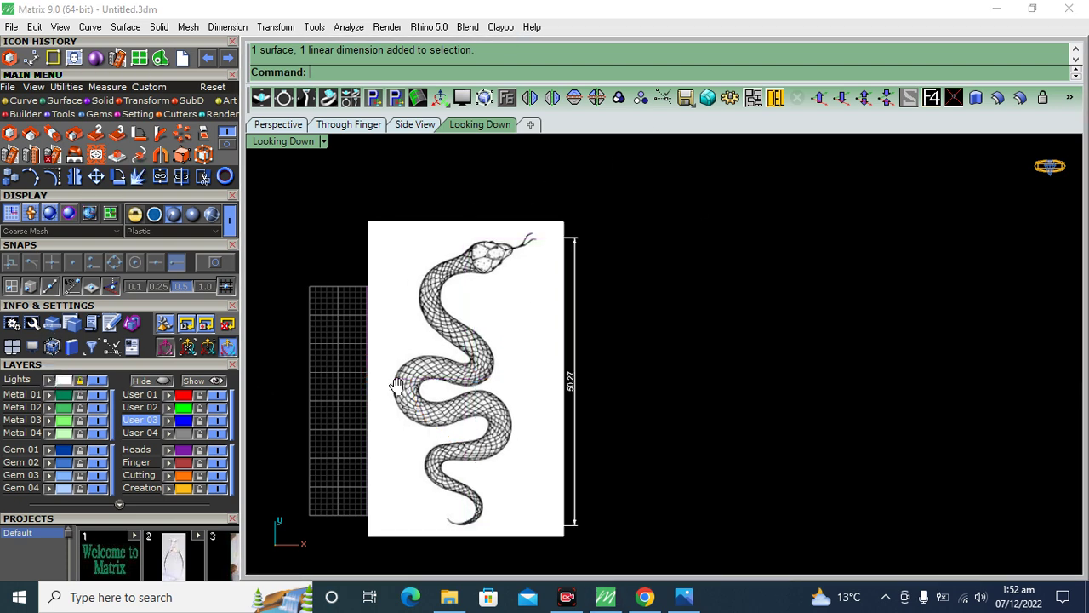
right_drag(388, 388, 417, 380)
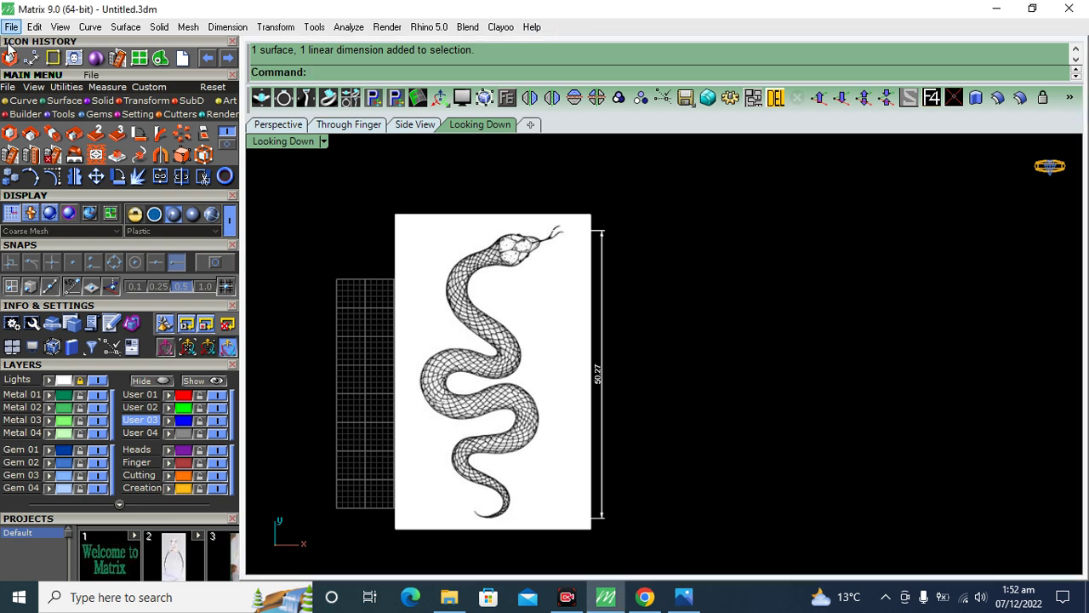
click(17, 101)
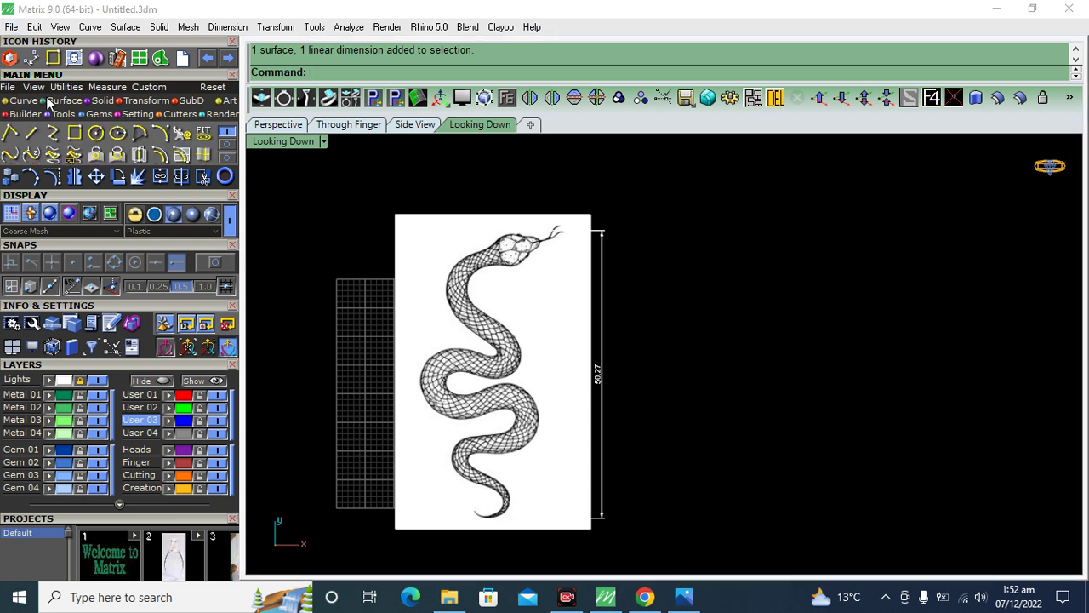
click(52, 133)
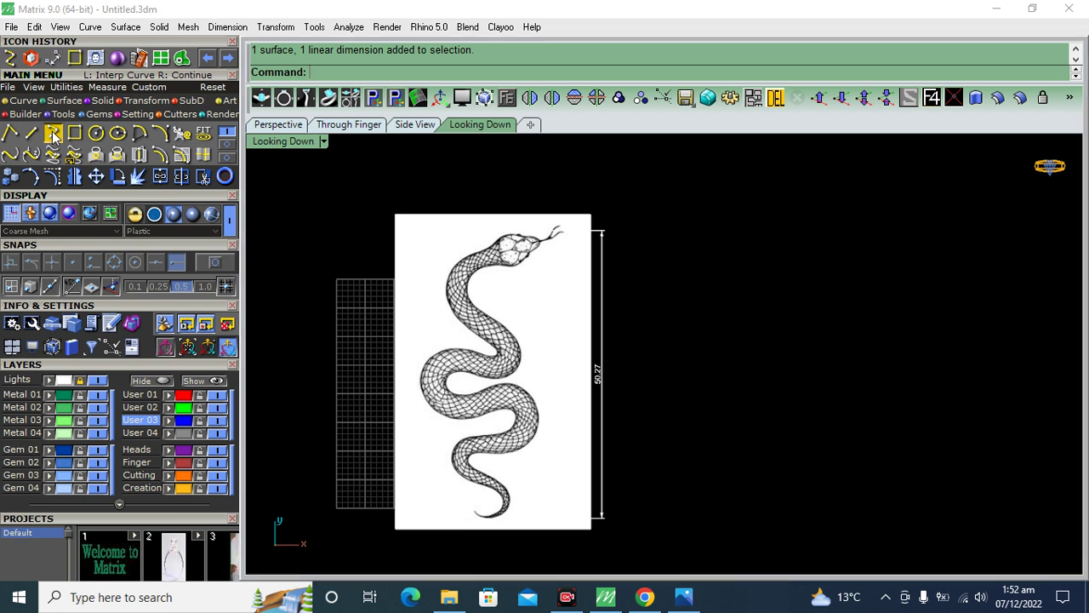
click(155, 262)
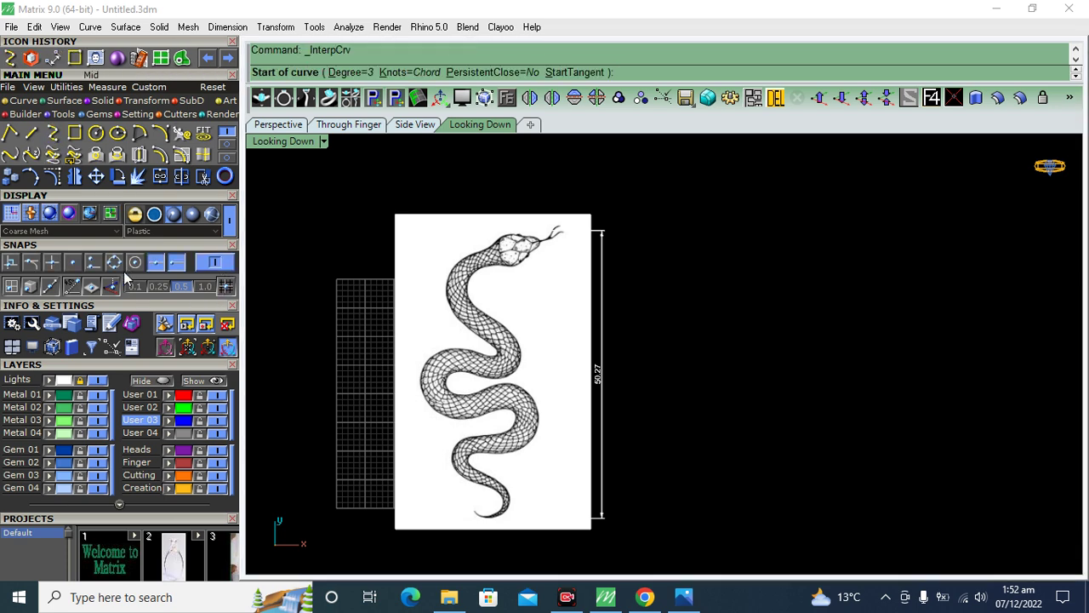
click(114, 262)
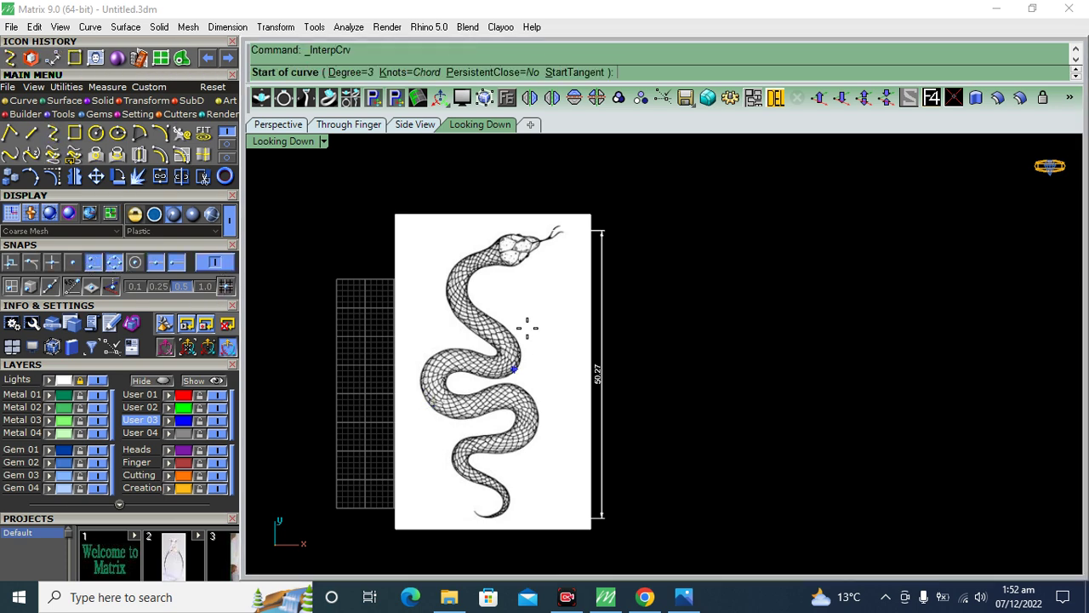
scroll(516, 235, up, 4)
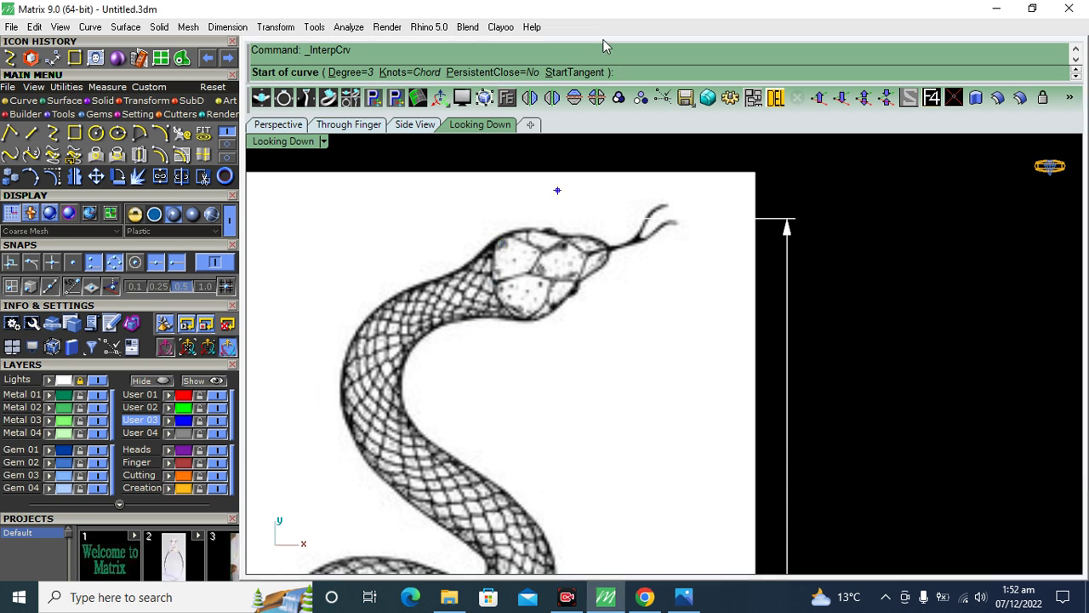
scroll(439, 388, down, 2)
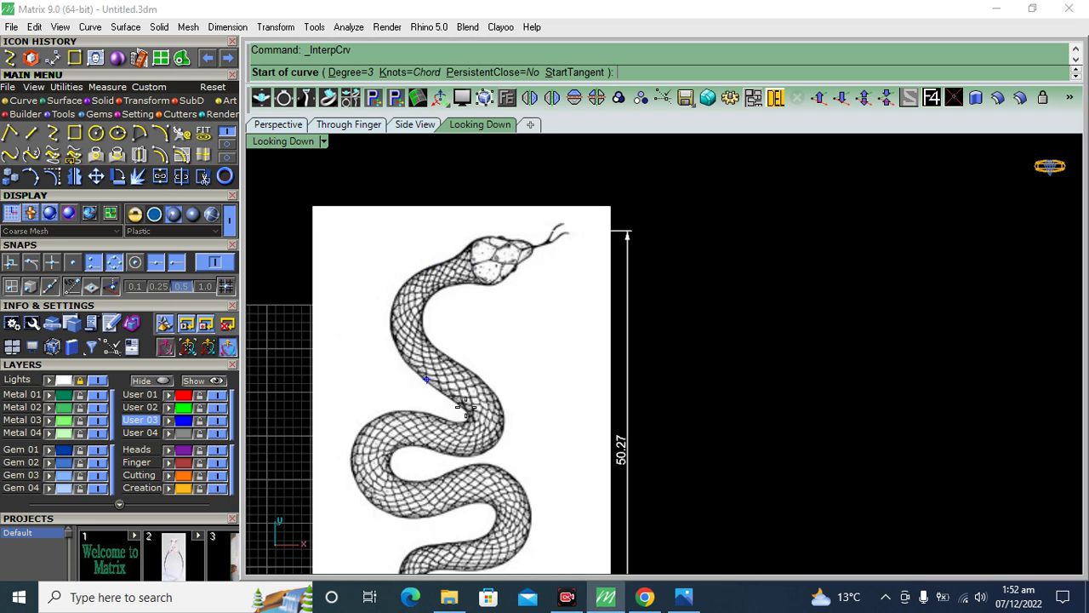
scroll(502, 288, up, 3)
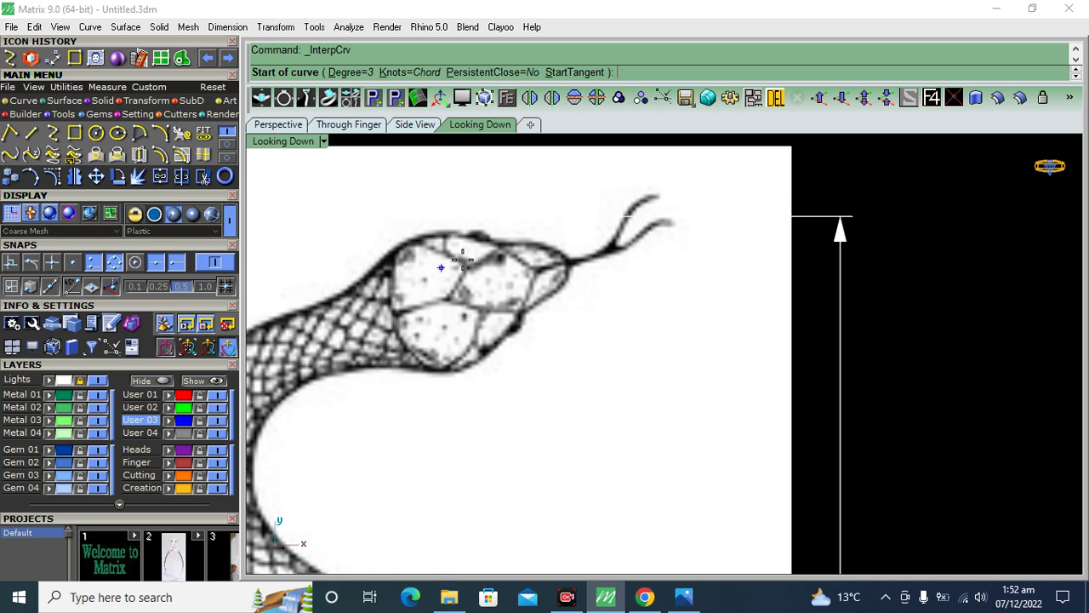
scroll(511, 254, down, 2)
key(Escape)
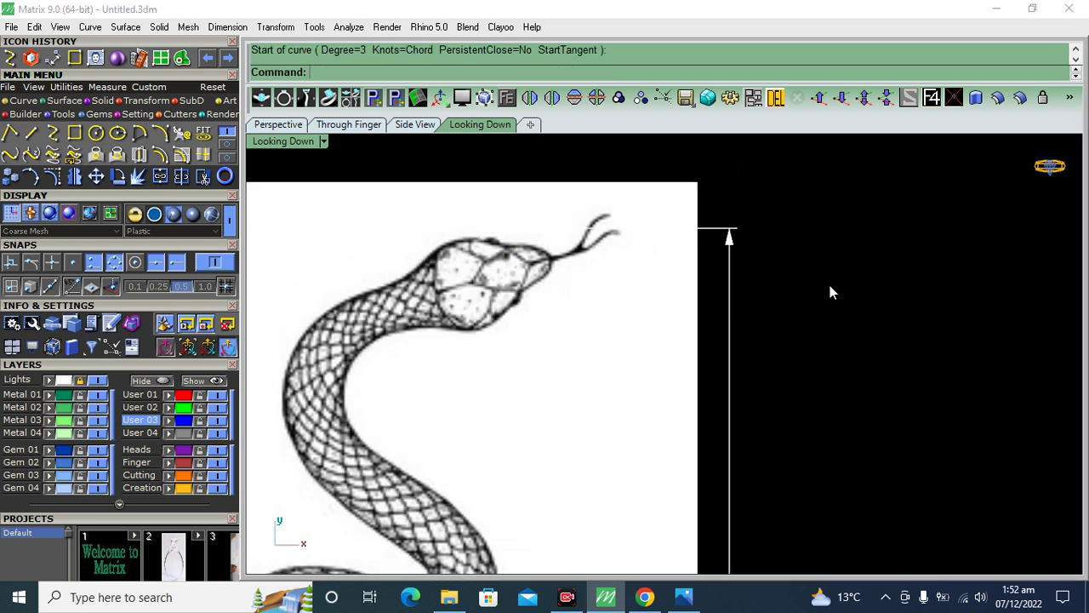
scroll(525, 352, down, 2)
scroll(457, 337, up, 1)
scroll(425, 340, up, 1)
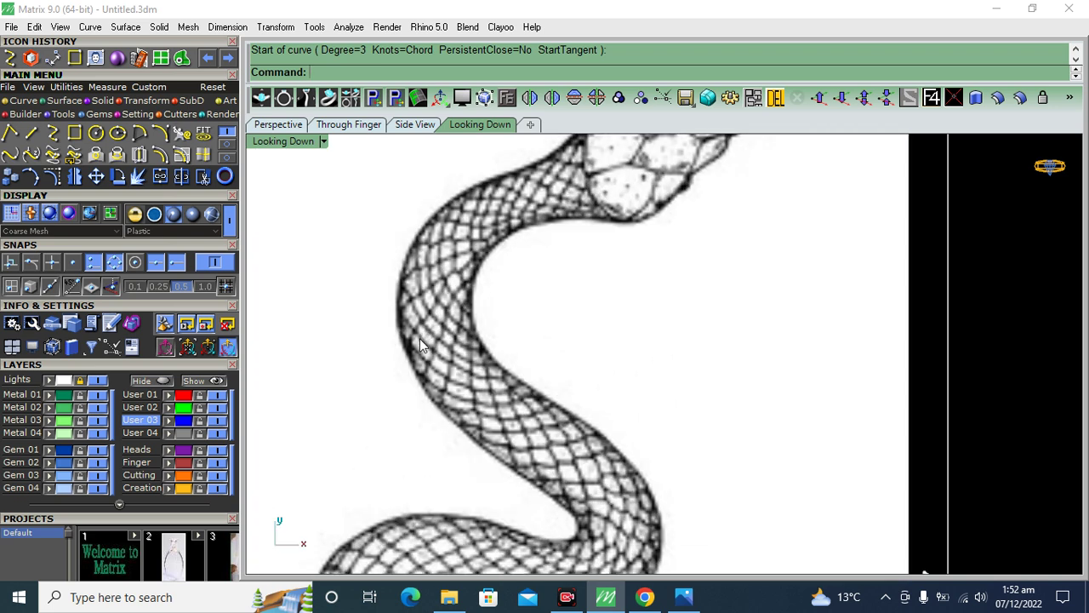
scroll(431, 329, down, 1)
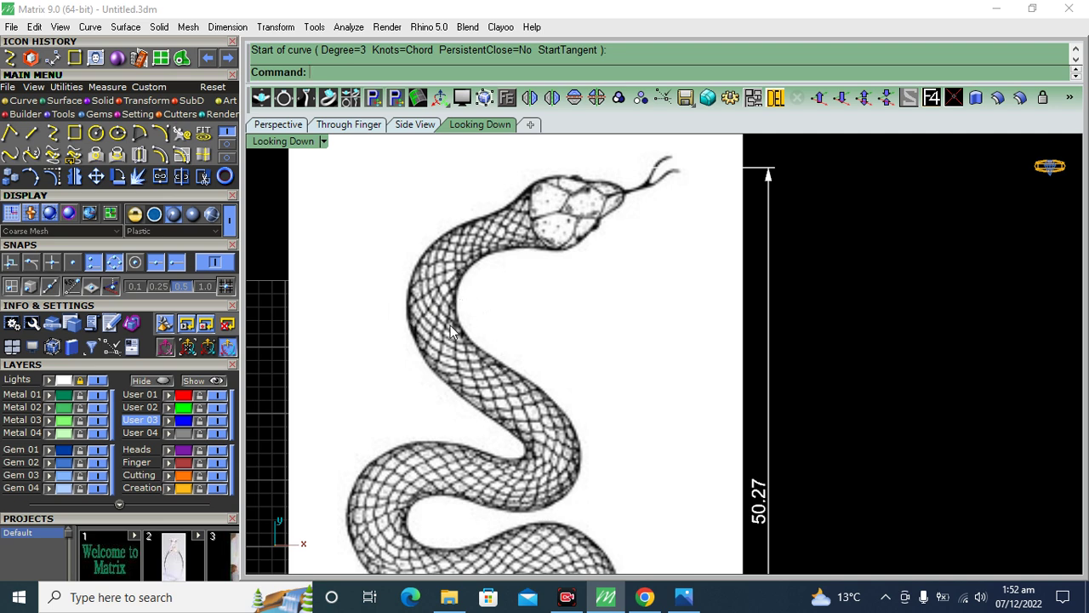
scroll(451, 357, down, 2)
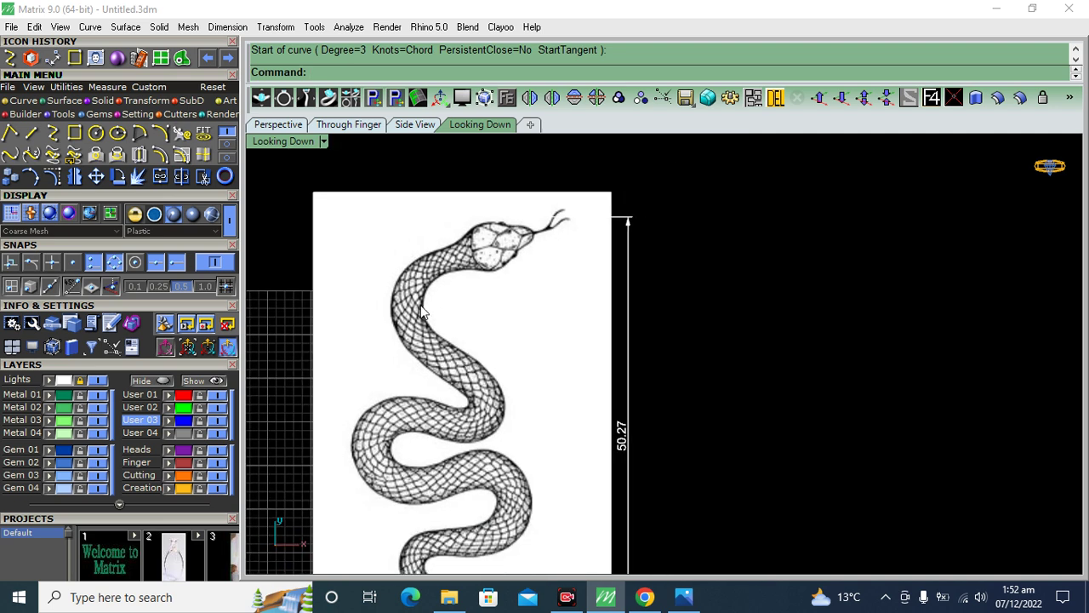
right_drag(467, 439, 452, 368)
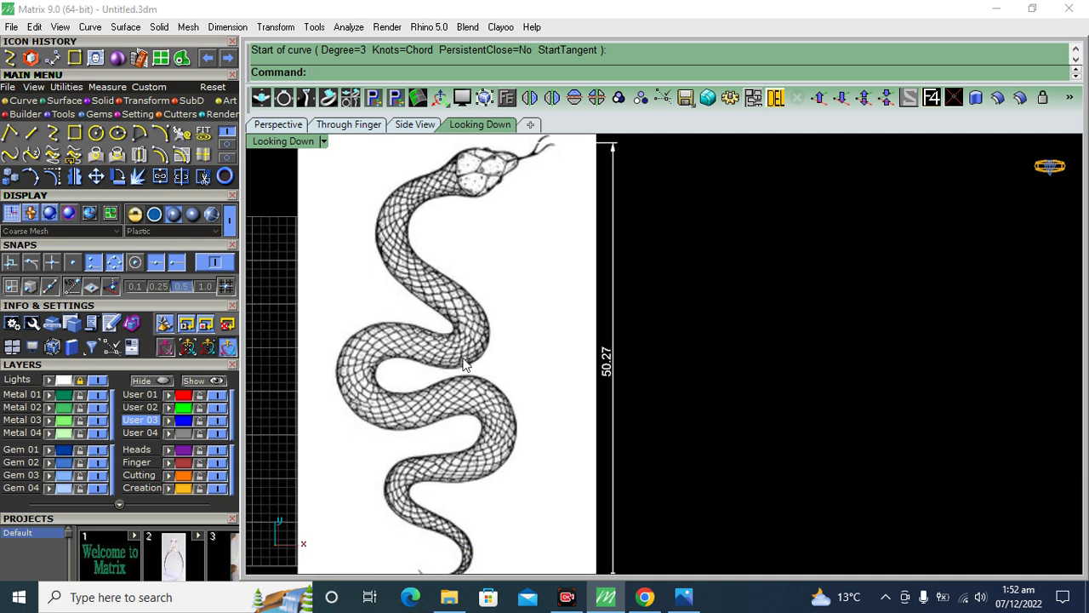
right_drag(455, 341, 459, 387)
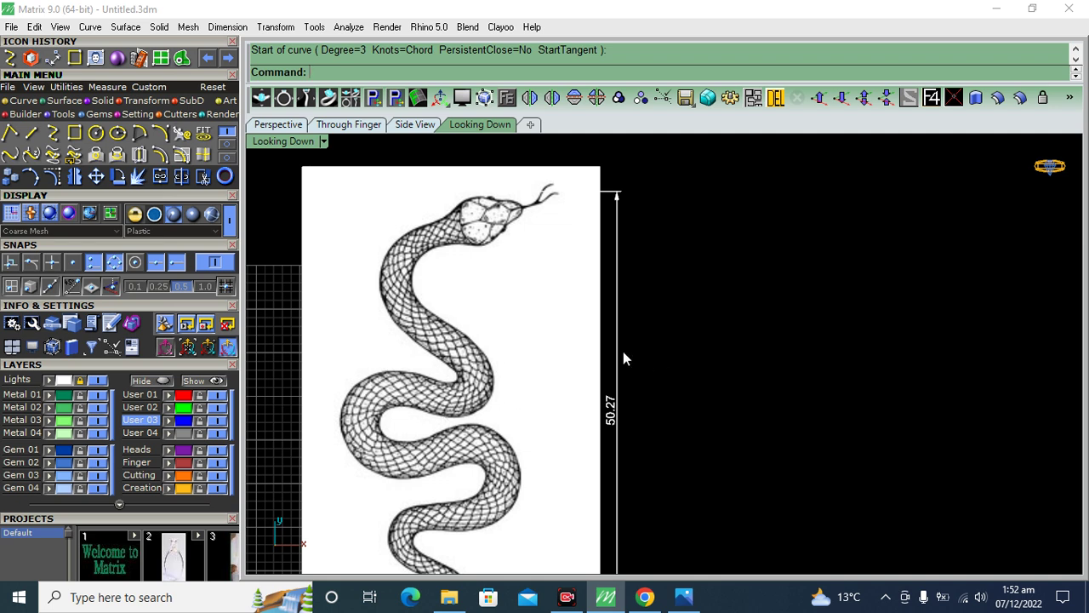
right_drag(623, 358, 625, 364)
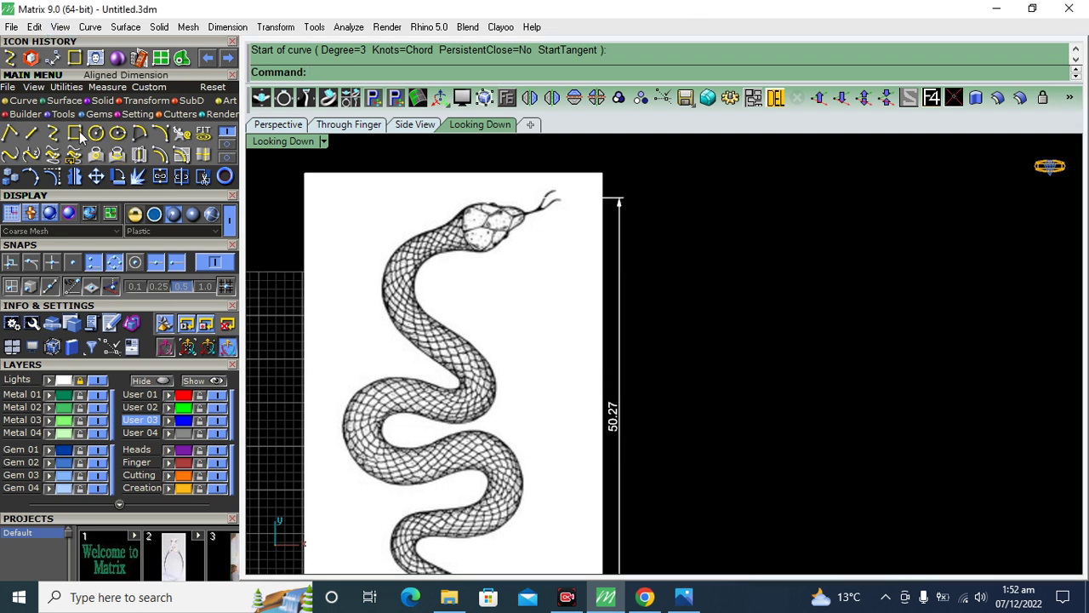
Step: Start an interpolated curve at the snout on layer User 01, tracing the head and neck
click(53, 132)
scroll(436, 234, up, 3)
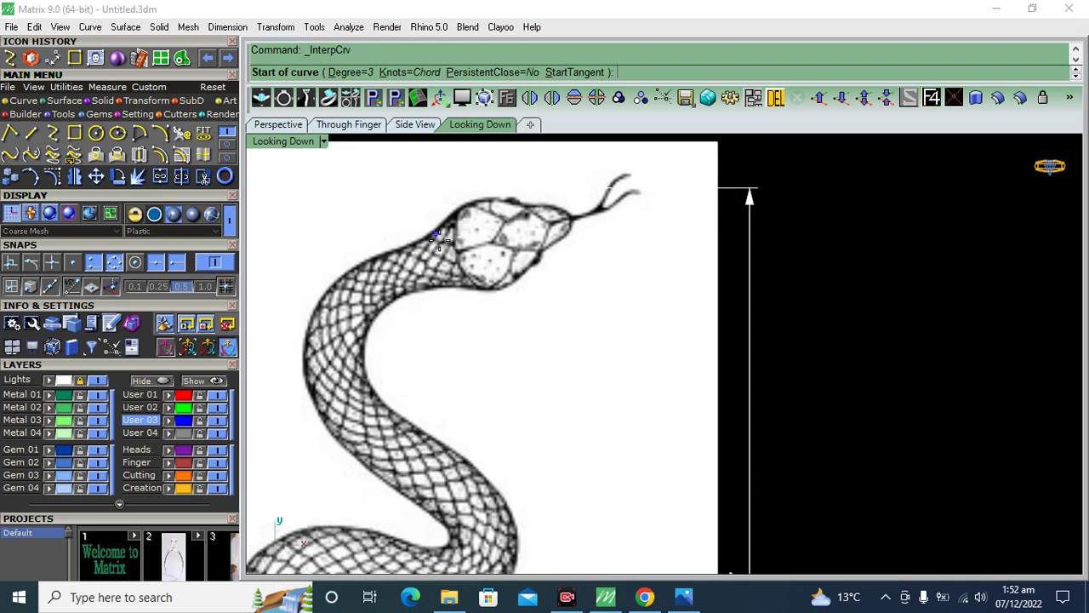
scroll(472, 217, up, 3)
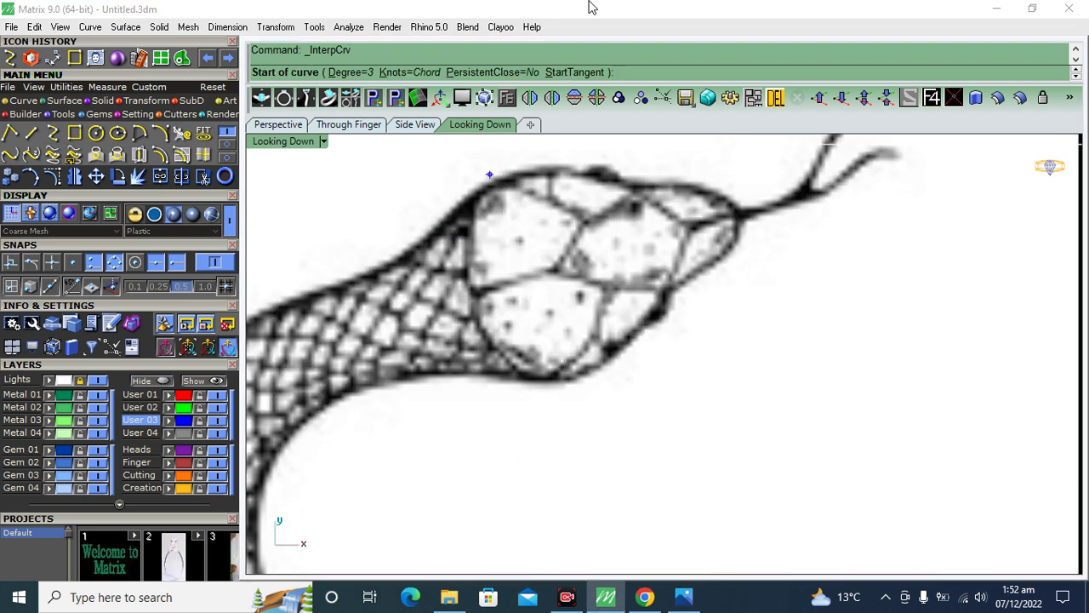
click(737, 214)
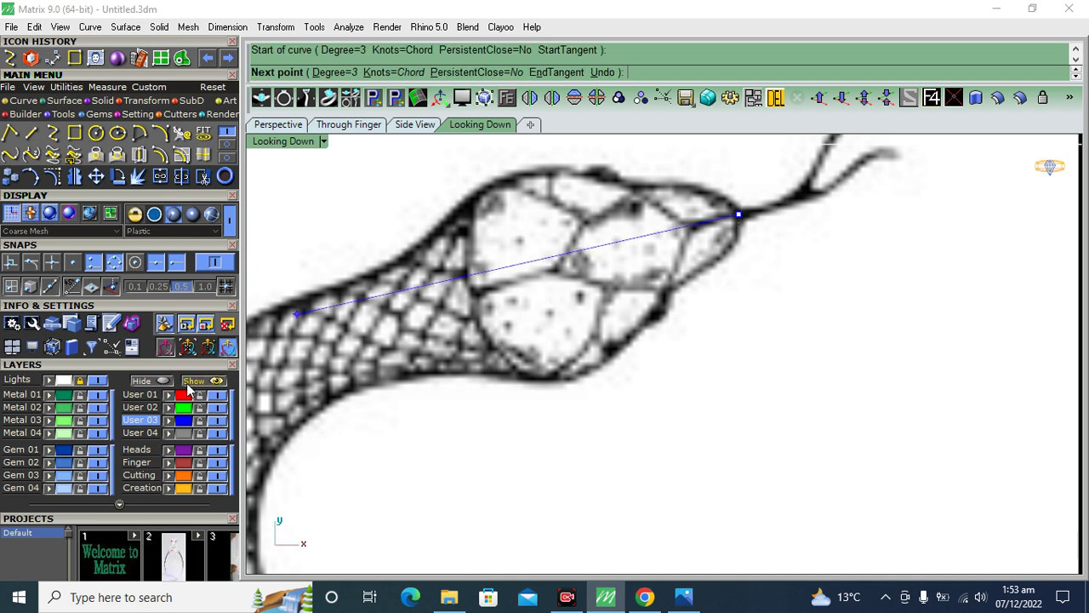
click(150, 397)
click(704, 203)
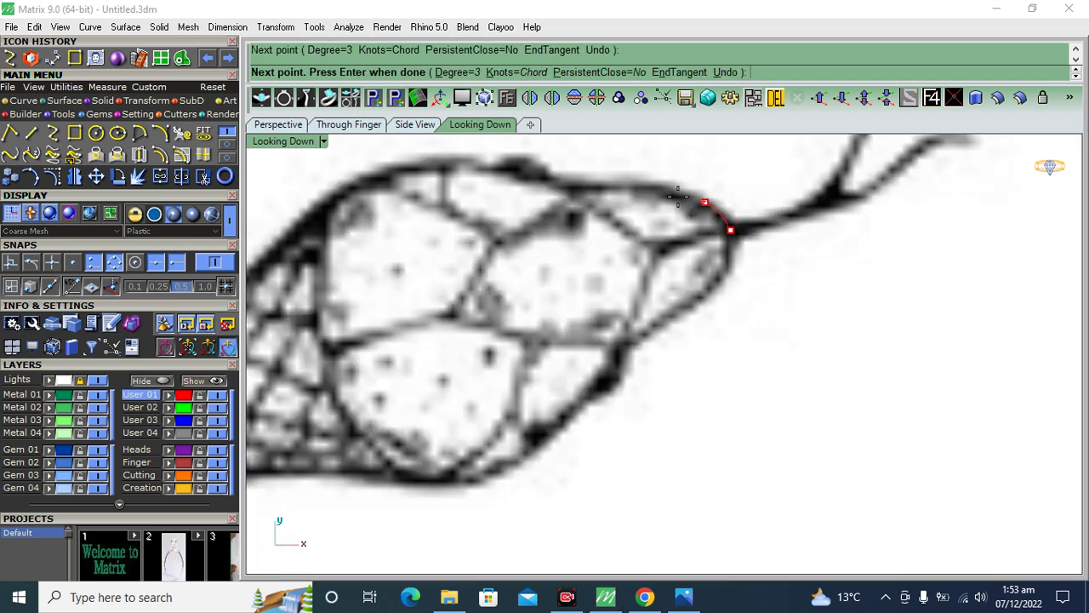
click(622, 183)
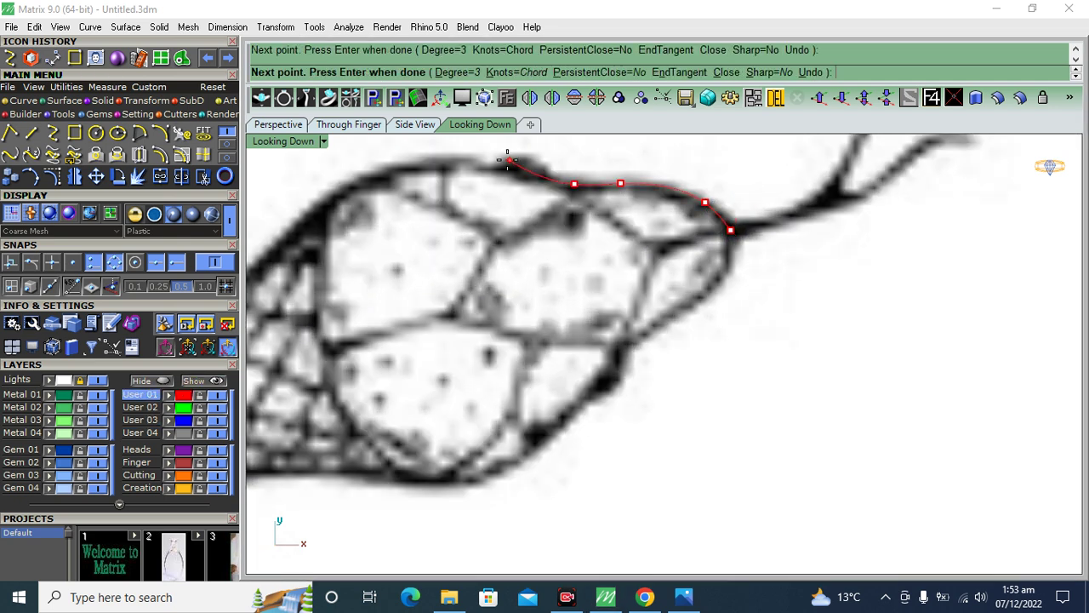
right_drag(309, 202, 521, 161)
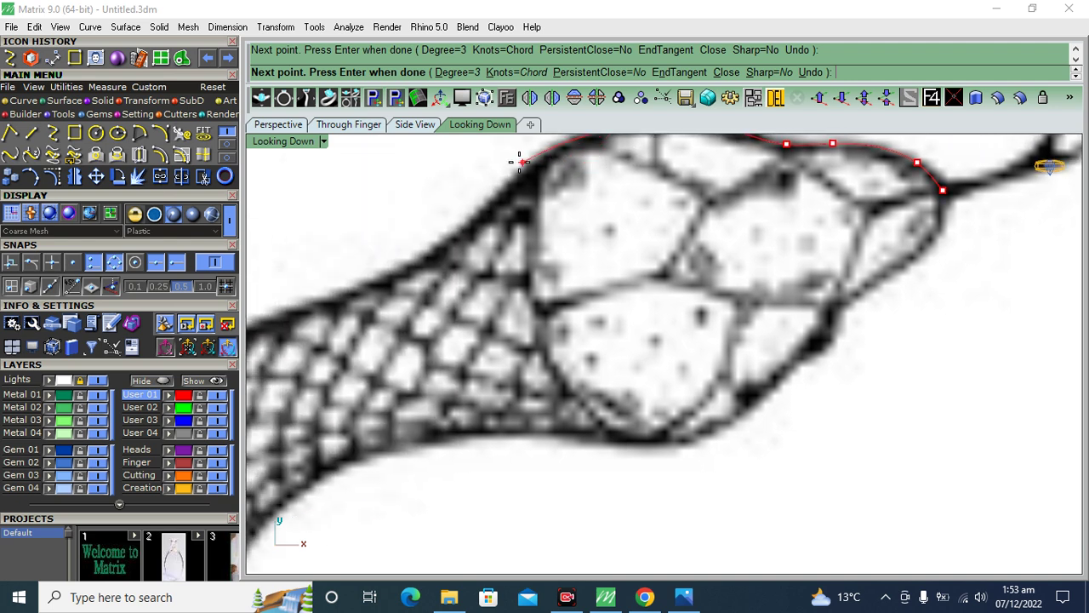
scroll(456, 223, down, 3)
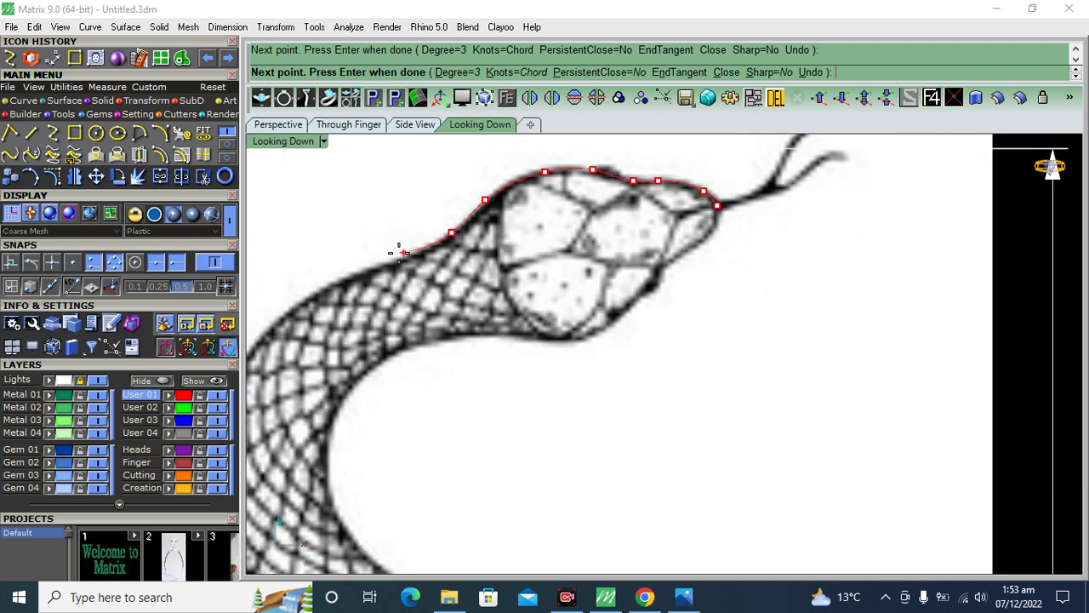
scroll(307, 289, down, 3)
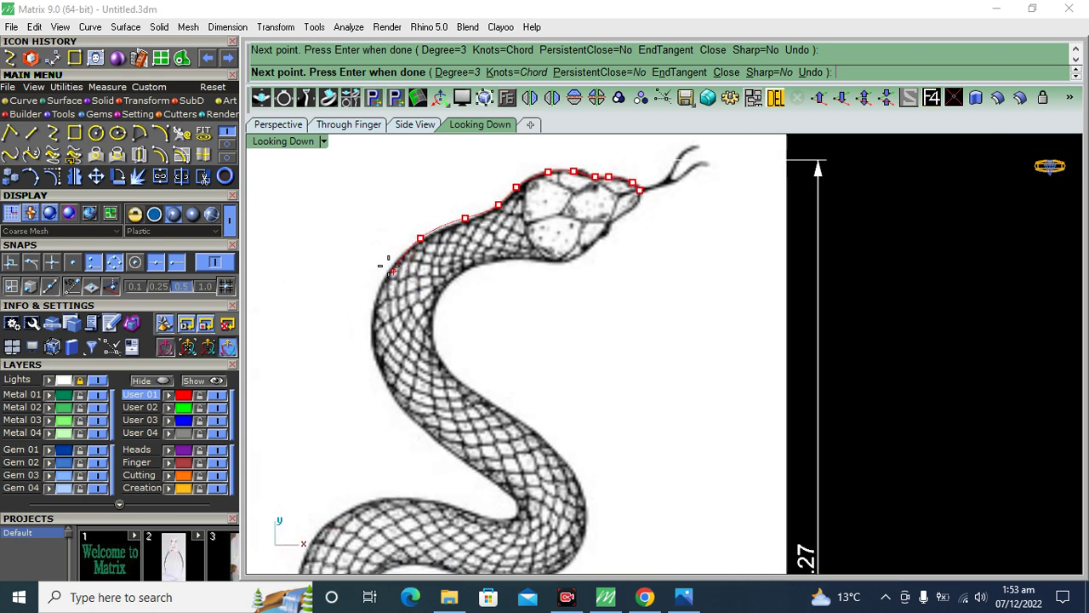
scroll(372, 302, up, 5)
click(370, 314)
click(365, 426)
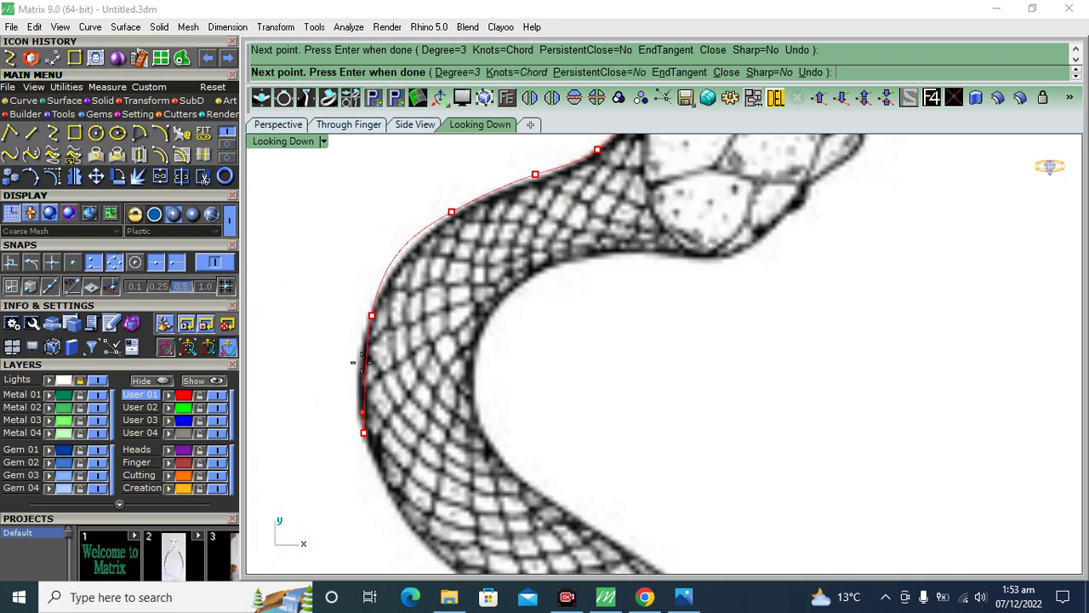
Step: Continue the curve down the neck and along the snake's body around the bend
scroll(366, 427, down, 3)
right_drag(397, 449, 371, 328)
scroll(372, 328, up, 5)
click(357, 326)
click(437, 391)
scroll(434, 326, up, 1)
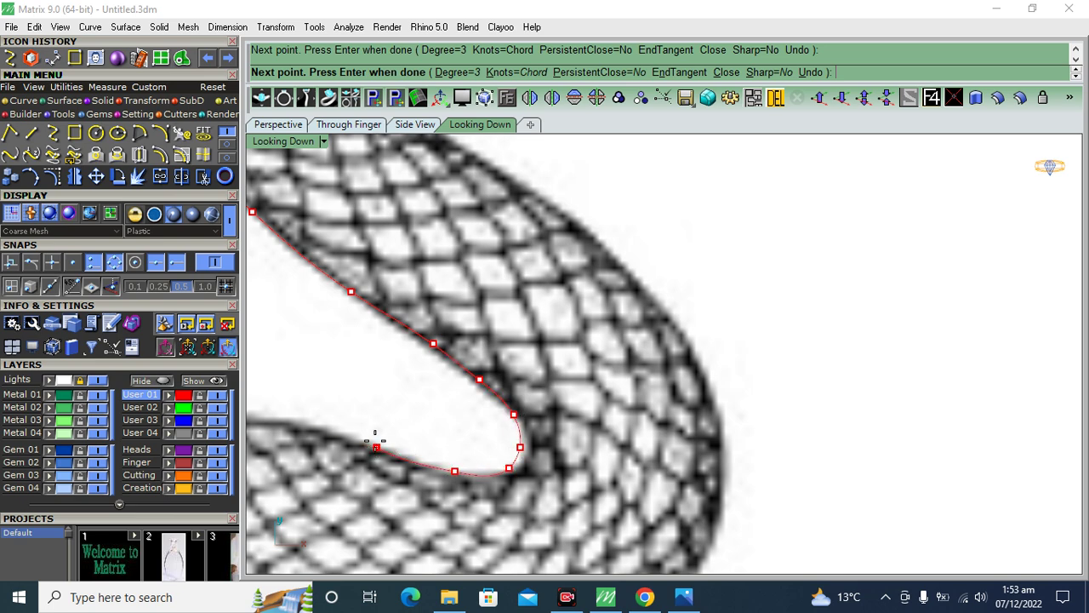
right_drag(375, 441, 502, 350)
click(467, 343)
scroll(468, 301, down, 2)
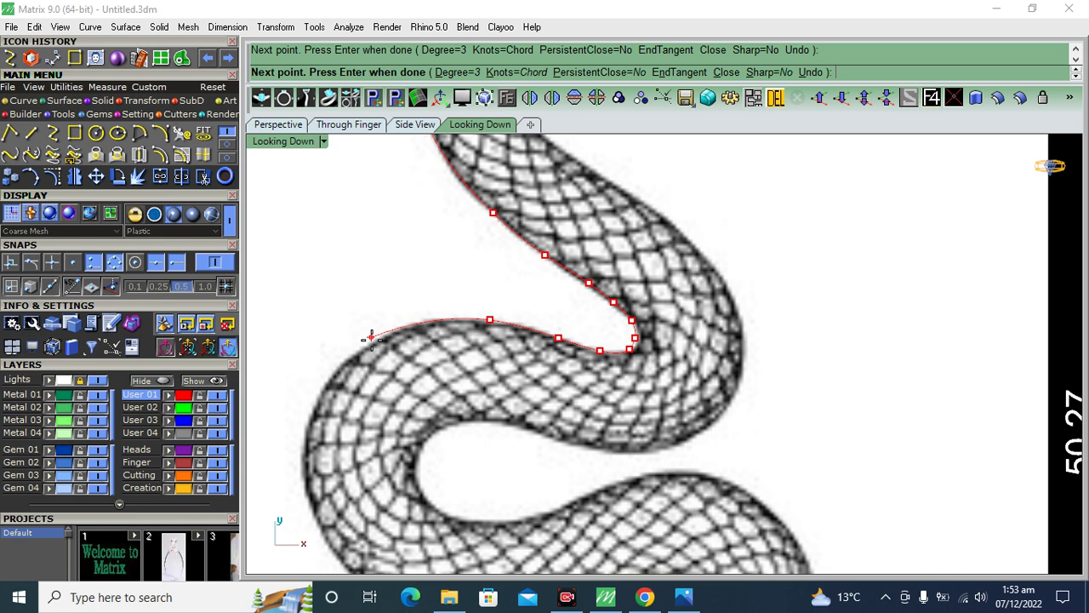
click(309, 423)
right_drag(309, 423, 307, 219)
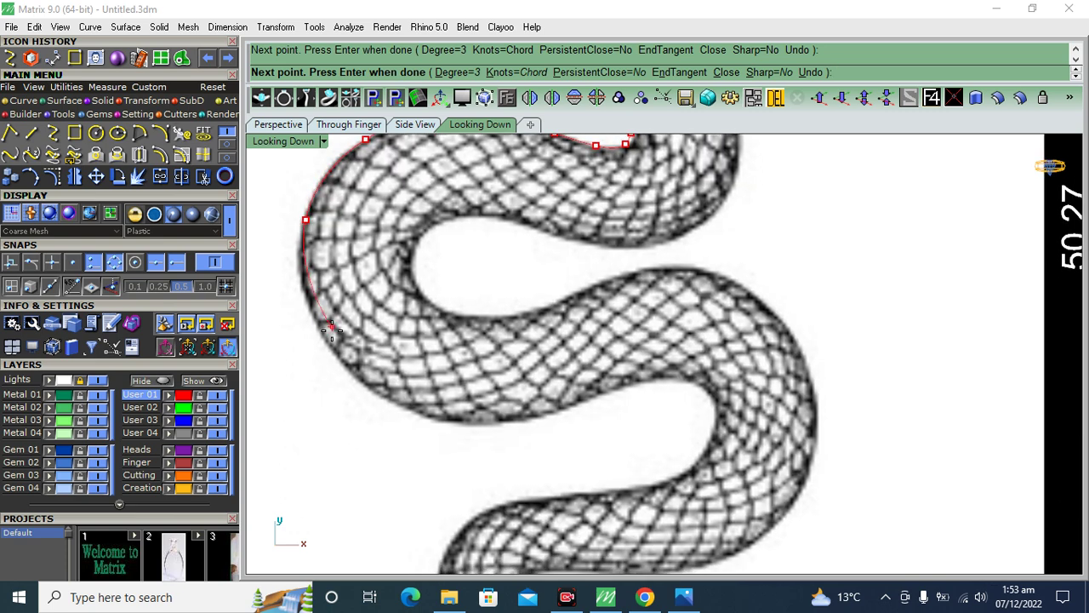
click(437, 422)
click(548, 414)
click(625, 385)
click(695, 383)
Step: Trace the remaining body edge around the tail curl to the tip and finish the curve
scroll(695, 384, up, 5)
click(640, 385)
scroll(621, 374, down, 3)
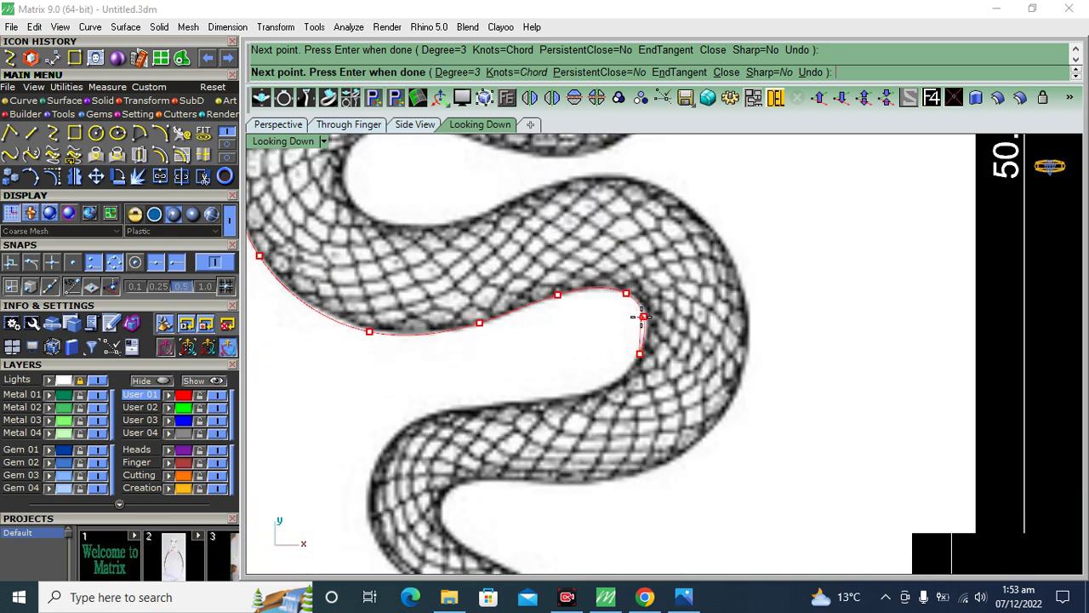
scroll(596, 373, up, 1)
click(503, 388)
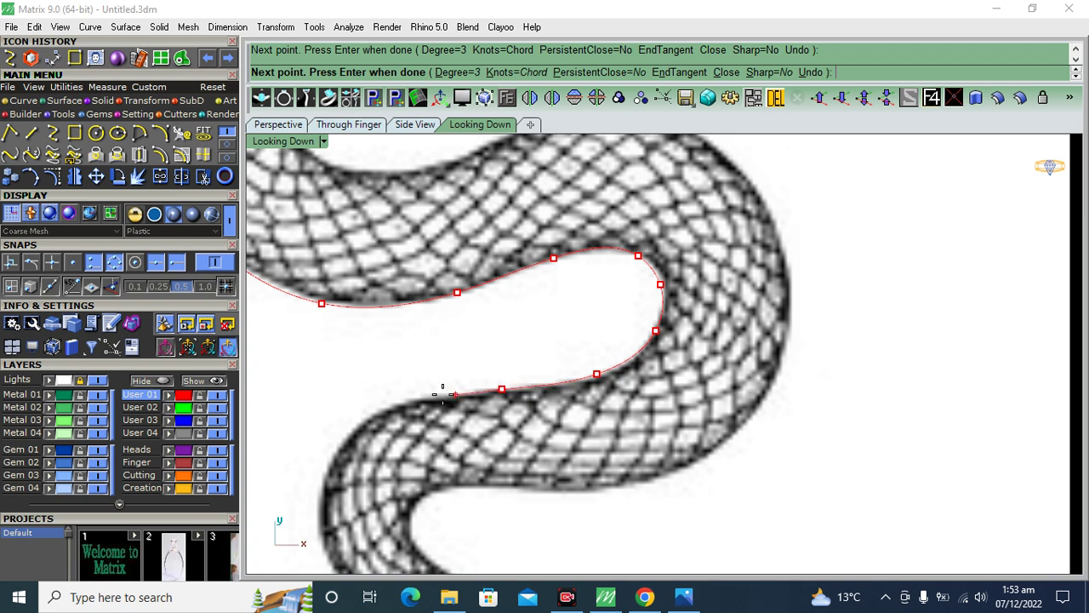
click(400, 403)
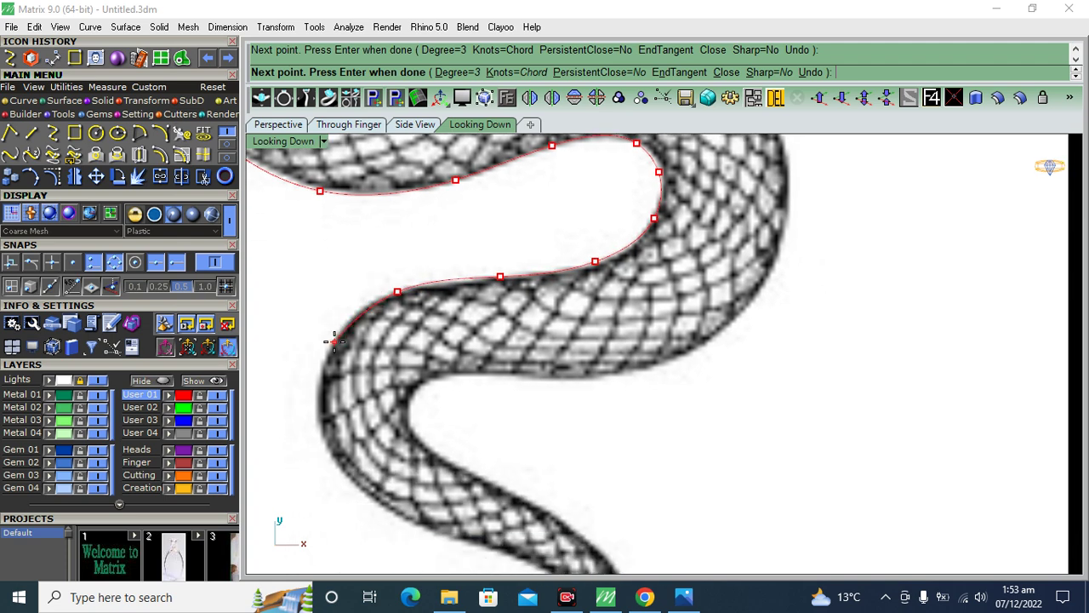
click(317, 422)
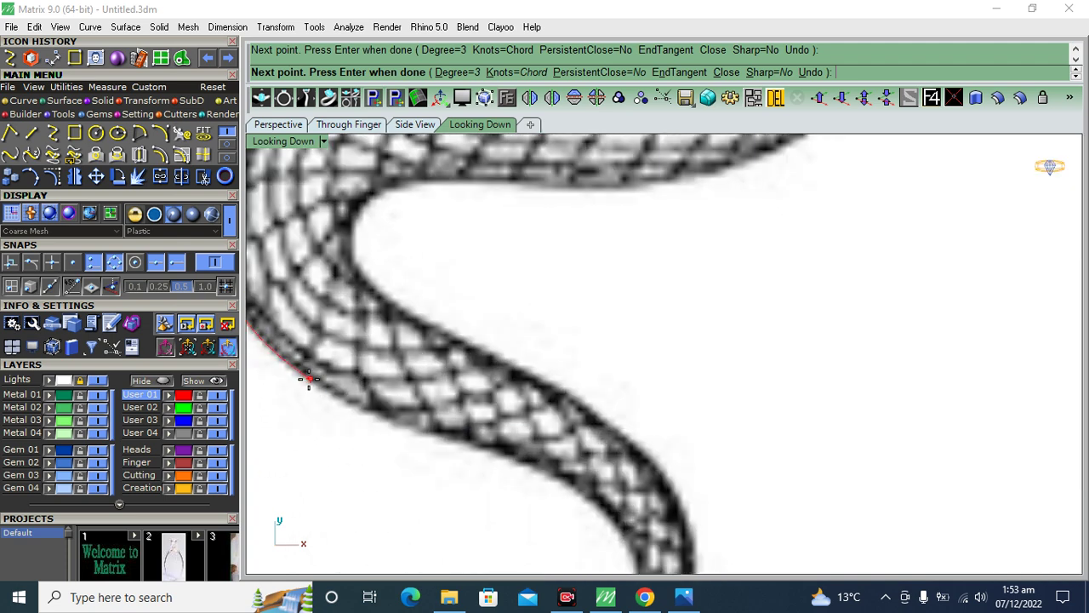
click(459, 317)
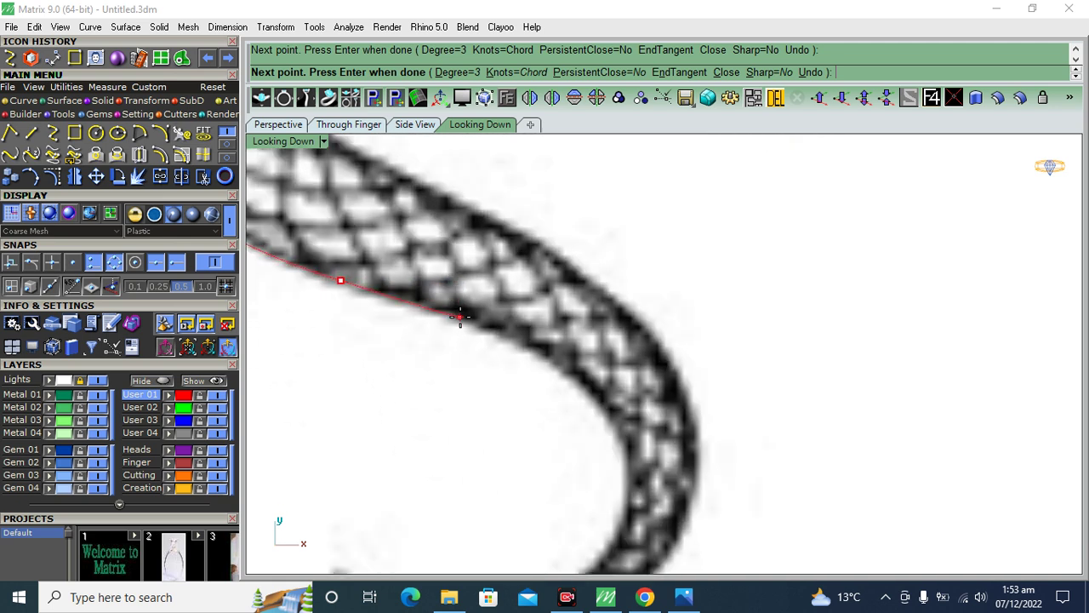
click(561, 361)
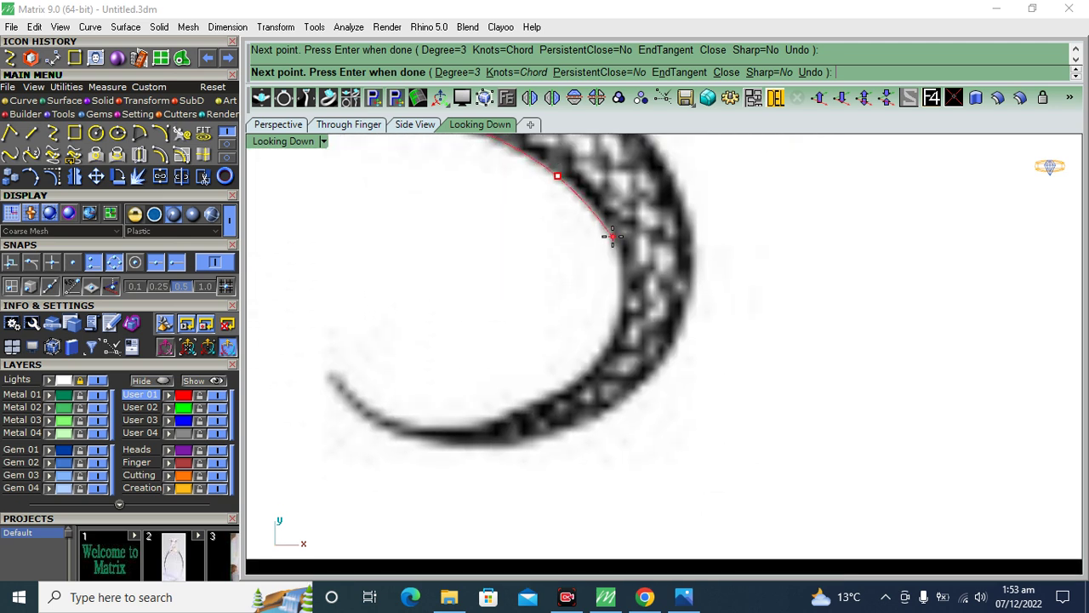
click(612, 326)
click(557, 390)
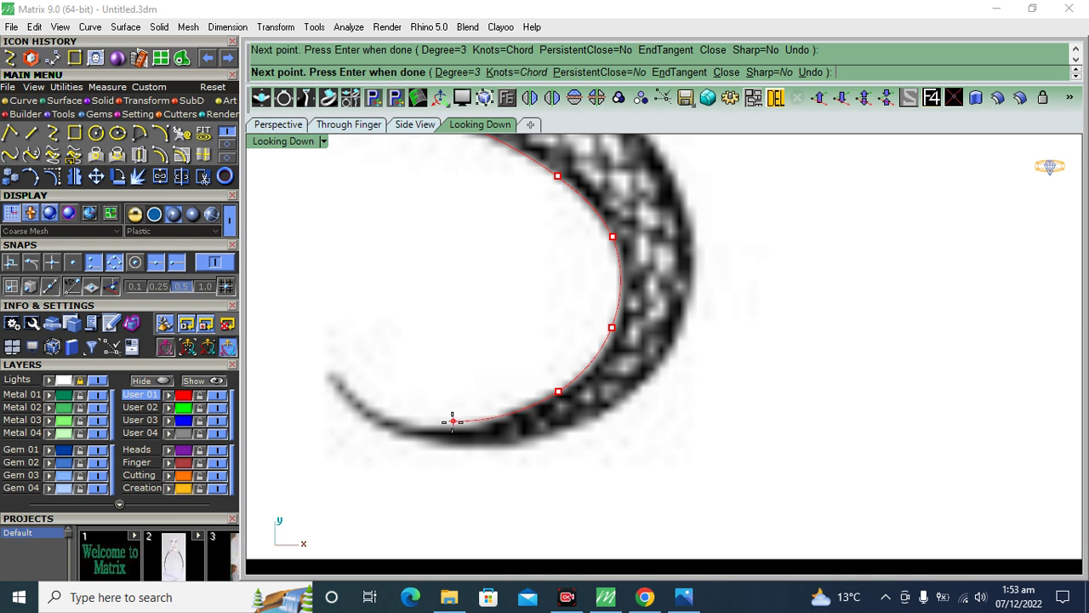
click(328, 367)
key(Return)
key(Return)
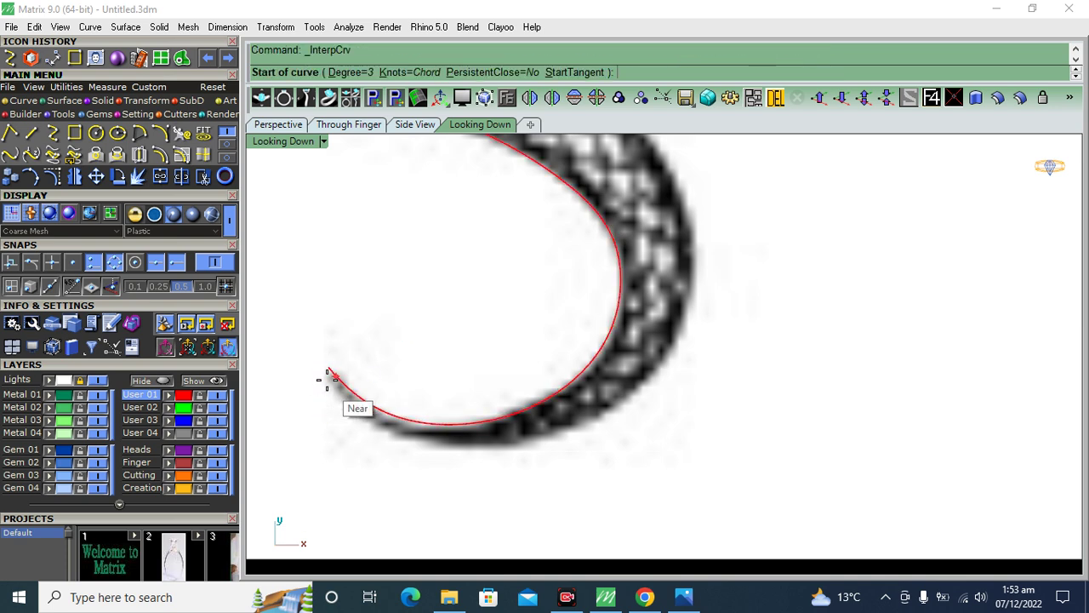
Step: Start an interpolated curve at the tail tip and trace around the tail's outer edge
click(326, 367)
scroll(382, 433, up, 1)
click(384, 433)
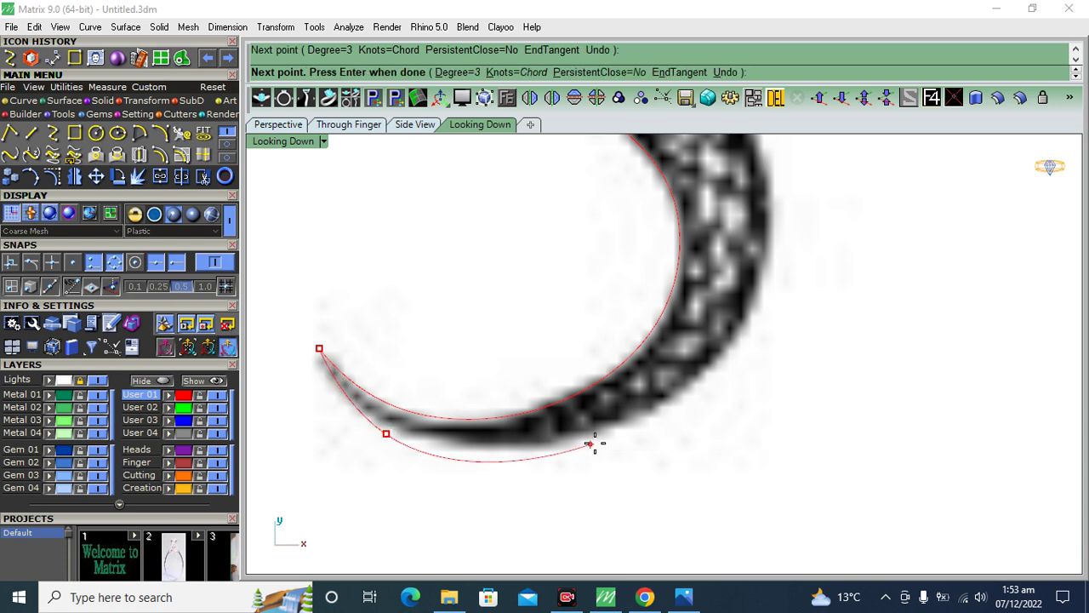
click(627, 427)
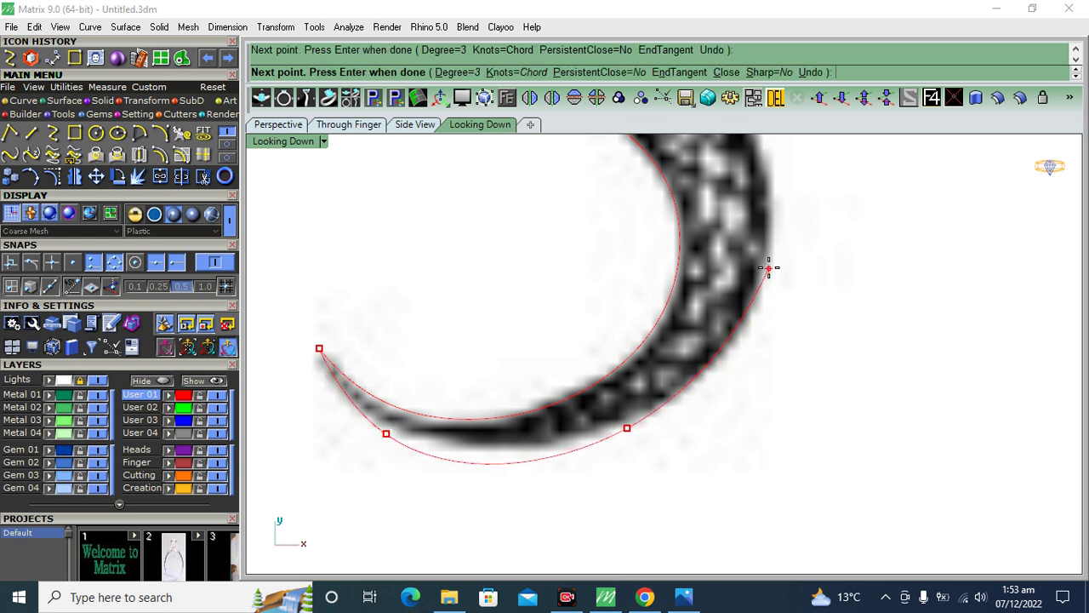
click(768, 264)
scroll(770, 273, up, 2)
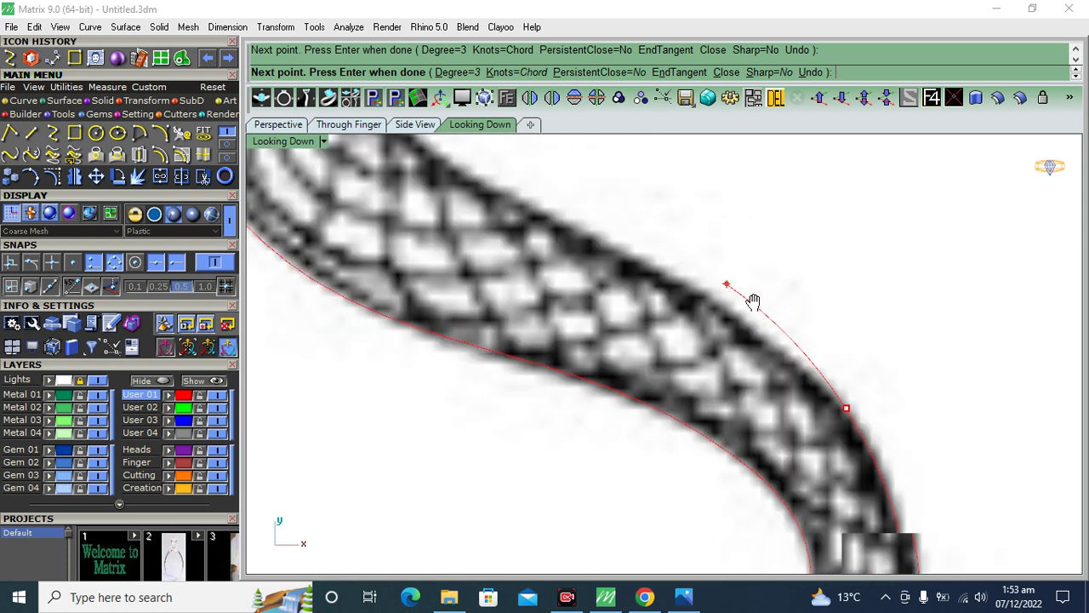
scroll(754, 301, up, 1)
scroll(720, 306, up, 1)
click(710, 304)
click(536, 220)
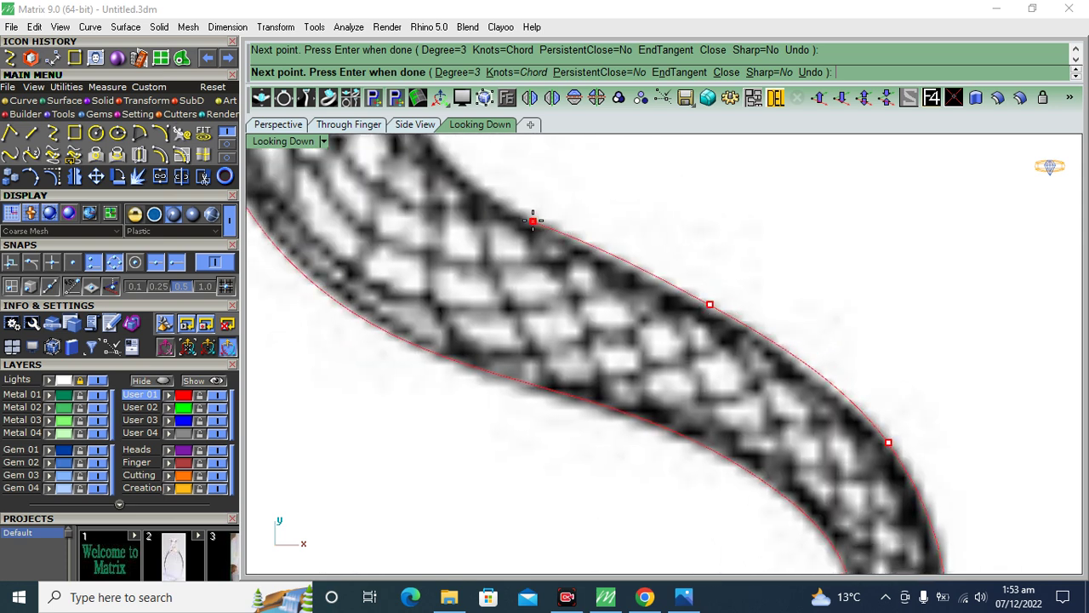
Step: Continue the curve along the body's outer edge around the next bends
scroll(536, 219, down, 2)
scroll(529, 325, up, 1)
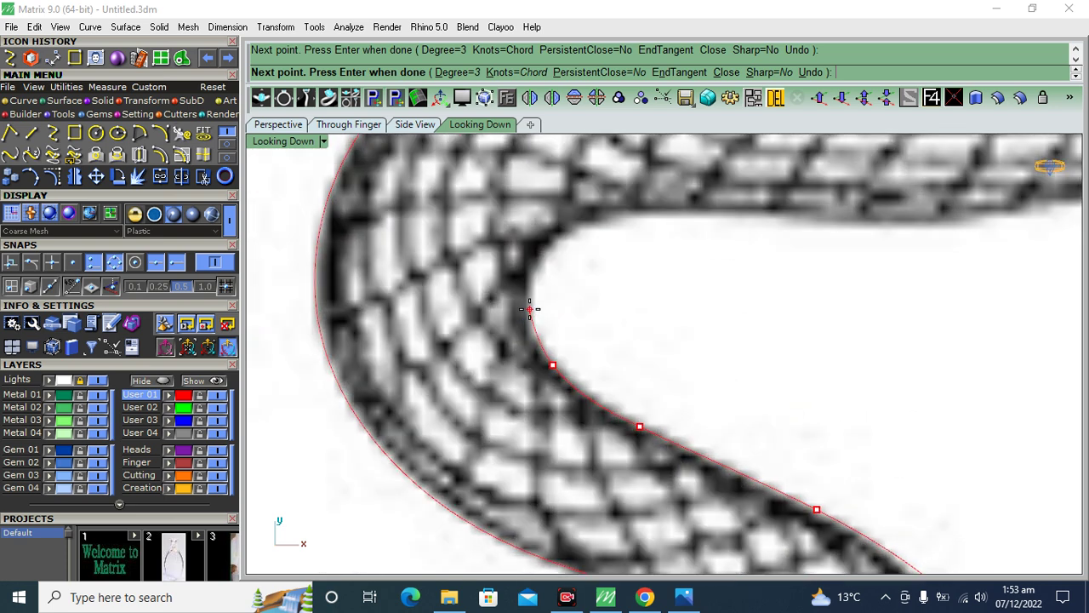
click(611, 215)
scroll(612, 214, down, 2)
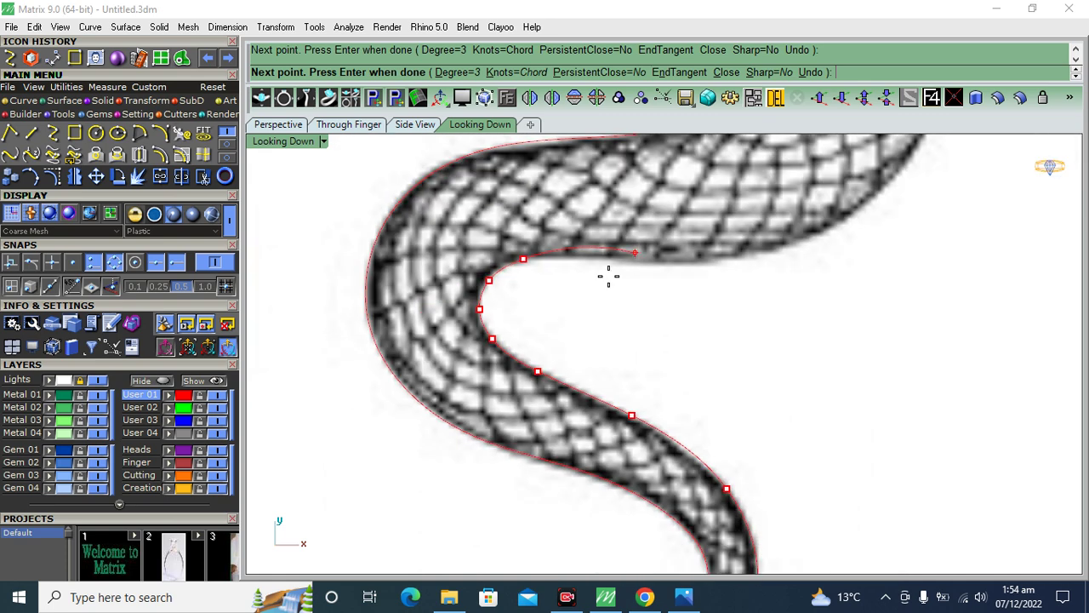
scroll(527, 302, up, 1)
click(636, 309)
click(794, 284)
right_drag(894, 236, 775, 340)
click(789, 315)
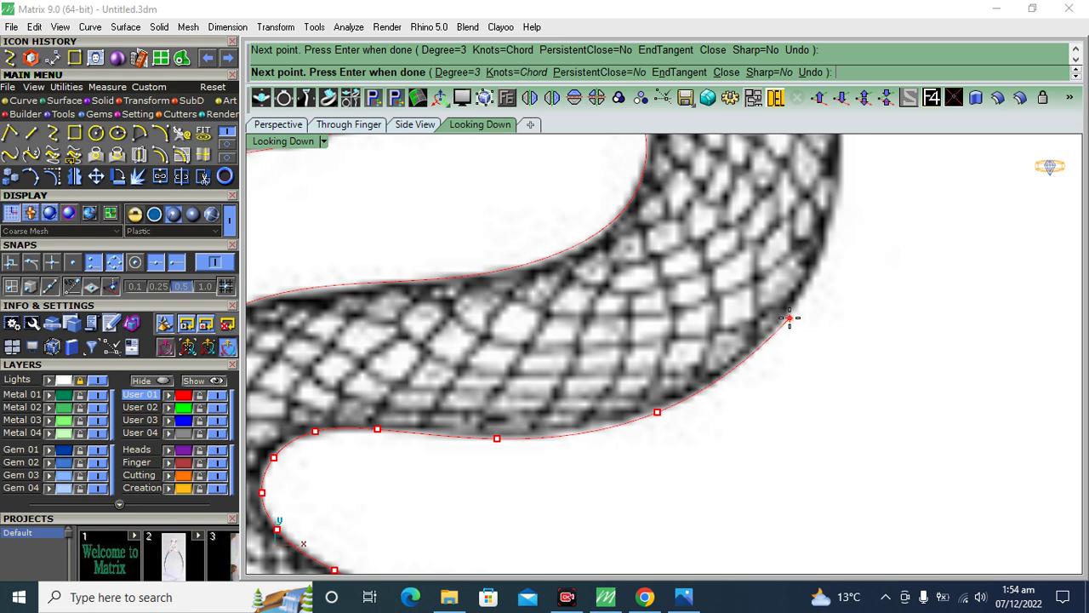
scroll(789, 316, down, 2)
scroll(761, 311, up, 1)
click(749, 334)
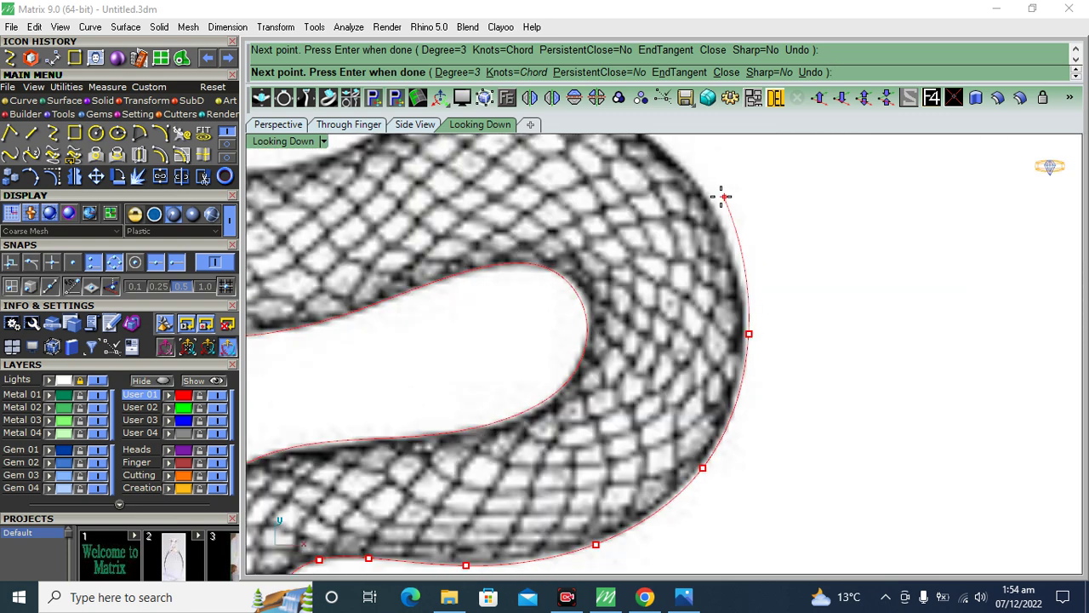
click(705, 180)
Step: Trace the outer edge leftward across the body and around the upper bend to the neck
right_drag(705, 181, 795, 253)
click(754, 246)
click(638, 227)
click(541, 258)
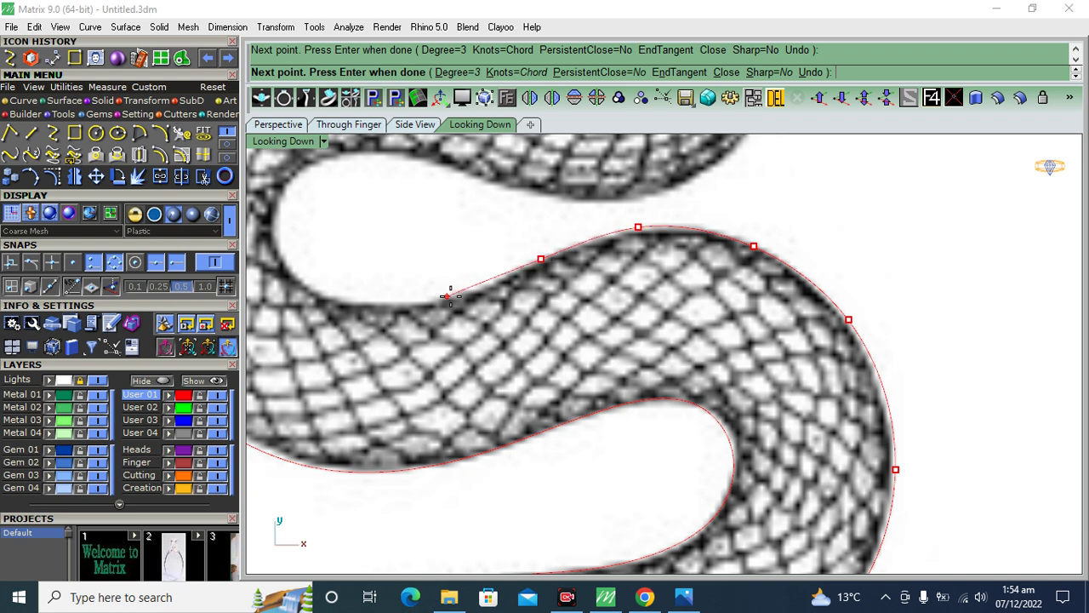
click(461, 296)
click(357, 303)
right_drag(350, 317, 468, 373)
click(411, 331)
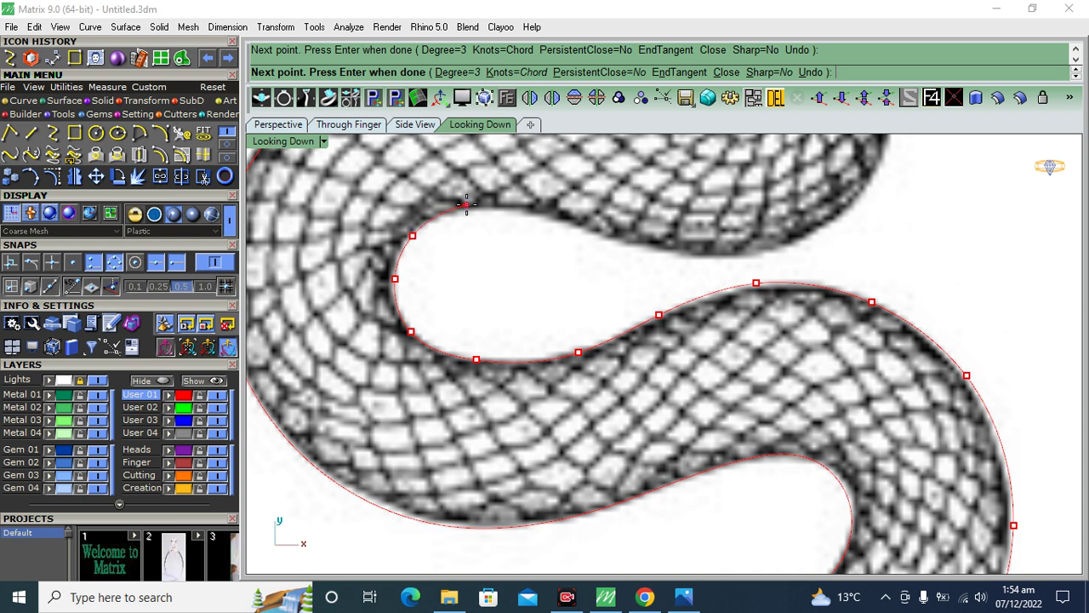
click(634, 247)
click(788, 249)
right_drag(882, 196, 757, 306)
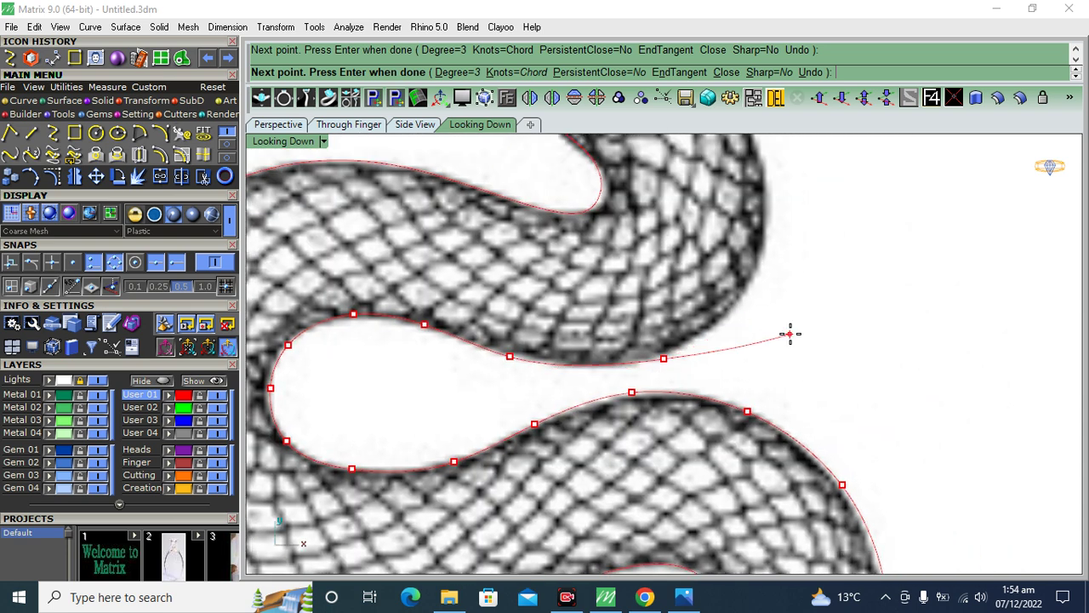
click(759, 274)
right_drag(771, 128, 754, 311)
click(737, 304)
click(642, 195)
Step: Extend the curve up the neck to just under the head
right_drag(558, 133, 672, 301)
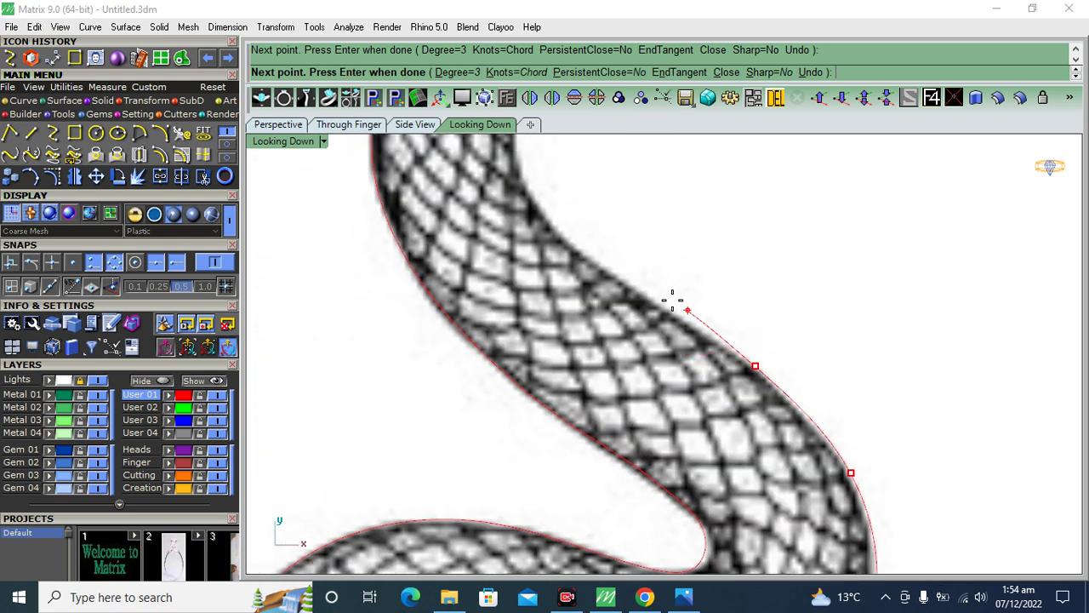
click(662, 304)
click(574, 243)
right_drag(516, 190, 529, 320)
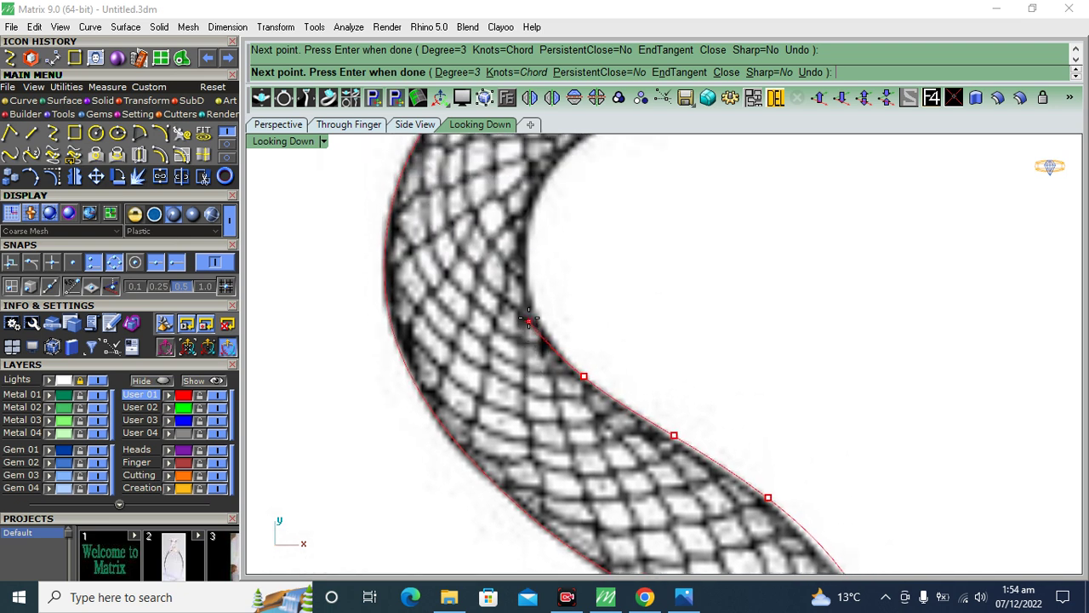
click(538, 306)
click(530, 247)
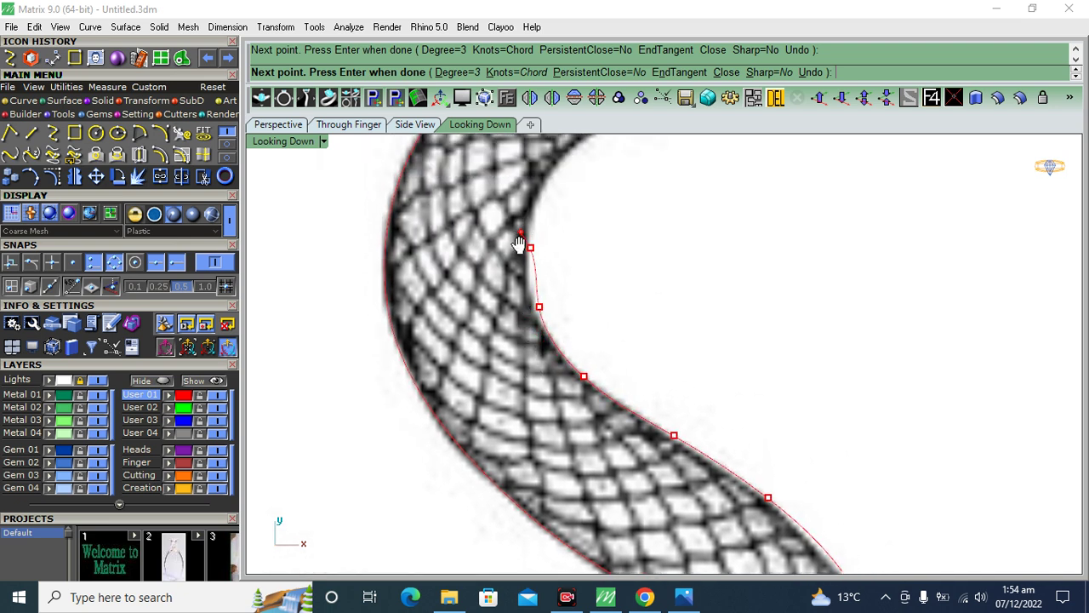
right_drag(522, 233, 502, 352)
click(536, 289)
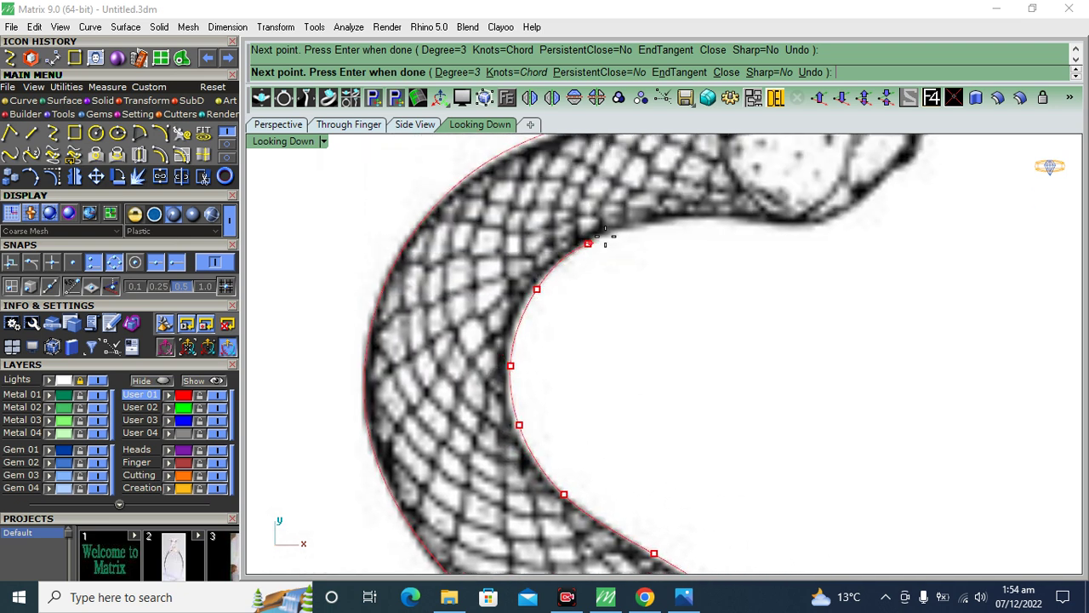
click(642, 225)
Step: Follow the jaw line to the snout and finish the outline curve near the head tip
scroll(595, 292, up, 2)
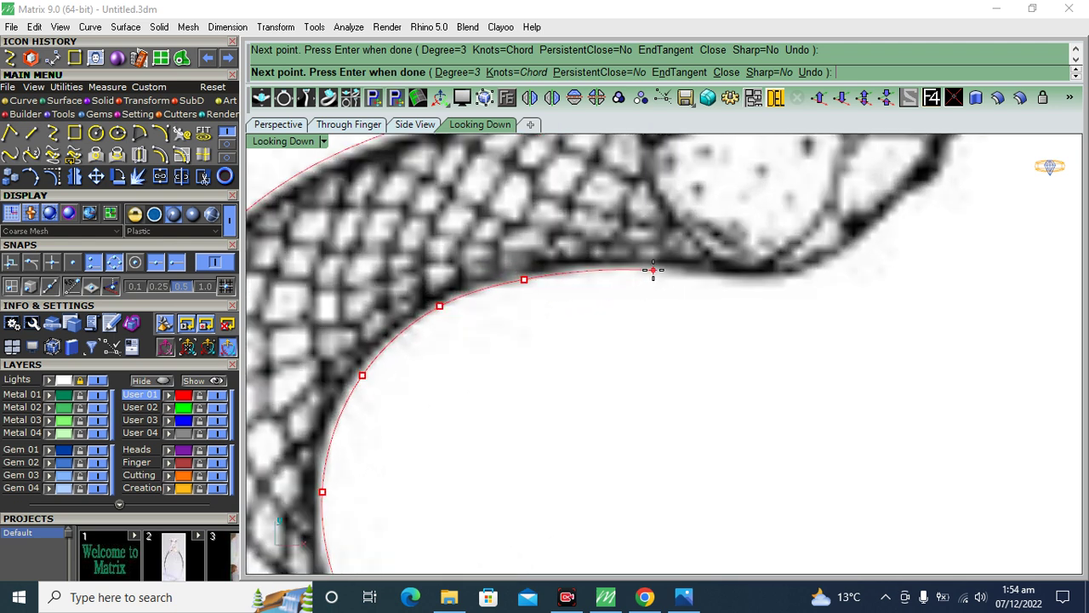
click(722, 277)
right_drag(774, 286, 703, 323)
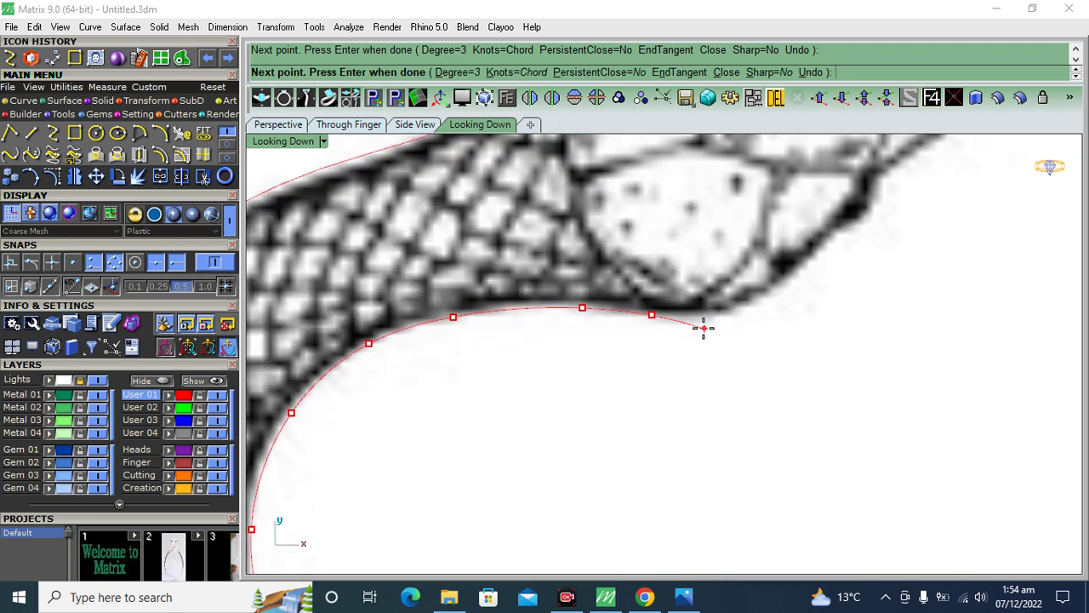
click(749, 301)
click(814, 256)
scroll(804, 271, up, 2)
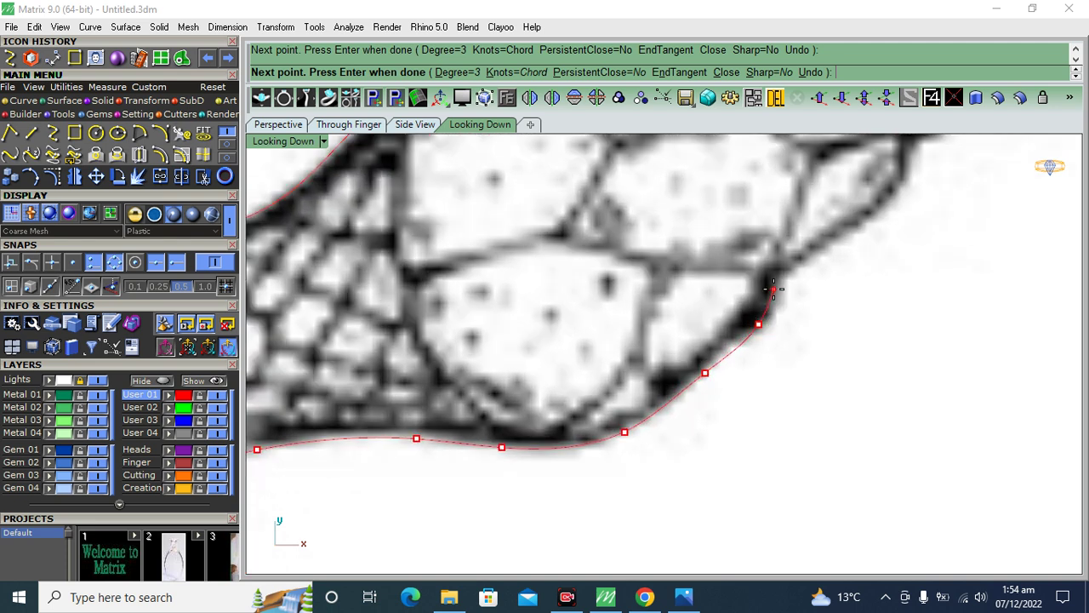
click(793, 267)
right_drag(793, 266, 680, 332)
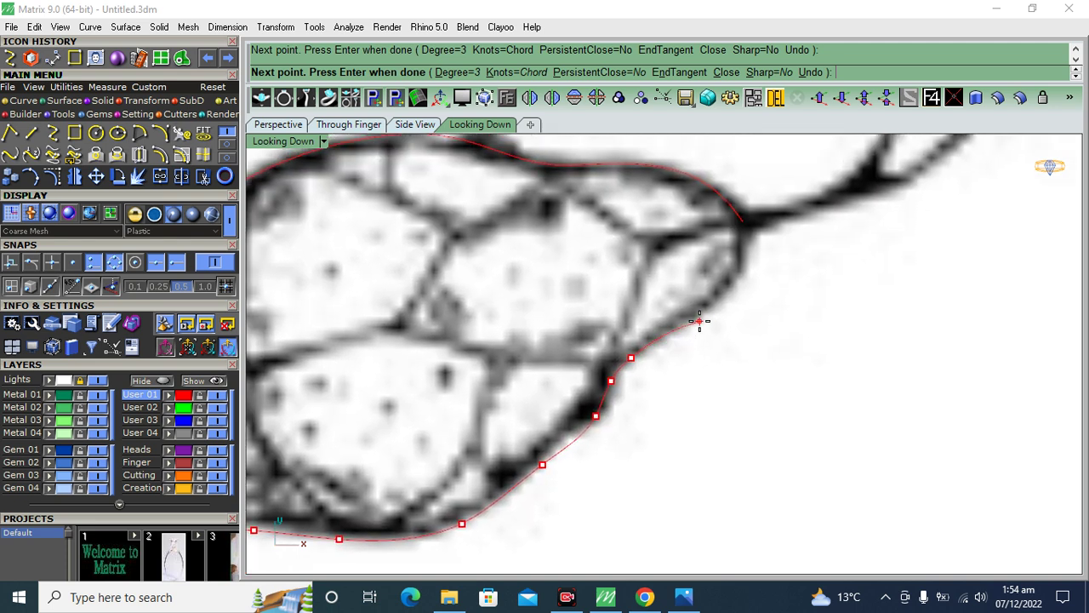
click(742, 221)
key(Return)
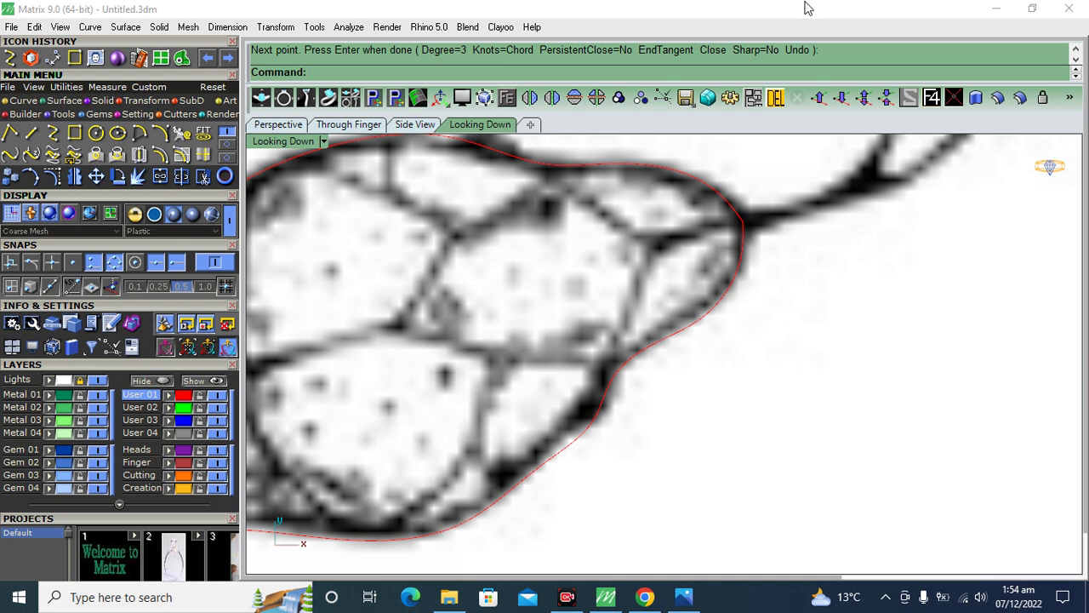
Step: Join the two head curves into one closed outline
right_drag(802, 264, 777, 299)
key(Return)
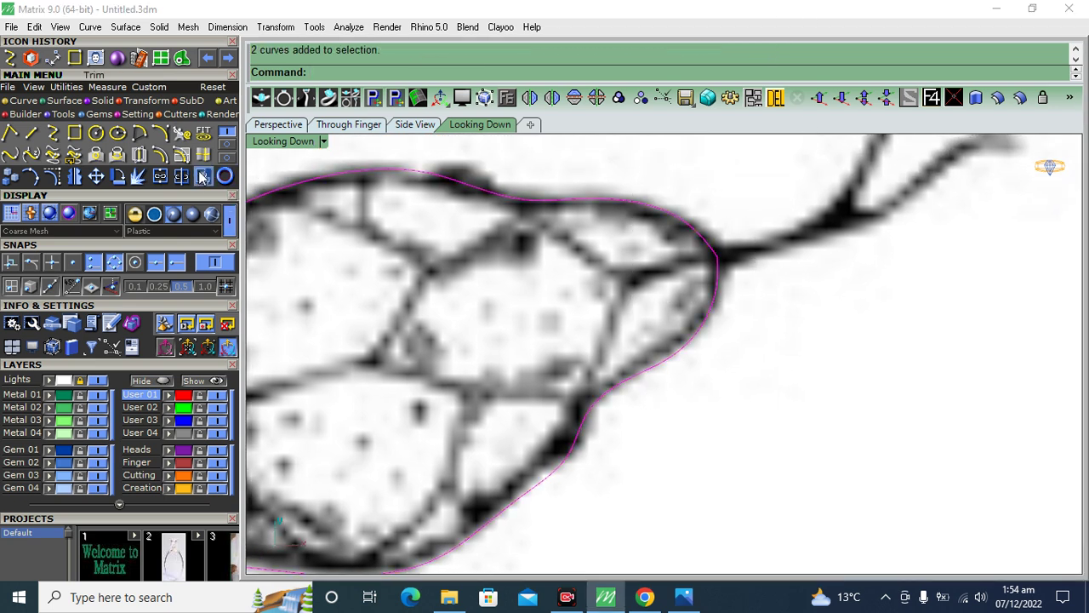
click(181, 176)
scroll(549, 260, down, 3)
scroll(644, 269, up, 5)
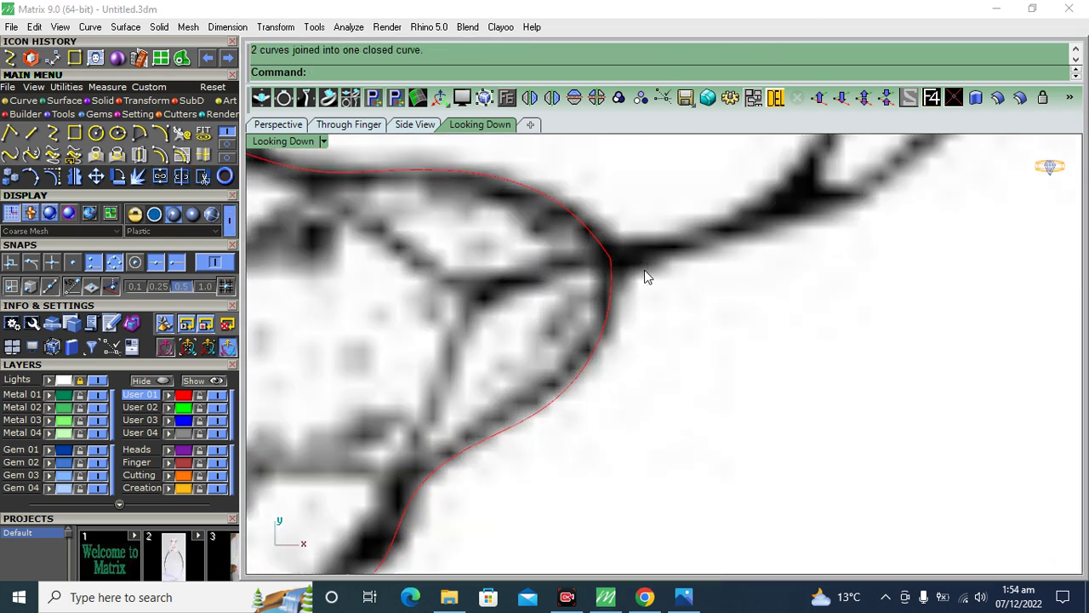
scroll(610, 260, down, 1)
Step: Turn on the outline's control points and delete the extra point at the tip
click(610, 259)
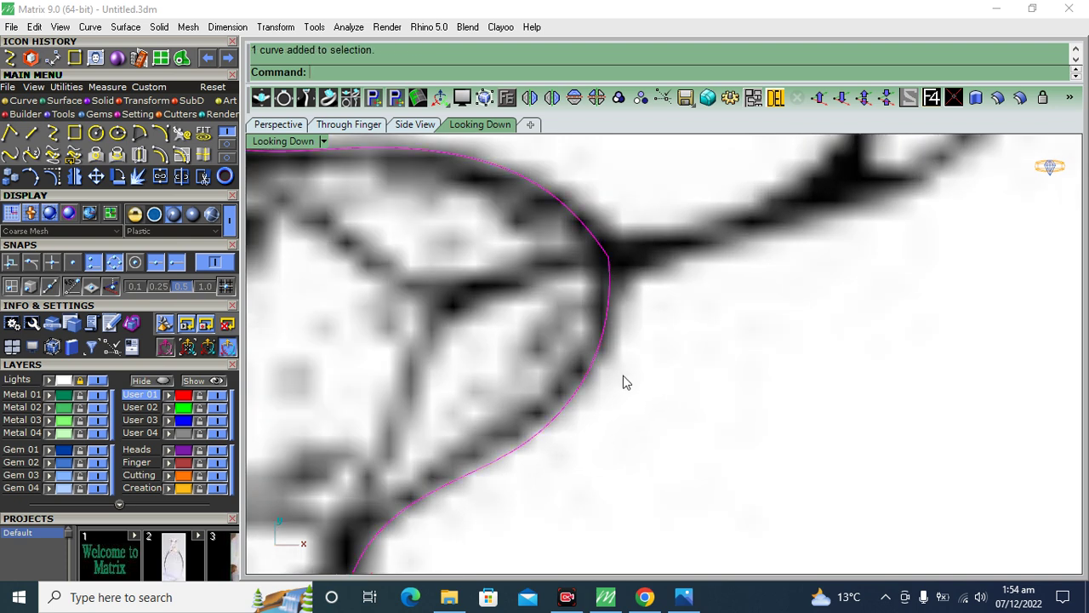
click(52, 176)
scroll(621, 261, up, 1)
scroll(598, 261, up, 1)
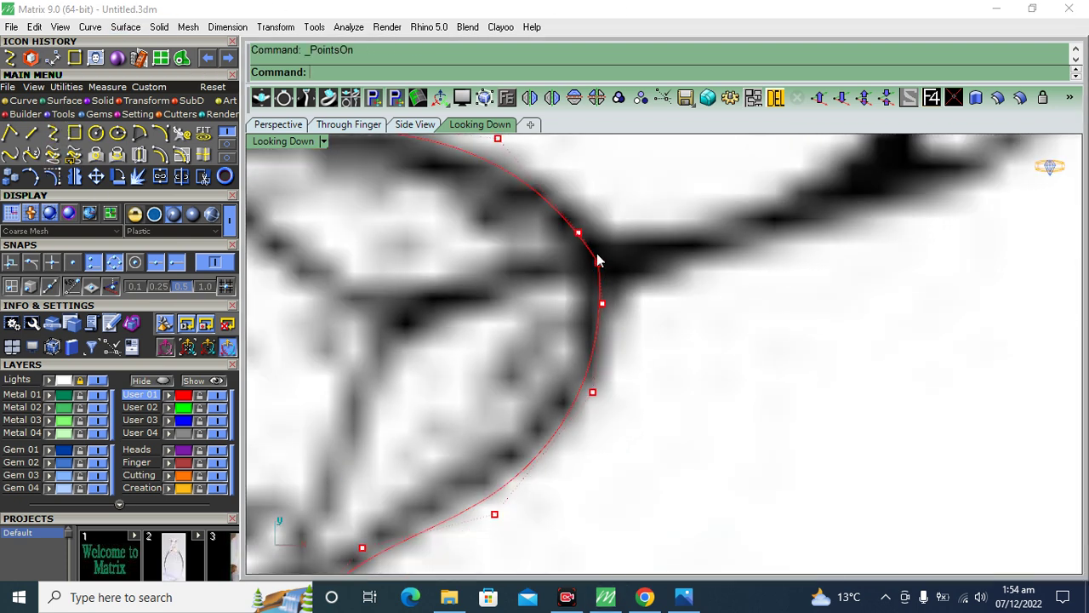
click(598, 262)
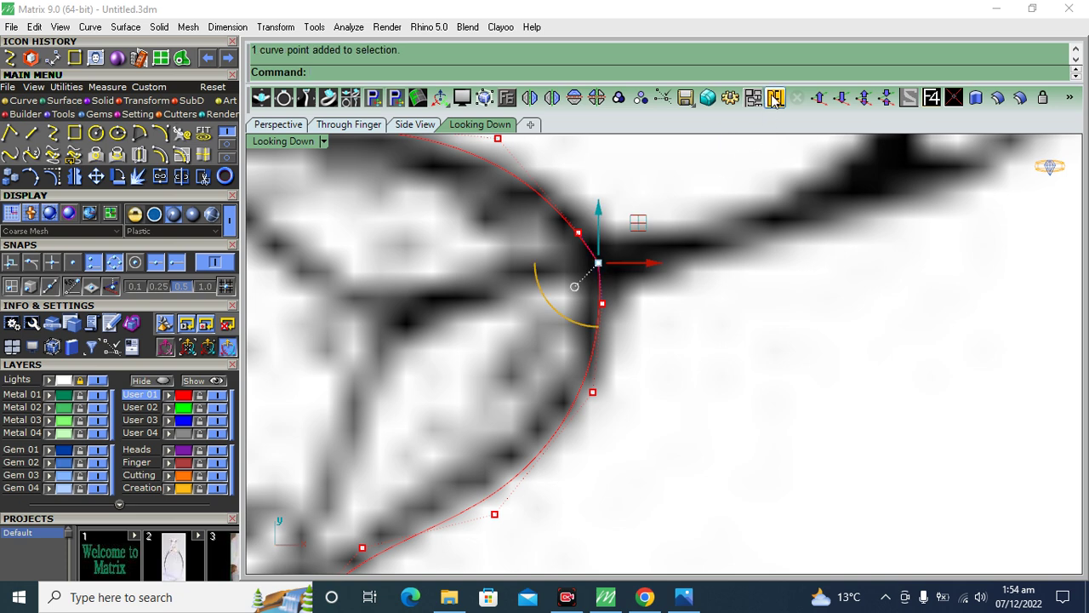
click(773, 96)
Step: Redisplay the control points and nudge one jaw point onto the drawn jaw line
scroll(655, 266, down, 3)
right_drag(667, 291, 667, 344)
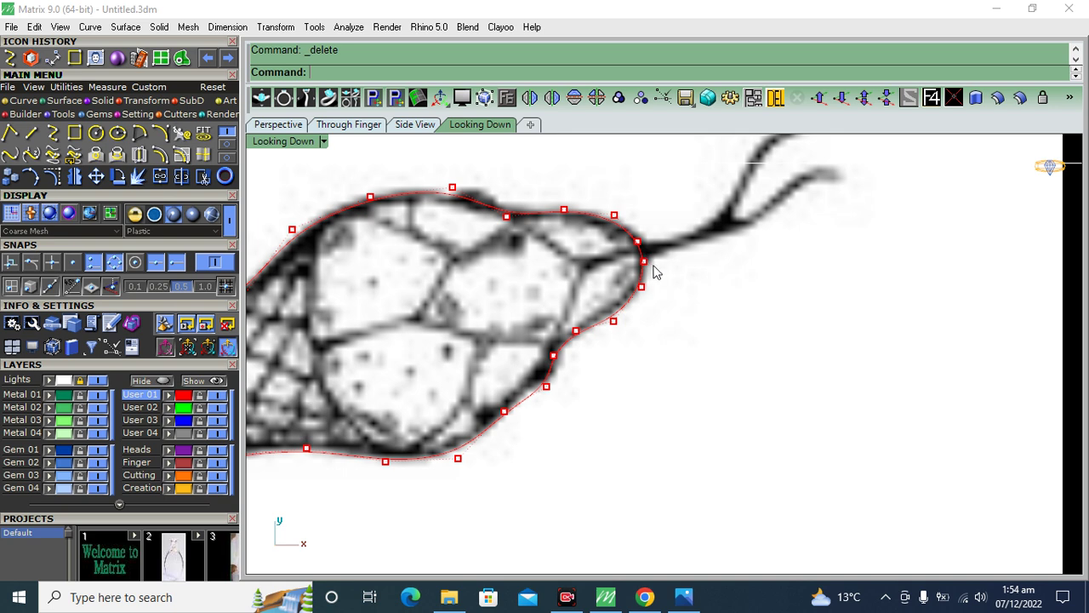
scroll(647, 259, down, 3)
key(Escape)
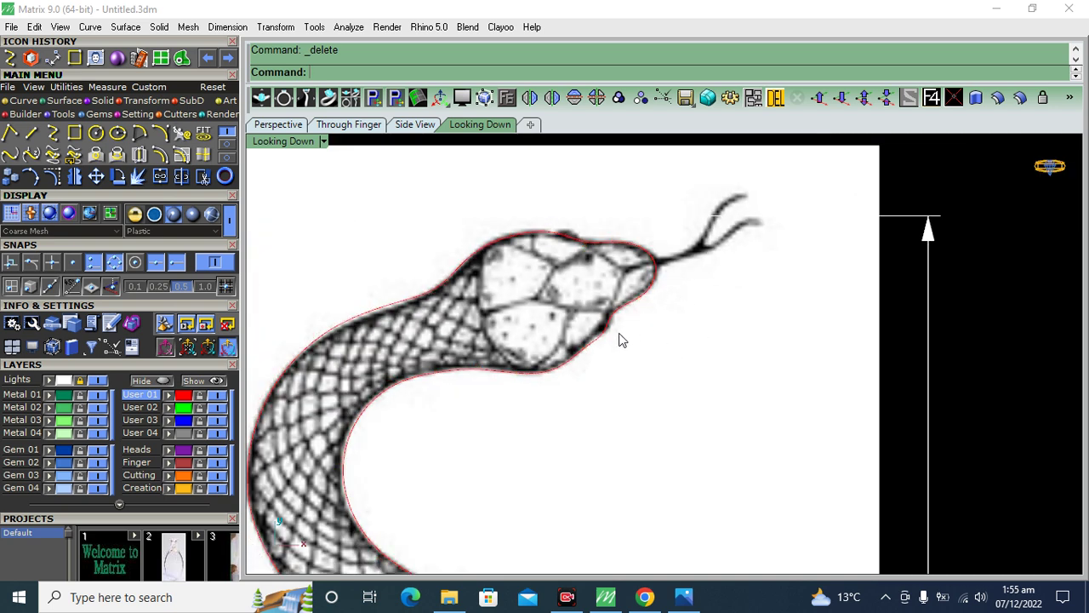
scroll(627, 332, up, 3)
key(F10)
scroll(592, 372, up, 2)
drag(587, 320, 571, 372)
drag(622, 308, 703, 369)
Step: Move two more lower-jaw control points onto the jaw's edge with the gumball
scroll(593, 329, down, 3)
scroll(593, 329, up, 1)
scroll(591, 336, up, 1)
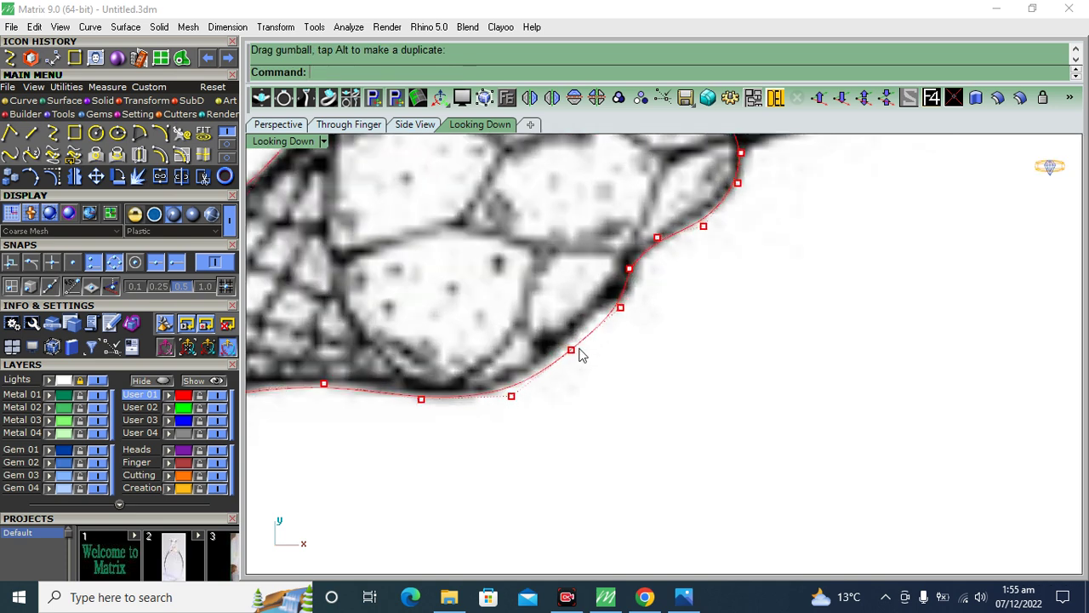
click(575, 349)
drag(600, 320, 669, 355)
key(Escape)
scroll(669, 355, down, 3)
scroll(615, 318, up, 4)
click(582, 319)
drag(621, 284, 627, 321)
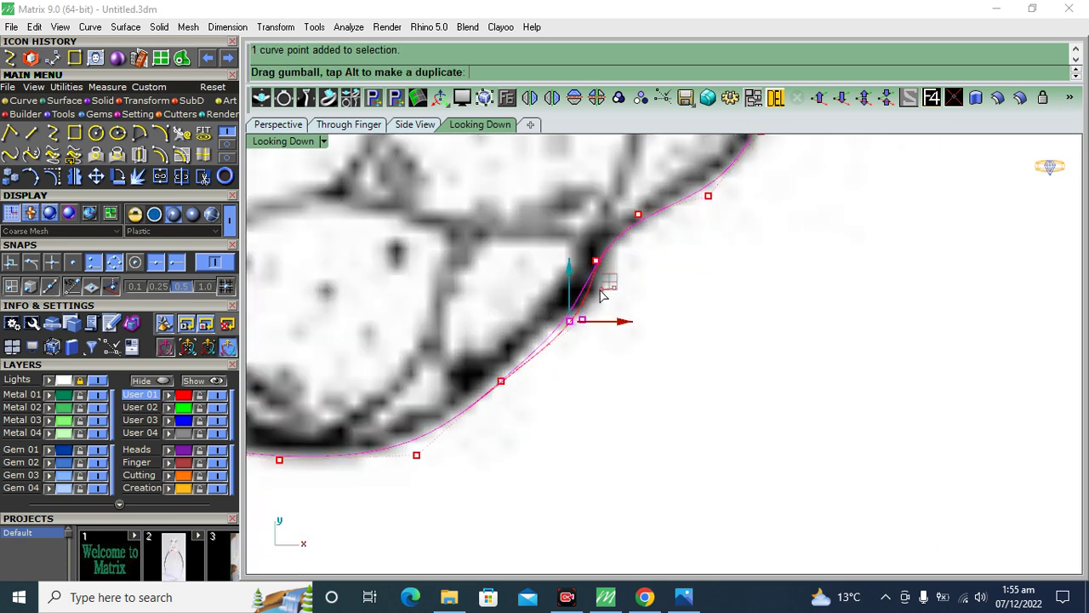
scroll(578, 245, down, 4)
Step: Hide the snake reference picture by turning the Lights layer off
mouse_move(578, 246)
right_down()
mouse_move(585, 277)
mouse_move(516, 282)
mouse_move(532, 313)
right_up()
scroll(594, 280, down, 3)
scroll(537, 309, down, 1)
scroll(547, 311, down, 2)
click(97, 381)
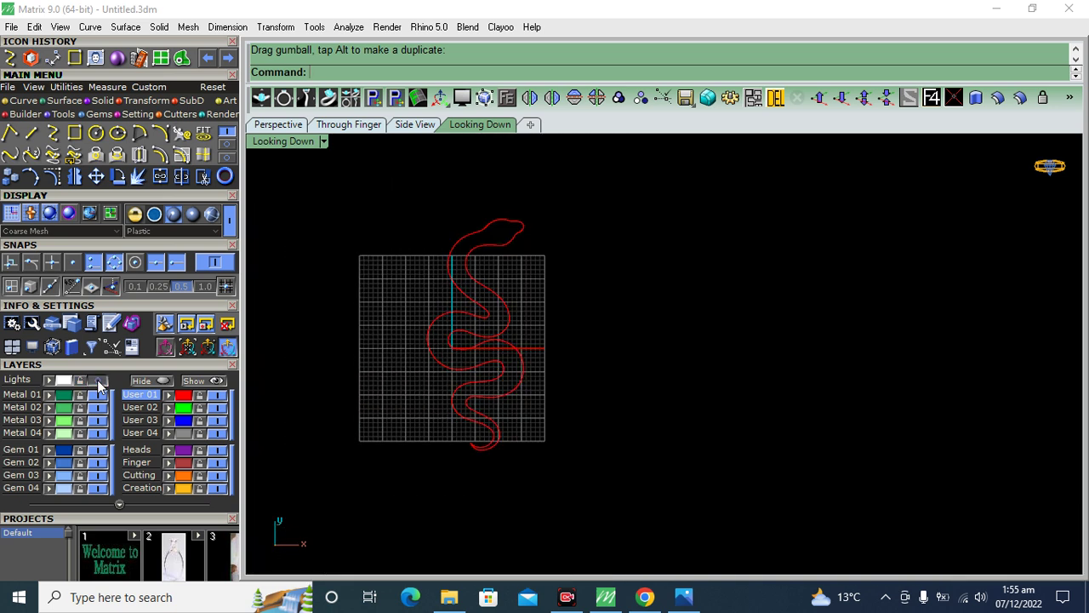
Step: Turn the Lights layer back on to show the snake reference picture
click(98, 381)
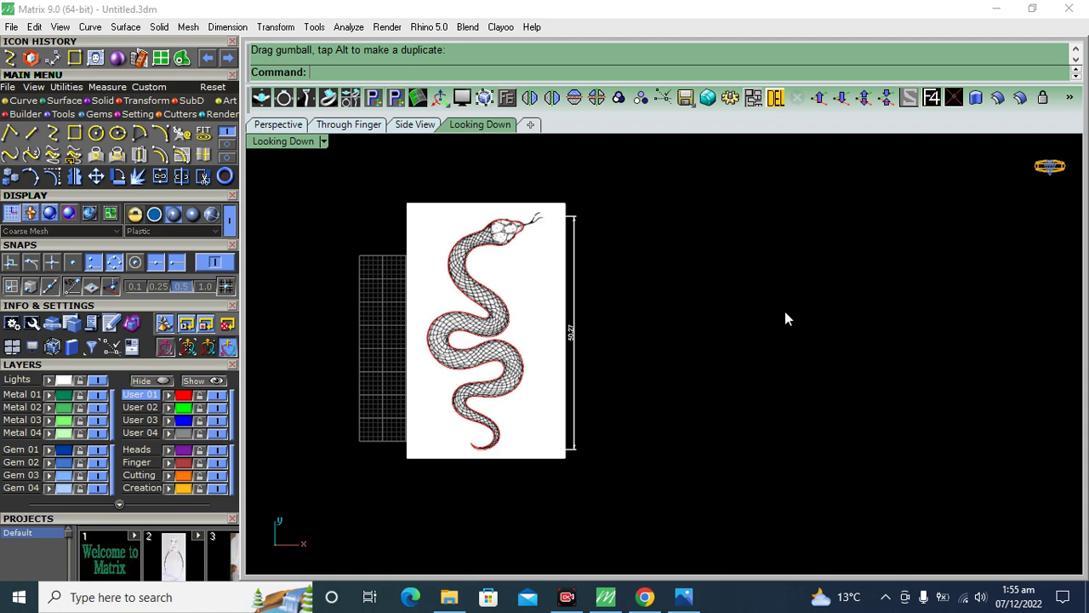
scroll(455, 148, up, 3)
scroll(455, 148, up, 1)
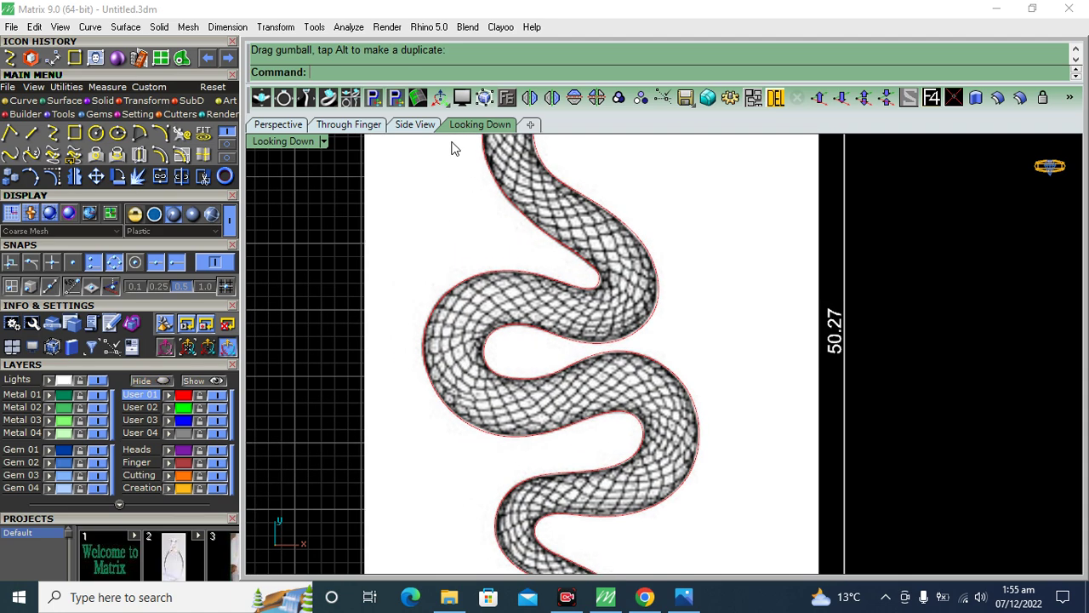
Step: Place a 4.56 aligned dimension from the inner bend to the body's outer edge
click(227, 27)
key(Escape)
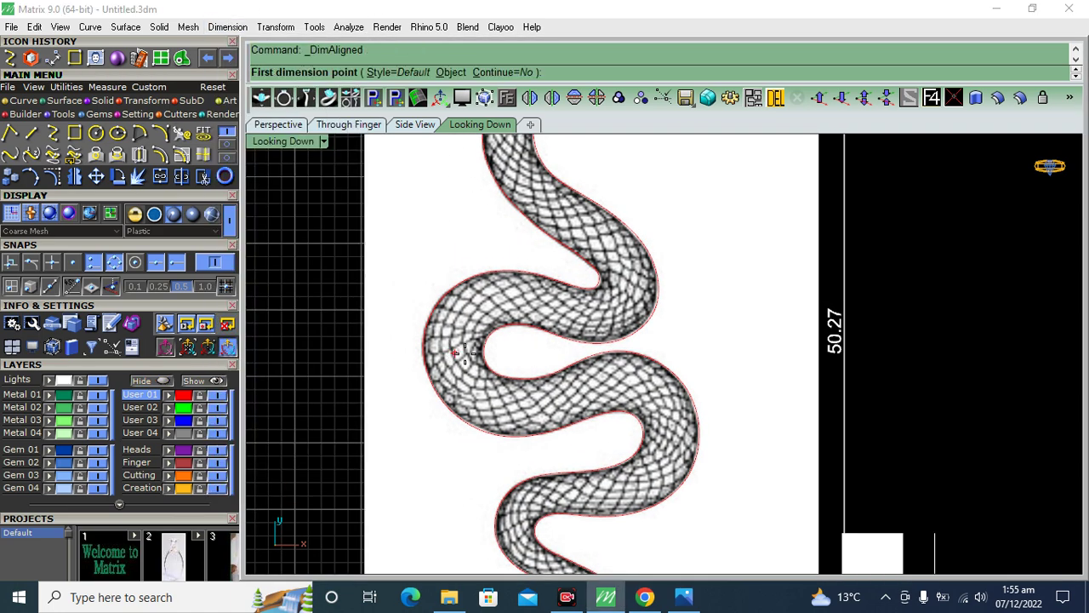
scroll(464, 357, up, 2)
click(502, 349)
click(393, 344)
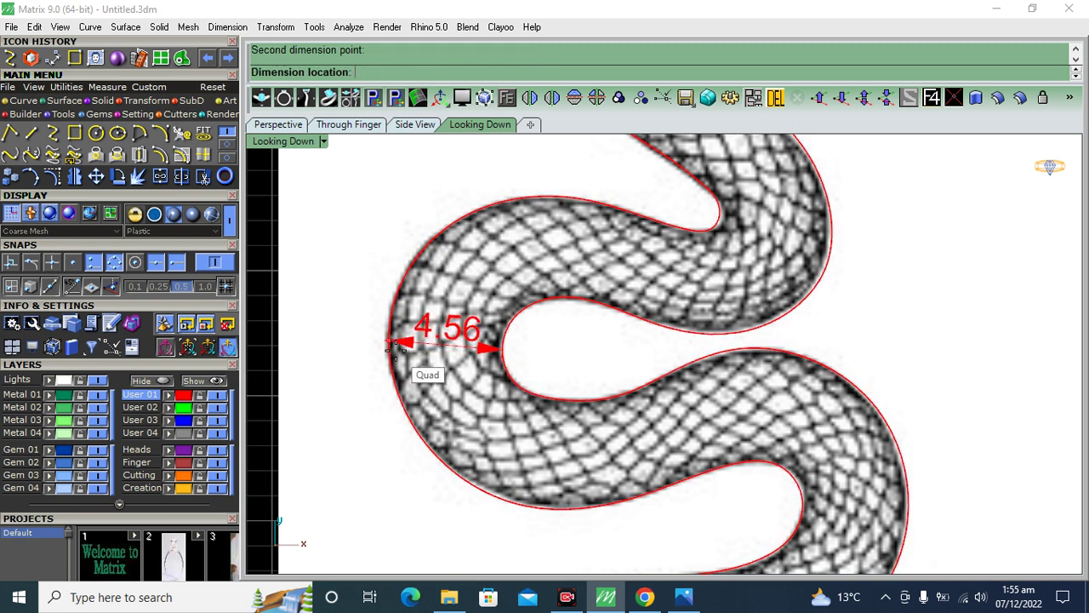
scroll(400, 341, up, 1)
click(419, 333)
Step: Select the snake reference picture
scroll(485, 298, down, 5)
right_drag(739, 373, 681, 403)
click(681, 403)
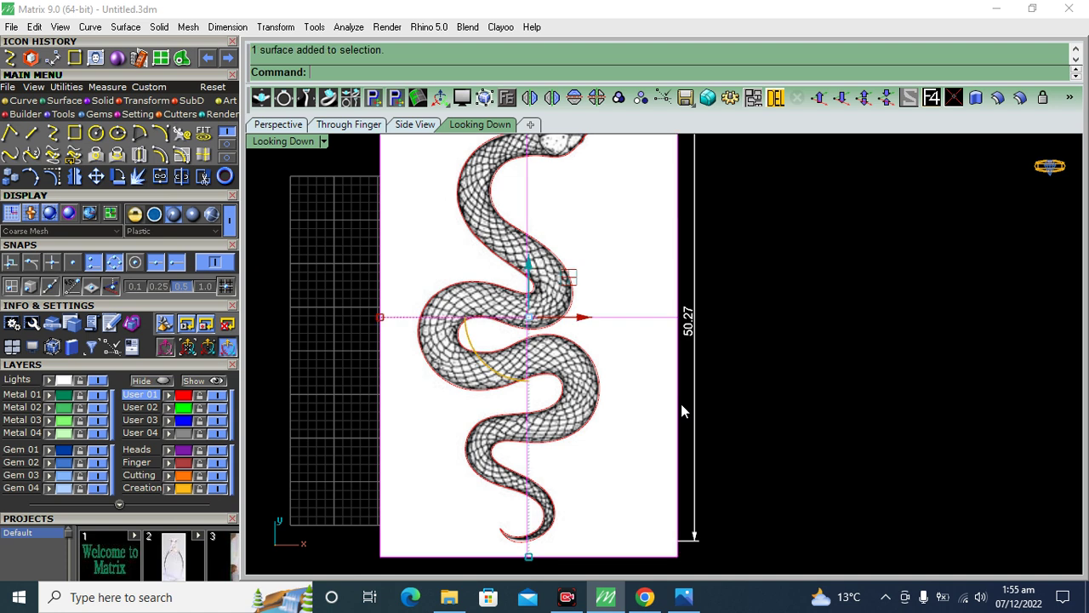
Step: Hide the reference picture and attempt an arc, then cancel it
click(159, 133)
right_drag(669, 331, 535, 319)
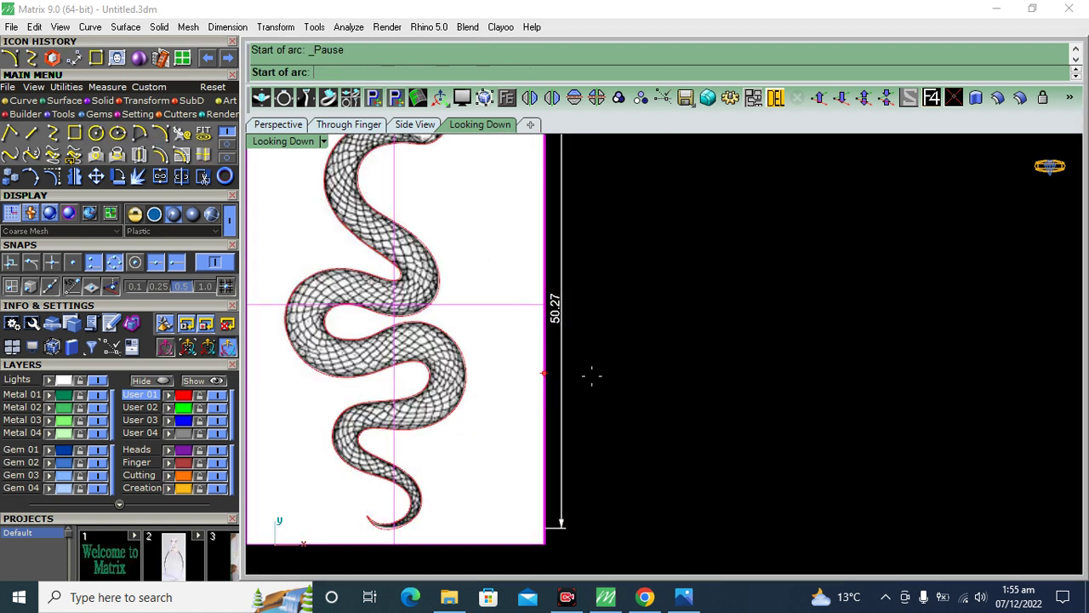
click(98, 379)
right_drag(494, 381, 533, 397)
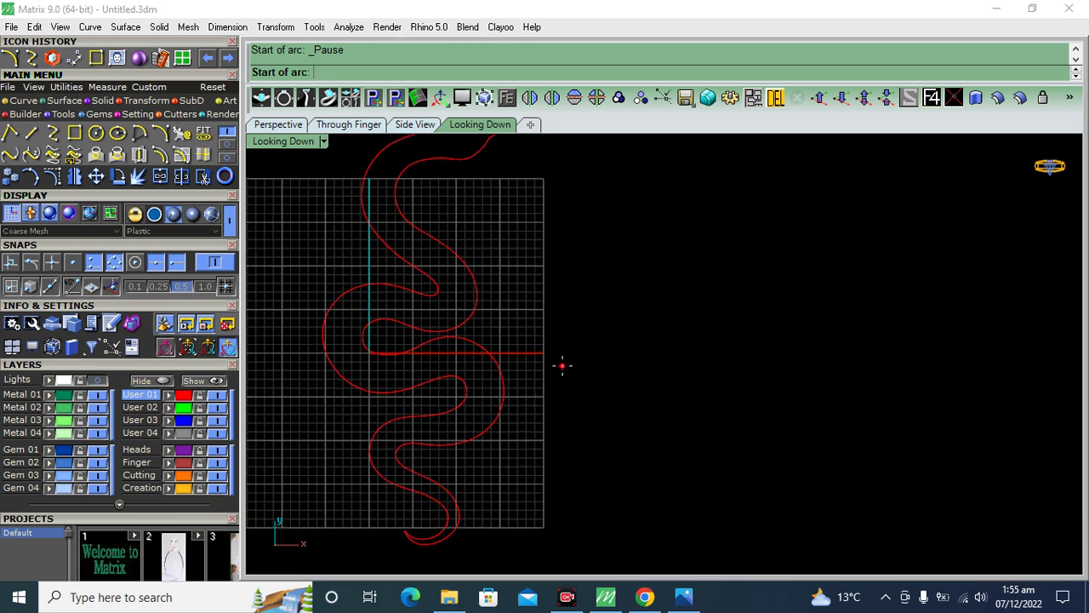
click(559, 352)
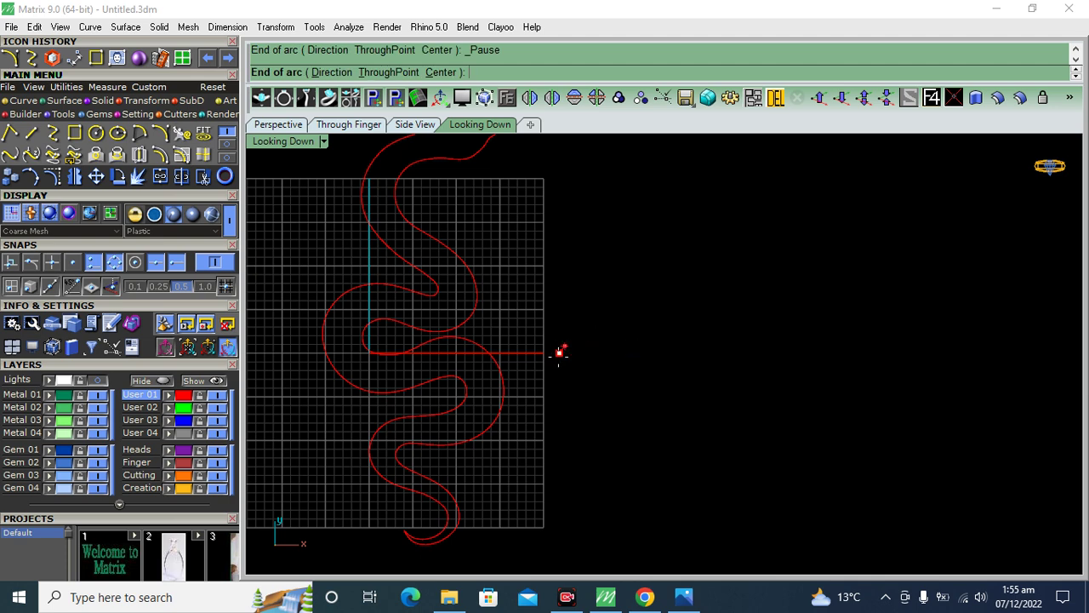
right_drag(562, 349, 606, 355)
click(654, 346)
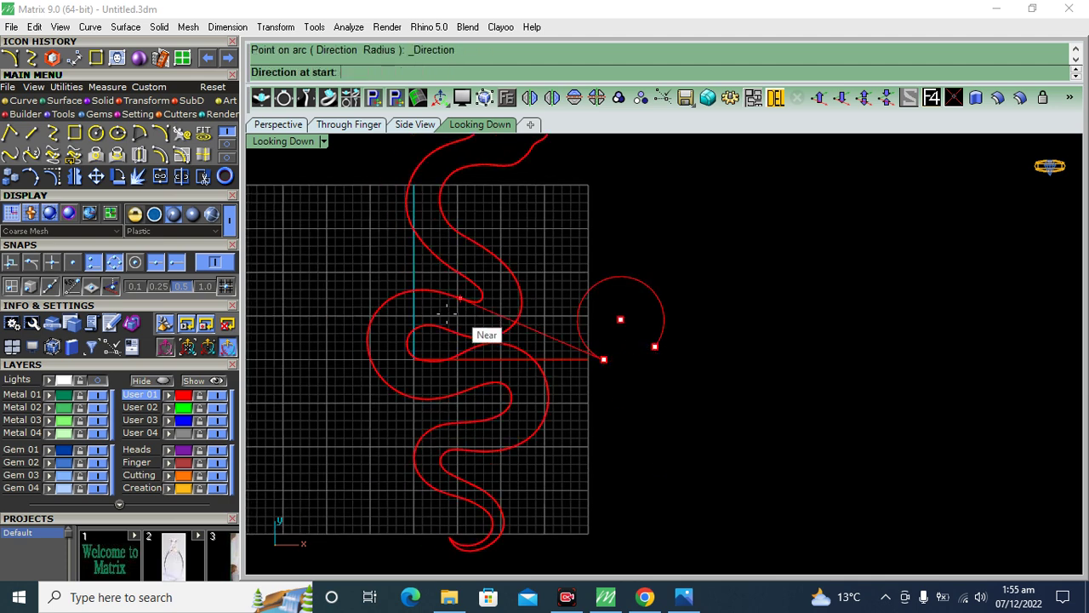
scroll(430, 327, up, 2)
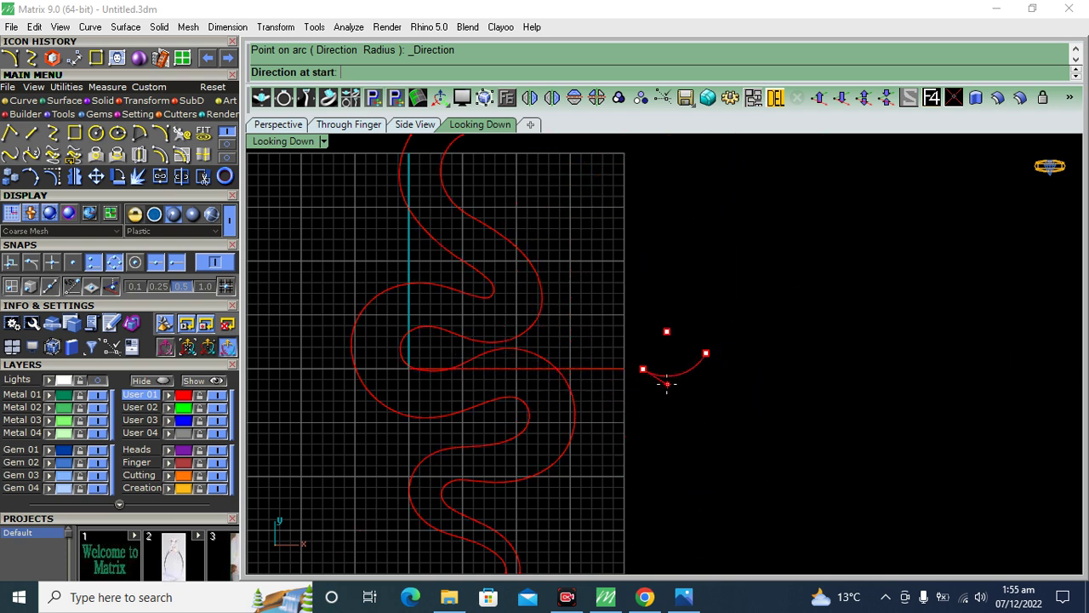
key(Escape)
right_drag(663, 382, 635, 401)
Step: Draw an upright half-circle arc spanning 4.56 from the straight line's end
right_click(629, 383)
click(607, 373)
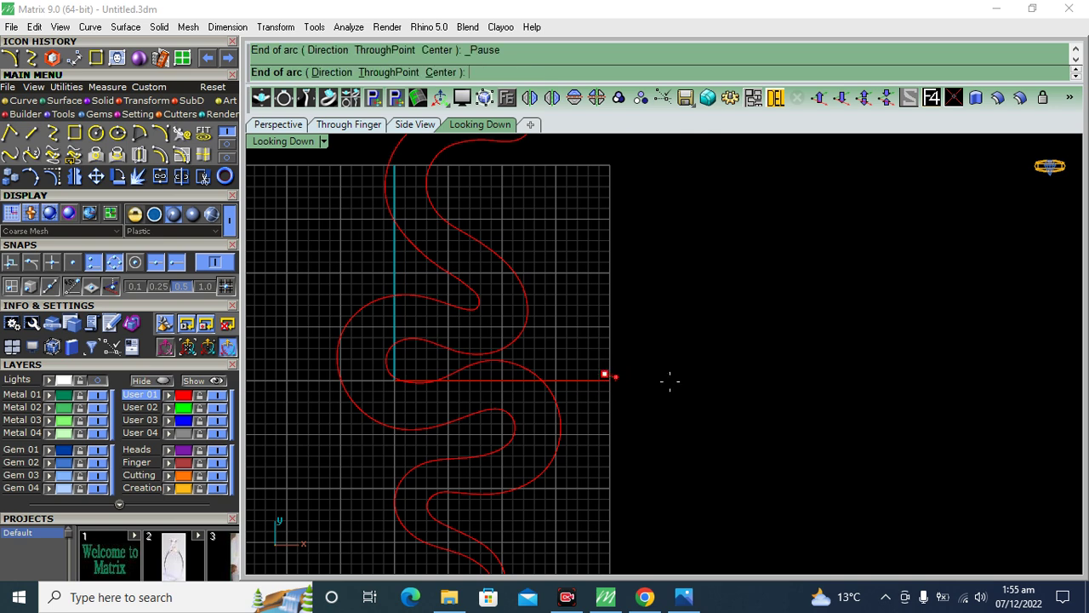
text(4.56)
key(Return)
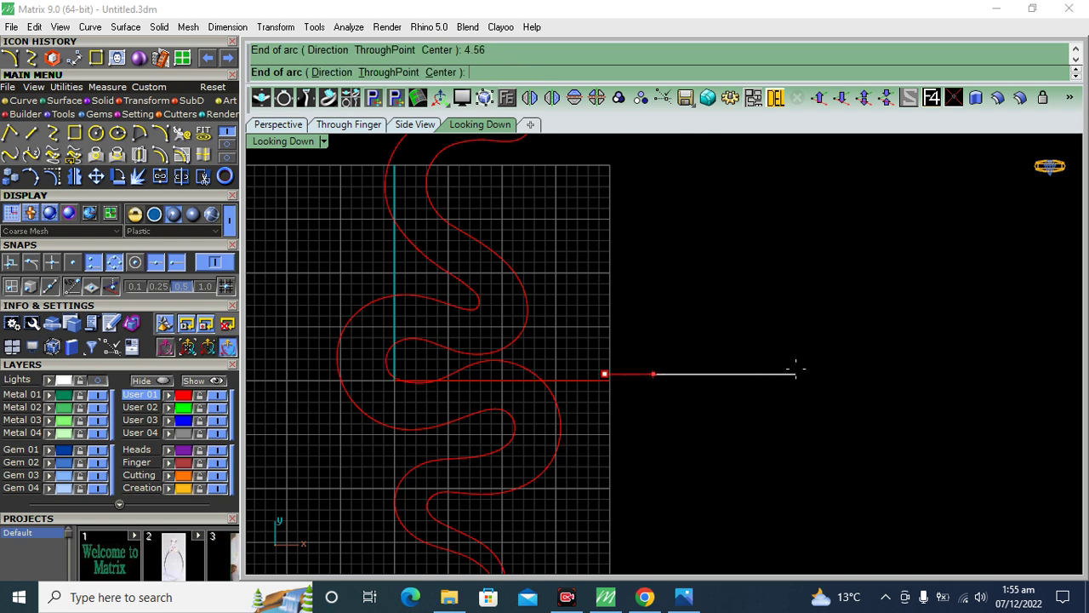
click(791, 376)
click(340, 125)
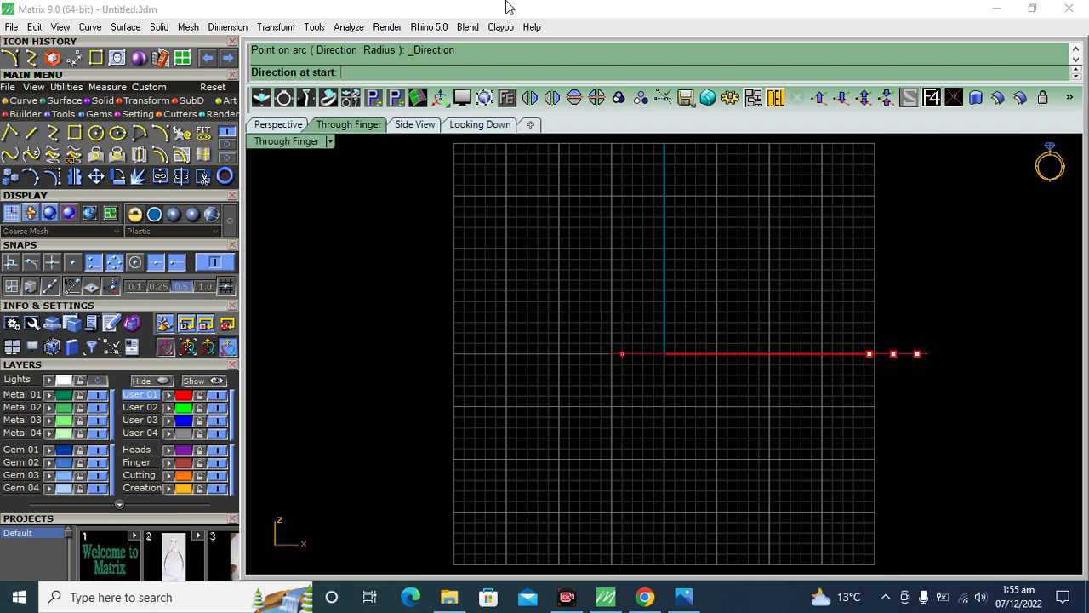
scroll(409, 292, down, 3)
scroll(792, 357, up, 4)
right_drag(796, 358, 681, 286)
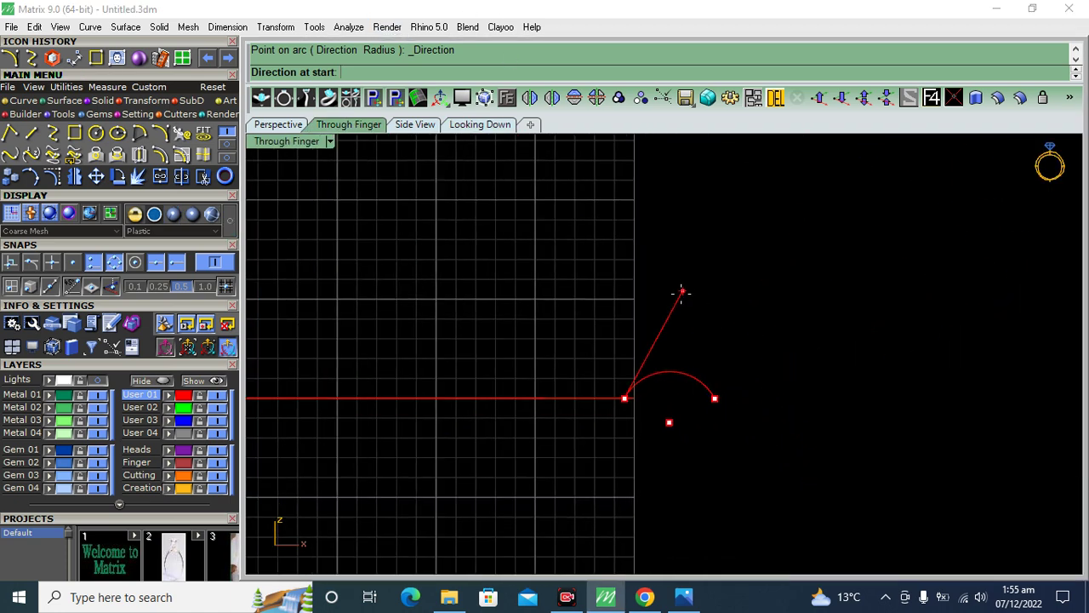
scroll(644, 352, up, 4)
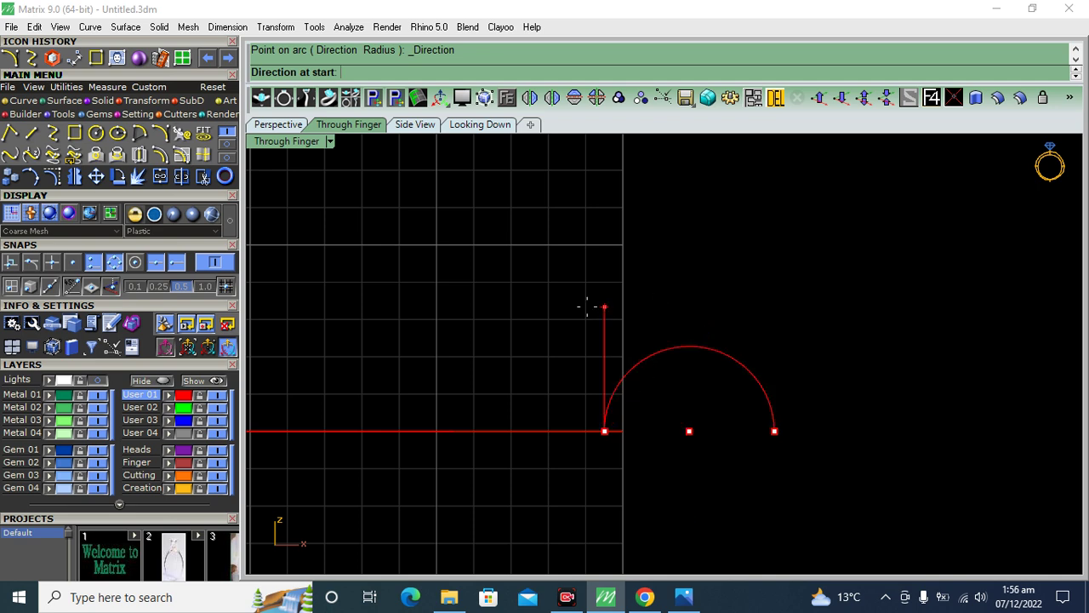
key(Escape)
Step: Select the half-circle arc in the perspective view and switch to the Builder tools
click(728, 349)
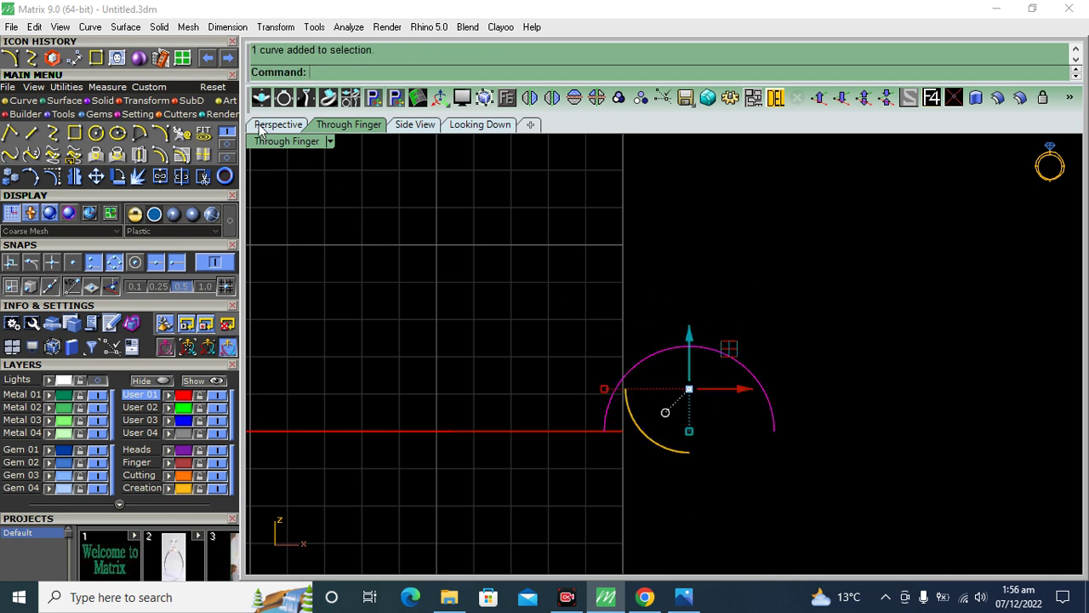
click(261, 128)
mouse_move(717, 329)
right_down()
mouse_move(639, 356)
mouse_move(806, 385)
right_up()
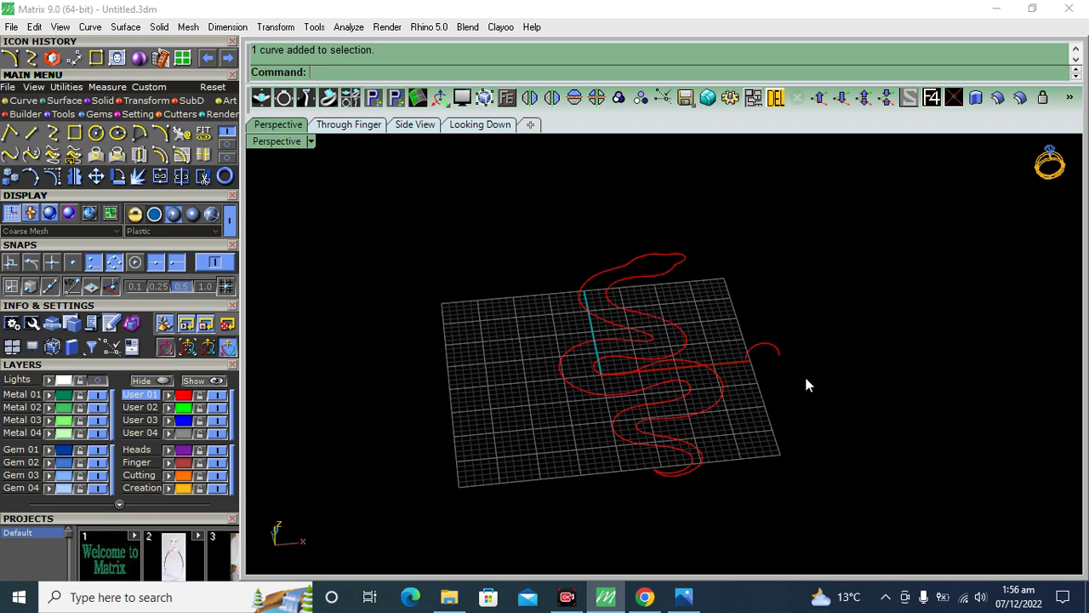
scroll(806, 384, up, 3)
click(744, 443)
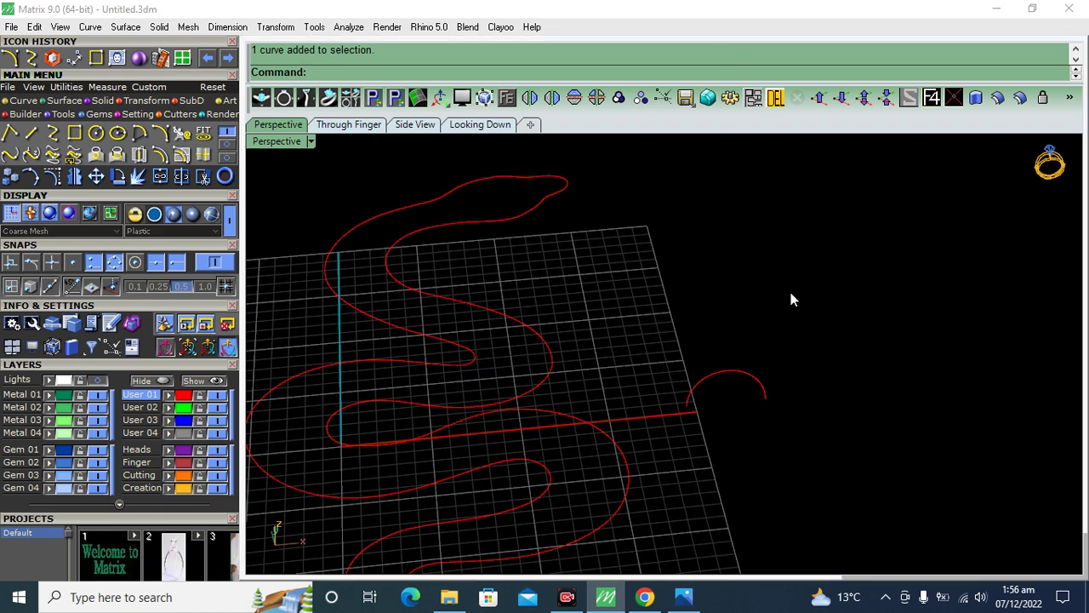
click(753, 379)
click(181, 114)
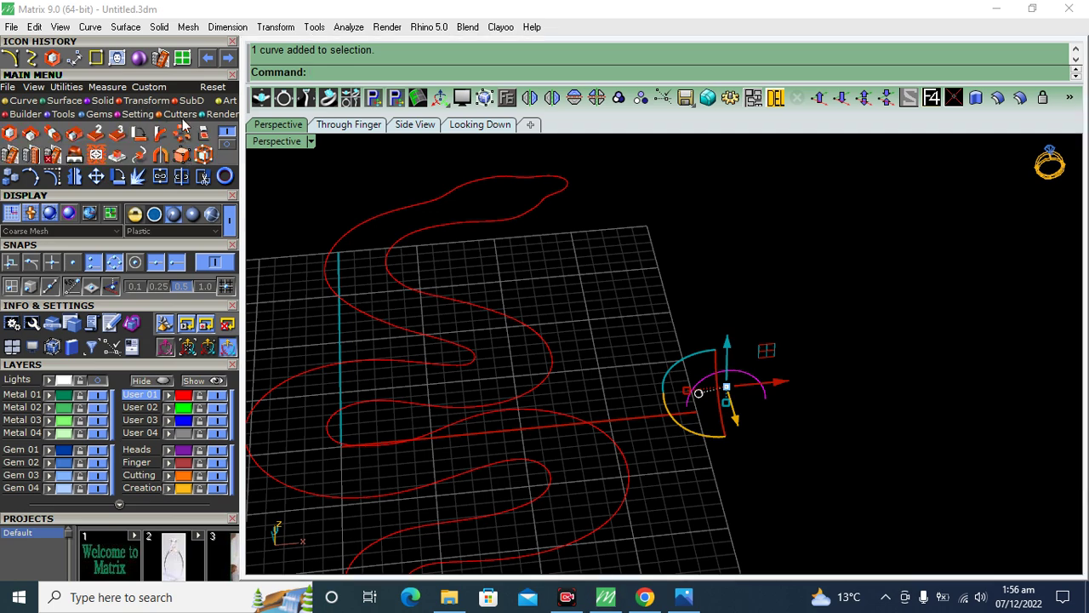
Step: Start Orient 2 Points with Copy=Yes, using the half-circle arc's two endpoints as reference
click(99, 139)
scroll(579, 438, up, 2)
scroll(573, 368, up, 2)
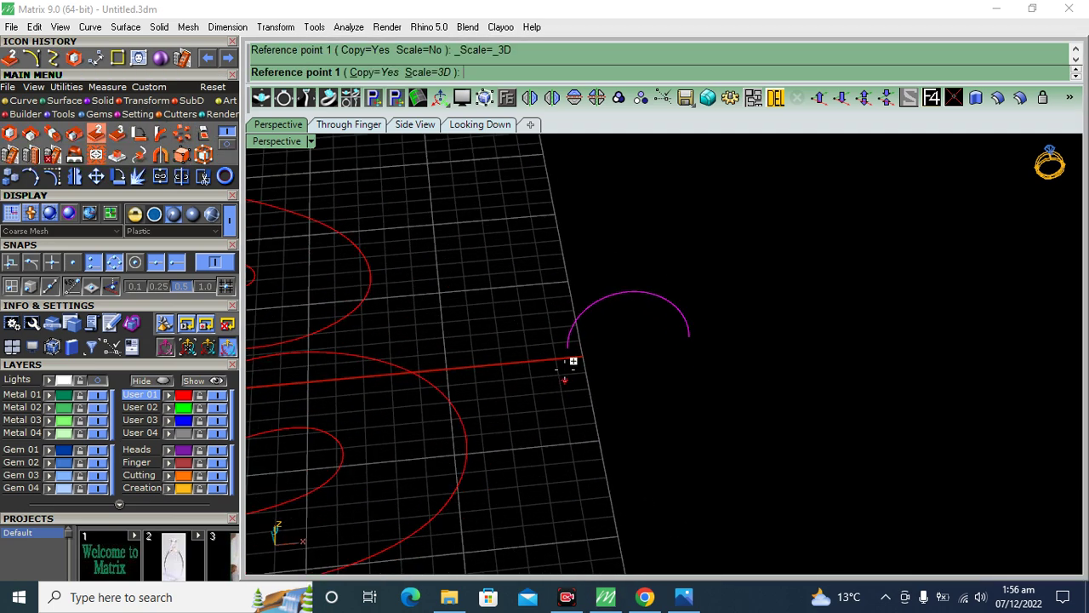
click(567, 347)
click(689, 336)
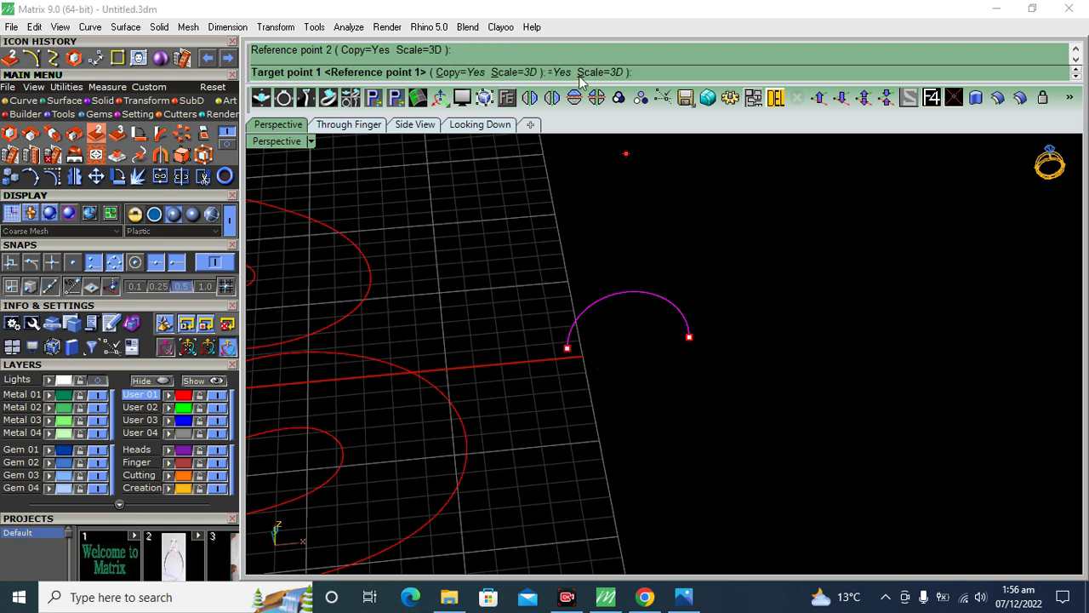
Step: In the Looking Down view, place the first four arc copies across the snake body
click(486, 125)
scroll(371, 355, up, 2)
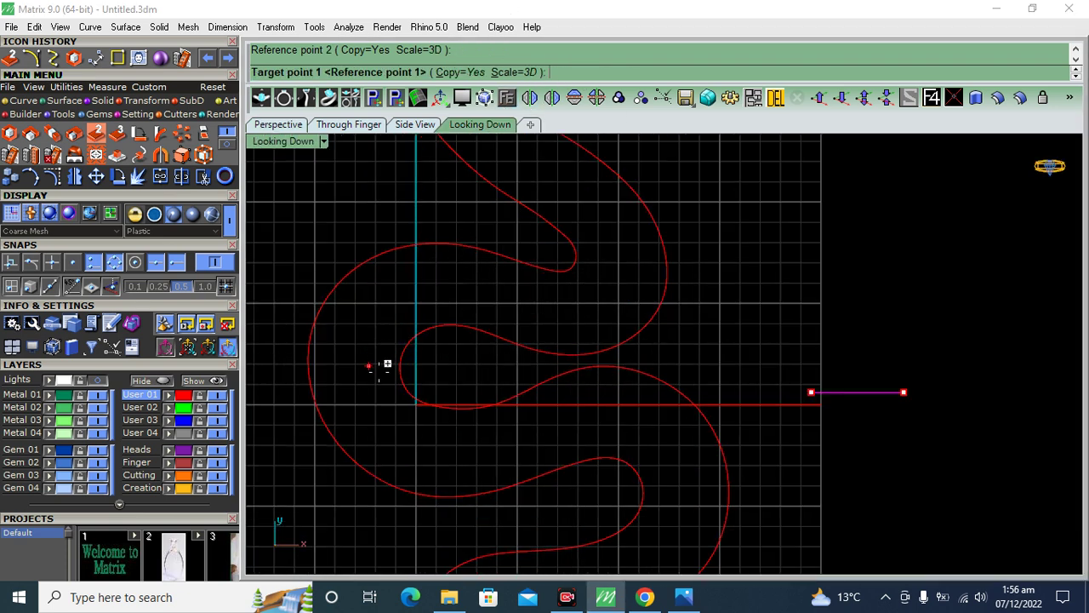
click(402, 358)
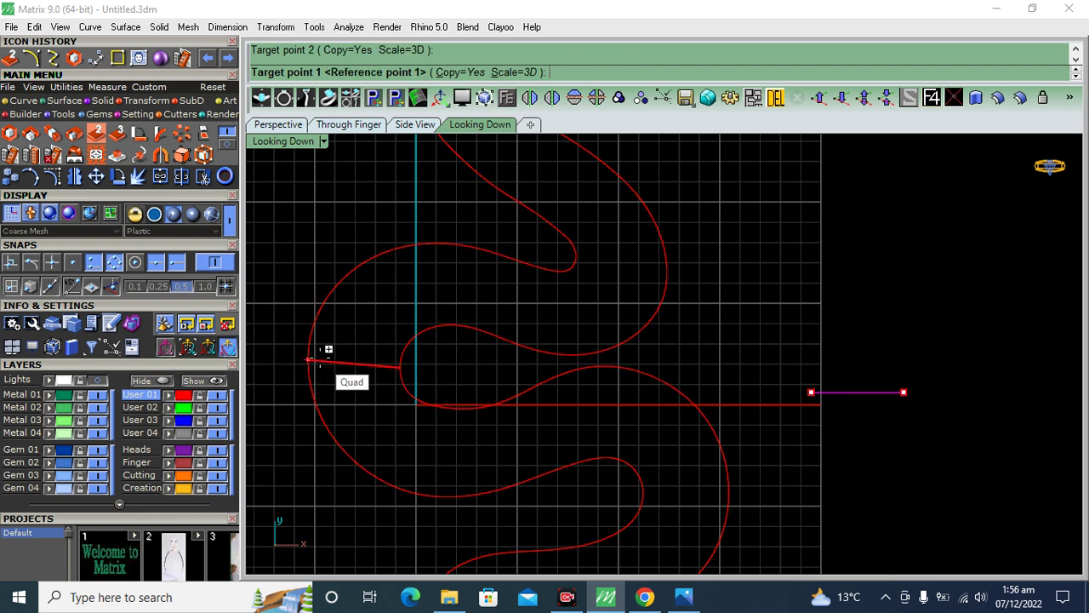
click(320, 358)
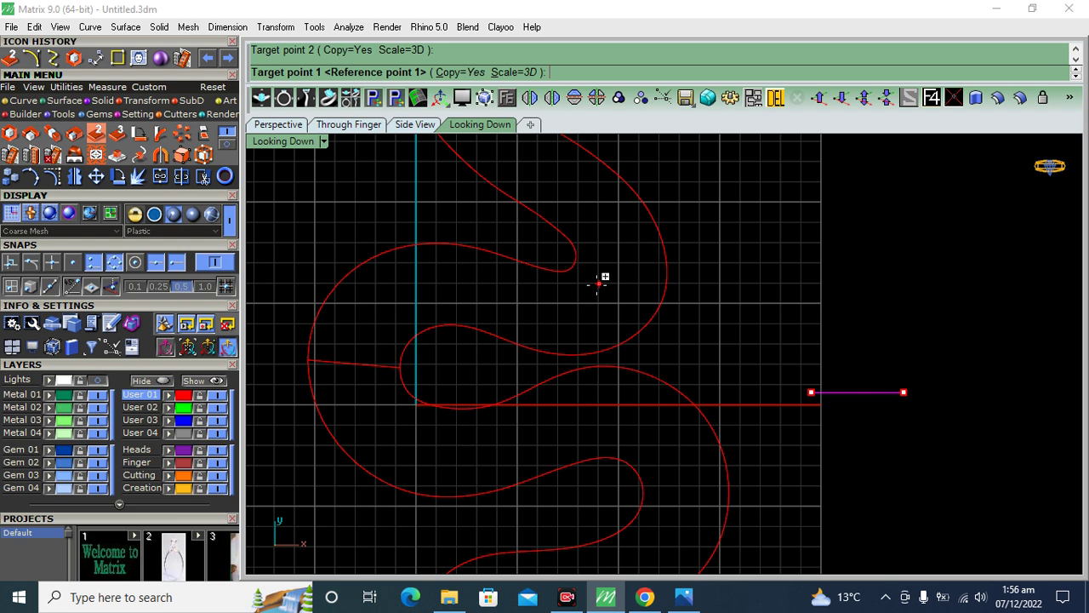
click(572, 266)
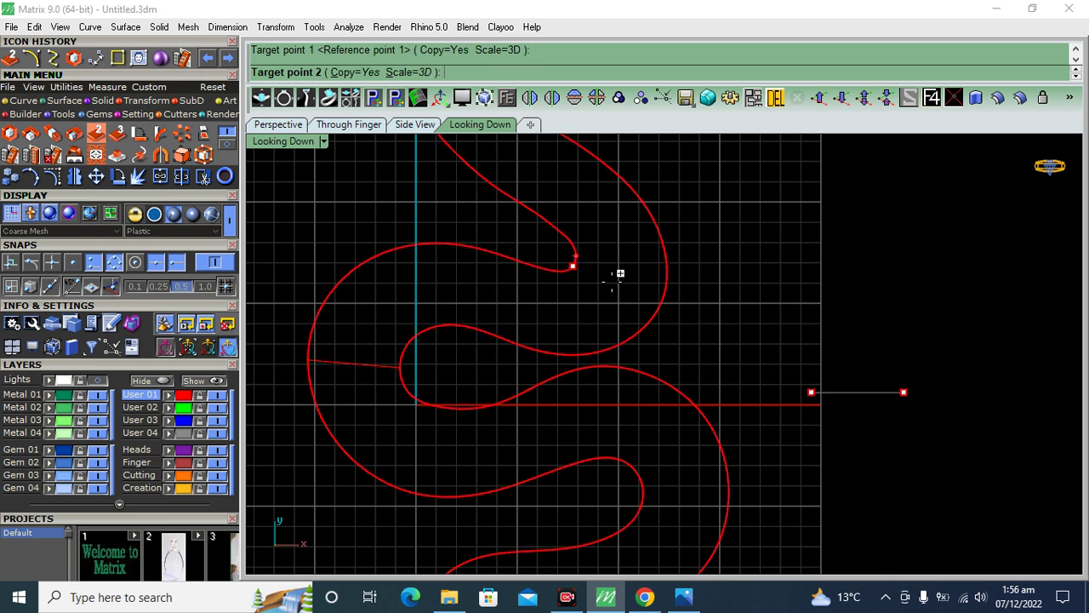
click(651, 319)
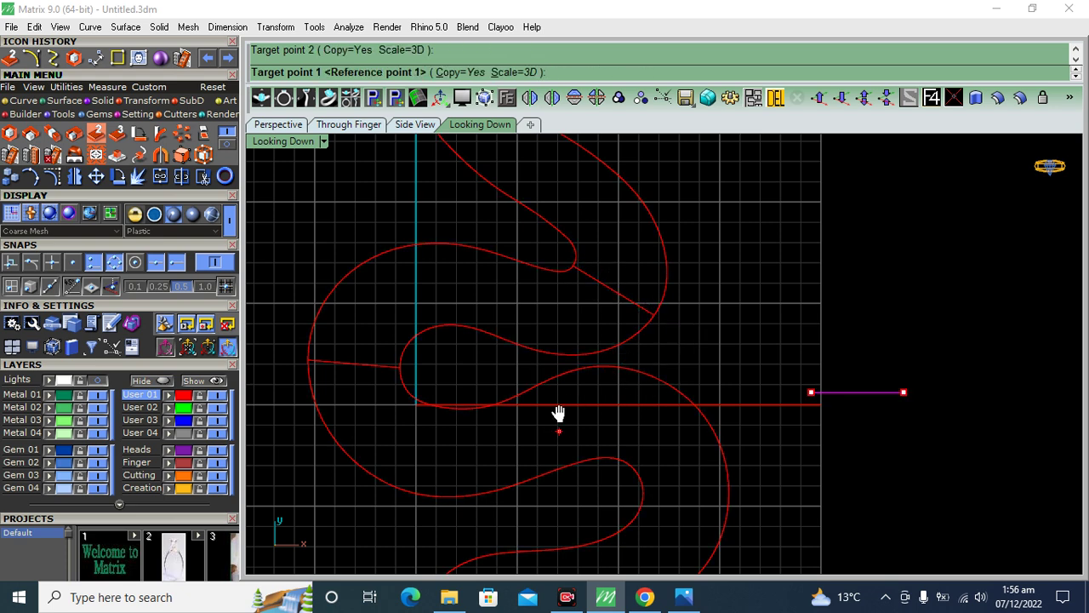
right_drag(556, 428, 582, 325)
click(652, 387)
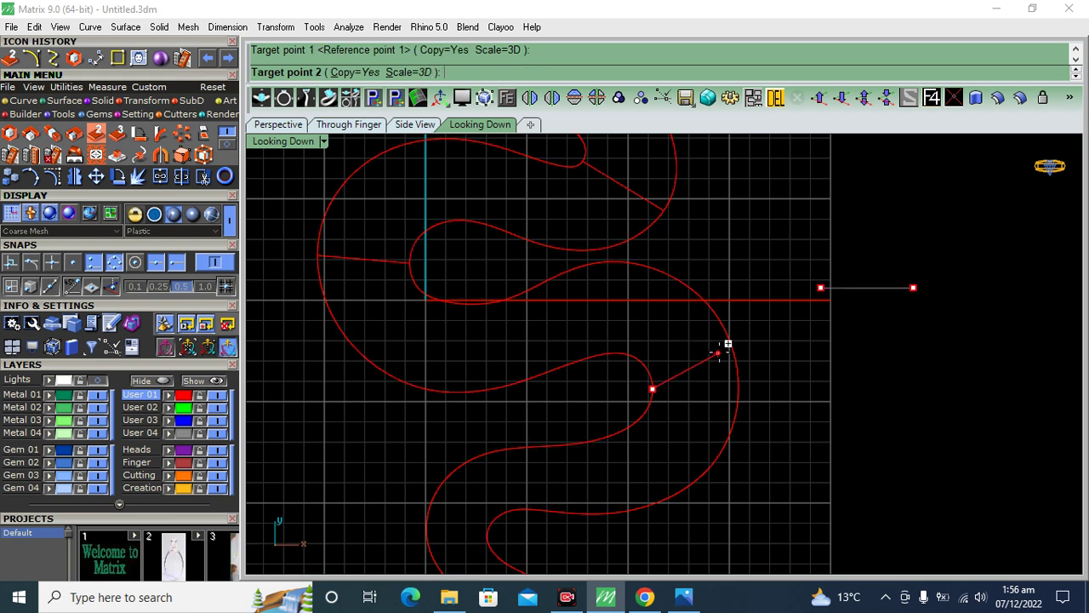
click(732, 350)
click(500, 299)
click(524, 379)
Step: Place more arc copies along the lower body and one across the tail band
right_drag(593, 407, 578, 301)
click(578, 334)
click(603, 403)
click(474, 417)
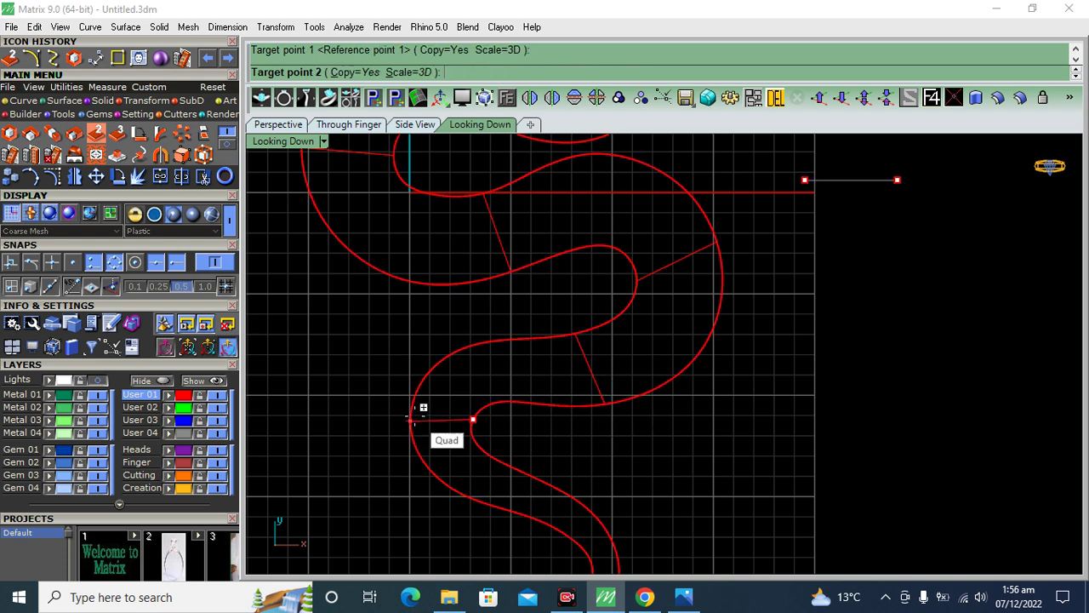
click(413, 415)
right_drag(582, 470, 609, 304)
click(574, 318)
click(550, 347)
scroll(624, 426, up, 2)
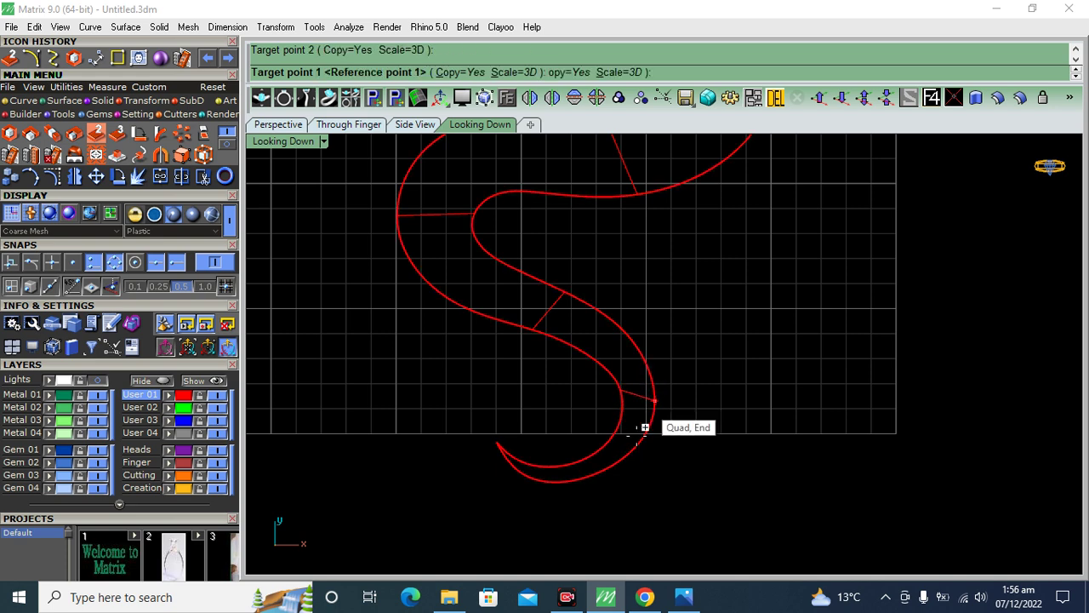
scroll(532, 460, up, 2)
scroll(502, 409, up, 2)
click(487, 372)
click(469, 427)
Step: Add arc copies across the upper body and the neck
scroll(527, 451, down, 2)
scroll(553, 451, down, 2)
scroll(766, 298, down, 2)
scroll(830, 408, down, 2)
scroll(821, 415, down, 1)
scroll(806, 414, down, 1)
scroll(766, 281, up, 2)
scroll(595, 298, up, 2)
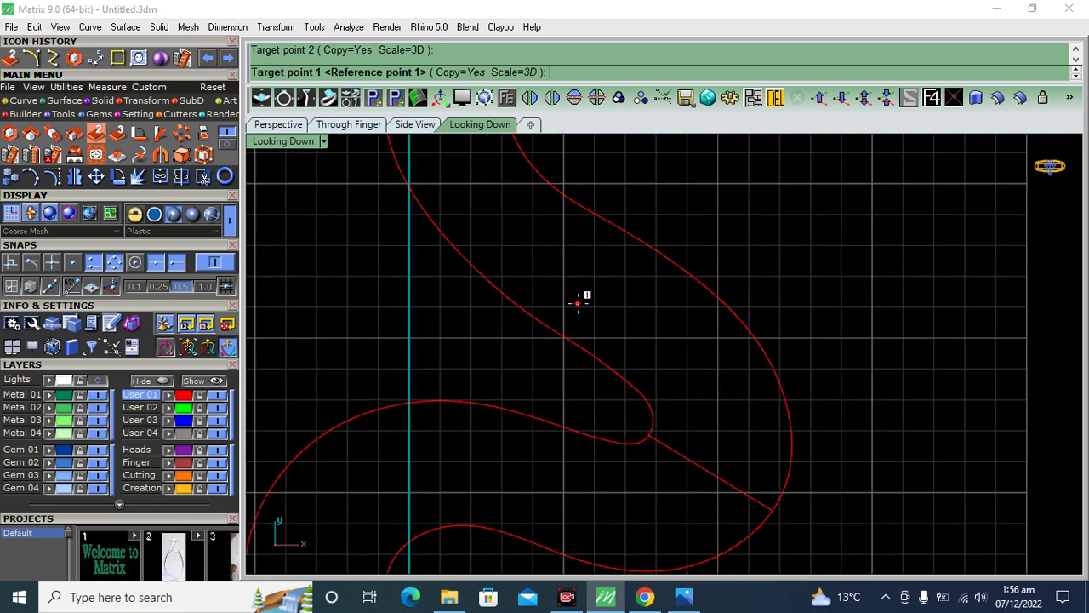
click(560, 308)
click(633, 232)
scroll(710, 333, down, 1)
scroll(596, 334, down, 2)
click(485, 304)
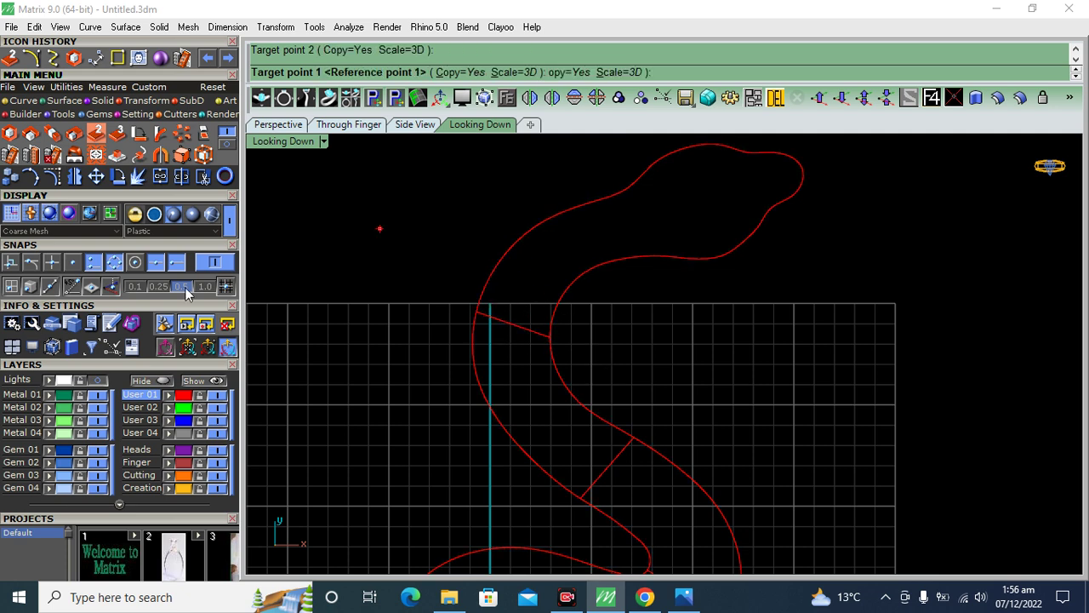
Step: With the snake reference image shown, place arc copies across the head and the snout
click(129, 342)
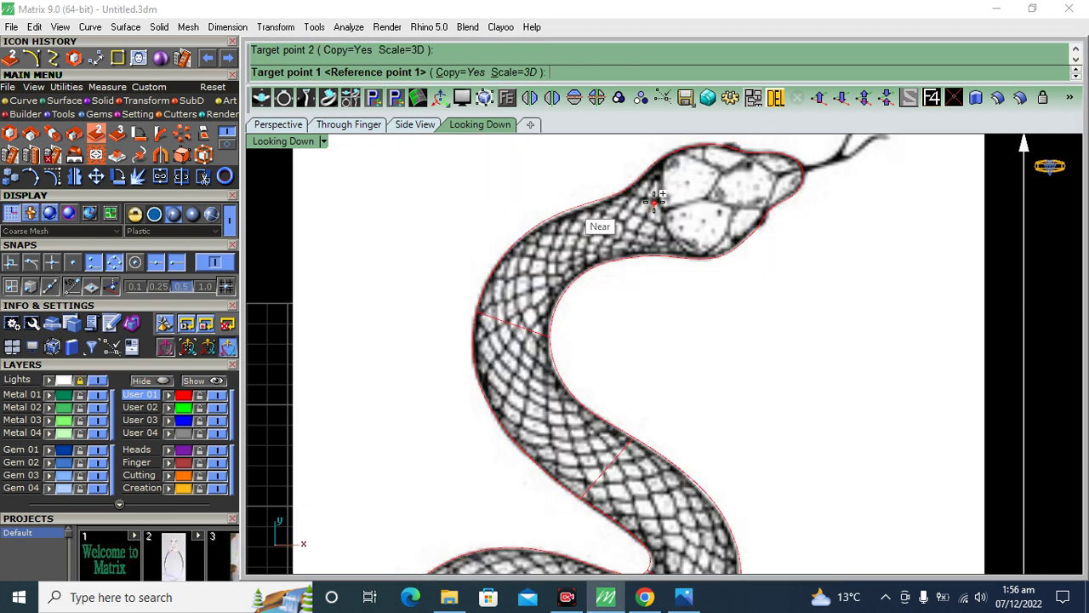
scroll(603, 226, up, 2)
scroll(638, 246, up, 1)
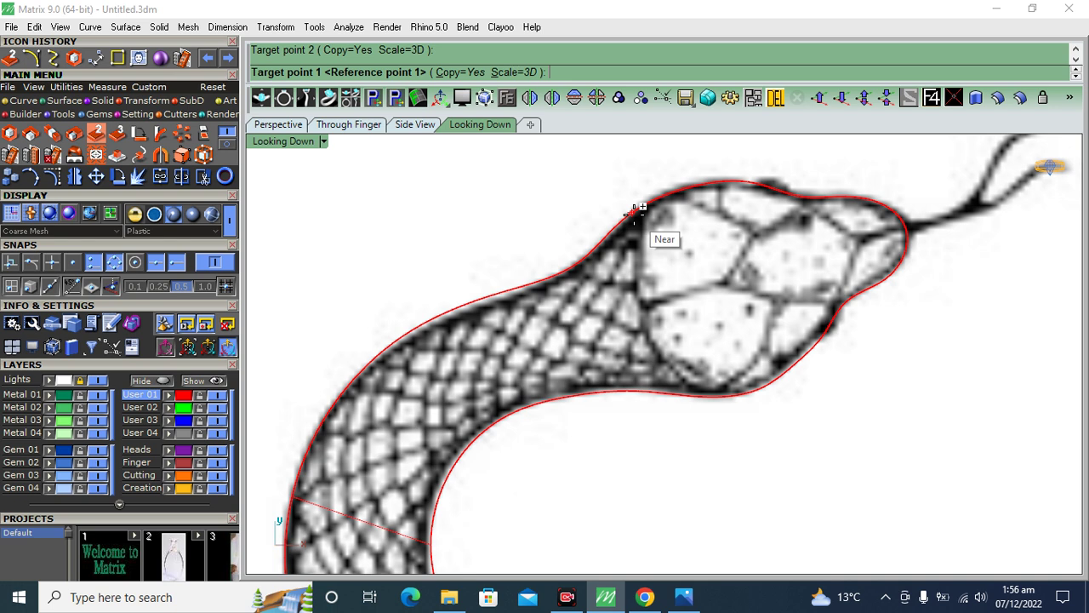
click(635, 210)
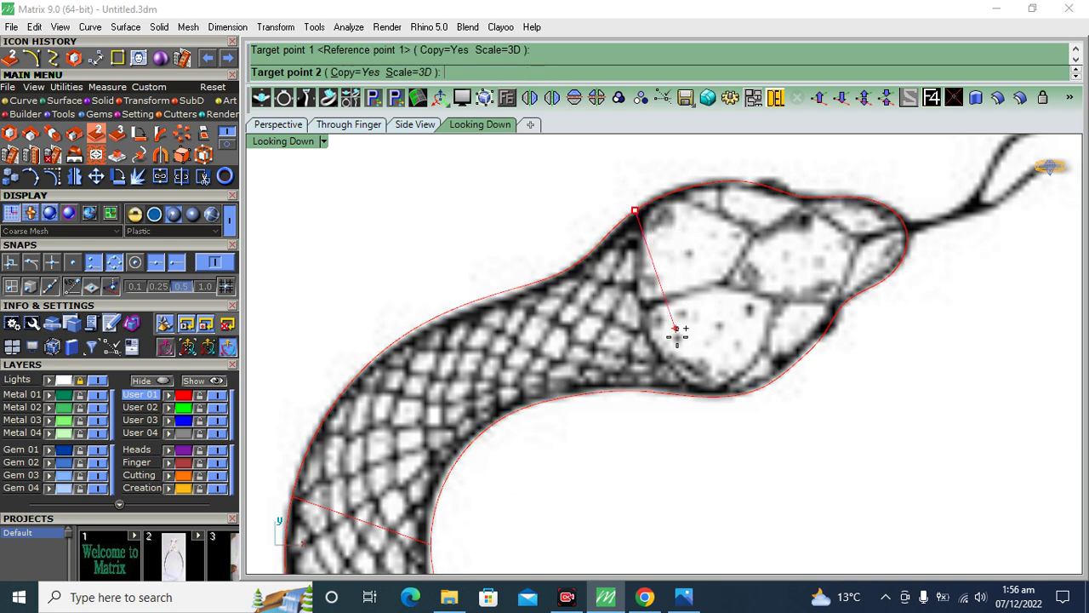
click(678, 388)
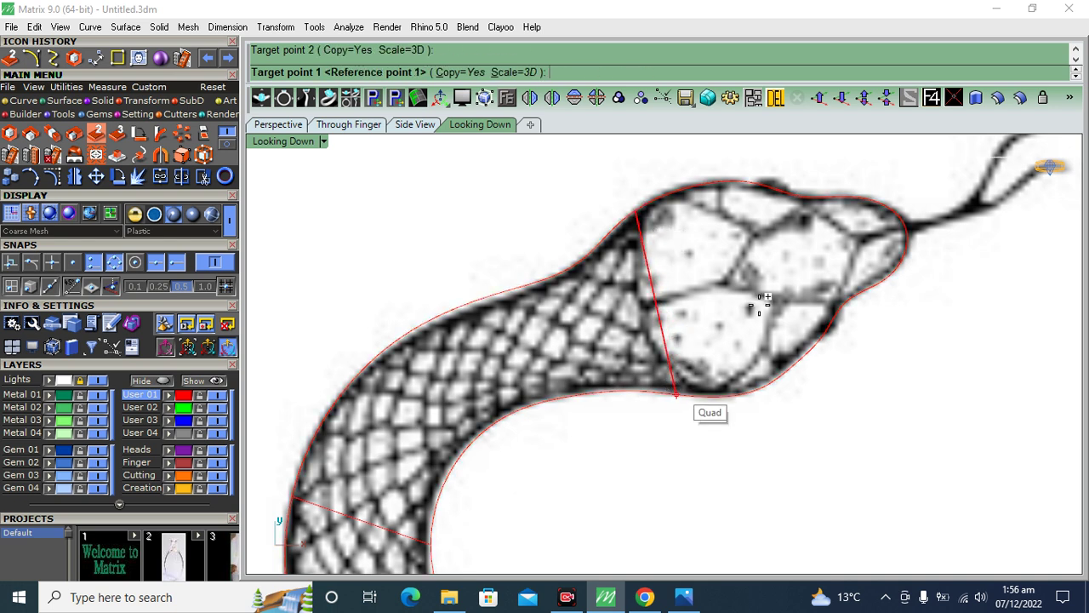
click(796, 197)
scroll(885, 204, up, 2)
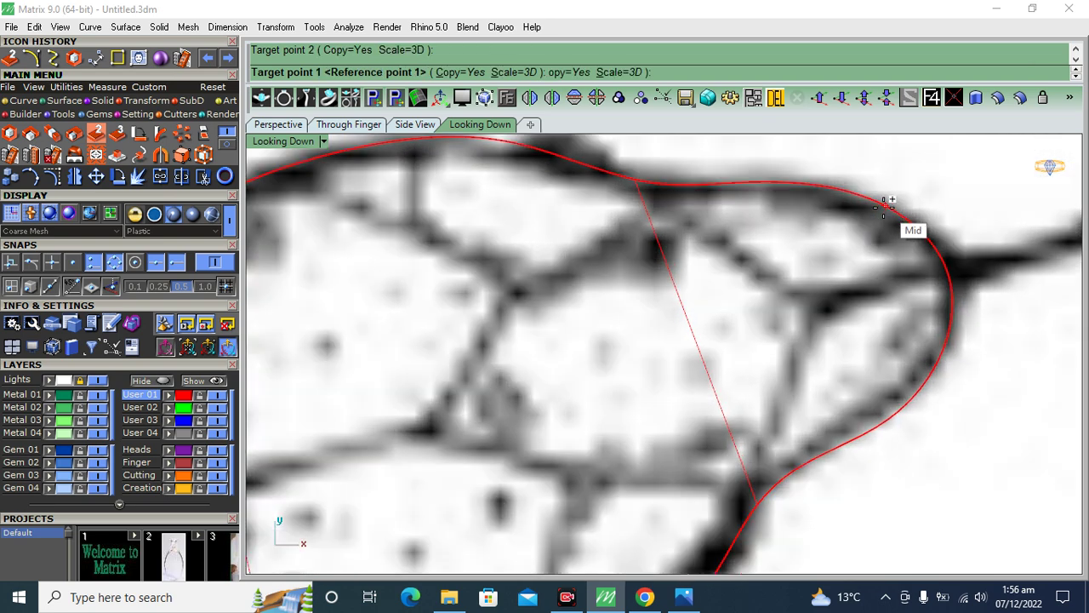
scroll(885, 204, up, 1)
click(957, 362)
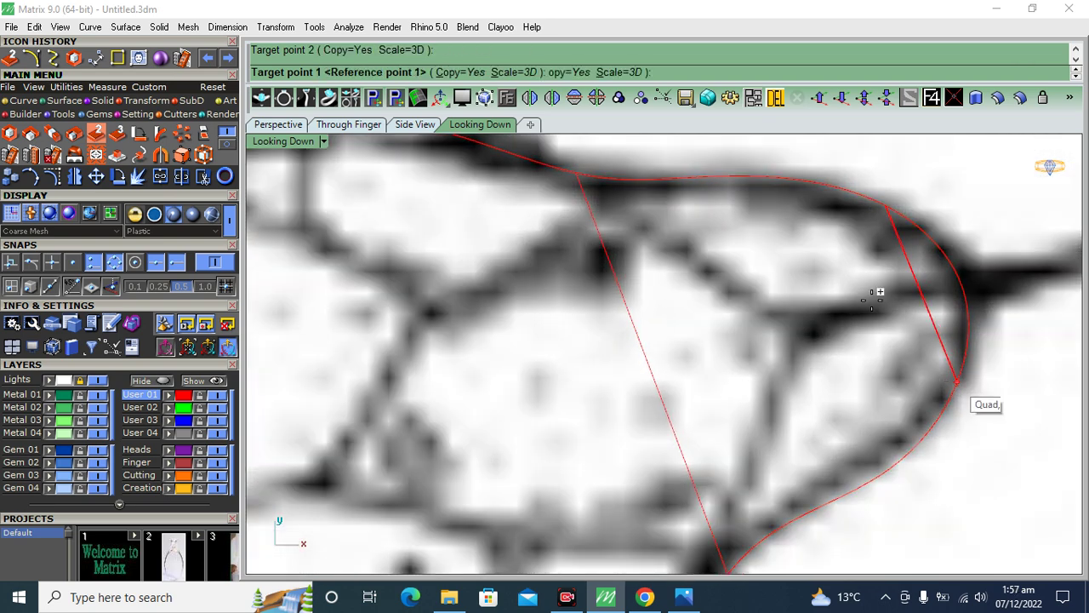
Step: Place one more arc copy across the neck and finish the copying command
scroll(892, 325, down, 3)
scroll(724, 289, up, 1)
scroll(621, 294, down, 1)
scroll(615, 284, up, 1)
click(589, 274)
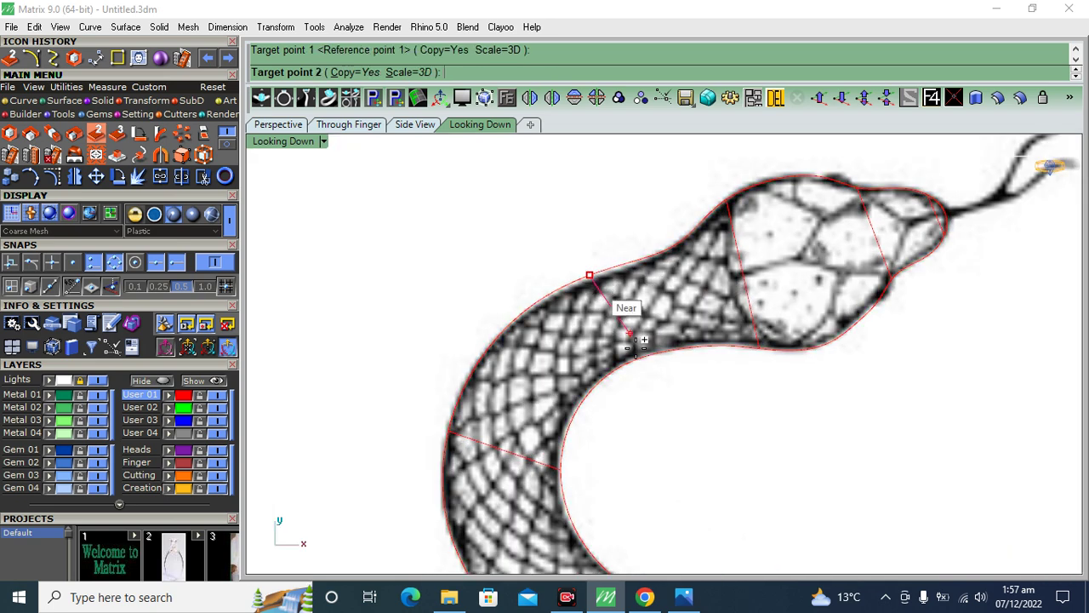
click(640, 362)
key(Return)
Step: Move the middle control point of the cross-section at the back of the head toward the neck
scroll(534, 294, down, 1)
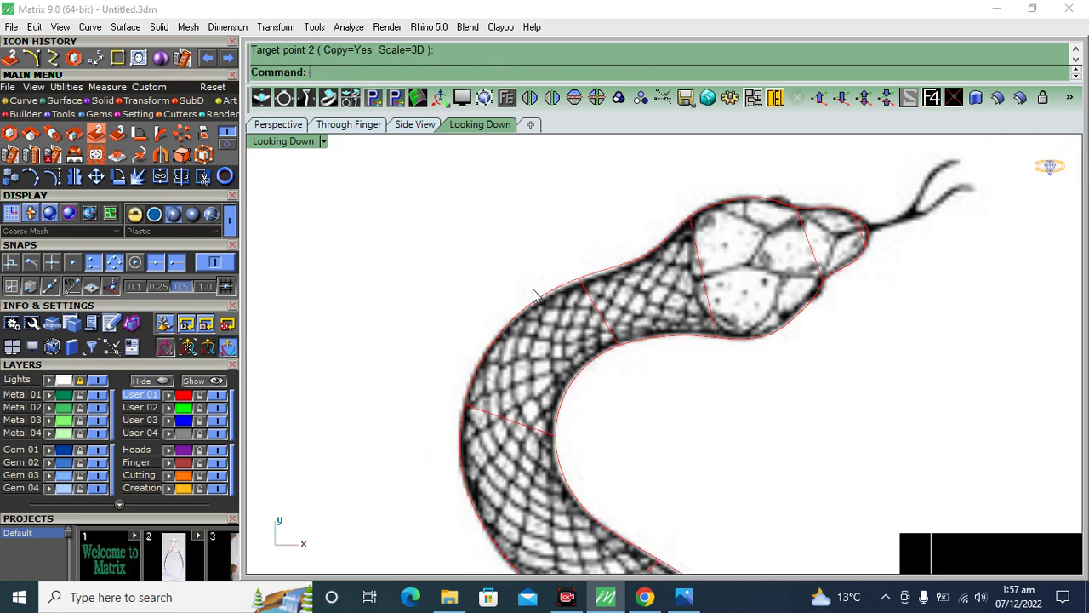
scroll(533, 293, down, 3)
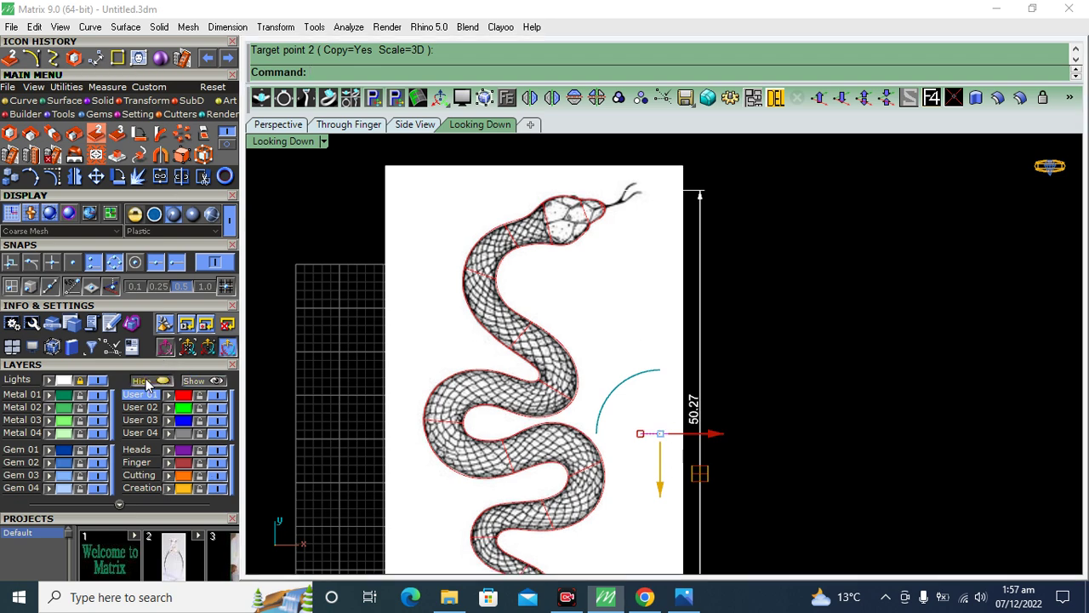
click(795, 341)
scroll(536, 209, up, 3)
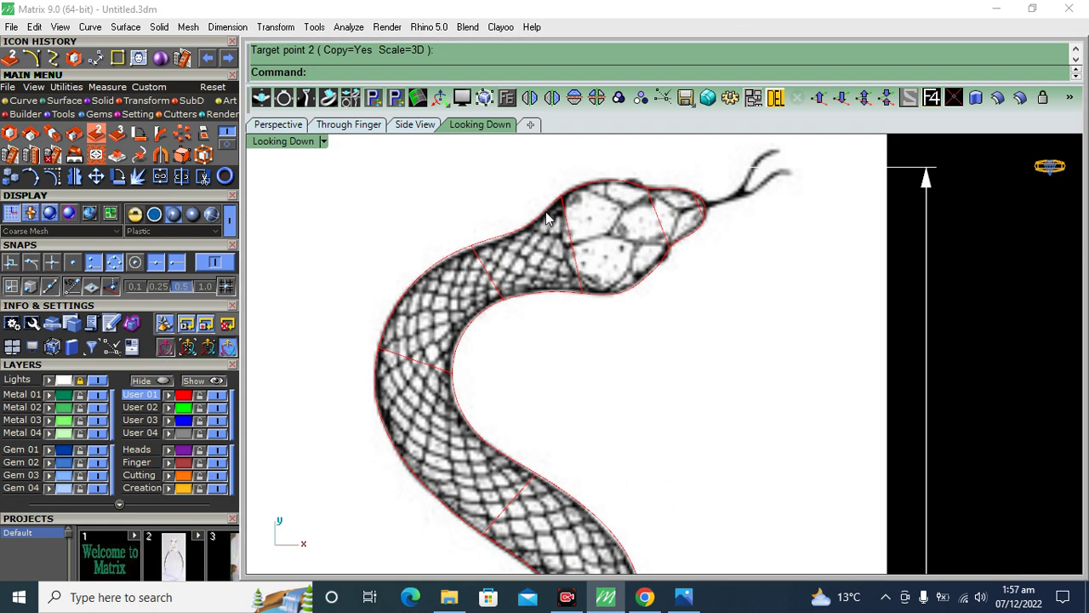
scroll(584, 259, up, 2)
click(567, 285)
click(60, 151)
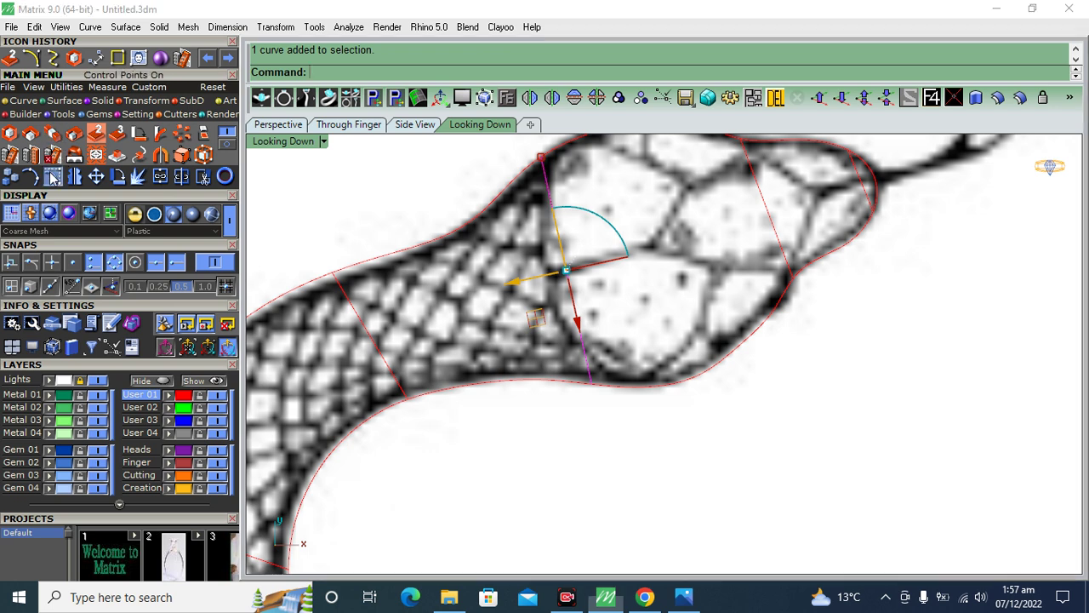
click(566, 270)
drag(600, 230, 655, 261)
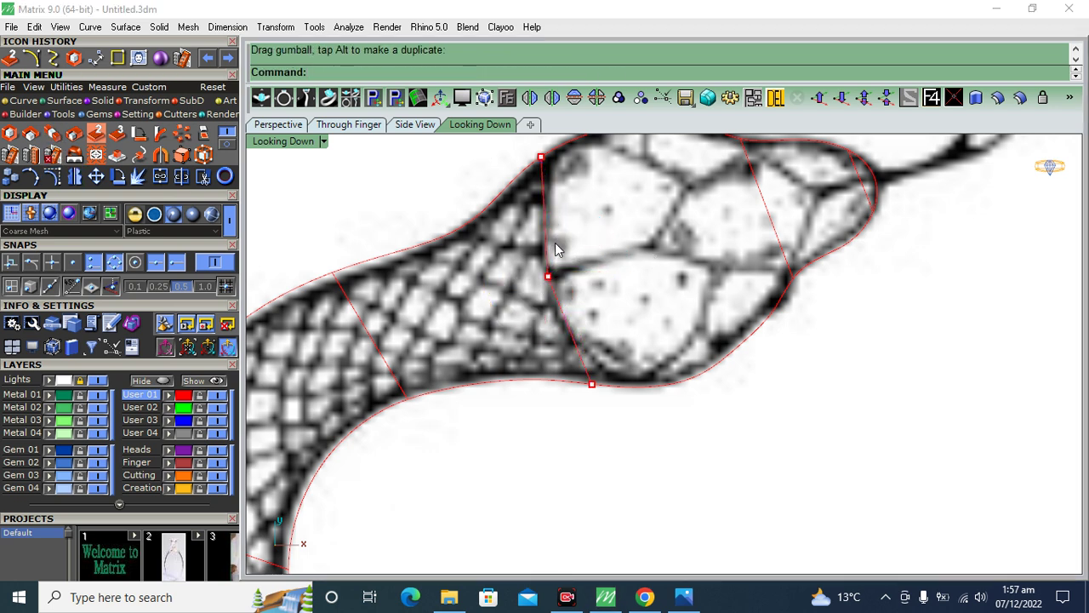
Step: Undo the control-point move and reselect the head cross-section curve
key(ctrl+z)
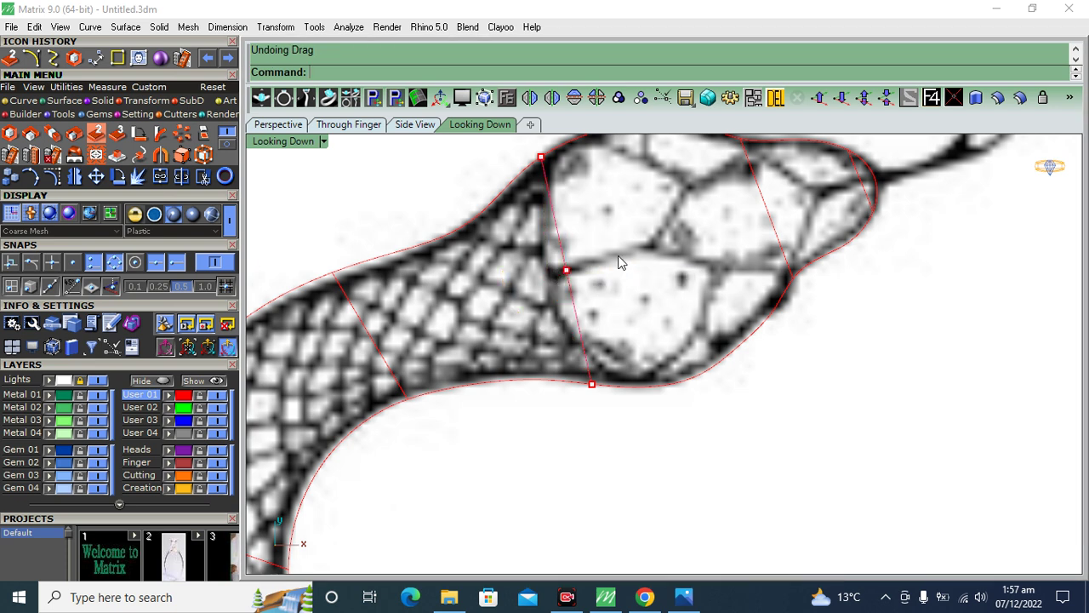
drag(559, 309, 559, 307)
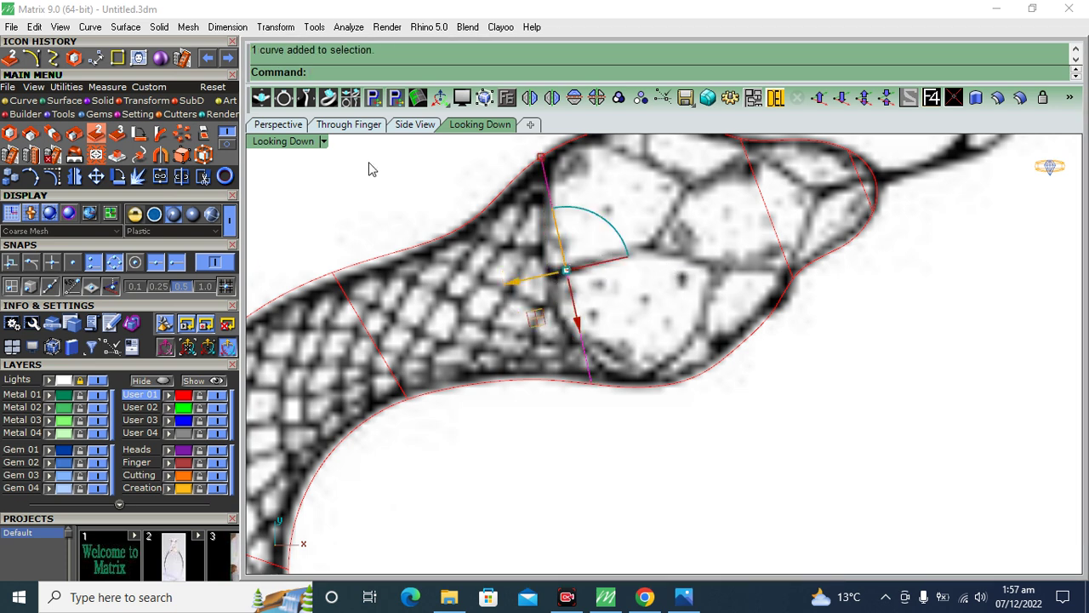
click(7, 102)
scroll(355, 246, down, 2)
scroll(538, 259, down, 2)
scroll(537, 259, down, 1)
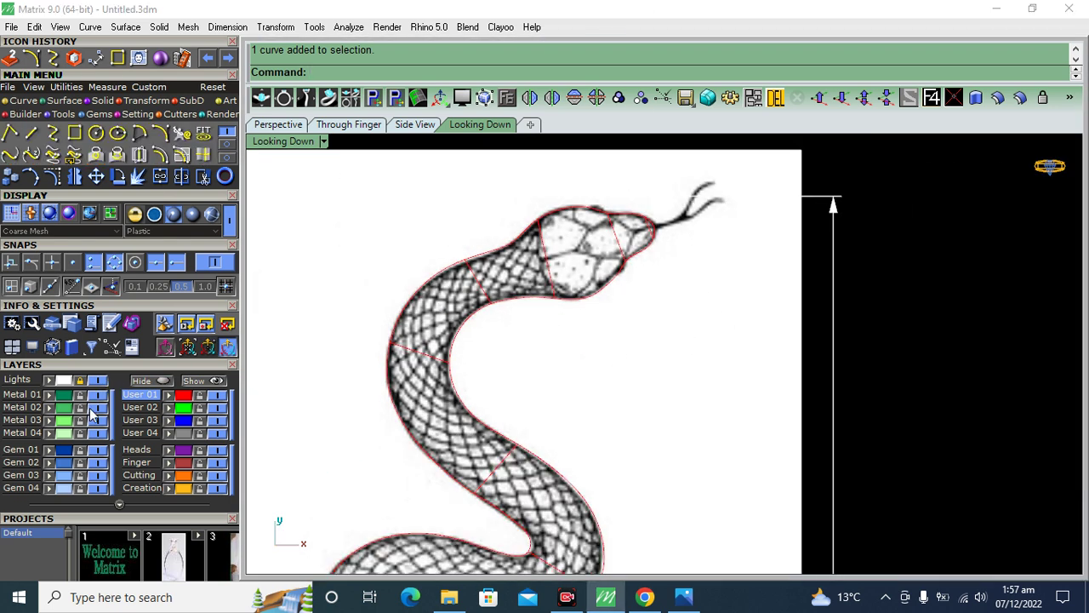
Step: Hide the reference image, move the snake outline onto User 03, then select the red cross-sections
click(98, 380)
scroll(611, 225, down, 3)
scroll(532, 331, up, 3)
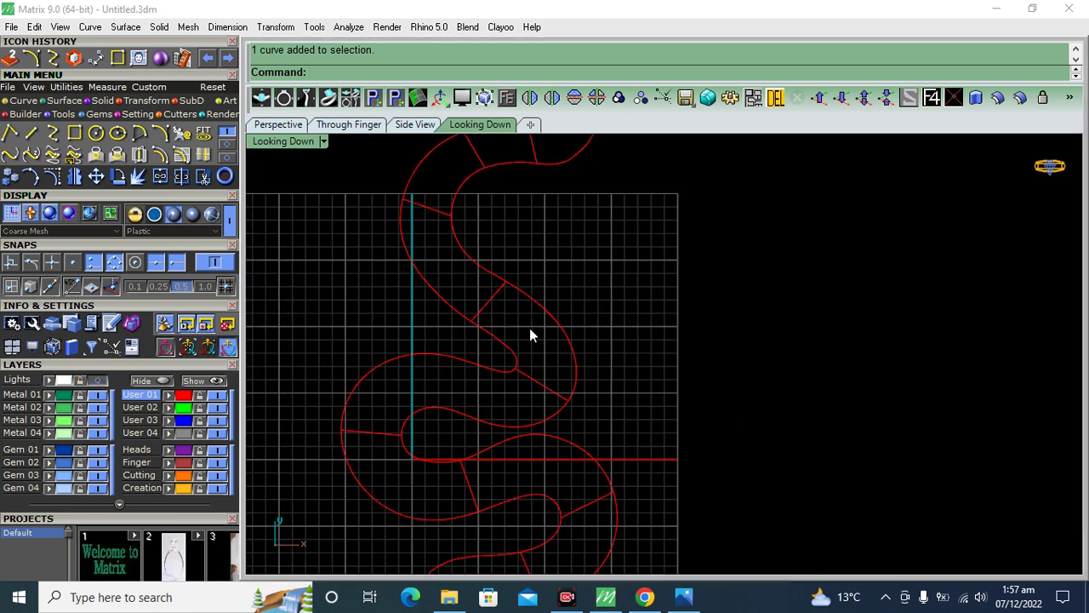
scroll(502, 330, up, 2)
click(499, 332)
click(168, 421)
scroll(596, 289, down, 3)
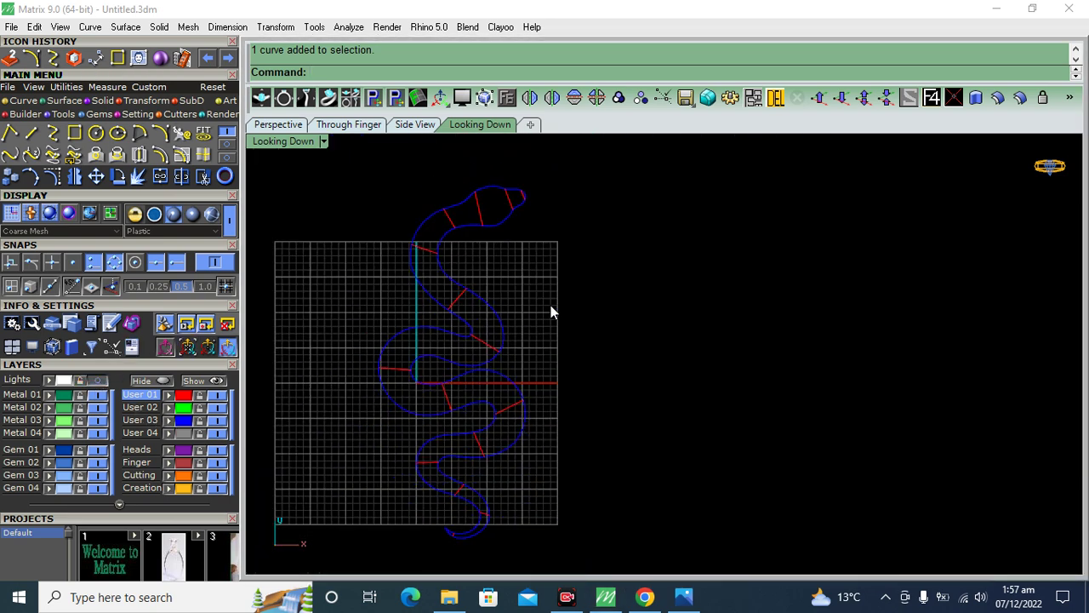
click(184, 395)
Step: Rebuild the 15 selected red cross-section curves at degree 3
click(265, 125)
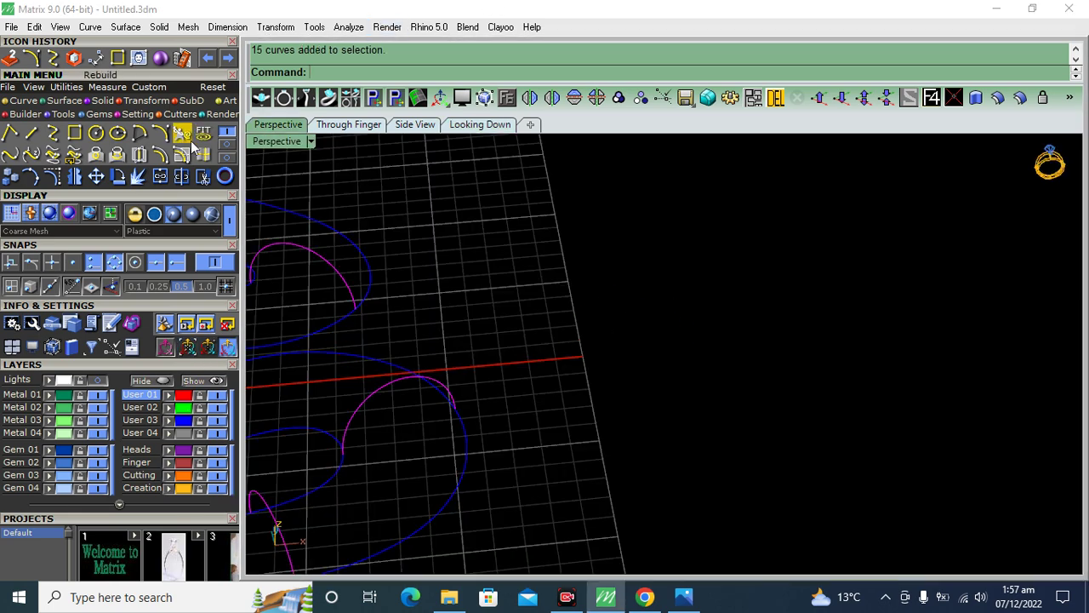
click(189, 135)
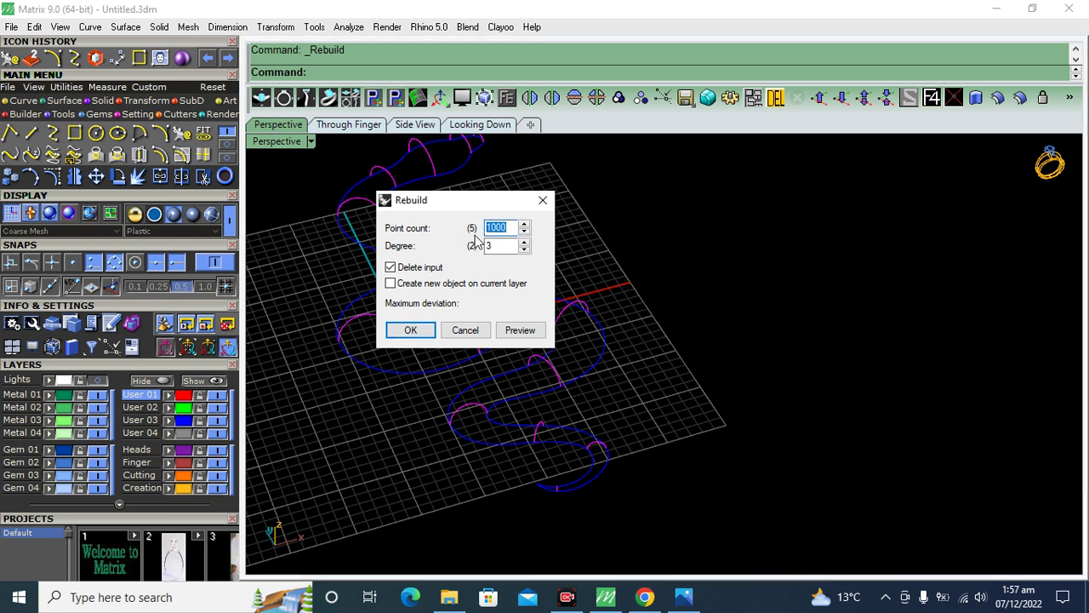
click(519, 330)
click(410, 330)
mouse_move(578, 322)
right_down()
mouse_move(737, 333)
mouse_move(667, 274)
right_up()
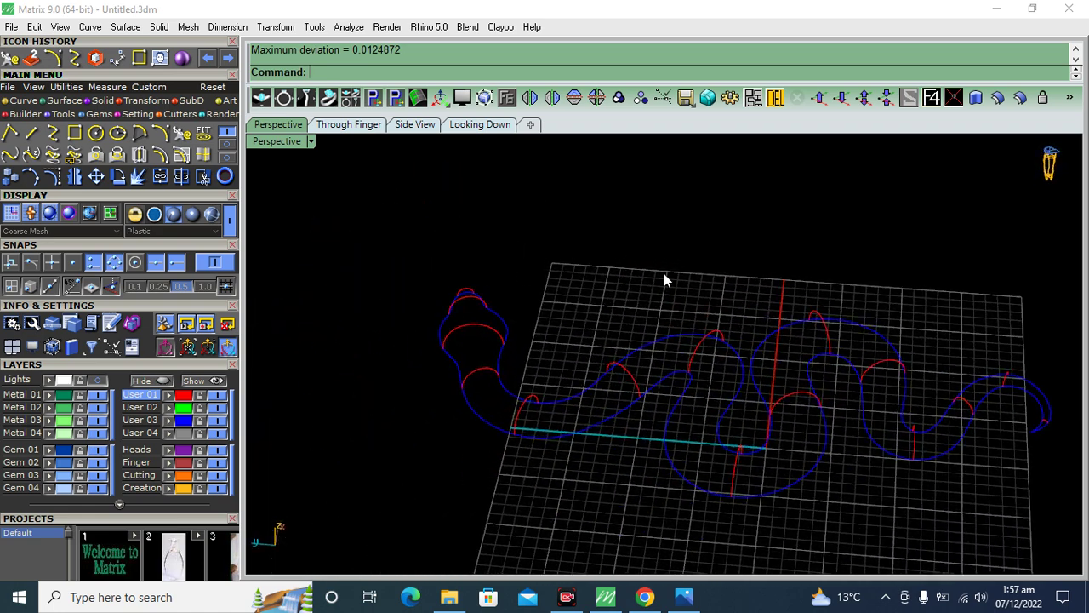
Step: Drag the head cross-section's upper and lower control points to fit the reference outline
click(470, 126)
scroll(462, 231, up, 3)
scroll(462, 255, up, 3)
click(464, 255)
click(97, 382)
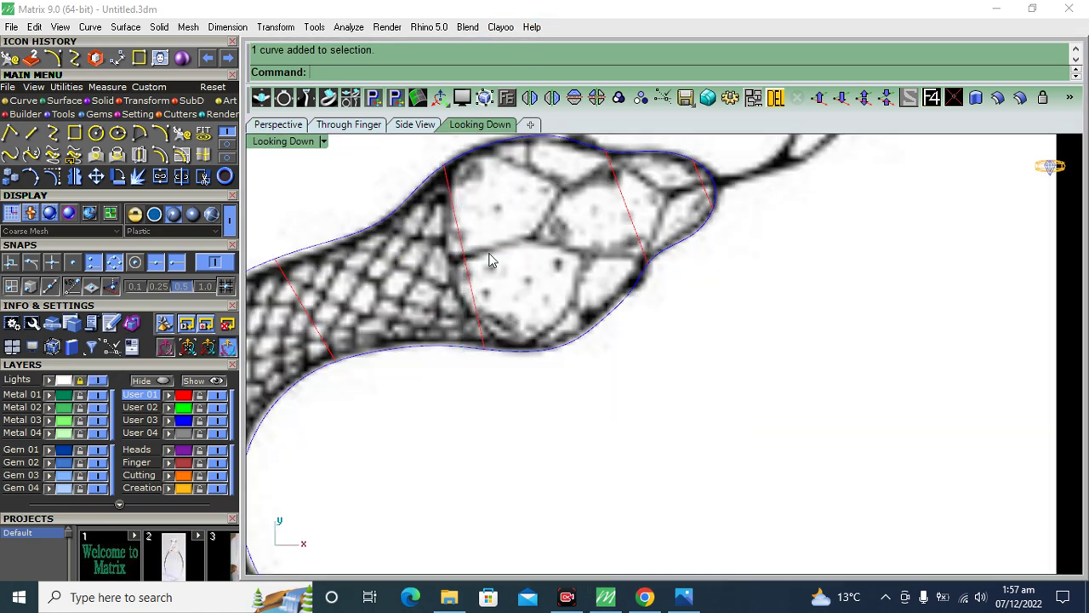
key(F10)
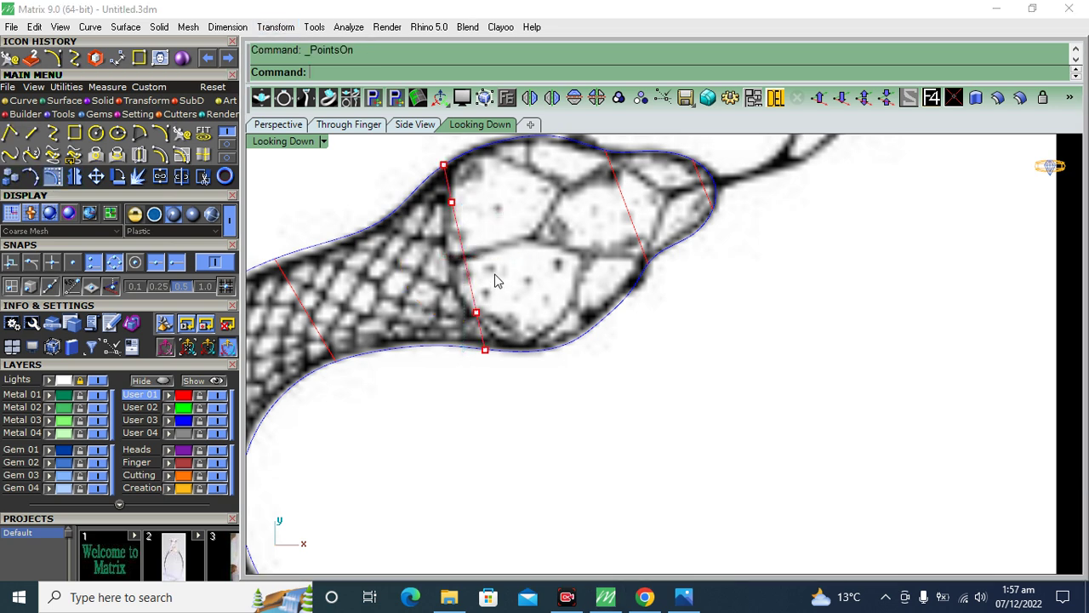
scroll(490, 251, up, 1)
drag(439, 220, 438, 220)
shift+drag(497, 314, 466, 341)
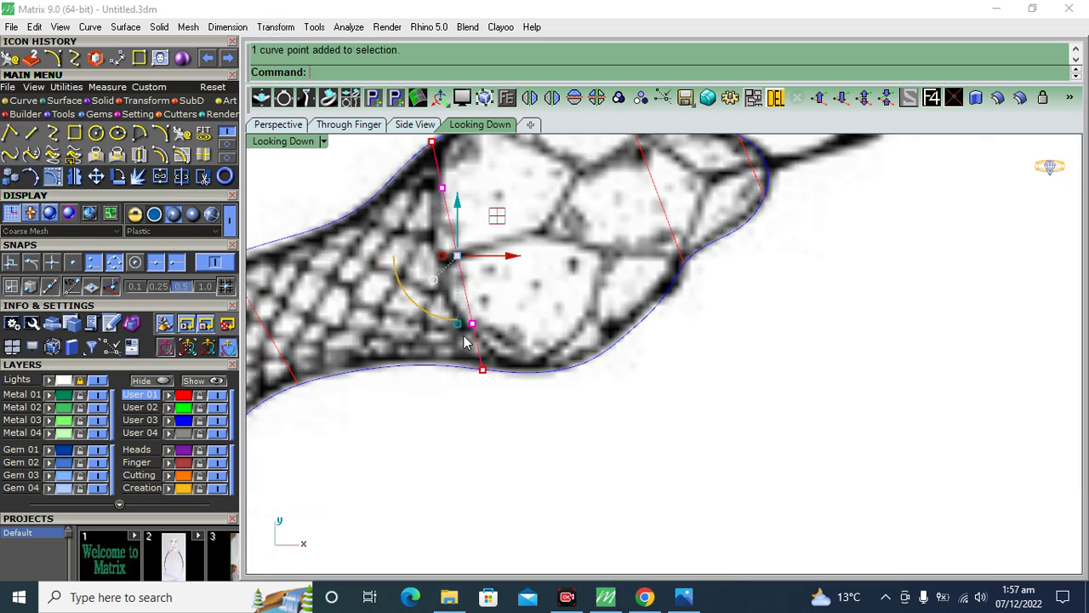
drag(511, 250, 460, 281)
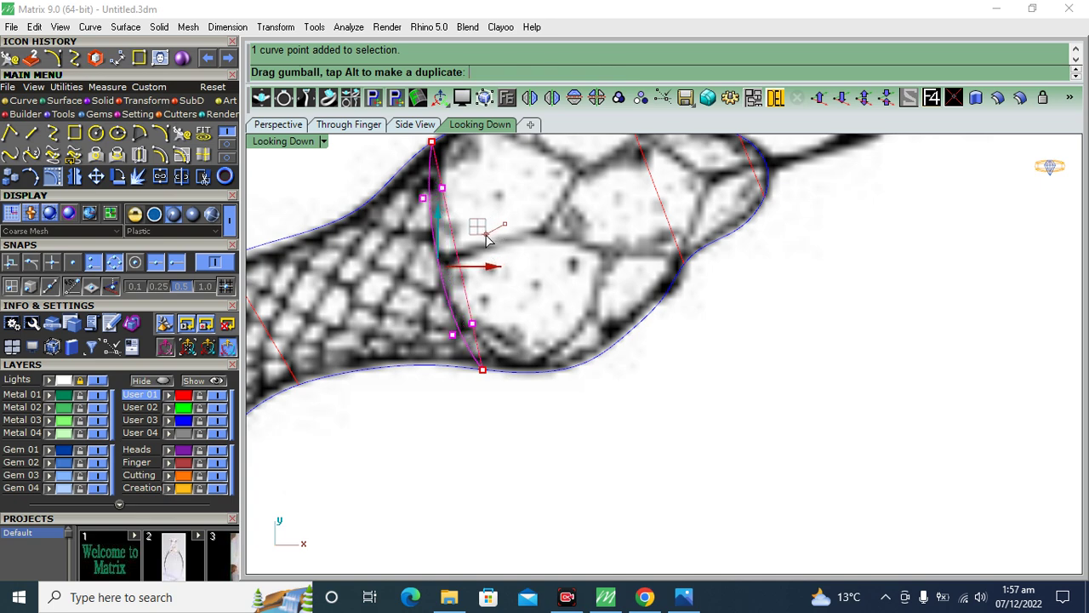
scroll(460, 281, down, 3)
Step: Return to the perspective view and select the blue snake outline curve
click(278, 125)
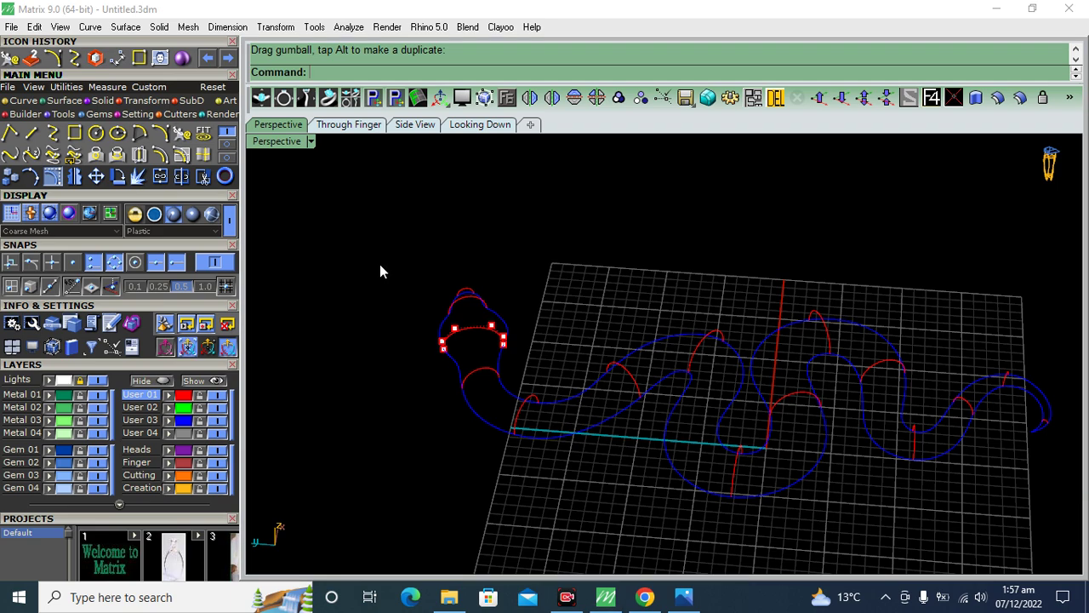
mouse_move(613, 326)
right_down()
mouse_move(598, 303)
mouse_move(609, 426)
right_up()
scroll(609, 426, up, 3)
click(586, 422)
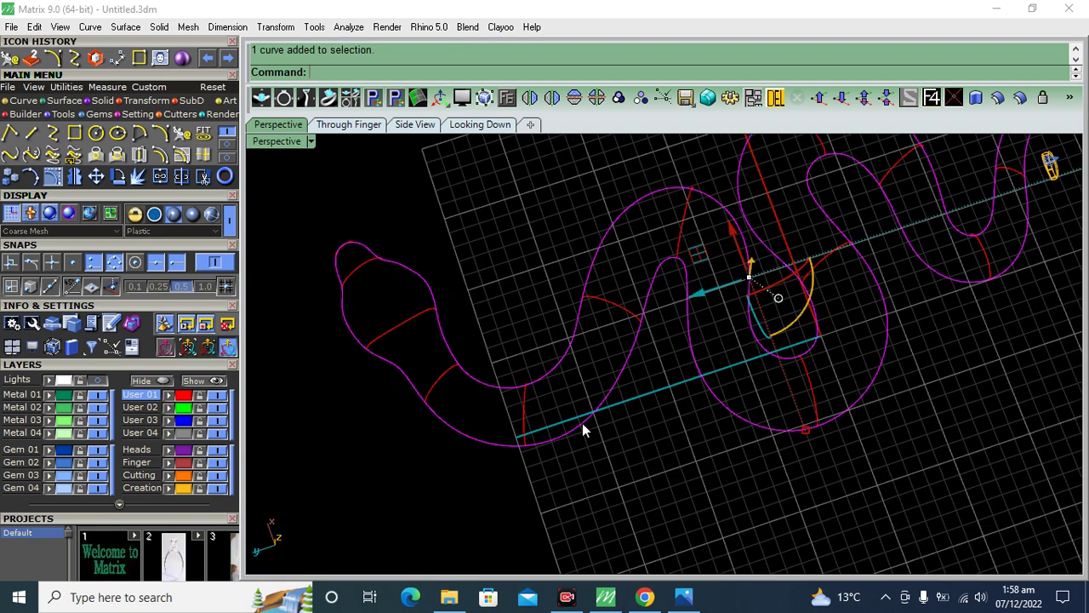
Step: Split the blue snake outline into two pieces at a point on the head
click(180, 177)
click(380, 72)
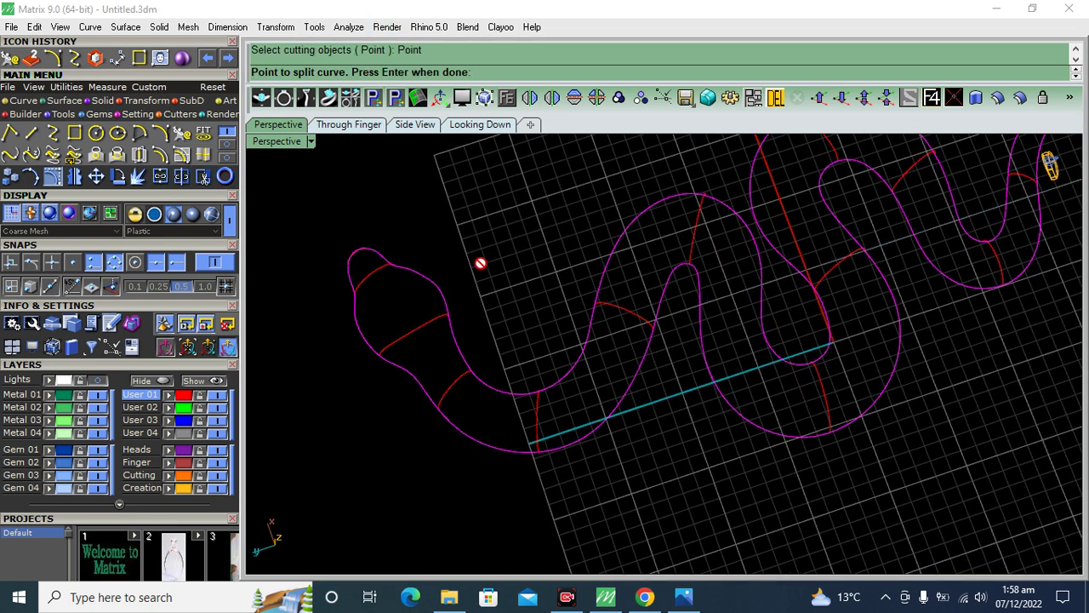
scroll(479, 263, up, 2)
scroll(605, 340, up, 2)
scroll(462, 288, up, 2)
scroll(451, 263, up, 2)
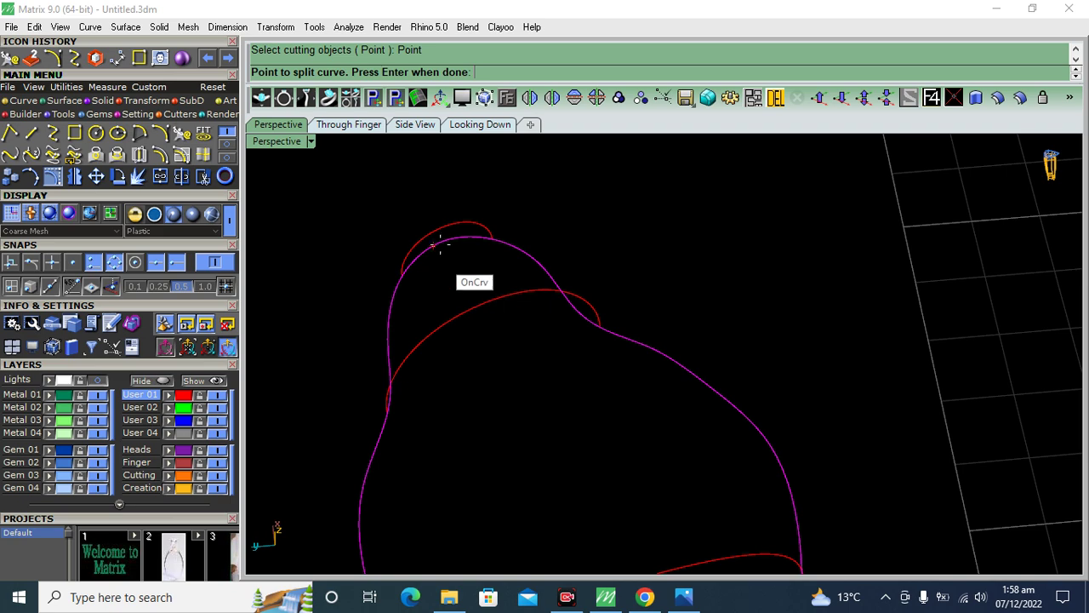
click(442, 241)
scroll(348, 243, down, 3)
scroll(357, 247, down, 3)
scroll(460, 268, down, 2)
scroll(766, 256, up, 2)
scroll(612, 316, up, 3)
scroll(527, 333, up, 2)
key(Return)
Step: Put one split piece on the green User 02 layer, then select all outline and cross-section curves
click(543, 206)
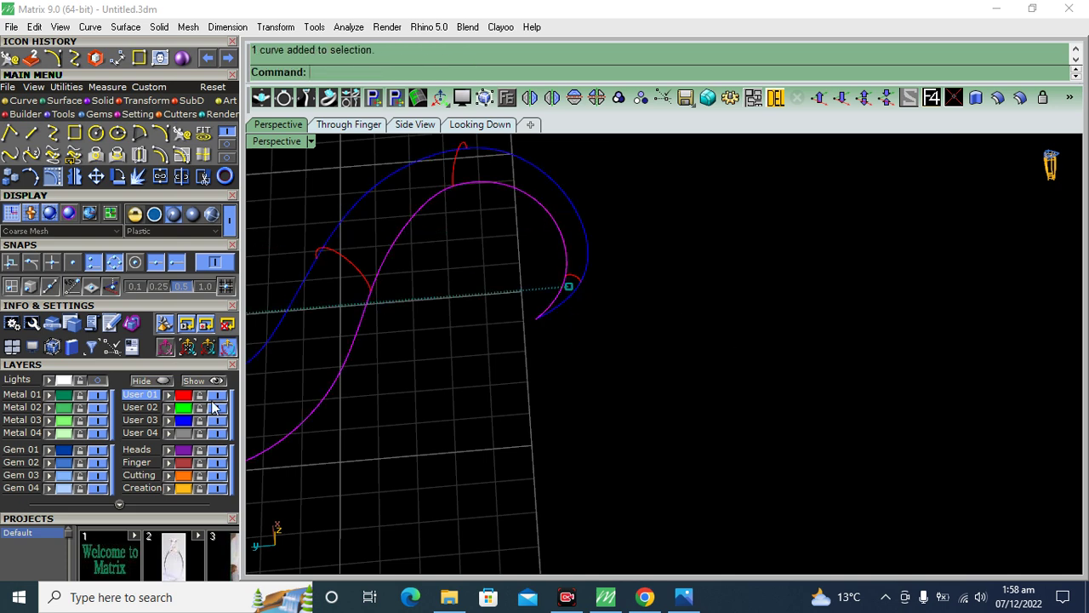
click(177, 408)
scroll(741, 332, down, 3)
scroll(749, 399, down, 3)
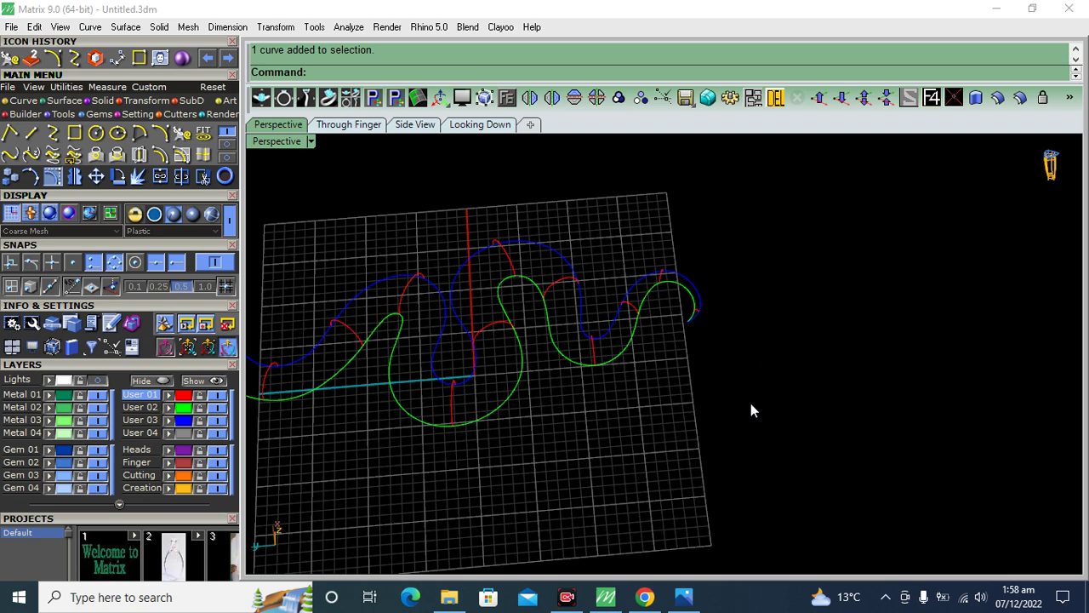
shift+right_drag(742, 419, 790, 436)
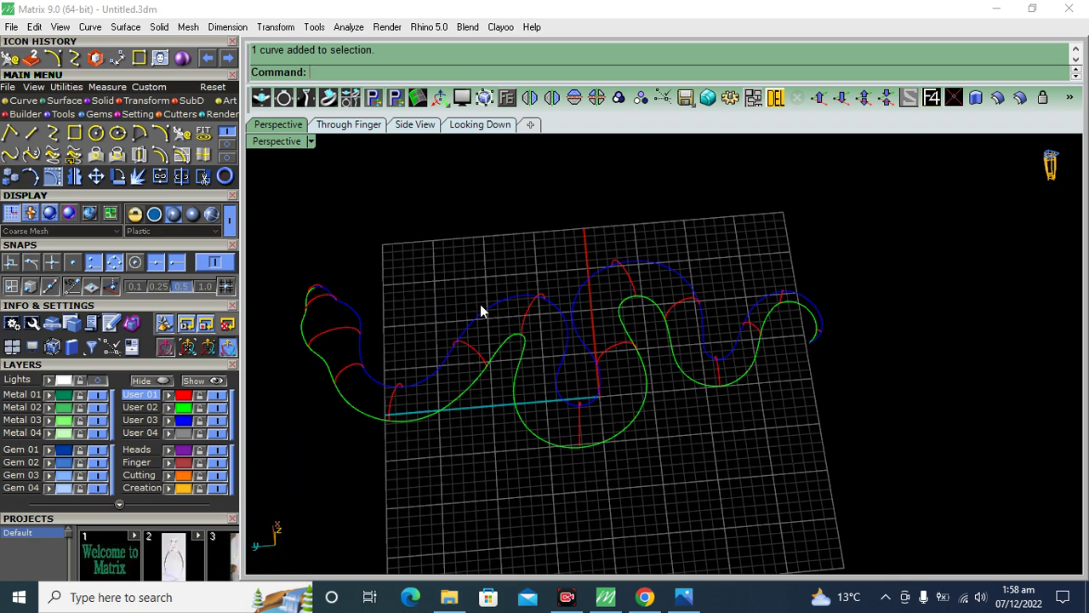
right_drag(485, 254, 659, 318)
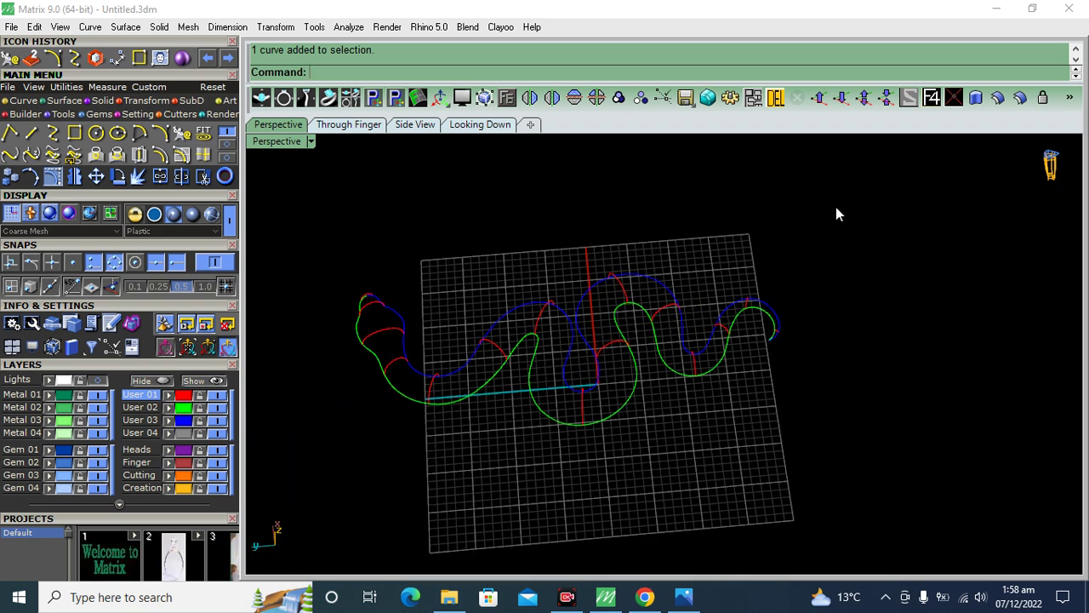
drag(292, 490, 293, 488)
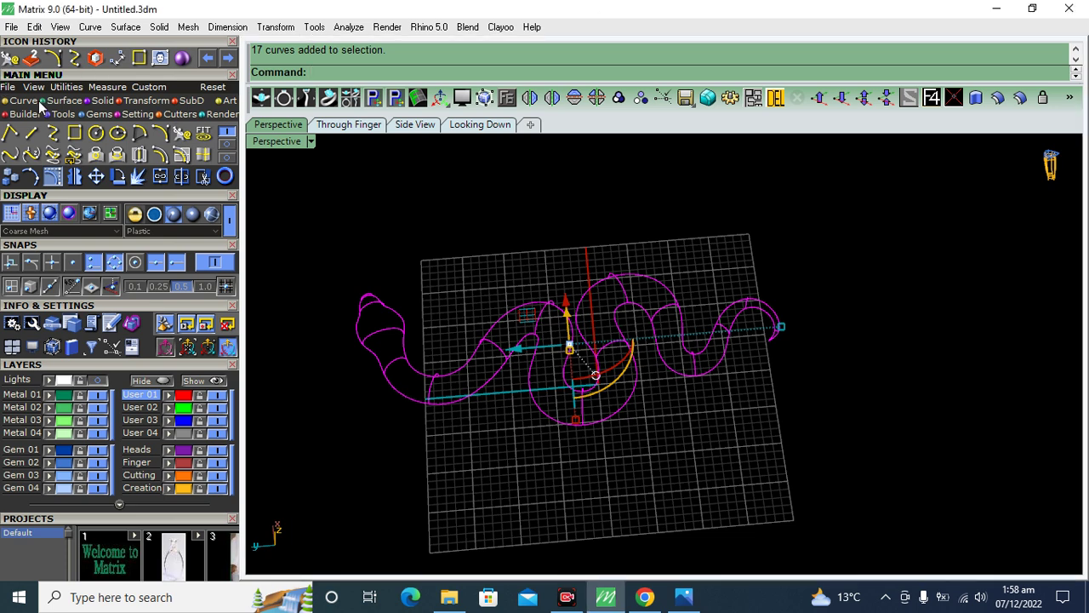
Step: Build a network surface through all the snake curves and put it on green Metal 01
click(67, 101)
click(204, 135)
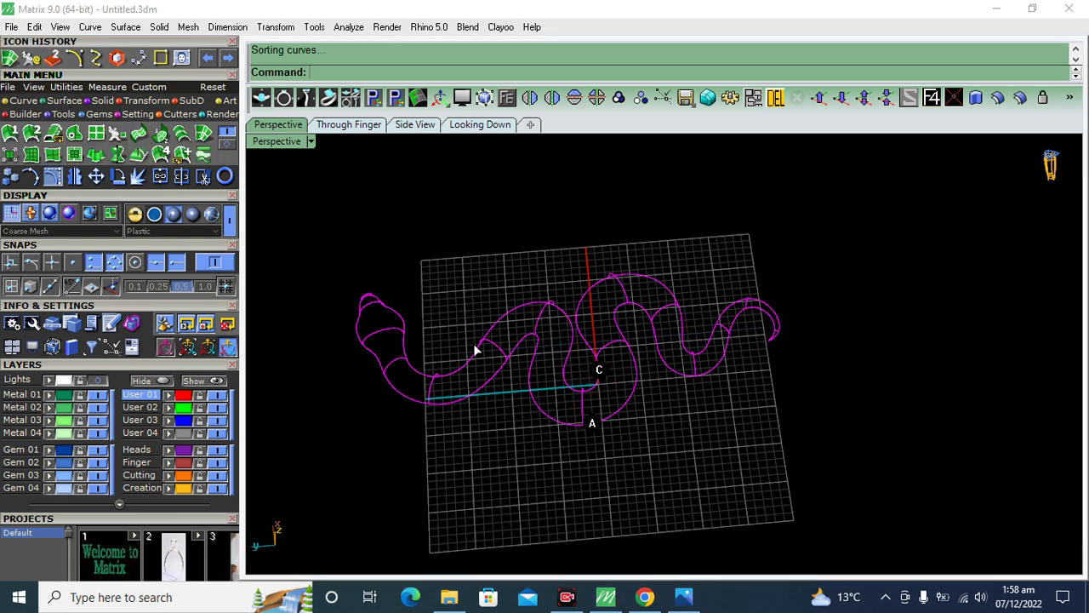
click(249, 289)
click(259, 409)
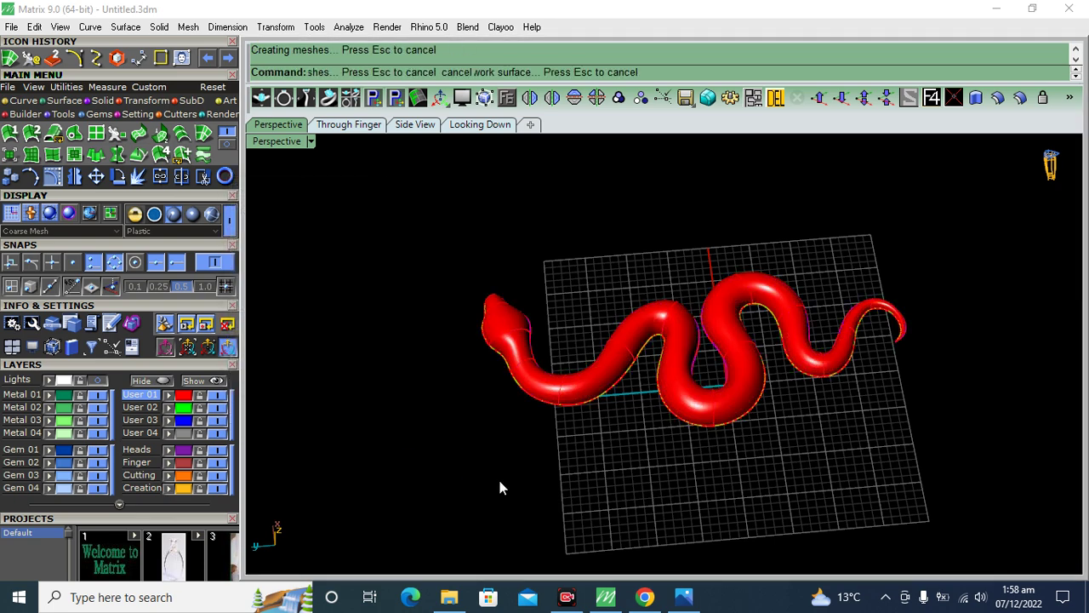
scroll(553, 442, up, 2)
click(588, 387)
click(48, 395)
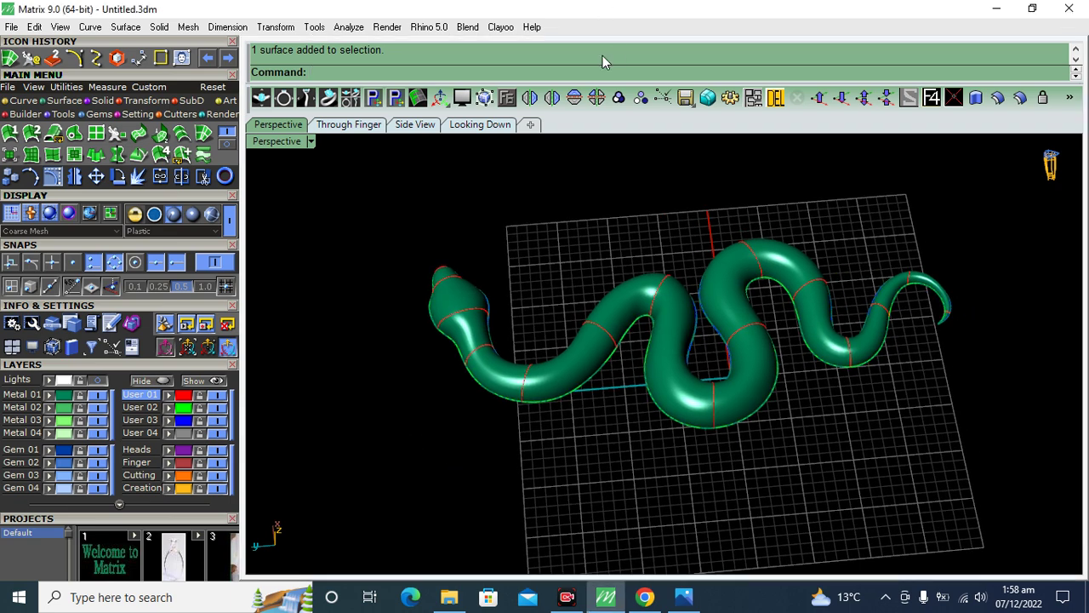
Step: Try raising two neck cross-section control points, then undo the reshape
mouse_move(582, 260)
right_down()
mouse_move(564, 445)
mouse_move(540, 479)
mouse_move(584, 450)
right_up()
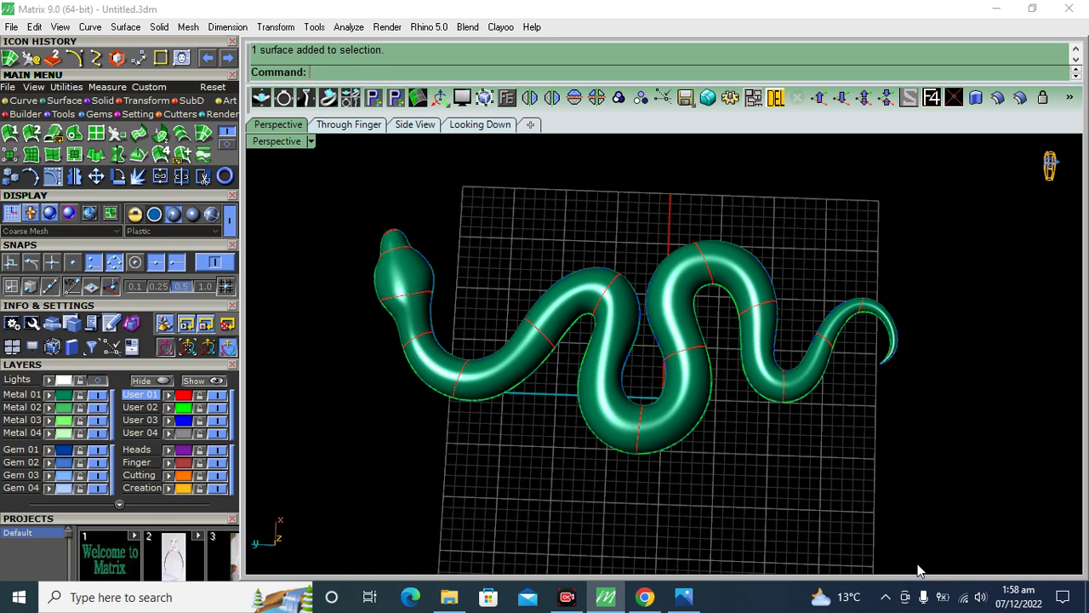
mouse_move(868, 452)
right_down()
mouse_move(749, 462)
mouse_move(465, 413)
mouse_move(466, 346)
right_up()
scroll(467, 347, up, 5)
click(430, 348)
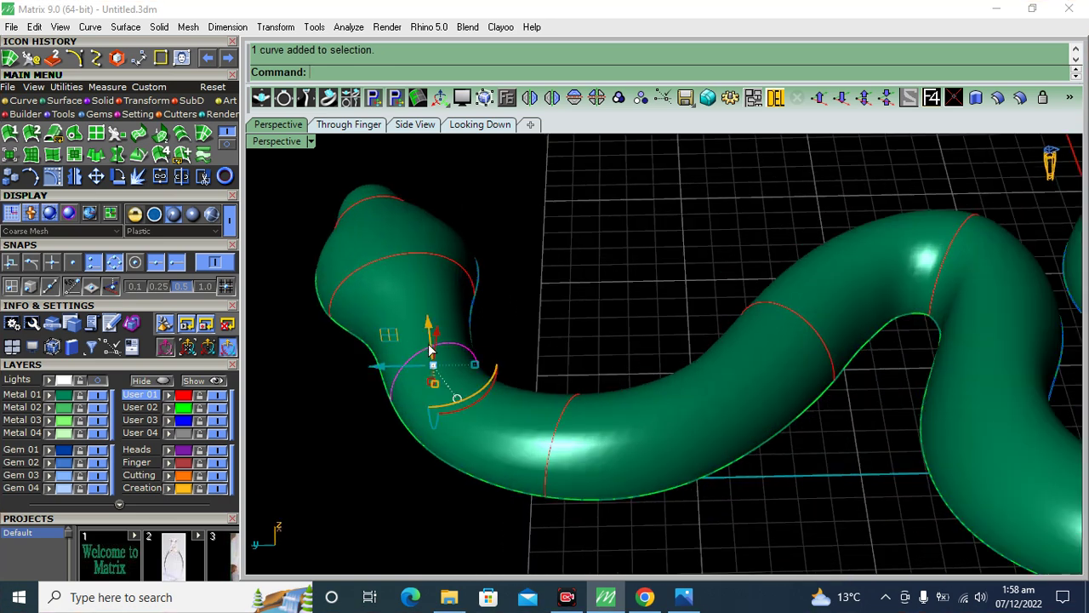
click(52, 156)
scroll(528, 344, up, 3)
click(491, 324)
shift+click(571, 294)
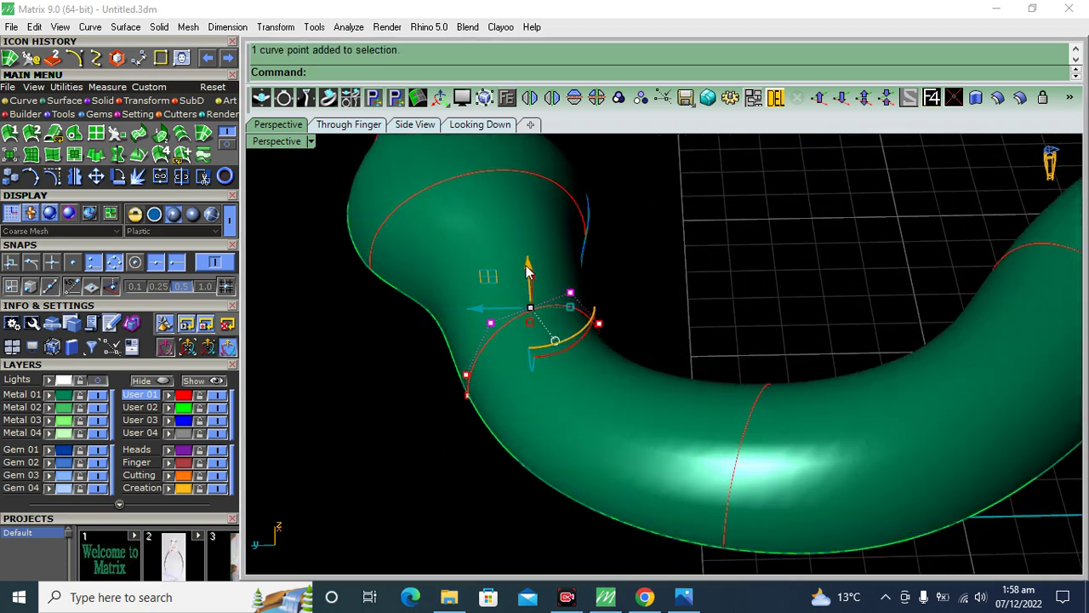
right_drag(530, 280, 549, 275)
drag(549, 275, 549, 255)
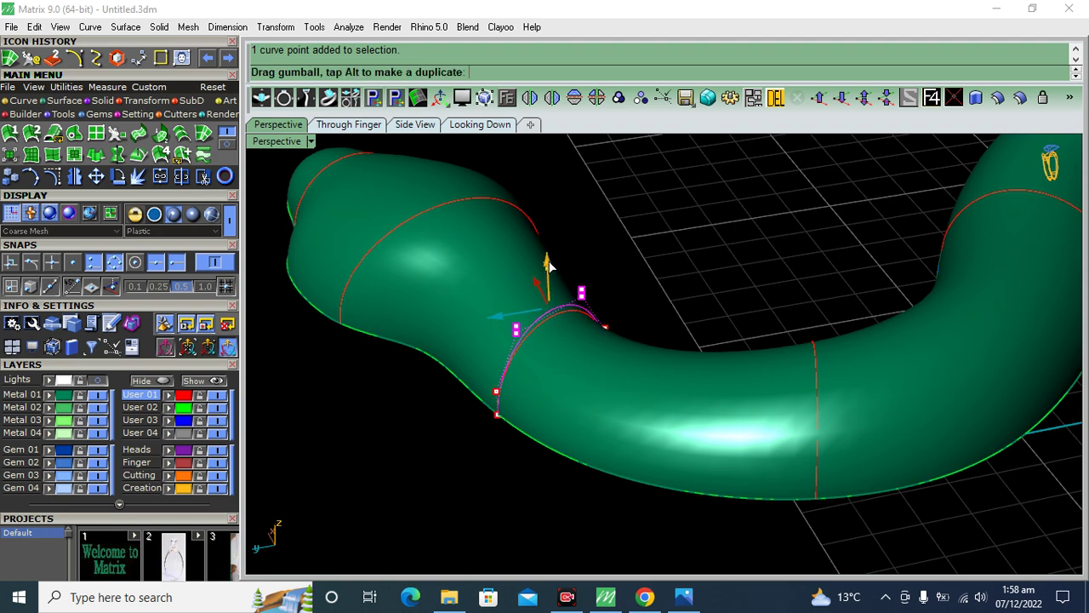
right_drag(621, 292, 671, 320)
click(671, 320)
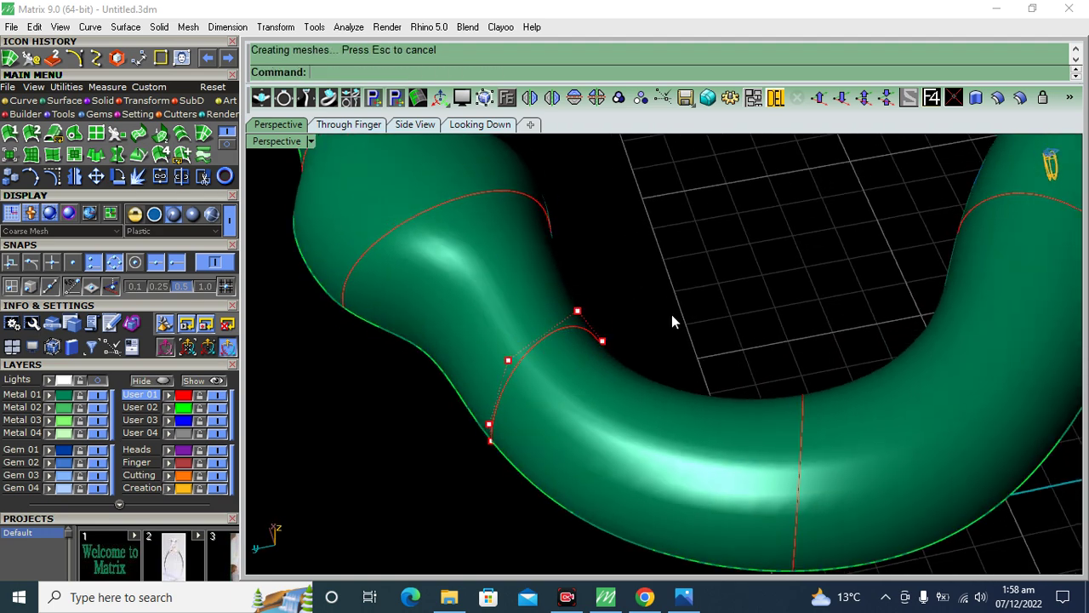
key(ctrl+z)
scroll(384, 446, down, 5)
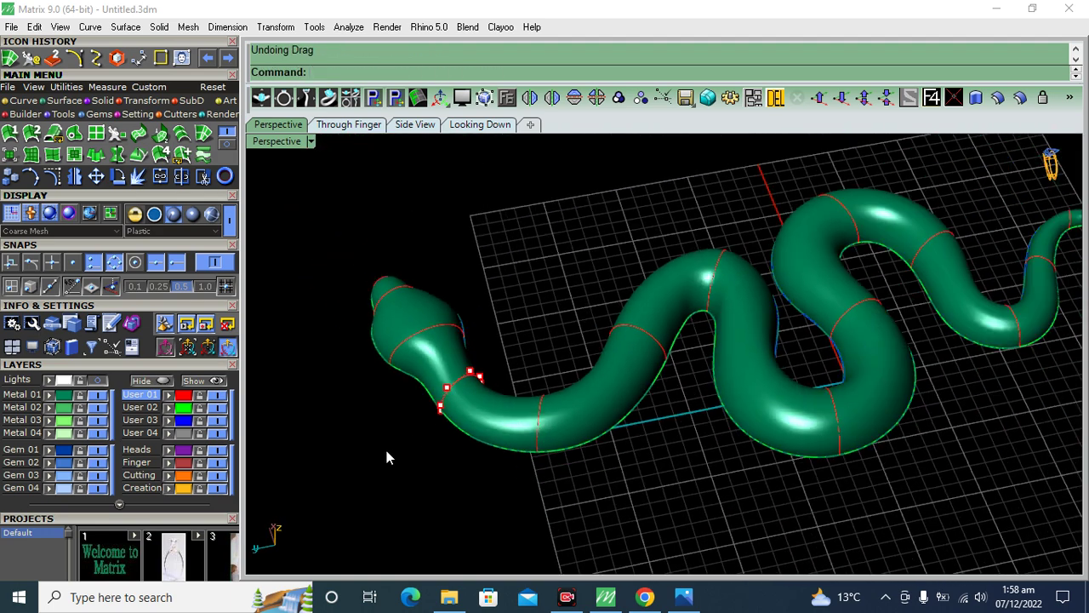
click(499, 126)
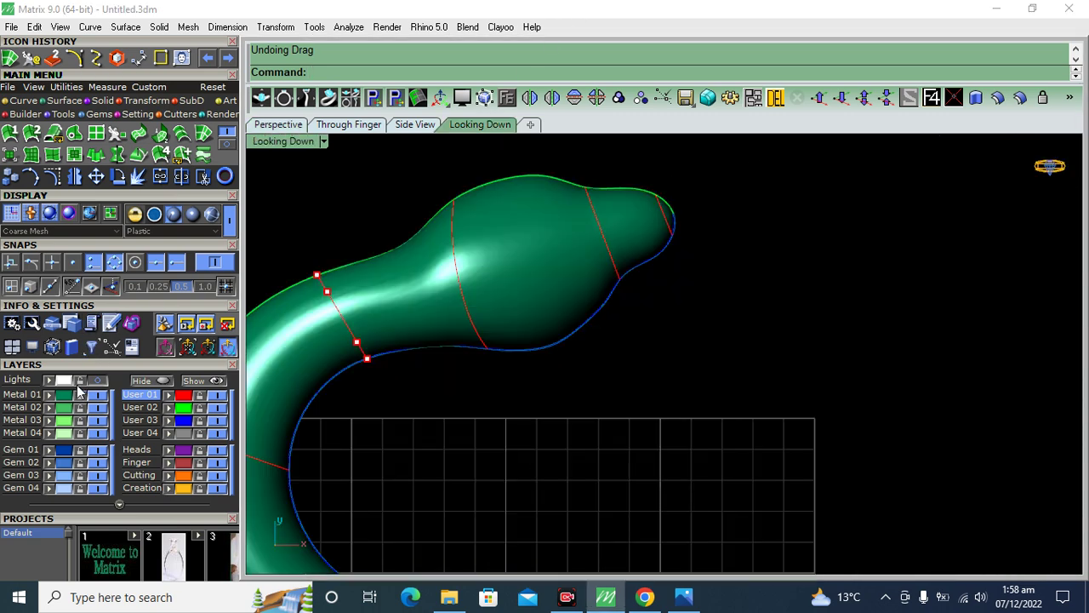
Step: In the Perspective view, turn off the Metal 01 layer to hide the green snake body
scroll(434, 296, down, 3)
scroll(549, 284, down, 3)
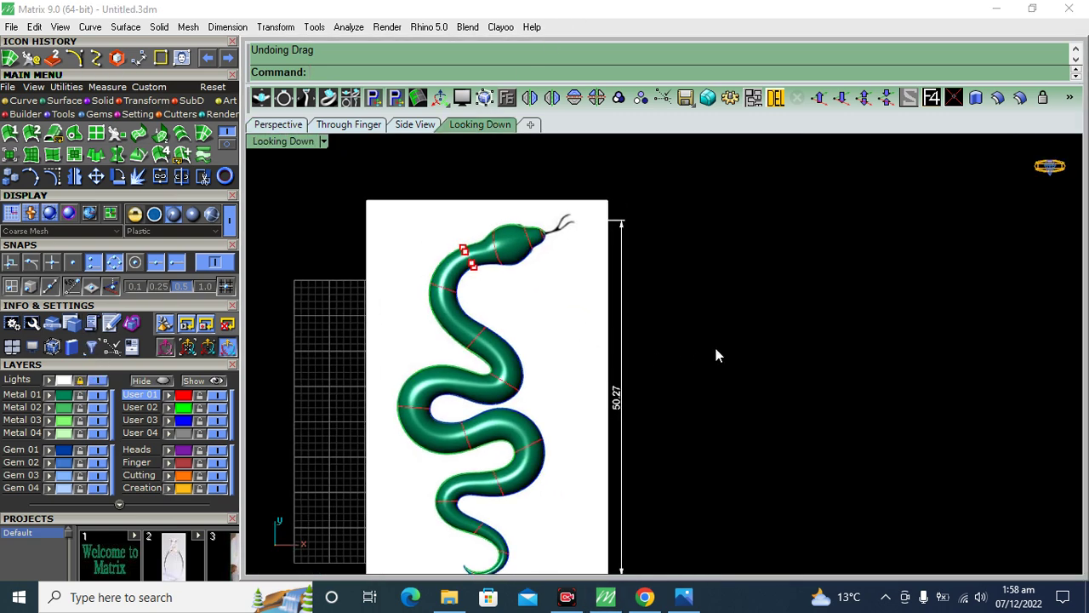
right_drag(622, 371, 642, 357)
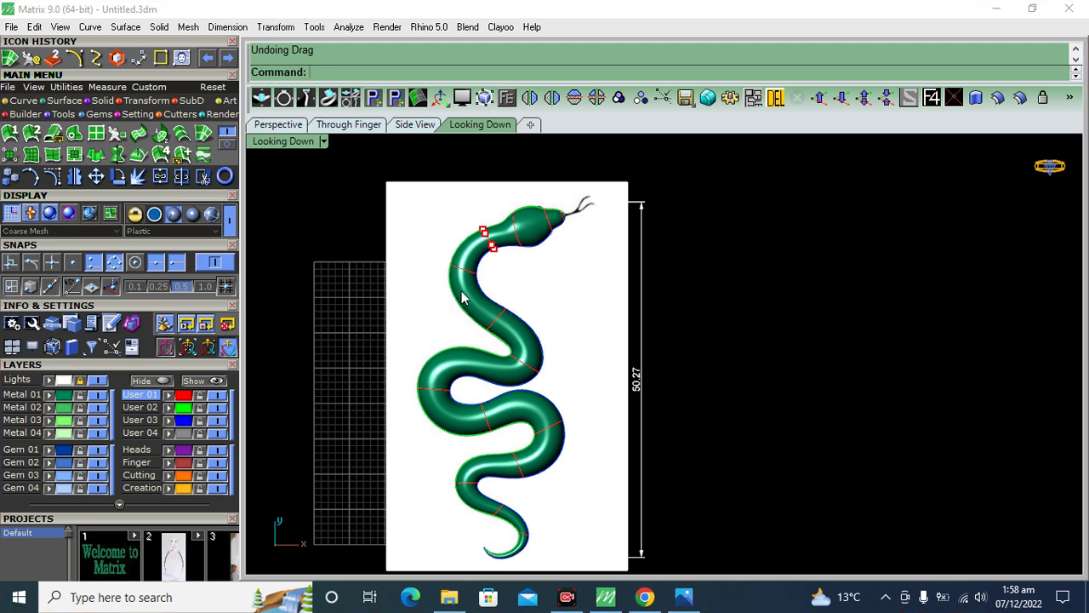
scroll(464, 294, up, 3)
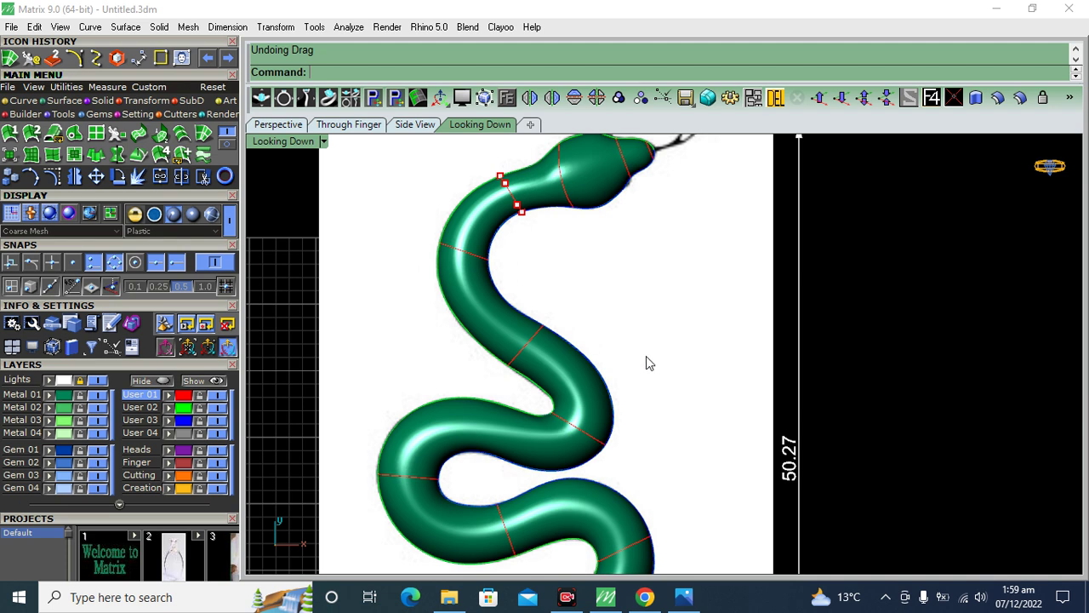
click(281, 126)
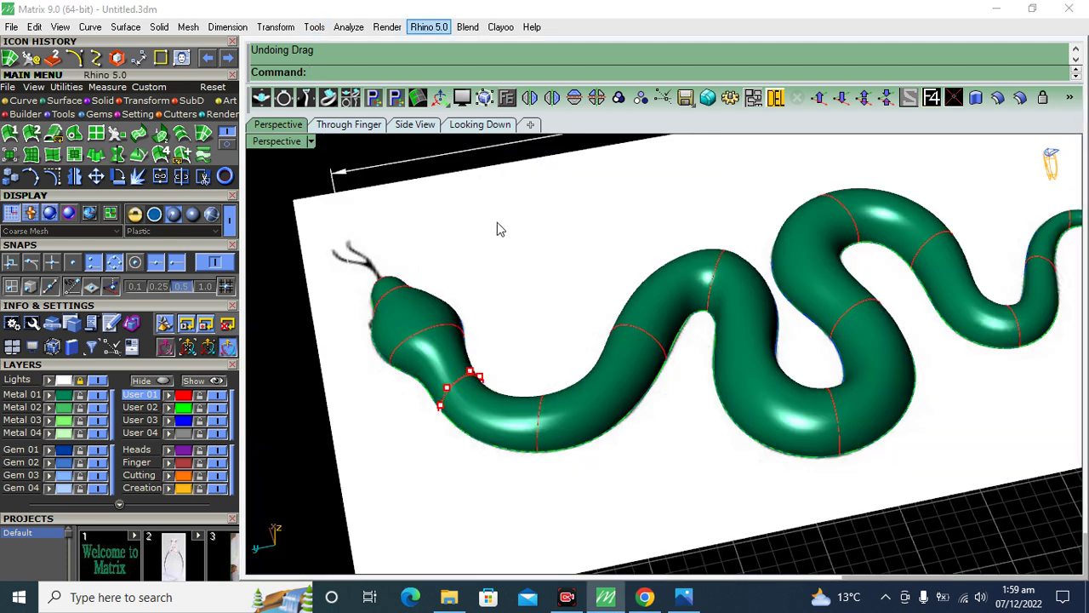
click(98, 395)
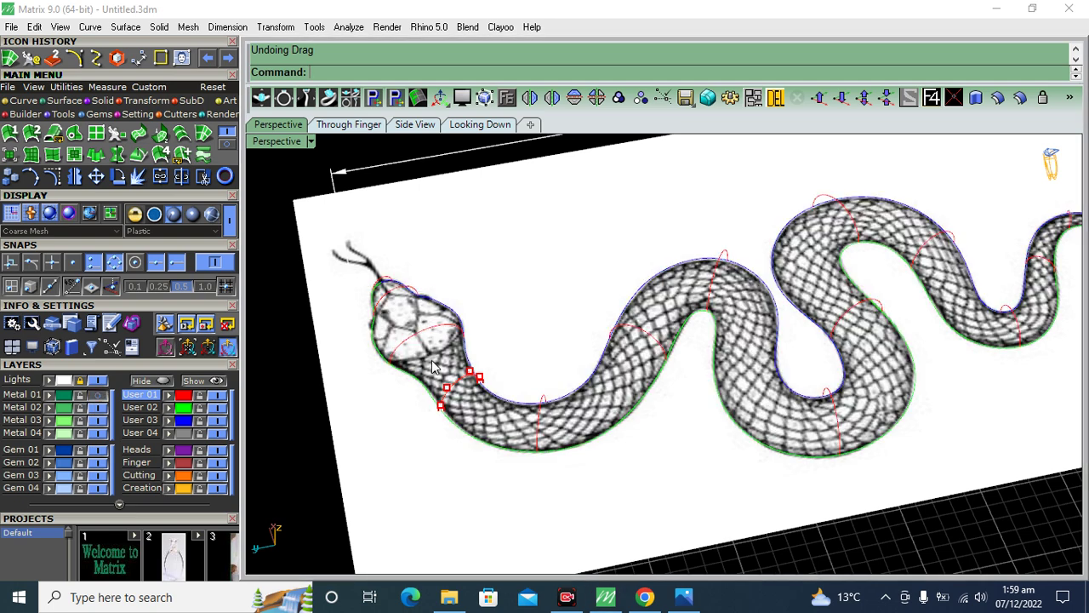
Step: Turn off the Lights layer to hide the scale reference image and inspect the curves
scroll(627, 441, down, 2)
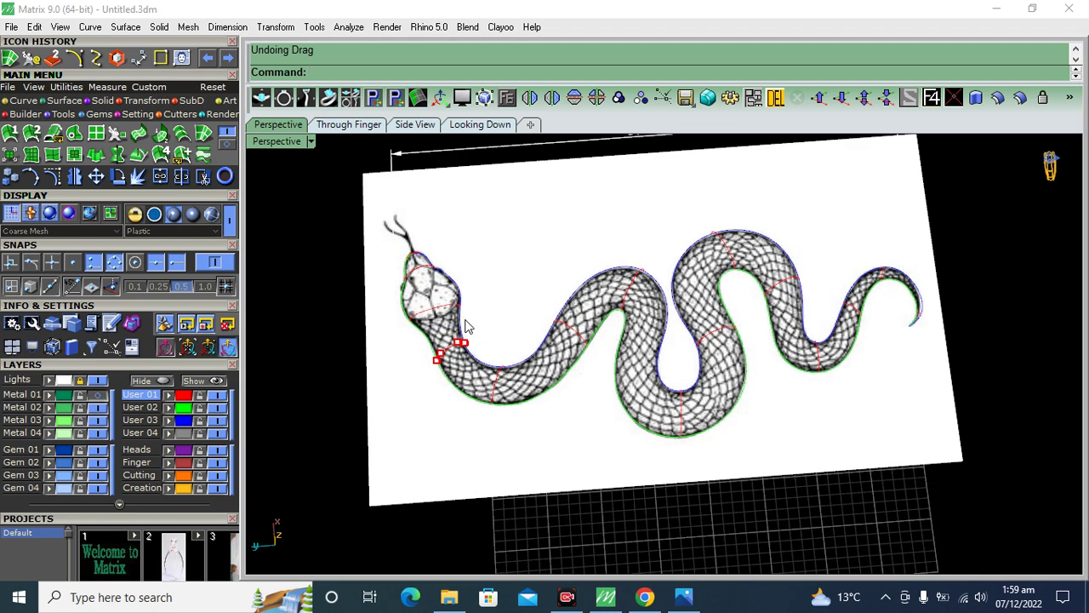
scroll(443, 330, up, 1)
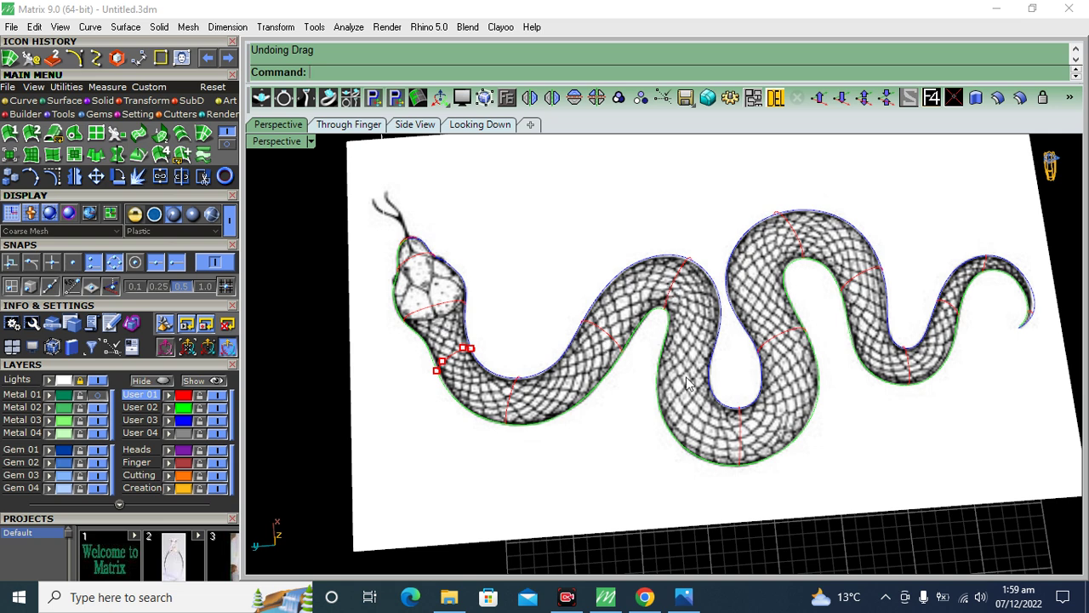
right_drag(791, 296, 720, 342)
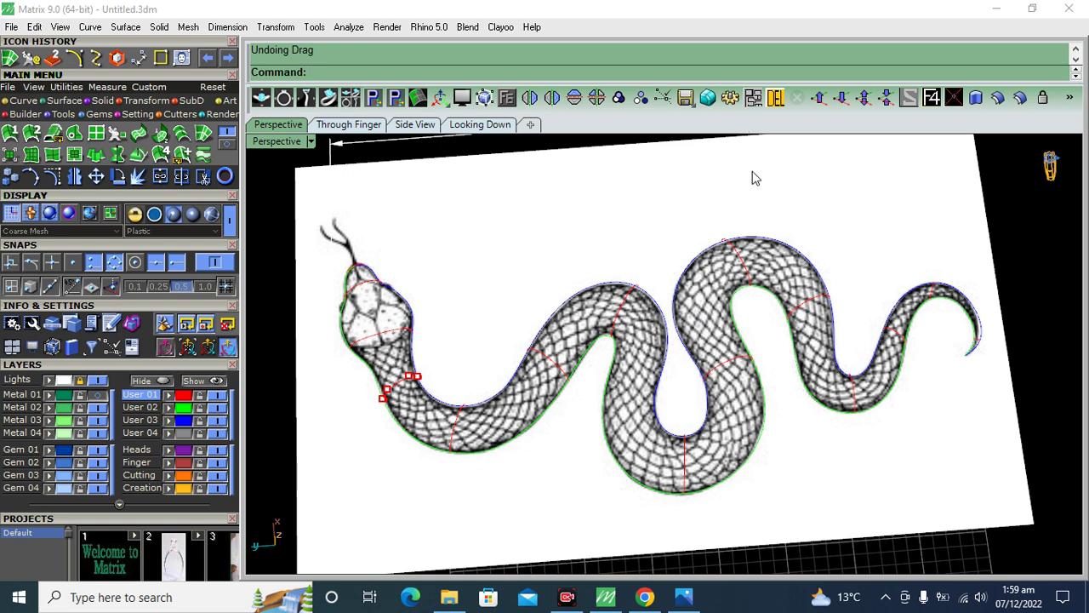
scroll(704, 295, up, 3)
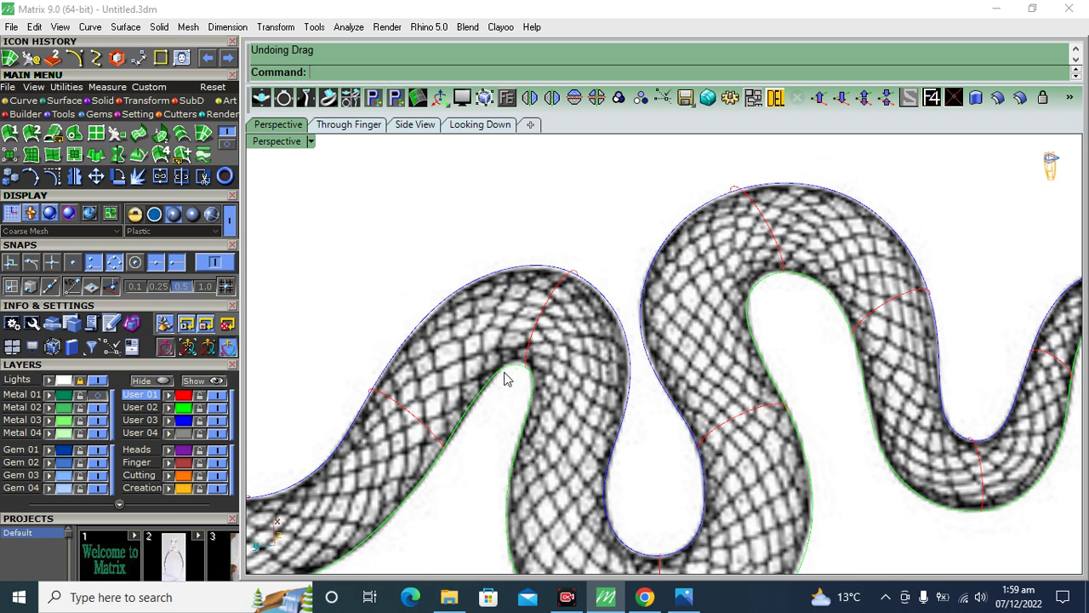
scroll(664, 457, down, 4)
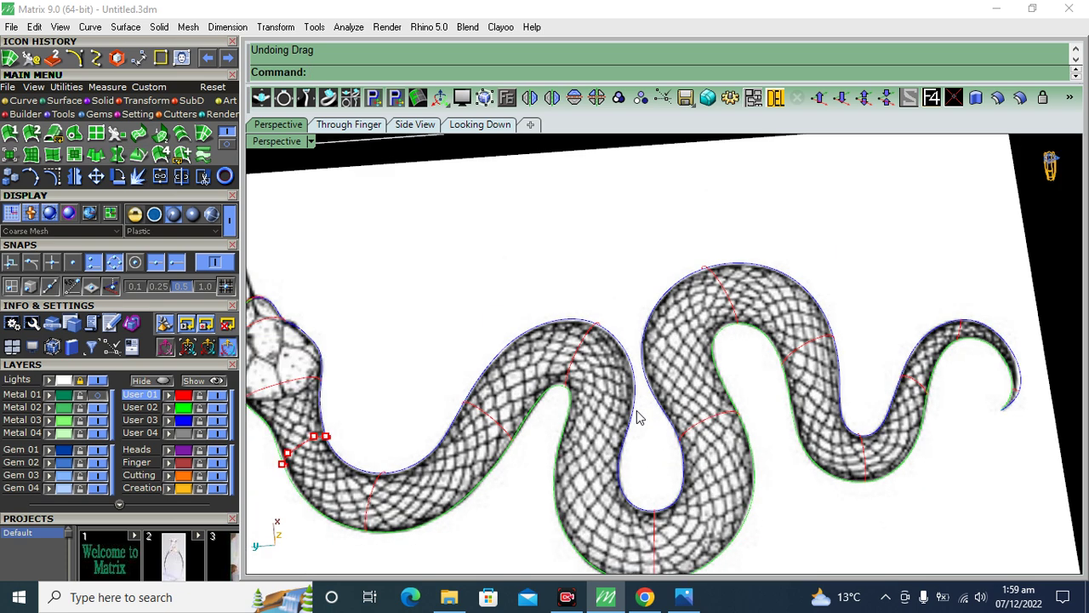
scroll(630, 442, up, 2)
scroll(596, 476, up, 1)
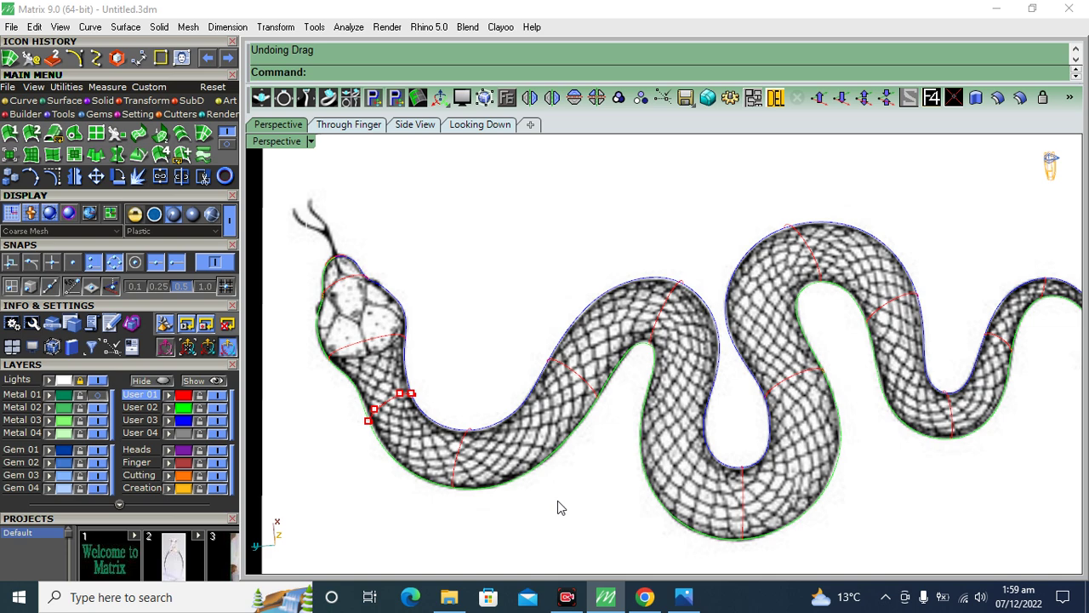
click(100, 381)
mouse_move(596, 272)
right_down()
mouse_move(566, 302)
mouse_move(551, 346)
right_up()
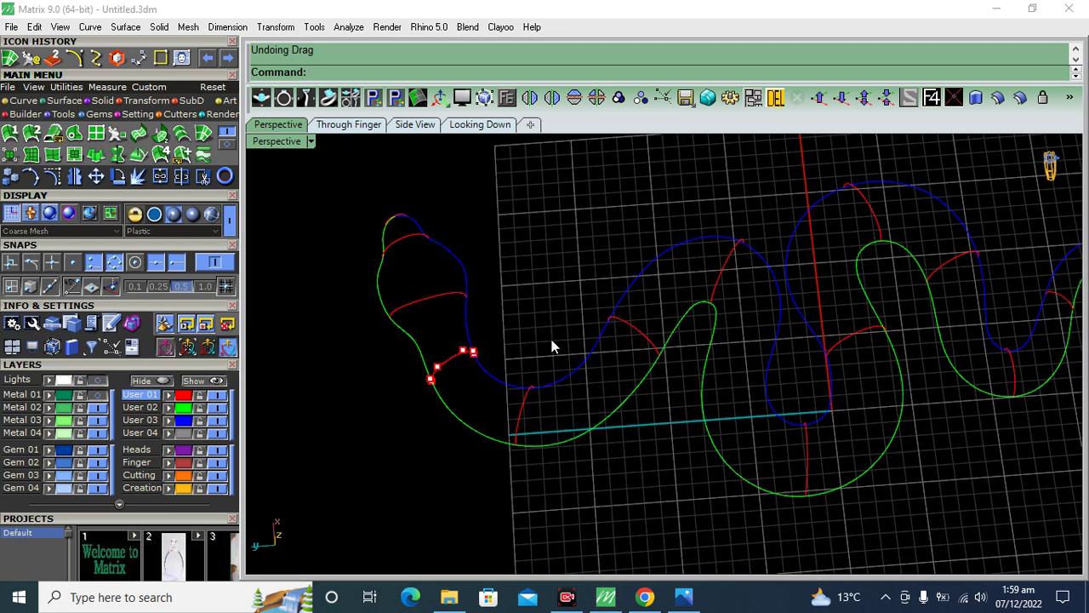
Step: Turn Metal 01 back on and run Extract Isocurve on the green snake body
click(99, 395)
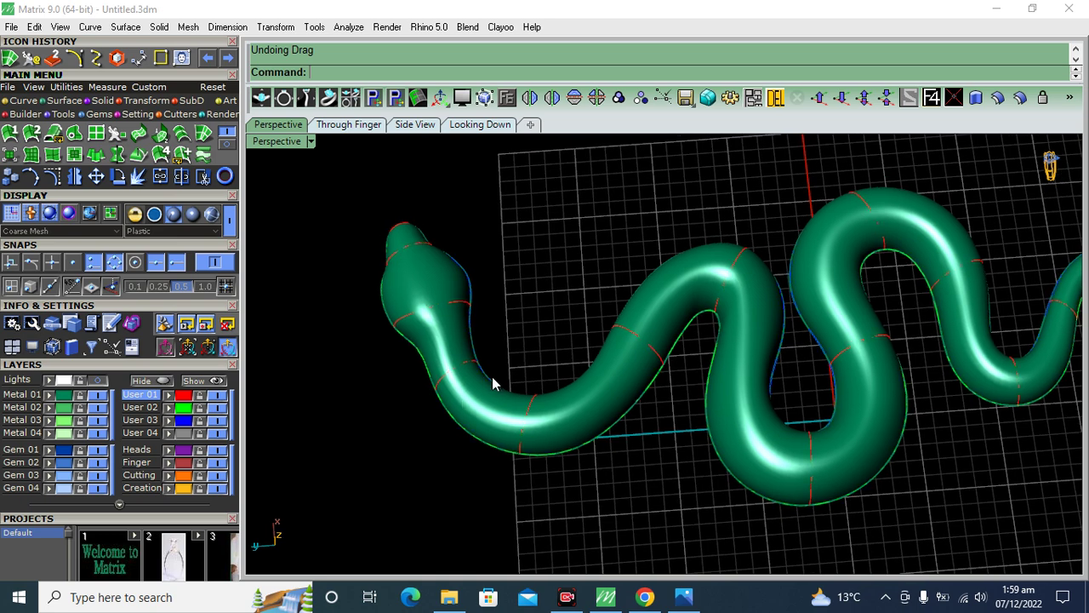
right_drag(424, 419, 479, 402)
click(479, 403)
click(26, 101)
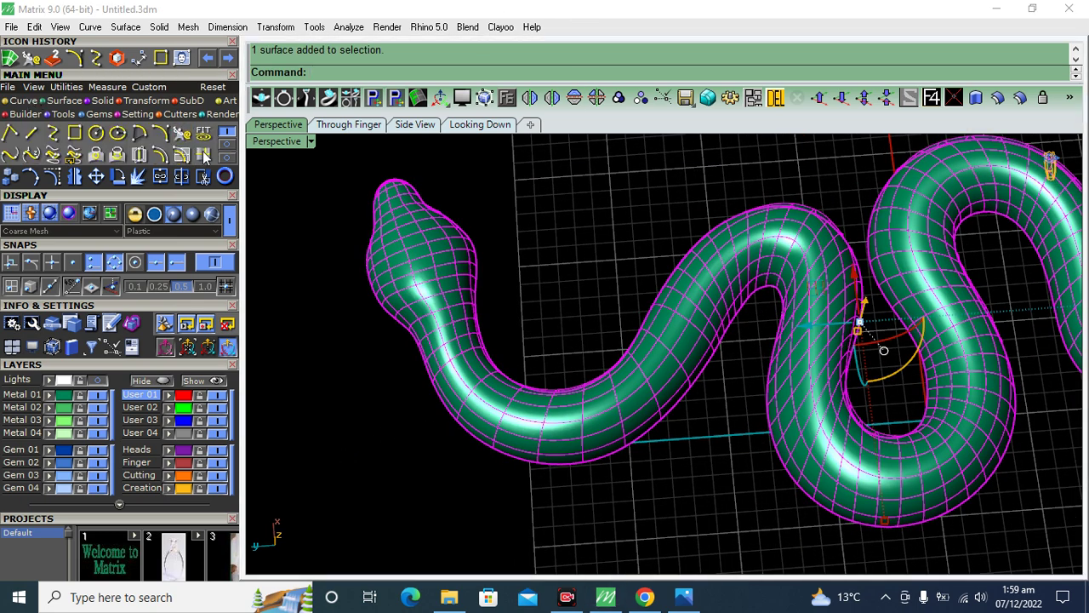
click(202, 154)
scroll(459, 321, up, 2)
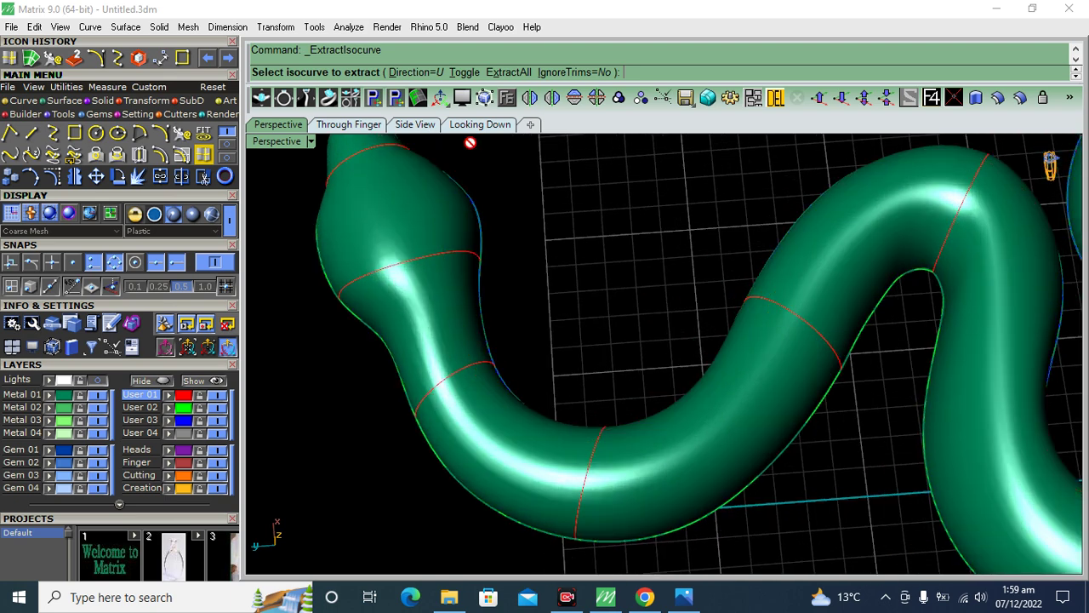
click(480, 125)
scroll(475, 219, up, 2)
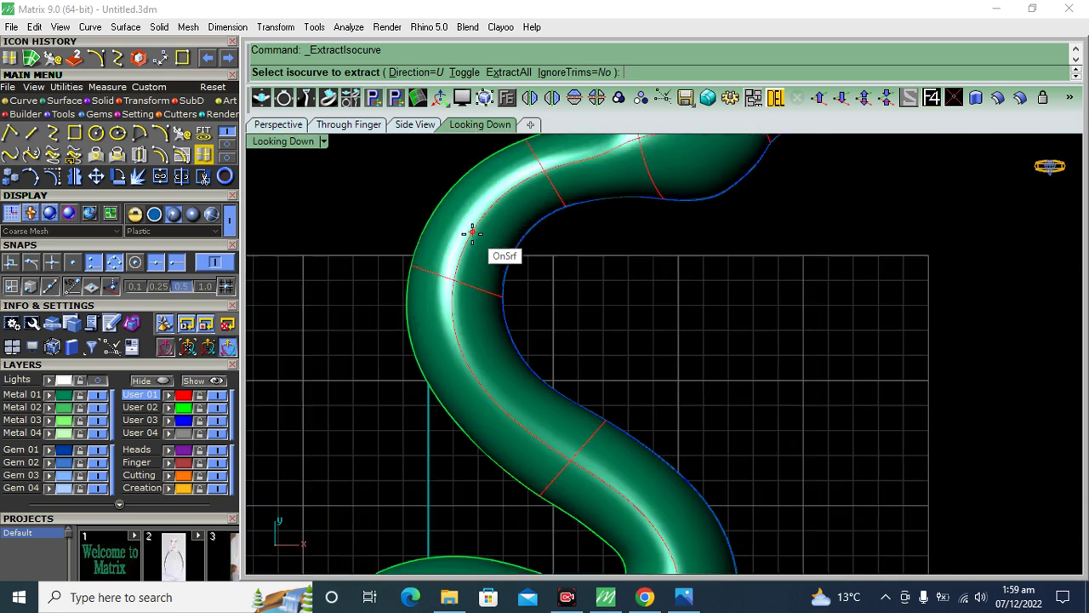
Step: Pick two lengthwise isocurves along the snake body and finish the extraction
click(456, 281)
scroll(451, 271, down, 2)
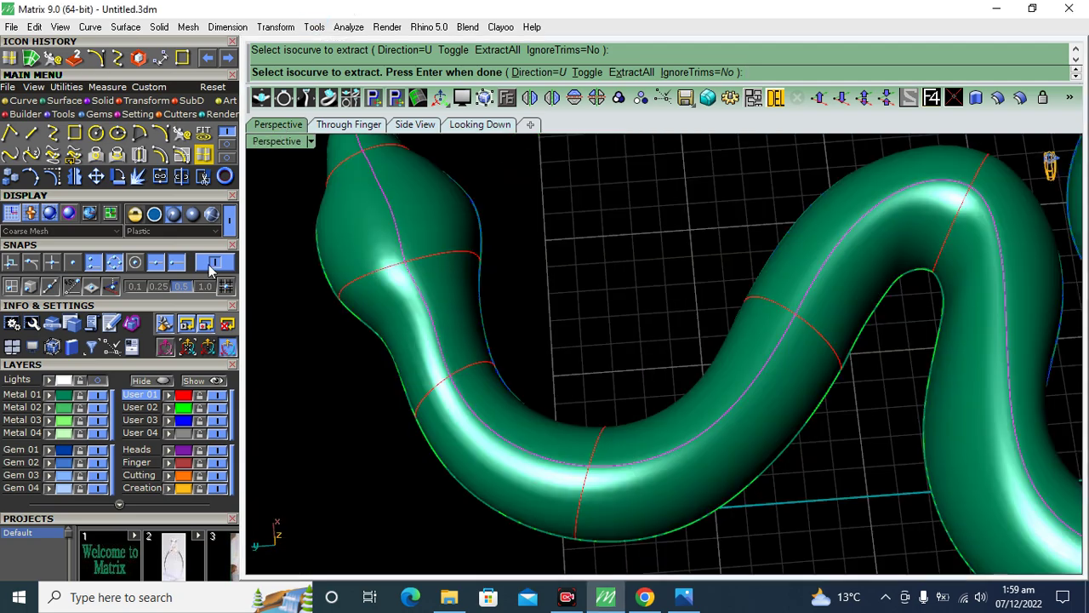
scroll(388, 260, down, 5)
right_drag(633, 445, 688, 334)
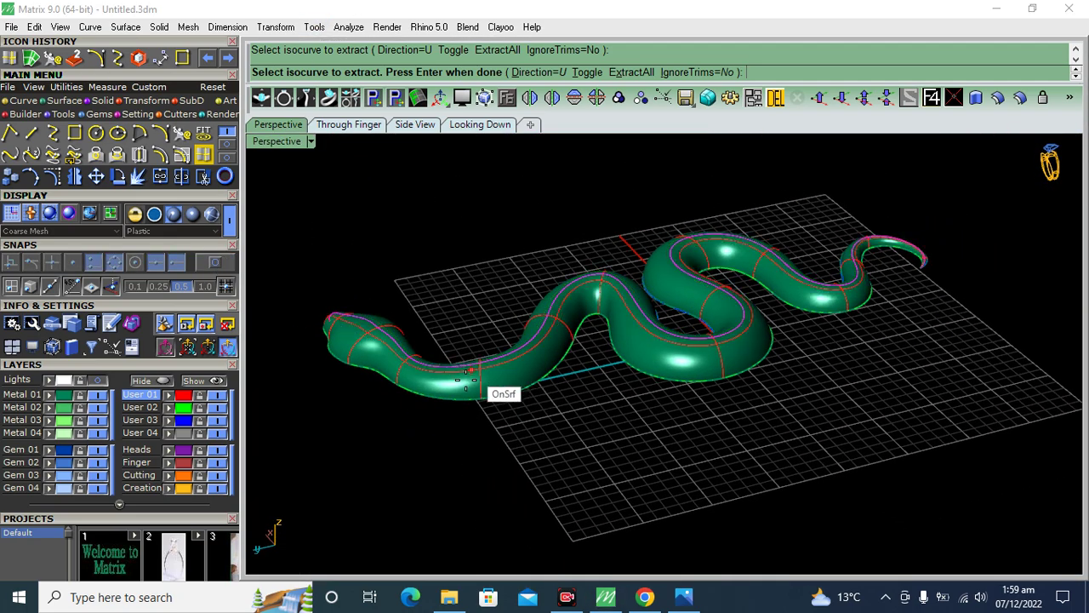
scroll(466, 389, up, 5)
click(466, 388)
scroll(527, 357, down, 3)
mouse_move(576, 329)
right_down()
mouse_move(668, 275)
mouse_move(705, 318)
right_up()
scroll(502, 401, up, 3)
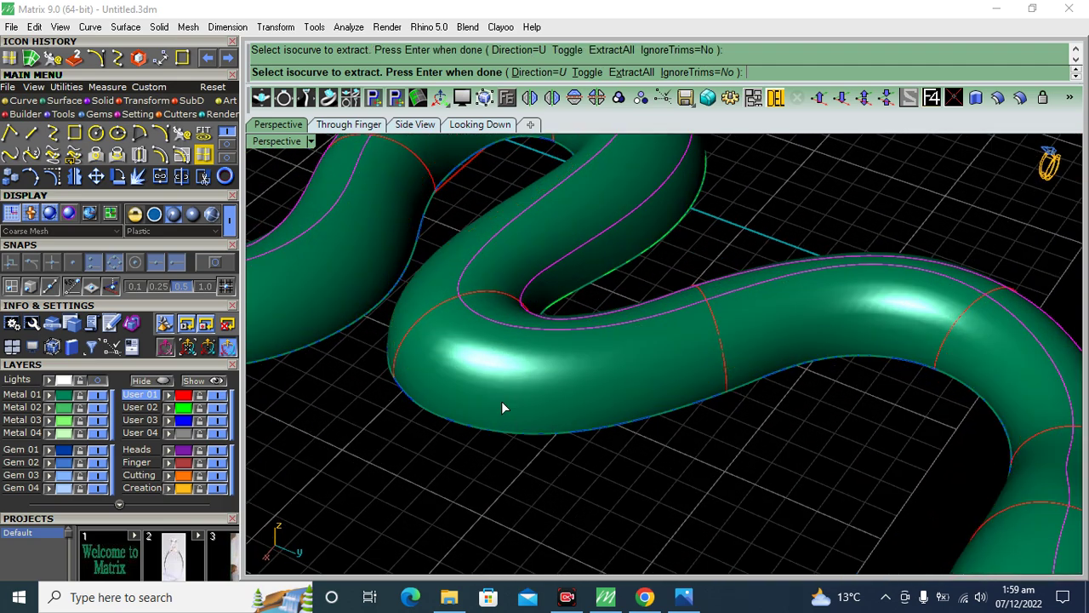
key(Return)
scroll(544, 390, down, 3)
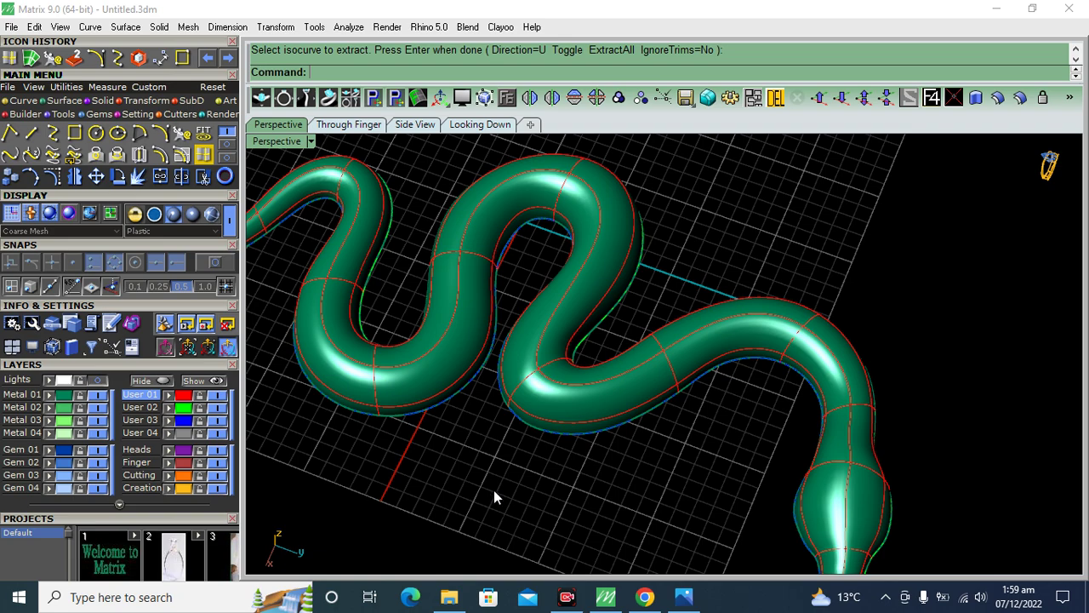
Step: Delete the green snake surface, leaving the isocurves, rails and cross-sections
click(610, 258)
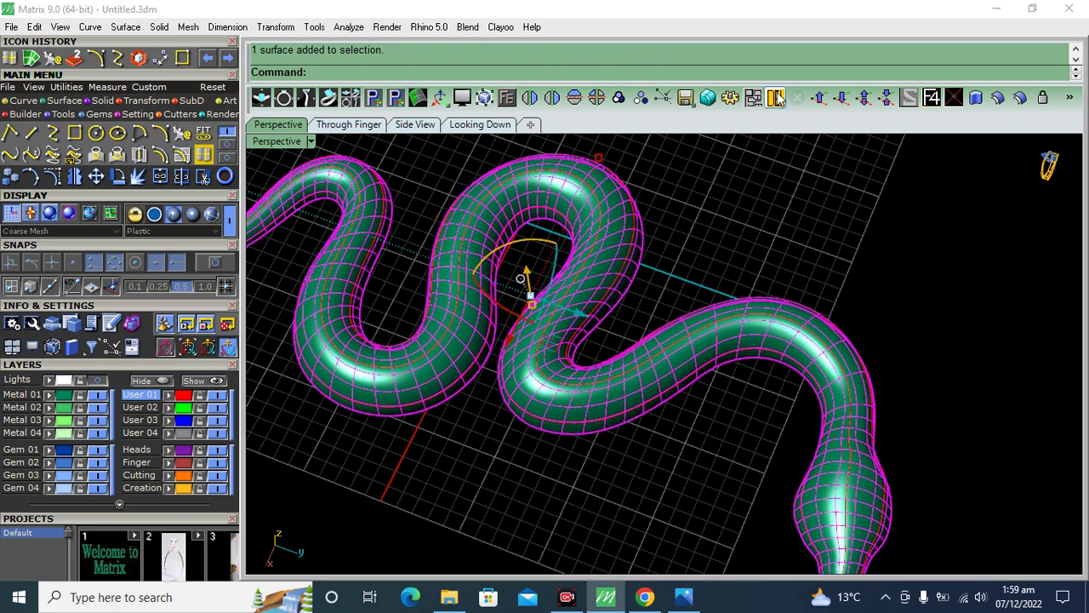
click(776, 97)
mouse_move(819, 260)
right_down()
mouse_move(652, 365)
mouse_move(681, 357)
mouse_move(669, 240)
right_up()
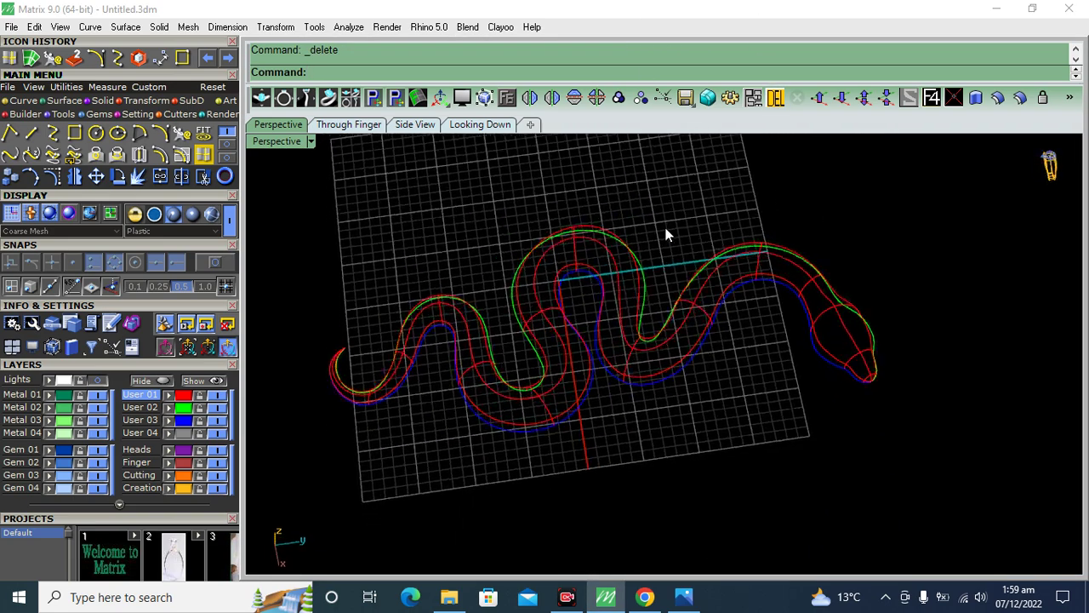
scroll(668, 243, down, 3)
drag(410, 414, 389, 439)
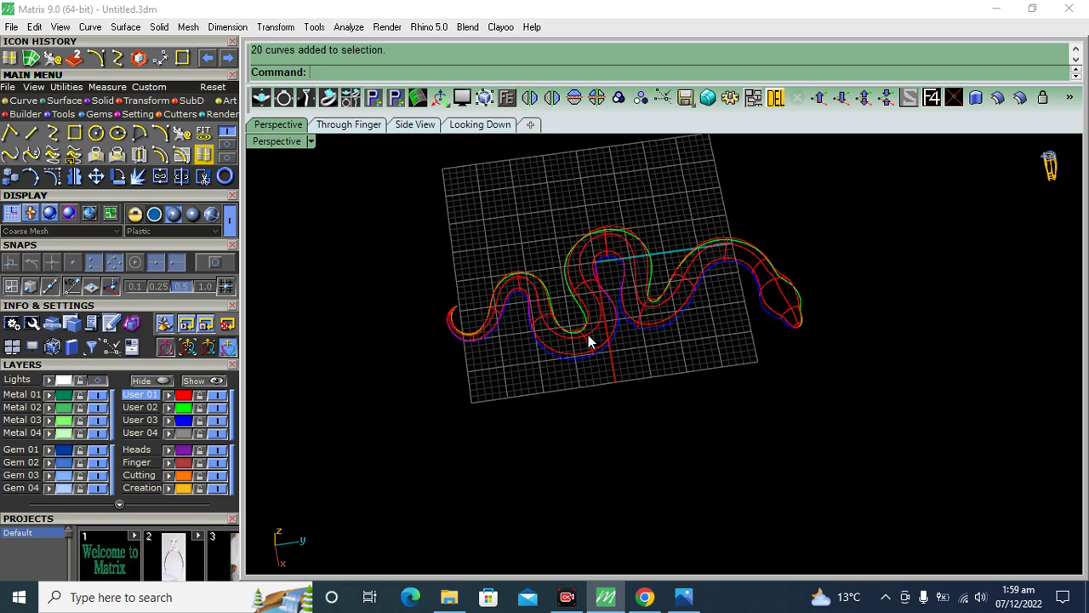
scroll(540, 384, up, 5)
scroll(545, 386, up, 2)
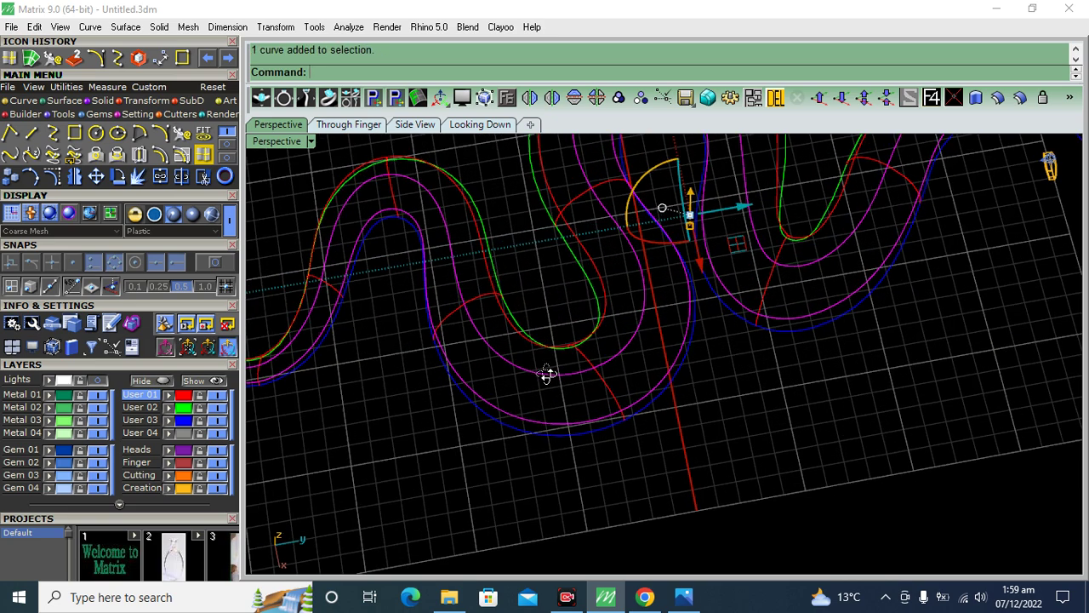
scroll(548, 396, up, 3)
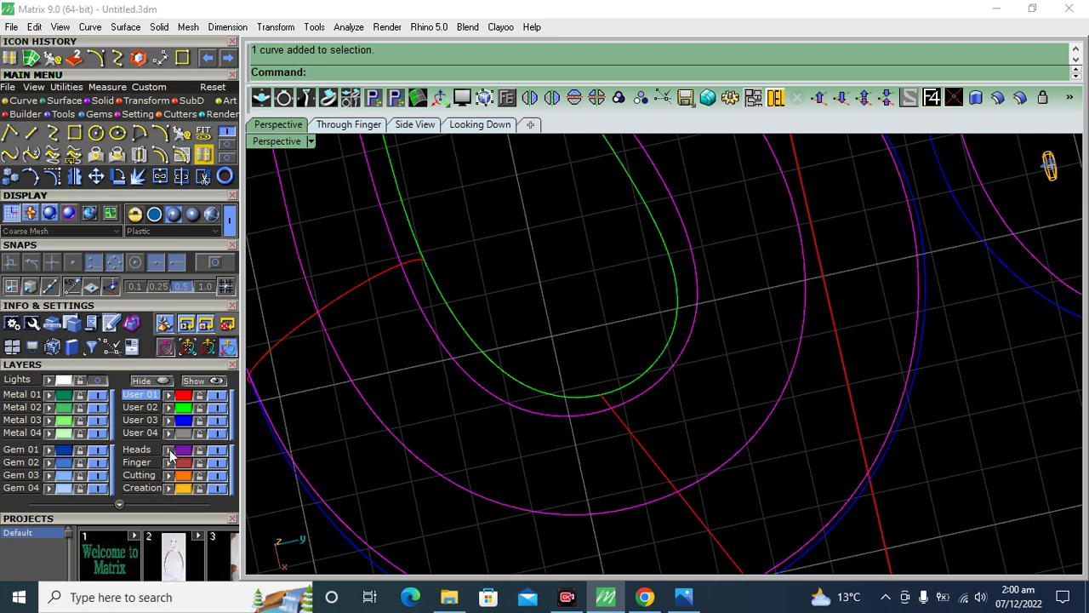
scroll(504, 358, down, 5)
scroll(497, 315, down, 3)
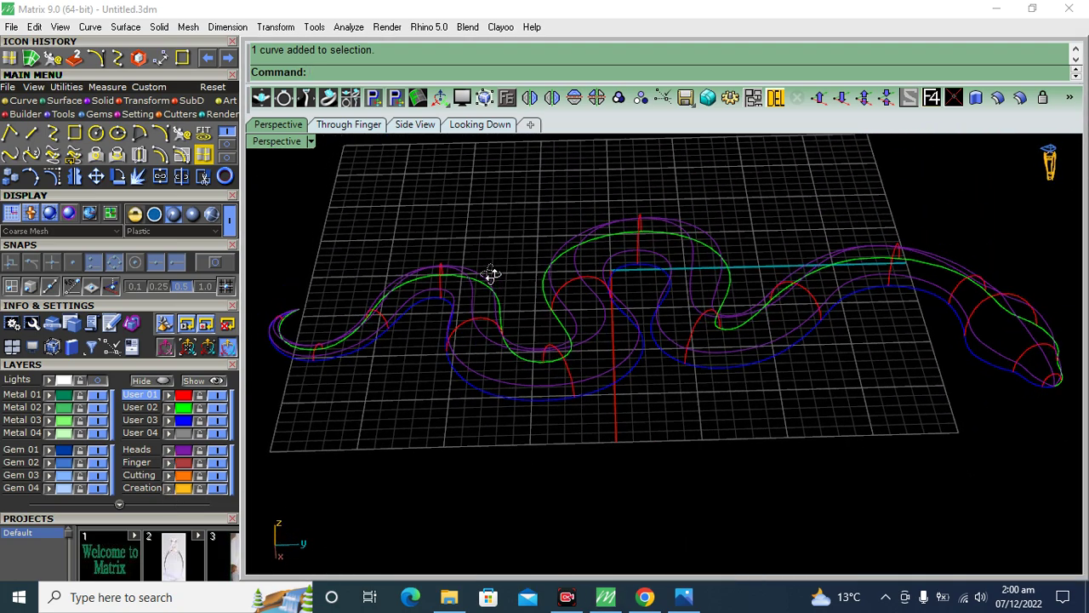
Step: From a lower viewing angle, select all 20 snake curves with Ctrl+A
right_drag(492, 274, 761, 399)
scroll(672, 372, down, 3)
mouse_move(705, 377)
right_down()
mouse_move(790, 384)
mouse_move(525, 297)
mouse_move(507, 332)
mouse_move(435, 387)
mouse_move(474, 324)
mouse_move(827, 225)
right_up()
key(ctrl+a)
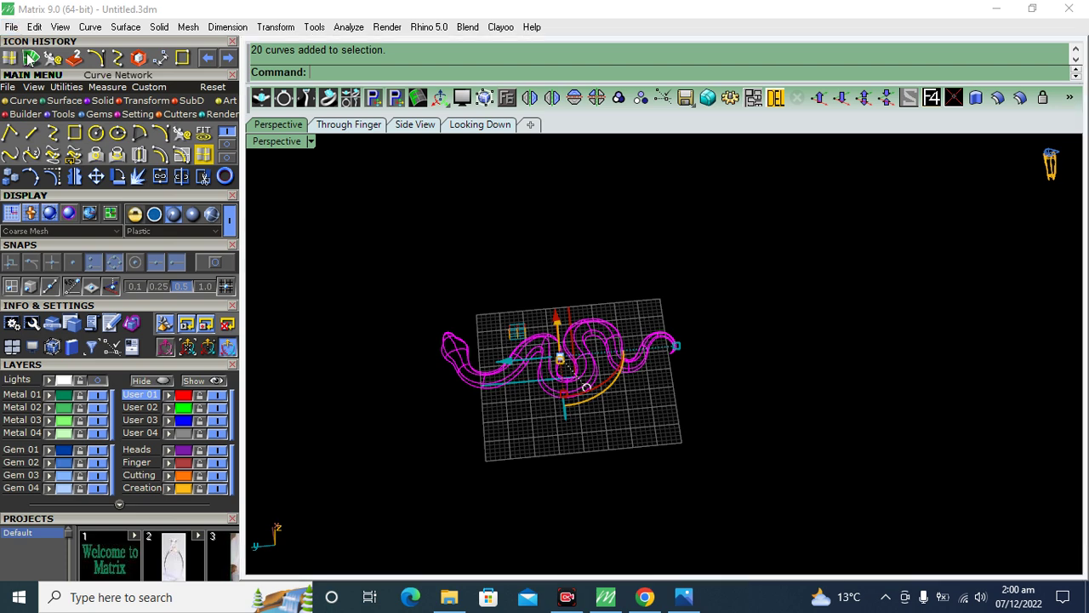
Step: Build a new network surface from the 20 selected curves
click(30, 57)
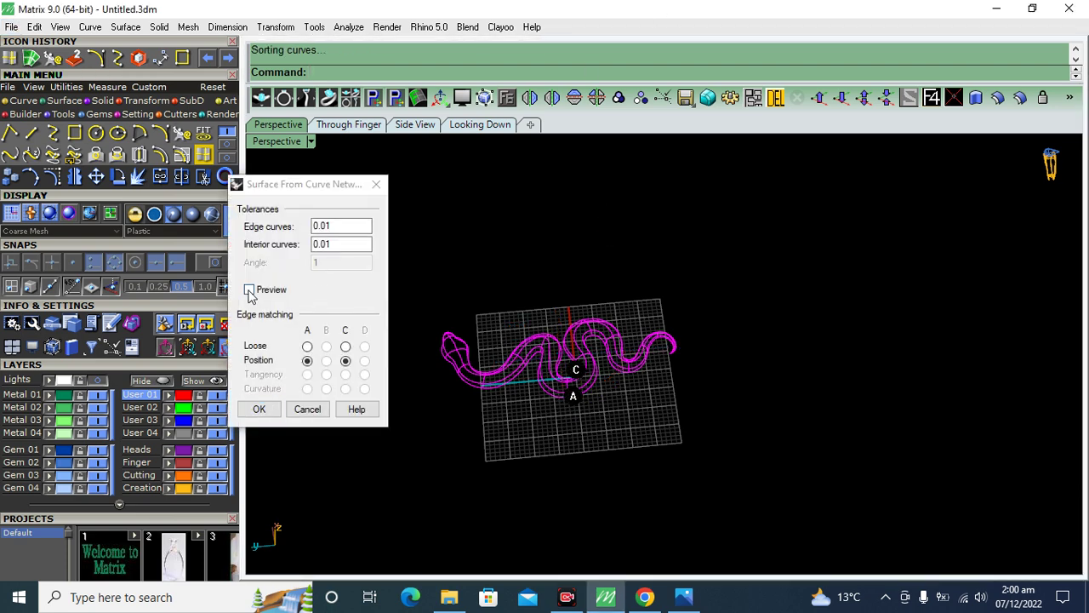
click(249, 290)
click(261, 409)
scroll(487, 393, up, 5)
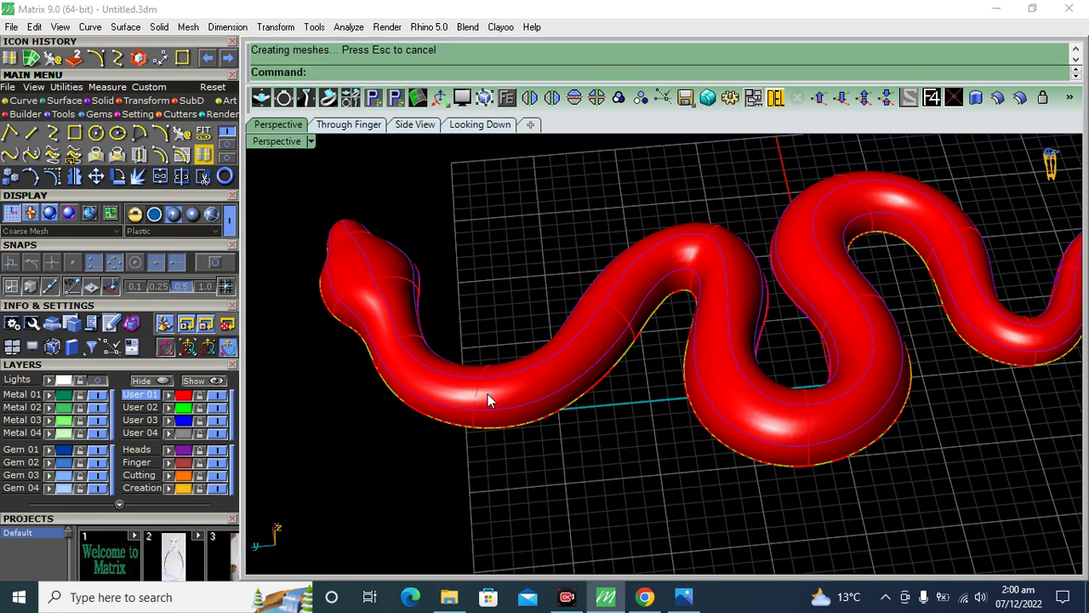
key(Escape)
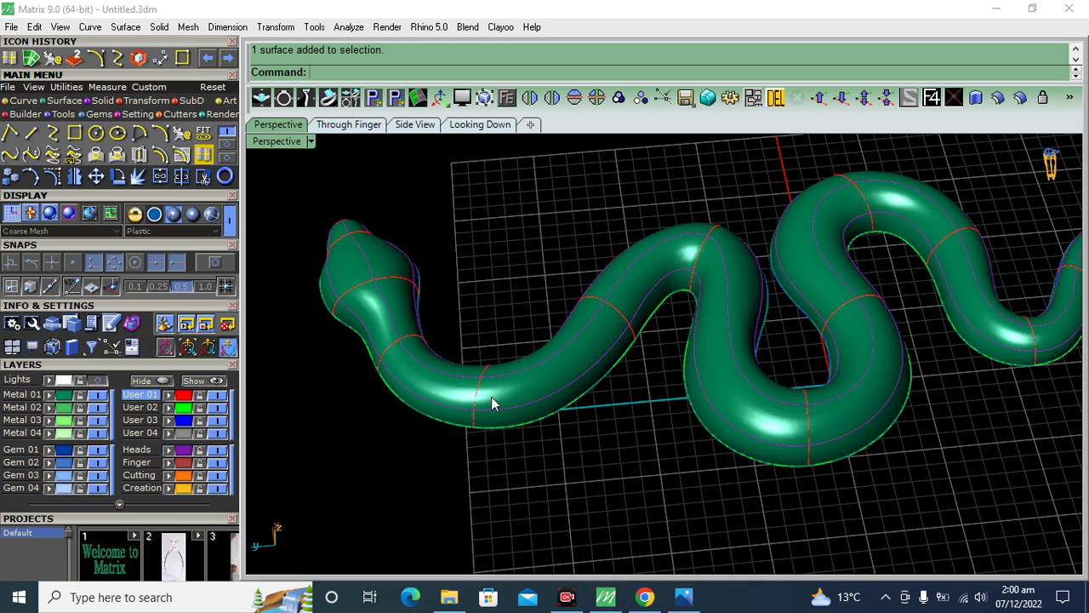
scroll(491, 396, down, 5)
Step: Inspect the new snake surface from another angle, then undo NetworkSrf
click(826, 284)
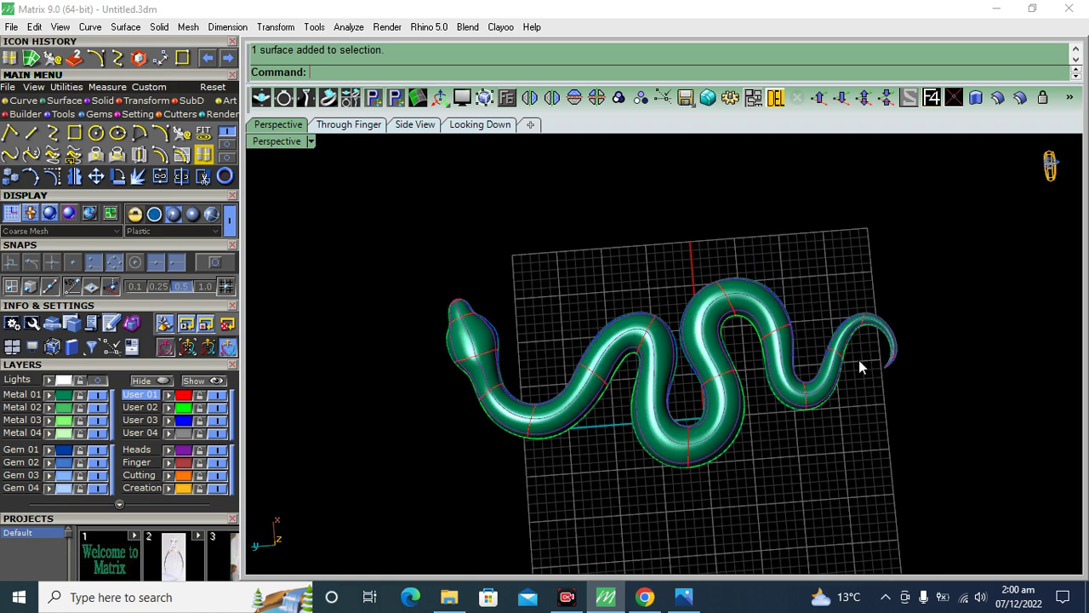
right_drag(769, 331, 629, 432)
scroll(572, 340, up, 5)
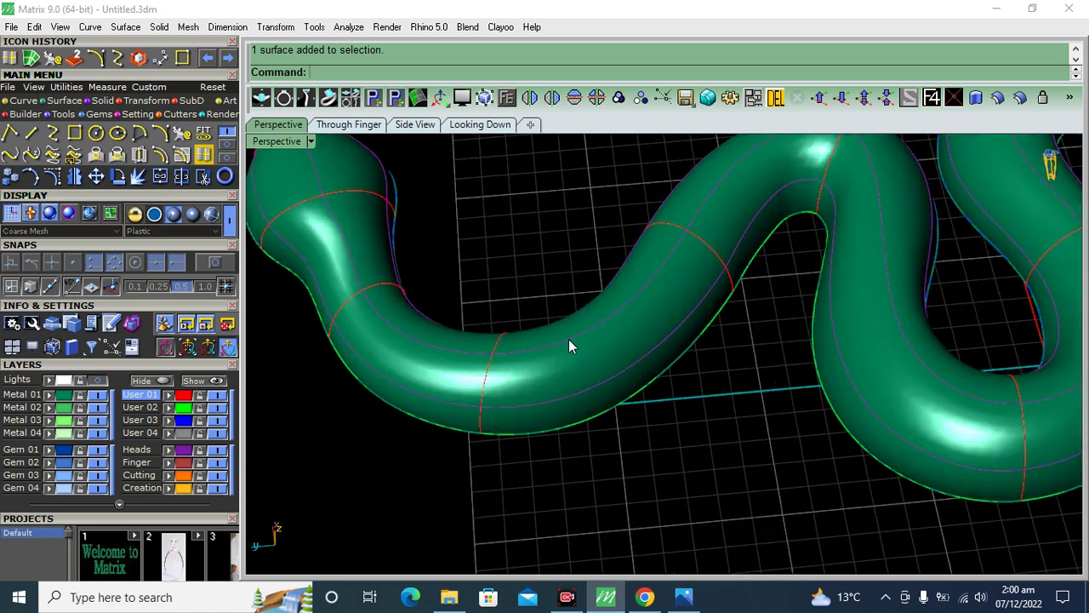
key(ctrl+z)
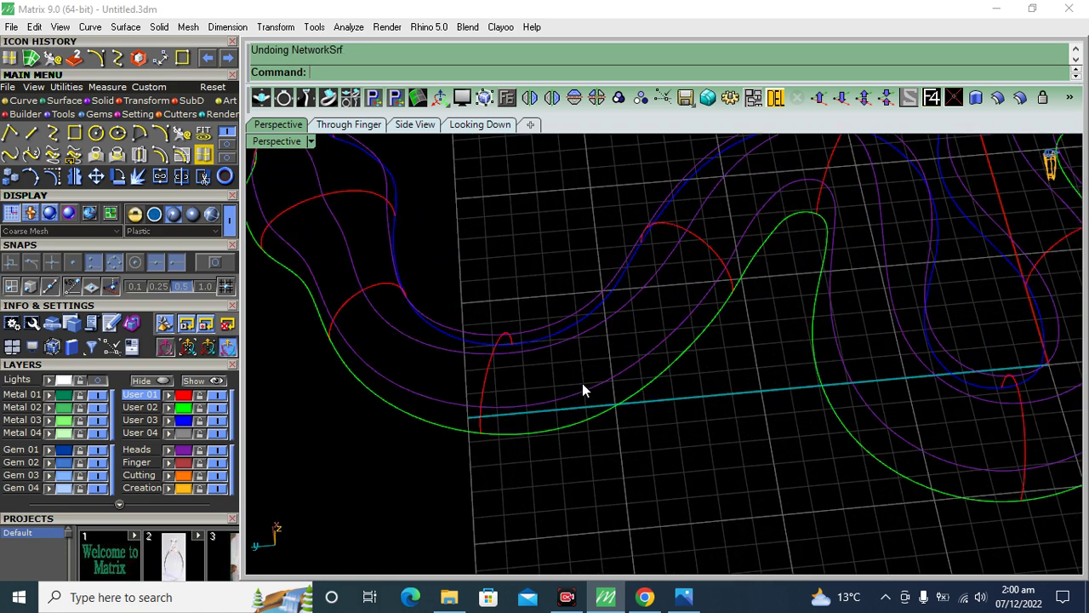
Step: Rebuild the snake curves to 50 points, degree 3
click(595, 395)
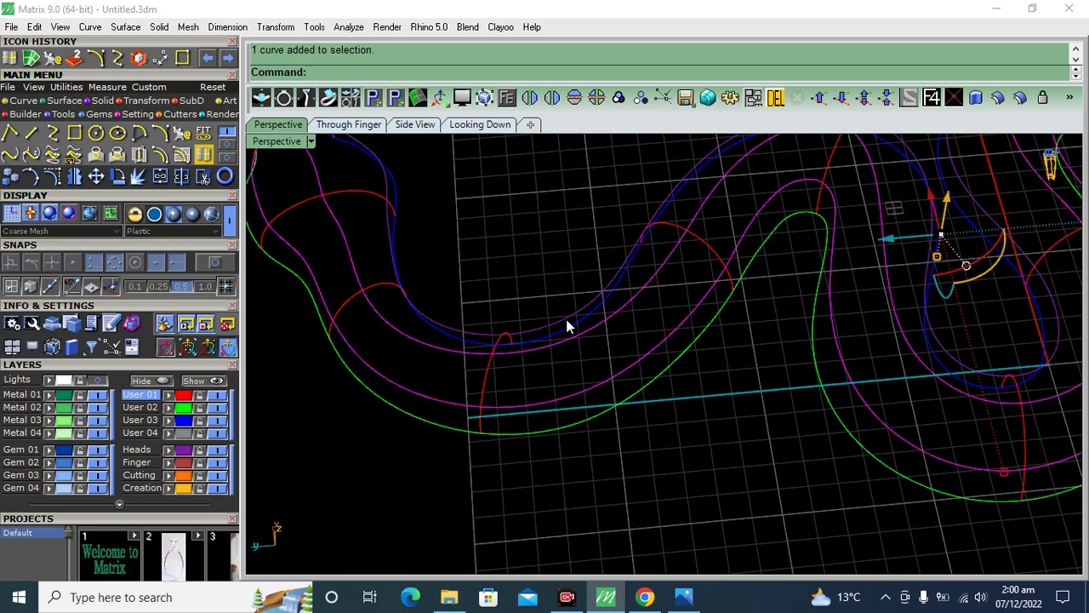
scroll(587, 321, down, 5)
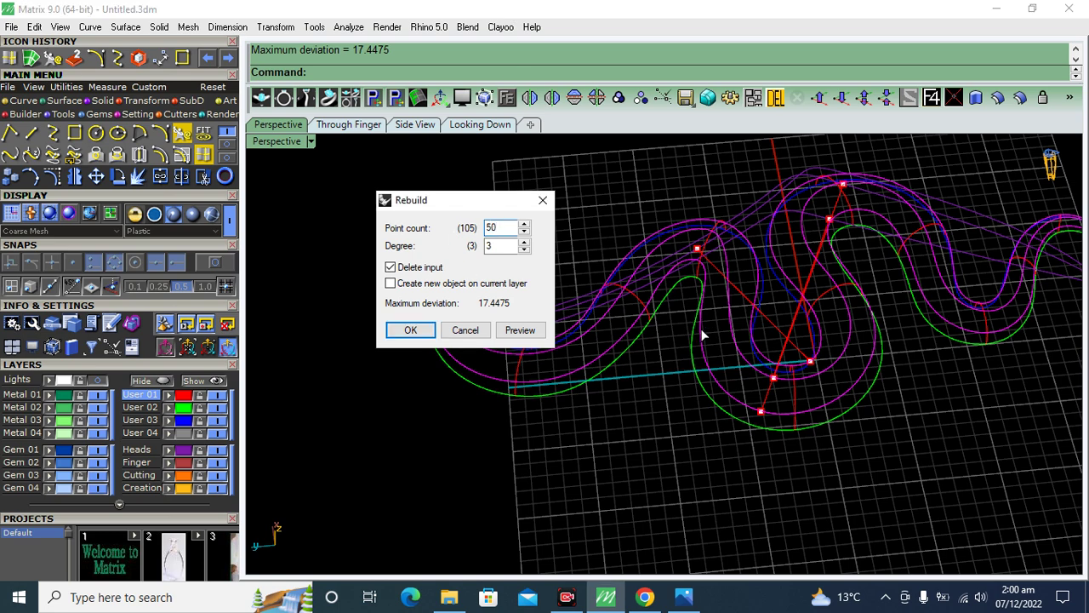
click(409, 334)
scroll(391, 423, down, 5)
Step: Create a network surface from all twenty rebuilt curves and assign it to green Metal 01
drag(729, 213, 561, 316)
key(Return)
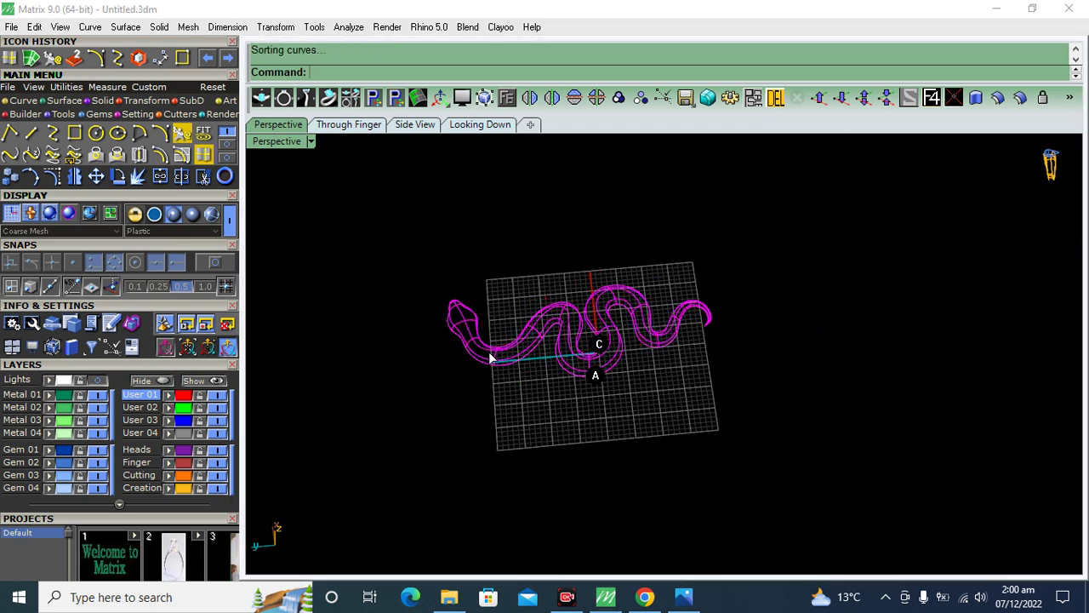
click(249, 290)
click(259, 408)
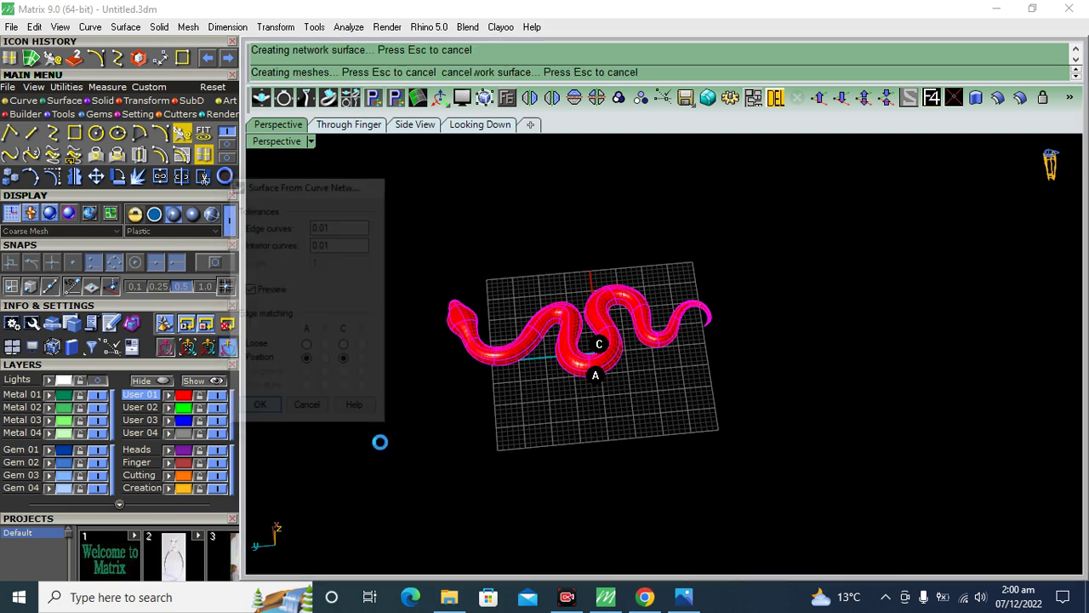
scroll(540, 336, up, 5)
click(531, 344)
click(48, 396)
Step: Recentre and zoom the view, then pick the centerline at the snake's head
scroll(451, 396, down, 5)
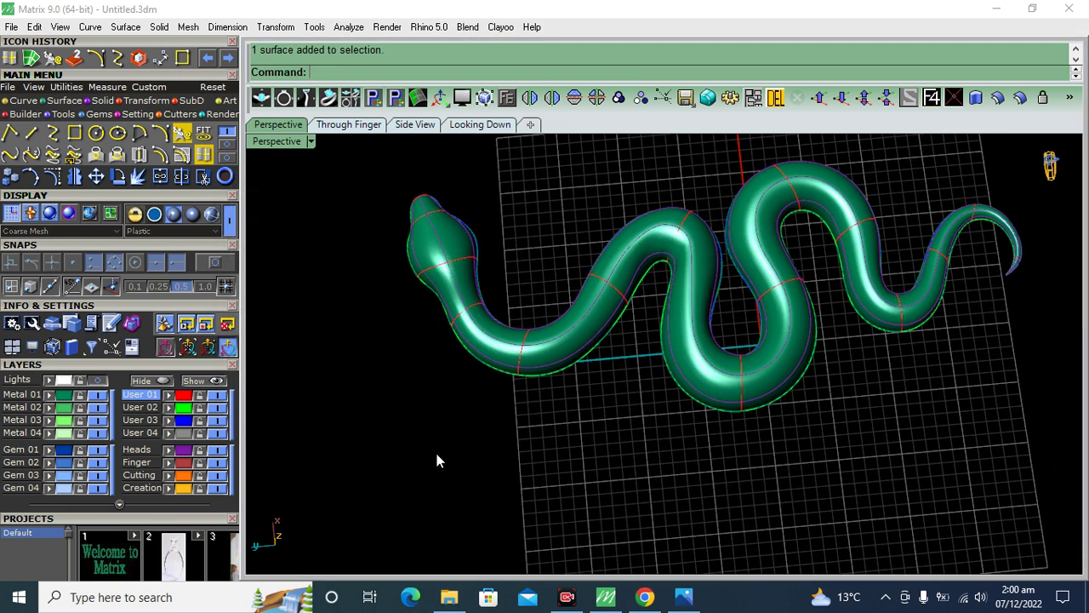
shift+right_drag(531, 277, 571, 300)
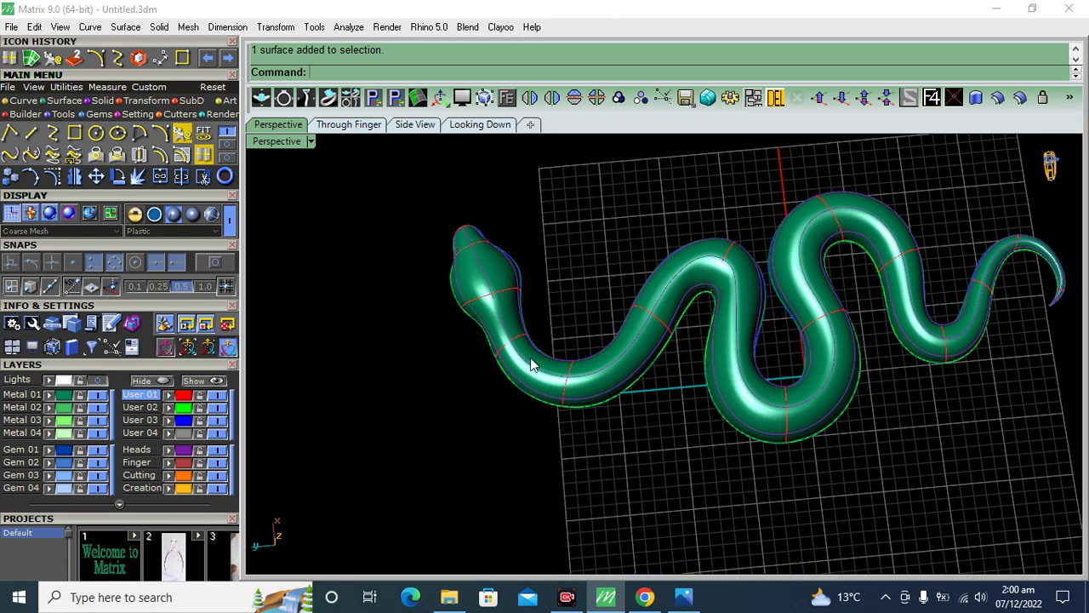
scroll(519, 354, up, 2)
scroll(502, 336, up, 3)
click(497, 327)
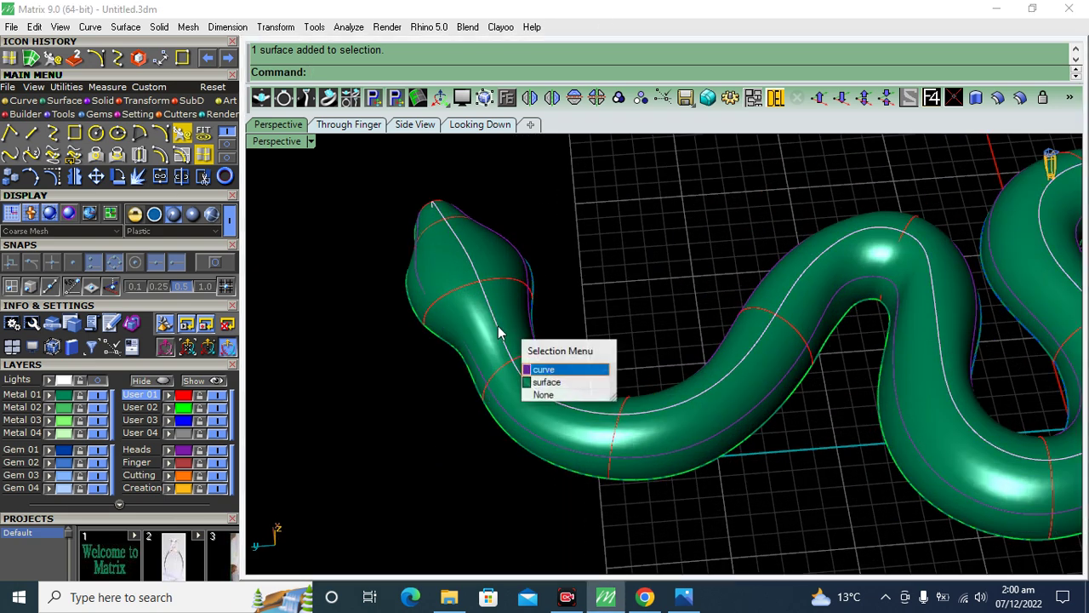
Step: Show the centerline's control points, lift two neck points, then undo the lift
click(546, 382)
right_drag(546, 382, 538, 314)
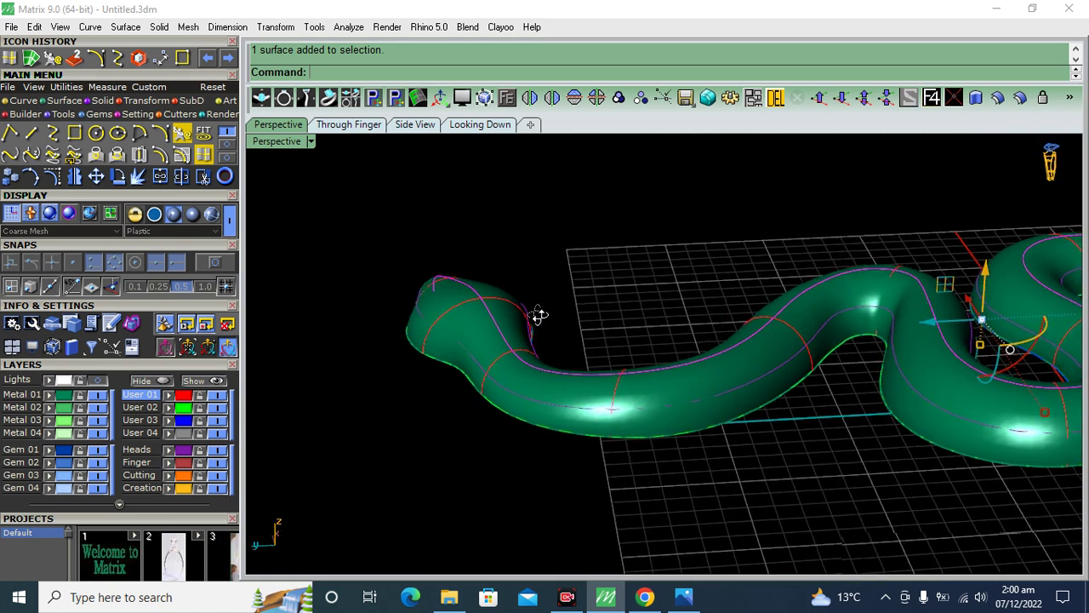
click(53, 176)
scroll(571, 379, up, 2)
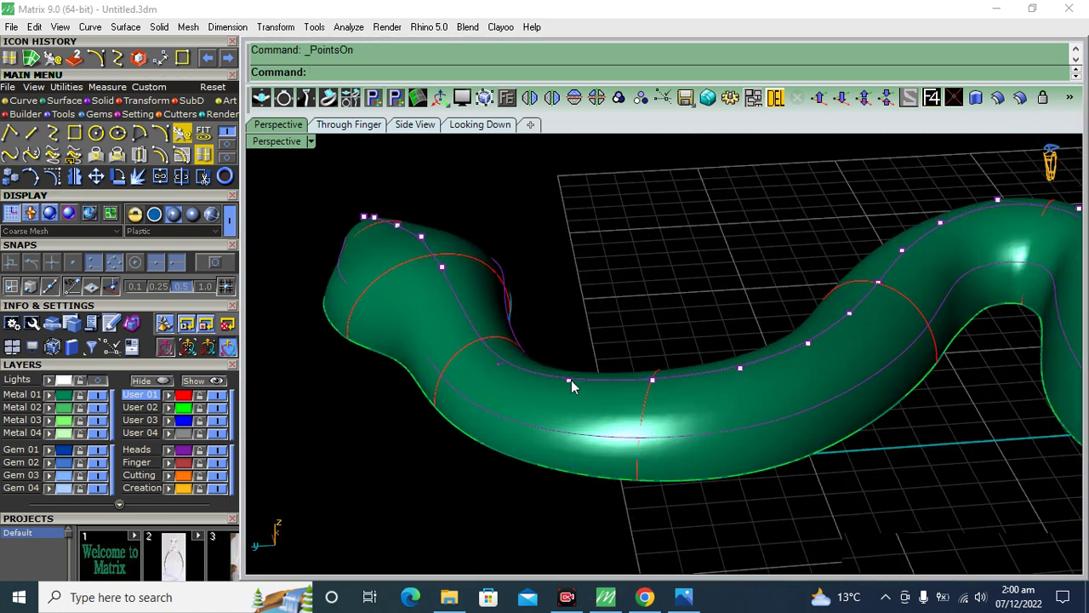
scroll(571, 379, up, 1)
click(570, 379)
click(634, 422)
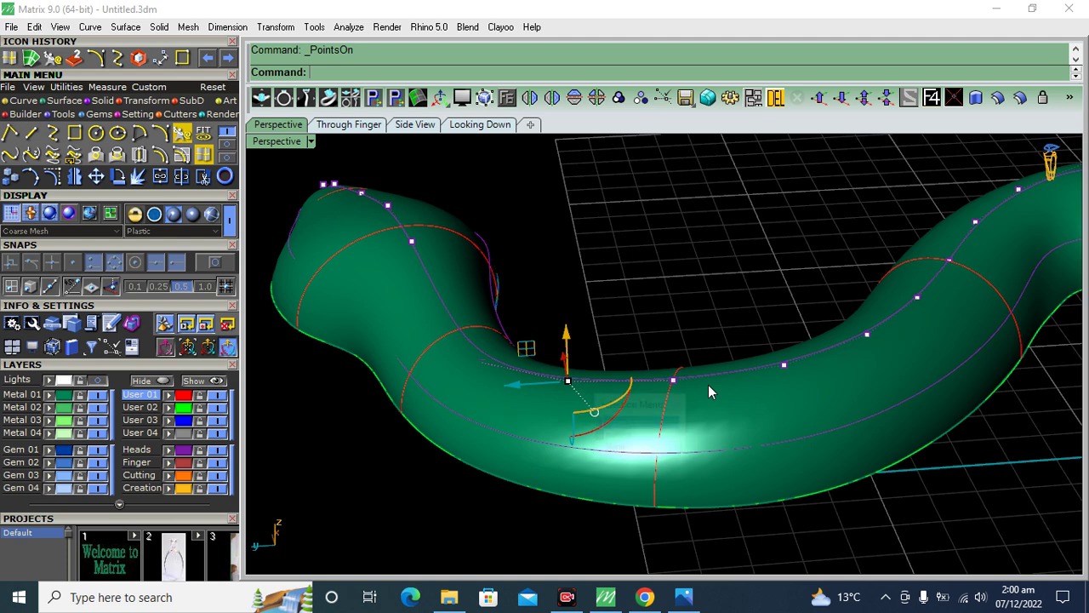
shift+click(783, 365)
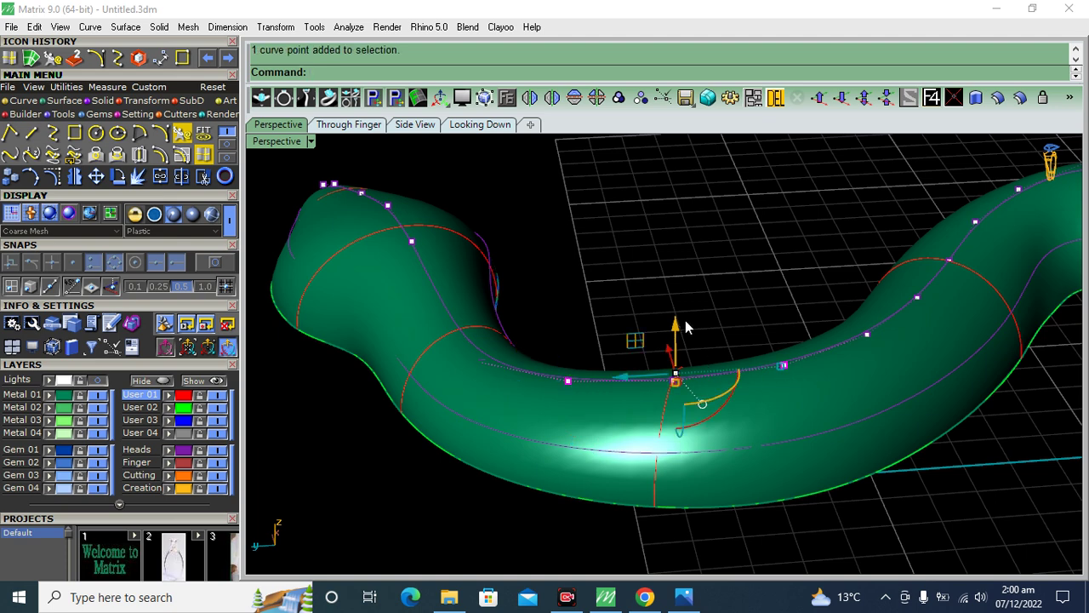
drag(687, 324, 676, 281)
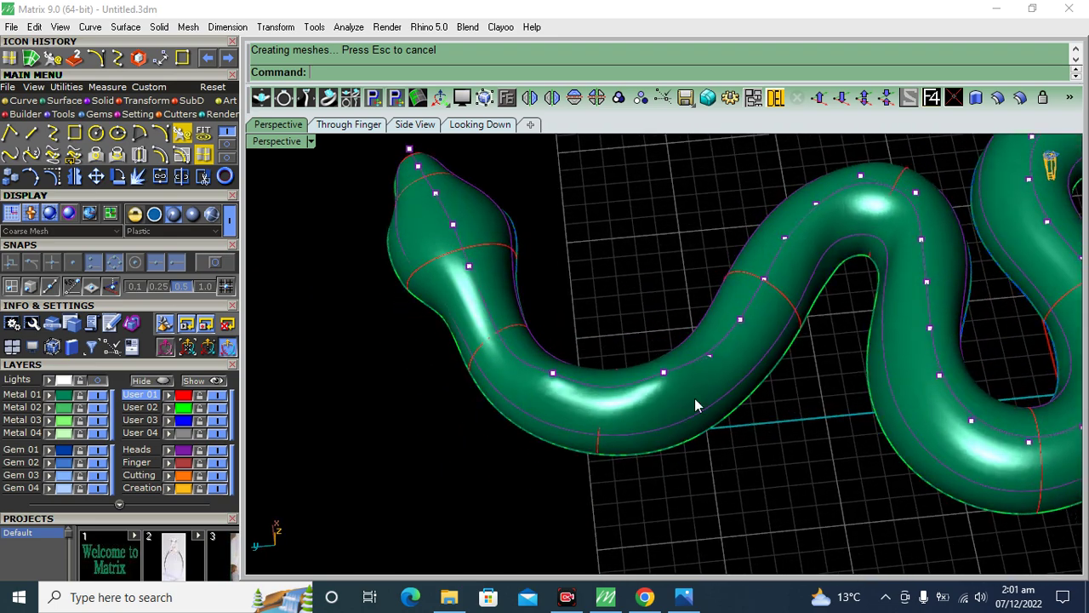
mouse_move(614, 362)
right_down()
mouse_move(616, 246)
mouse_move(615, 288)
right_up()
key(ctrl+z)
Step: In wireframe, lower one centerline control point, then return to shaded display
right_drag(573, 326, 509, 320)
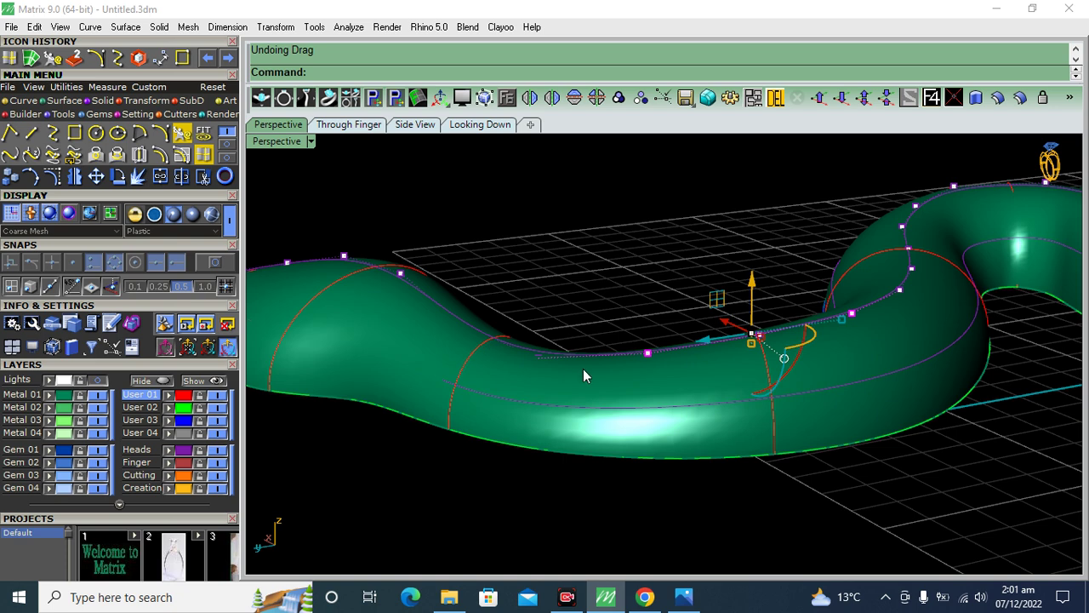
click(229, 222)
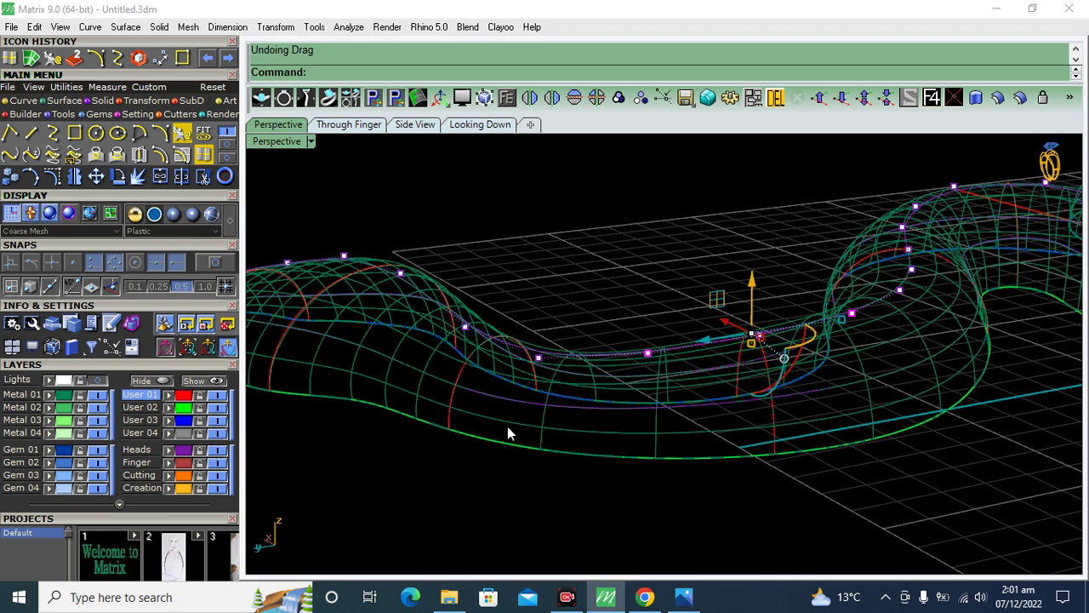
click(537, 359)
drag(539, 311, 538, 340)
click(611, 284)
click(177, 218)
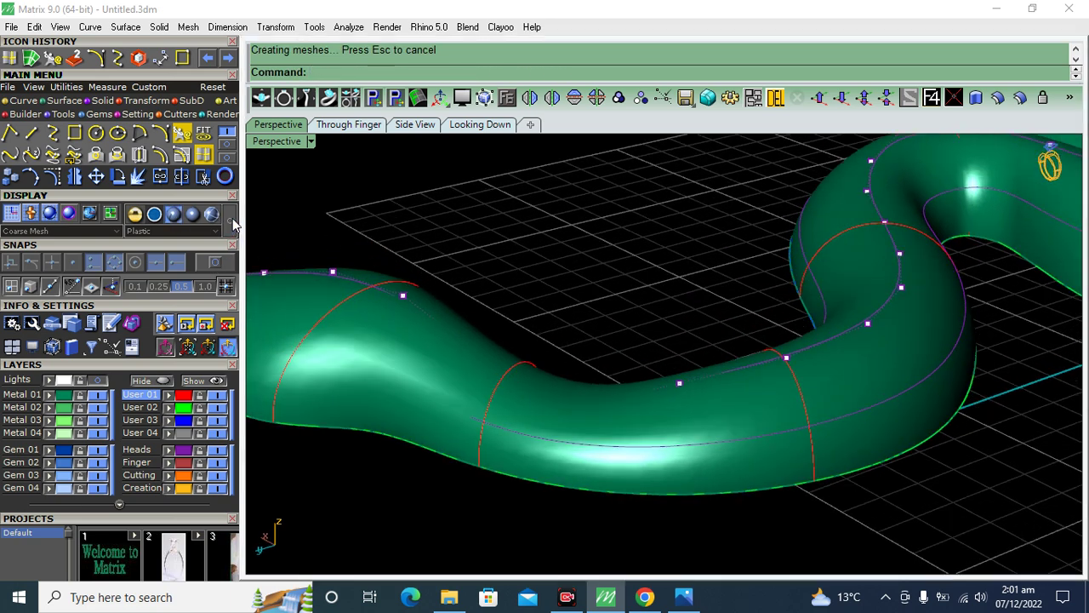
Step: Raise another centerline control point to lift the snake body near the head
scroll(600, 352, up, 3)
click(511, 355)
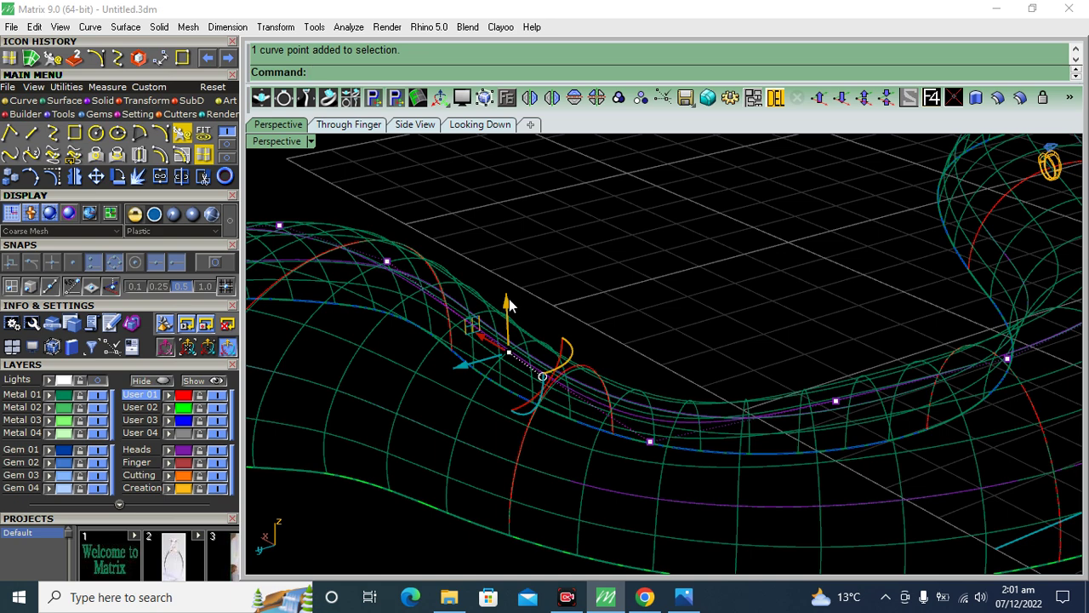
drag(509, 304, 508, 268)
click(671, 276)
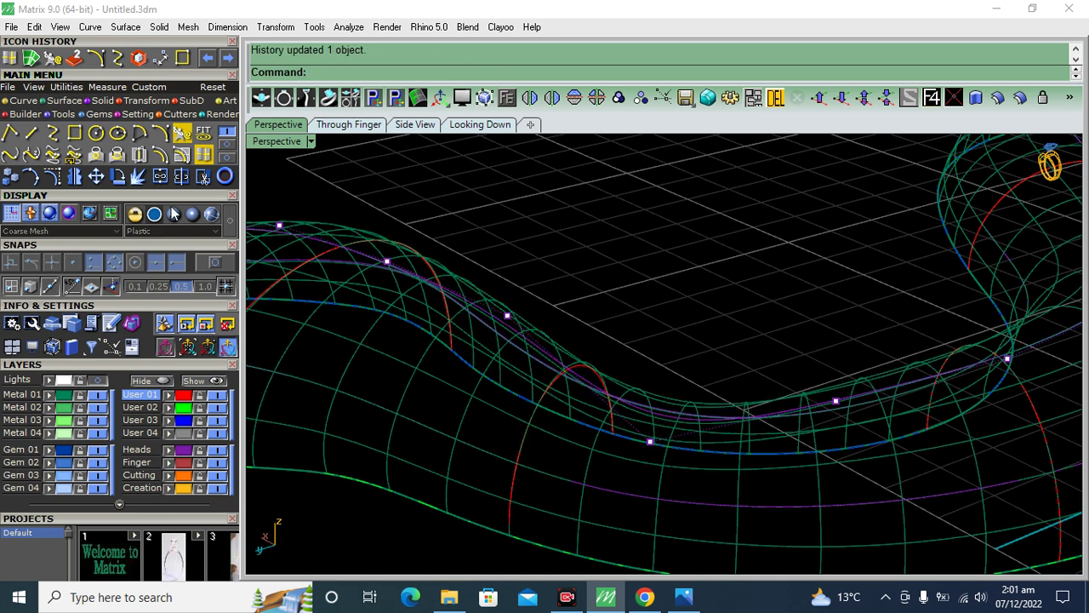
click(174, 213)
scroll(880, 363, down, 5)
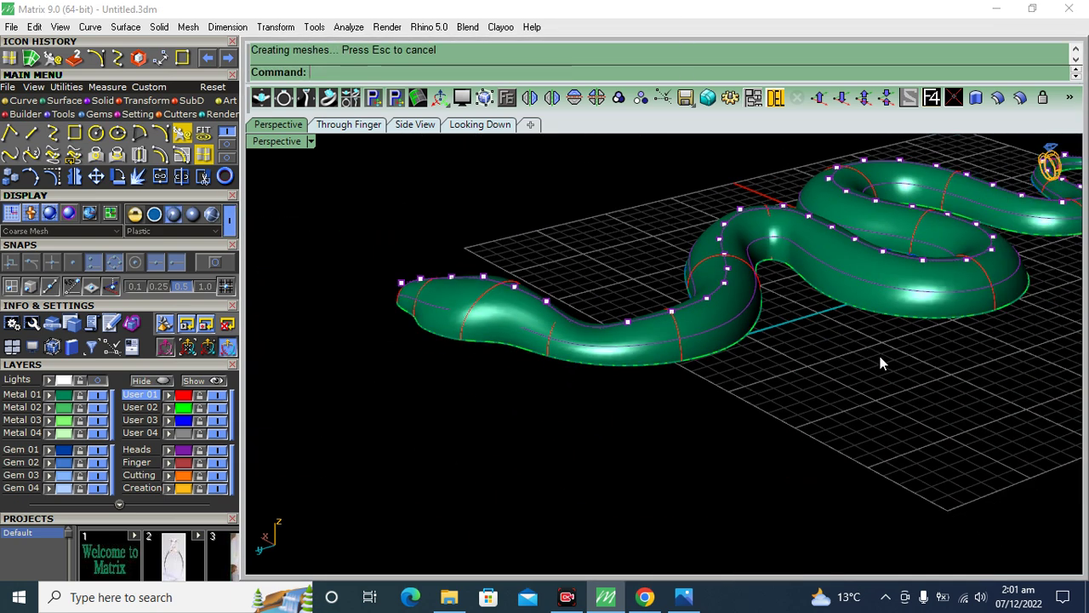
Step: Try raising two more centerline control points, then undo that move
right_drag(880, 363, 669, 413)
scroll(665, 311, up, 4)
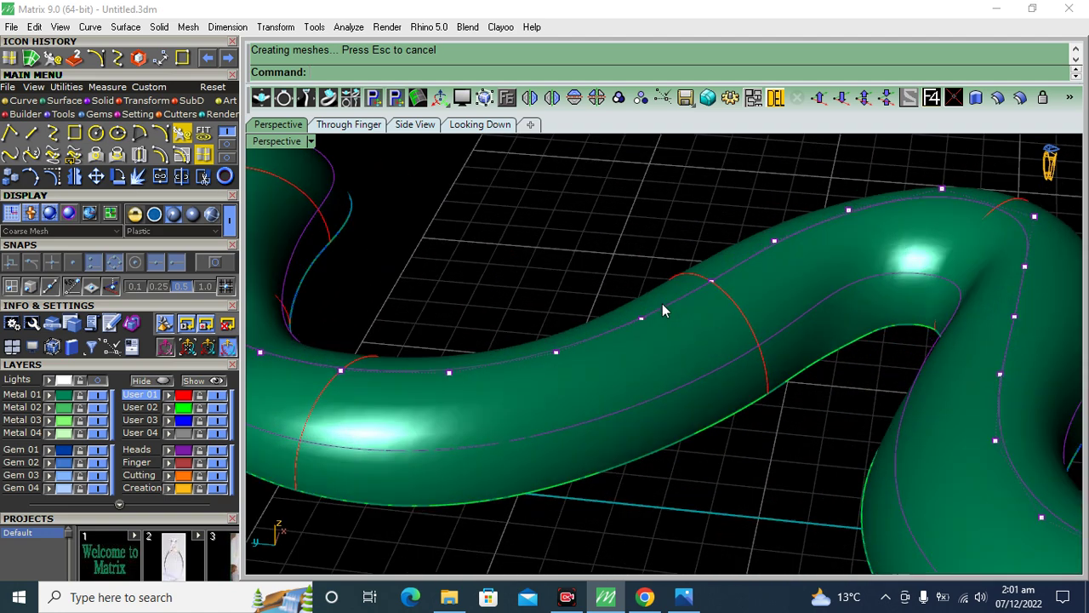
click(641, 322)
click(698, 362)
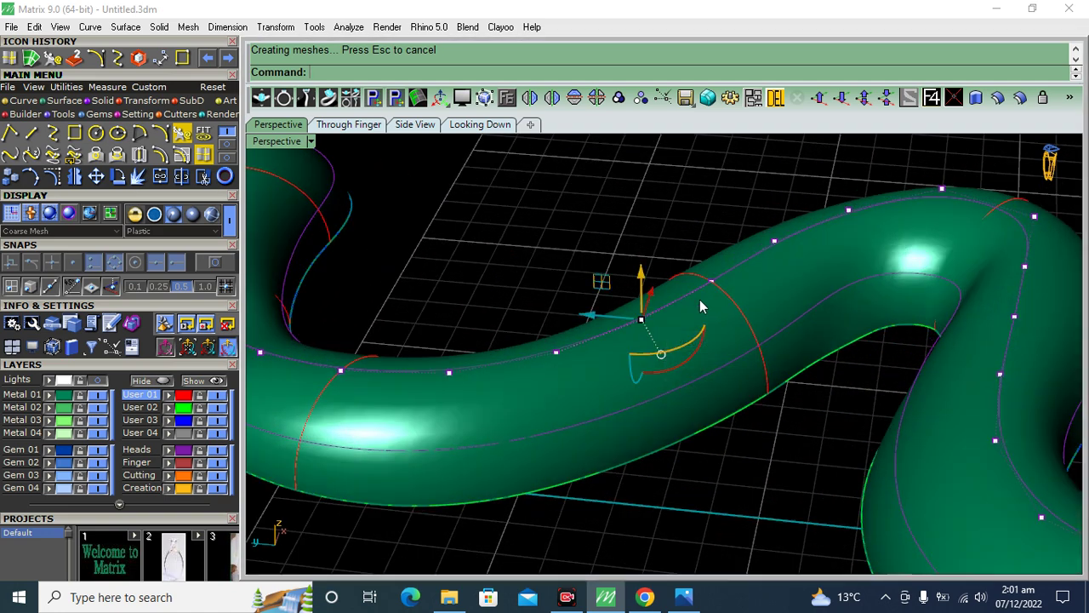
click(713, 282)
click(765, 322)
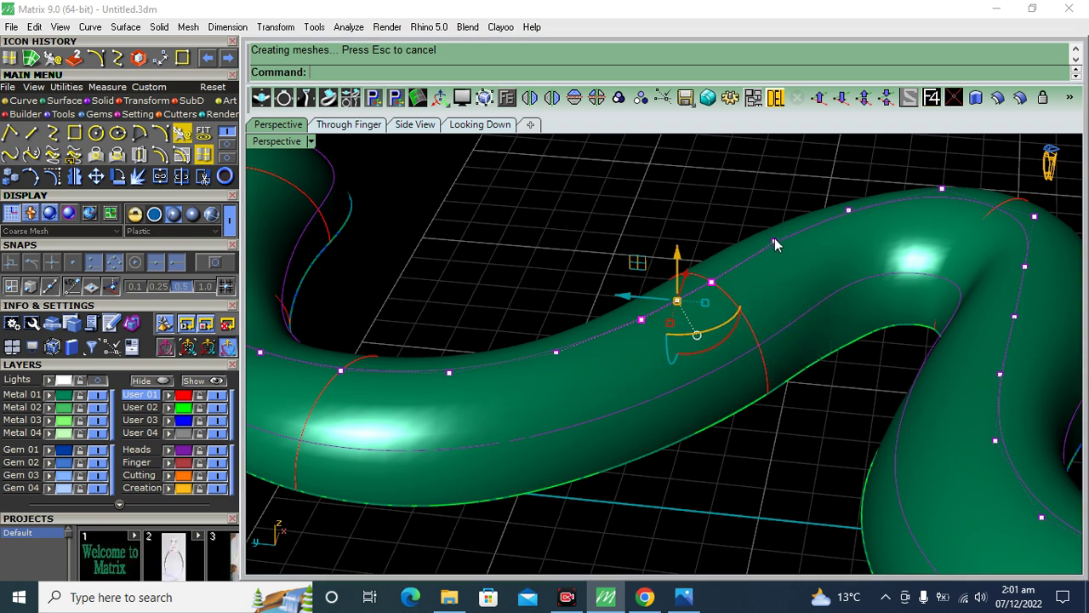
right_drag(778, 252, 691, 288)
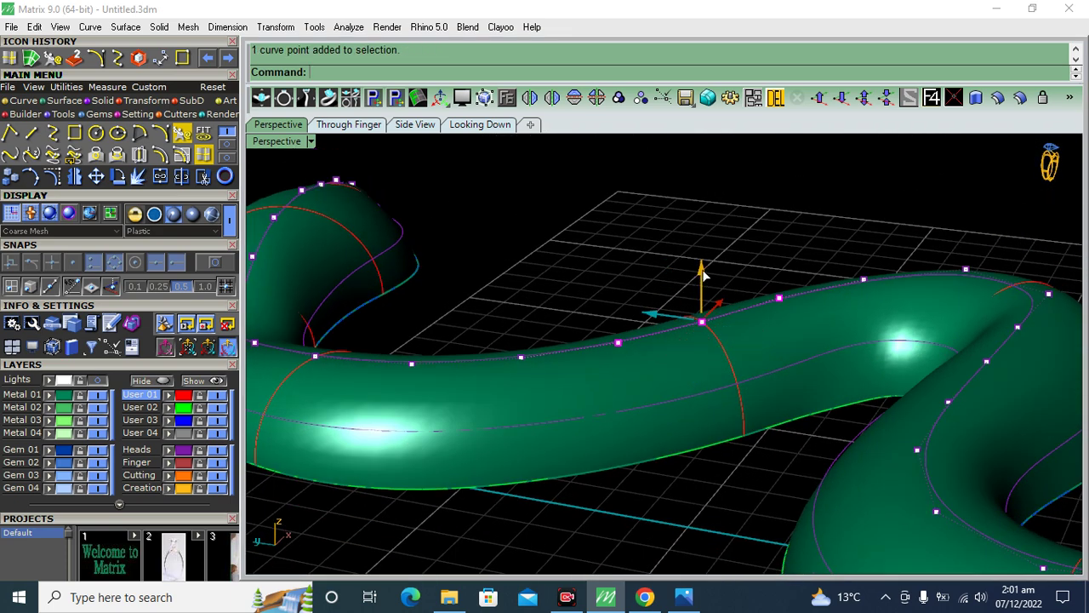
drag(703, 279, 726, 293)
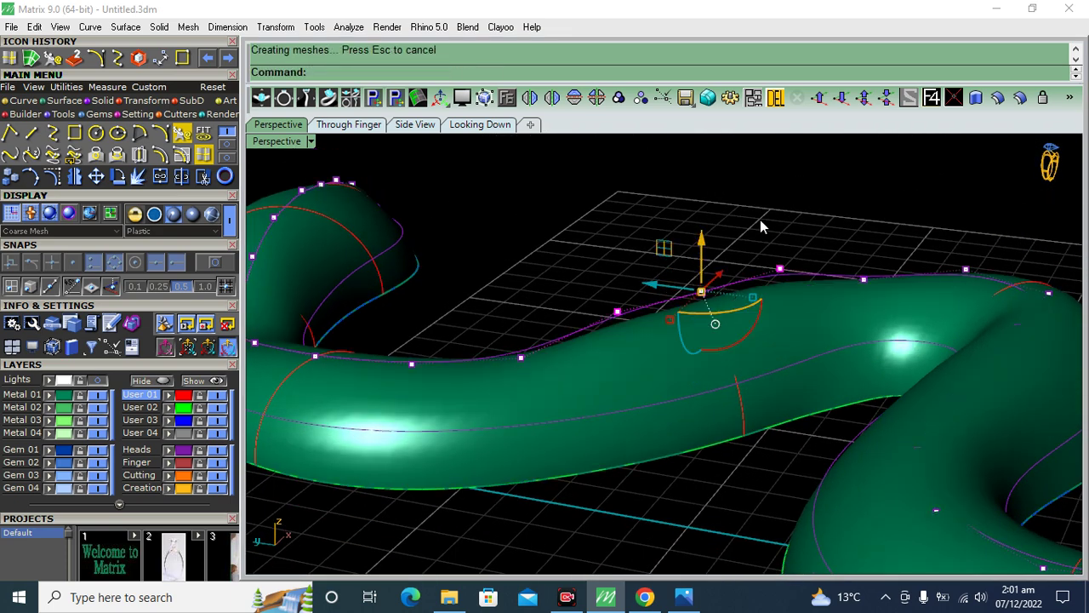
right_drag(759, 219, 627, 260)
key(ctrl+z)
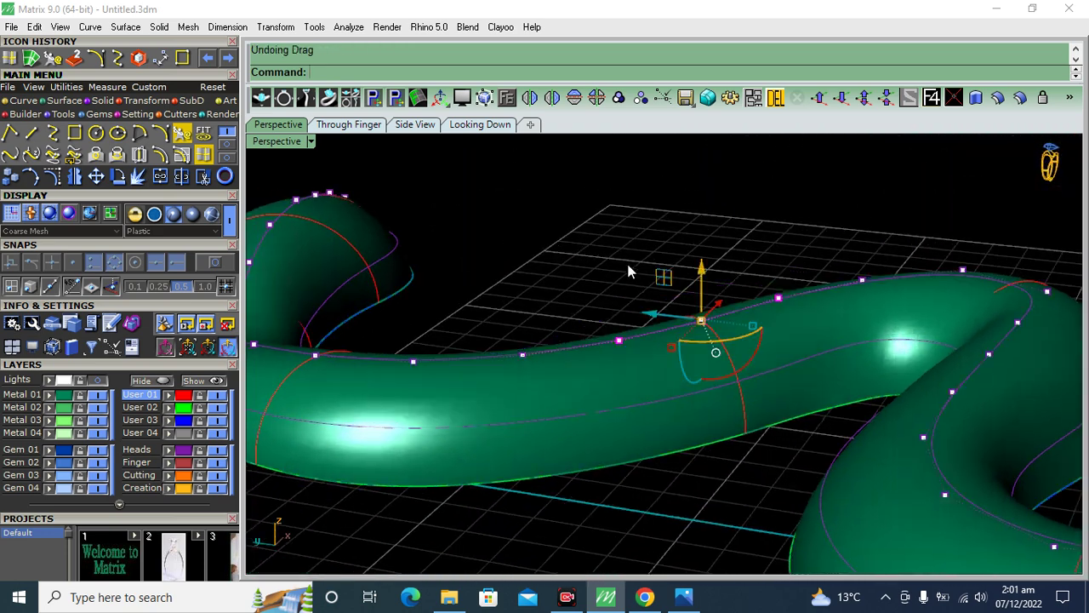
click(606, 256)
click(704, 391)
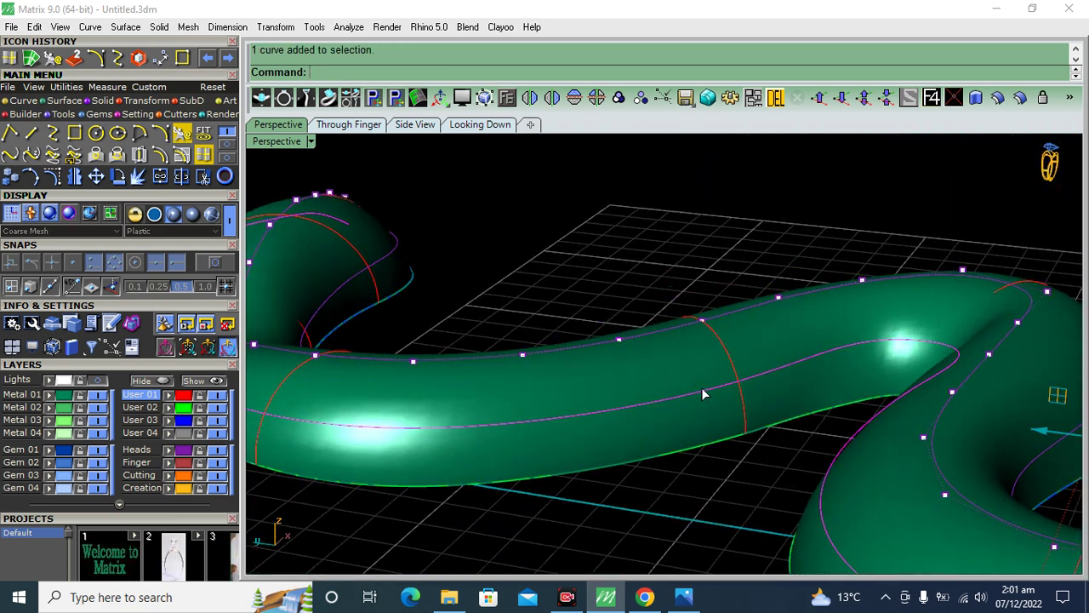
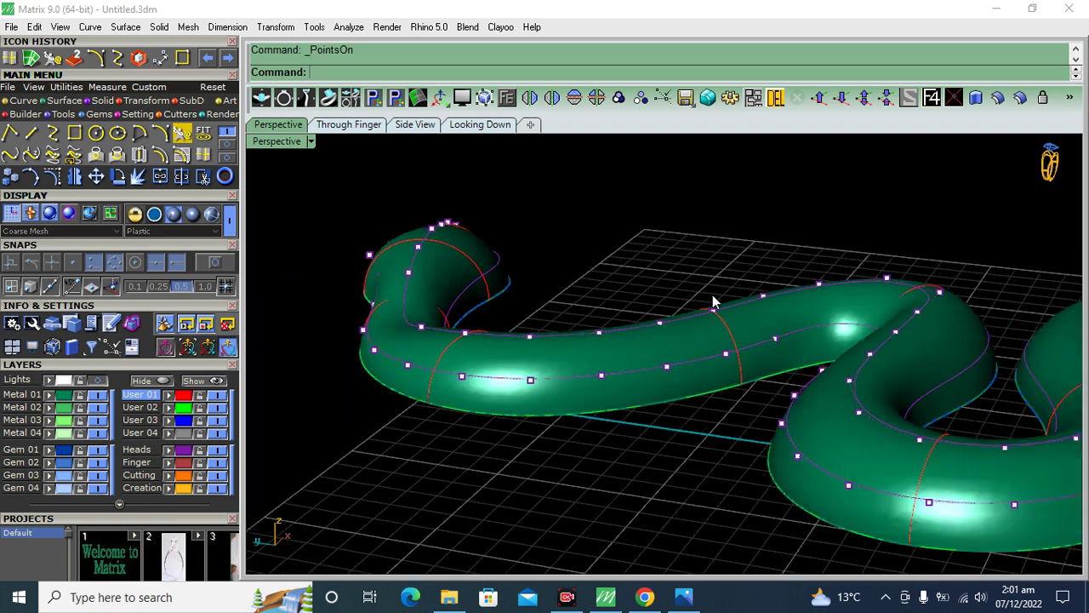
Step: Select a control point on the tube's guide curve, choosing the curve point over the surface
right_drag(703, 392, 596, 400)
click(572, 403)
click(673, 380)
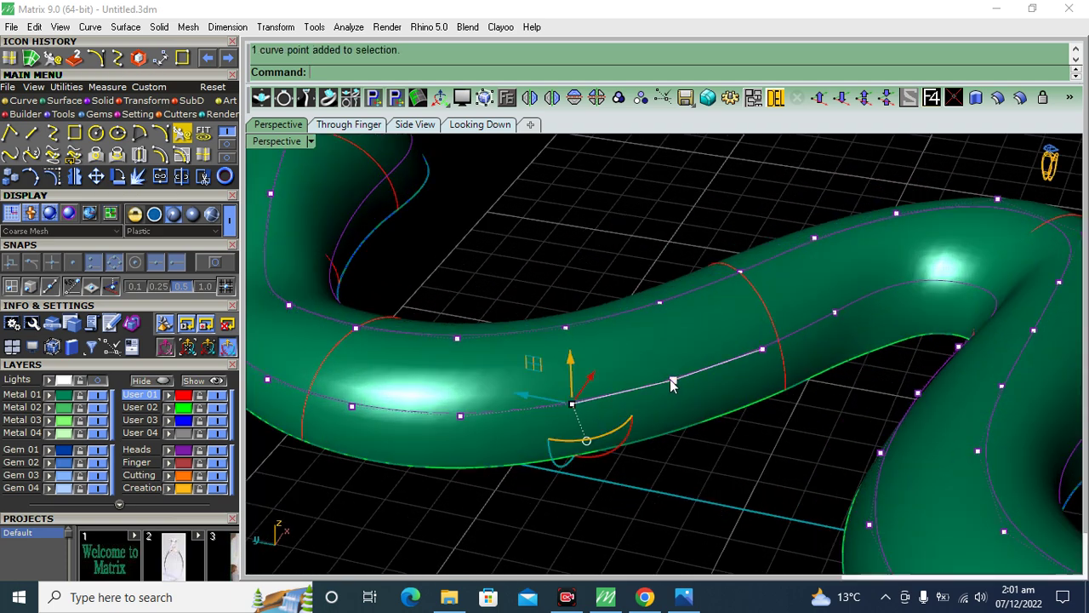
click(706, 420)
scroll(678, 386, up, 2)
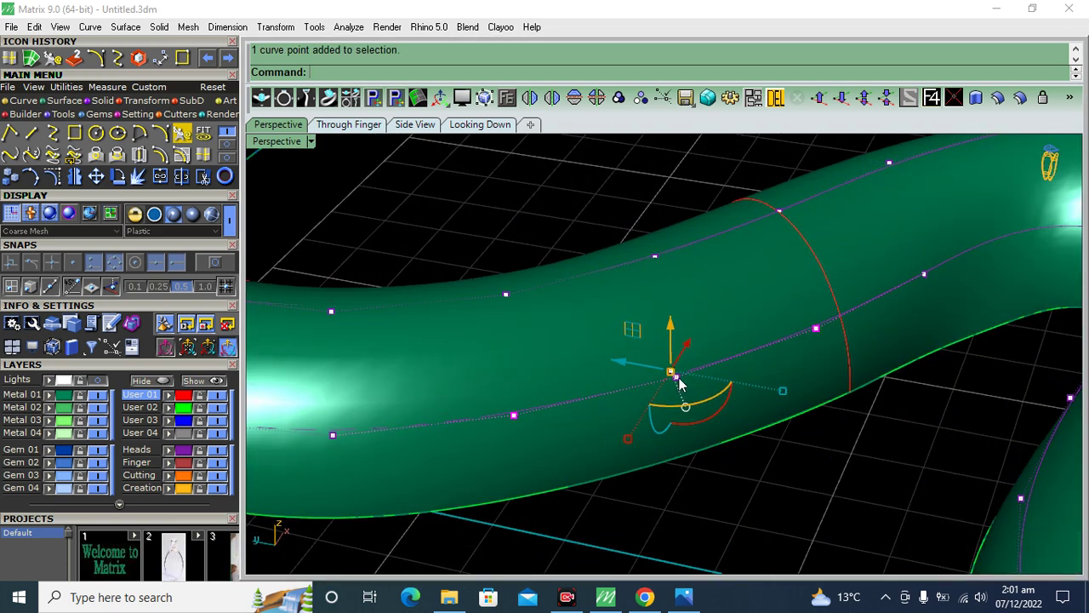
click(678, 383)
scroll(707, 400, up, 2)
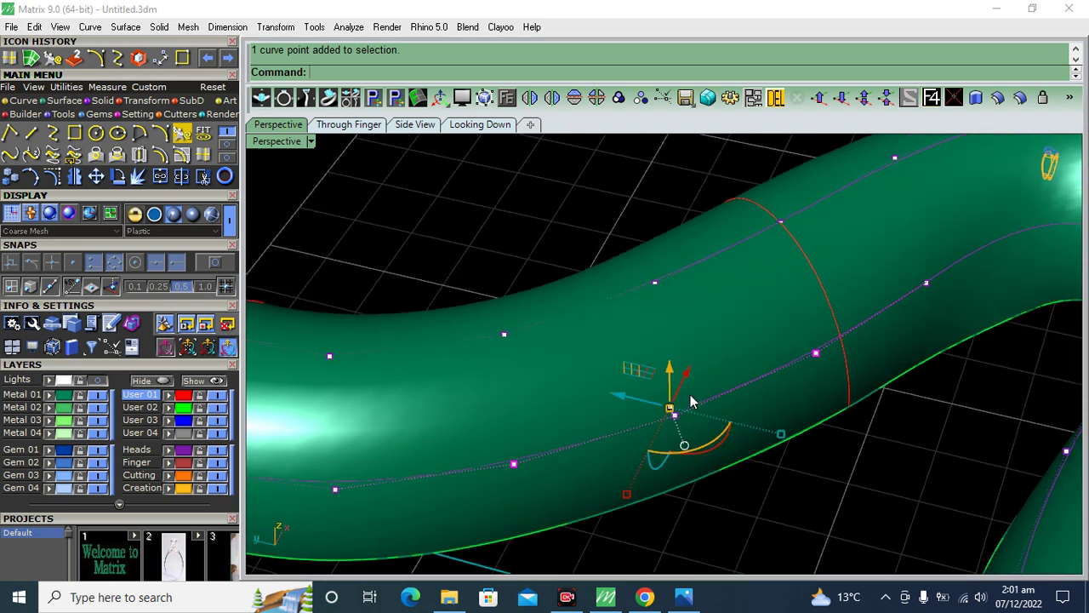
scroll(685, 408, up, 3)
scroll(683, 410, down, 2)
scroll(723, 382, down, 3)
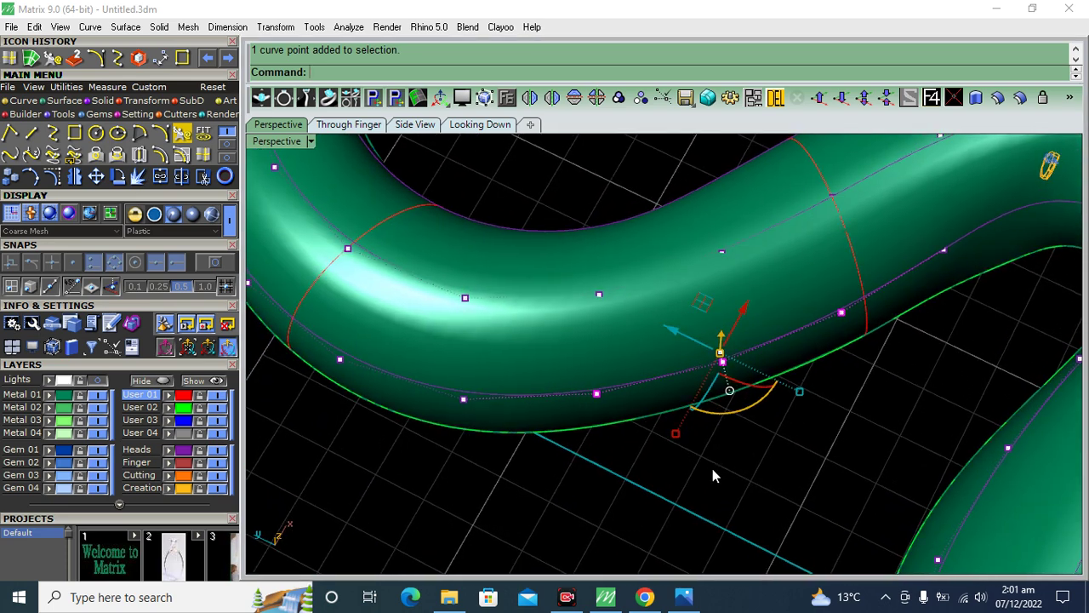
Step: Rotate the gumball at that point and drag the point to reshape the tube's bend
drag(721, 417, 739, 440)
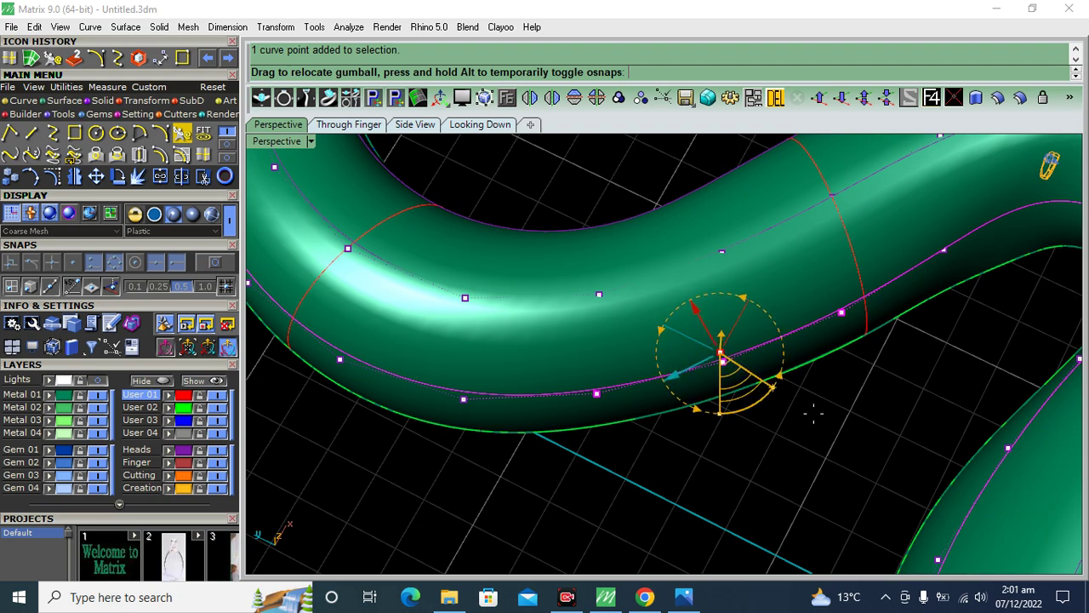
mouse_move(739, 440)
right_down()
mouse_move(781, 340)
mouse_move(742, 320)
mouse_move(750, 364)
right_up()
drag(734, 386, 775, 352)
drag(650, 365, 673, 357)
right_drag(737, 393, 741, 388)
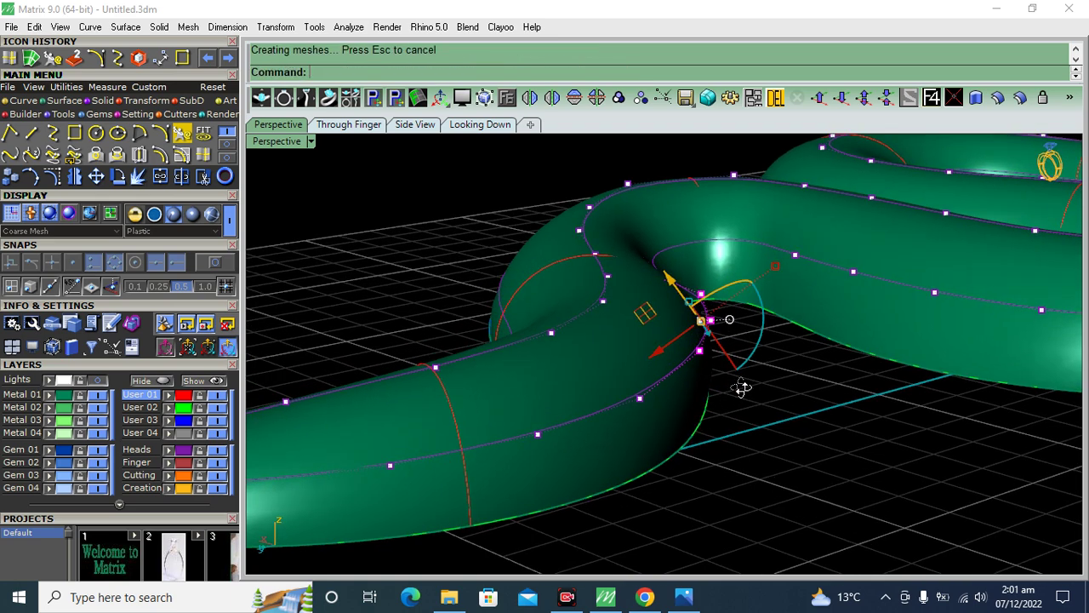
drag(669, 279, 670, 281)
mouse_move(766, 409)
right_down()
mouse_move(721, 483)
mouse_move(634, 402)
mouse_move(625, 311)
right_up()
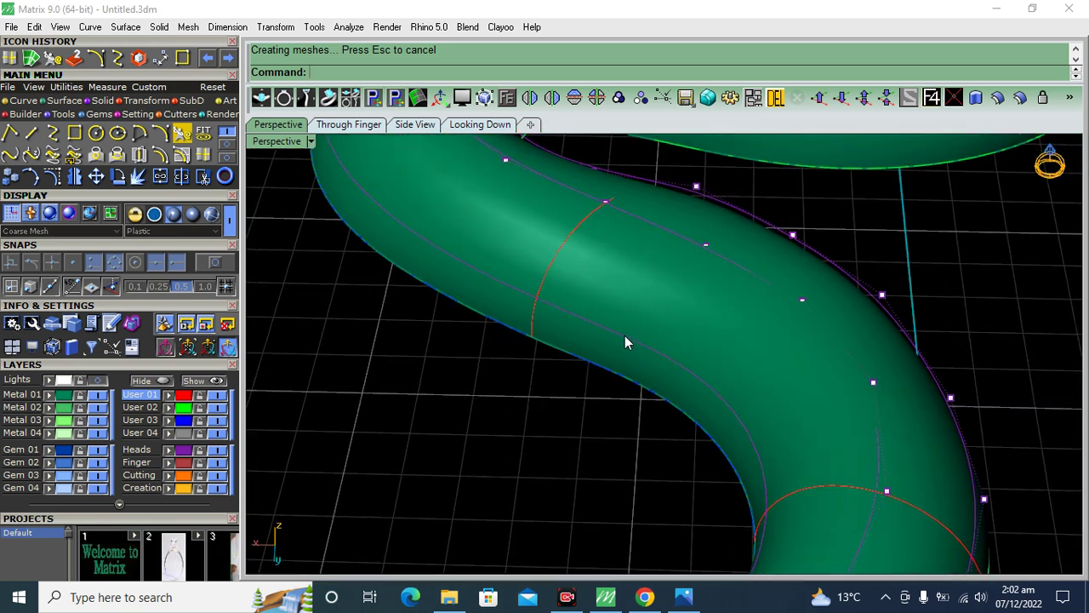
Step: Orbit out to view the whole snake from the side with the reshaped bend
click(624, 335)
click(578, 384)
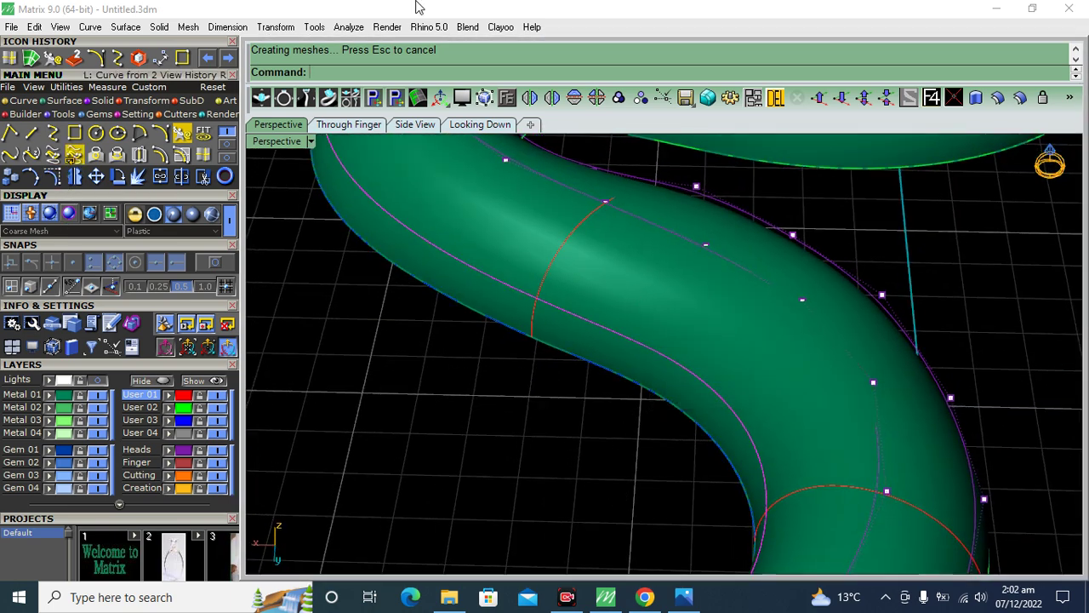
right_drag(570, 371, 660, 363)
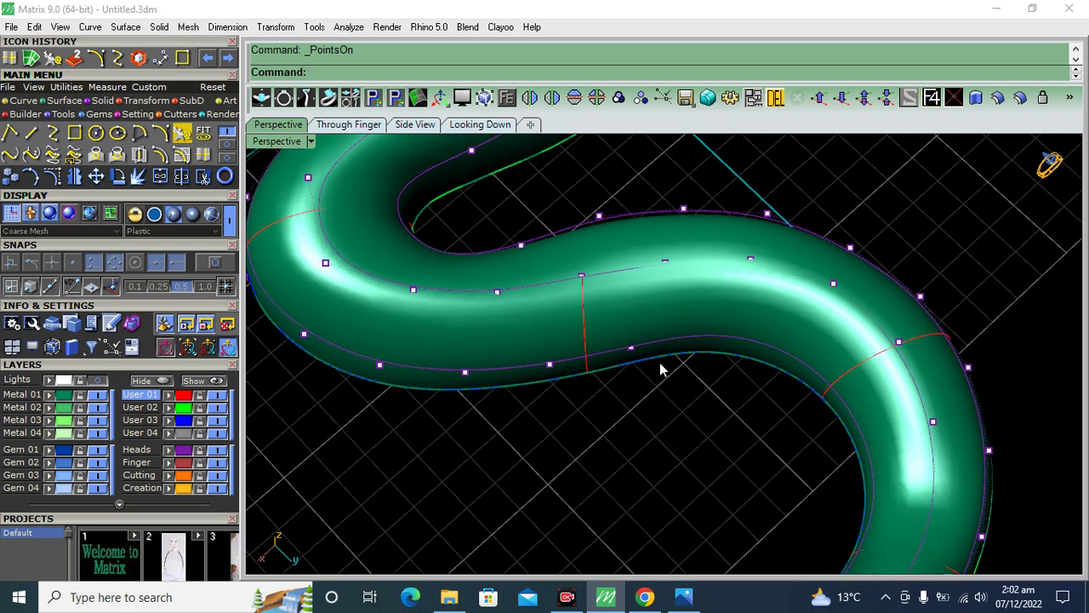
scroll(659, 362, down, 5)
mouse_move(673, 437)
right_down()
mouse_move(686, 323)
mouse_move(601, 358)
mouse_move(749, 357)
right_up()
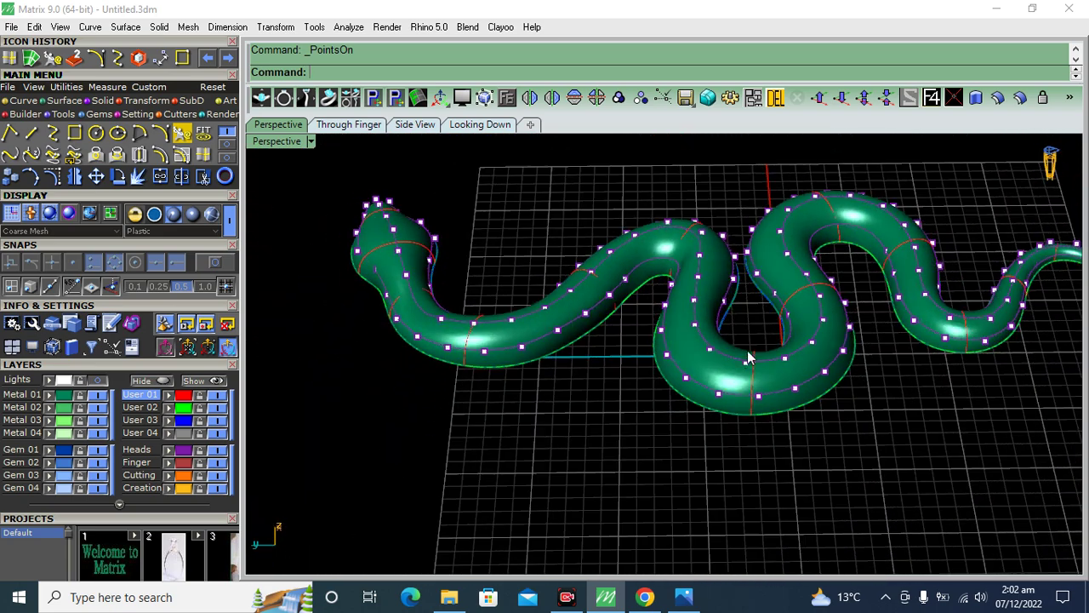
Step: Select control points on the coiled loop's rail curves
scroll(749, 357, up, 5)
click(626, 267)
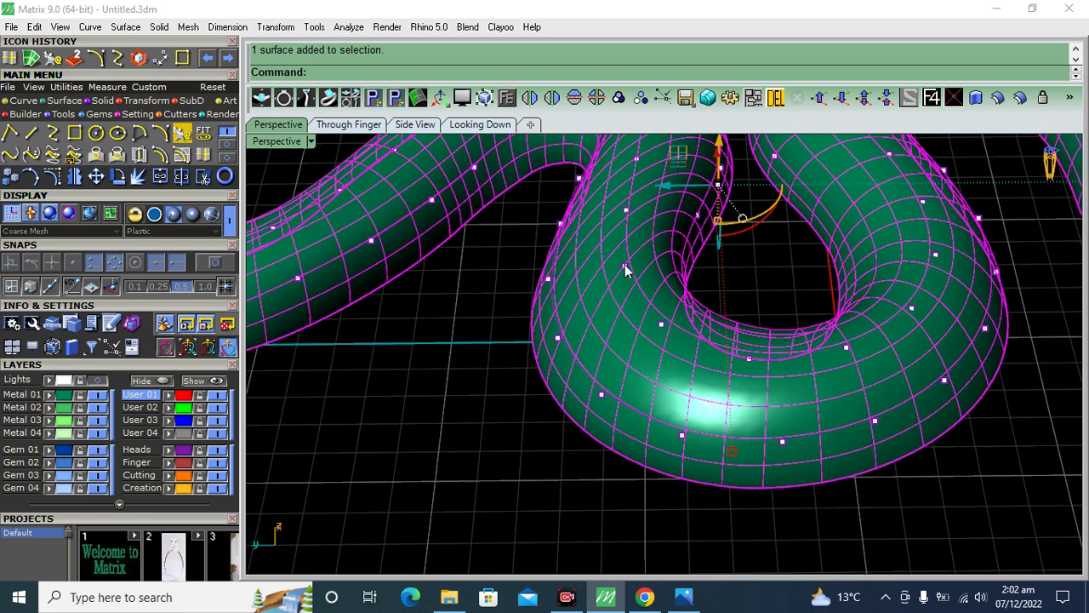
click(77, 397)
click(623, 269)
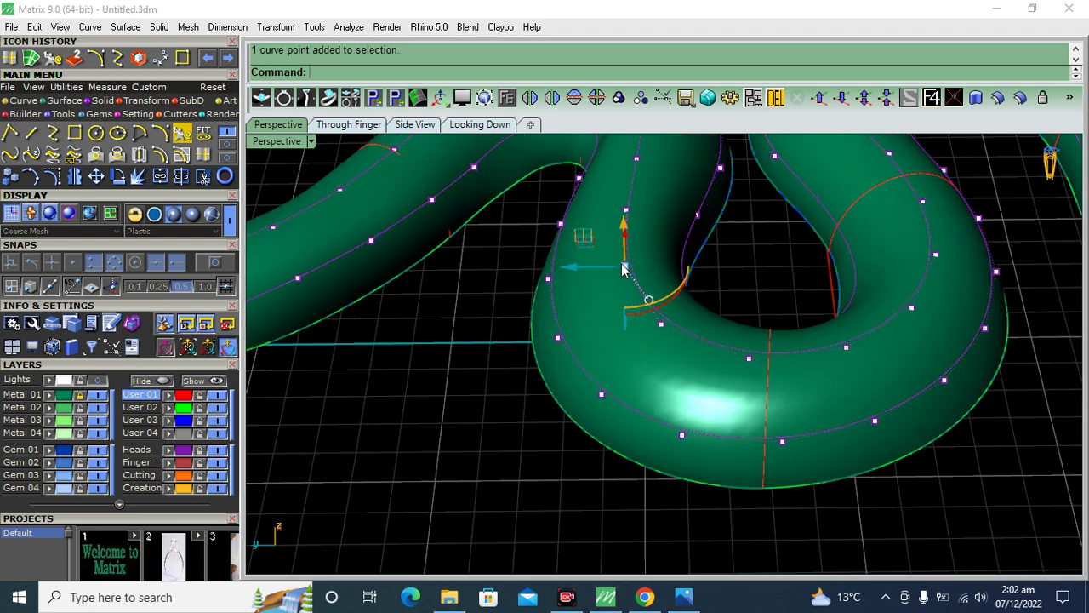
click(913, 309)
scroll(776, 276, down, 4)
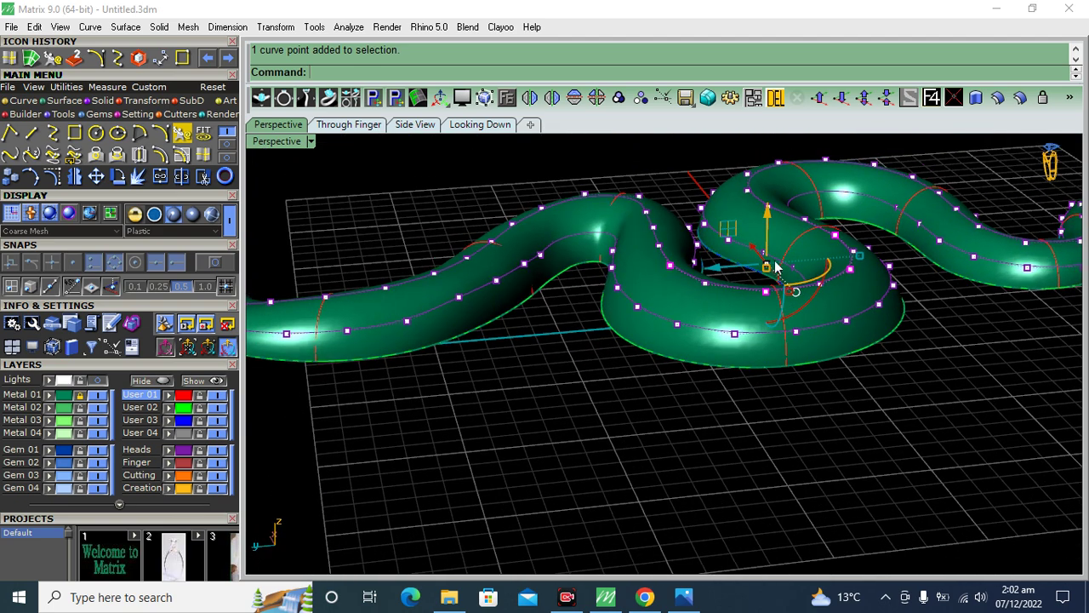
scroll(752, 310, up, 2)
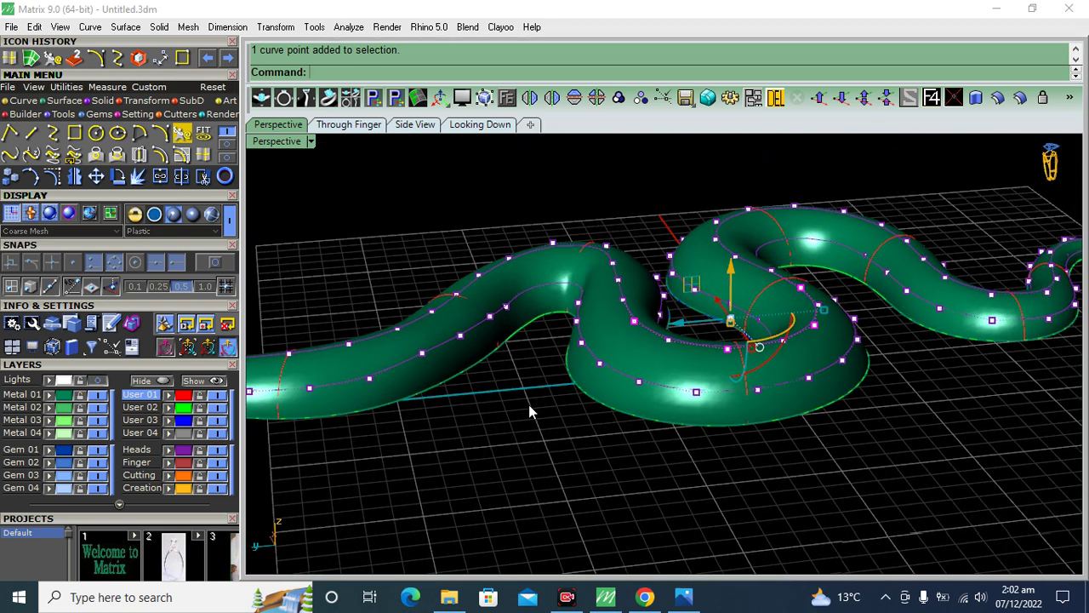
scroll(753, 309, up, 2)
Step: Drag the selected points with the gumball to reshape the loop, then clear the selection
drag(737, 290, 739, 294)
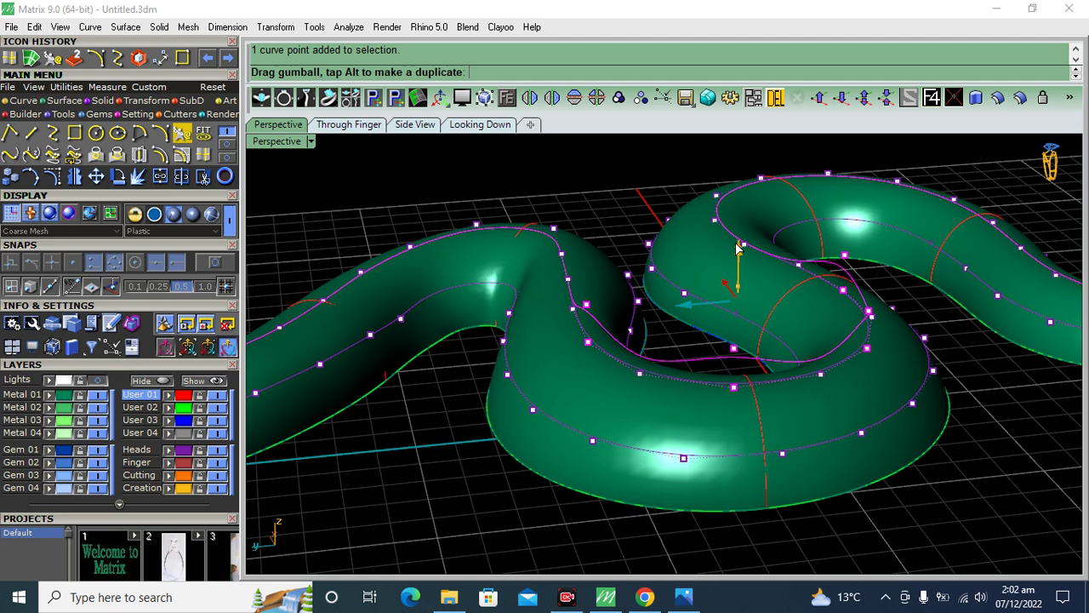
scroll(741, 290, down, 2)
scroll(741, 290, down, 2)
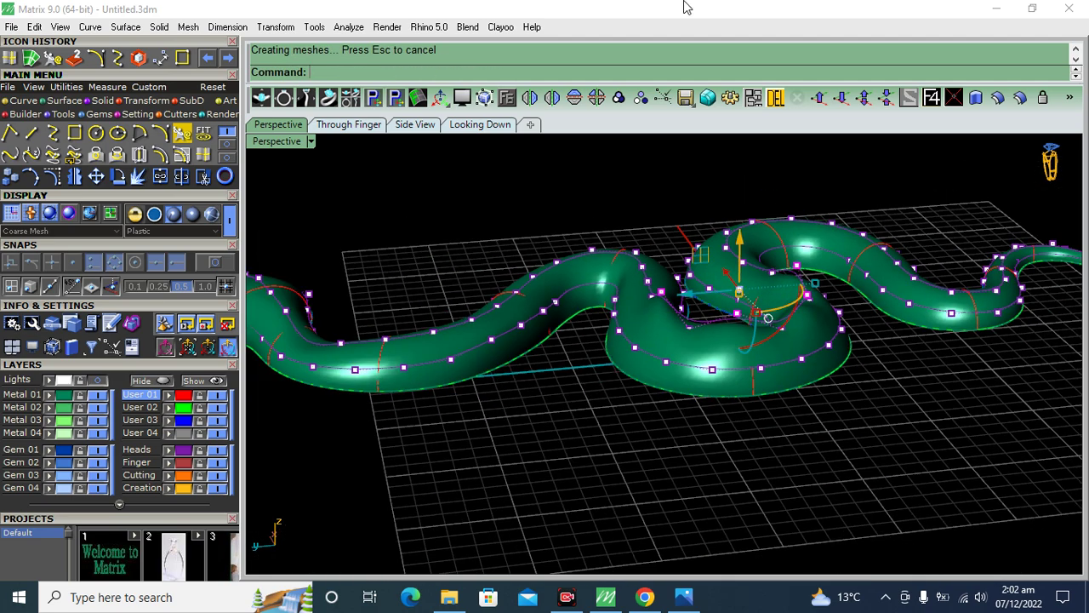
right_drag(900, 317, 773, 292)
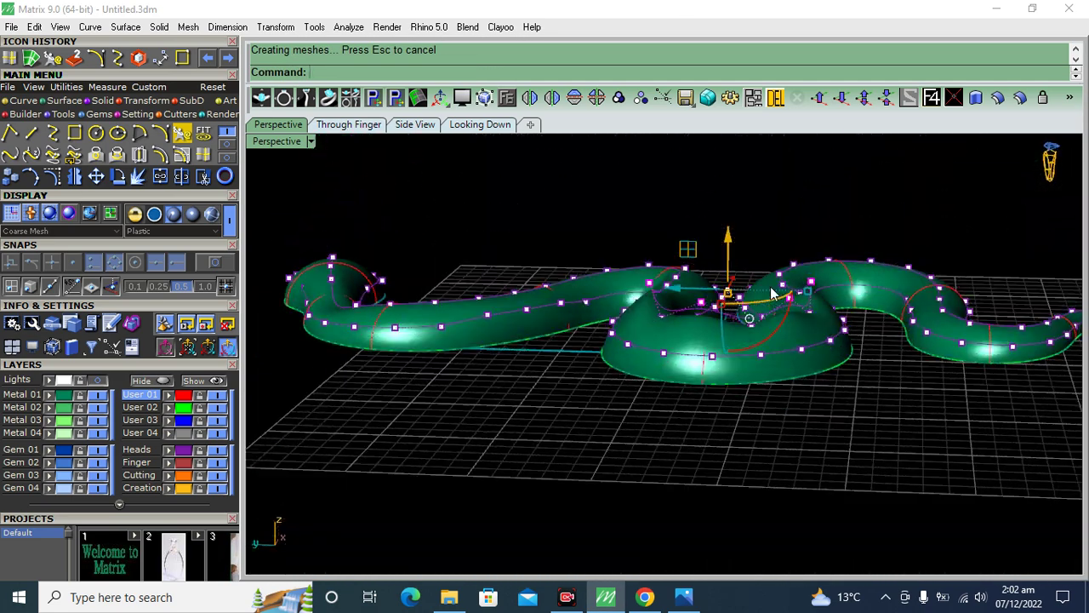
drag(735, 245, 737, 249)
mouse_move(737, 248)
right_down()
mouse_move(800, 340)
mouse_move(737, 266)
right_up()
drag(740, 228, 737, 238)
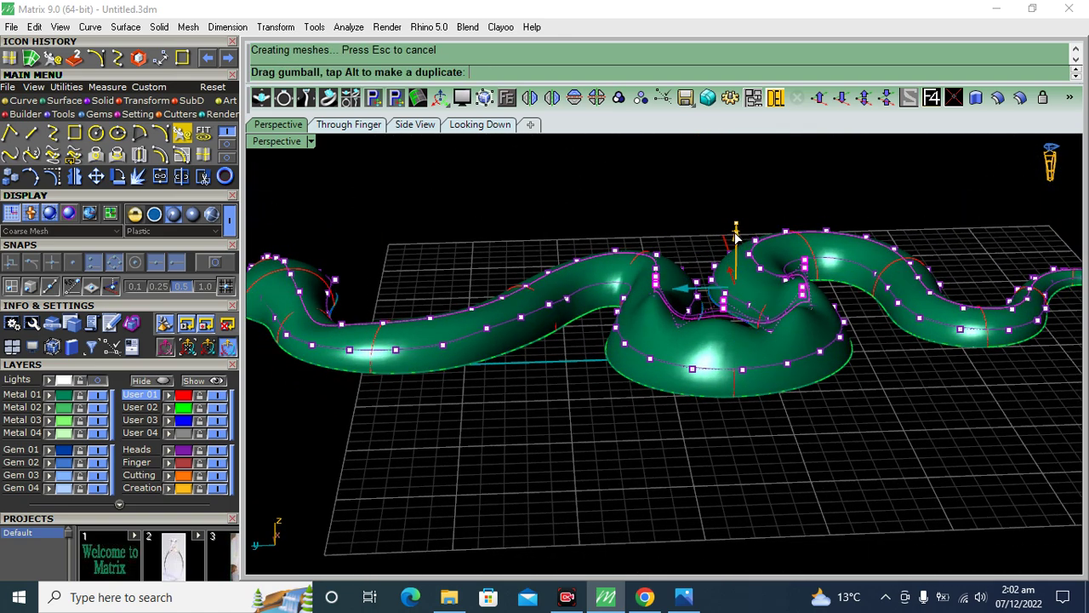
mouse_move(859, 345)
right_down()
mouse_move(878, 498)
mouse_move(739, 307)
right_up()
click(878, 491)
Step: Raise a curve point on the second coil's outer crest to lift that part of the loop
scroll(739, 306, up, 5)
click(667, 302)
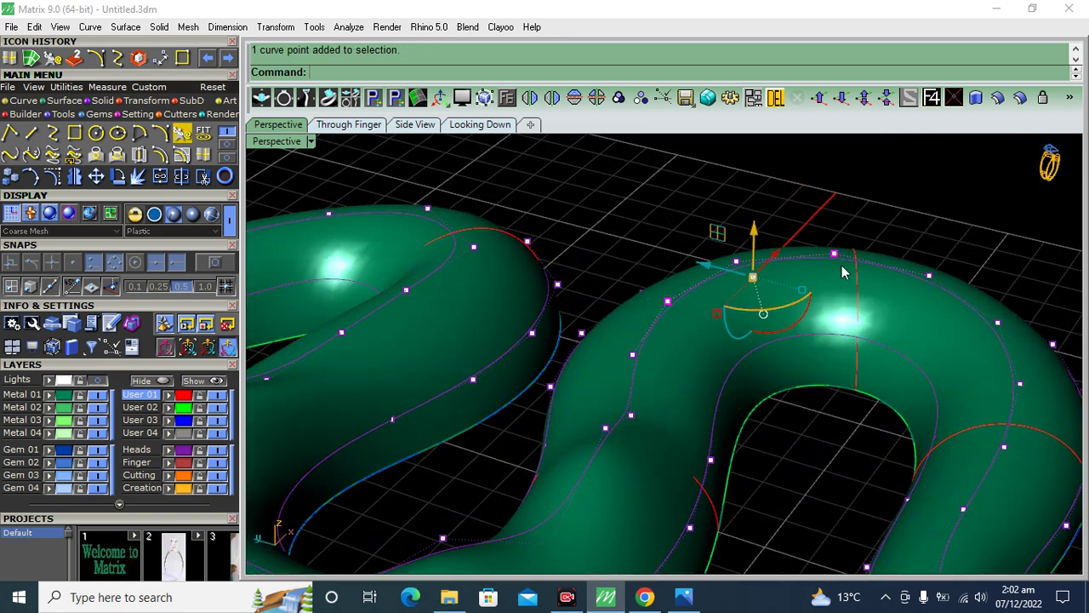
click(997, 325)
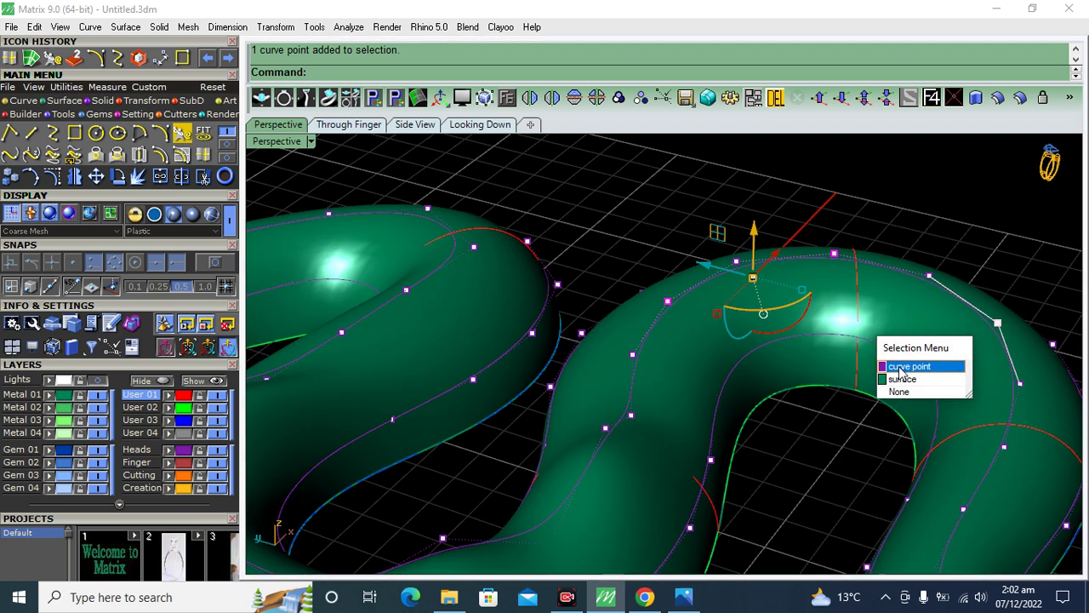
click(904, 368)
drag(847, 259, 846, 203)
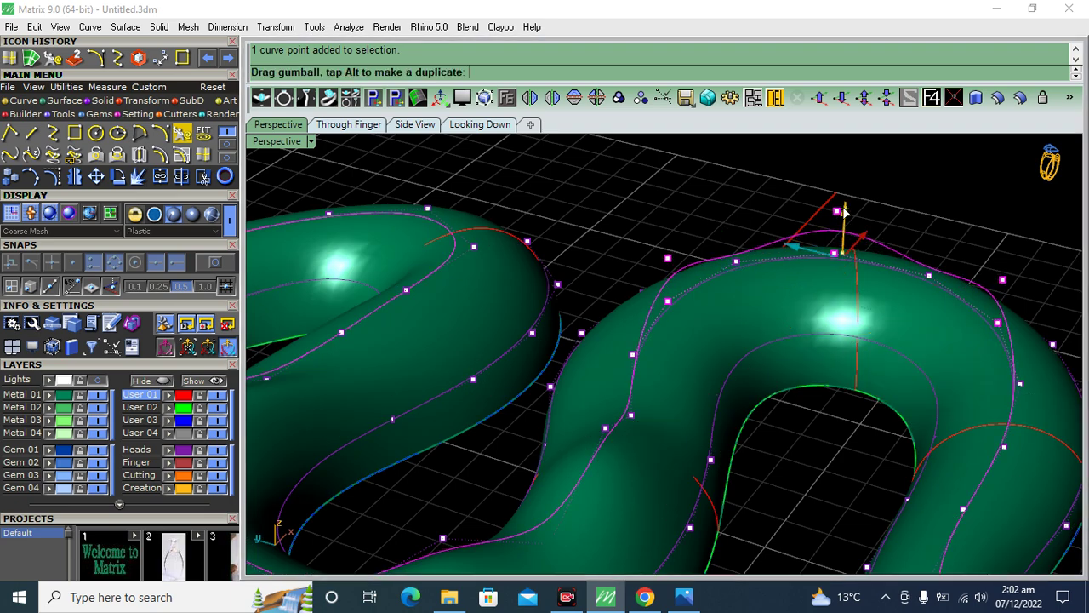
click(902, 176)
scroll(902, 177, down, 5)
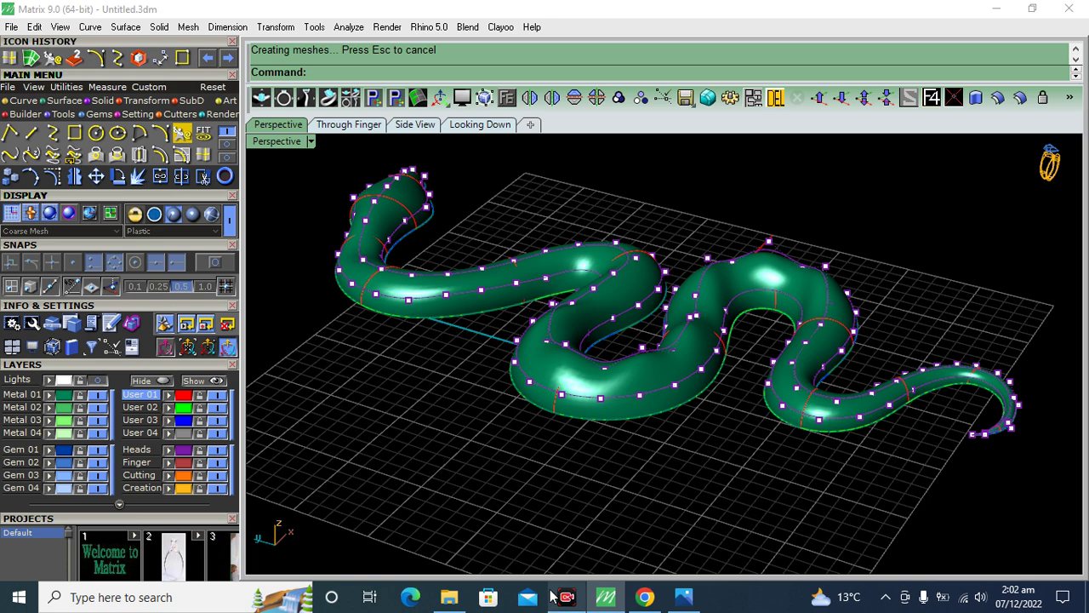
right_drag(766, 469, 763, 514)
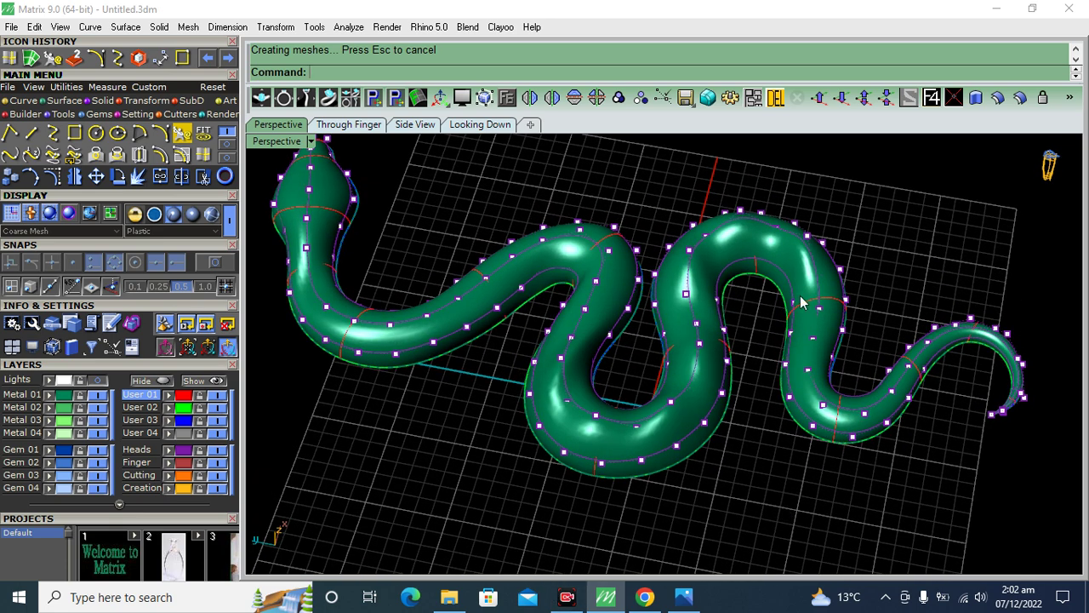
Step: Briefly preview the snake in Machine material, switch back to Plastic, and zoom toward the head
click(194, 218)
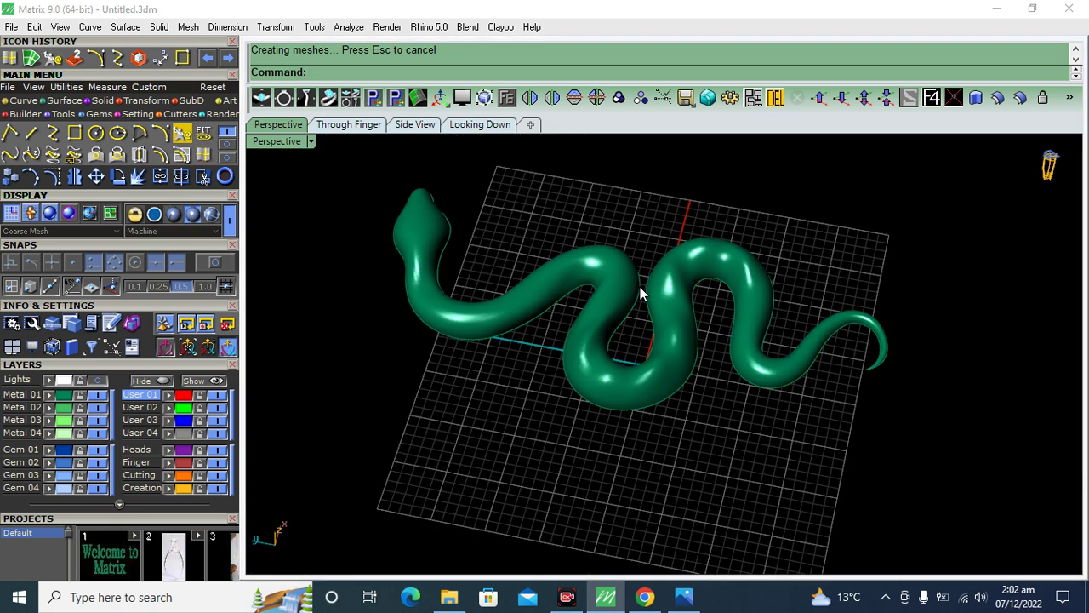
click(187, 230)
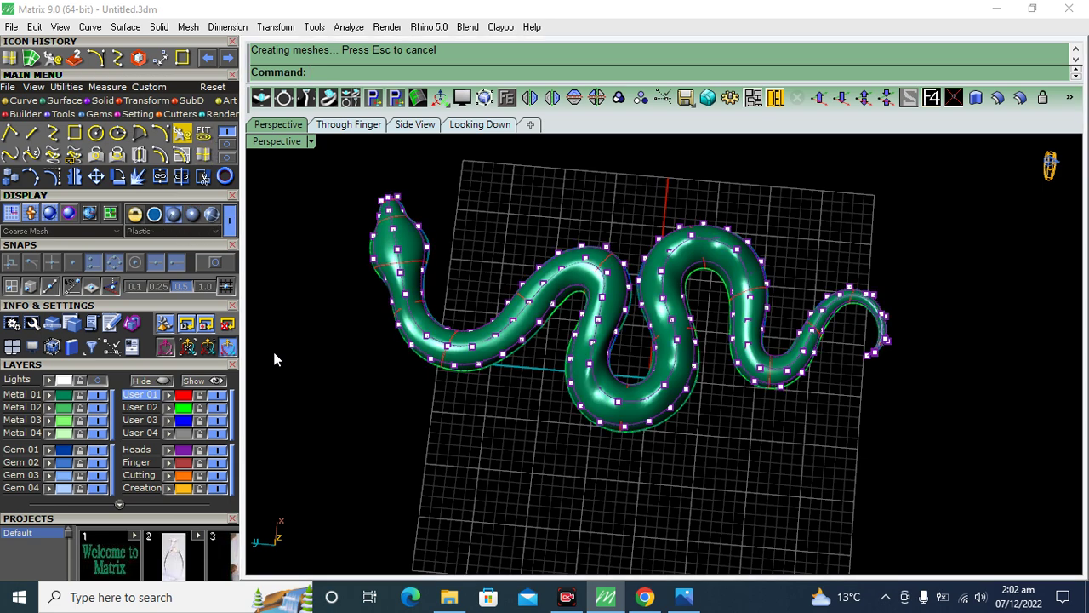
right_drag(350, 411, 534, 359)
scroll(534, 359, up, 5)
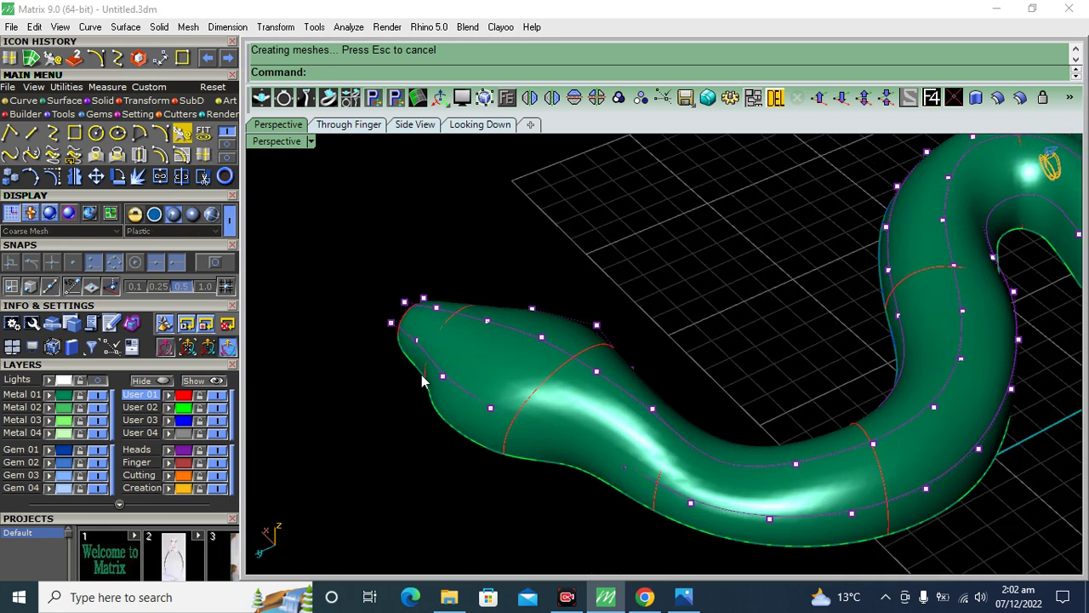
scroll(421, 374, up, 3)
scroll(470, 420, up, 2)
Step: Select a head control point, reorient the gumball, and drag the point to swell the head
click(461, 403)
mouse_move(601, 258)
right_down()
mouse_move(571, 378)
mouse_move(612, 353)
mouse_move(622, 360)
mouse_move(653, 259)
right_up()
key(ctrl)
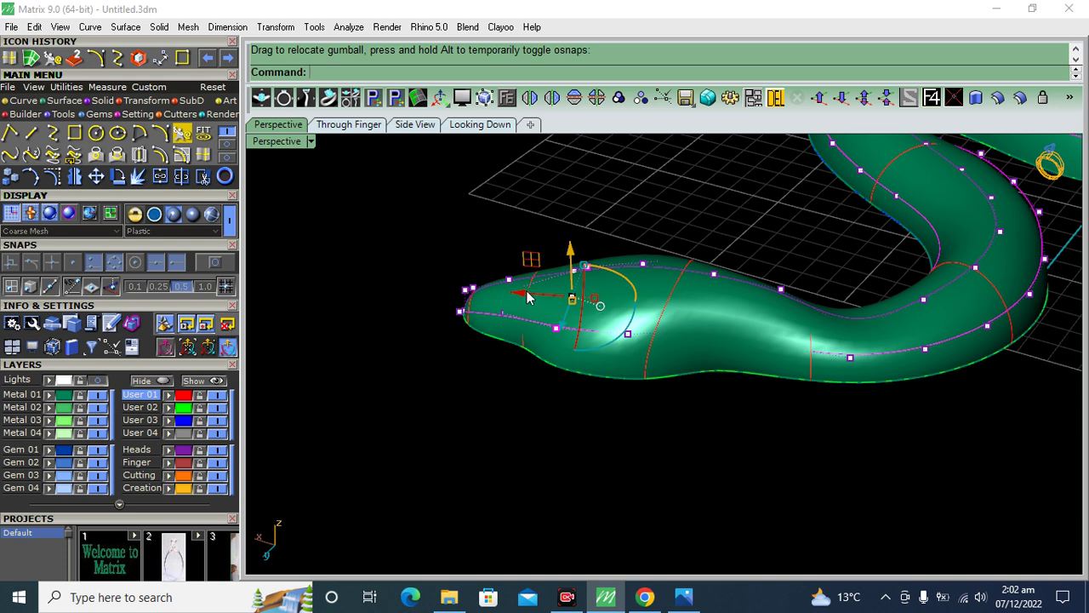
mouse_move(630, 331)
mouse_down()
mouse_move(554, 277)
mouse_move(585, 297)
mouse_up()
scroll(544, 281, up, 2)
right_drag(632, 311, 587, 261)
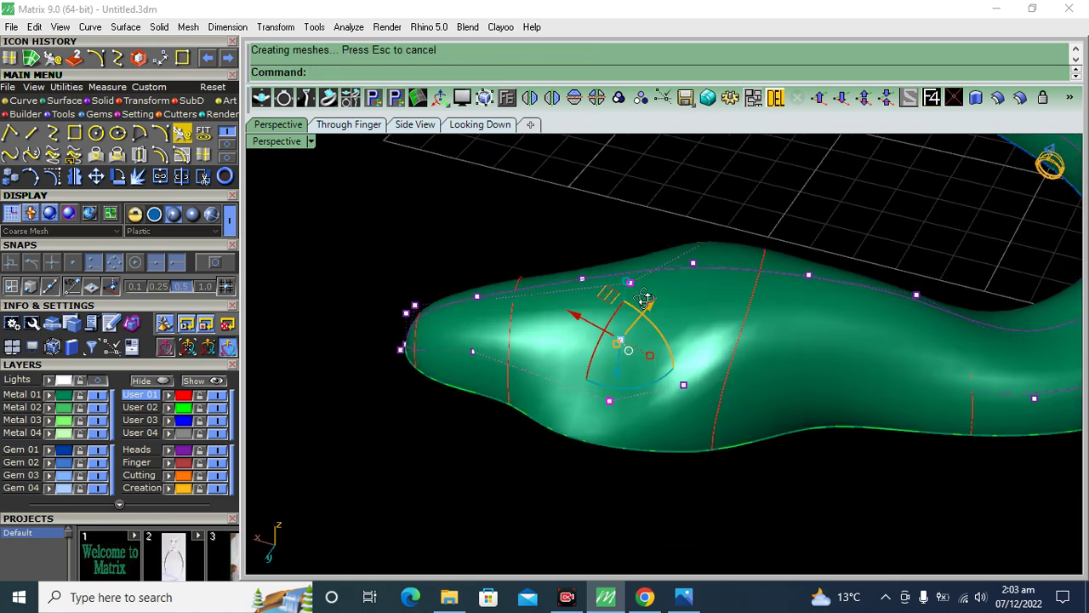
click(578, 277)
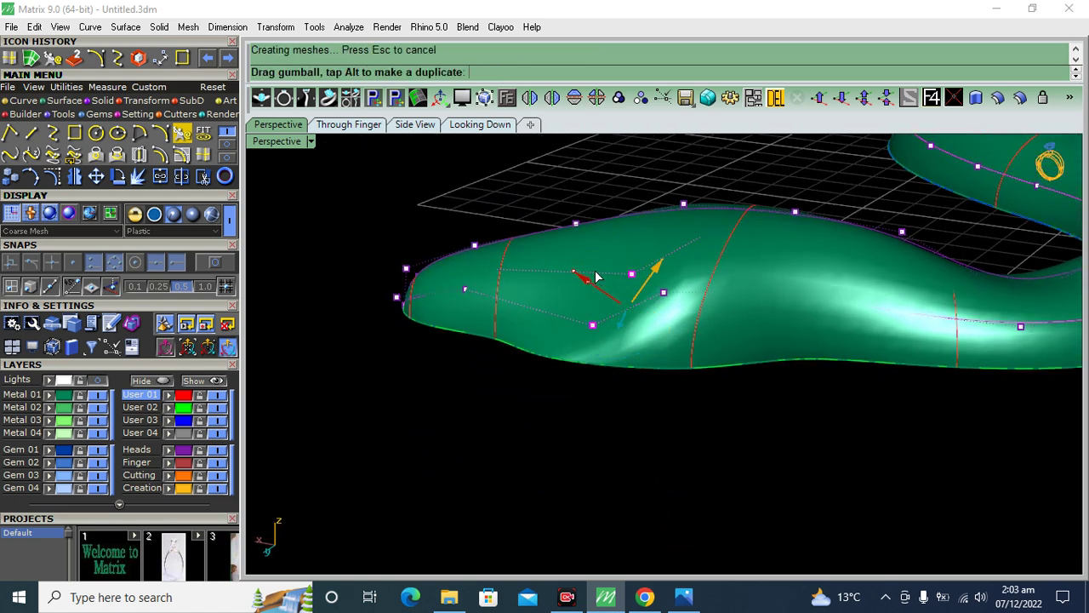
right_drag(699, 227, 569, 429)
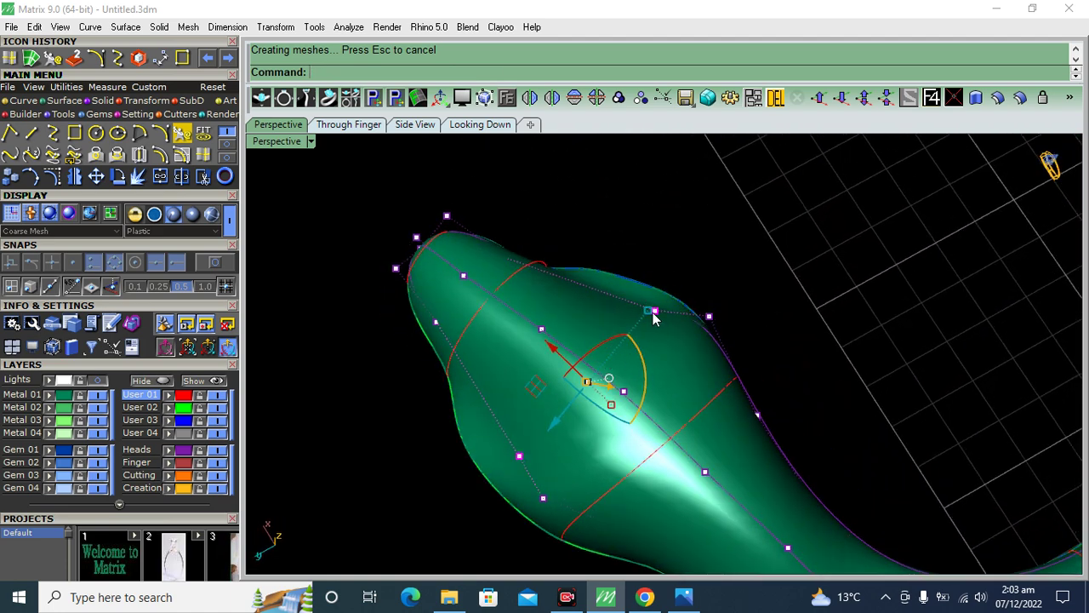
drag(647, 311, 621, 324)
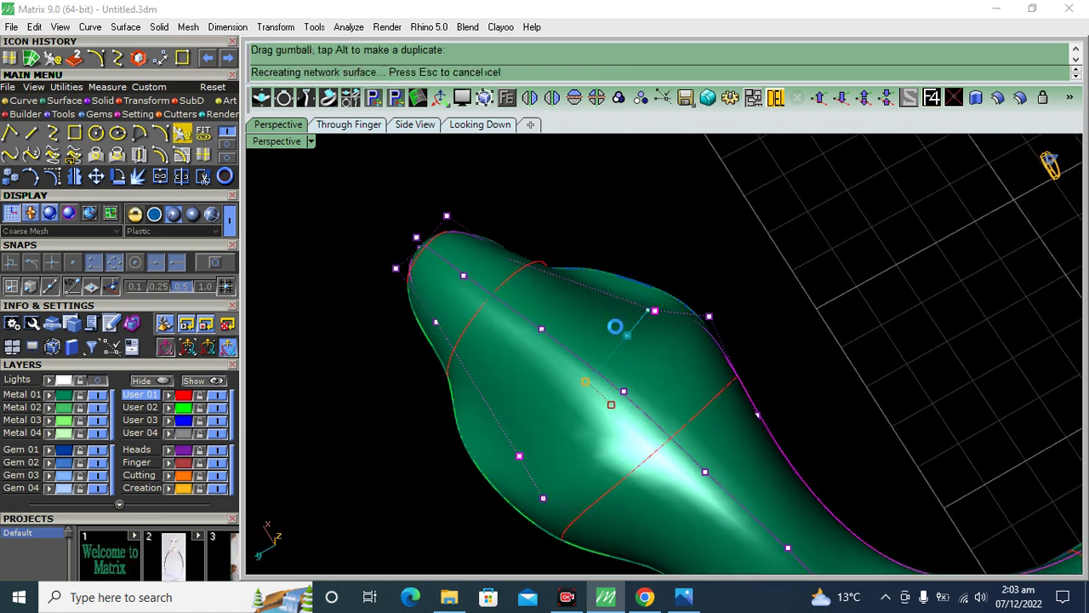
mouse_move(603, 382)
right_down()
mouse_move(660, 255)
mouse_move(724, 223)
mouse_move(583, 287)
right_up()
Step: Raise a neck control point and pull a head point to round out the head
scroll(660, 255, down, 3)
scroll(545, 304, up, 3)
right_drag(551, 323, 620, 370)
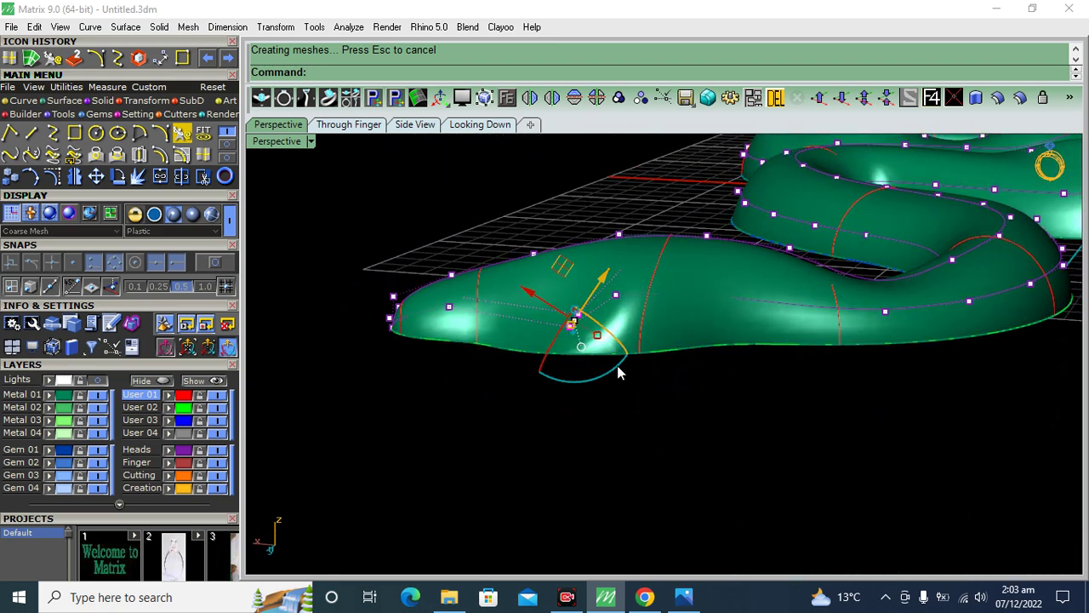
ctrl+click(620, 369)
drag(575, 266, 577, 252)
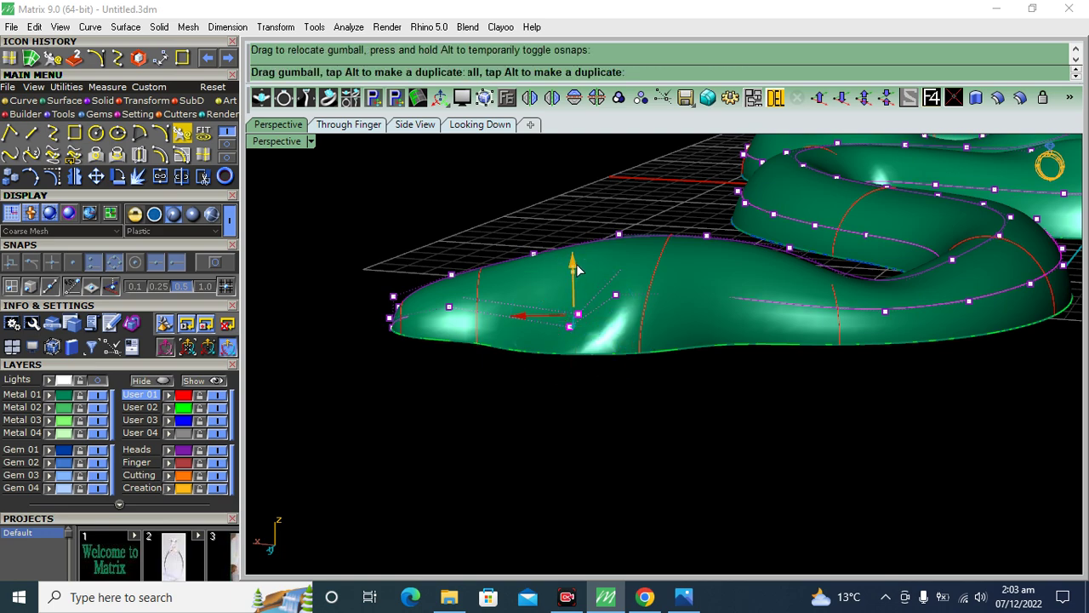
right_drag(576, 252, 553, 365)
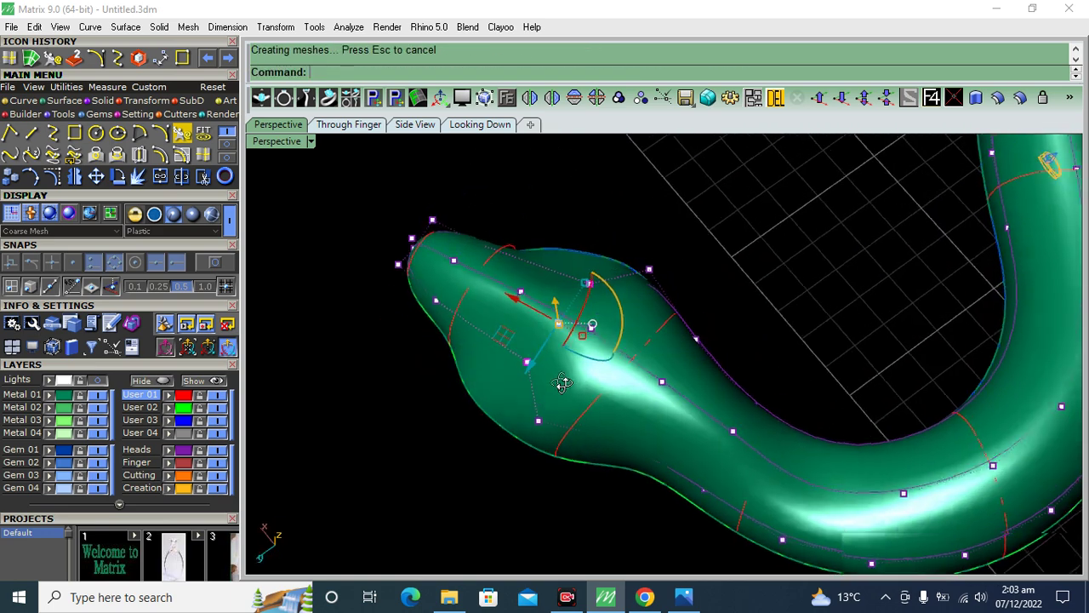
drag(593, 290, 604, 282)
mouse_move(718, 251)
right_down()
mouse_move(692, 257)
mouse_move(689, 337)
right_up()
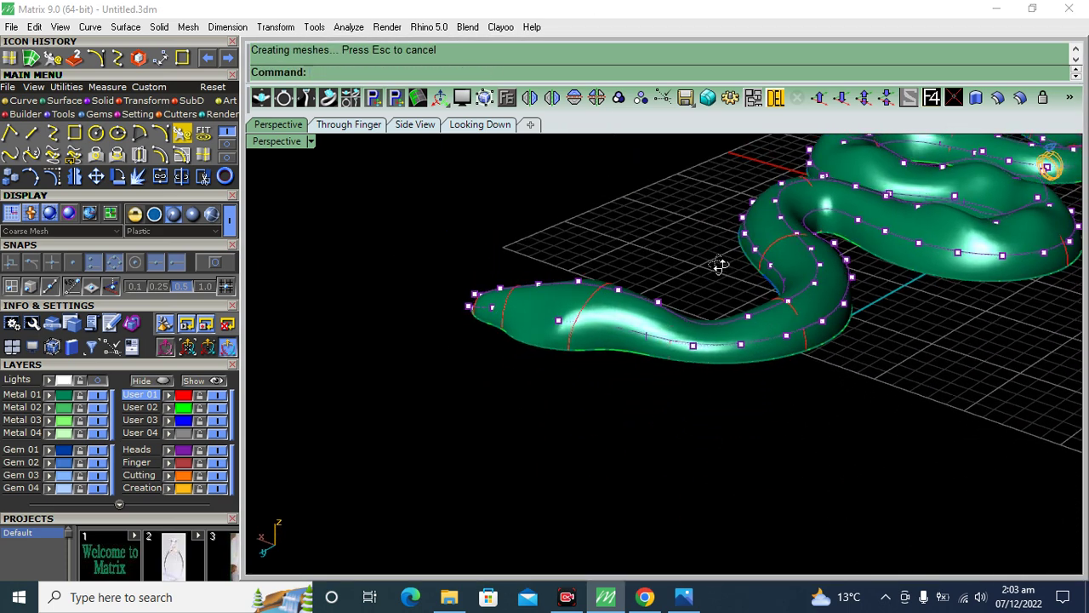
Step: Hide the Metal 01 layer, select a body rail point, show the layer again, and raise the point
click(690, 337)
key(Escape)
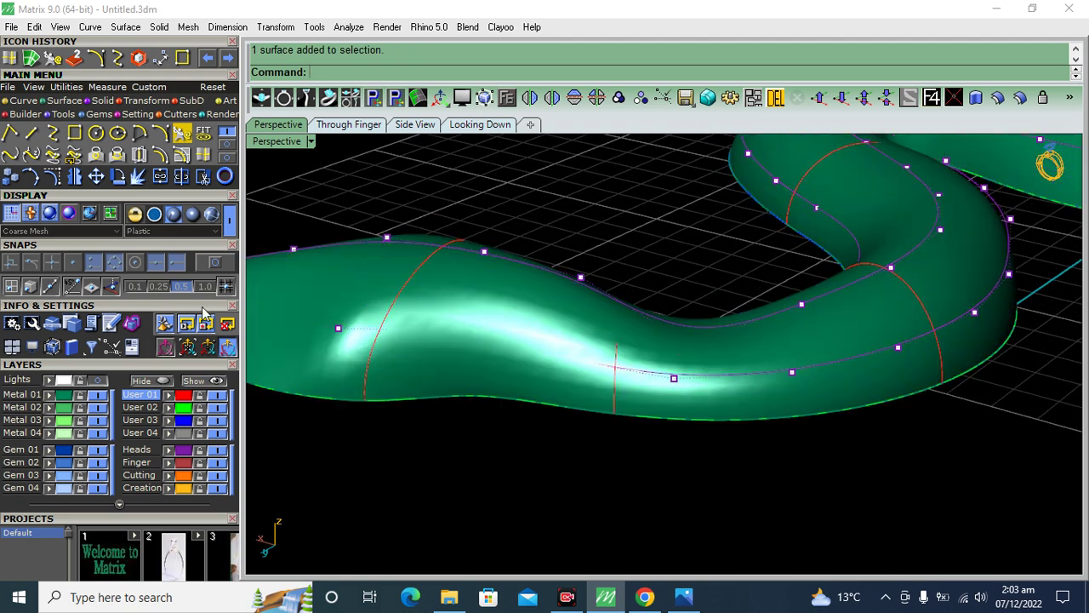
click(96, 396)
scroll(671, 384, up, 3)
scroll(652, 434, up, 3)
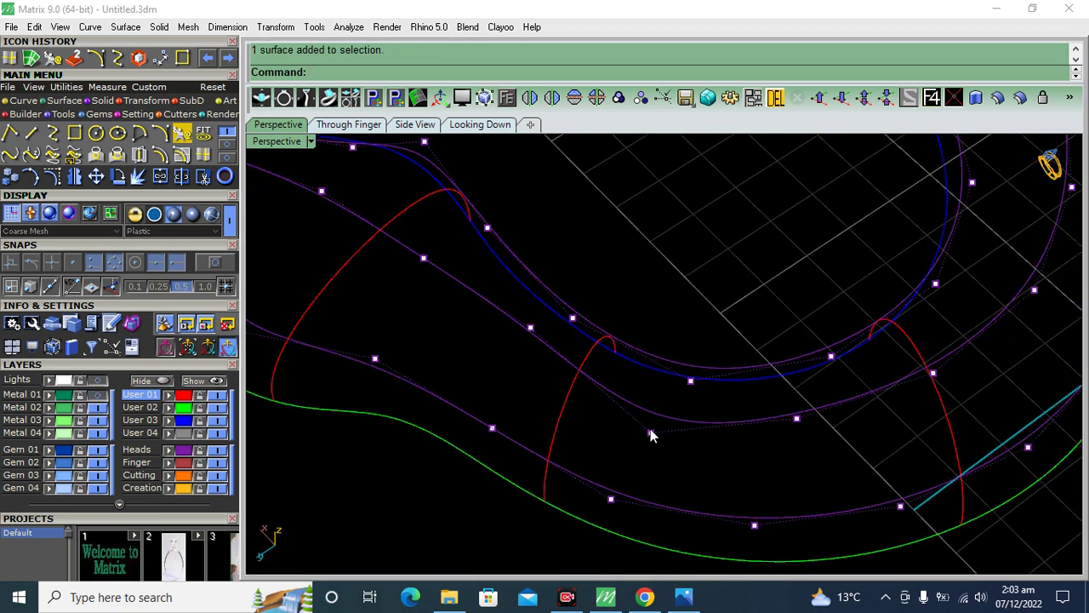
click(650, 433)
click(85, 397)
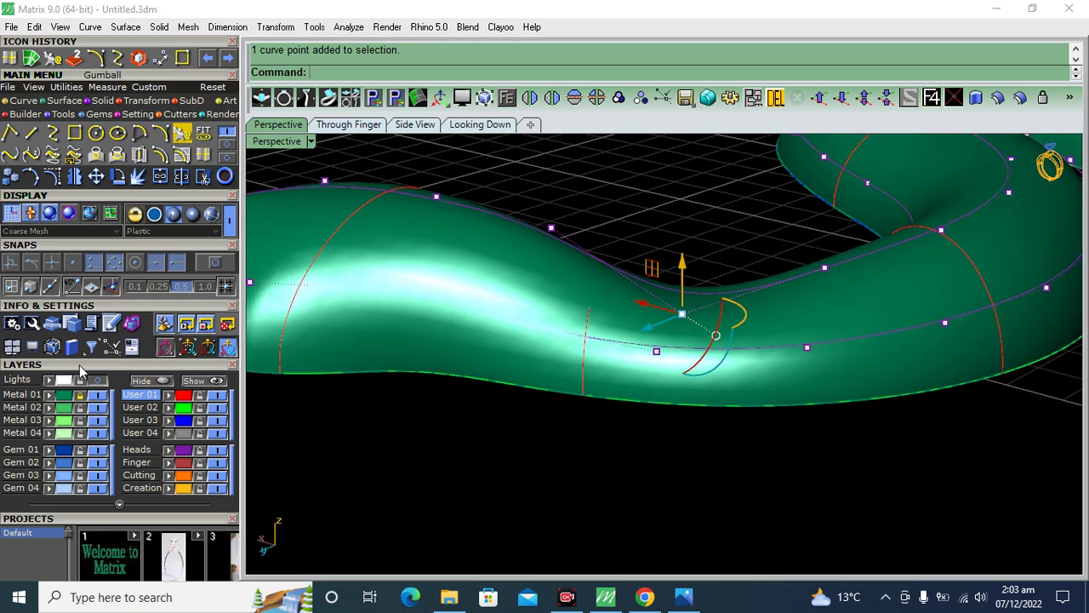
drag(690, 272, 683, 244)
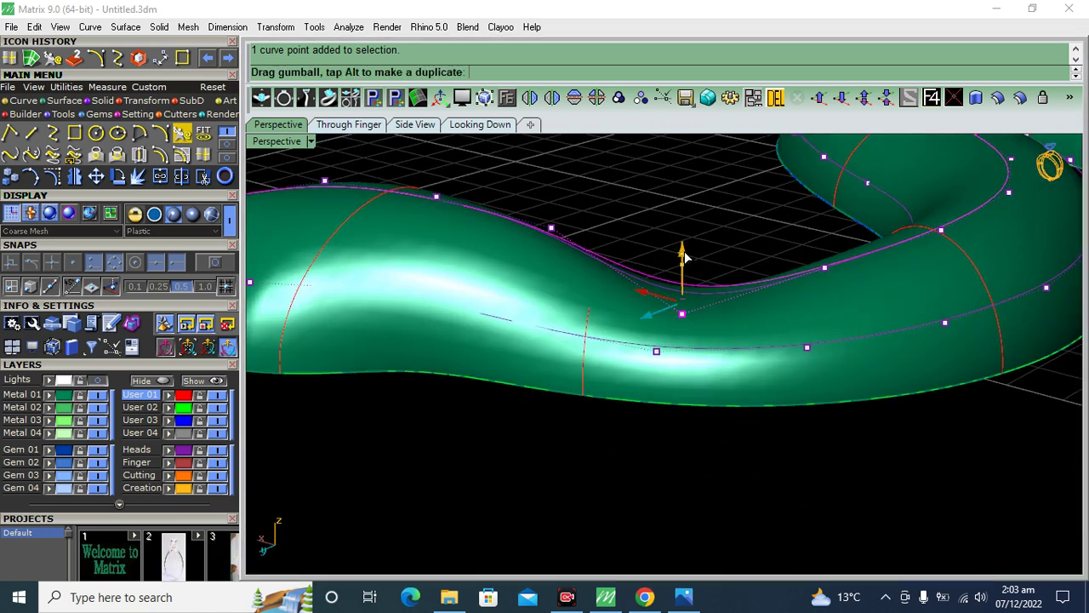
Step: Lift curve points near the head and the nose to reshape the snout
scroll(503, 380, down, 3)
scroll(452, 266, up, 2)
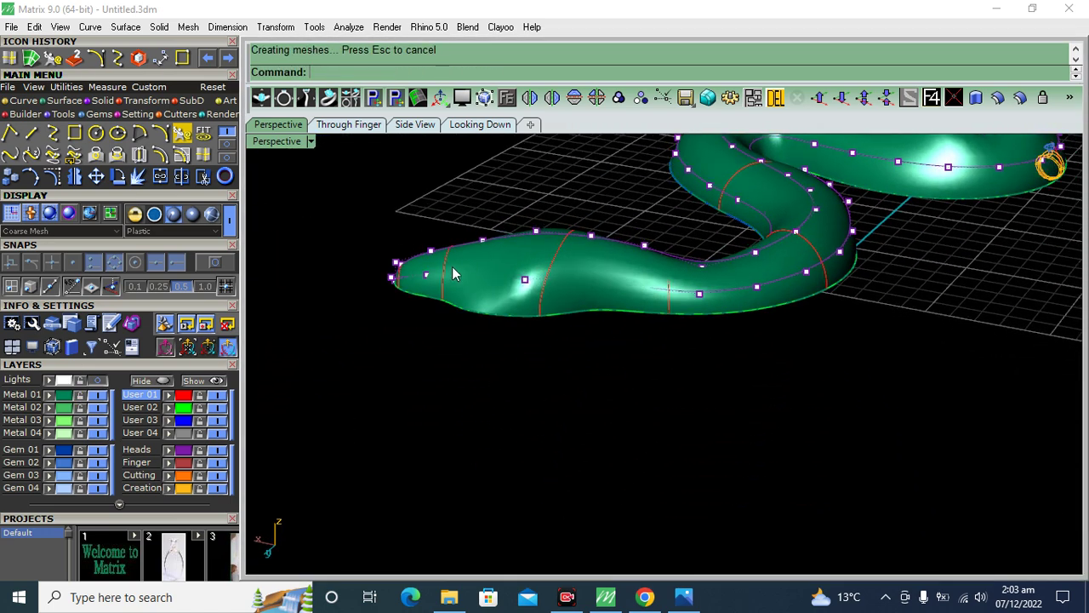
scroll(416, 239, up, 2)
click(413, 242)
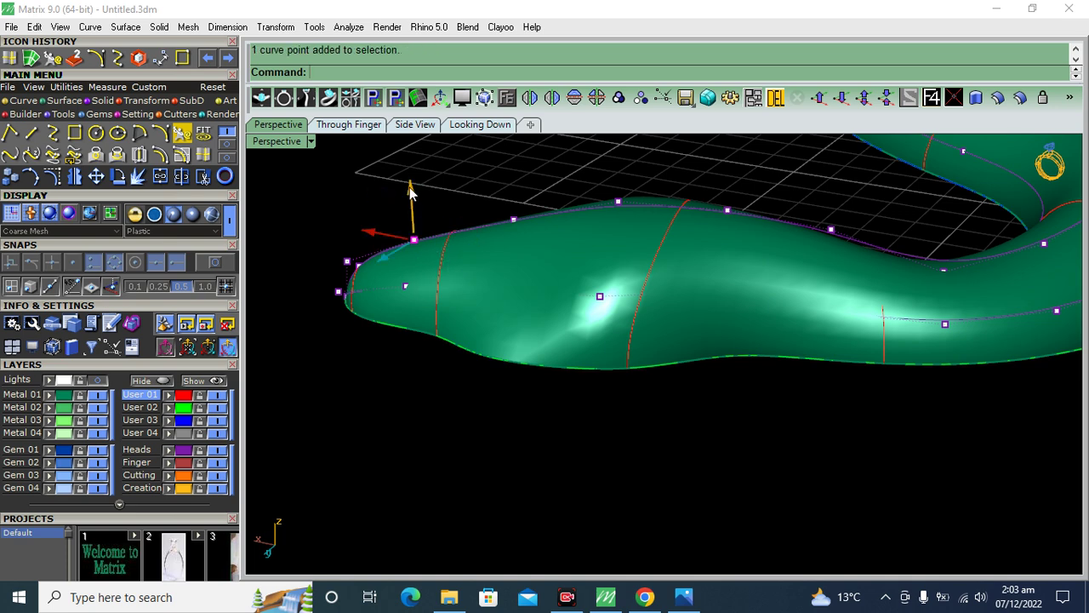
drag(409, 192, 413, 214)
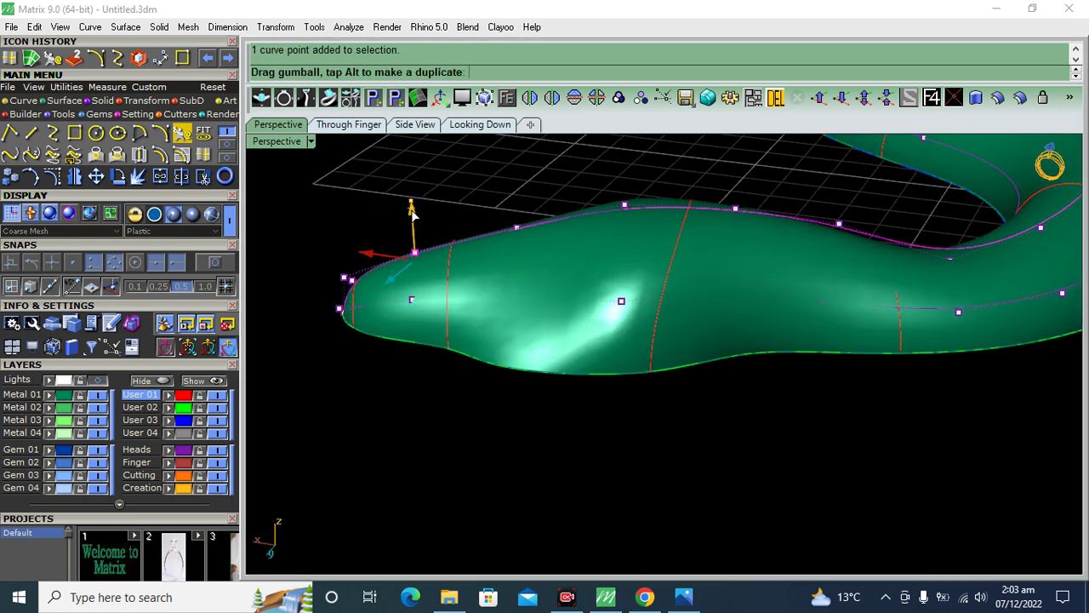
scroll(410, 287, up, 3)
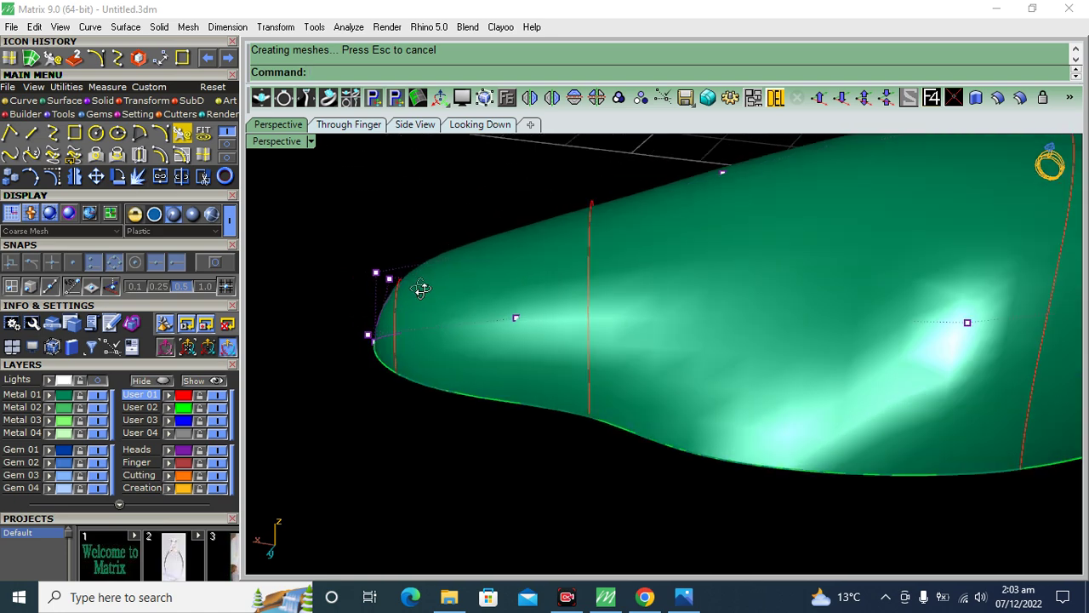
scroll(416, 291, down, 3)
click(448, 290)
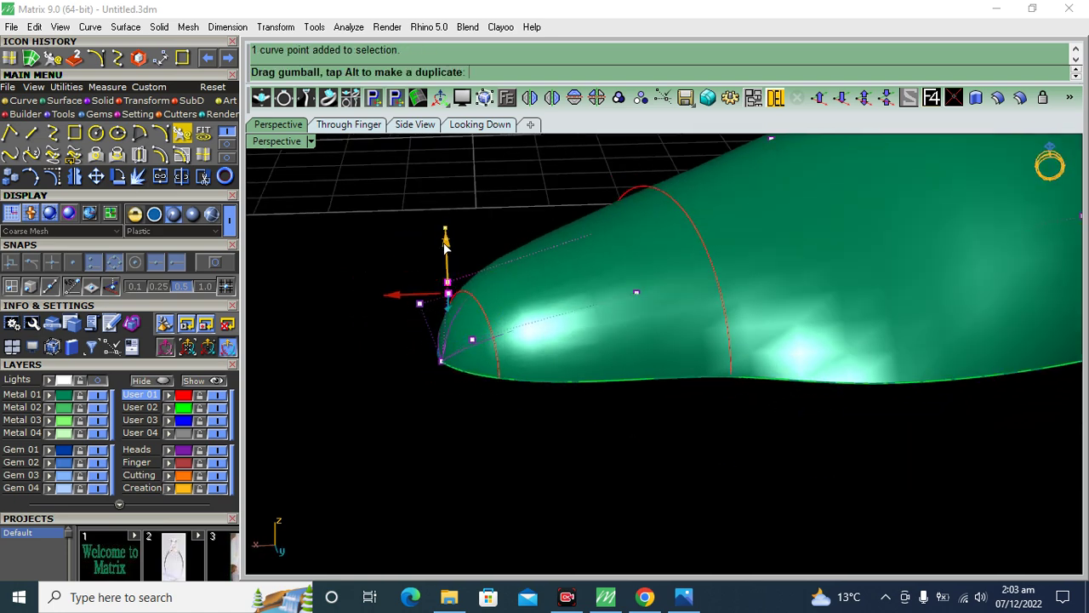
drag(446, 255, 435, 219)
Step: Raise a point behind the head to bulge the neck, then orbit out to the whole snake
scroll(435, 220, down, 3)
scroll(660, 388, up, 2)
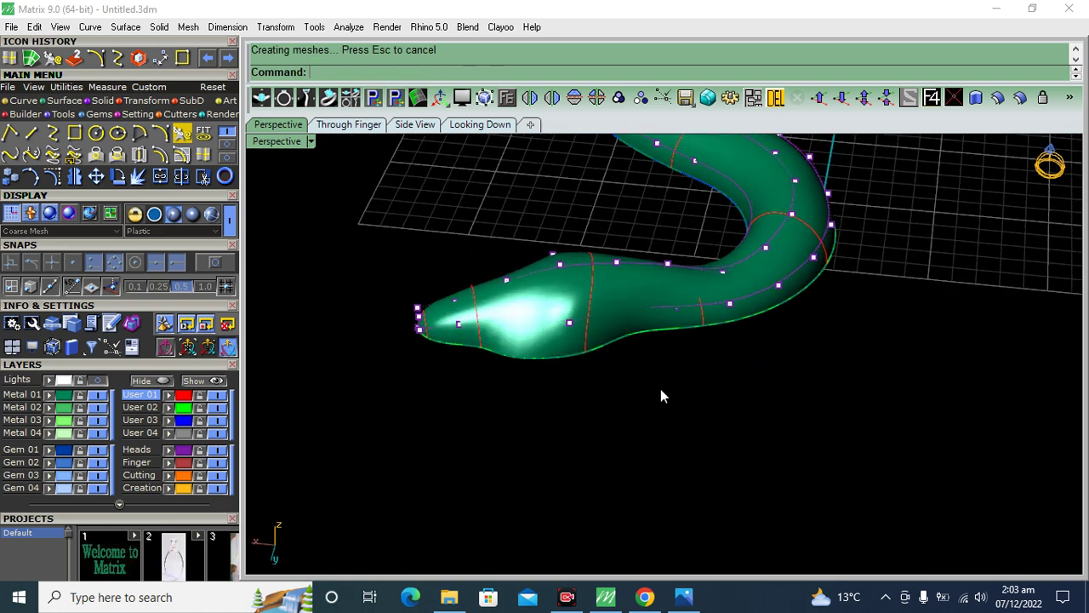
scroll(562, 264, up, 2)
click(558, 266)
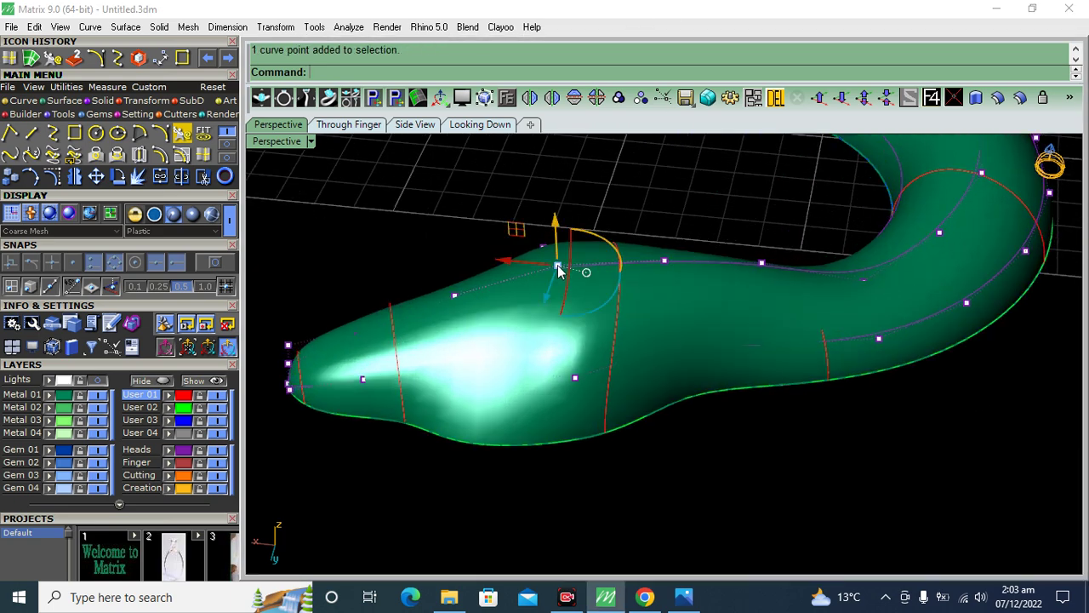
drag(552, 231, 554, 207)
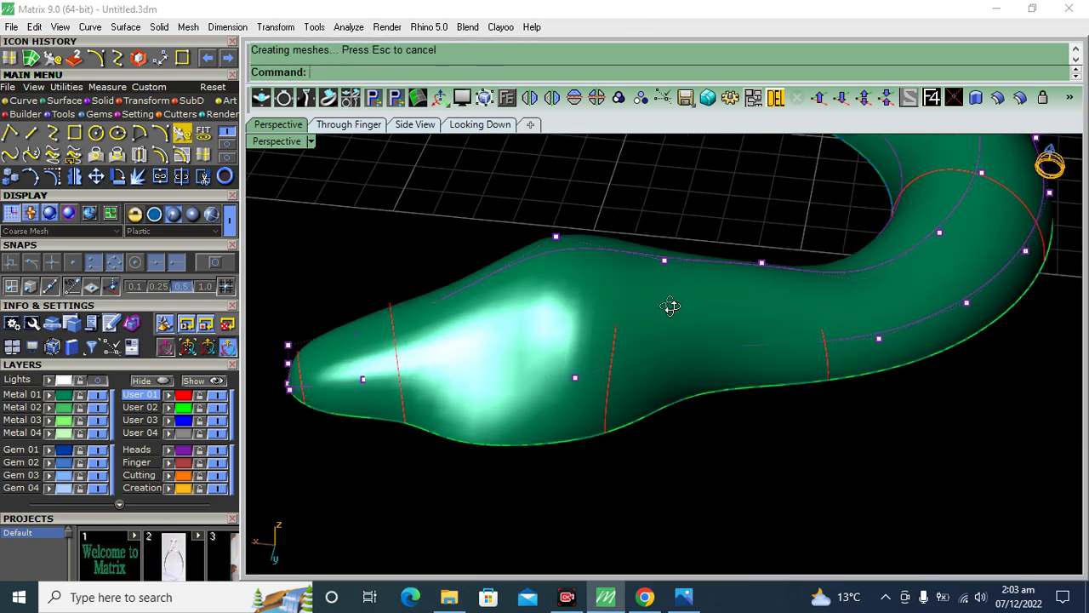
right_drag(671, 304, 630, 334)
scroll(632, 461, down, 3)
mouse_move(632, 460)
right_down()
mouse_move(726, 478)
mouse_move(700, 442)
mouse_move(660, 454)
right_up()
right_drag(749, 331, 908, 215)
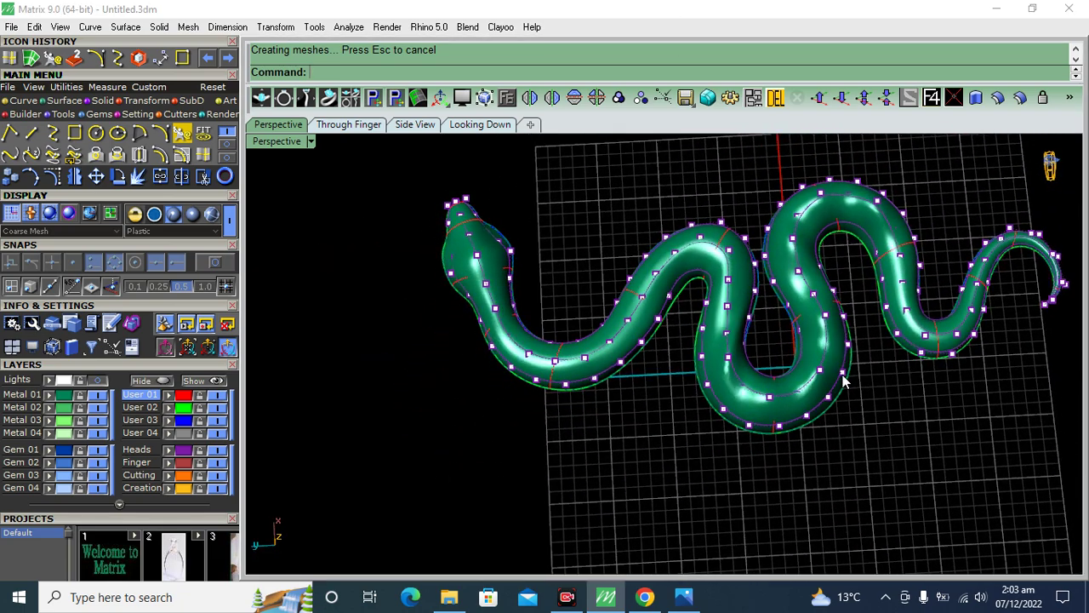
Step: Select three rail points near the tail and lift them to arch the body
scroll(851, 364, up, 3)
mouse_move(850, 364)
right_down()
mouse_move(802, 301)
mouse_move(745, 321)
right_up()
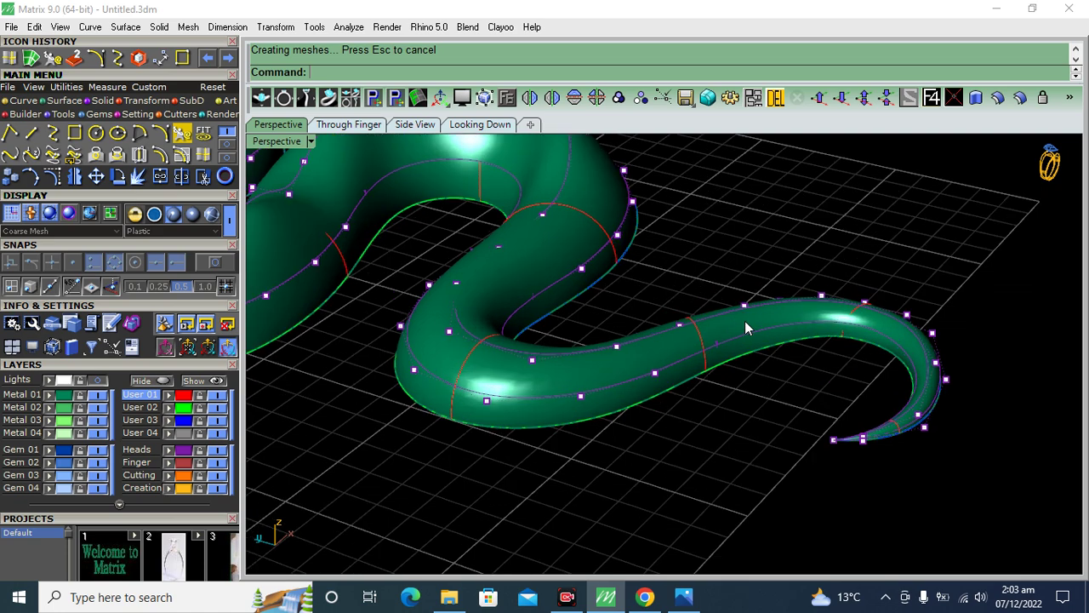
scroll(747, 289, up, 3)
click(742, 287)
shift+click(584, 334)
click(640, 372)
shift+click(921, 265)
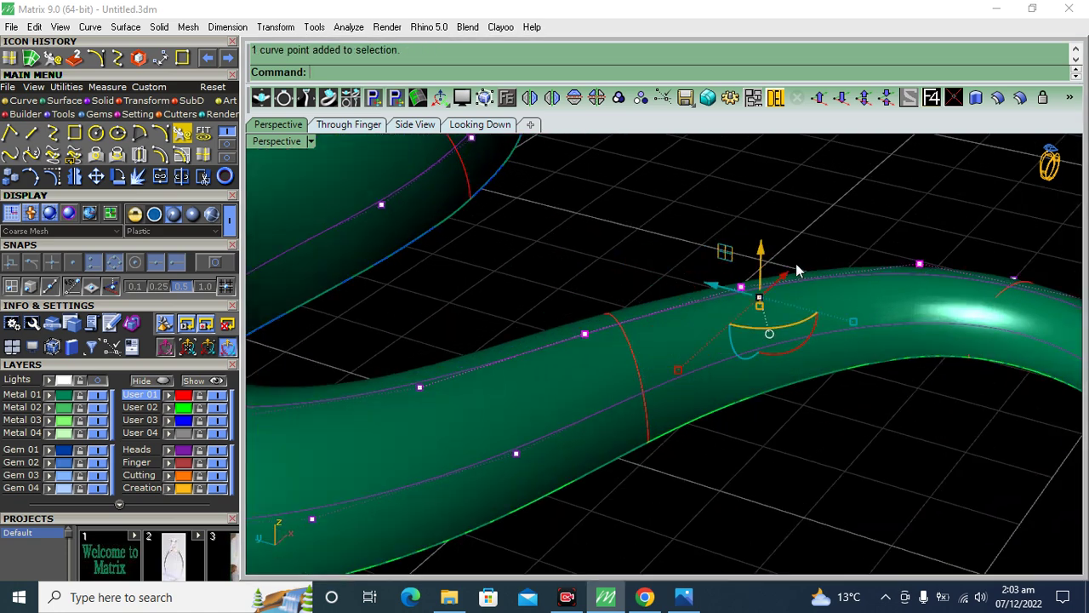
drag(761, 258, 761, 231)
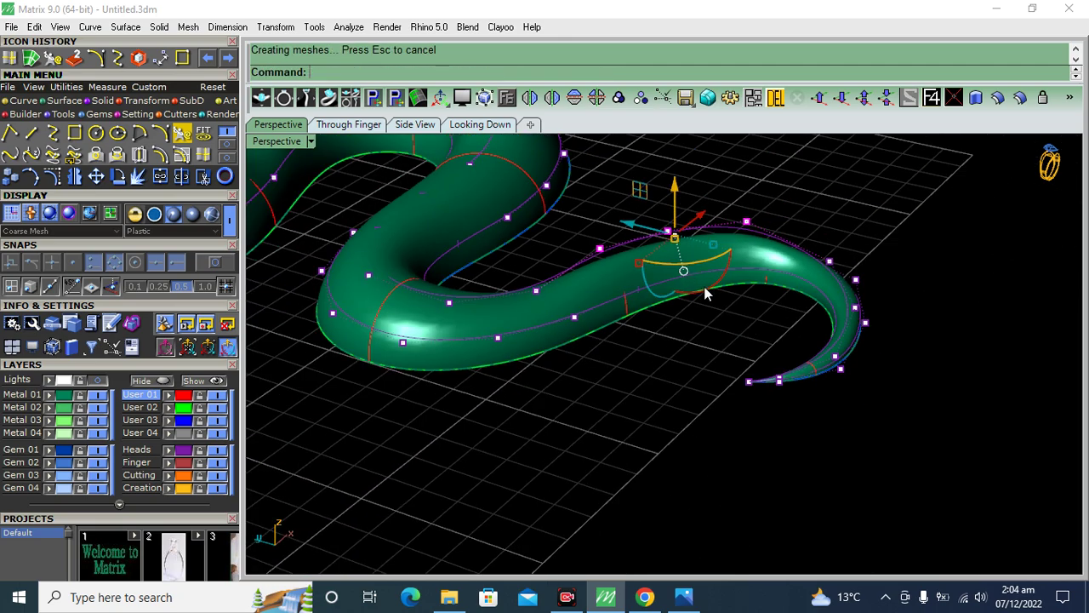
Step: Try tilting the arched points, undo the rotation, and deselect to inspect the tail curve
mouse_move(704, 293)
right_down()
mouse_move(731, 359)
mouse_move(686, 242)
mouse_move(680, 341)
right_up()
drag(739, 340, 698, 414)
right_drag(694, 414, 673, 226)
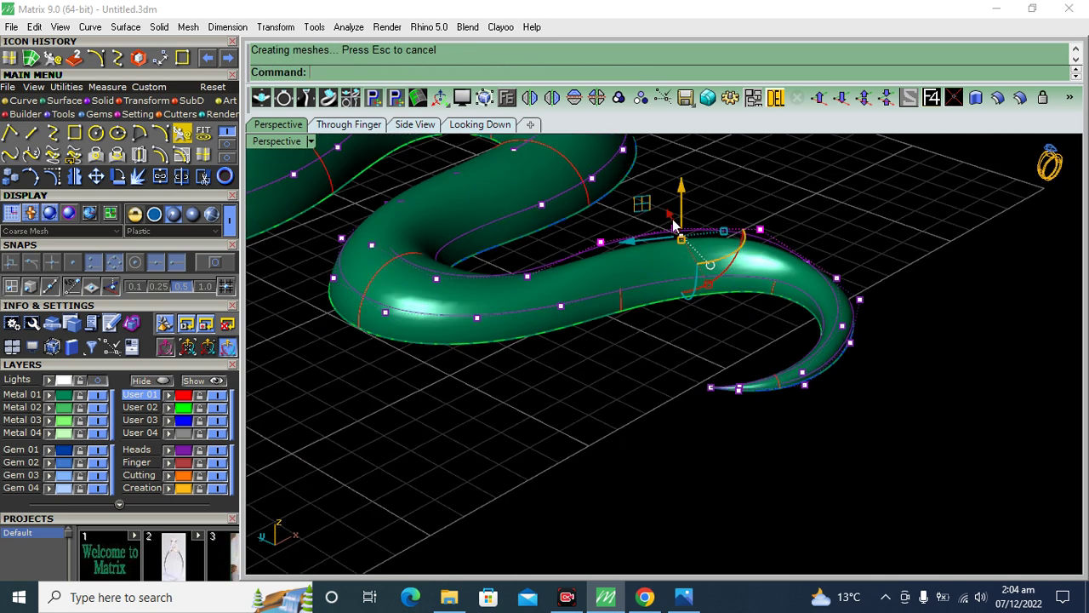
key(ctrl+z)
click(630, 460)
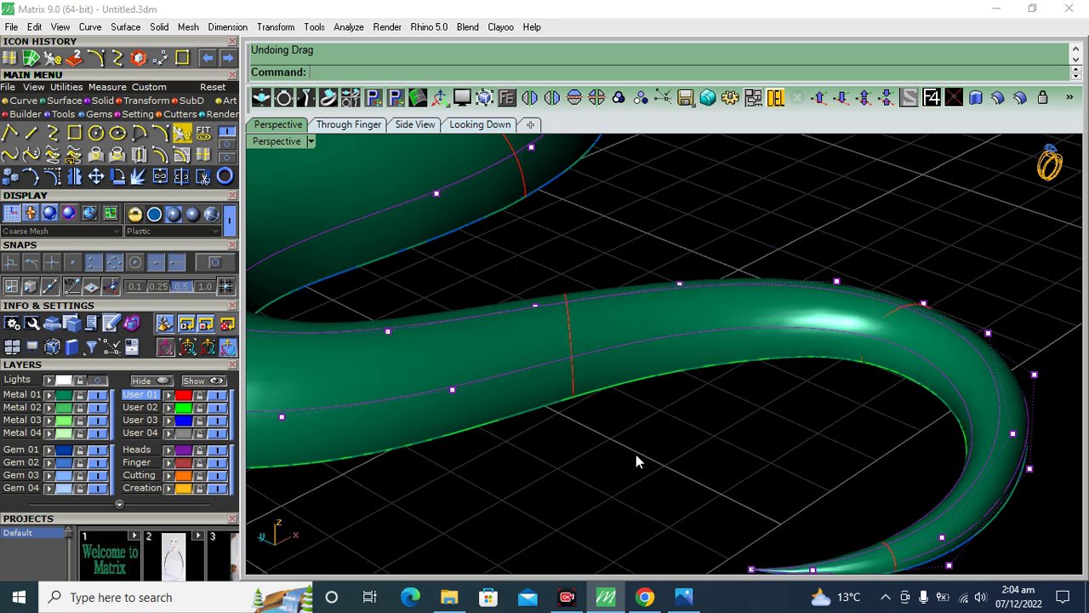
right_drag(636, 459, 653, 343)
scroll(698, 334, down, 3)
mouse_move(703, 288)
right_down()
mouse_move(694, 310)
mouse_move(639, 304)
mouse_move(717, 444)
right_up()
mouse_move(584, 380)
right_down()
mouse_move(712, 299)
mouse_move(586, 291)
right_up()
click(578, 294)
key(Escape)
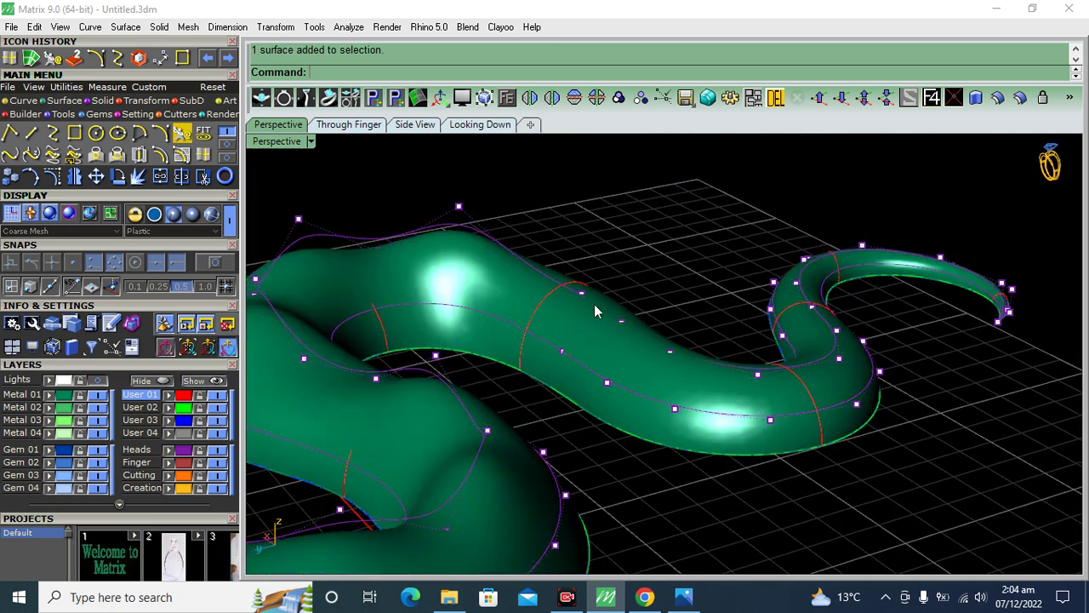
Step: Pick a mid-body curve point from the Selection Menu and raise it with the gumball Z-arrow
scroll(592, 302, up, 2)
click(579, 289)
click(633, 329)
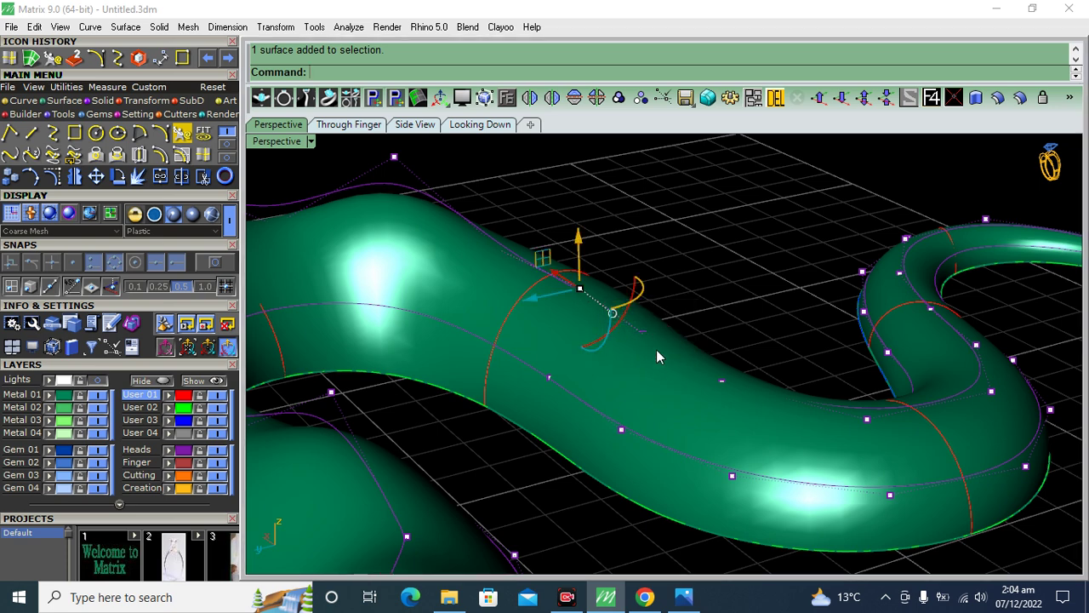
click(667, 345)
click(685, 374)
drag(612, 276, 612, 236)
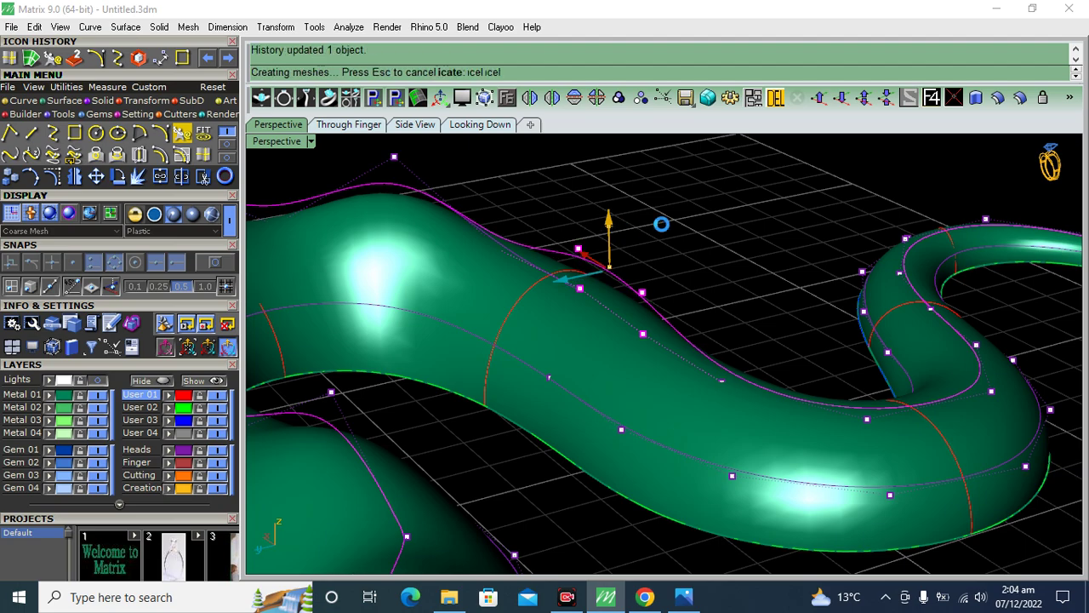
mouse_move(703, 223)
right_down()
mouse_move(712, 264)
mouse_move(639, 231)
mouse_move(597, 432)
right_up()
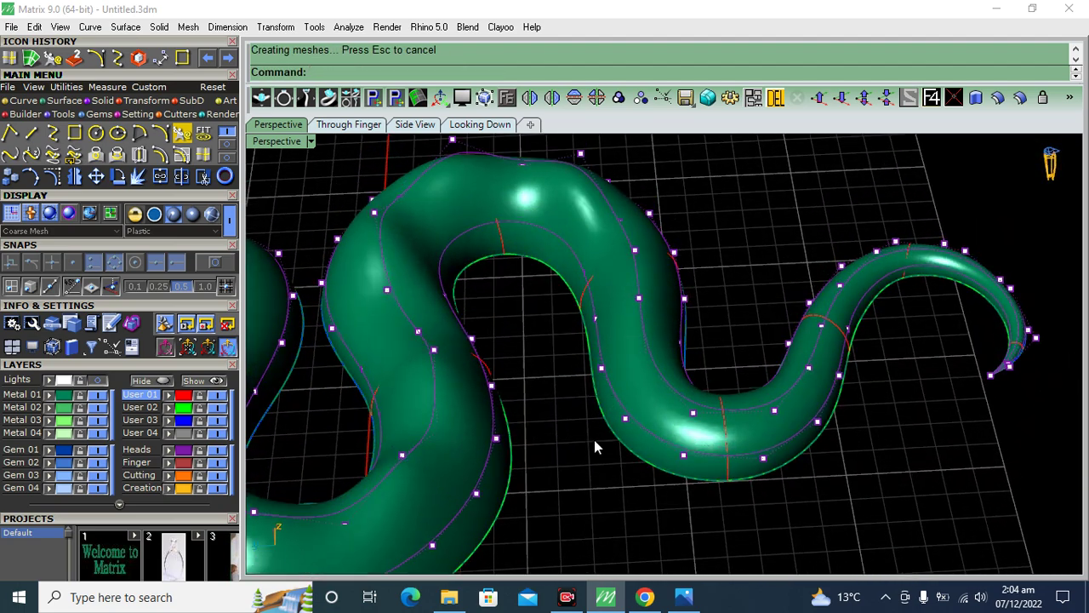
right_drag(671, 311, 622, 498)
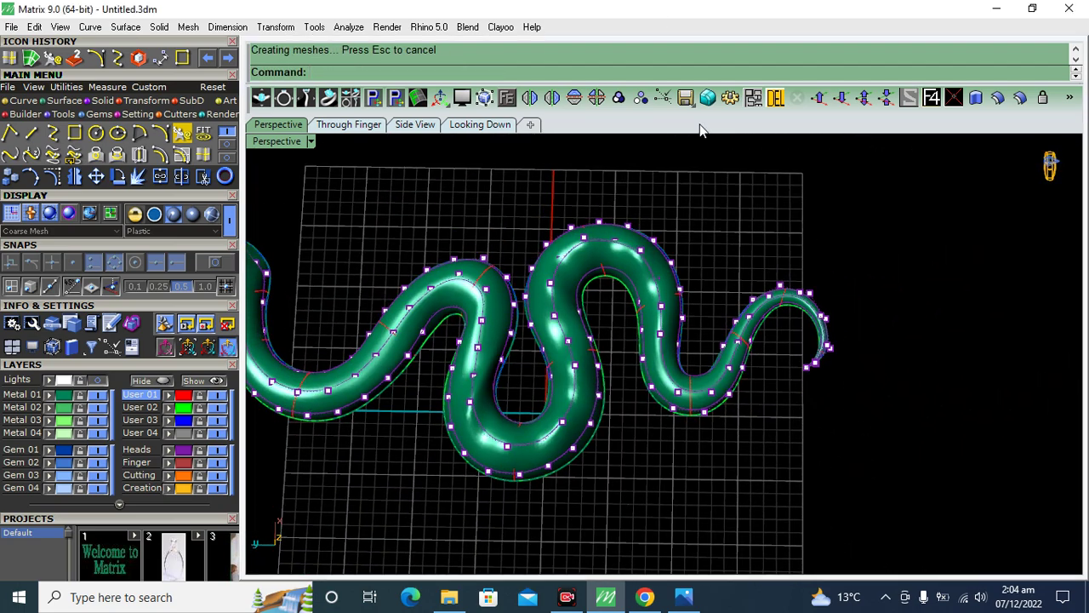
mouse_move(627, 304)
right_down()
mouse_move(698, 226)
mouse_move(622, 344)
mouse_move(528, 332)
right_up()
scroll(501, 318, up, 5)
Step: Select the next body rail point and raise it to add another rise
click(496, 321)
key(ctrl+shift+Right)
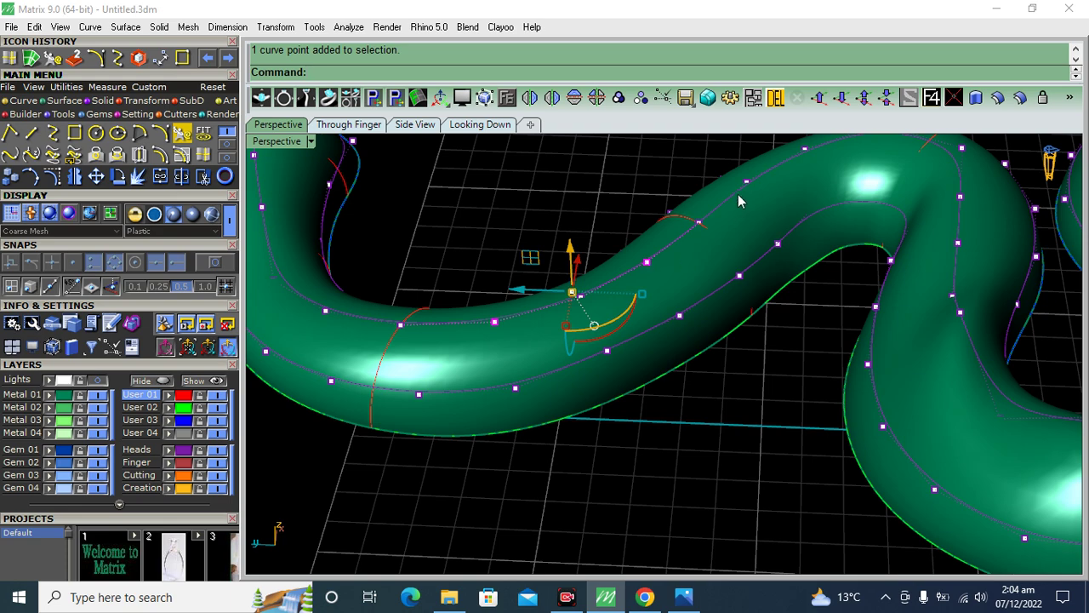
right_drag(693, 287, 621, 223)
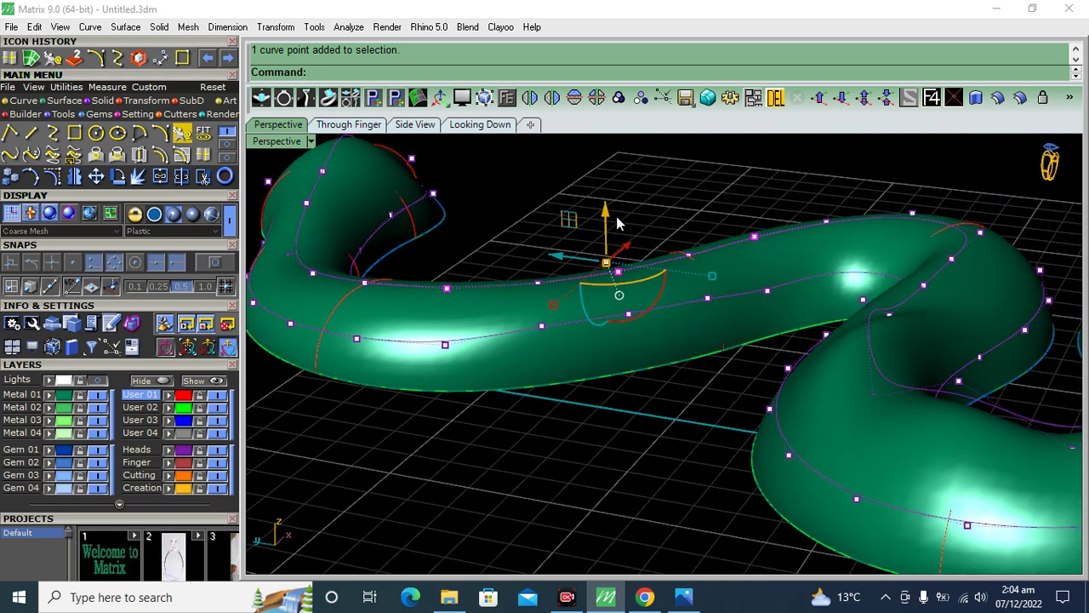
drag(614, 204, 612, 182)
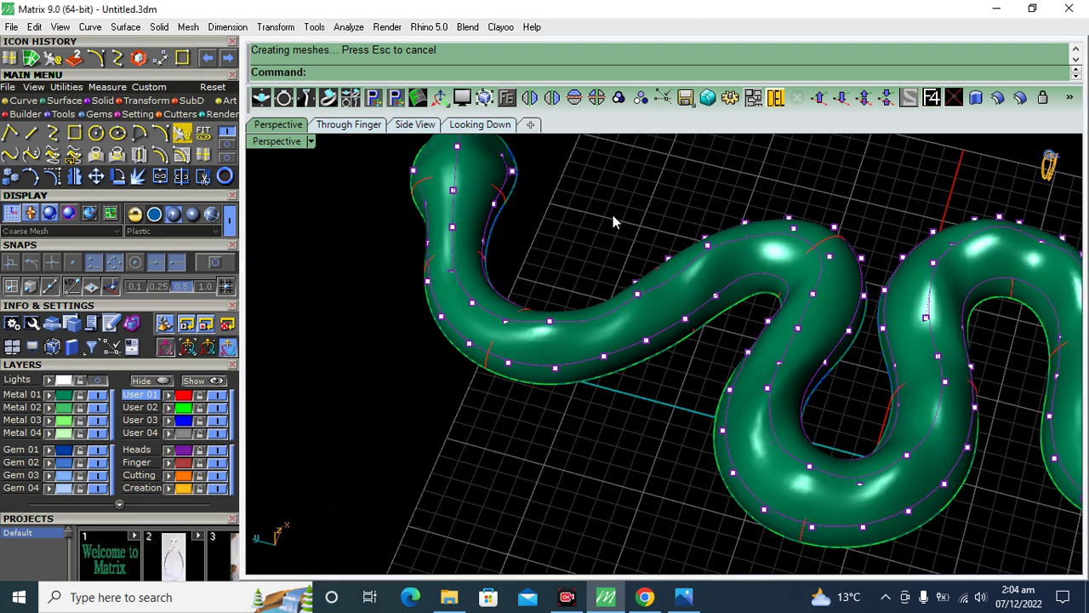
scroll(614, 210, down, 2)
mouse_move(742, 212)
right_down()
mouse_move(760, 327)
mouse_move(730, 296)
right_up()
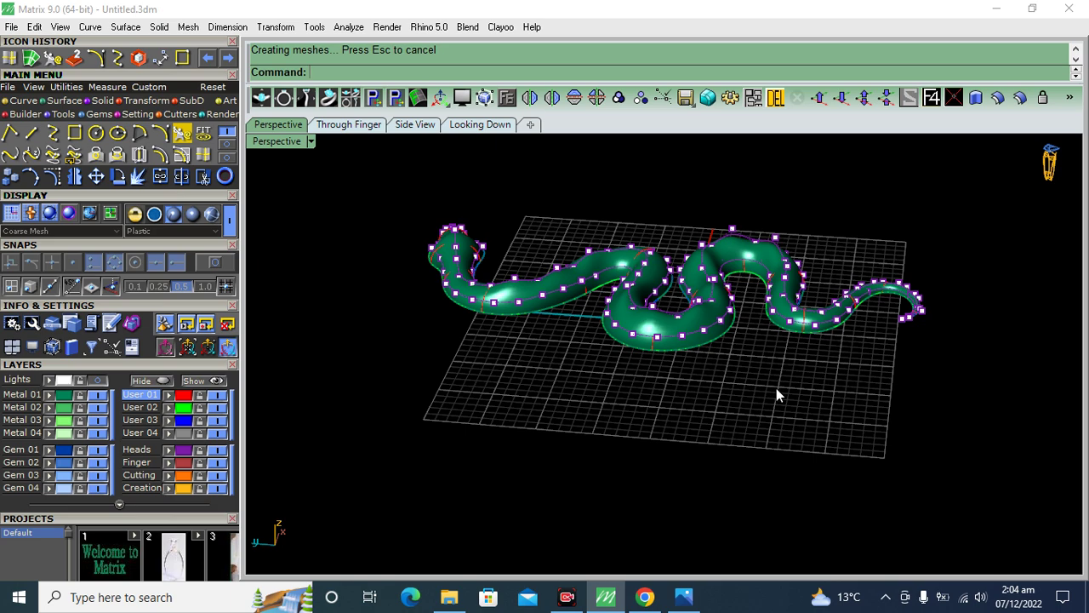
Step: Switch to the Looking Down view and show the Lights layer's reference drawing for comparison
right_drag(765, 385, 706, 449)
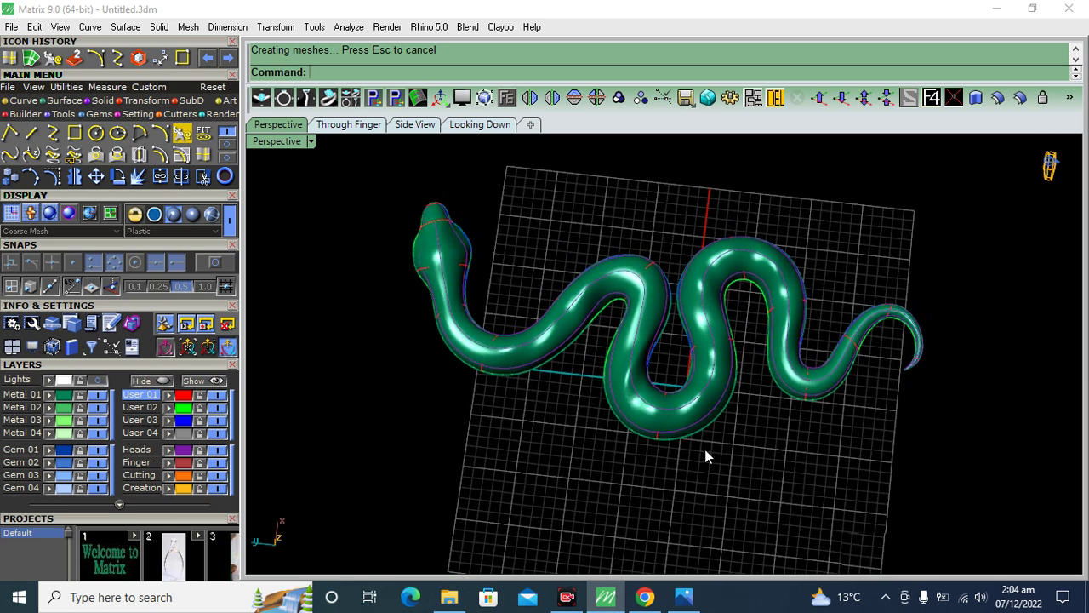
click(460, 126)
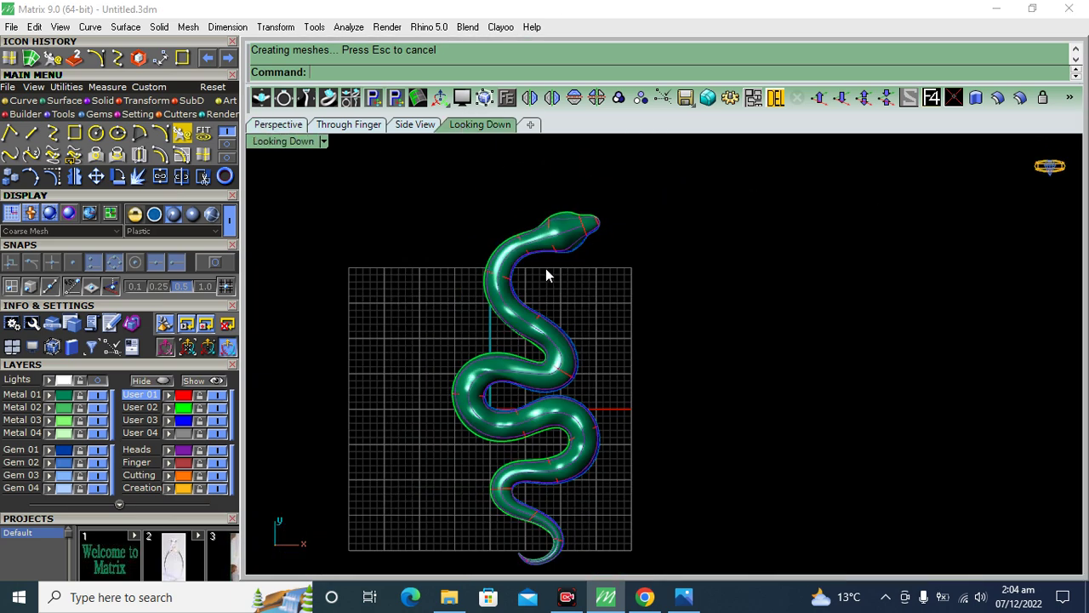
click(88, 380)
right_drag(582, 327, 572, 320)
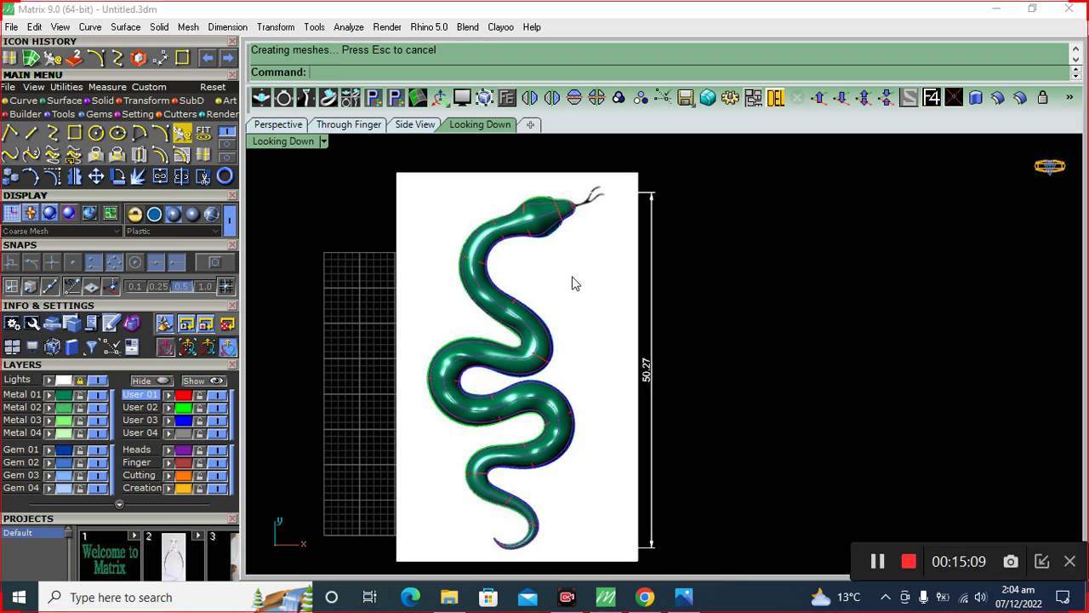
Step: Hide the reference again, return to Perspective, and hide the Metal 01 layer
click(97, 381)
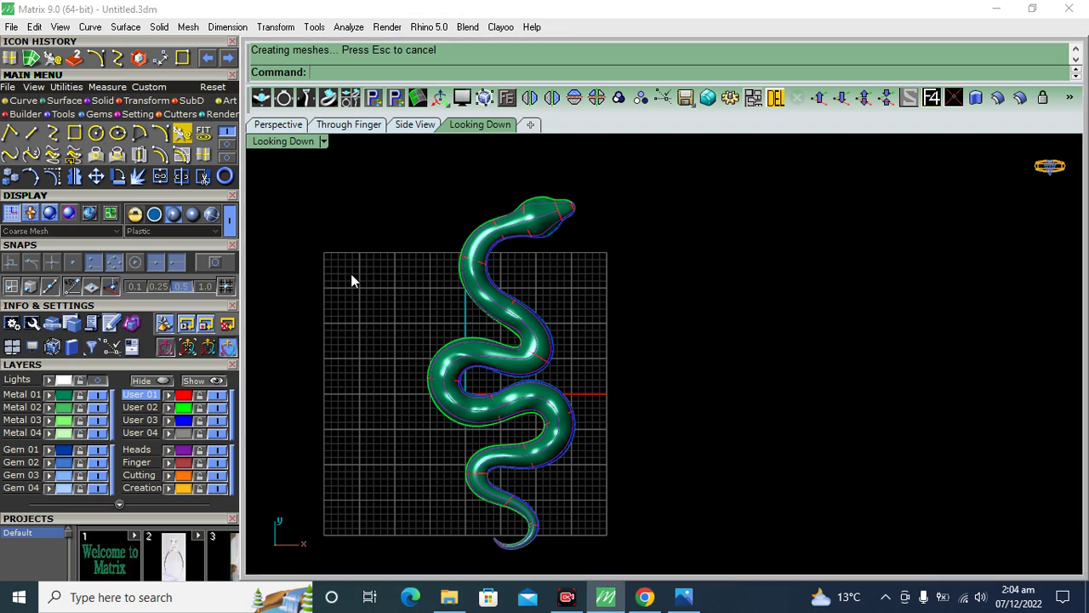
click(277, 125)
click(97, 395)
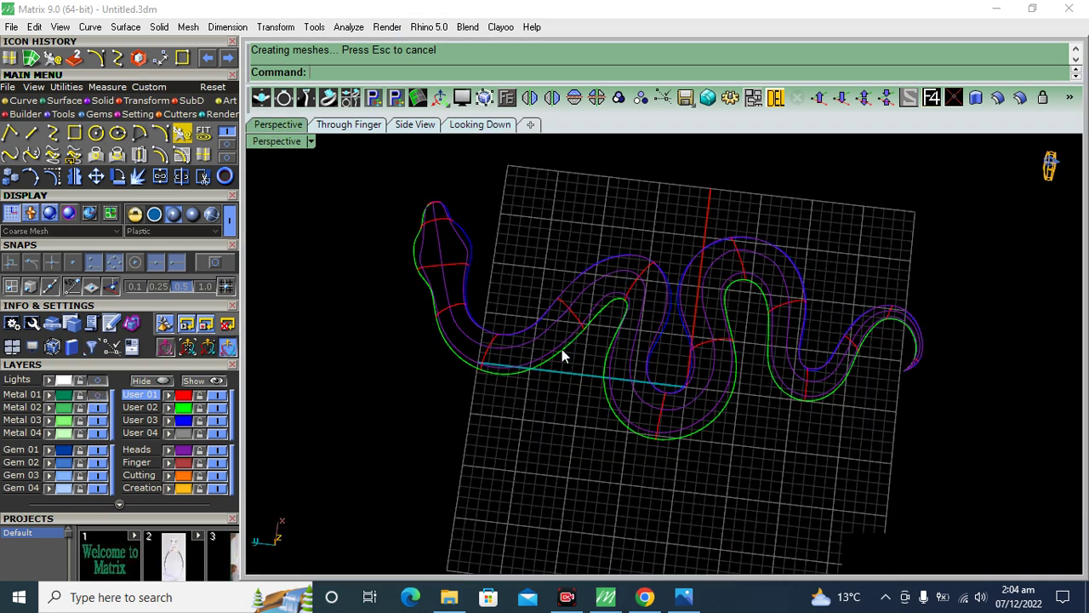
Step: Show the green Metal 01 body and turn on control points for the head's cross-section curve
click(97, 396)
scroll(519, 315, up, 3)
scroll(502, 328, up, 2)
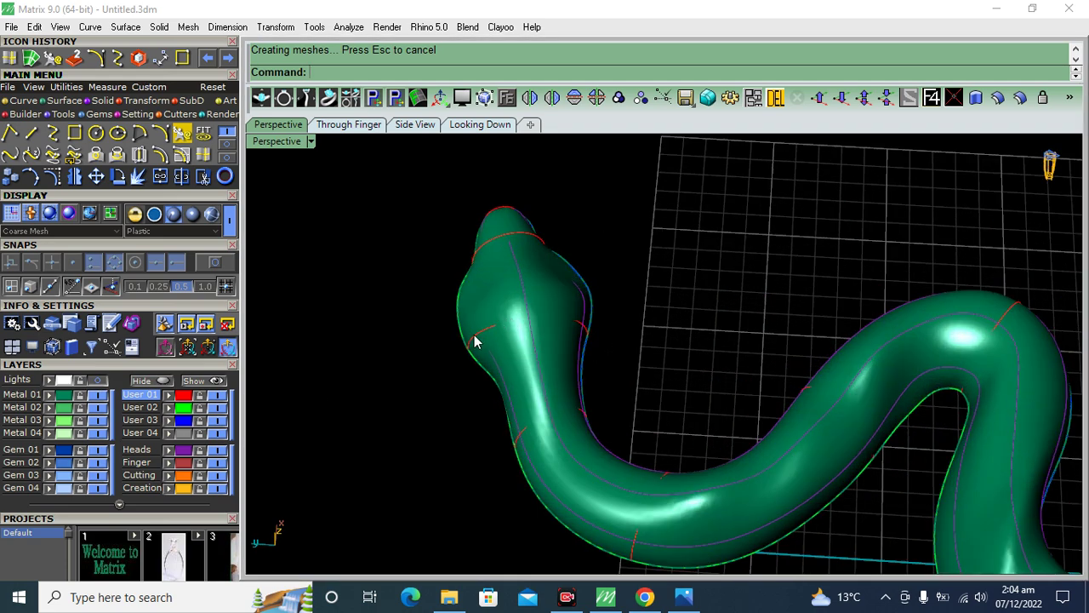
click(477, 342)
click(53, 176)
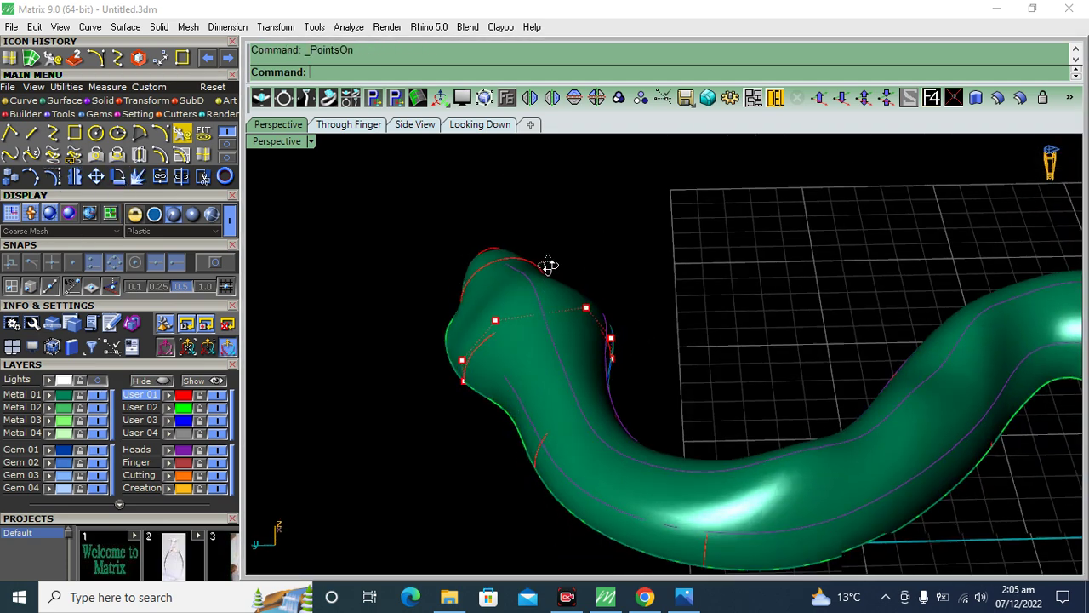
Step: Select two control points on the head curve and lift them upward with the gumball
scroll(489, 334, up, 2)
click(492, 313)
shift+click(630, 294)
drag(560, 271, 561, 252)
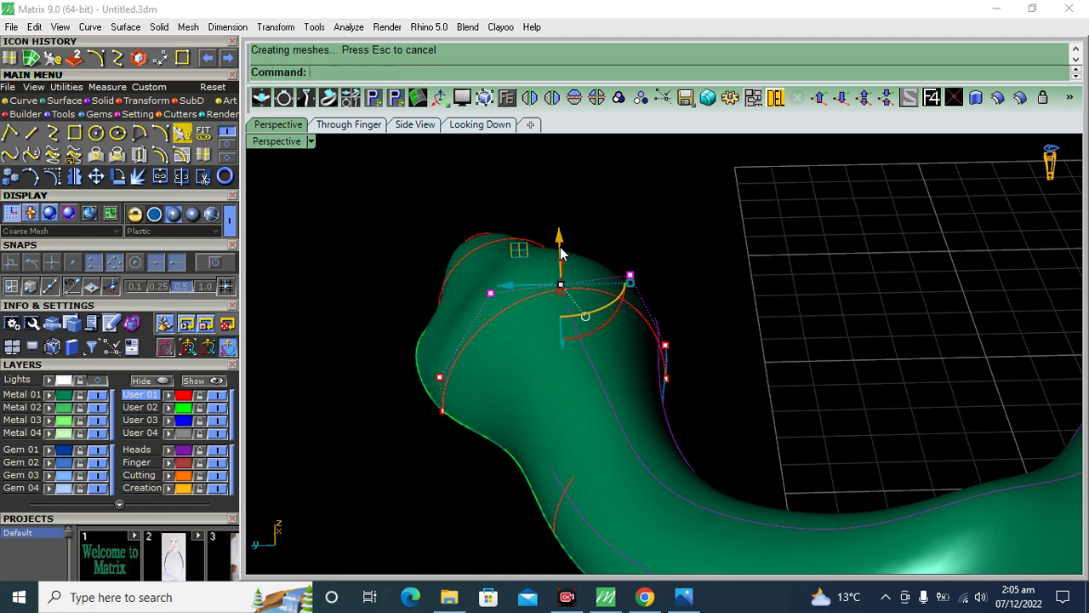
Step: Select the head curve's two end points, pivot on the right point, and raise them slightly
right_drag(561, 253, 581, 387)
ctrl+click(596, 368)
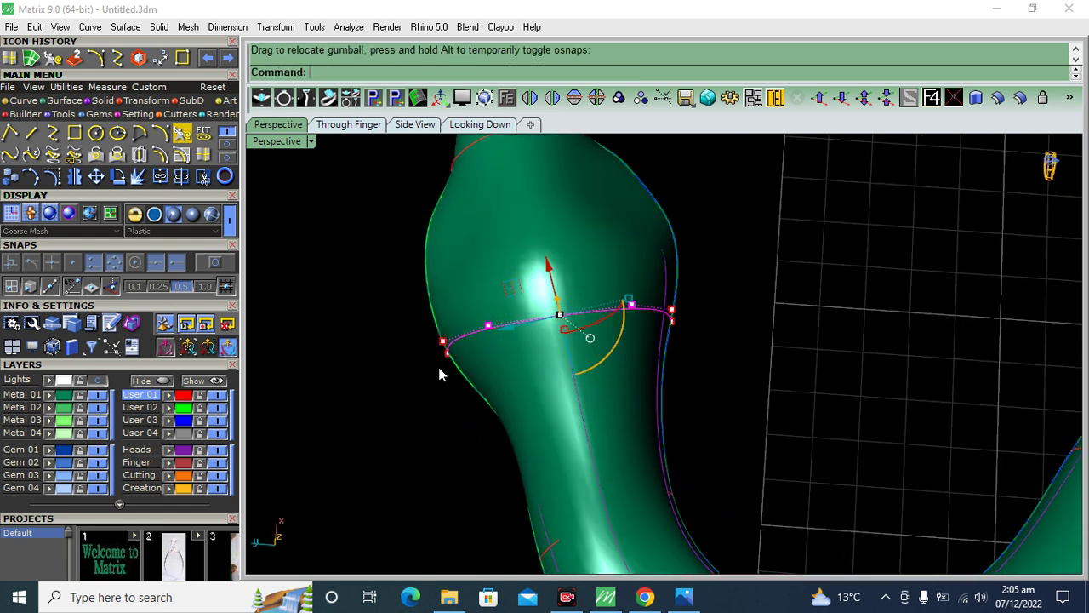
shift+click(444, 343)
shift+click(672, 311)
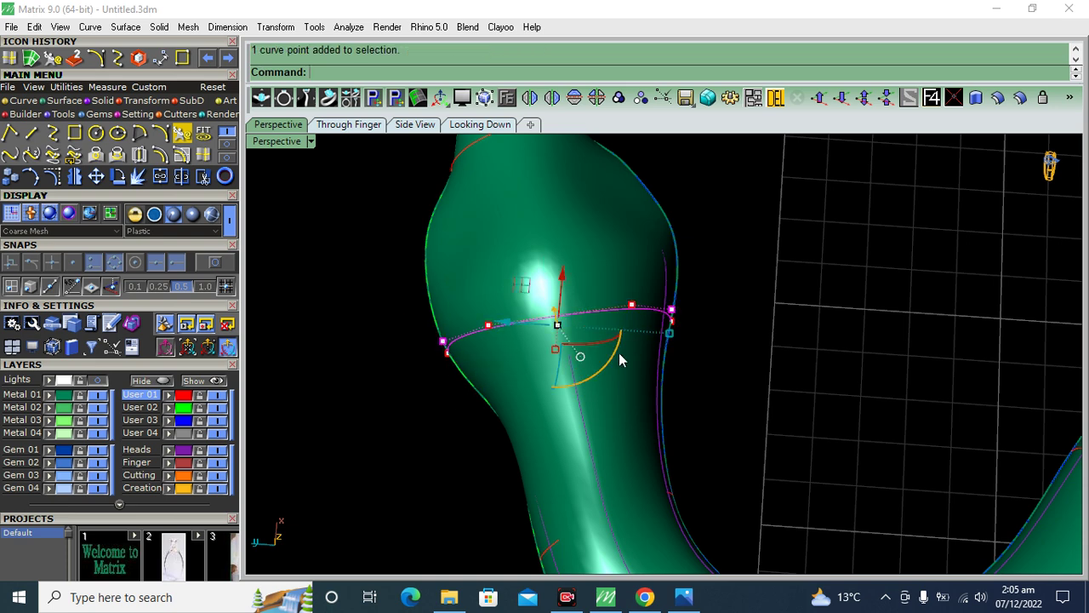
ctrl+click(600, 375)
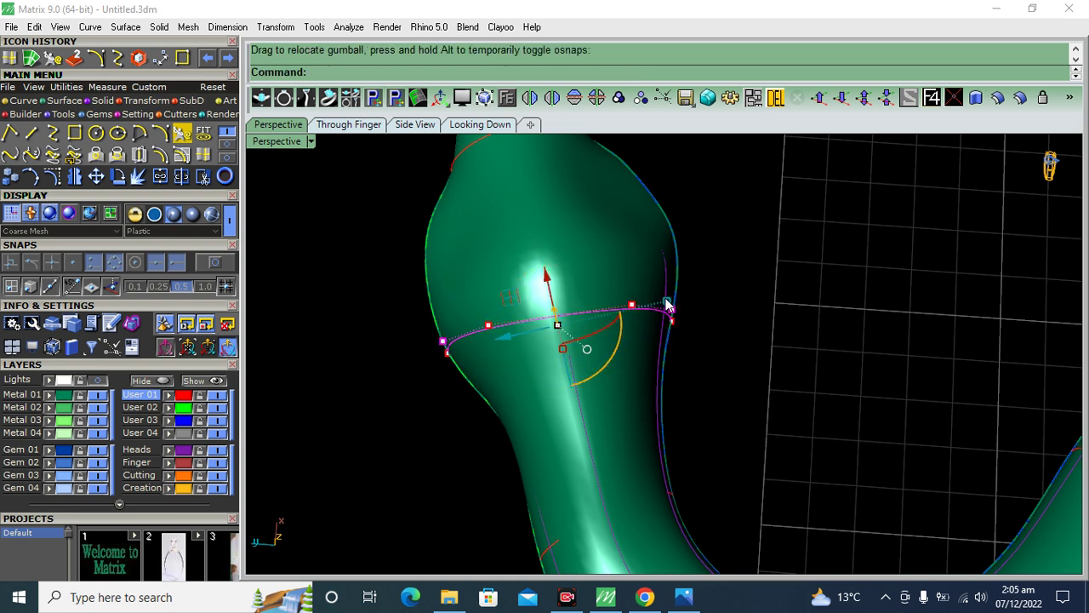
drag(668, 305, 656, 312)
mouse_move(636, 312)
right_down()
mouse_move(668, 257)
mouse_move(632, 408)
mouse_move(656, 330)
right_up()
drag(634, 312, 666, 307)
mouse_move(676, 350)
right_down()
mouse_move(647, 250)
mouse_move(573, 281)
right_up()
drag(557, 316, 573, 329)
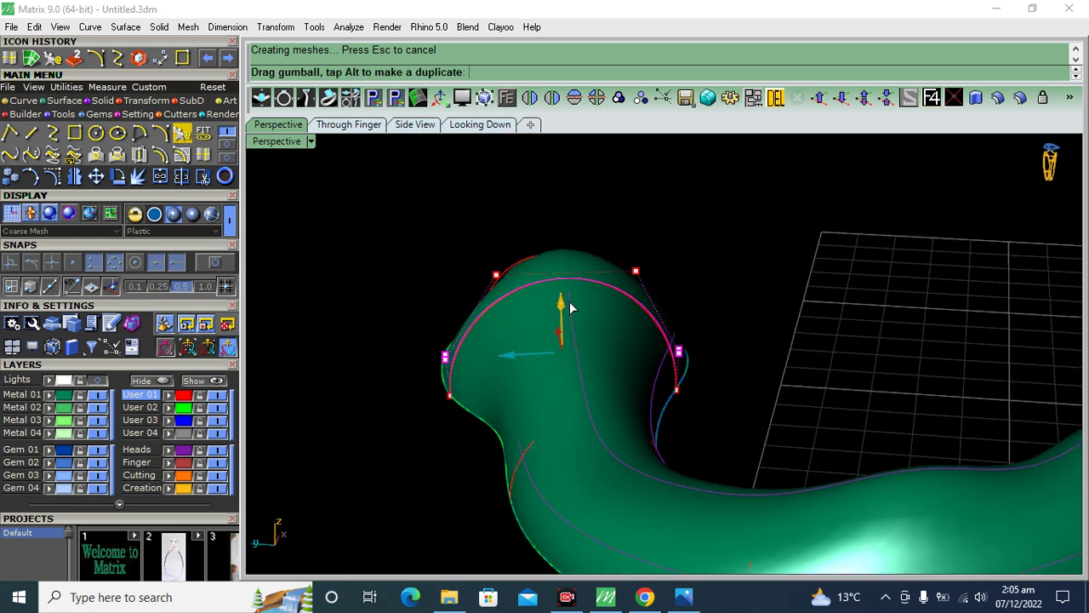
drag(687, 349, 685, 340)
Step: Zoom out to the whole snake and hide the Metal 01 body again
right_drag(685, 341, 803, 394)
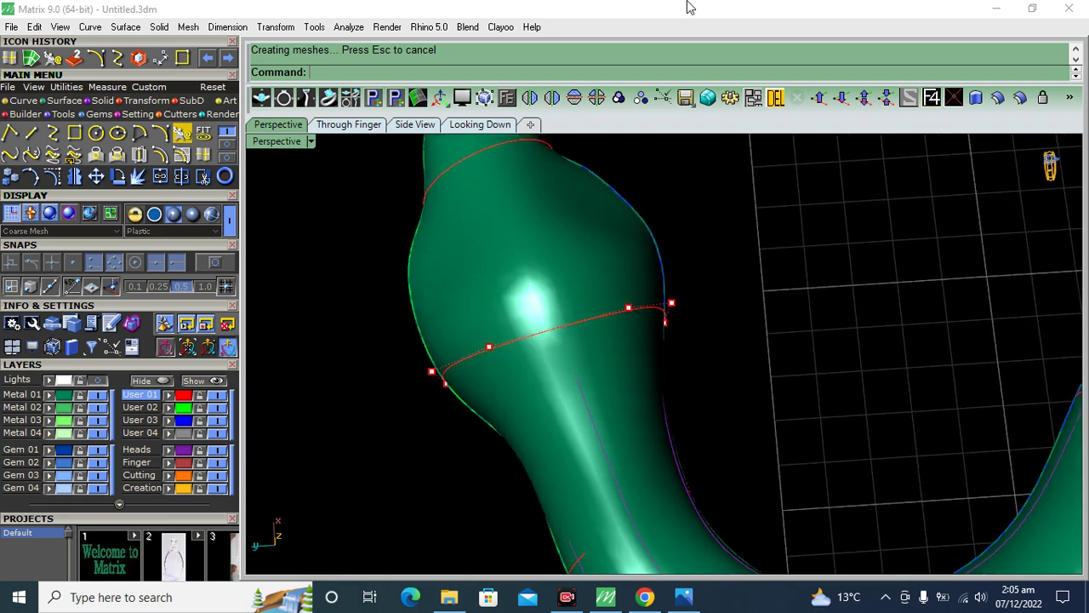
right_drag(824, 337, 576, 350)
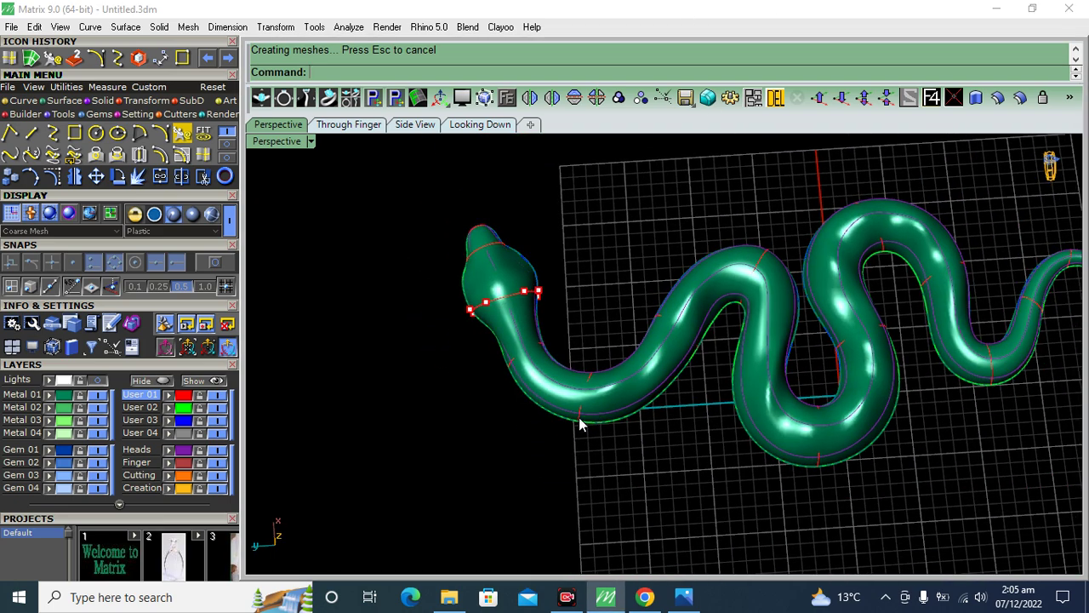
mouse_move(649, 430)
right_down()
mouse_move(632, 382)
mouse_move(773, 310)
right_up()
scroll(773, 310, up, 2)
scroll(787, 303, up, 2)
scroll(790, 319, up, 2)
scroll(794, 338, up, 1)
scroll(794, 339, down, 3)
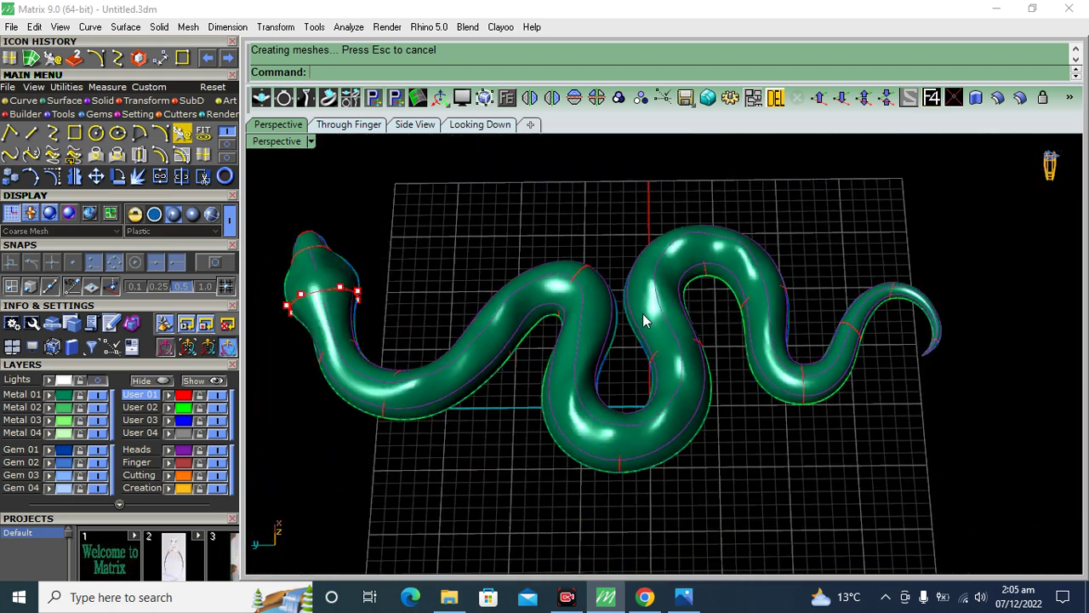
scroll(711, 351, up, 3)
scroll(734, 389, down, 3)
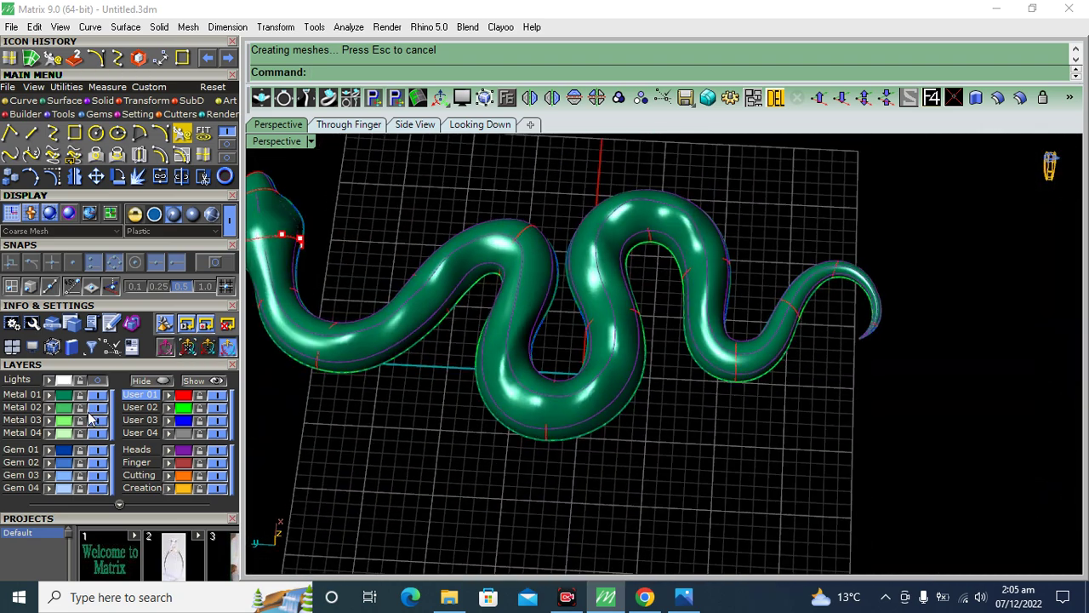
click(92, 396)
scroll(716, 280, down, 3)
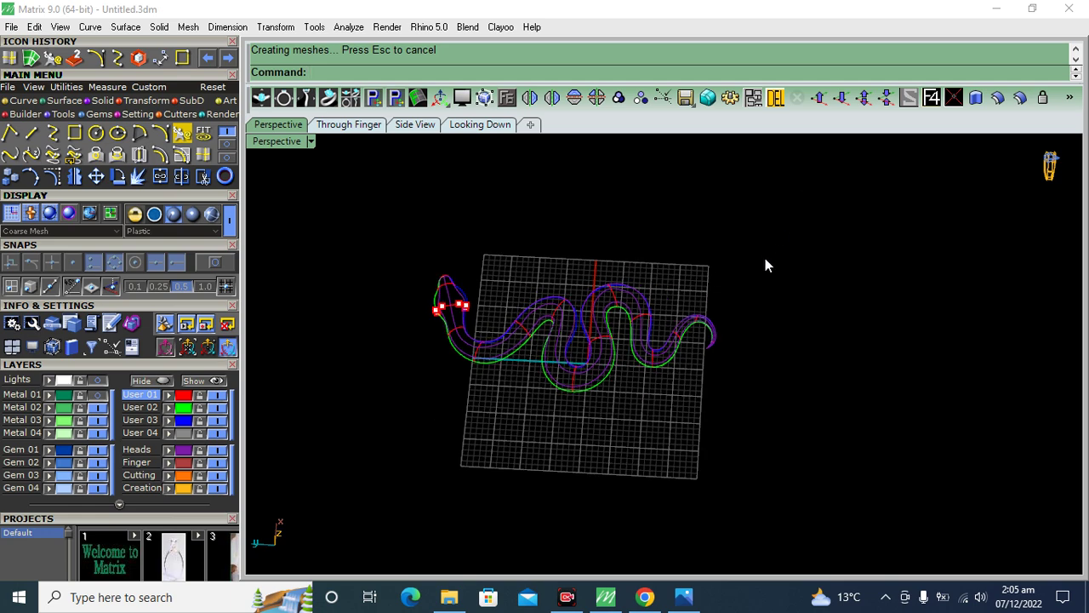
Step: Hide the User 03 layer holding the 20 snake curves
drag(831, 204, 337, 459)
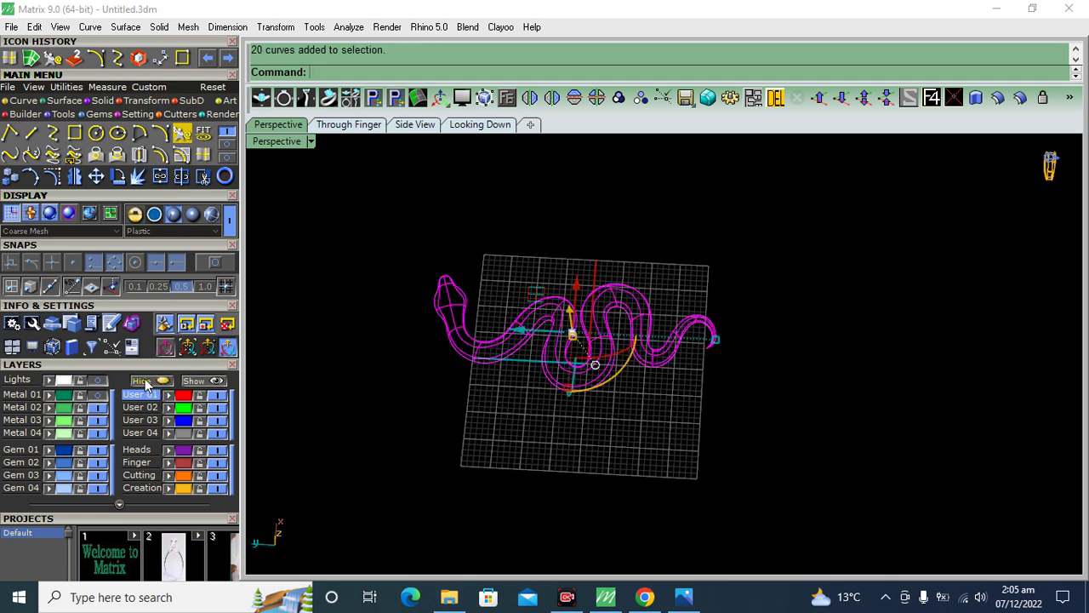
click(454, 439)
right_drag(455, 439, 444, 353)
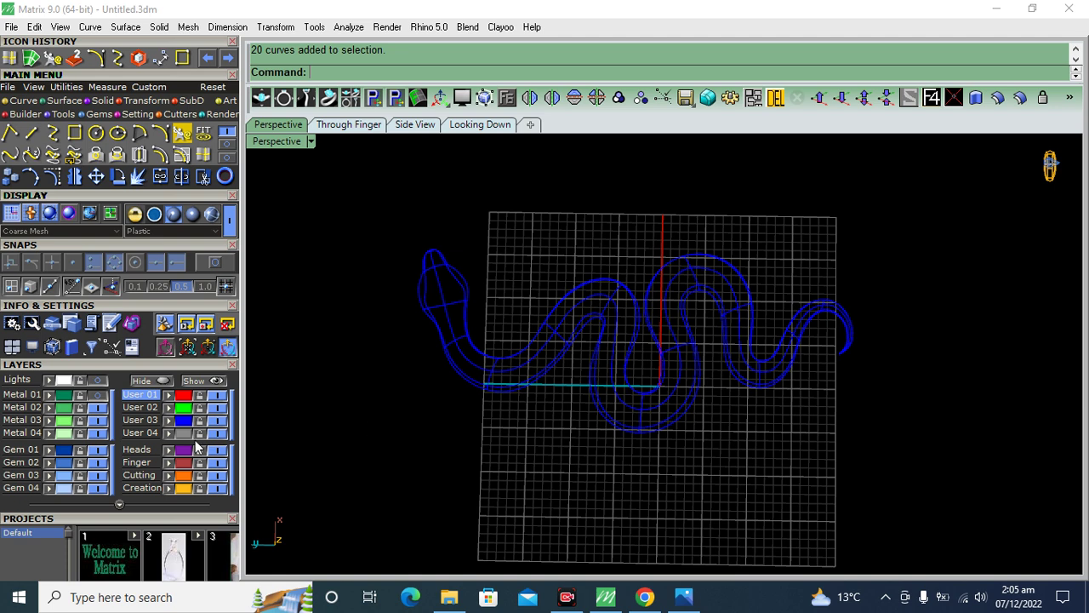
click(217, 420)
Step: Show the green snake body from the Looking Down view over the reference drawing
click(98, 395)
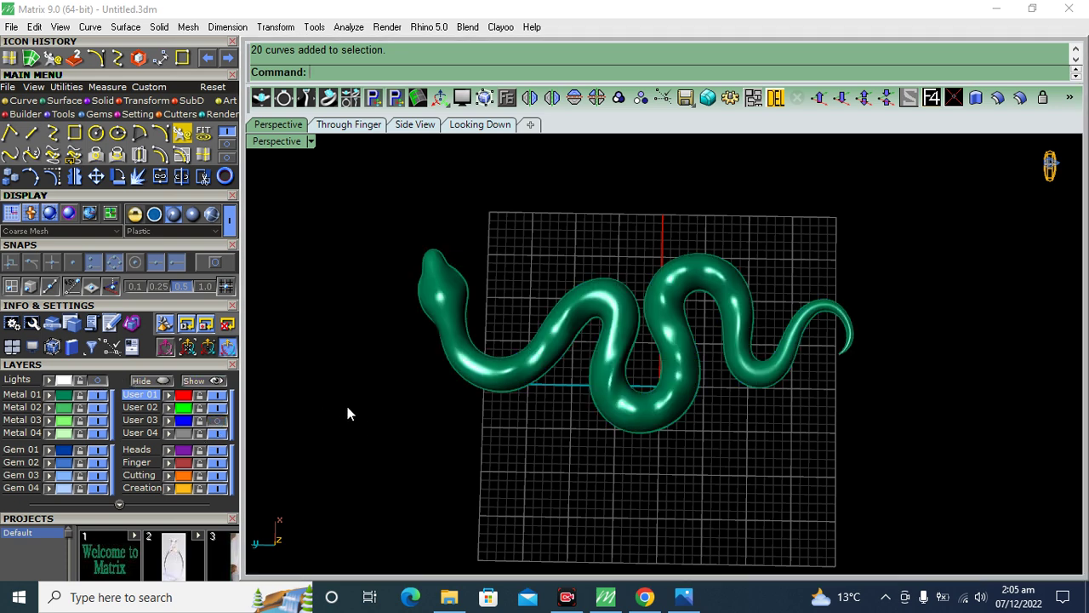
click(480, 125)
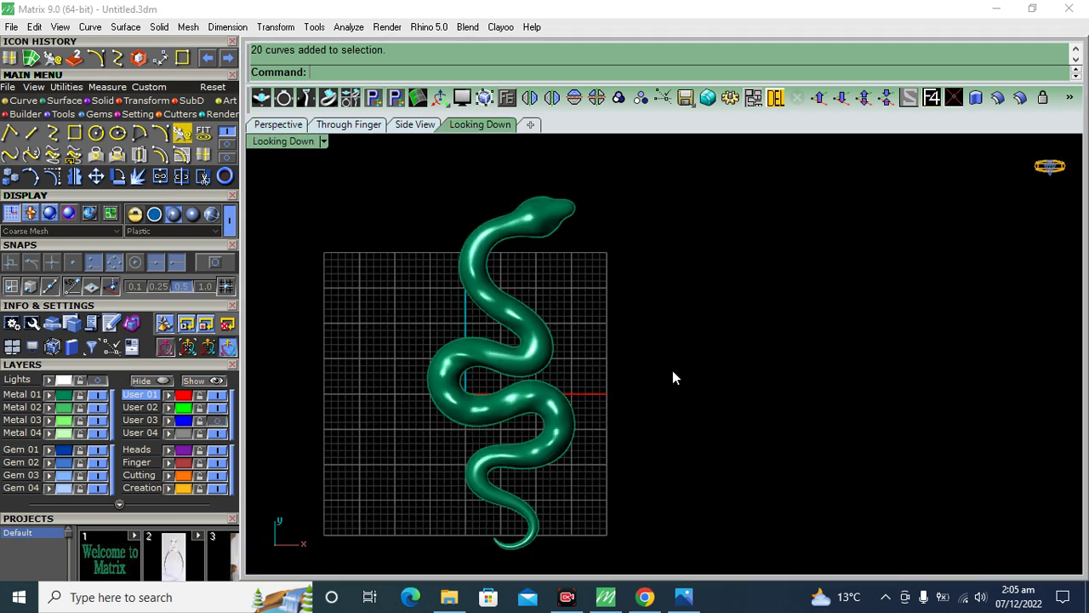
click(89, 379)
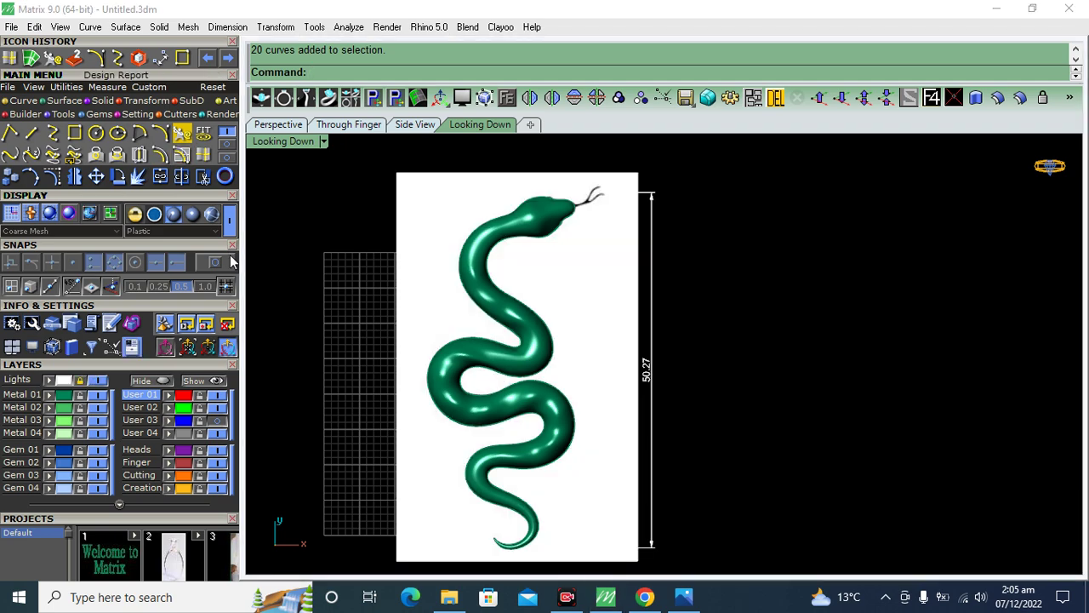
Step: Display the snake as a wireframe over the reference drawing, zoomed in on the head outline
click(229, 219)
scroll(570, 228, up, 5)
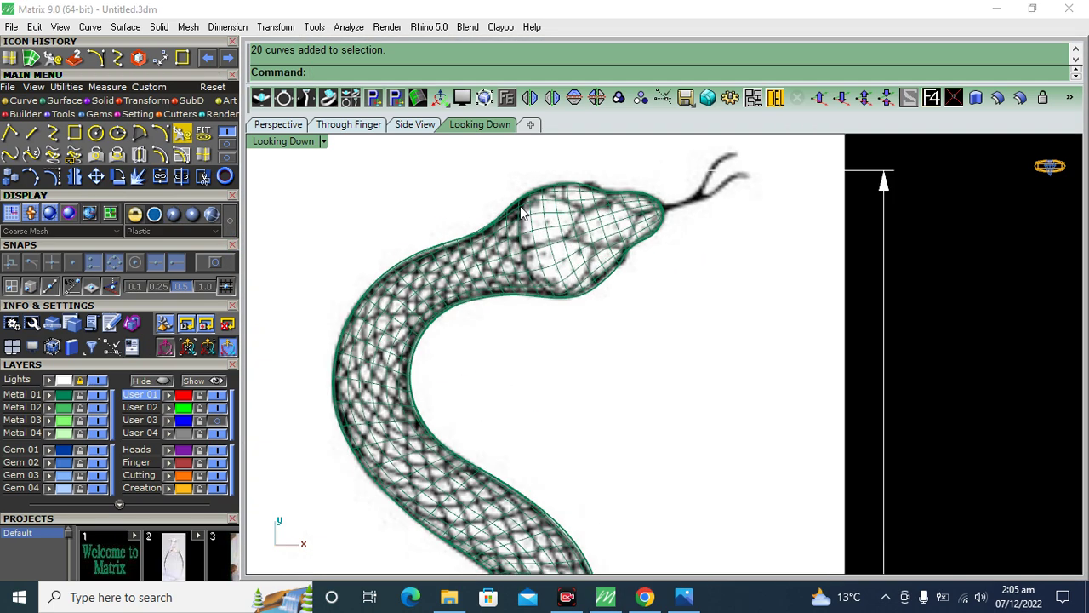
scroll(520, 213, up, 5)
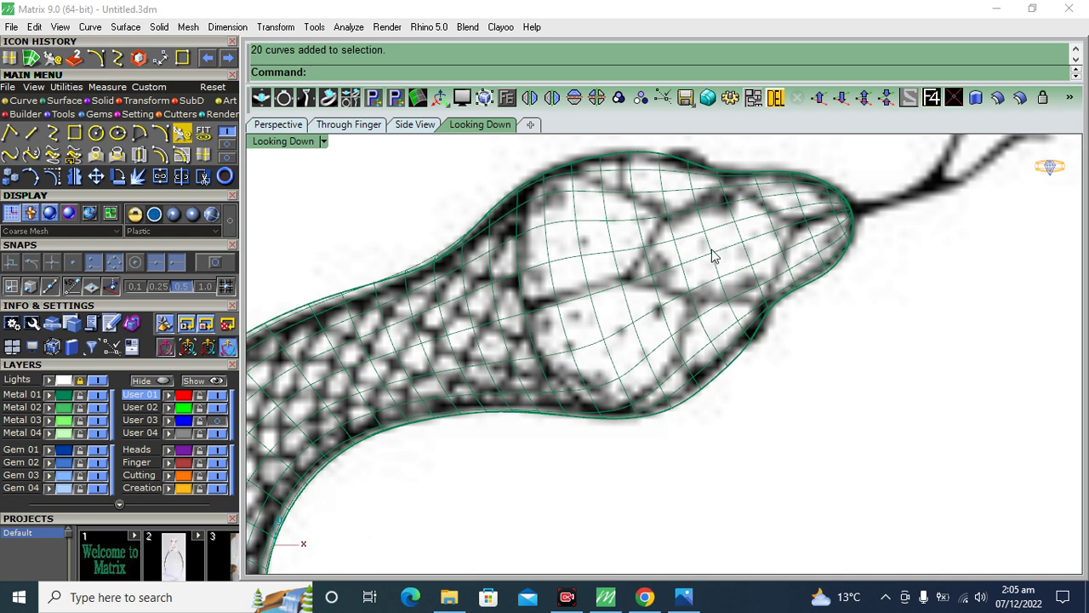
scroll(547, 282, down, 2)
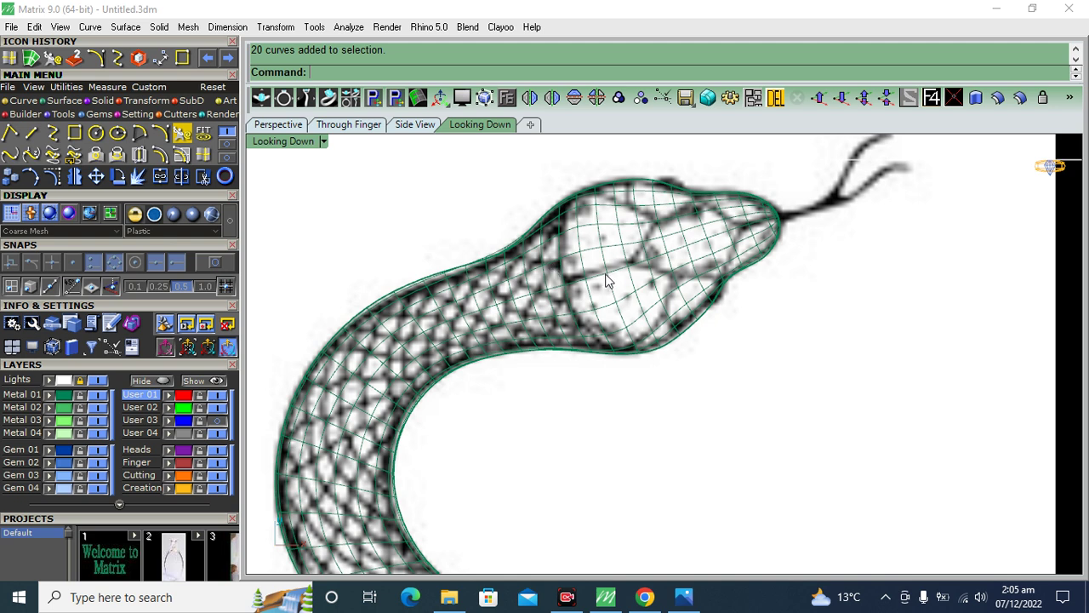
scroll(600, 204, up, 1)
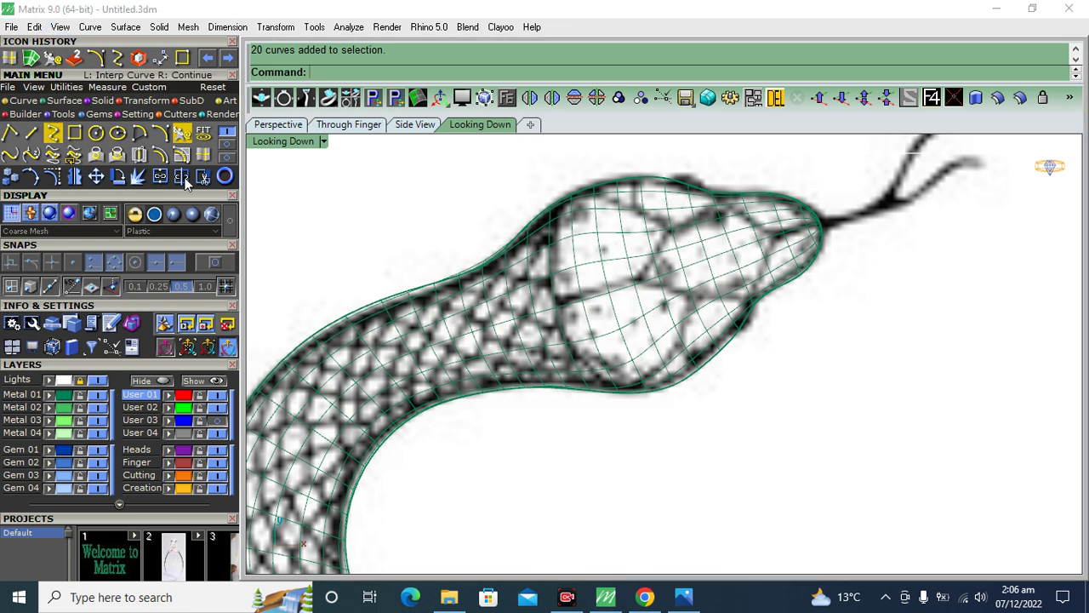
click(53, 132)
scroll(554, 190, up, 2)
Step: Draw a three-point interpolated curve across the snake's neck
click(563, 179)
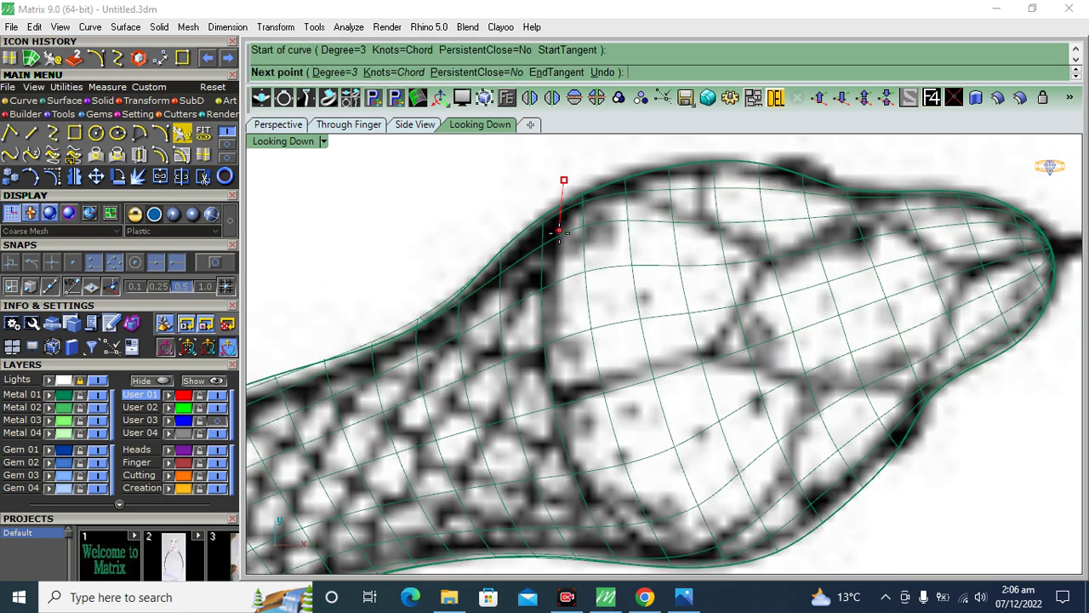
click(551, 343)
scroll(553, 341, down, 2)
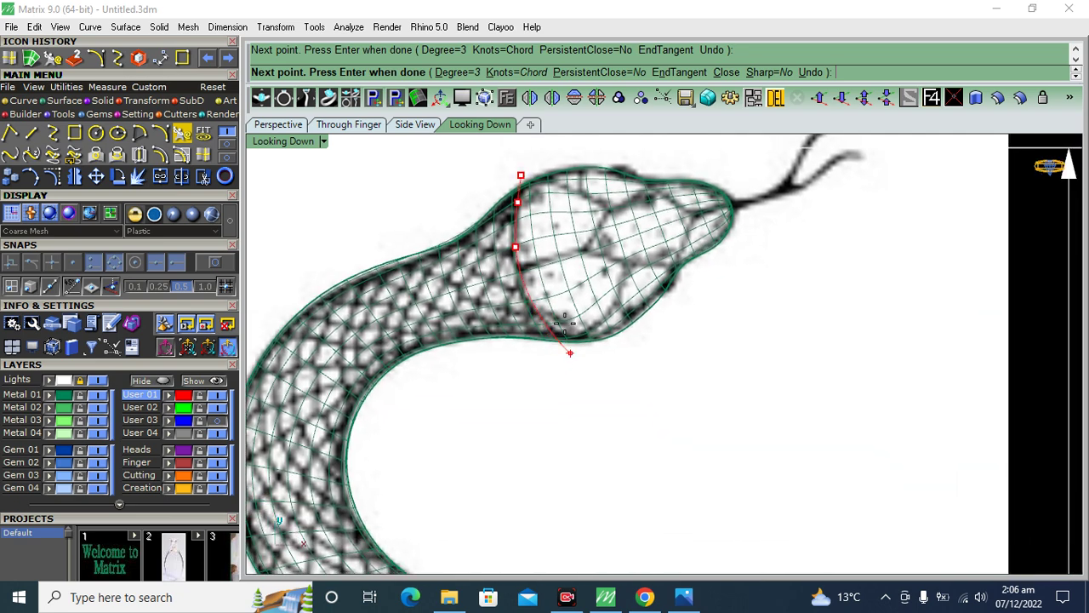
scroll(527, 320, up, 2)
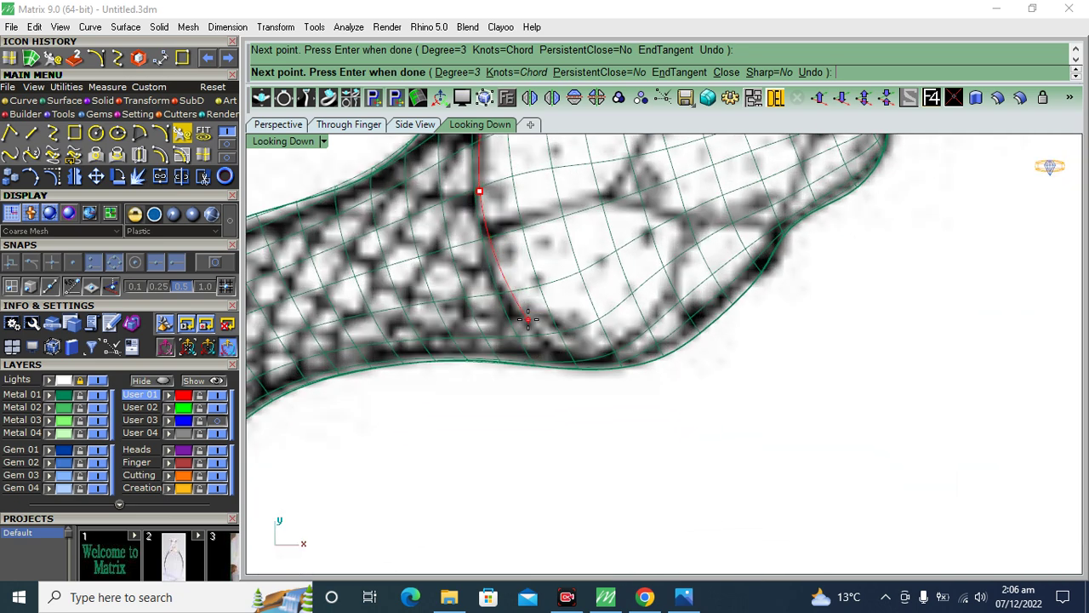
click(628, 390)
key(Return)
Step: Split the snake surface with the neck curve, then delete the curve
click(645, 335)
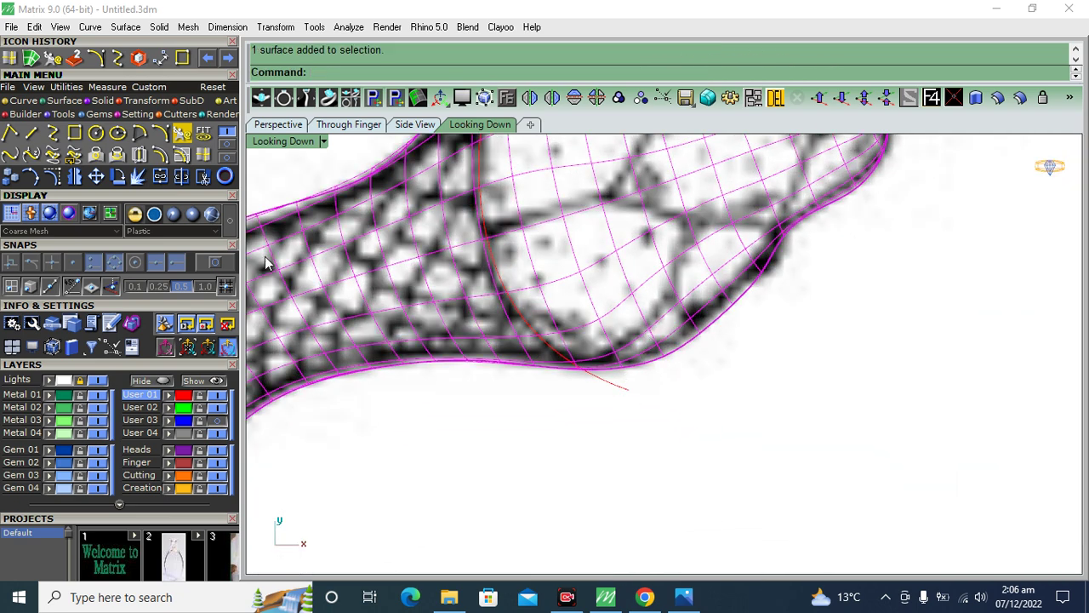
click(201, 176)
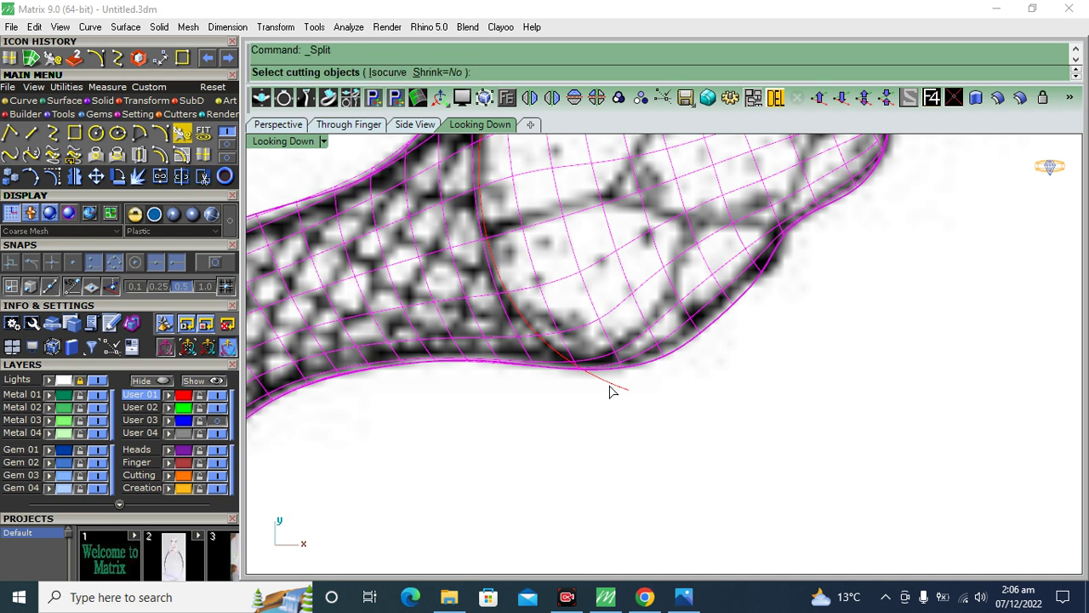
click(611, 391)
click(622, 391)
key(Delete)
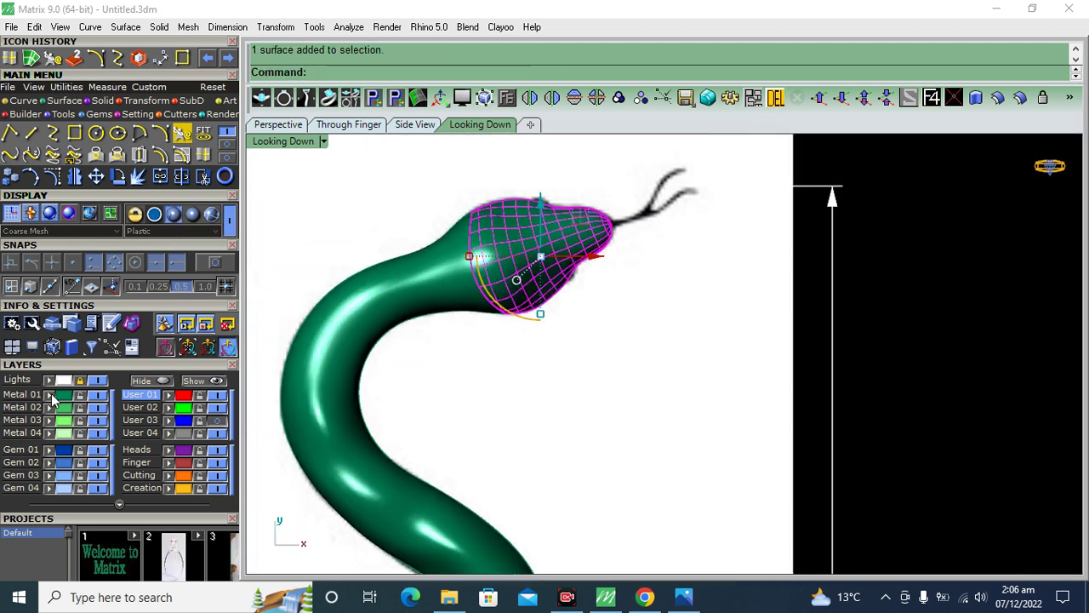
Step: Hide the green body layer and show the blue head centred in wireframe display
click(530, 447)
scroll(636, 311, down, 3)
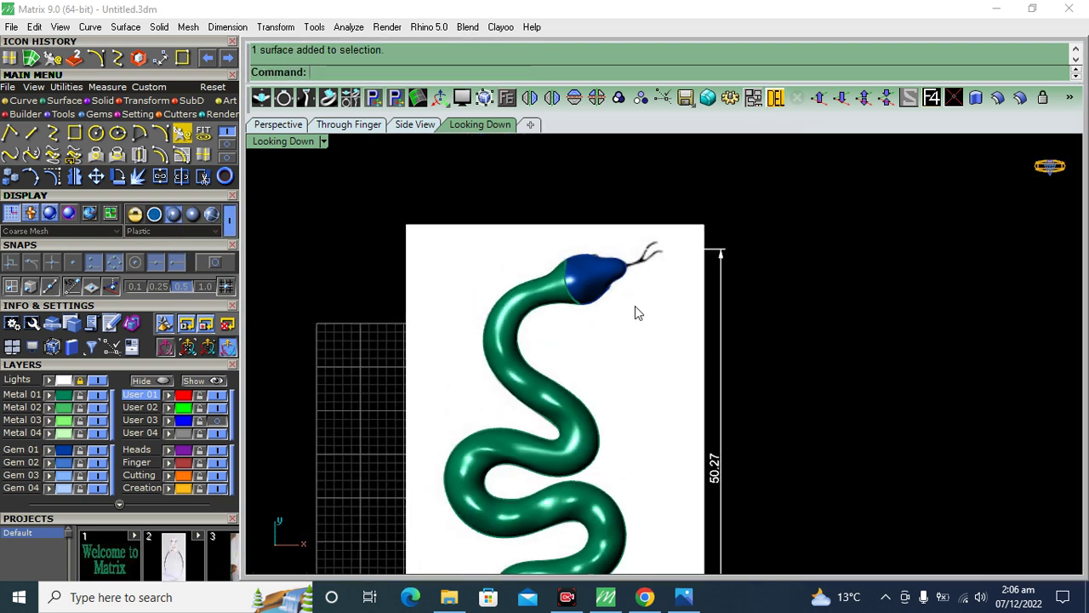
right_drag(664, 307, 675, 302)
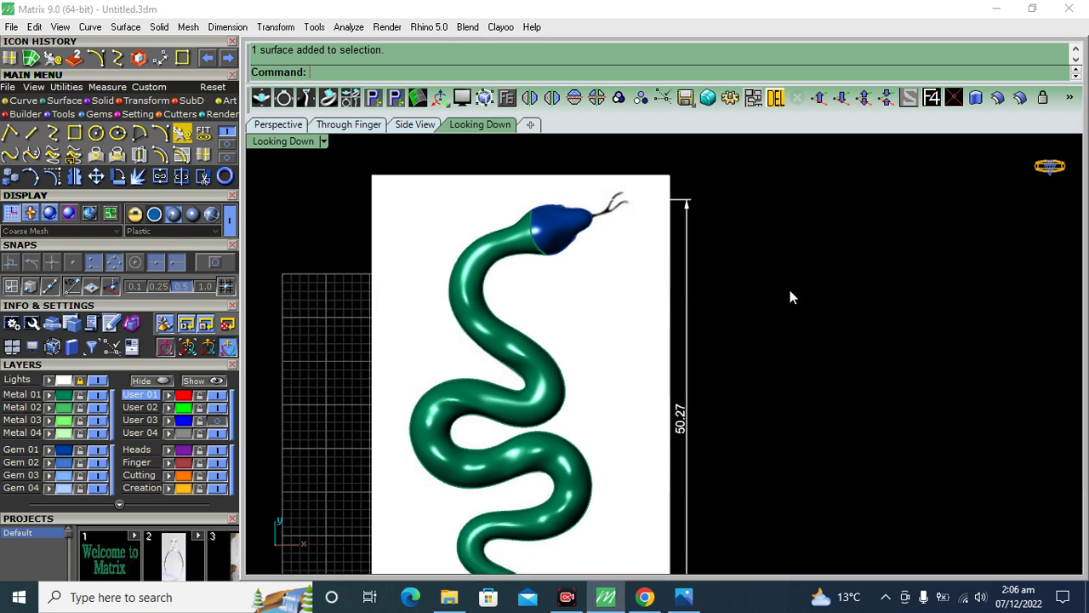
scroll(788, 294, down, 2)
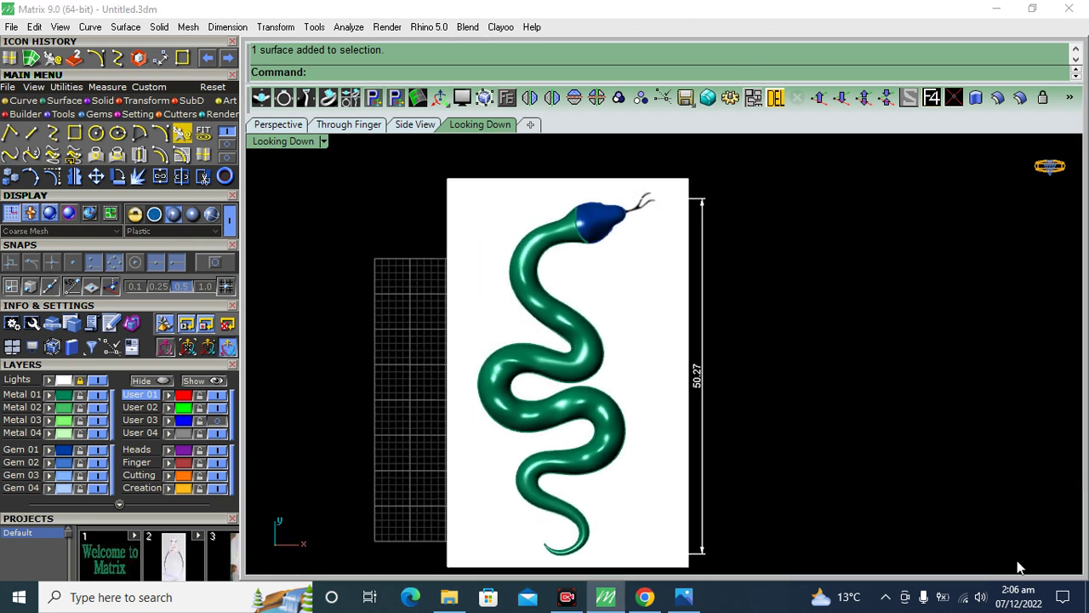
scroll(593, 225, up, 3)
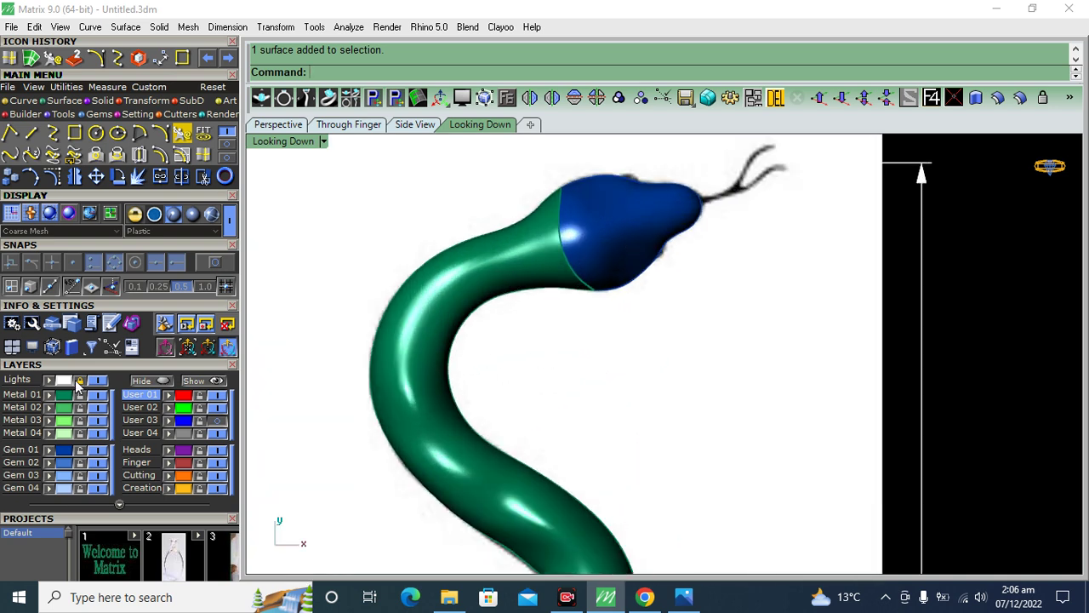
click(97, 396)
click(228, 220)
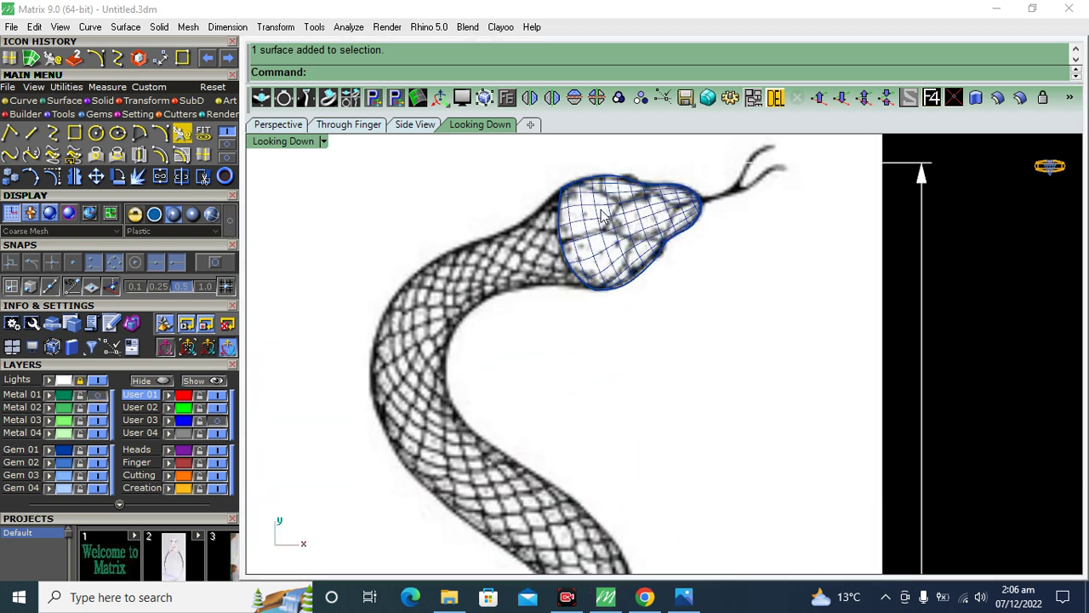
scroll(750, 402, up, 3)
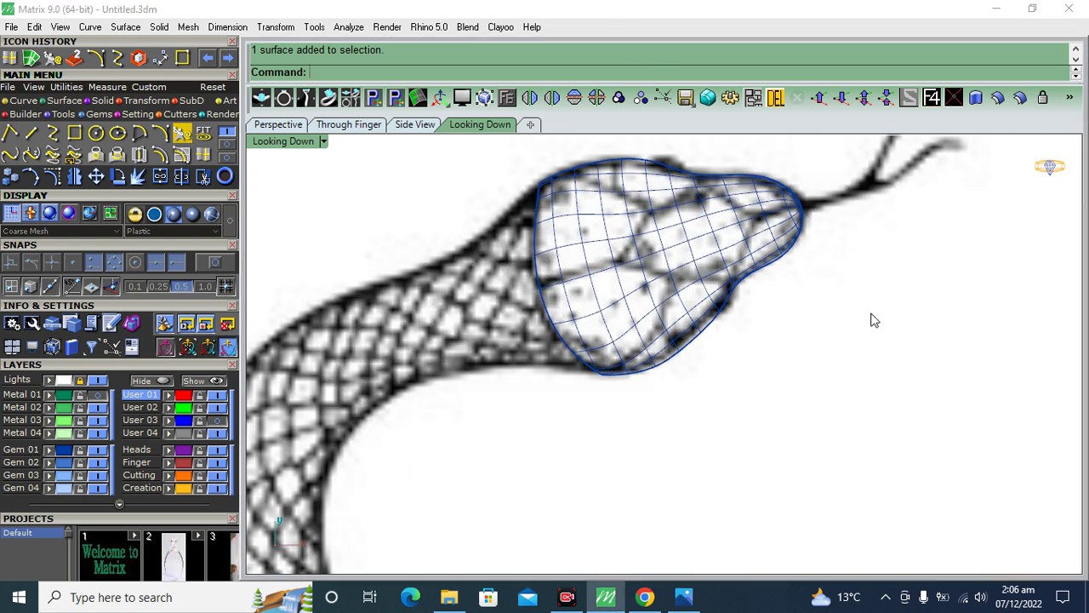
right_drag(668, 228, 642, 236)
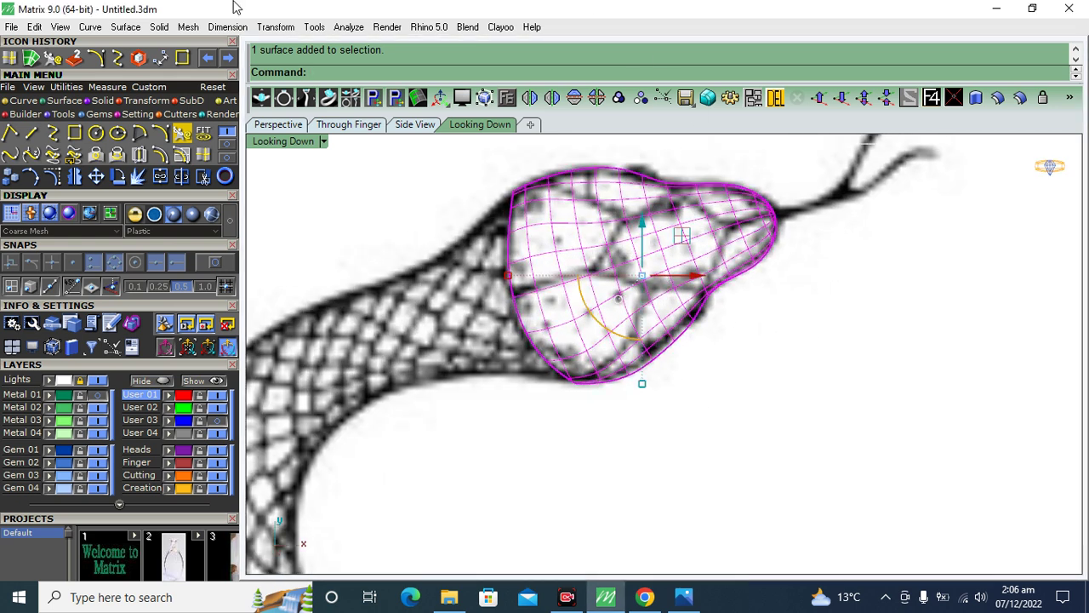
click(198, 117)
Step: Project the head surface to the CPlane, answering No to deleting the input objects
click(204, 134)
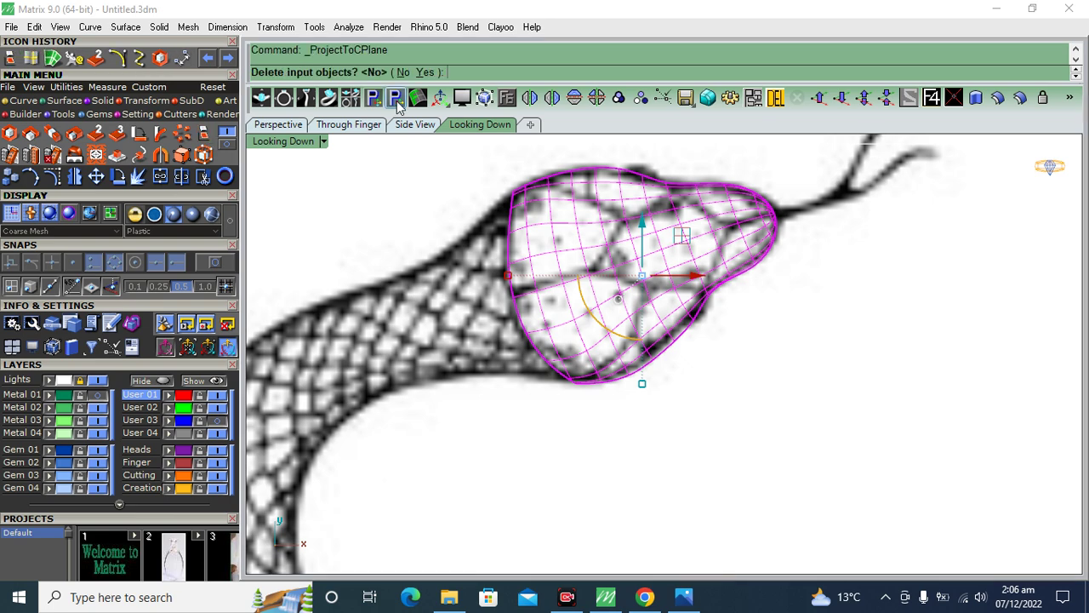
click(401, 74)
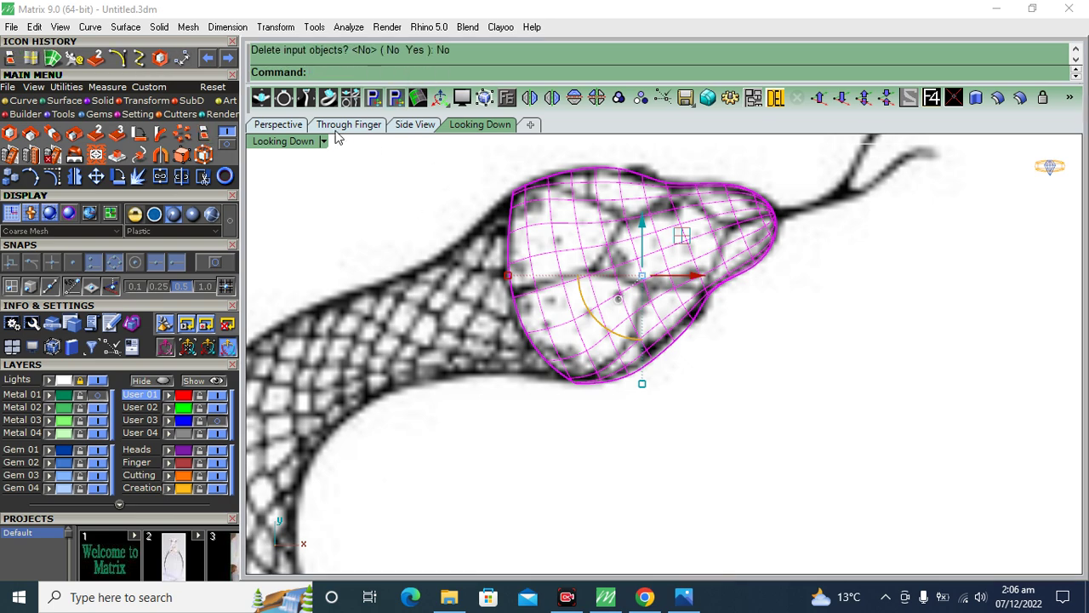
click(288, 126)
click(315, 284)
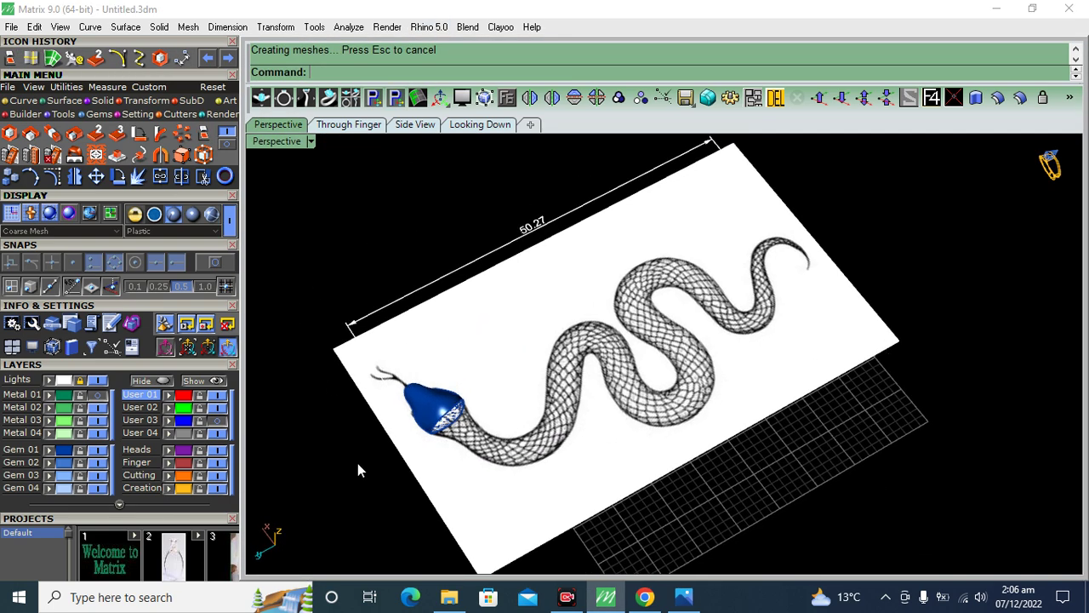
click(90, 379)
scroll(528, 391, up, 5)
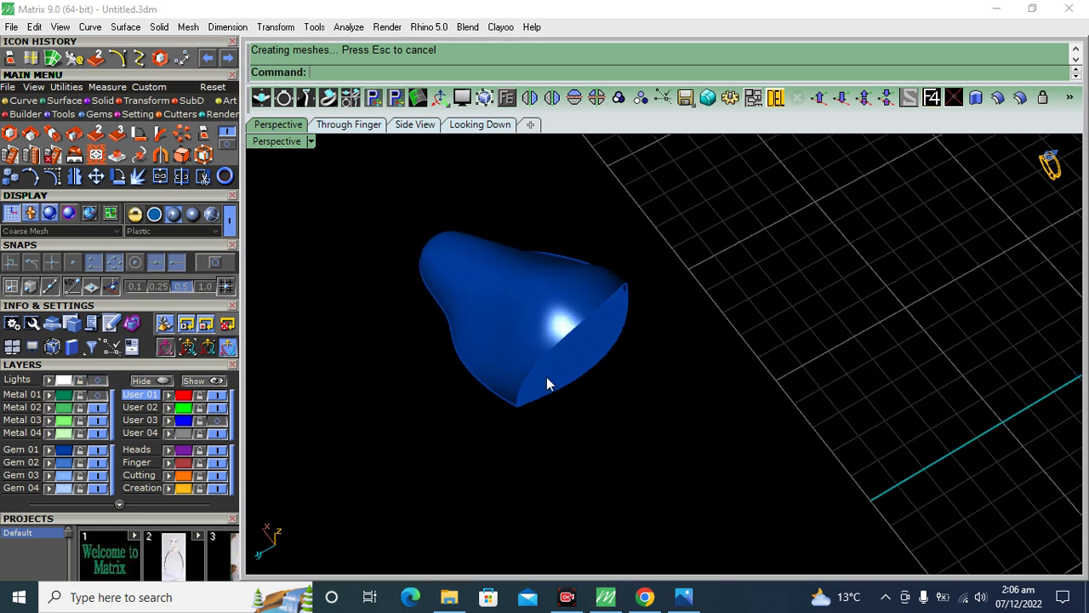
Step: Duplicate the flat head surface's border as a curve and delete the surface
click(536, 326)
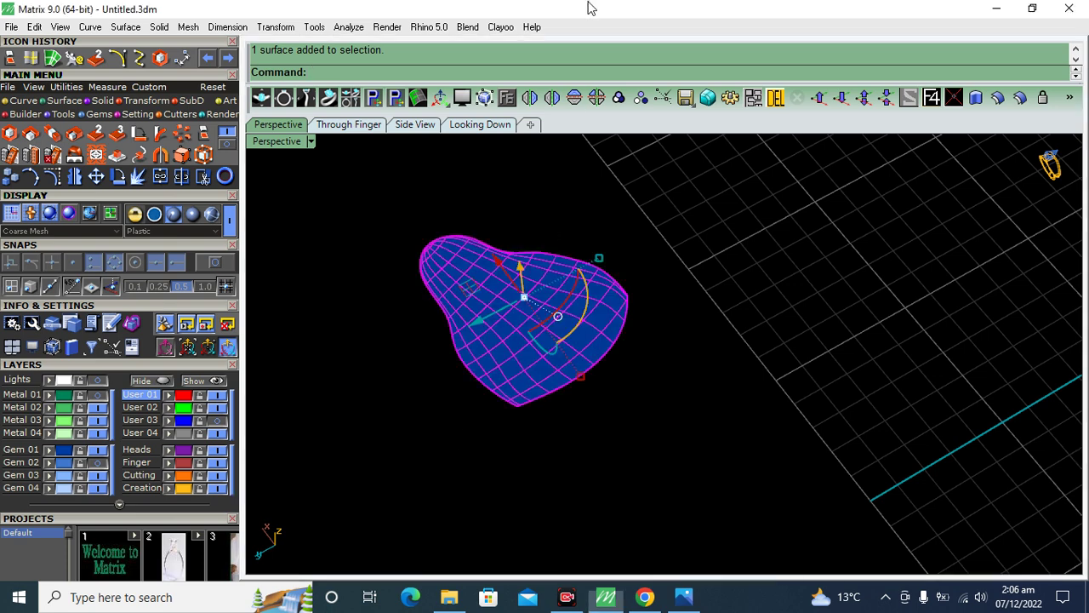
click(18, 101)
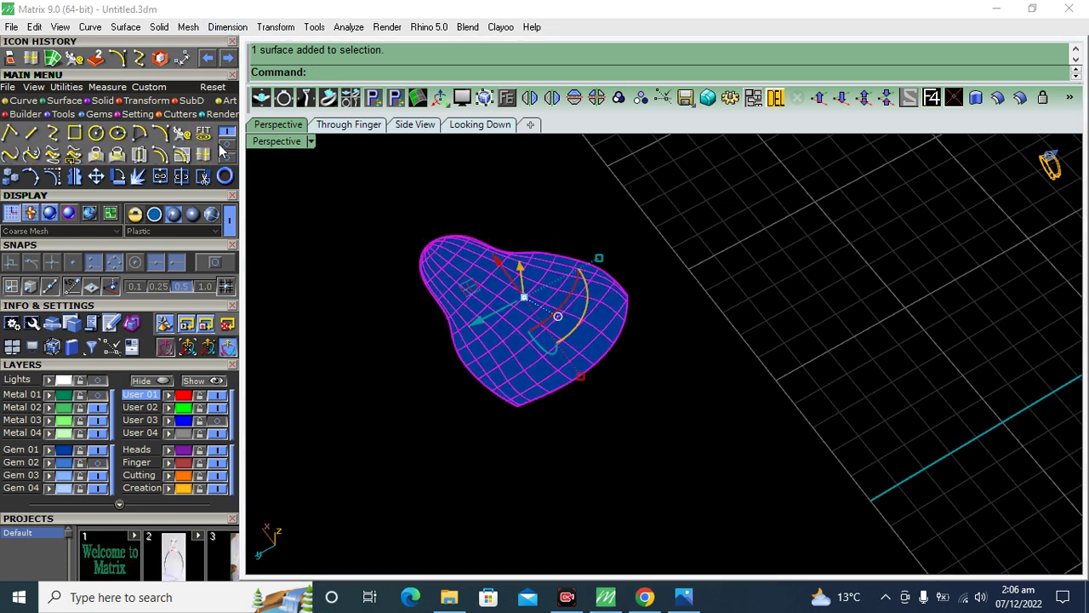
click(204, 155)
click(520, 387)
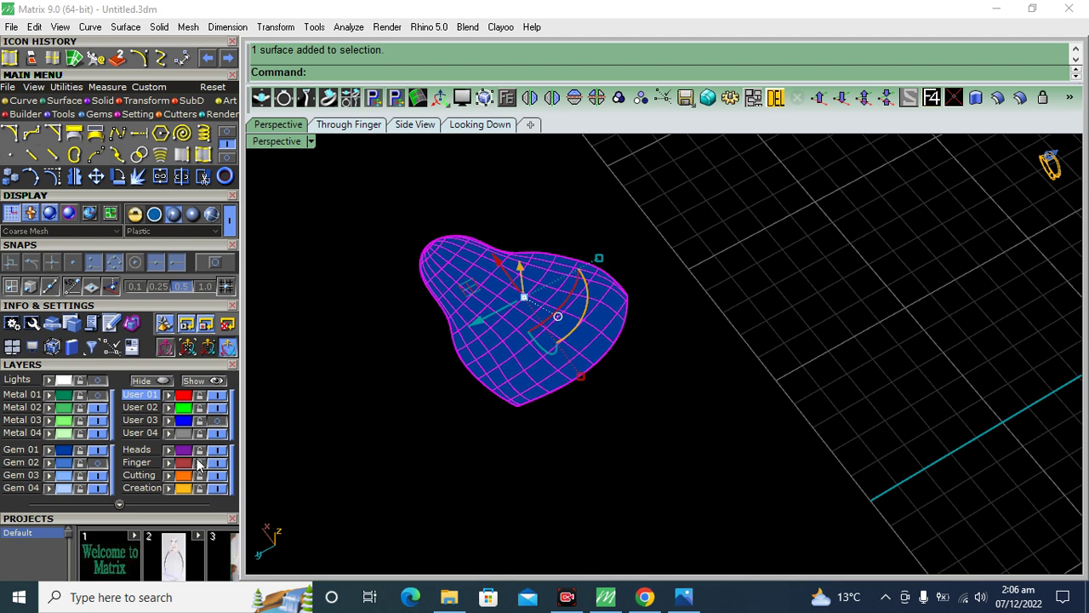
key(Delete)
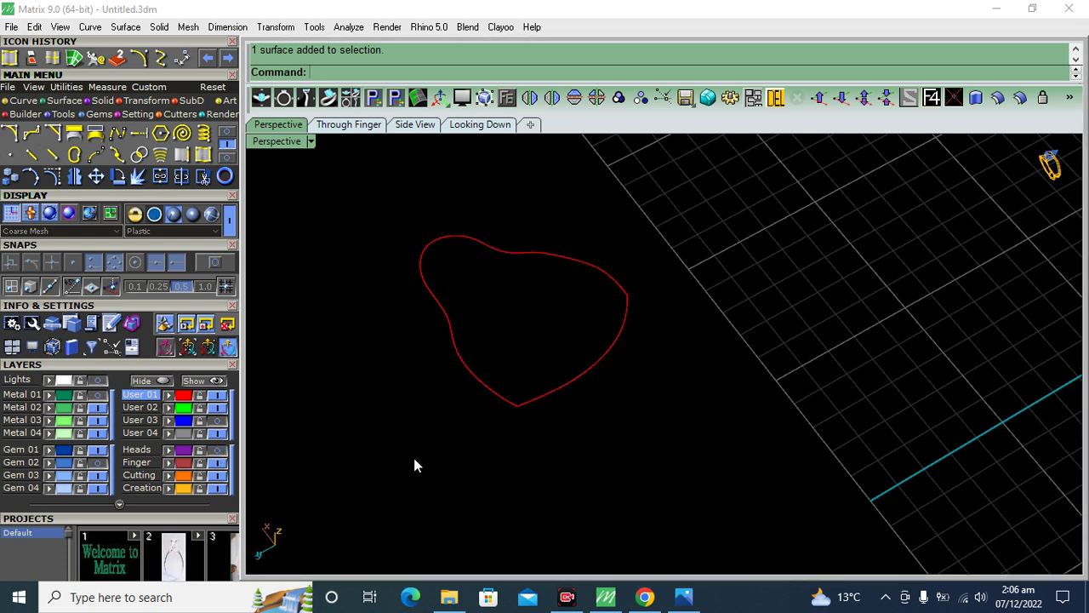
Step: Show the red head outline over the reference drawing from the top view and start Interpolate Curve
click(490, 393)
click(480, 125)
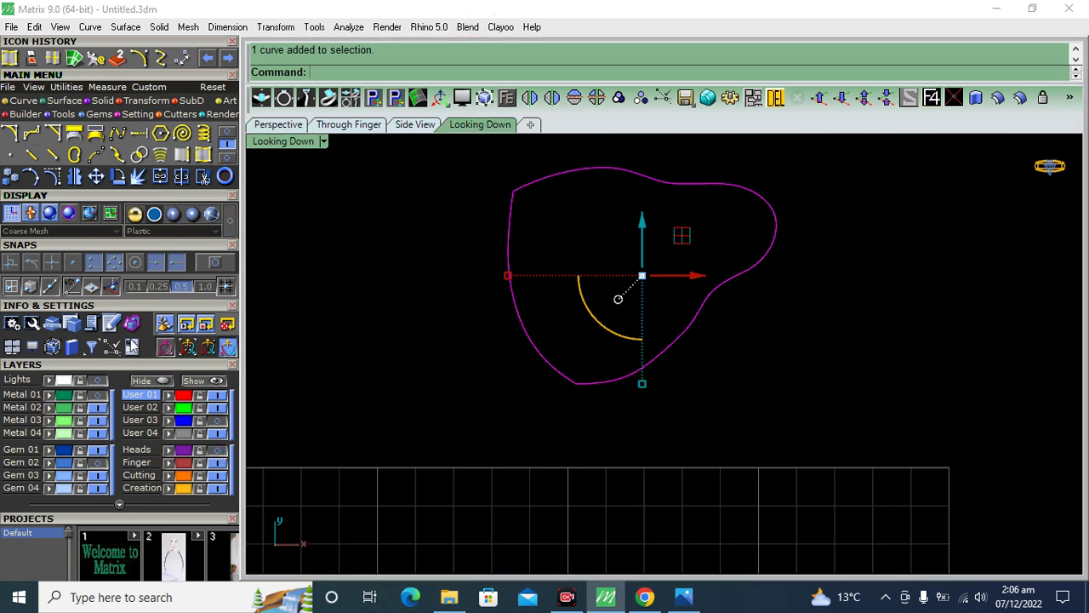
click(98, 382)
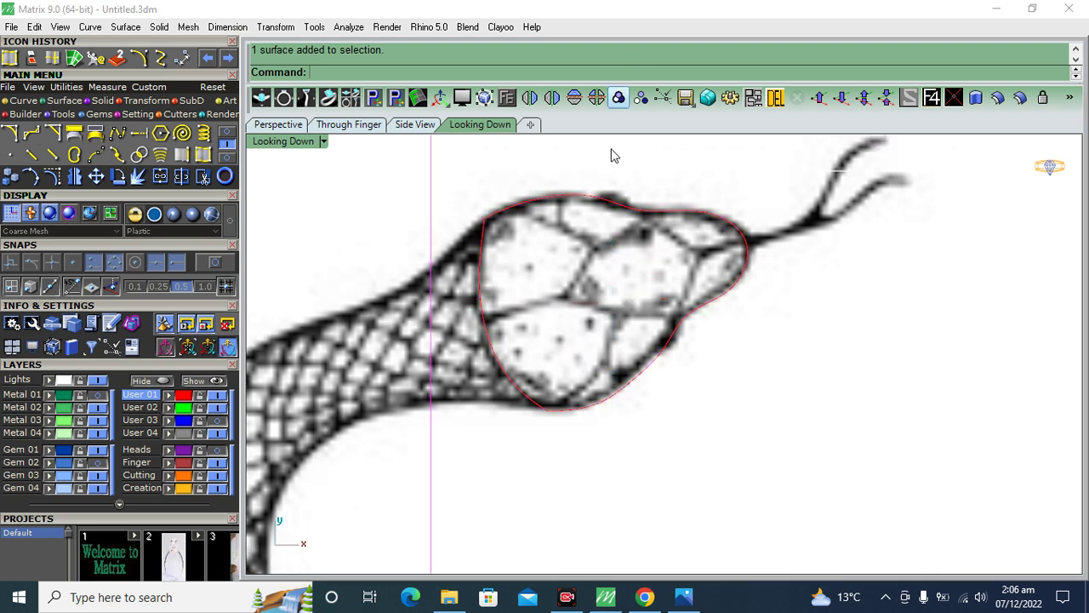
click(24, 101)
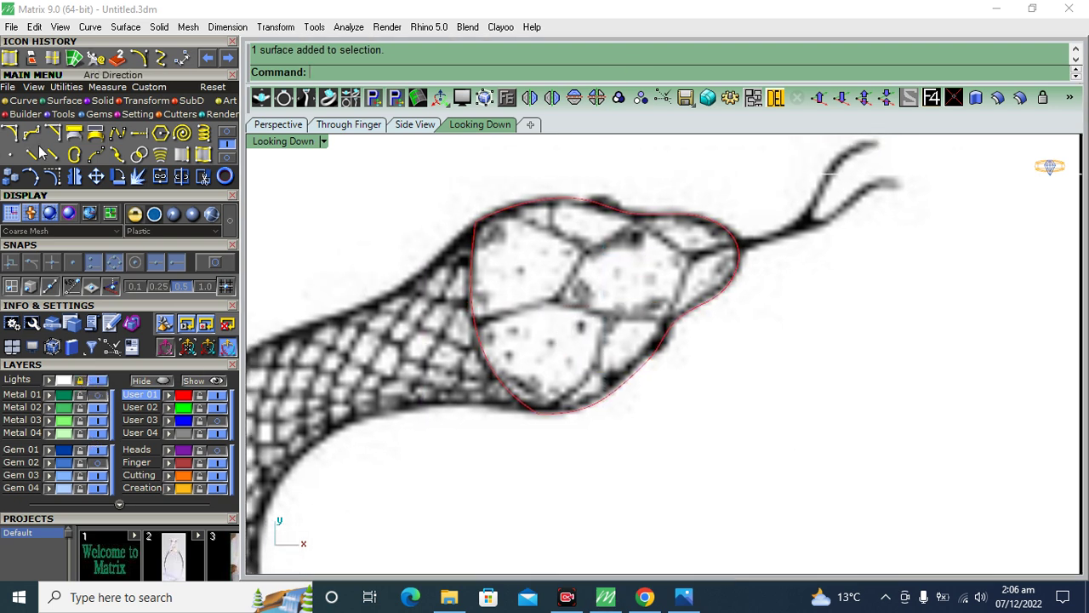
click(51, 132)
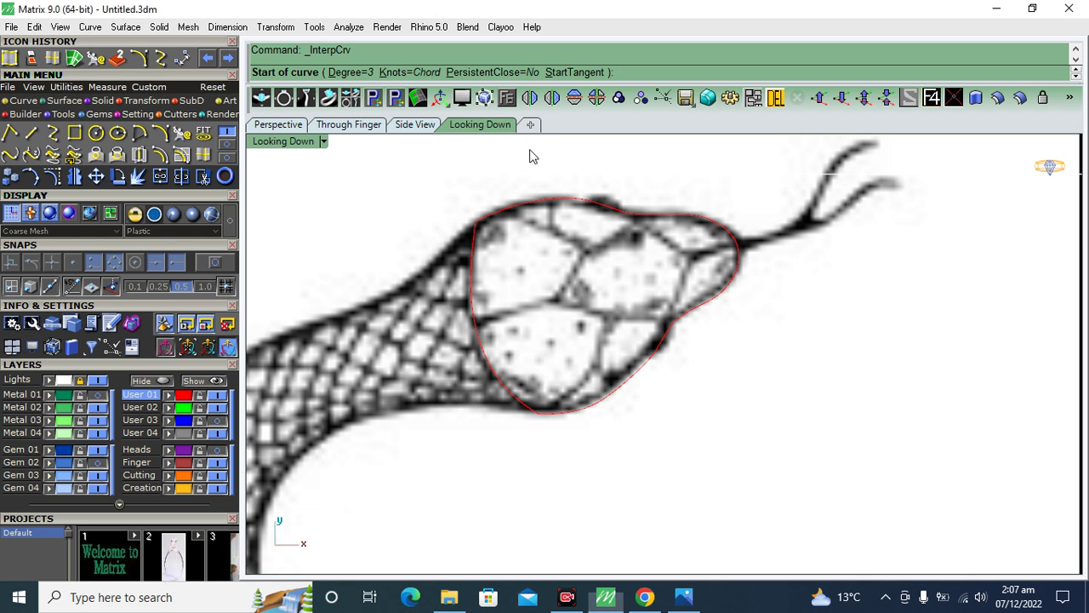
Step: Trace the first three scale dividing lines across the top and left of the head
scroll(529, 187, up, 2)
scroll(493, 217, up, 2)
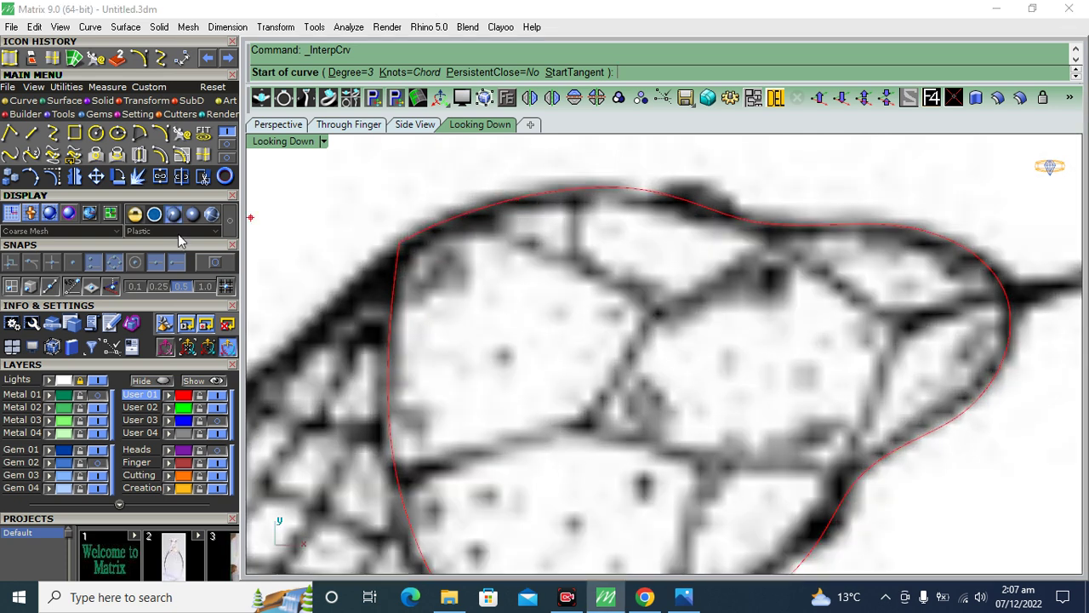
click(469, 211)
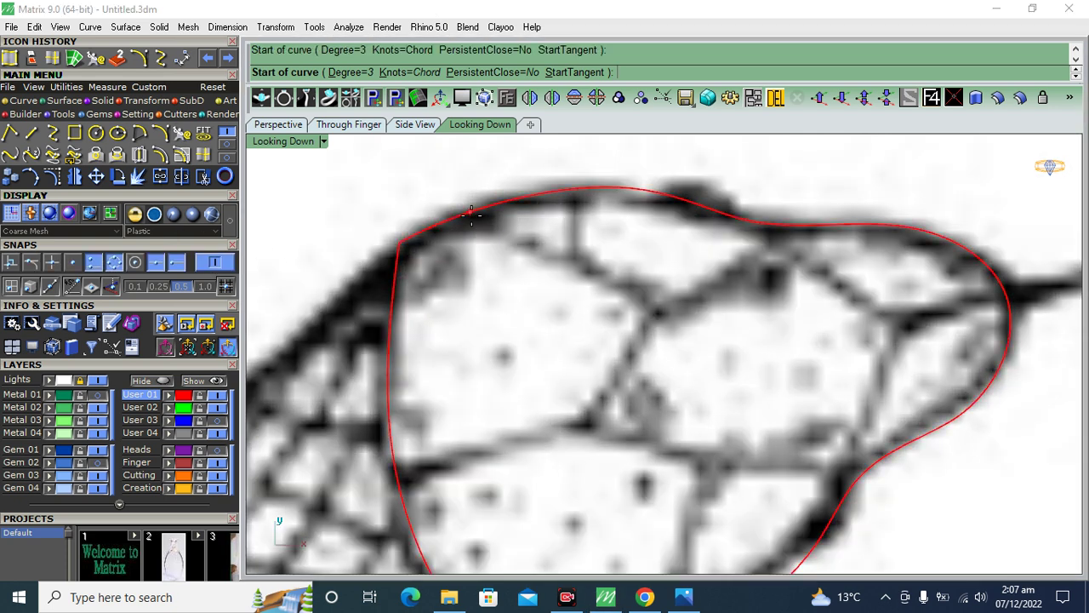
click(542, 246)
click(653, 306)
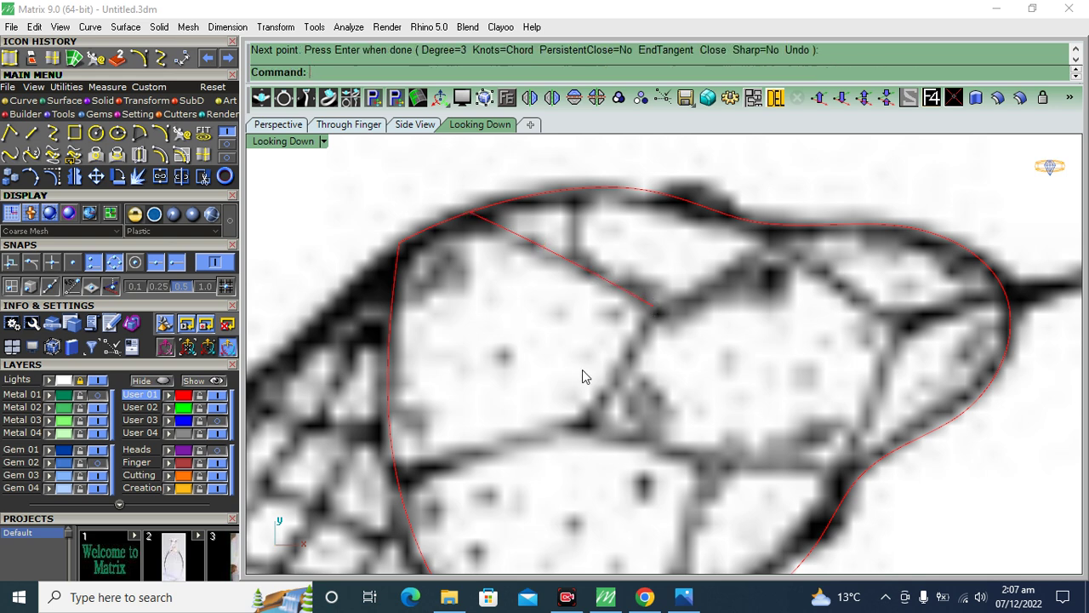
scroll(544, 323, up, 2)
key(Return)
key(Return)
click(372, 355)
click(559, 302)
key(Return)
key(Return)
click(559, 302)
click(583, 261)
click(630, 185)
key(Return)
key(Return)
Step: Trace two more scale lines across the lower head scales, ending on the head outline
right_drag(585, 308, 513, 238)
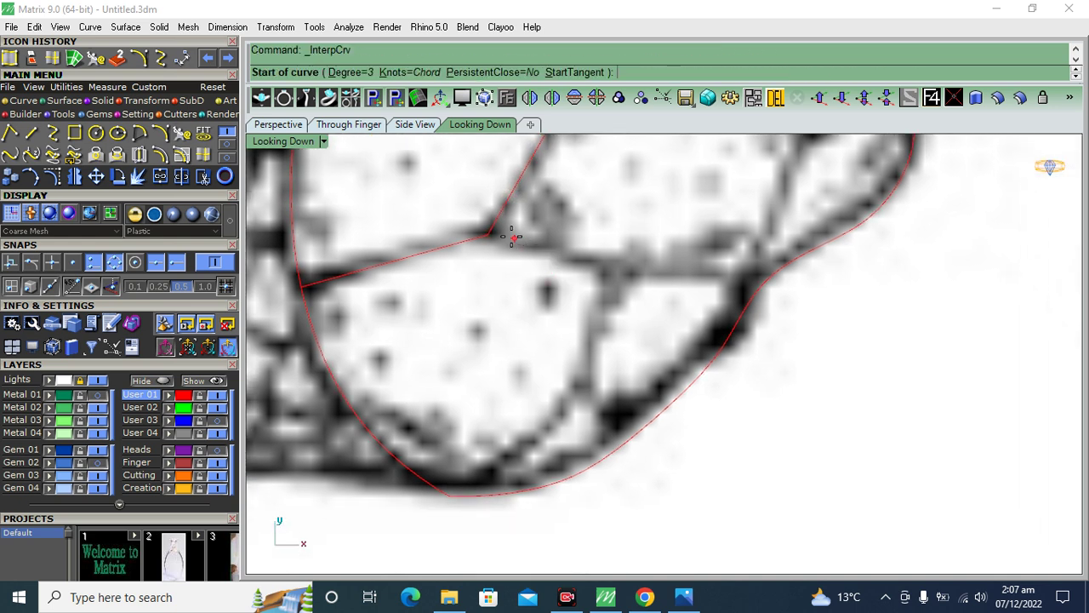
click(491, 243)
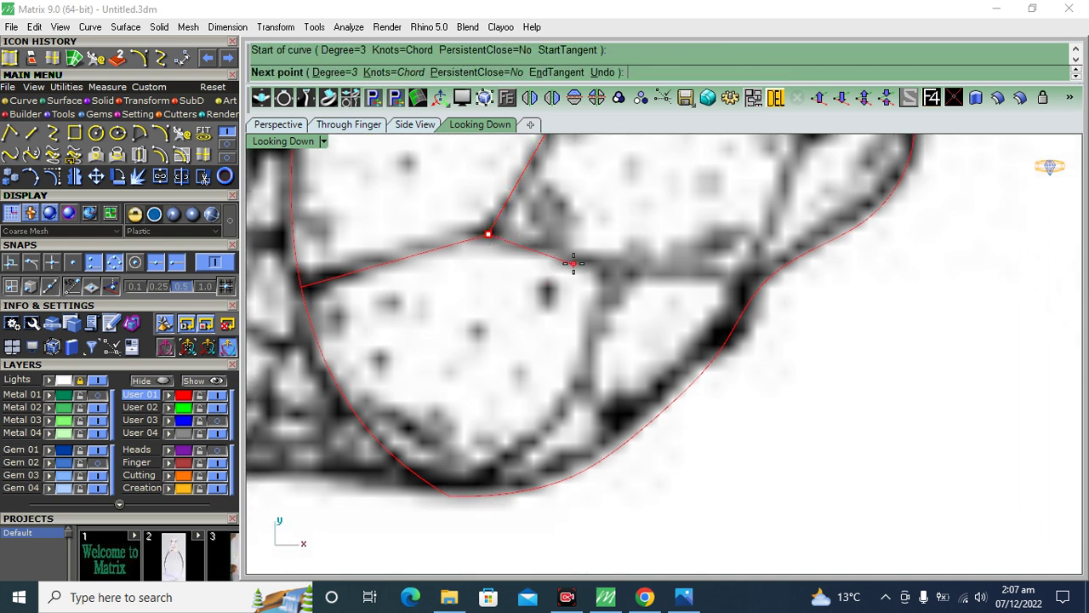
click(755, 279)
right_drag(633, 339, 608, 316)
key(Return)
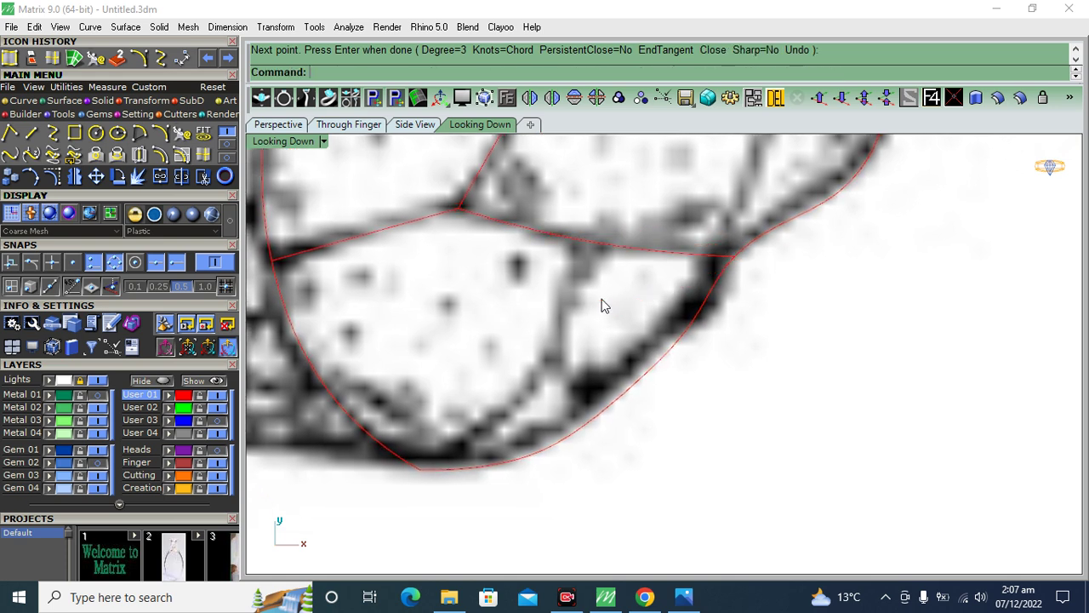
right_drag(582, 274, 558, 248)
key(Return)
click(565, 223)
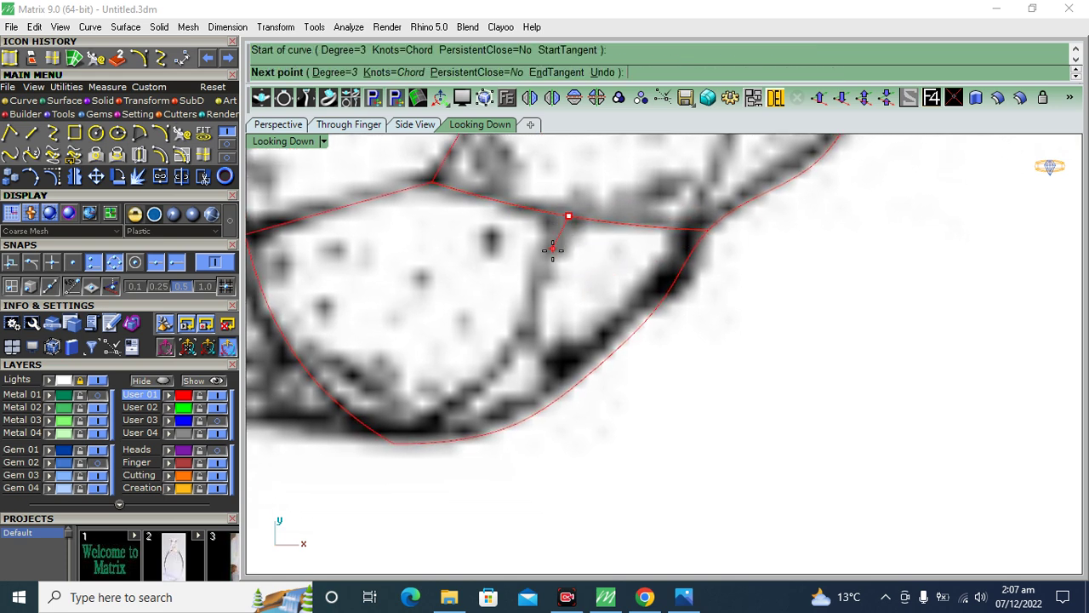
click(552, 253)
click(535, 308)
click(517, 346)
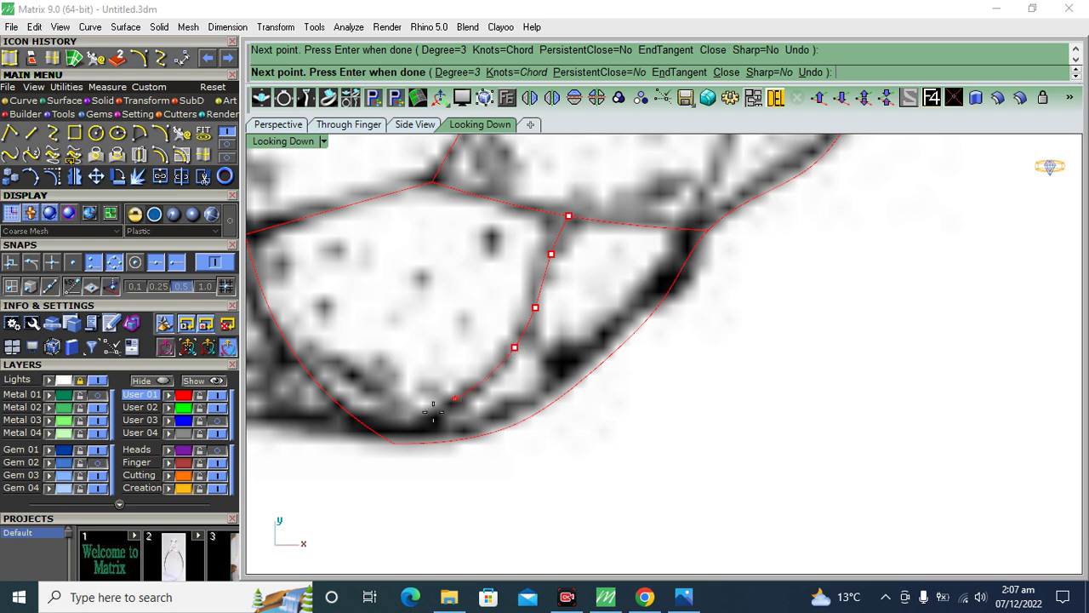
click(392, 443)
key(Return)
scroll(579, 308, down, 3)
scroll(492, 241, up, 1)
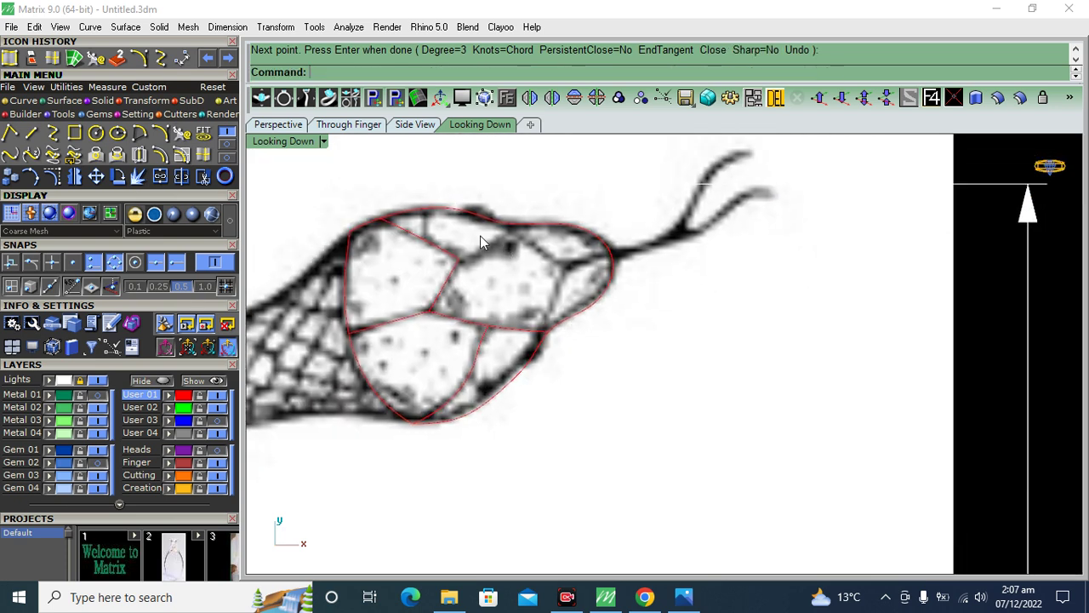
scroll(476, 246, up, 3)
Step: Draw three more scale curves linking the scale boundaries to the outer head outline
key(Return)
click(439, 280)
scroll(460, 273, up, 3)
click(483, 265)
click(567, 179)
key(Return)
key(Return)
click(567, 180)
click(619, 238)
click(712, 296)
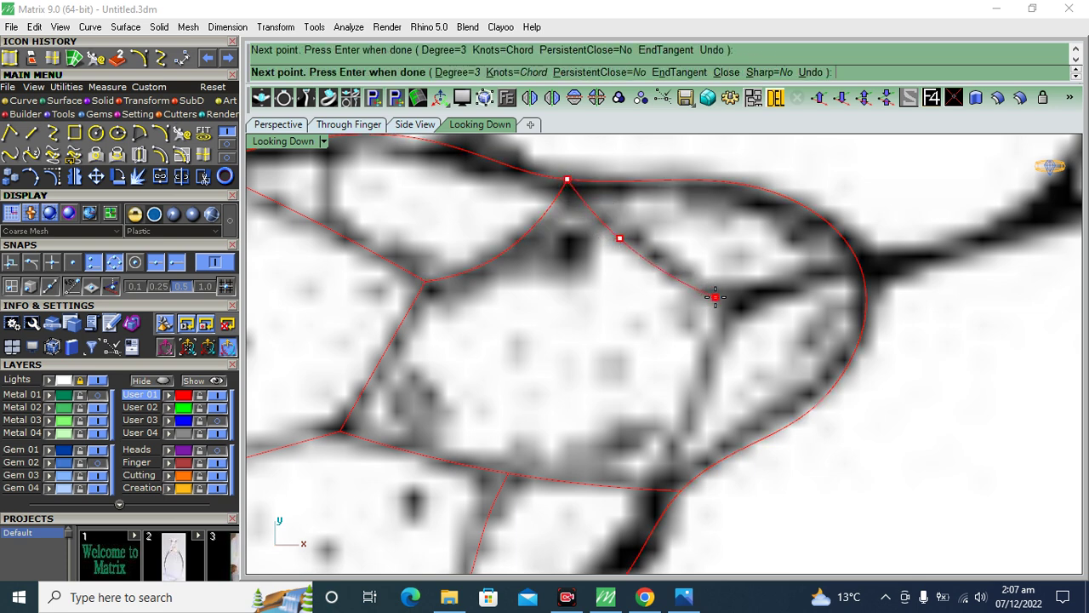
key(Return)
key(Return)
click(715, 296)
click(865, 286)
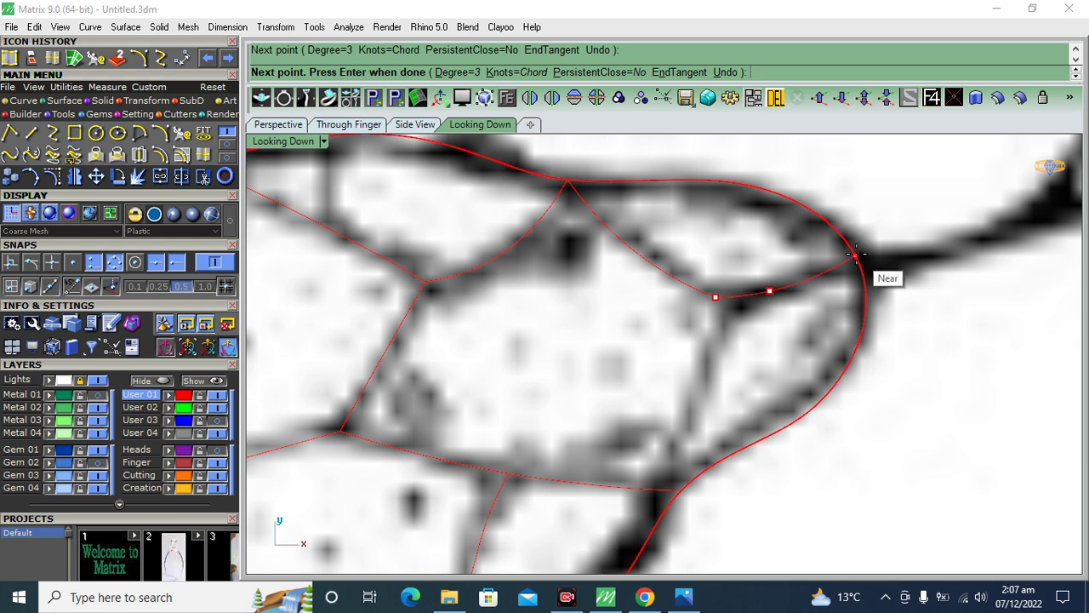
key(Return)
key(Return)
Step: Trace the last two scale lines, then window-select all 11 head curves
right_drag(731, 318, 620, 191)
click(603, 172)
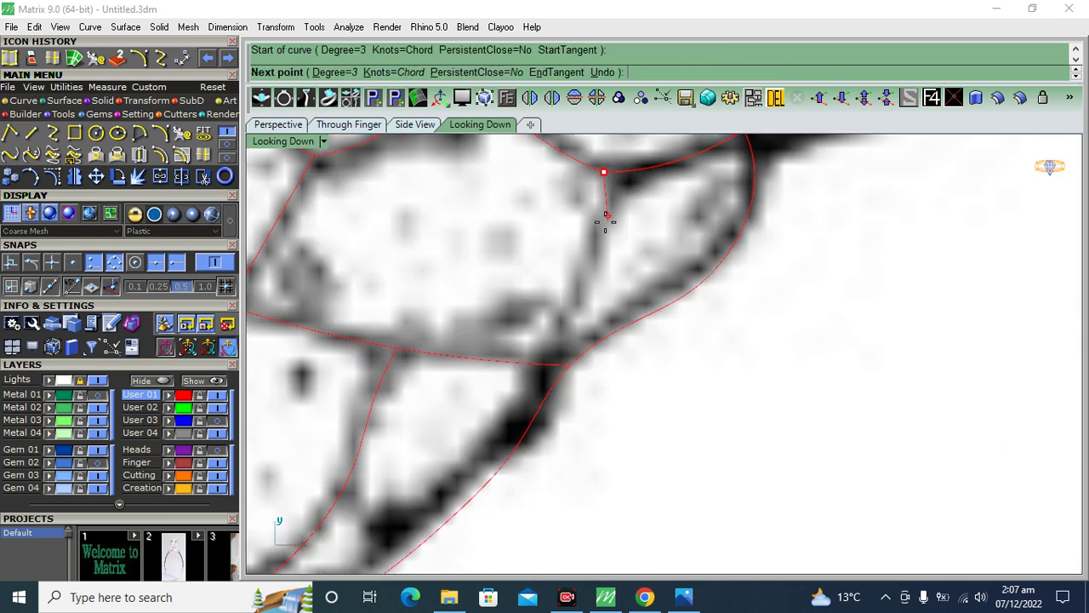
click(604, 223)
click(570, 301)
click(546, 355)
key(Return)
scroll(553, 286, down, 3)
right_drag(553, 287, 569, 314)
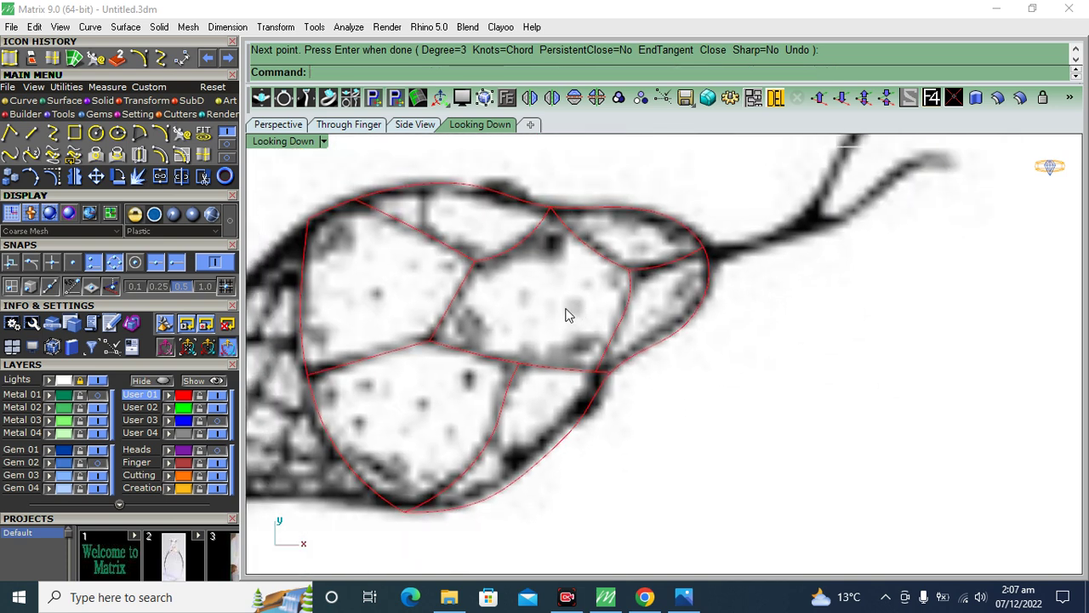
scroll(439, 246, up, 2)
scroll(465, 254, up, 2)
right_click(465, 255)
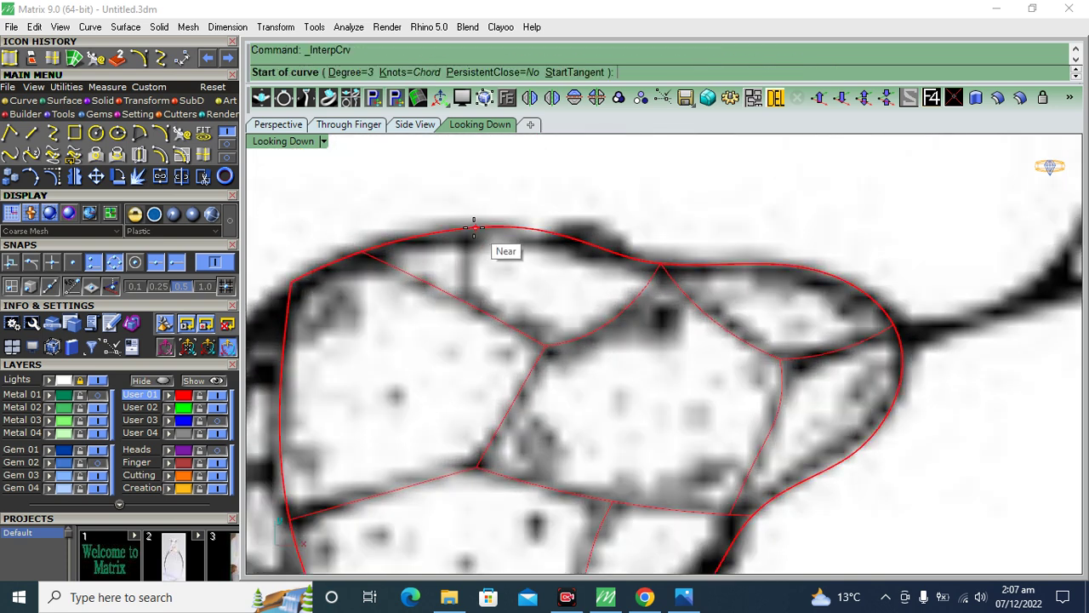
click(473, 228)
click(470, 290)
key(Return)
scroll(539, 336, down, 3)
scroll(544, 344, down, 1)
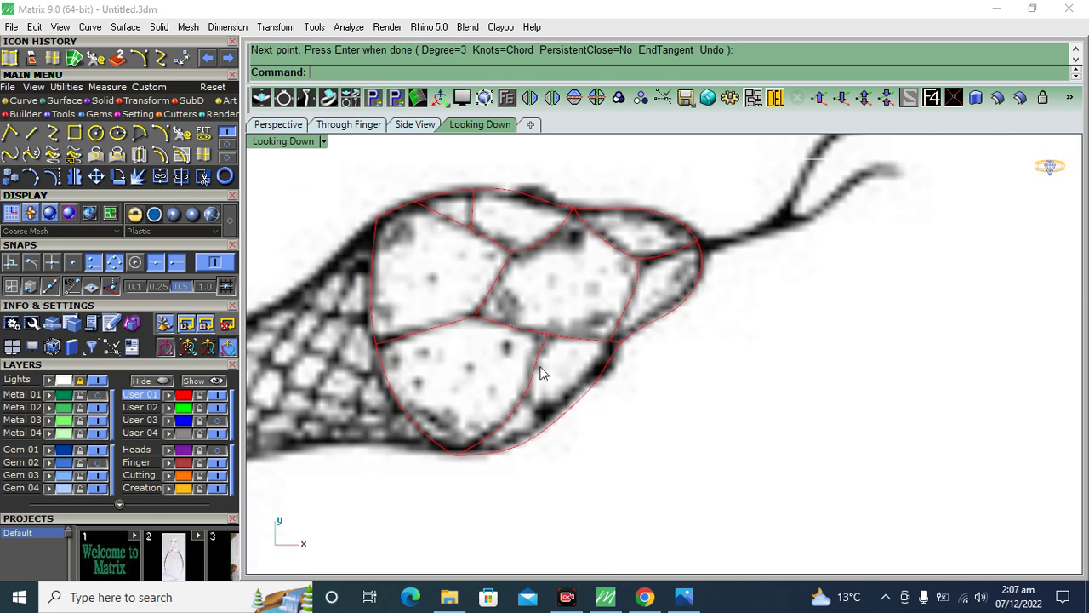
scroll(593, 310, down, 3)
key(Escape)
drag(655, 238, 359, 476)
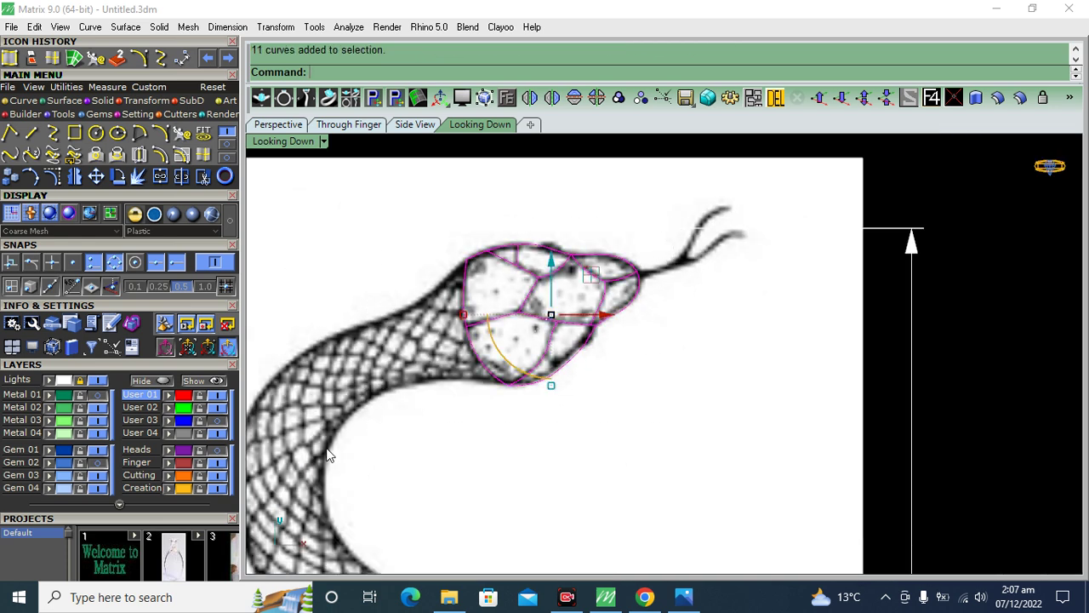
Step: Hide the reference image, join the scale curves, and select only the inner curves
click(99, 380)
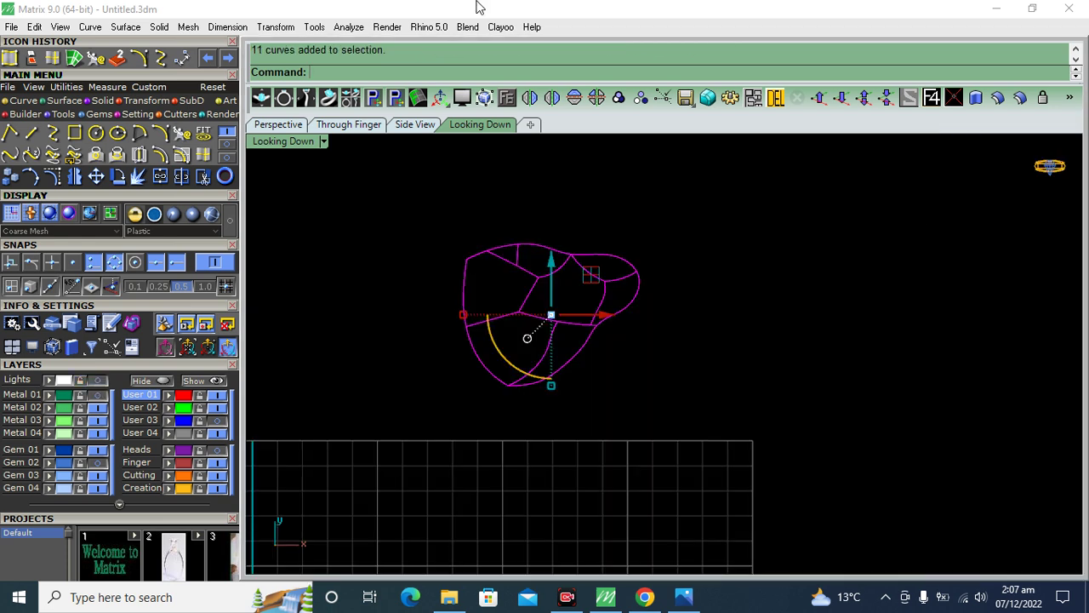
click(157, 178)
scroll(475, 316, up, 2)
drag(677, 203, 457, 333)
ctrl+click(447, 305)
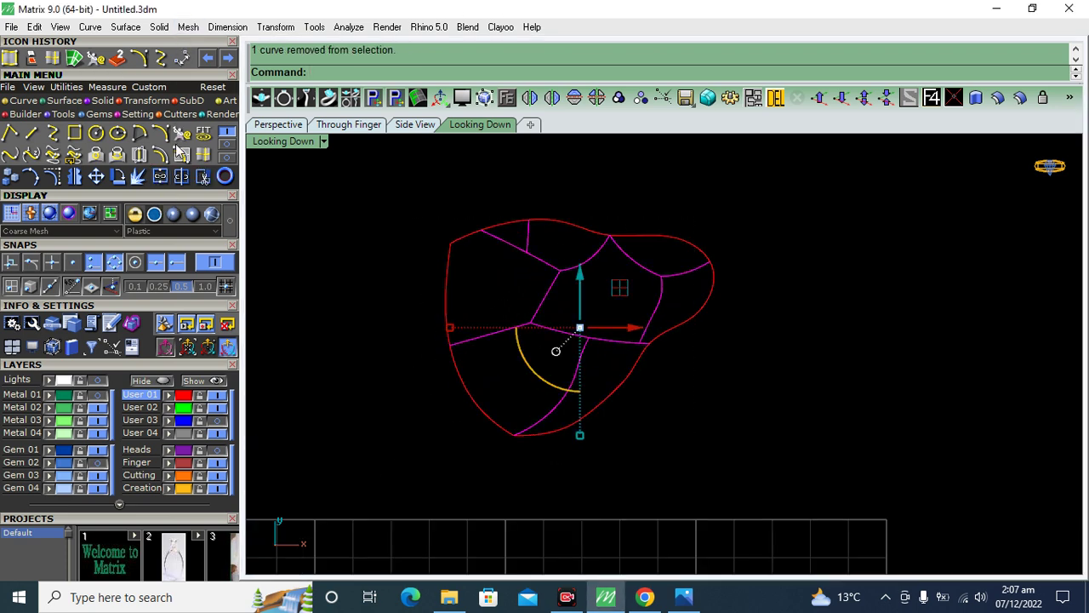
Step: Rebuild the inner scale curves as smooth degree-3 curves, redoing the first attempt
click(204, 177)
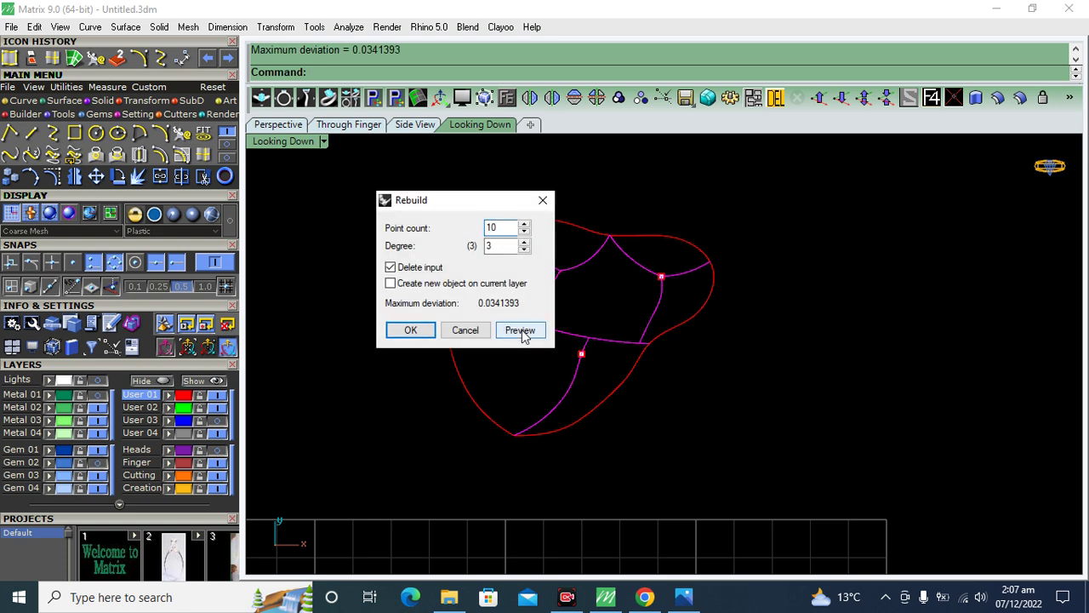
click(411, 330)
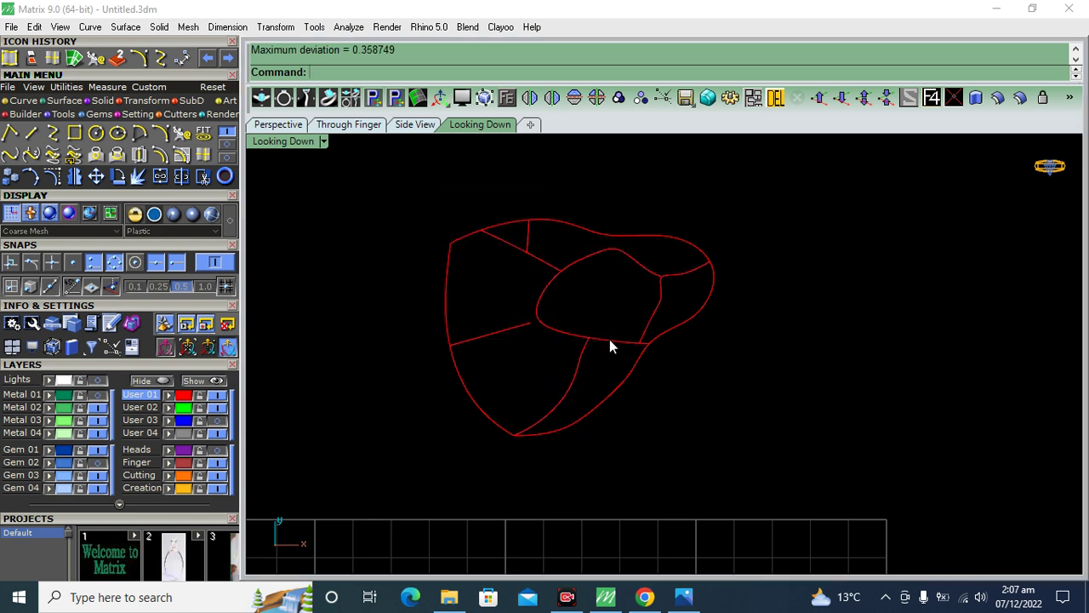
key(ctrl+z)
key(Return)
scroll(562, 336, up, 2)
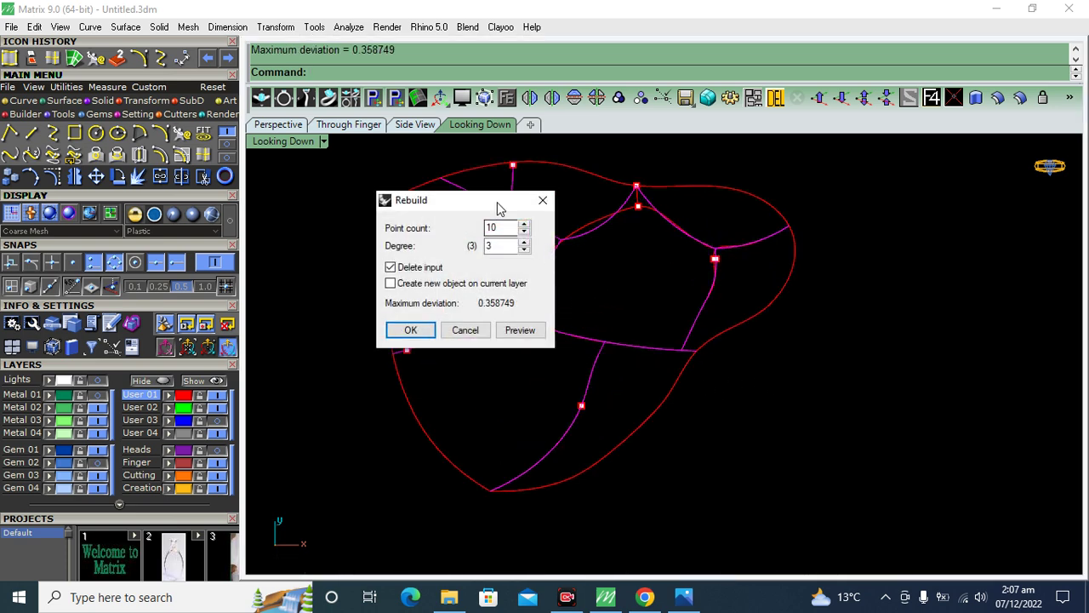
drag(498, 205, 355, 172)
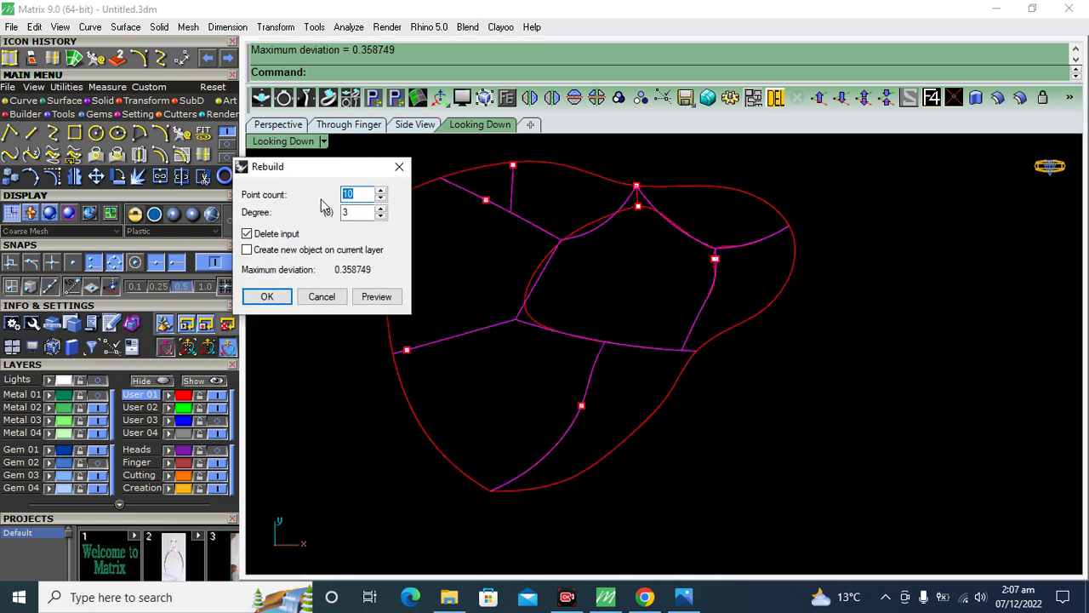
click(376, 296)
click(265, 296)
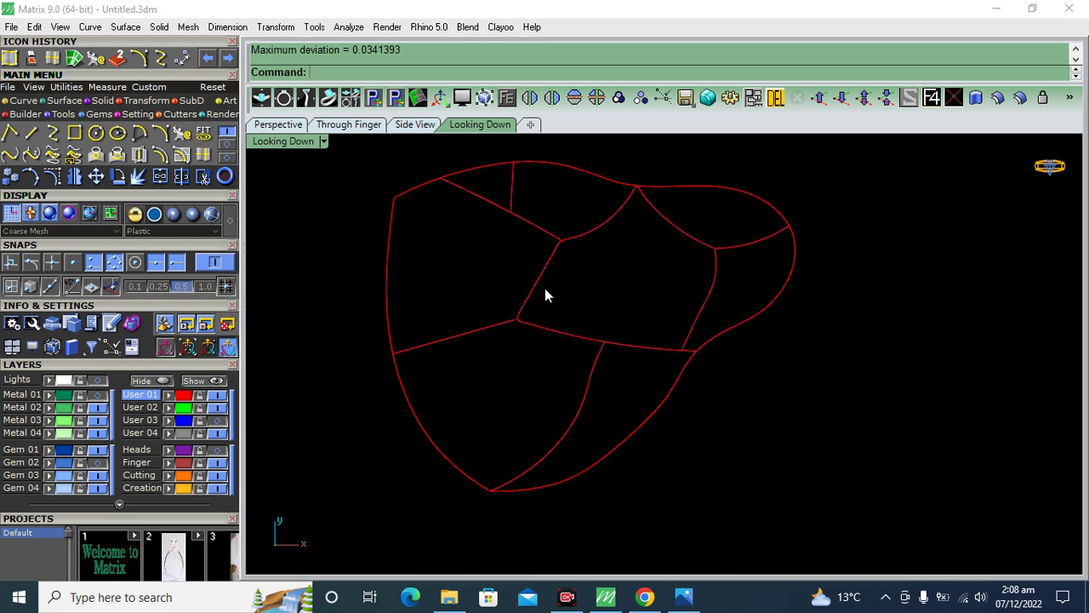
Step: Delete the outer boundary curve and show the Heads layer surface beneath
scroll(673, 246, up, 3)
click(737, 250)
scroll(768, 298, up, 3)
key(Escape)
scroll(701, 269, down, 3)
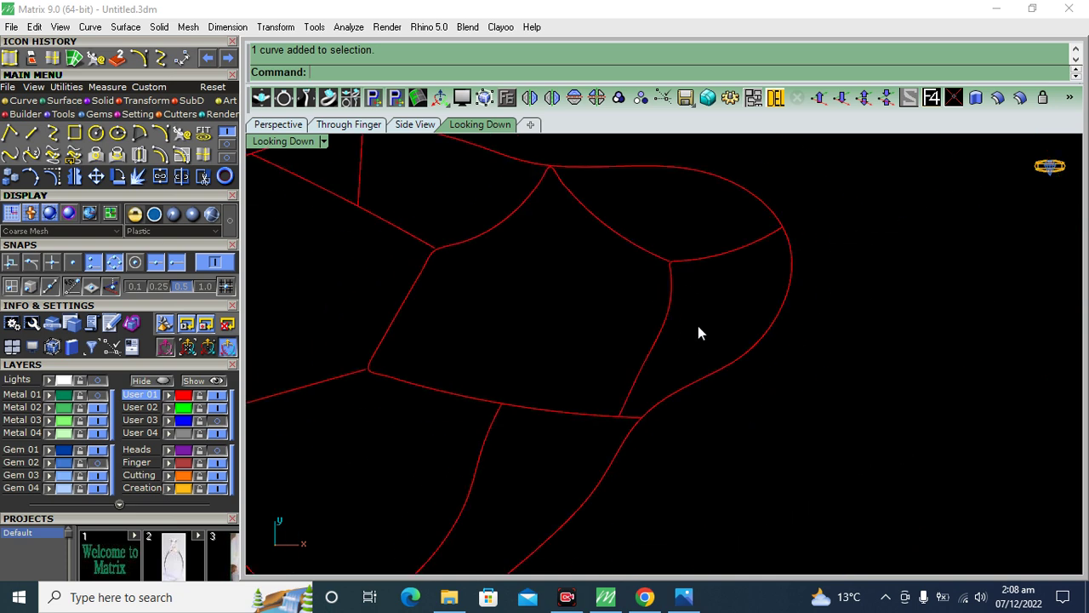
click(800, 295)
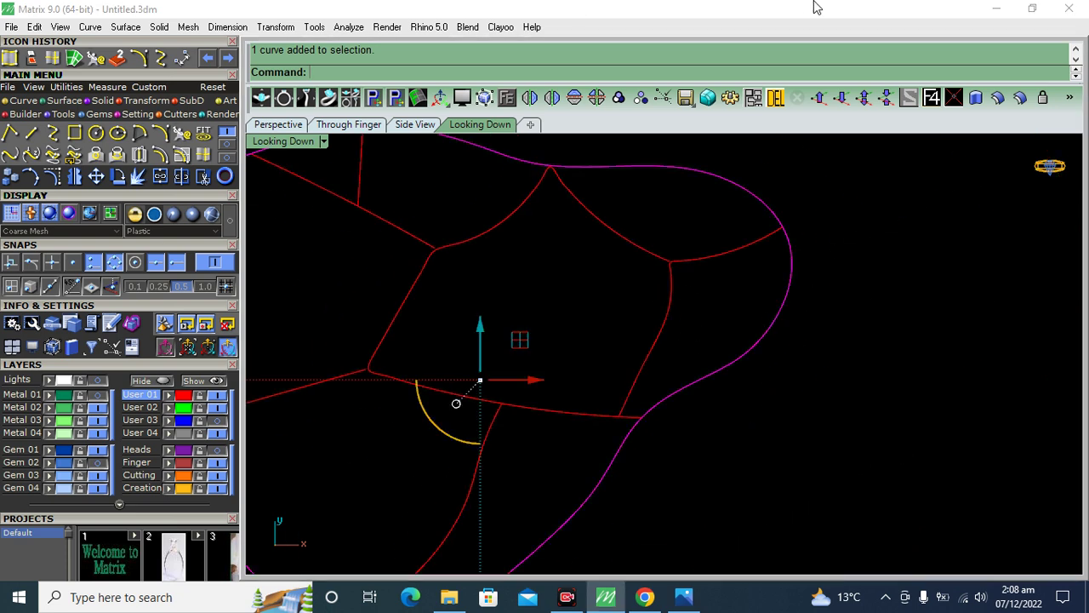
click(786, 99)
click(224, 462)
scroll(617, 338, down, 3)
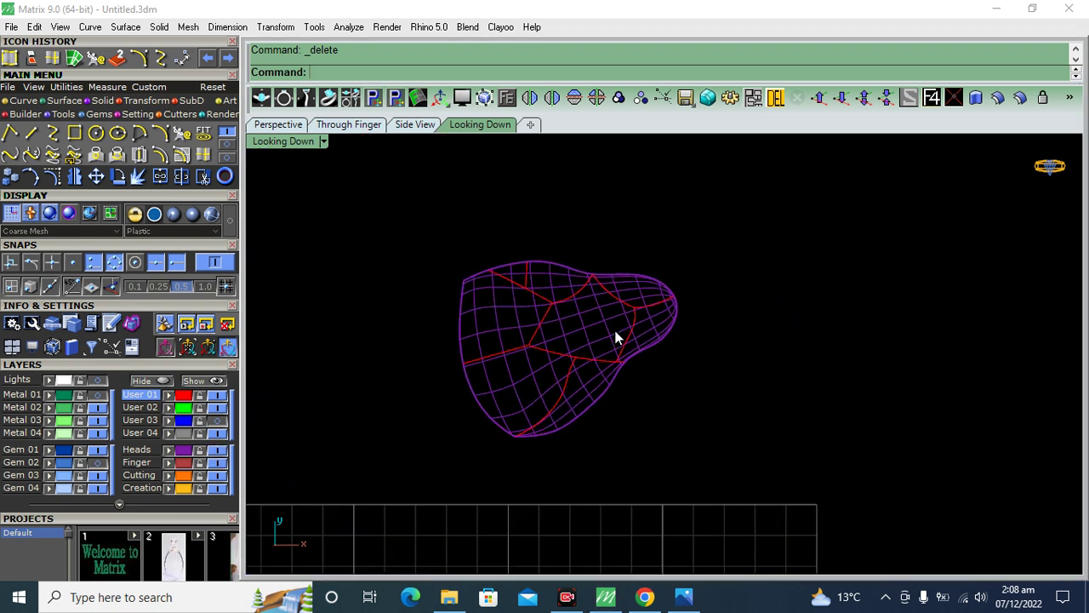
Step: In the Perspective view, group the six scale curves on the purple base
click(278, 124)
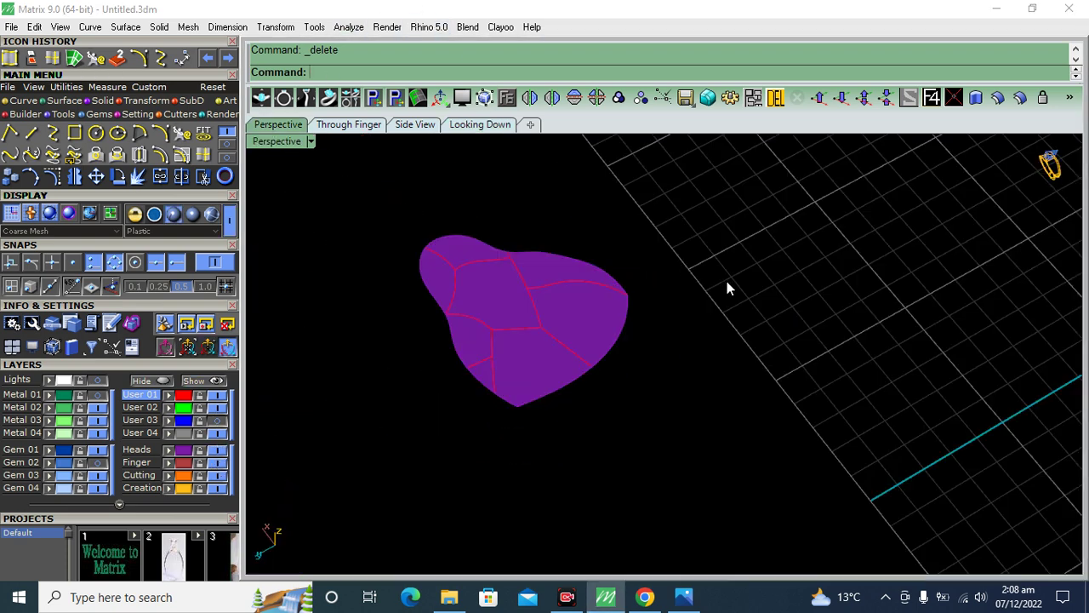
drag(413, 512, 413, 510)
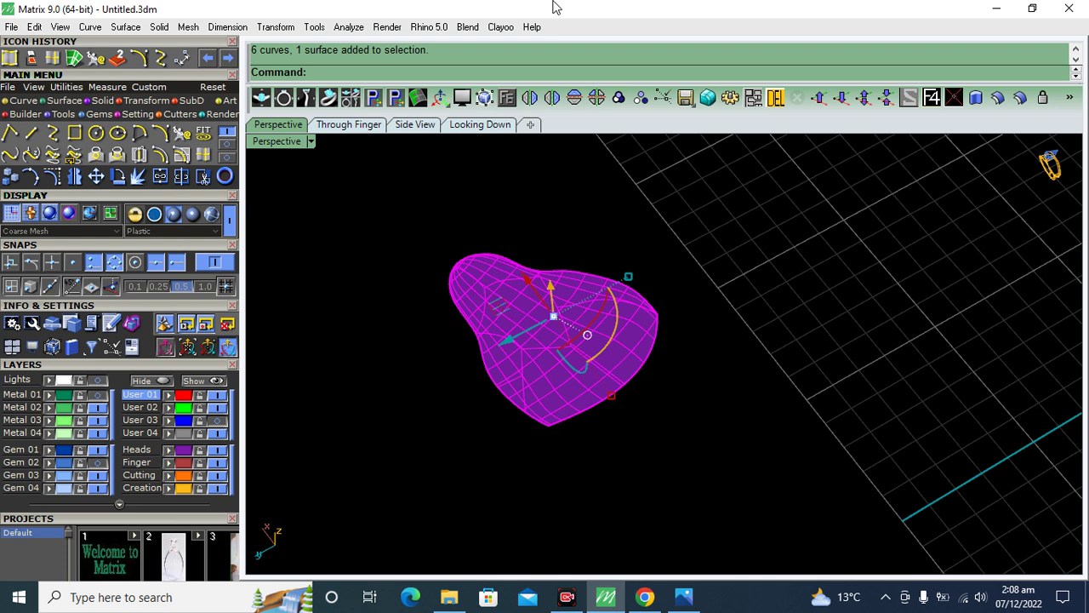
click(390, 320)
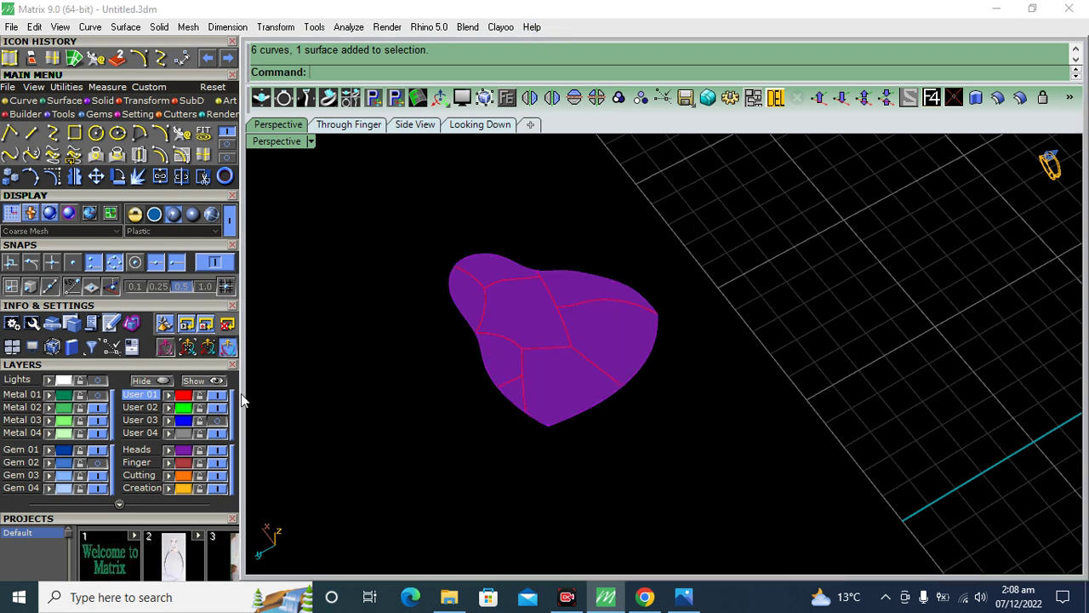
click(185, 407)
click(618, 97)
click(727, 334)
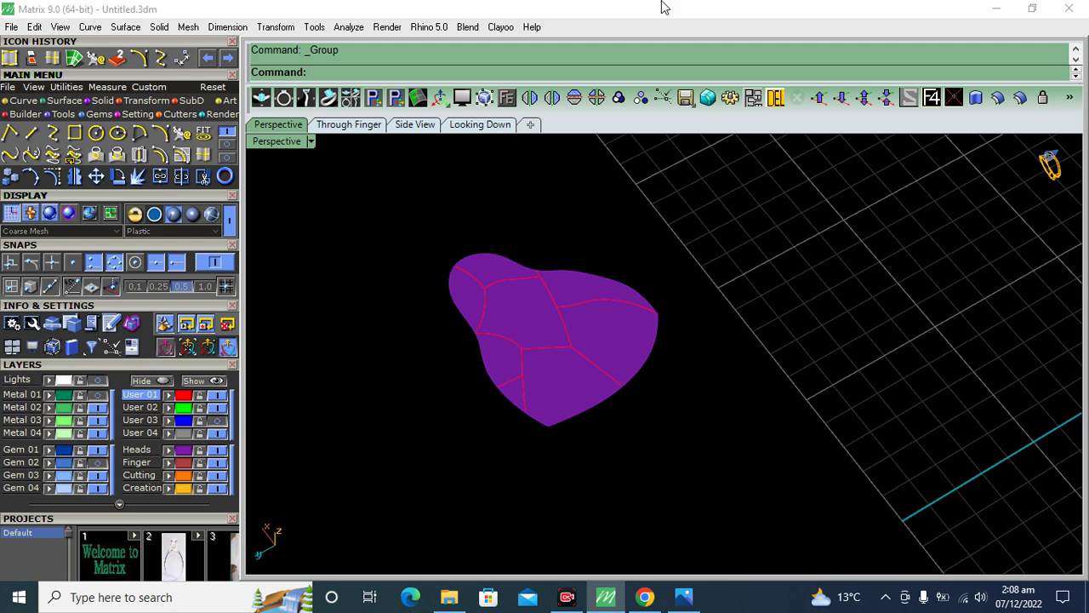
Step: Show the blue head surface and start Flow Along Surface from the deformation tools
click(217, 421)
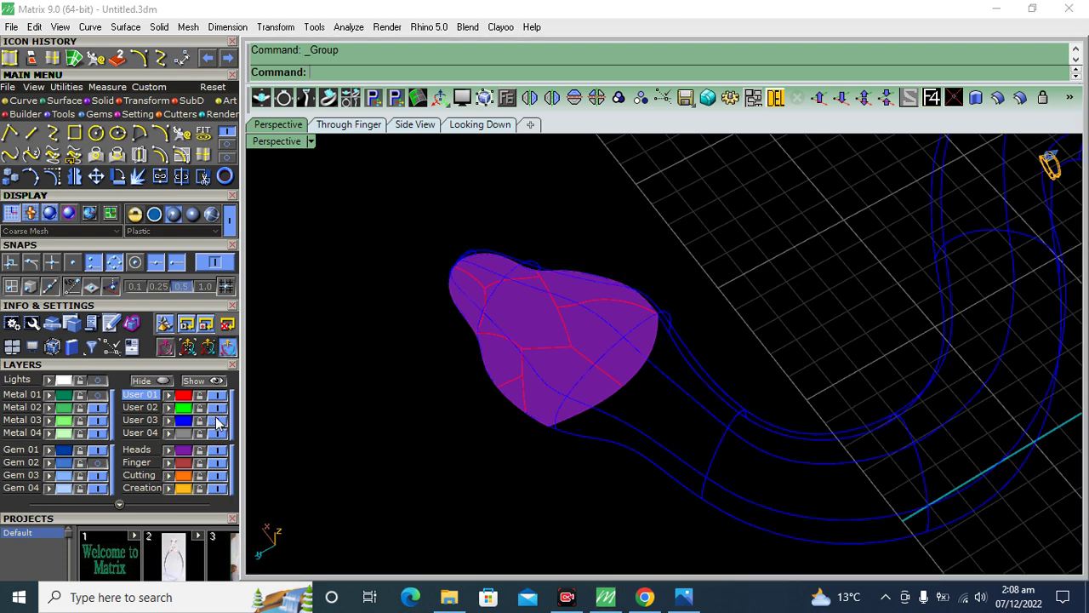
click(96, 464)
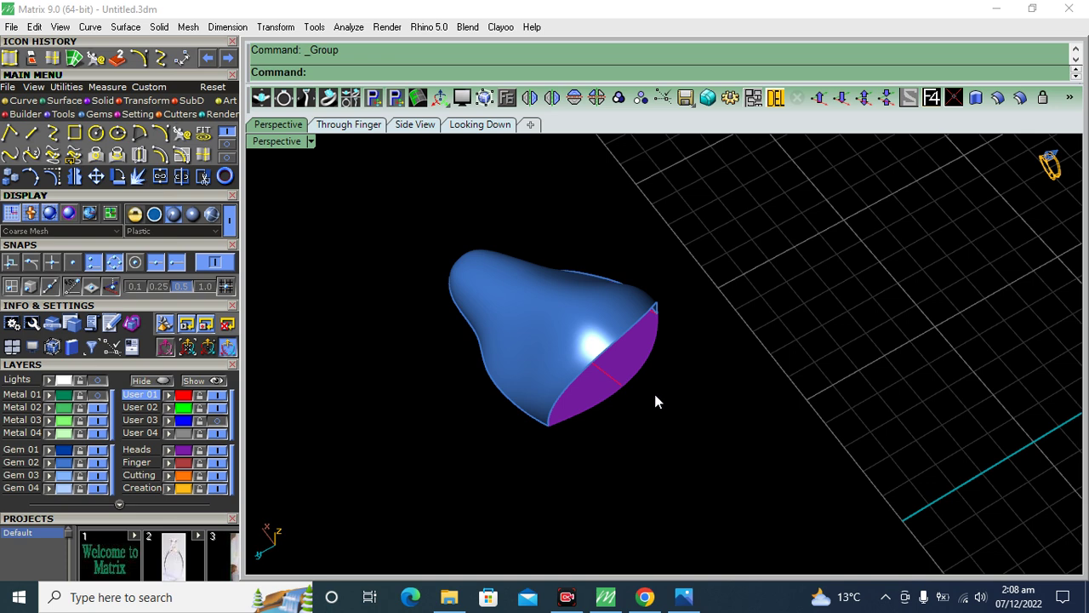
right_drag(655, 395, 479, 278)
click(161, 113)
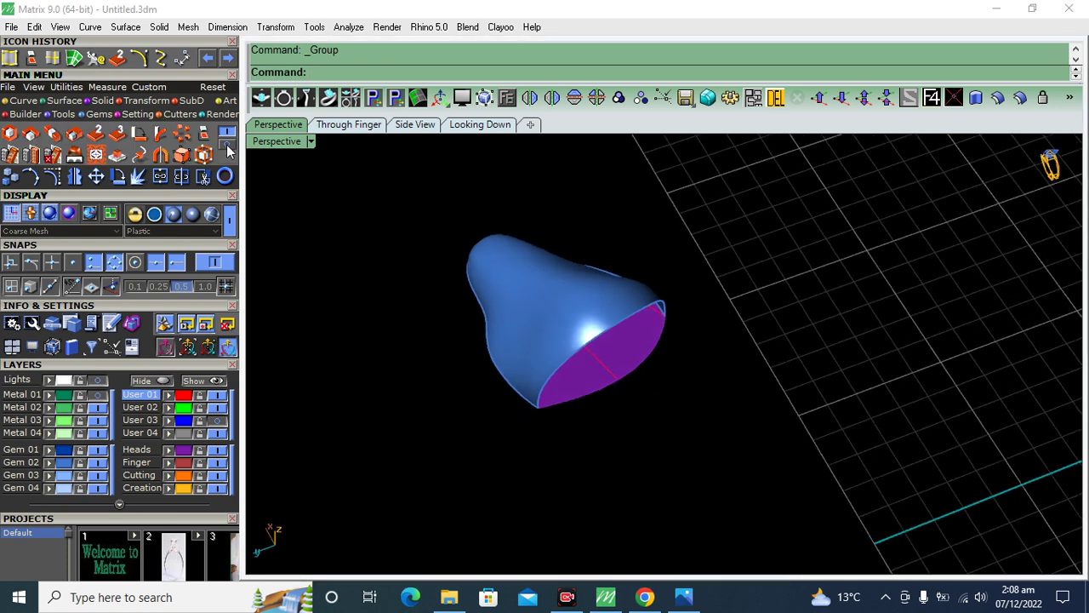
click(142, 133)
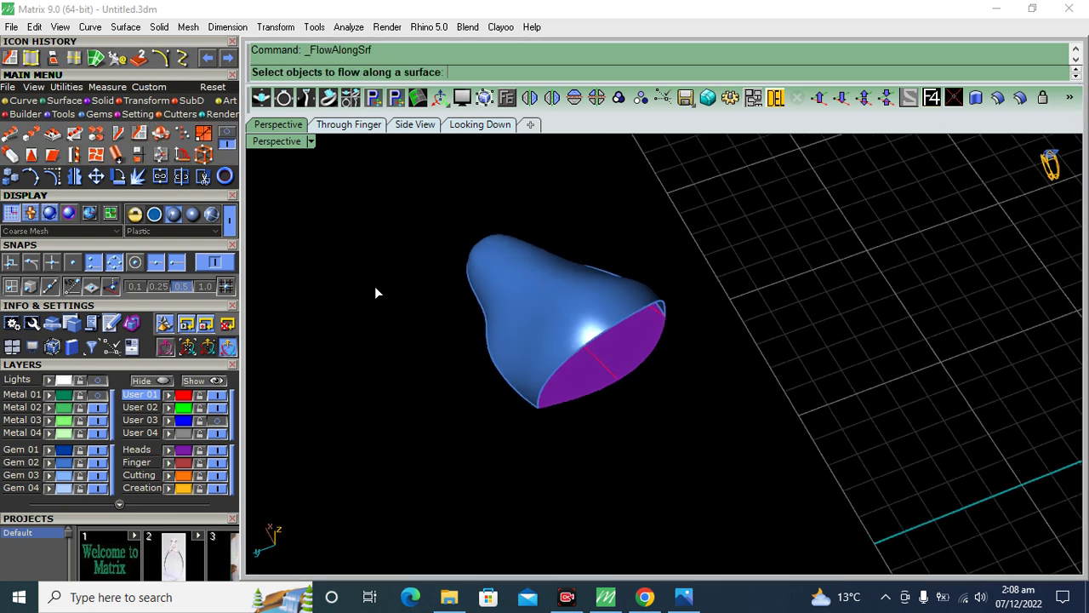
Step: Flow the six scale curves from the base surface corner onto the blue head's matching corner
click(186, 397)
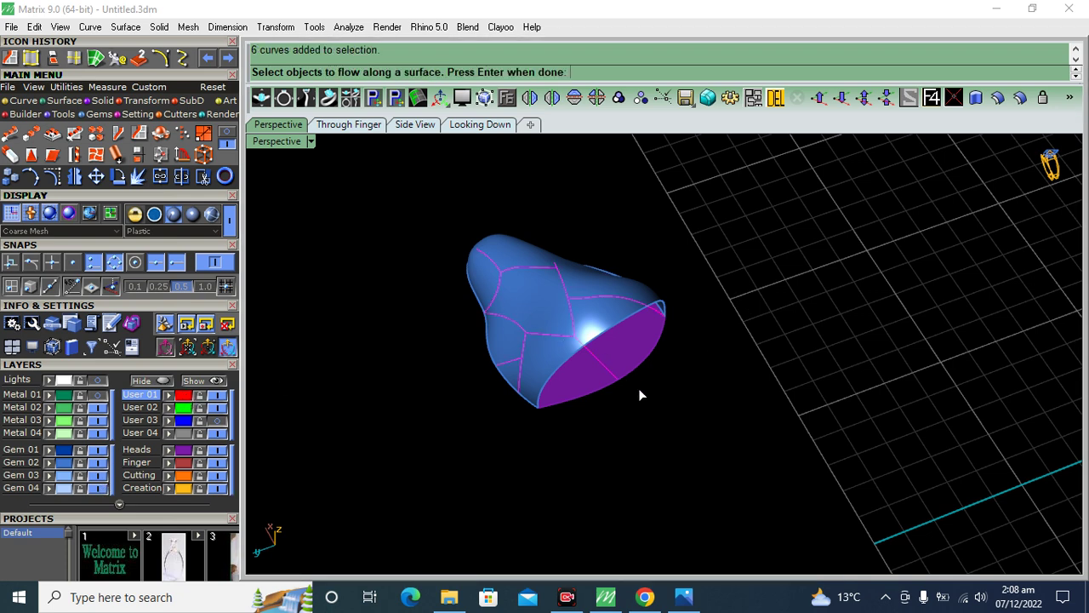
key(Return)
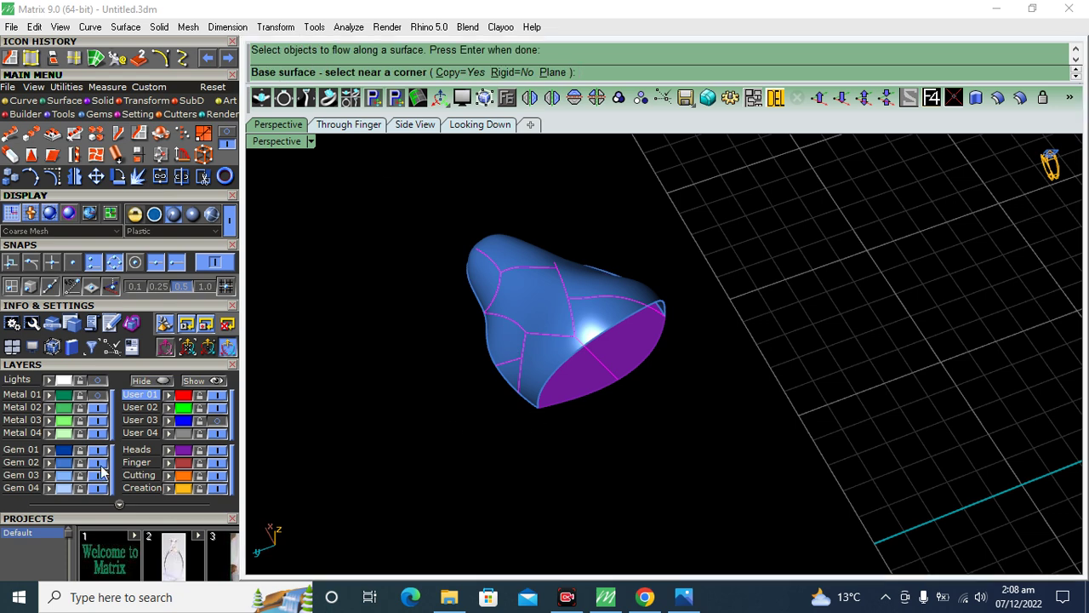
right_drag(511, 358, 550, 411)
scroll(550, 412, up, 5)
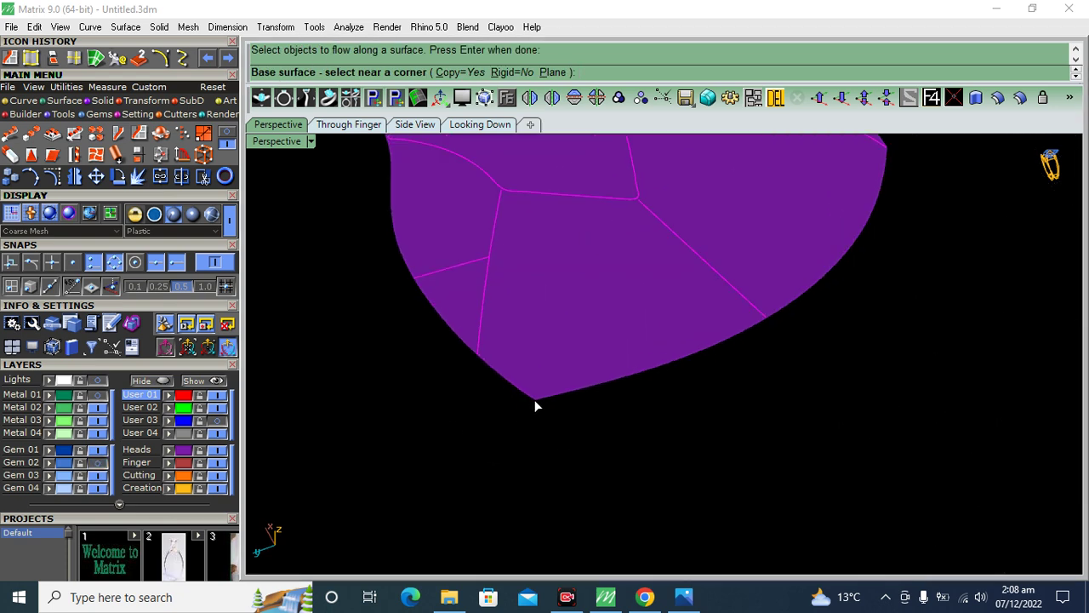
click(534, 400)
click(96, 462)
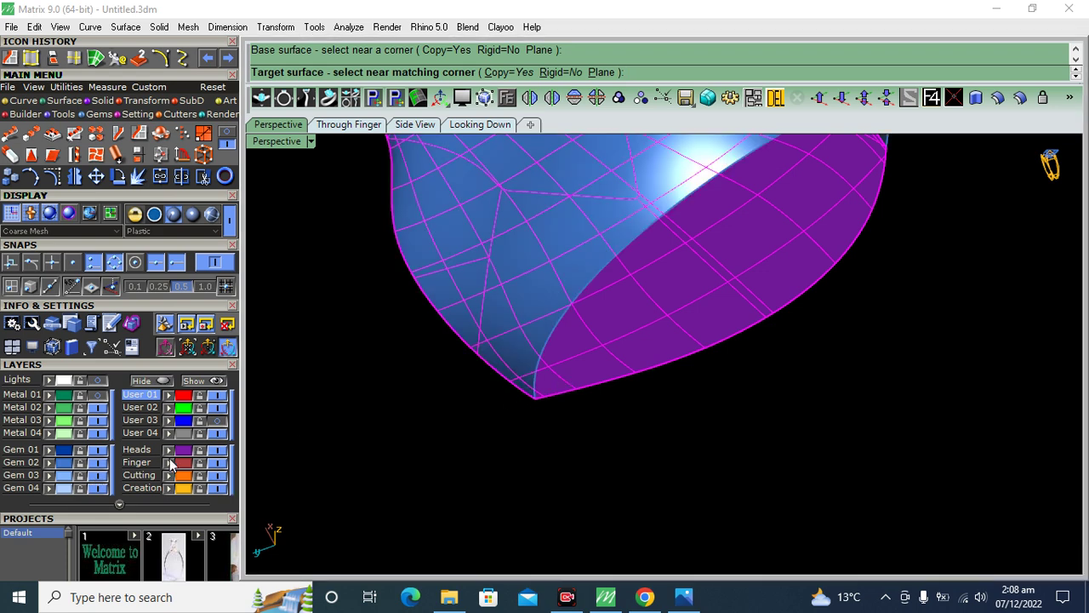
click(219, 450)
click(536, 402)
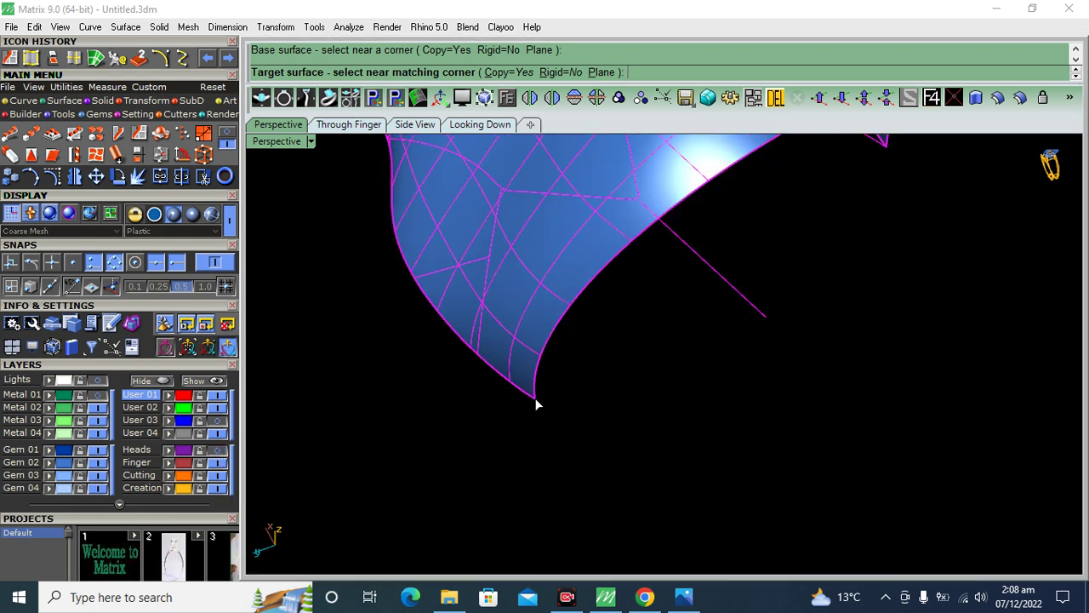
Step: Delete the six flat original curves and show the blue head surface again
right_drag(593, 361, 646, 440)
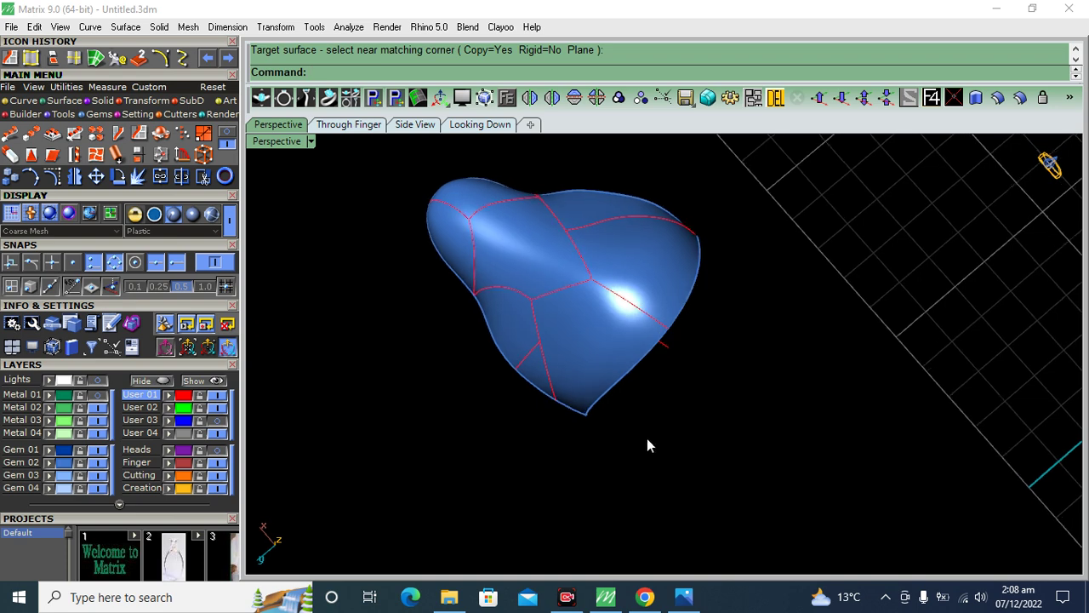
right_drag(725, 372, 603, 244)
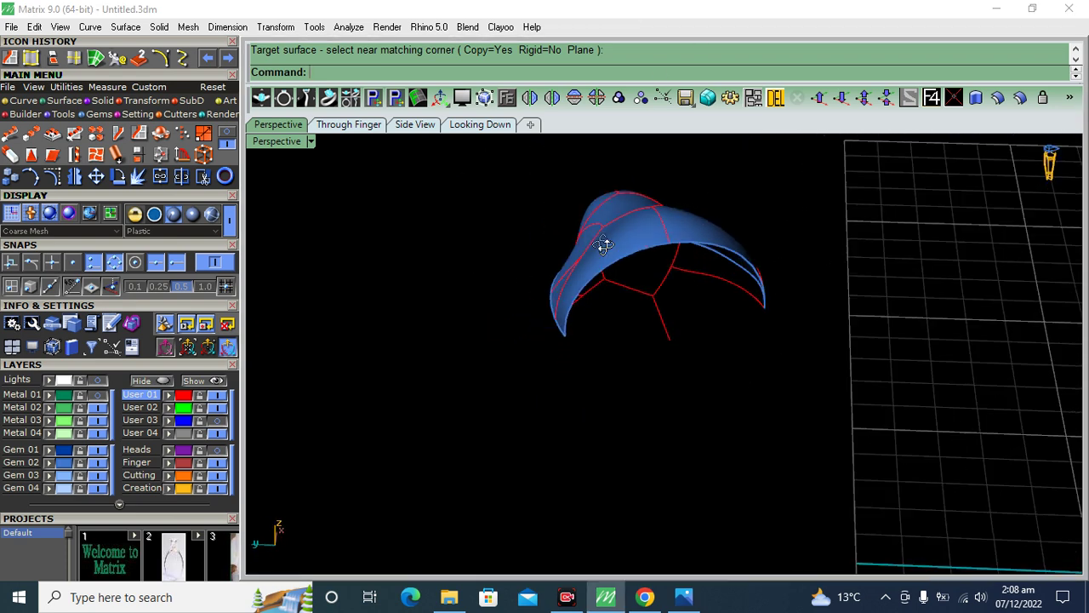
click(94, 464)
scroll(685, 256, up, 3)
scroll(598, 337, up, 2)
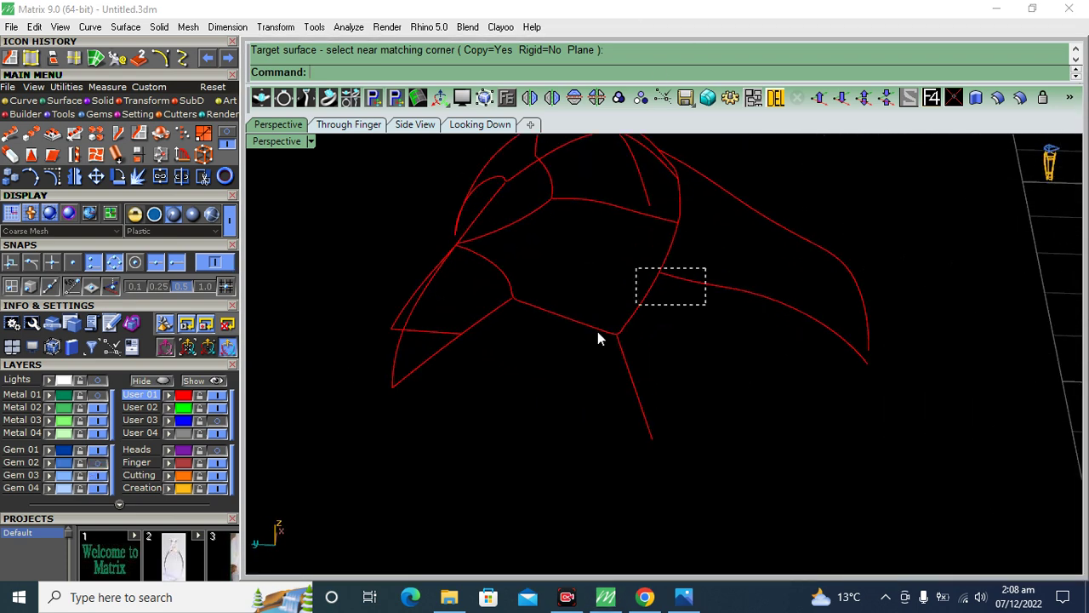
drag(705, 268, 503, 384)
right_drag(503, 383, 589, 318)
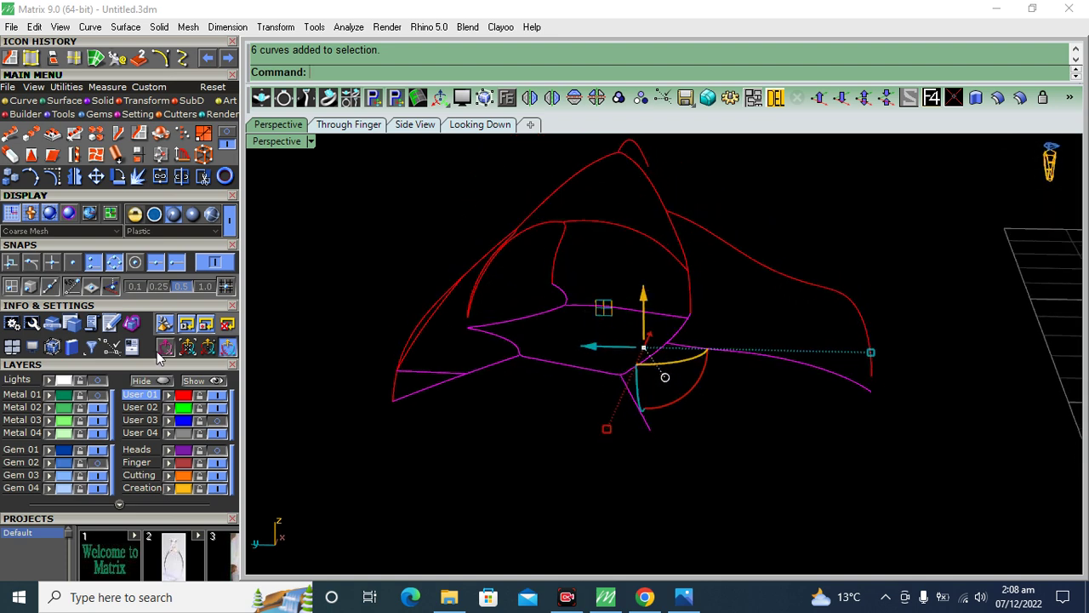
click(213, 409)
right_drag(388, 491, 103, 435)
click(98, 462)
right_drag(591, 391, 727, 446)
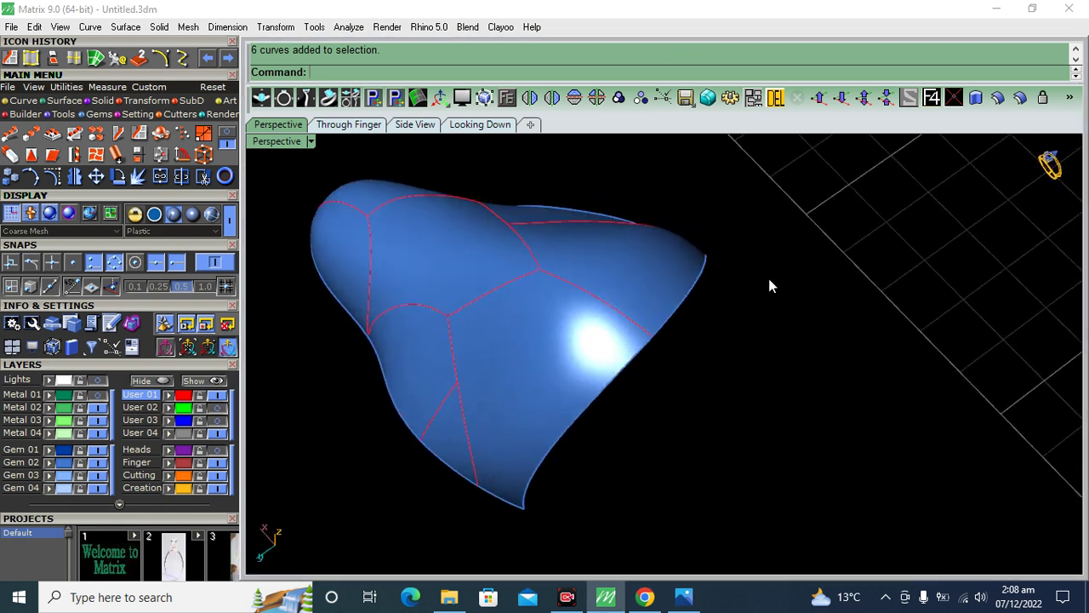
scroll(769, 280, down, 2)
scroll(635, 340, down, 2)
scroll(581, 375, up, 2)
ctrl+click(578, 366)
click(106, 101)
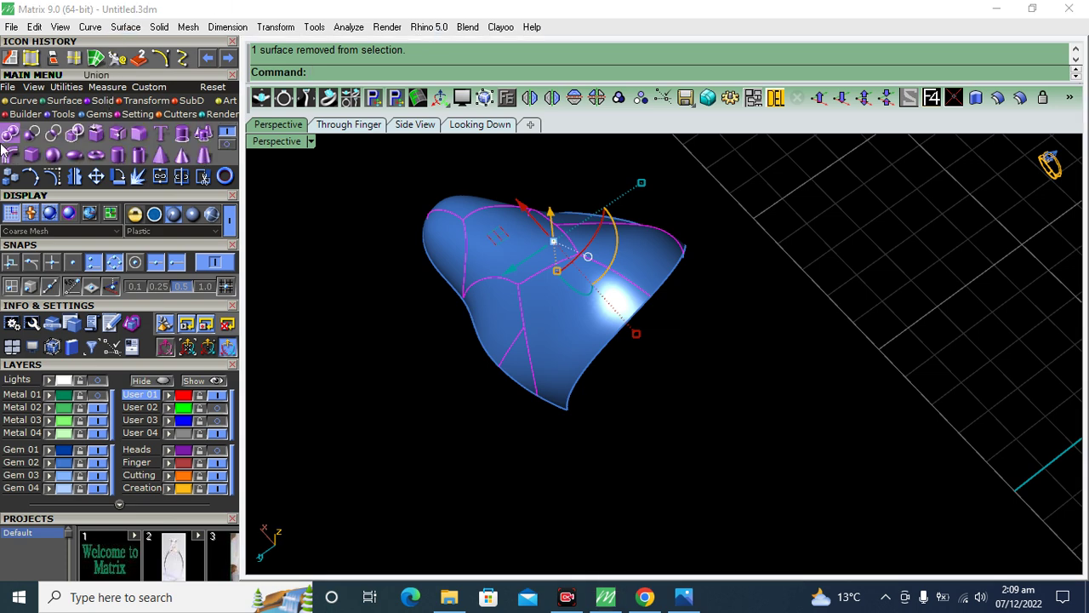
Step: Pipe the scale curves with round caps at 0.65 diameter, then delete the guide curves
click(10, 133)
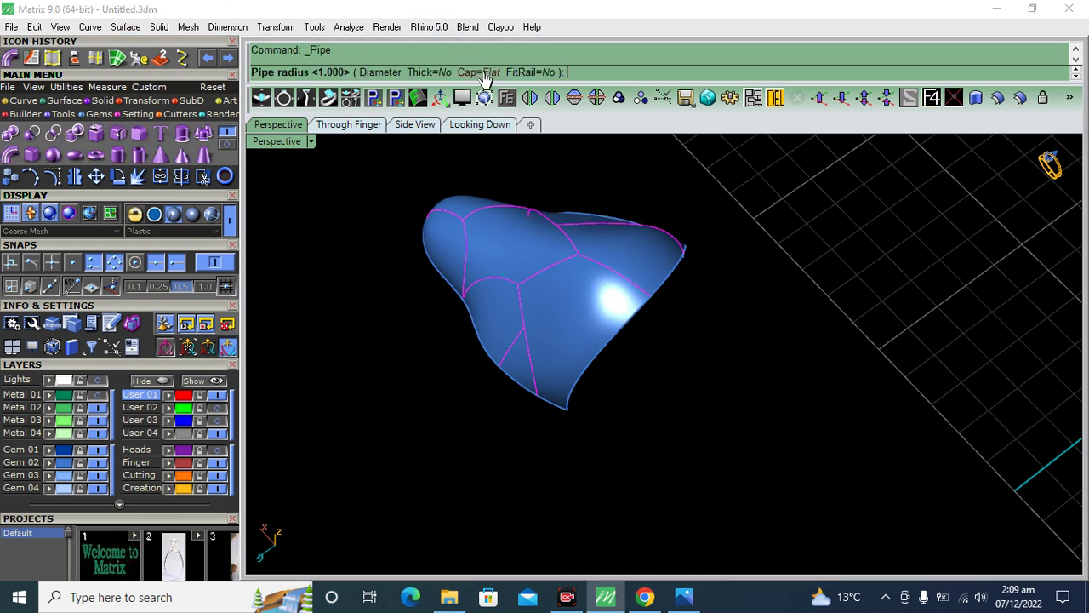
click(479, 73)
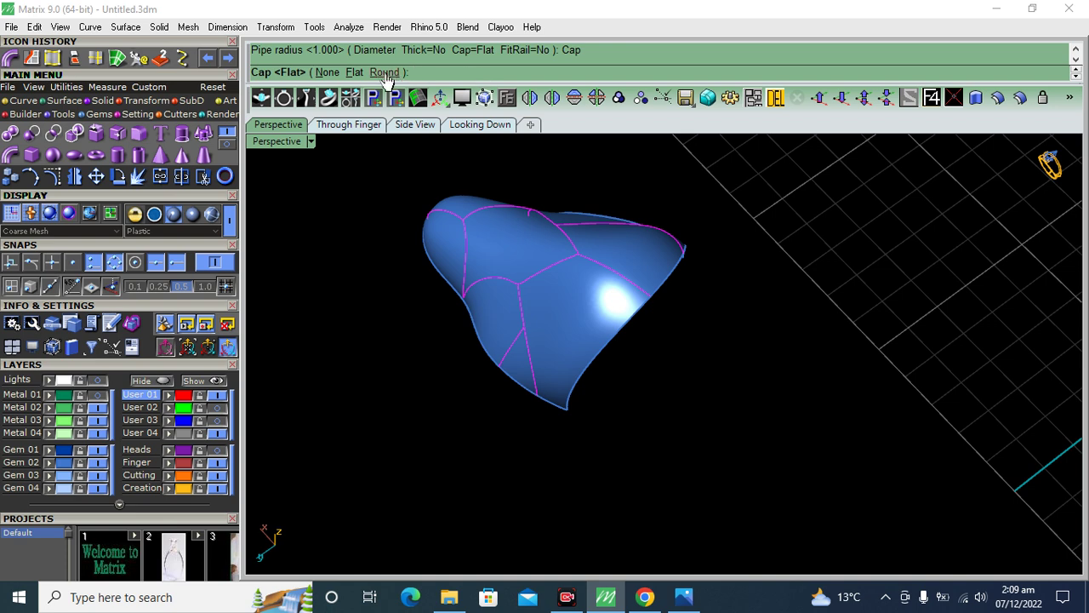
click(385, 73)
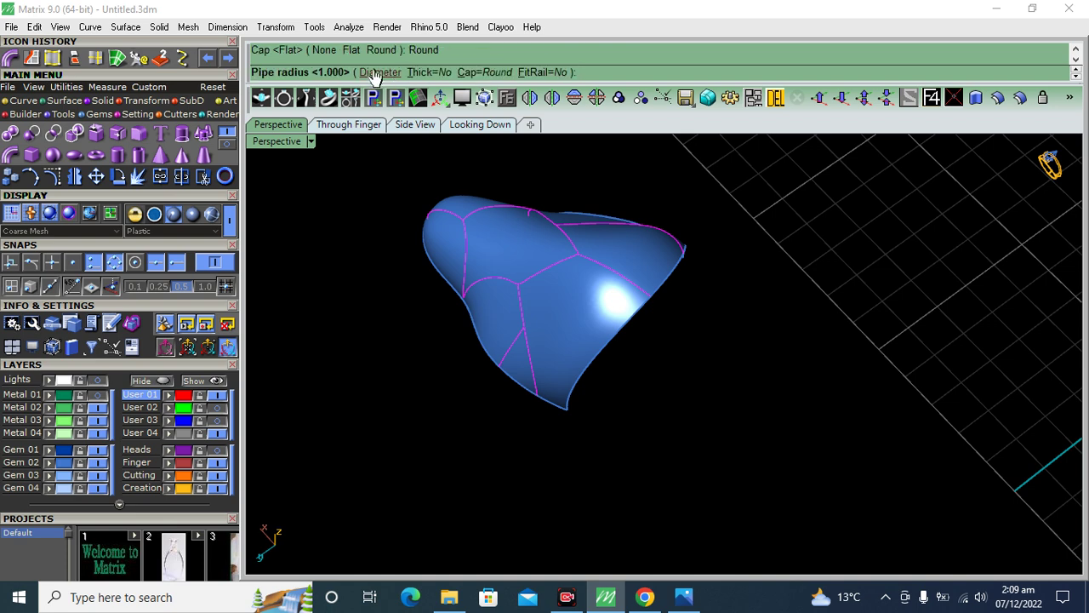
click(376, 73)
shift+right_drag(391, 331, 467, 359)
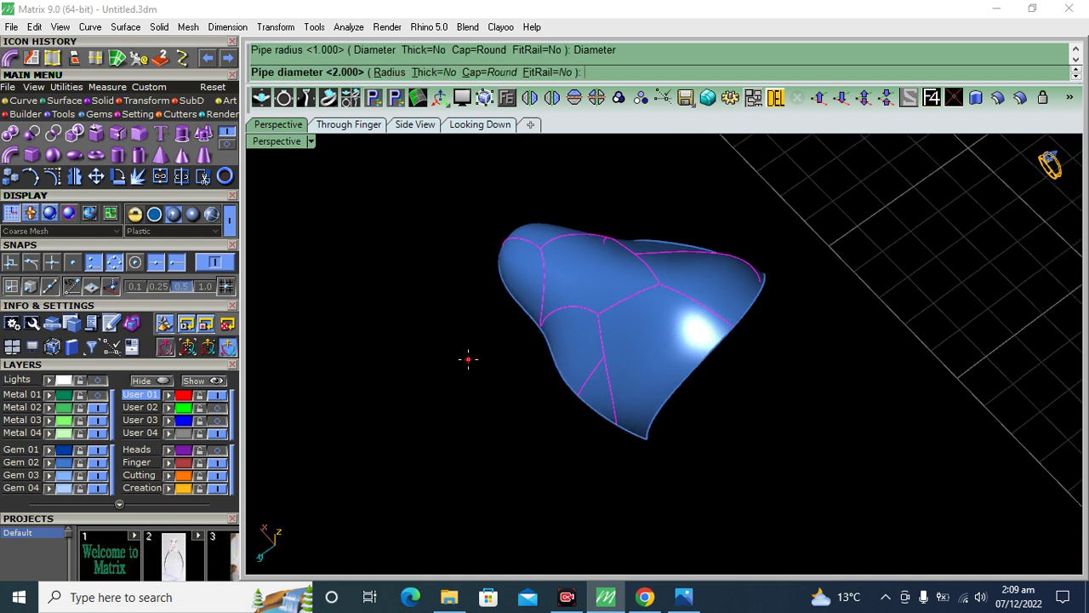
text(.65)
key(Return)
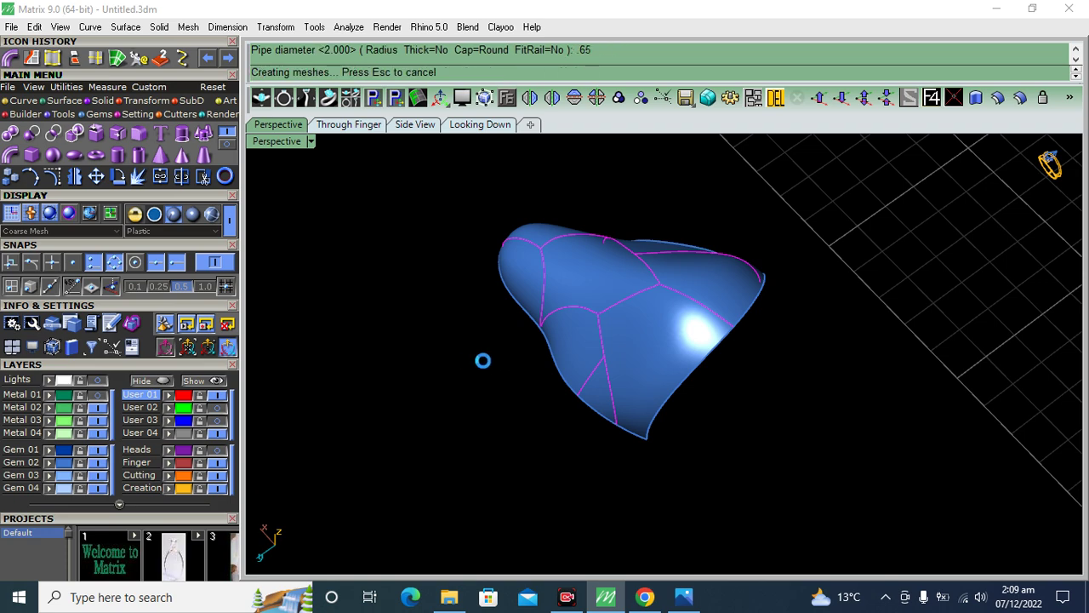
mouse_move(525, 372)
right_down()
mouse_move(765, 443)
mouse_move(730, 467)
mouse_move(645, 422)
mouse_move(747, 380)
right_up()
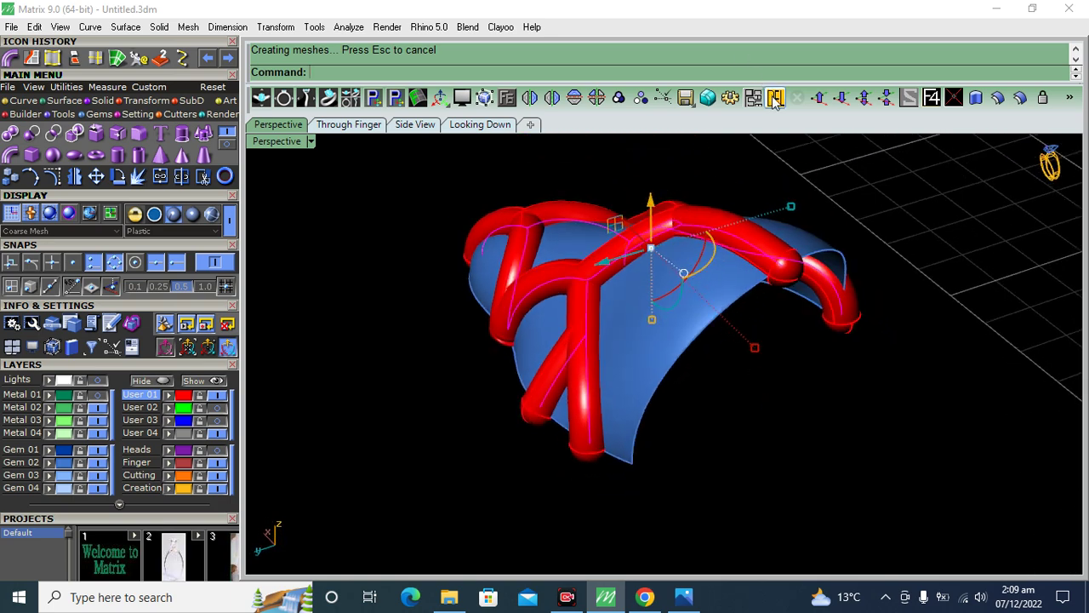
click(776, 99)
click(687, 324)
Step: Offset the blue head surface into a solid shell 0.2 thick
click(736, 384)
click(652, 318)
click(1026, 100)
mouse_move(695, 312)
right_down()
mouse_move(760, 347)
mouse_move(810, 414)
mouse_move(796, 422)
right_up()
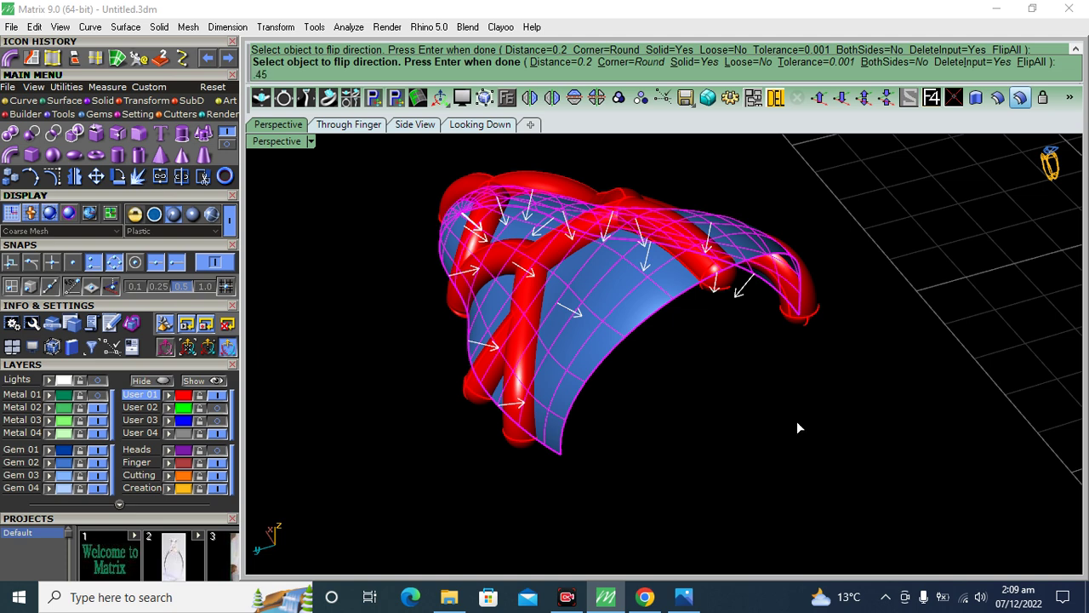
key(Return)
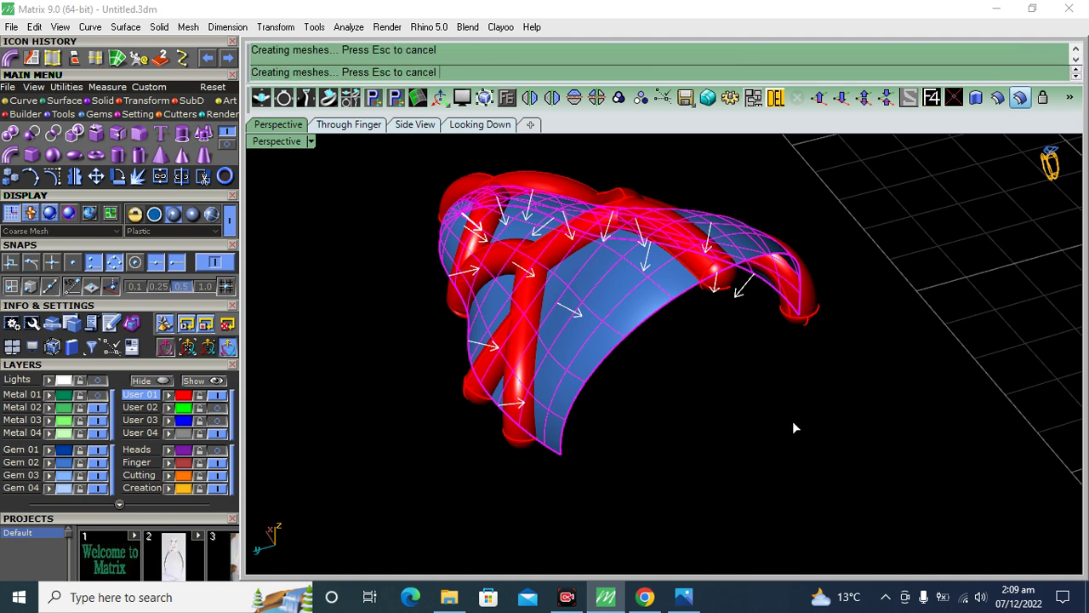
mouse_move(797, 422)
right_down()
mouse_move(661, 298)
mouse_move(748, 323)
mouse_move(547, 312)
mouse_move(696, 200)
right_up()
Step: Select the red pipes for a trial vertical move, then view the model side-on
drag(357, 439, 591, 340)
mouse_move(592, 340)
right_down()
mouse_move(624, 316)
mouse_move(619, 277)
right_up()
scroll(618, 277, up, 3)
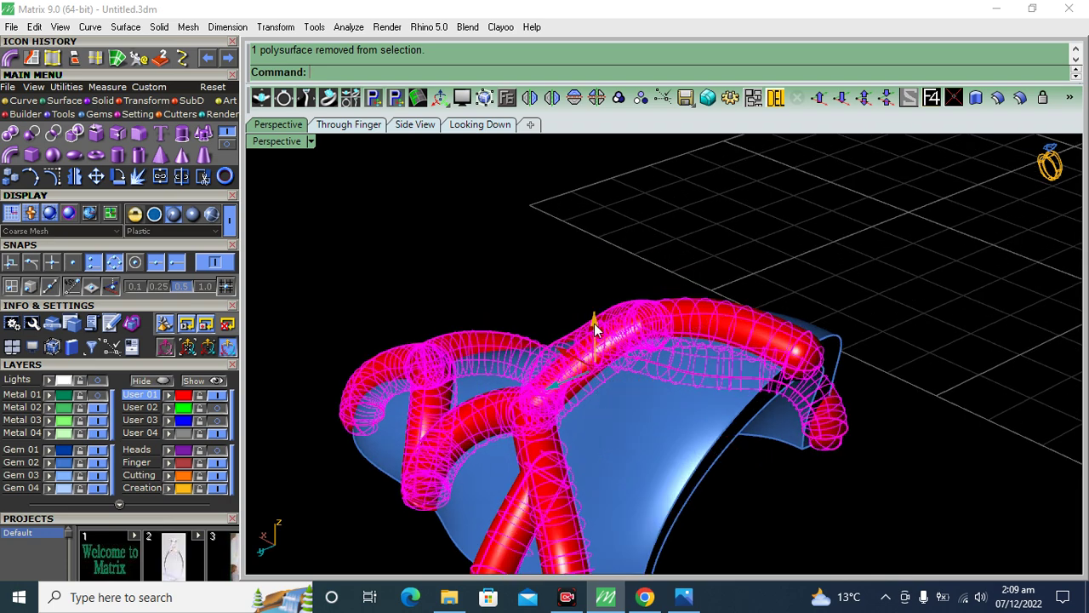
click(596, 322)
click(553, 247)
mouse_move(553, 248)
right_down()
mouse_move(510, 280)
mouse_move(542, 326)
mouse_move(482, 318)
mouse_move(612, 301)
mouse_move(656, 319)
mouse_move(629, 355)
right_up()
Step: Undo the pipes' move, orbit around the head, and group the pipes with the shell
key(ctrl+z)
click(634, 245)
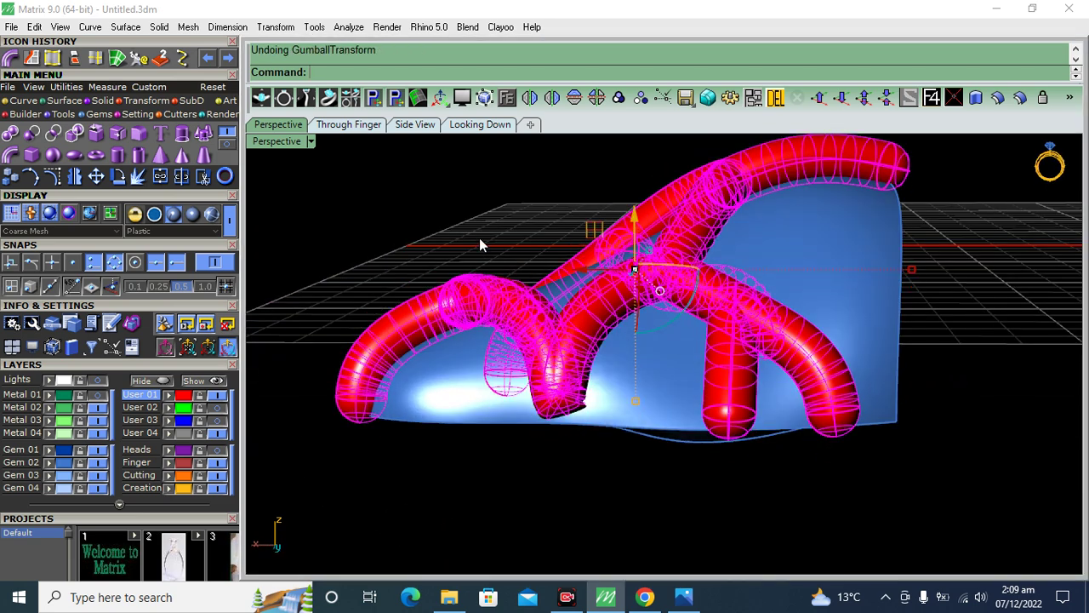
click(479, 237)
mouse_move(479, 238)
right_down()
mouse_move(453, 235)
mouse_move(467, 371)
right_up()
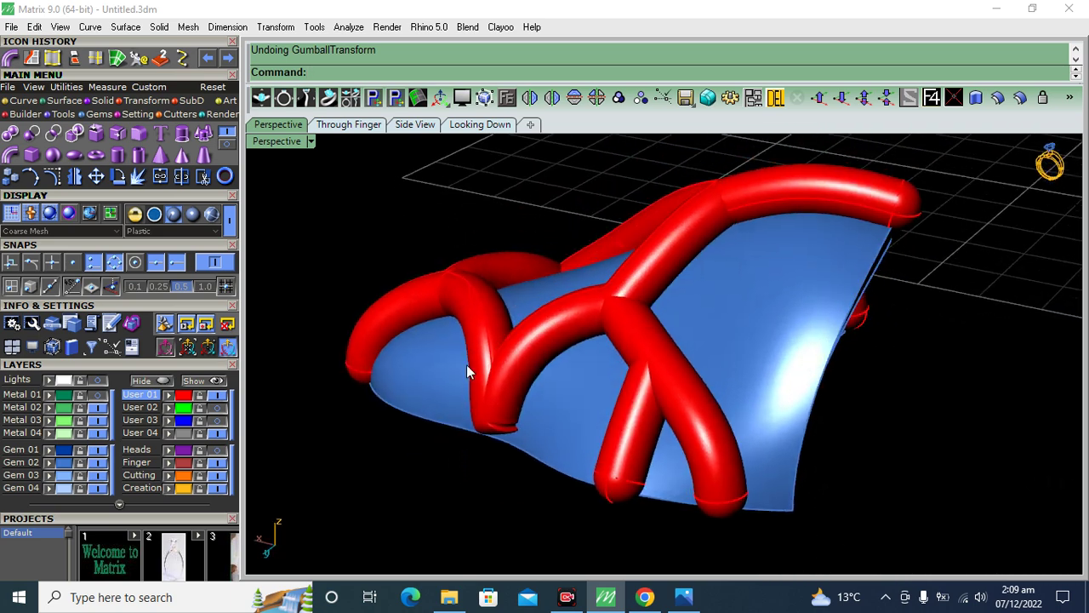
mouse_move(391, 498)
right_down()
mouse_move(734, 397)
mouse_move(764, 434)
right_up()
mouse_move(829, 320)
right_down()
mouse_move(656, 377)
mouse_move(620, 321)
mouse_move(587, 411)
mouse_move(713, 338)
mouse_move(663, 390)
mouse_move(606, 375)
mouse_move(767, 208)
right_up()
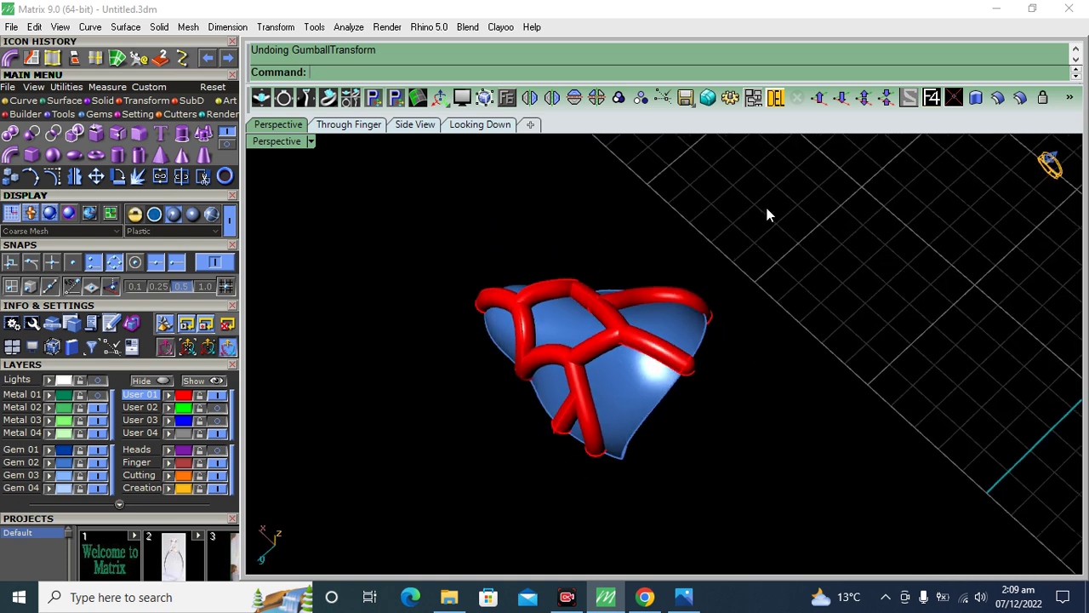
drag(347, 579, 346, 575)
click(619, 97)
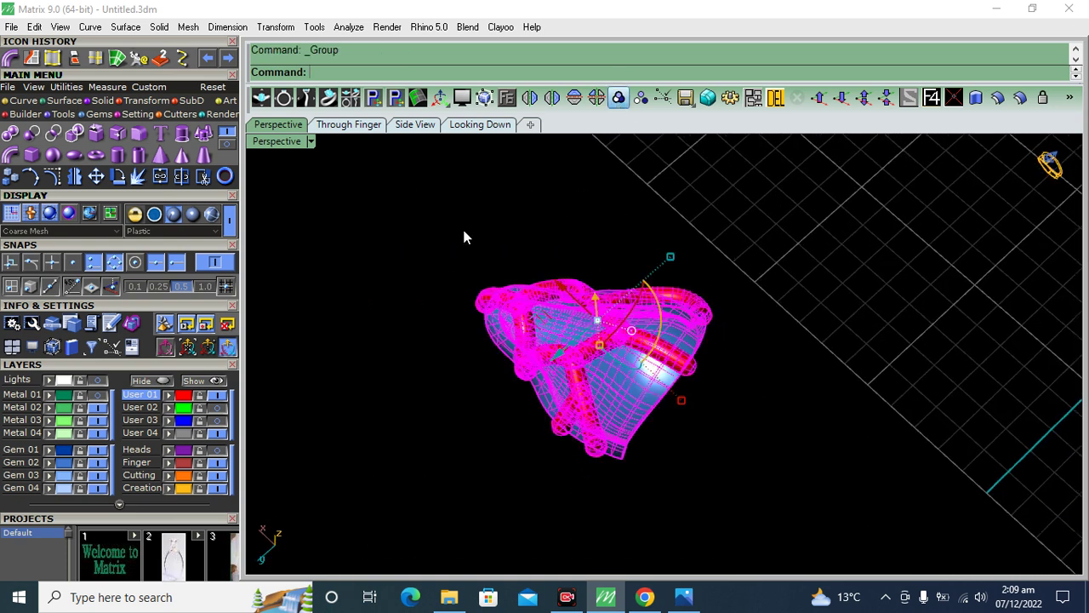
Step: Recolour the pipes blue by layer, then ungroup and put the shell on green Metal 02
click(184, 398)
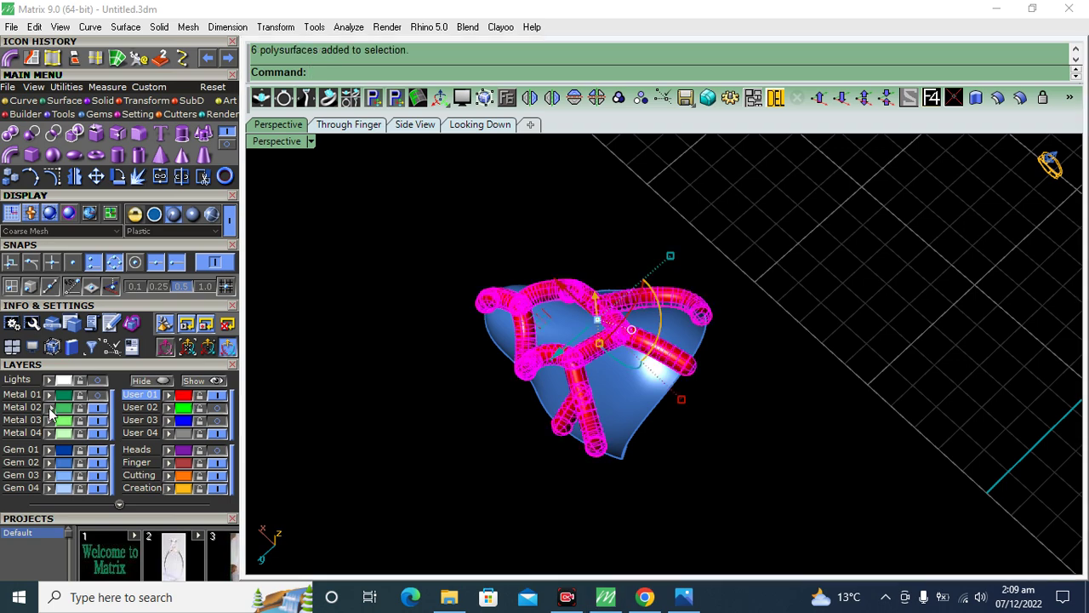
click(49, 408)
click(625, 389)
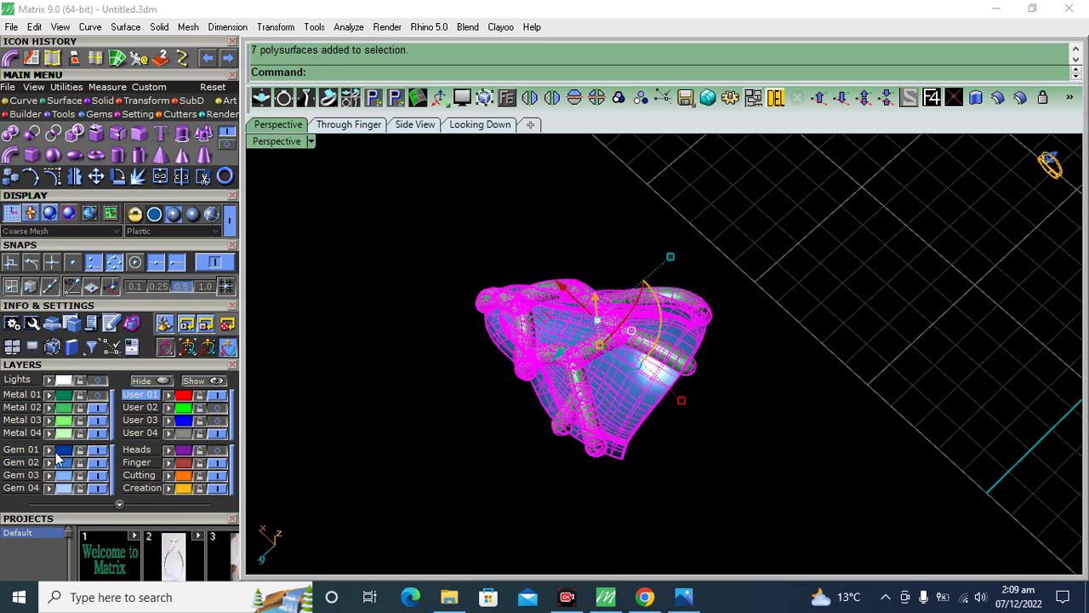
right_drag(607, 348, 619, 349)
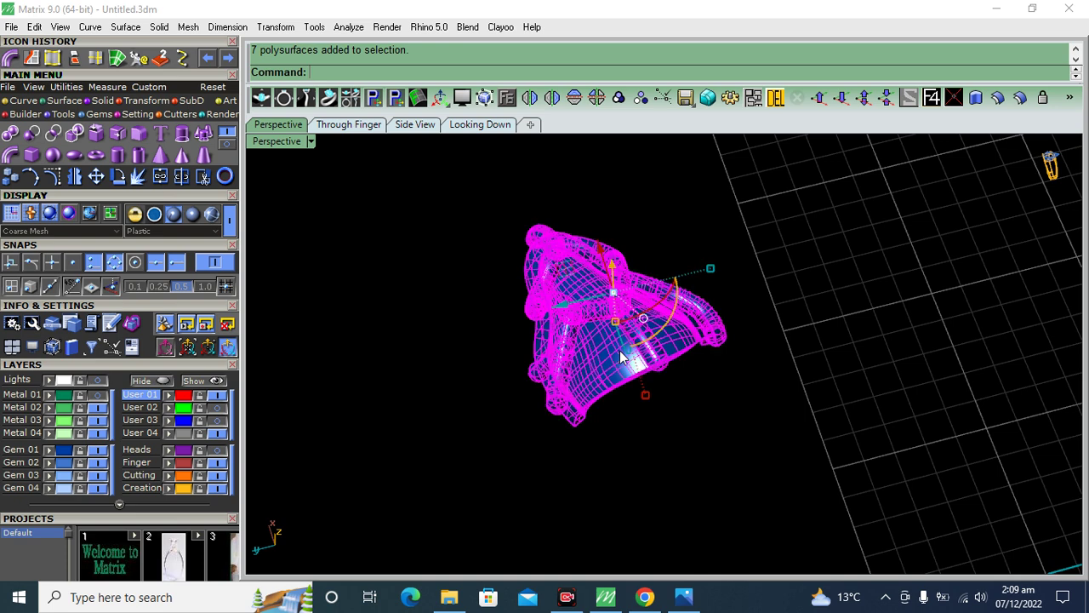
click(640, 101)
click(595, 384)
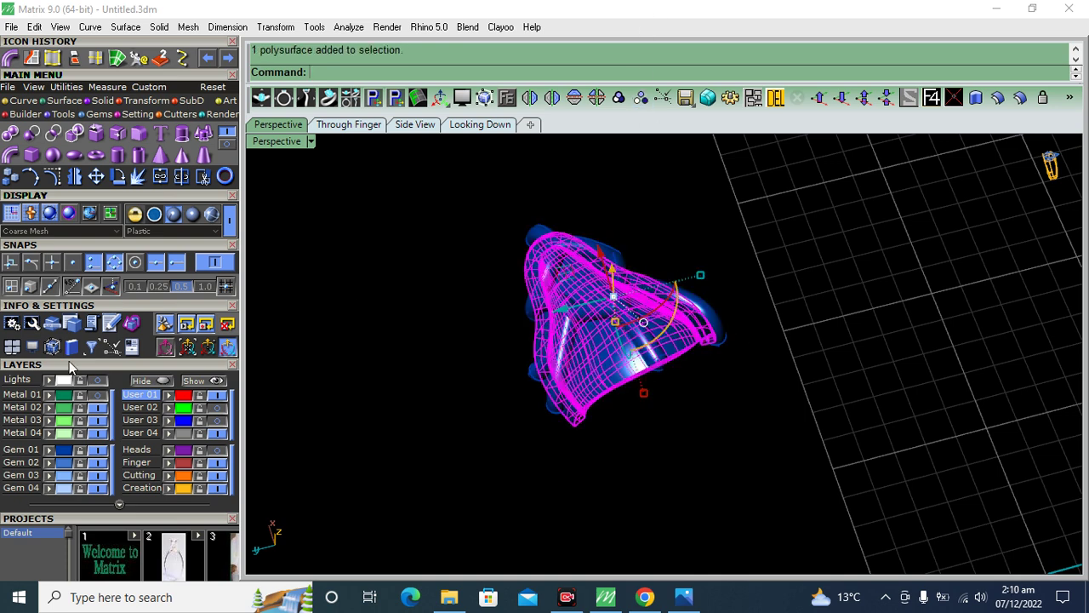
click(61, 415)
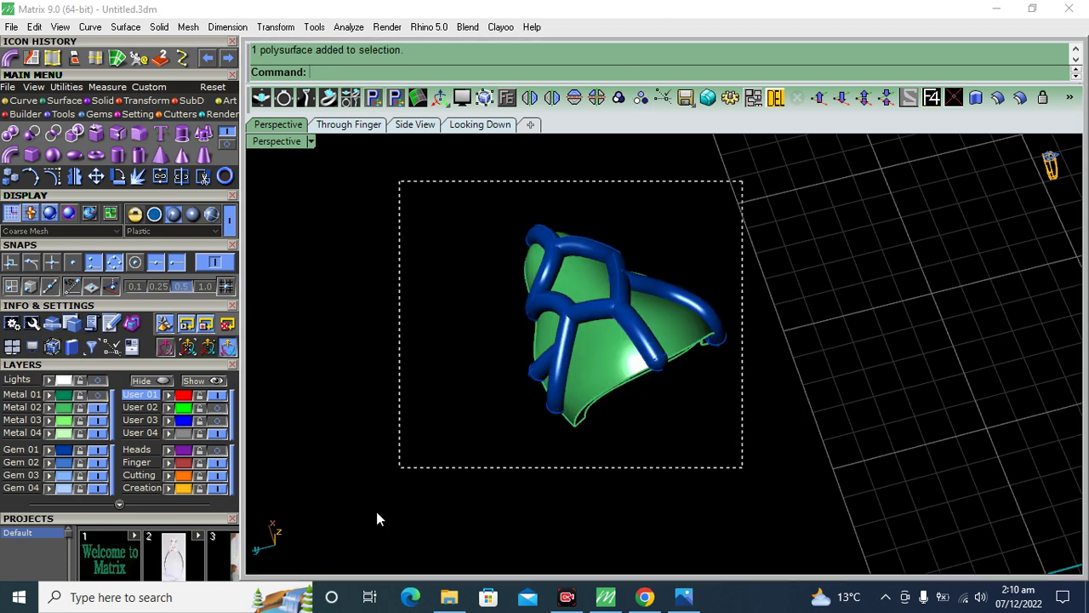
Step: Regroup shell and pipes, show the Metal 01 snake body, and view from the top
drag(742, 181, 377, 519)
click(619, 97)
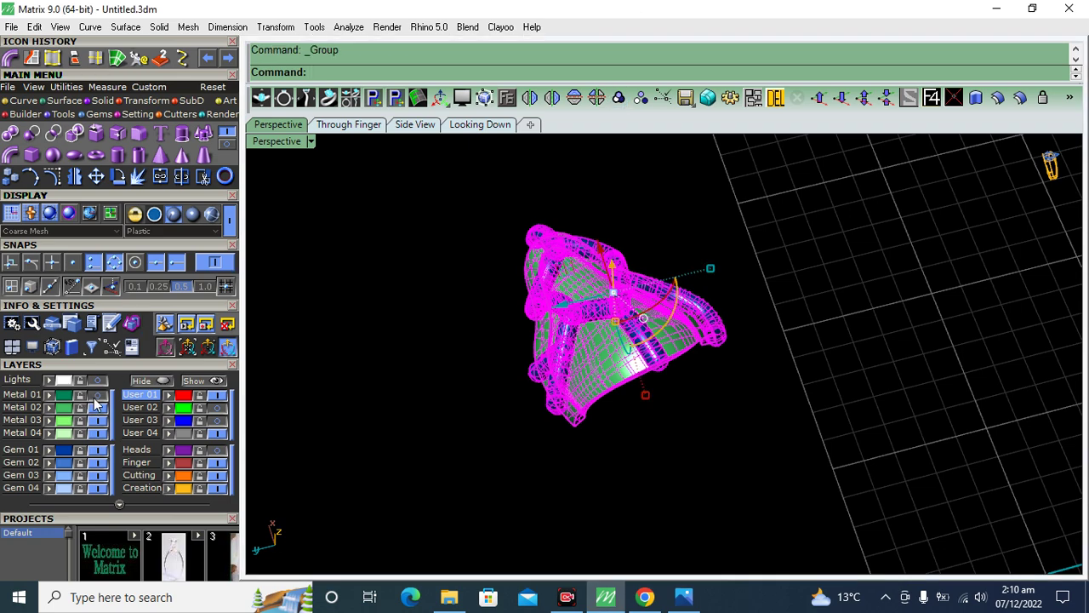
click(98, 394)
click(470, 125)
click(670, 213)
click(173, 214)
scroll(522, 239, down, 5)
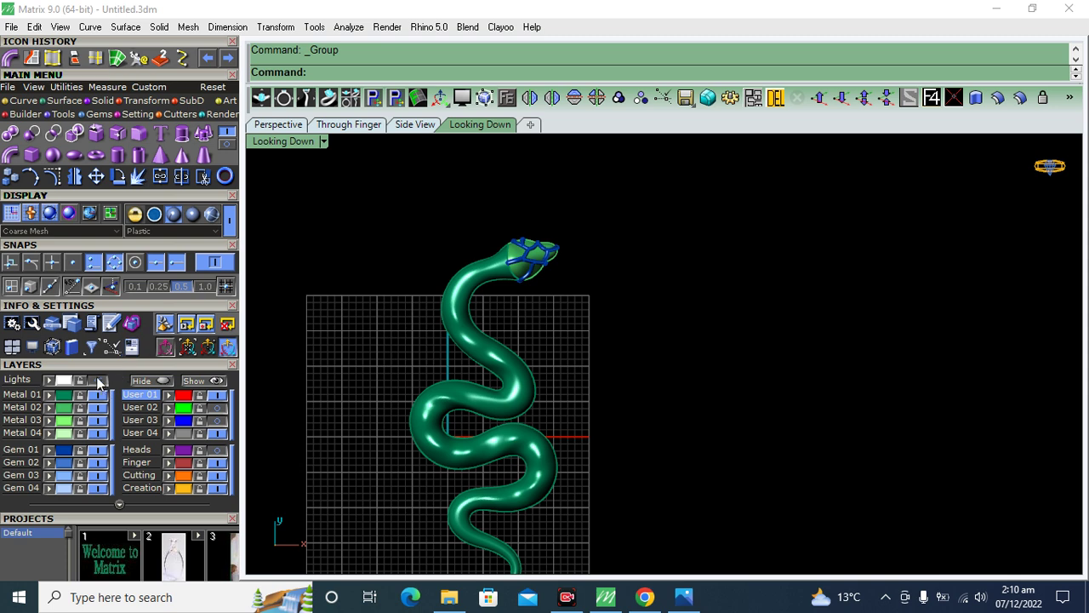
Step: Bring up the reference snake picture and show the transform tools
click(81, 379)
right_drag(504, 336, 518, 320)
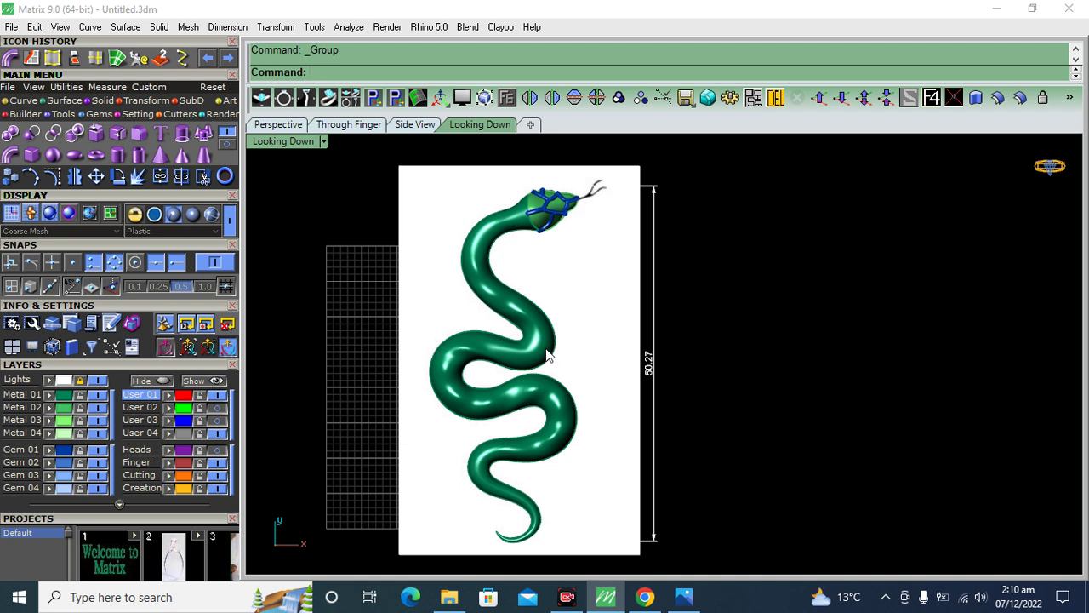
click(150, 102)
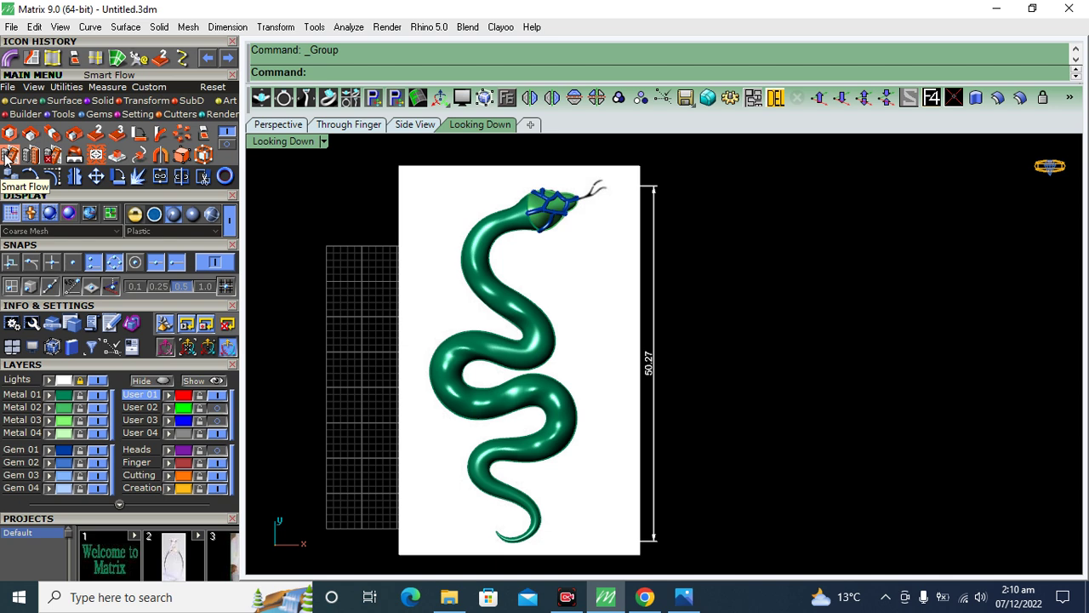
click(9, 157)
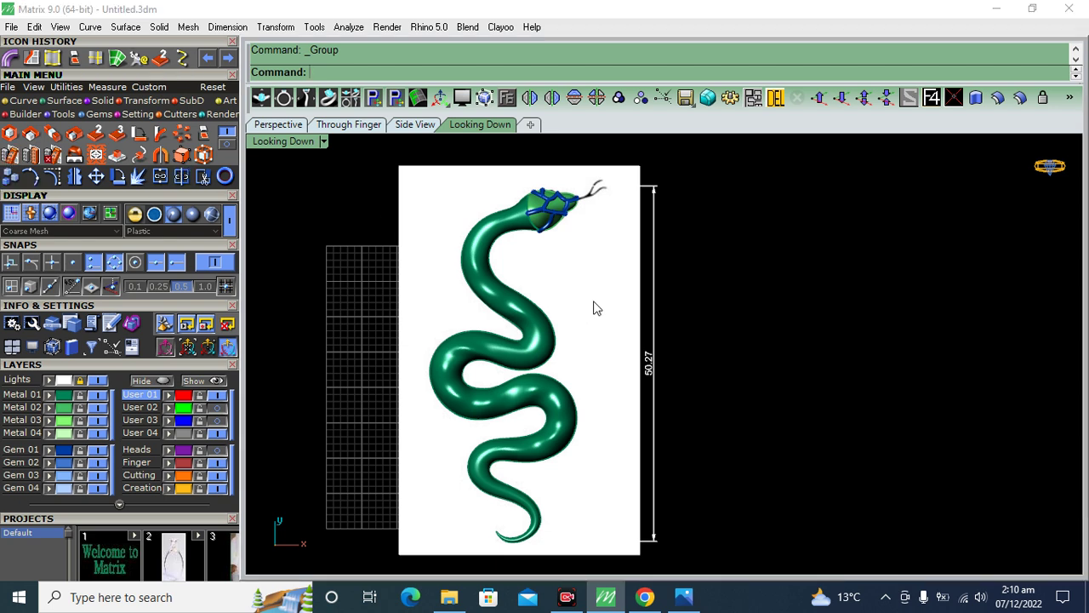
Step: Hide the Lights-layer reference picture, select the green snake body and start Smart Flow
click(541, 358)
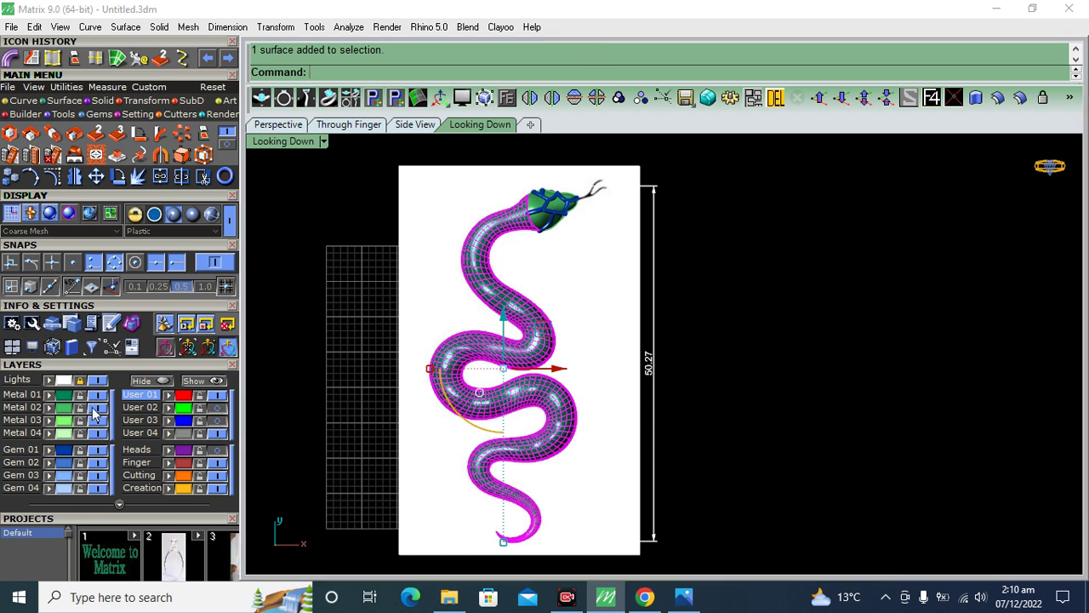
click(878, 366)
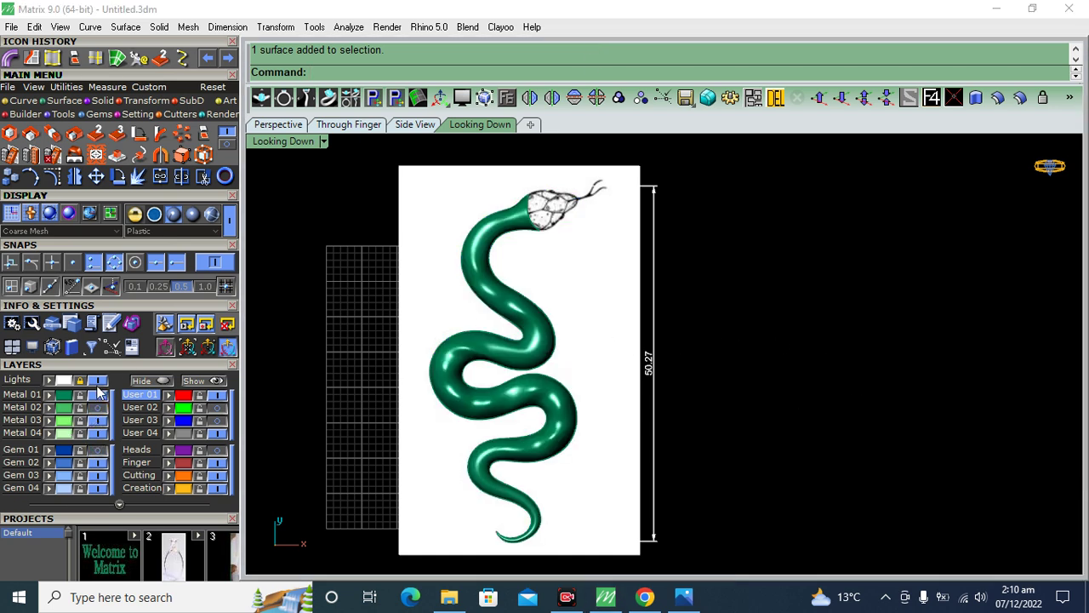
click(96, 381)
click(554, 338)
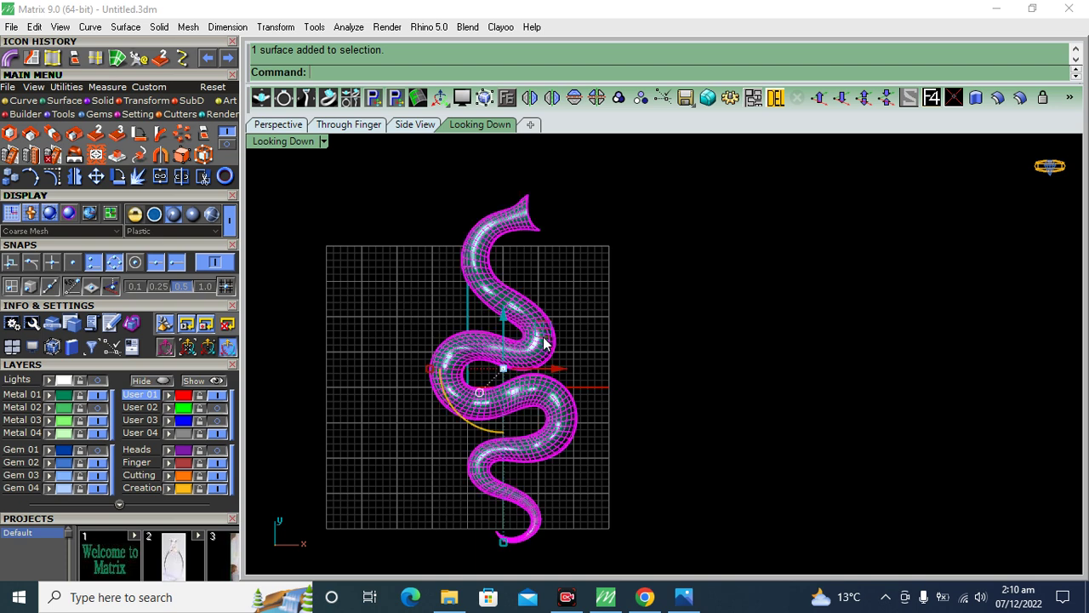
click(624, 351)
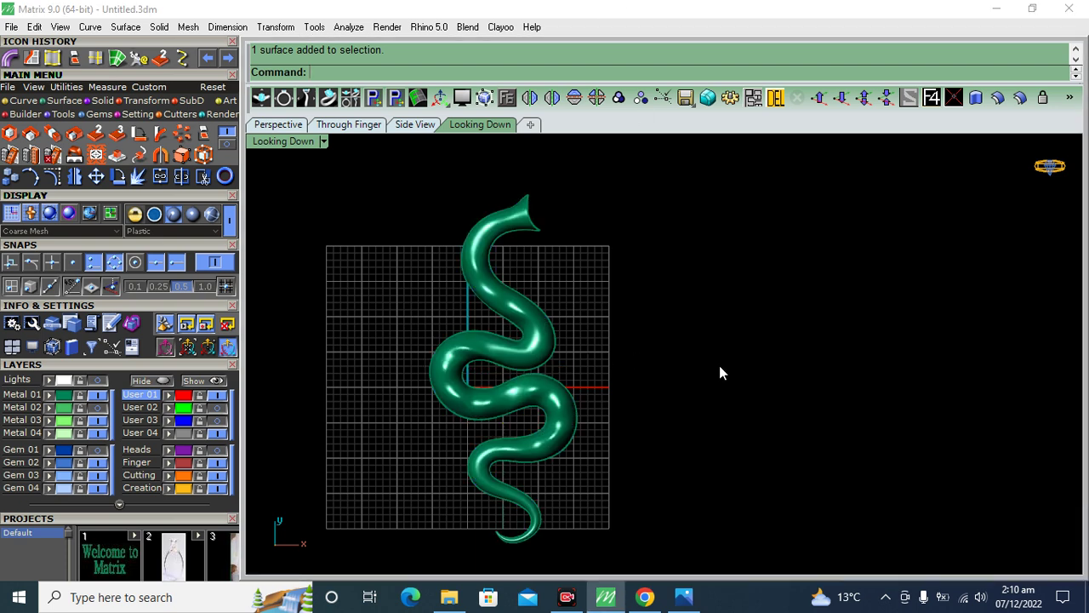
click(502, 360)
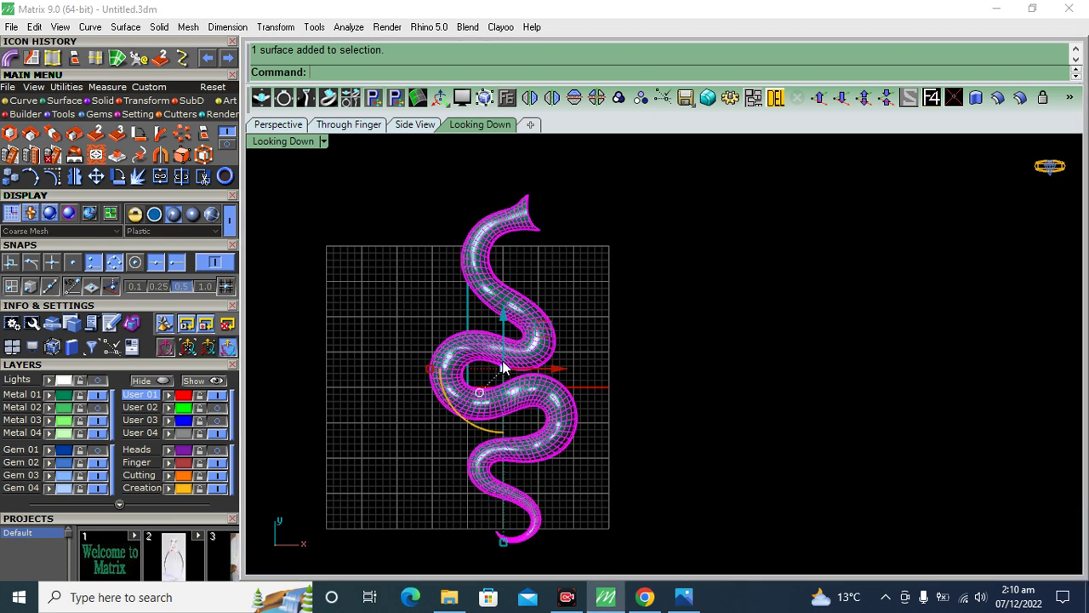
click(9, 155)
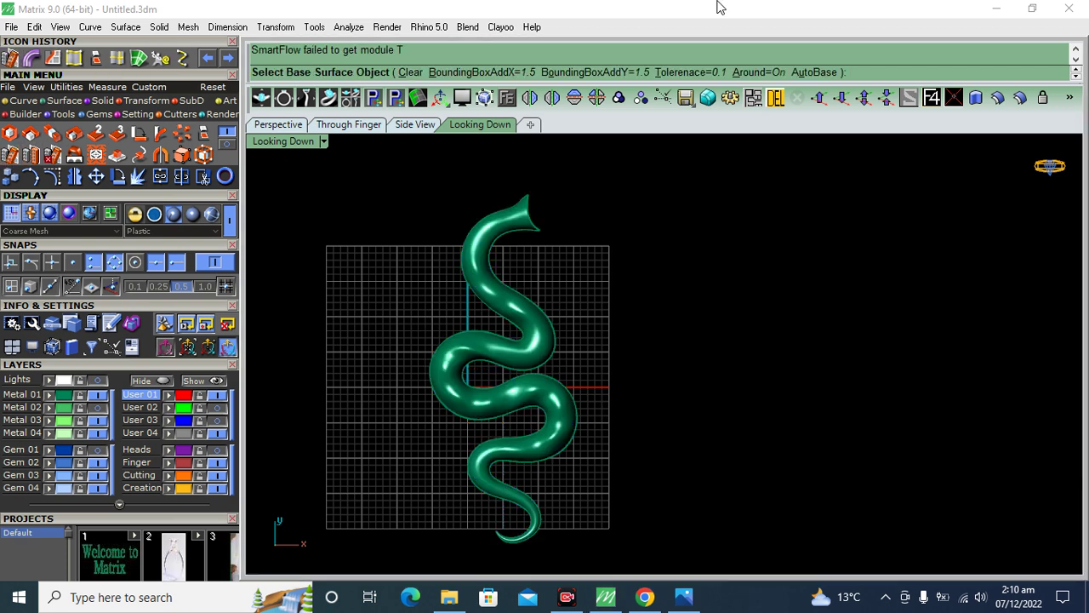
Step: Create the red base rectangle, move it above the snake, and hide the snake layers
click(814, 73)
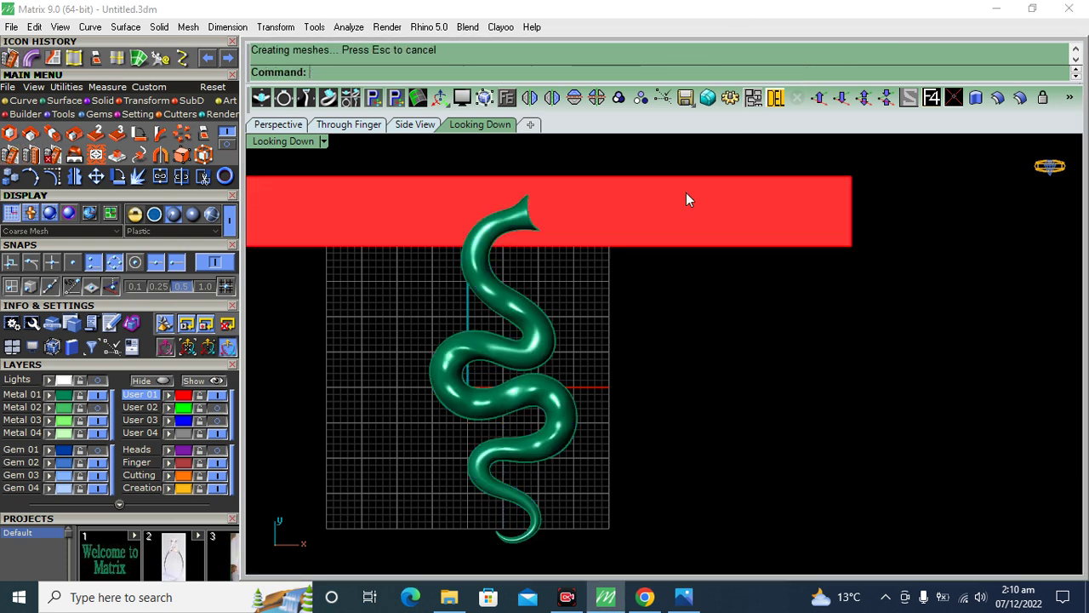
click(618, 343)
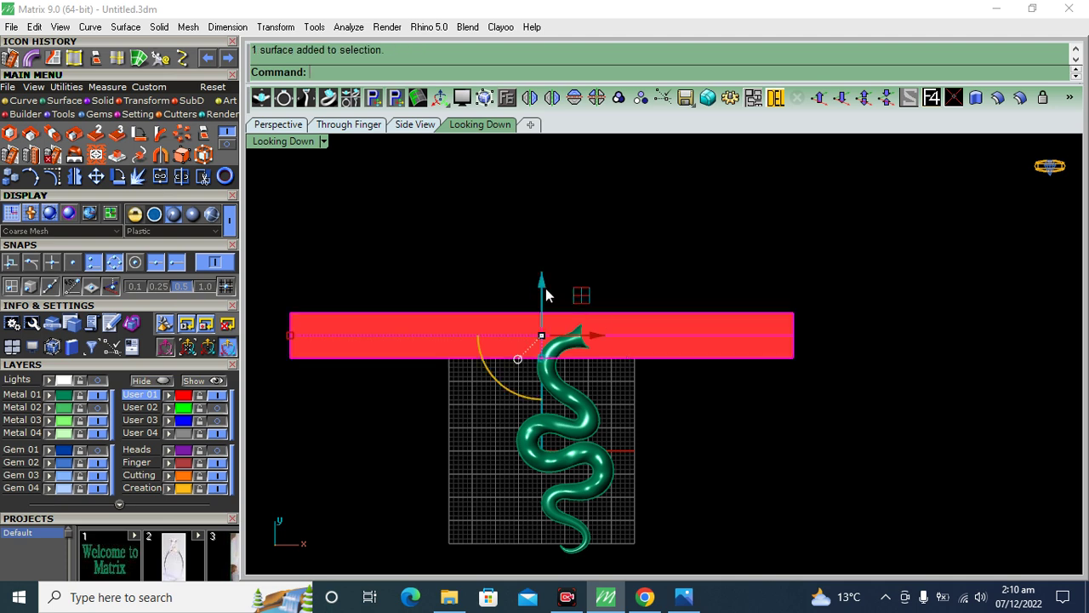
drag(543, 274, 539, 238)
click(730, 412)
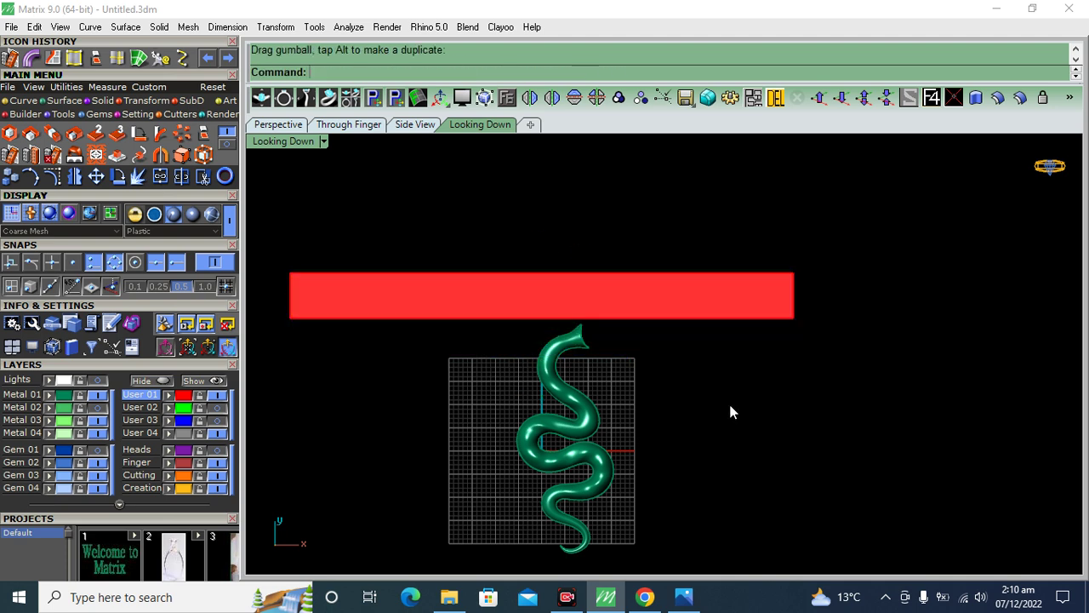
click(97, 379)
click(97, 395)
scroll(585, 375, up, 3)
scroll(572, 354, up, 3)
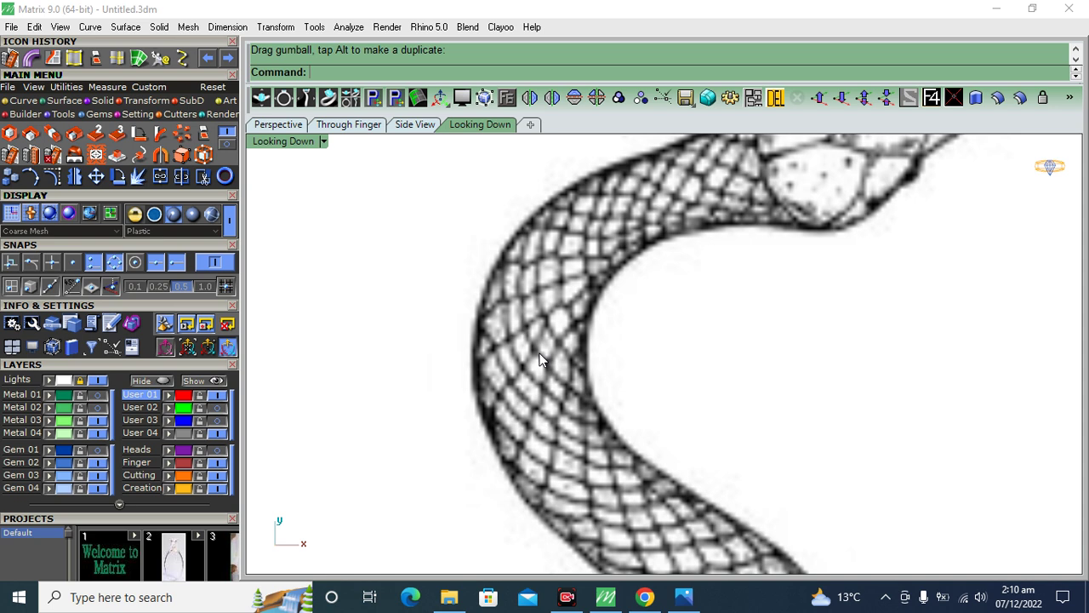
click(97, 379)
scroll(545, 352, down, 3)
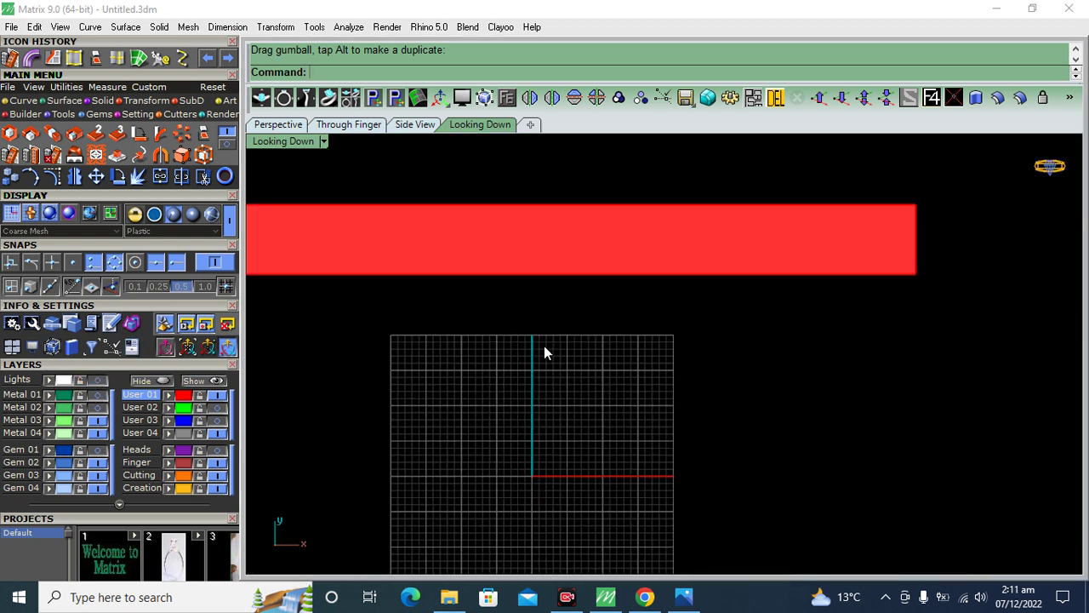
right_drag(545, 353, 540, 387)
Step: Try several layers for the red strip, settling on the pink layer
click(468, 366)
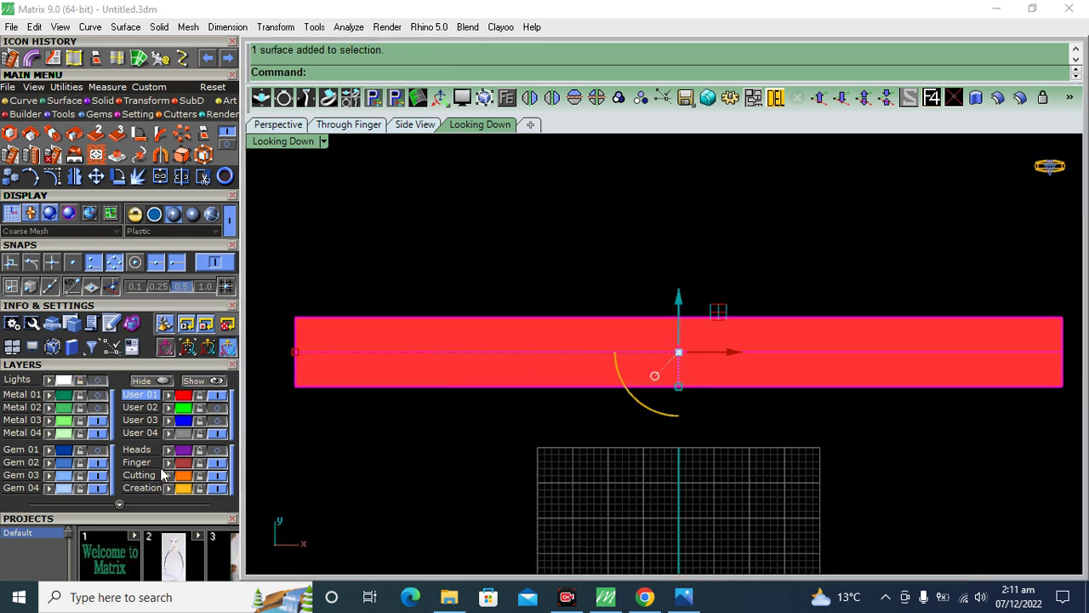
click(50, 433)
click(50, 420)
click(458, 493)
click(434, 369)
click(112, 521)
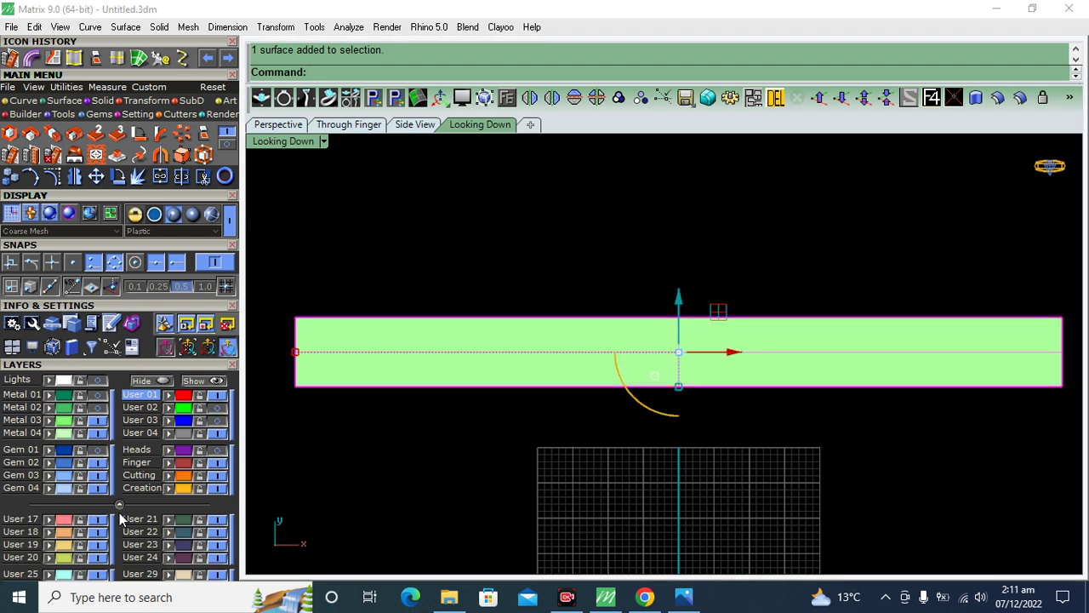
click(363, 526)
right_drag(395, 432, 501, 462)
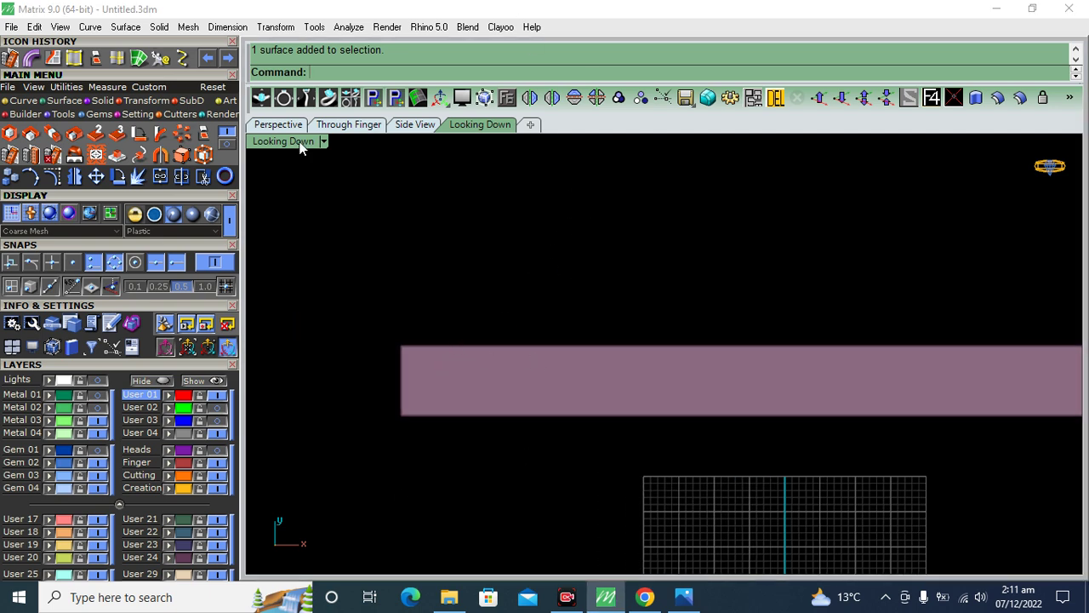
click(100, 100)
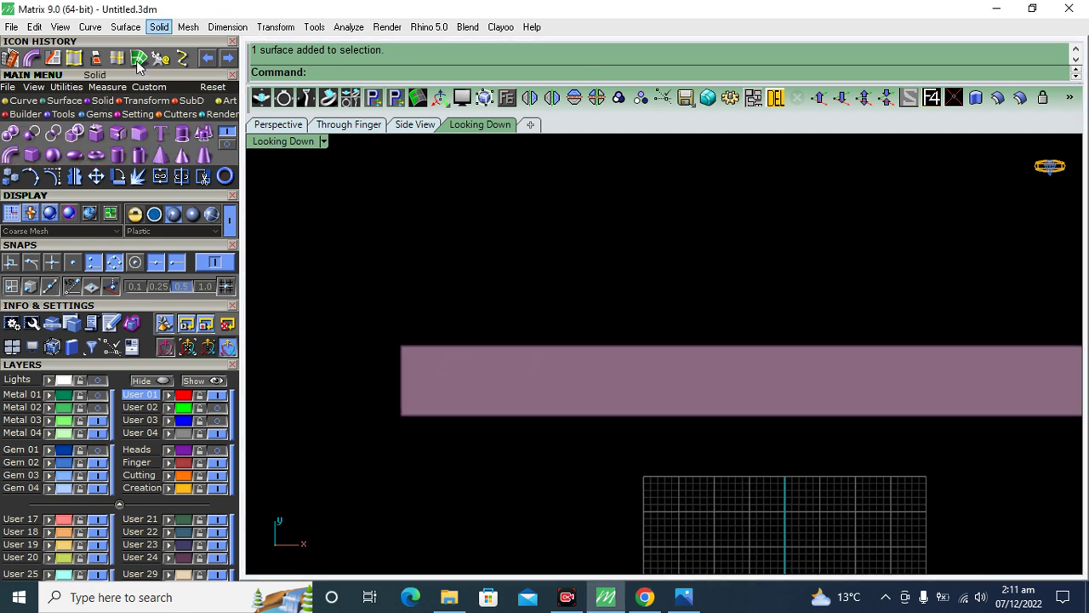
Step: Draw an ellipsoid centred at the strip's corner, with a short third axis in Front view
click(75, 154)
scroll(383, 372, up, 2)
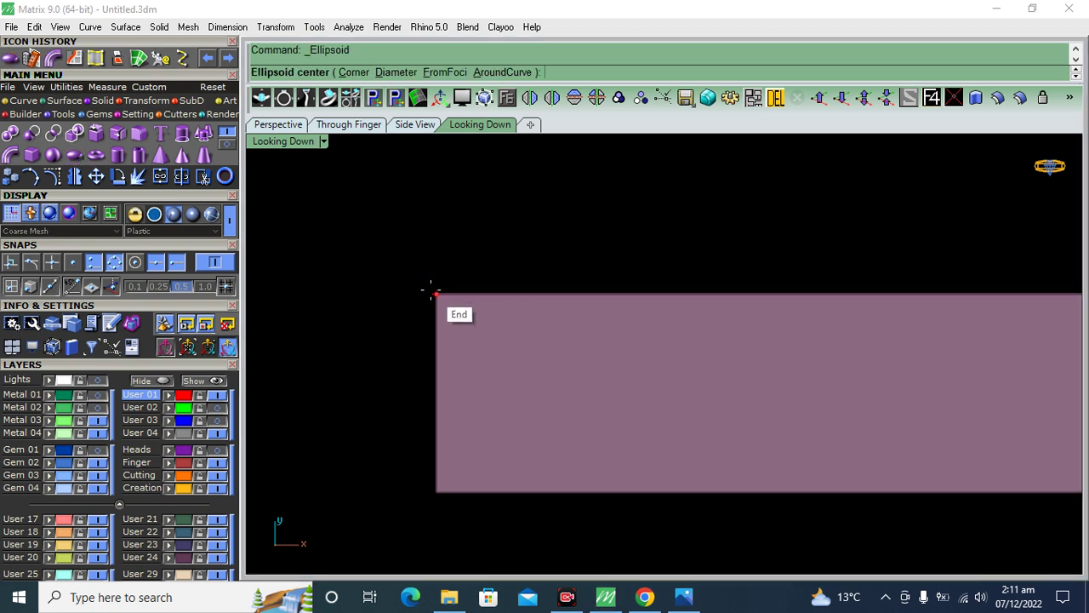
click(420, 297)
click(468, 294)
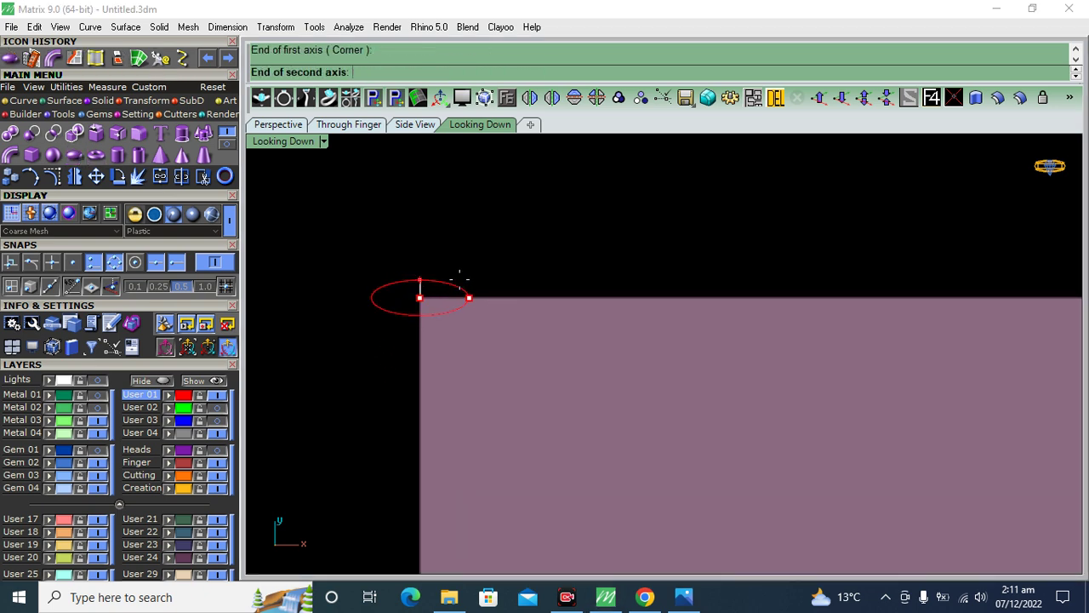
click(451, 281)
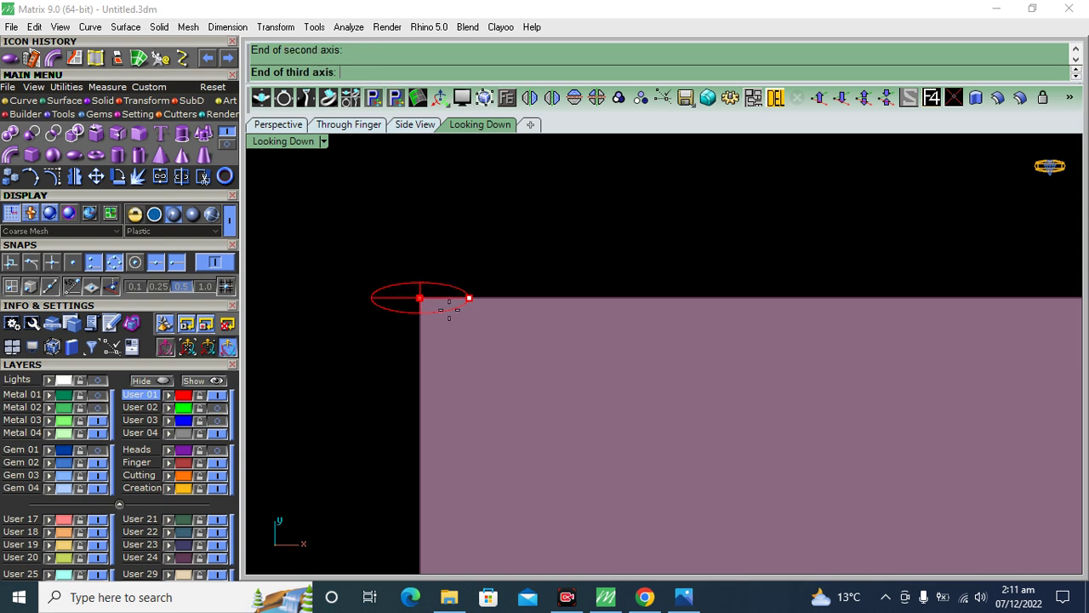
click(352, 125)
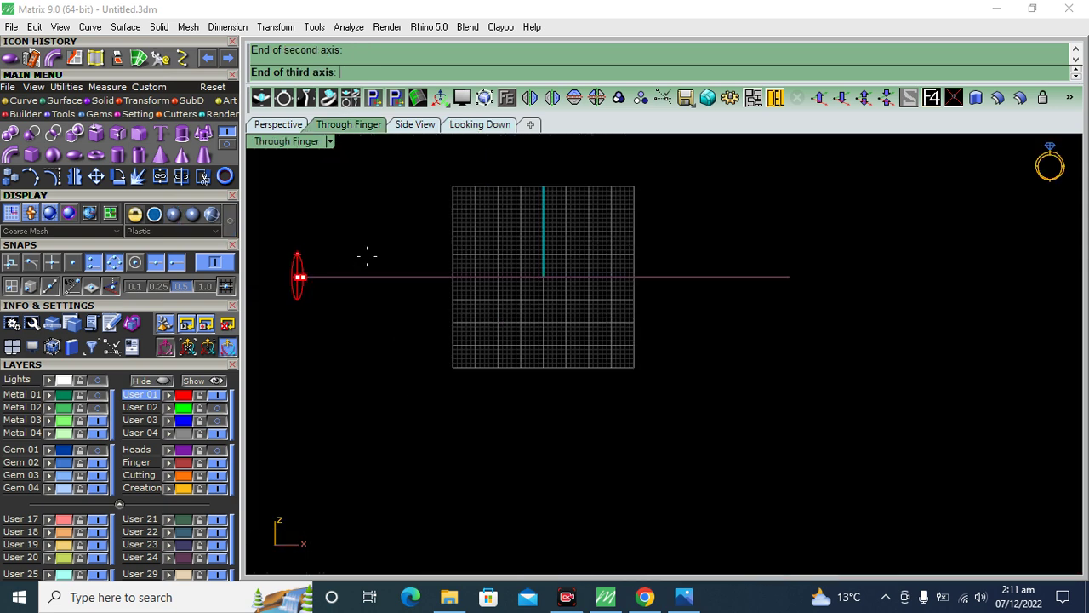
right_drag(367, 256, 472, 272)
scroll(476, 277, up, 2)
scroll(476, 277, up, 2)
scroll(477, 276, up, 3)
scroll(450, 292, up, 2)
click(432, 299)
Step: Shrink the ellipsoid lengthwise, flatten its width, and move it onto the strip's corner
click(382, 272)
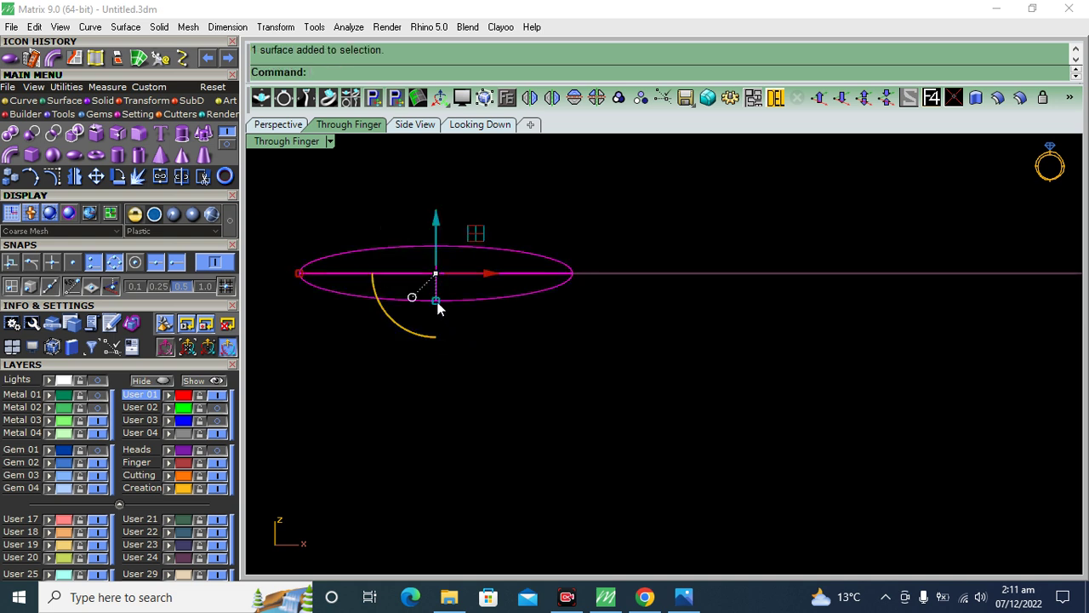
drag(438, 308, 442, 297)
click(470, 124)
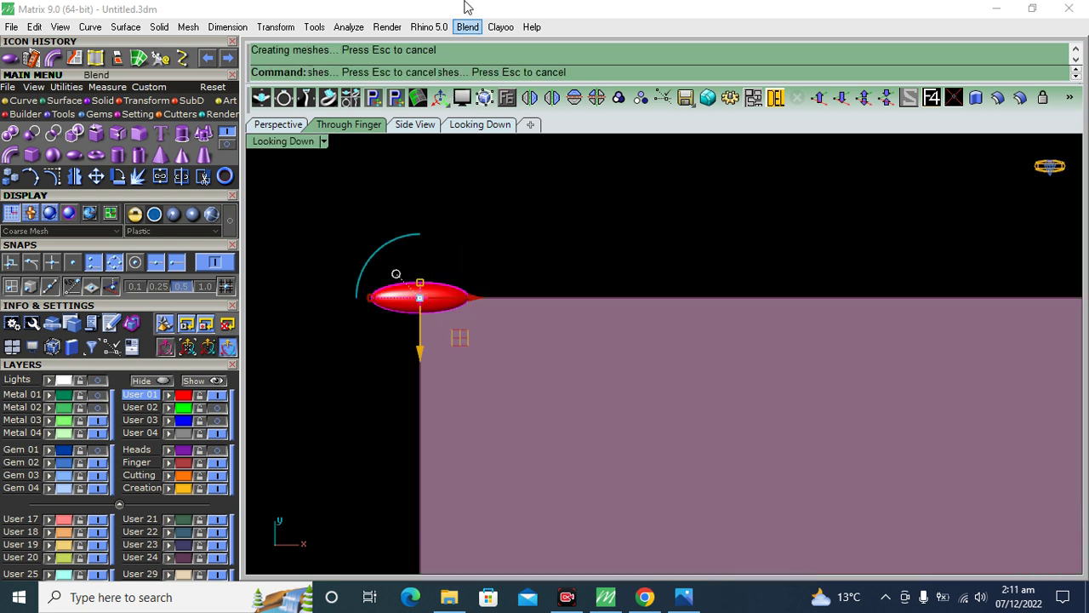
scroll(413, 264, up, 2)
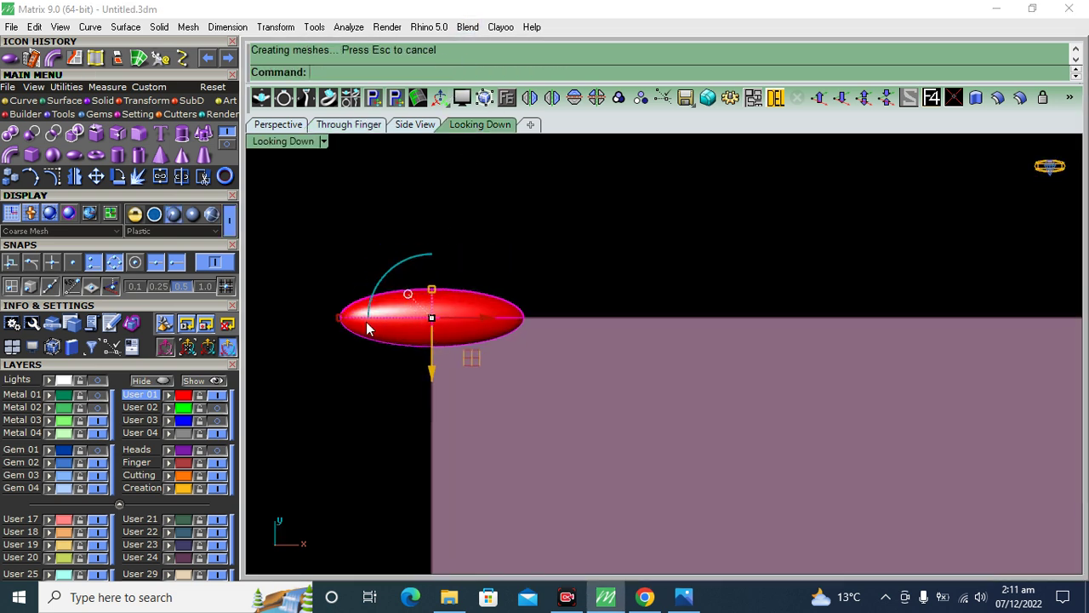
drag(342, 324, 371, 321)
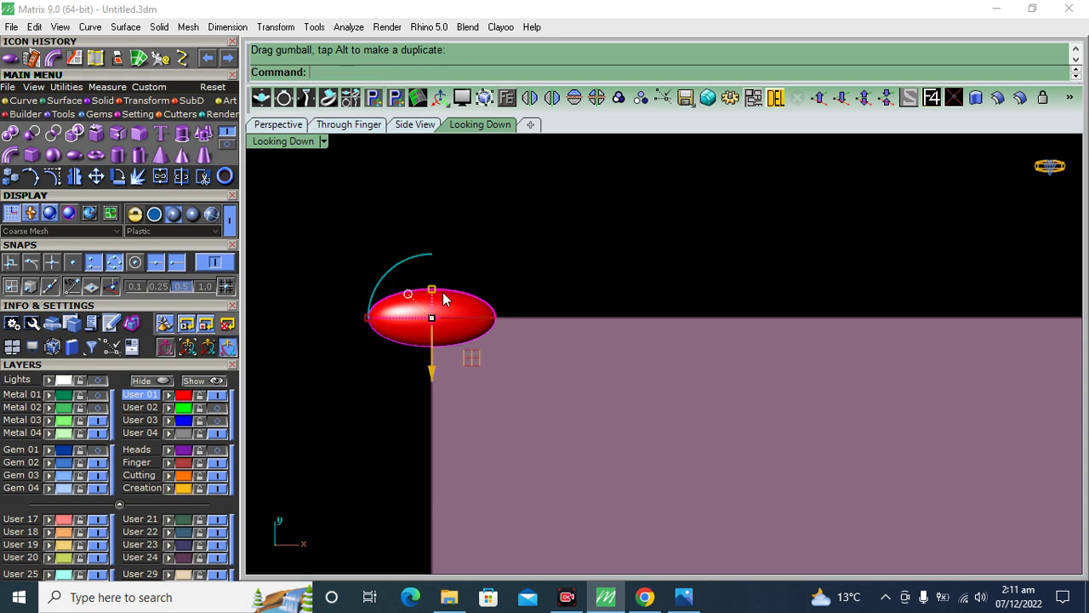
drag(432, 293, 432, 297)
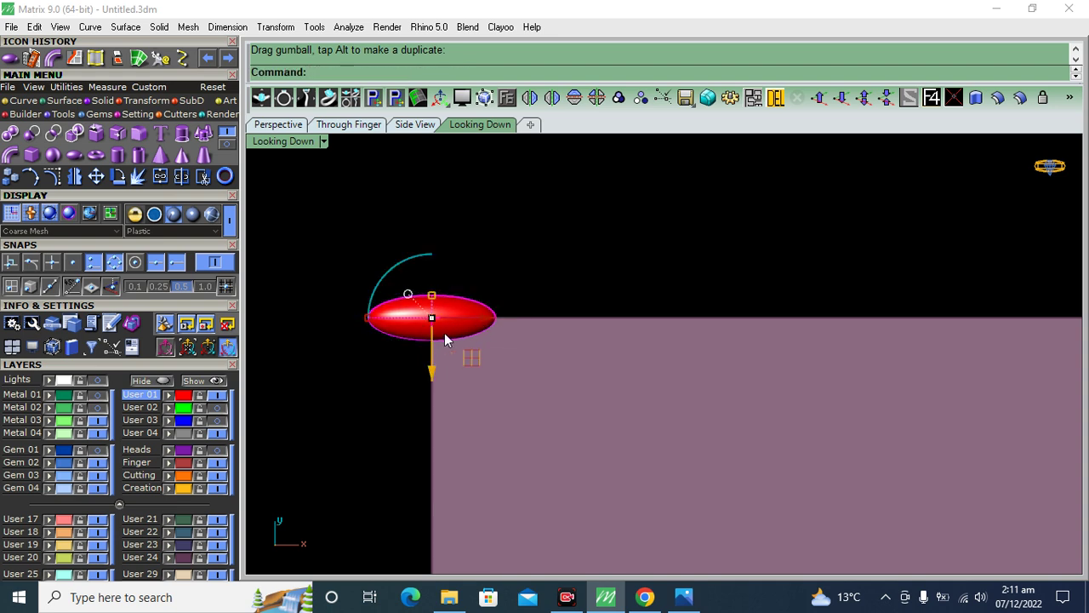
drag(493, 320, 557, 320)
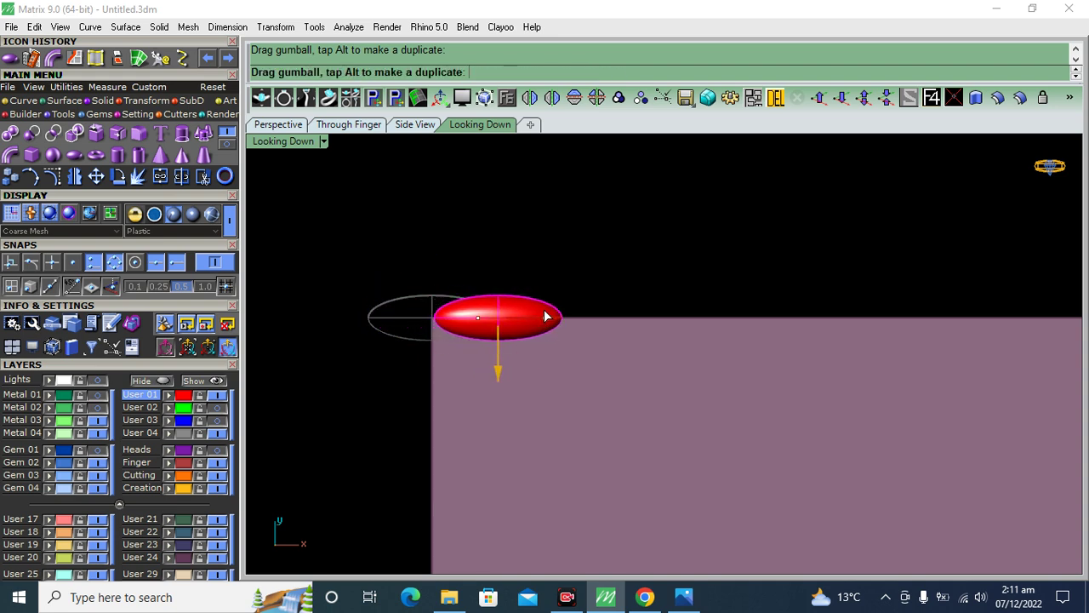
Step: Put the ellipsoid on the dark green User 21 layer and lower it onto the strip edge
click(146, 463)
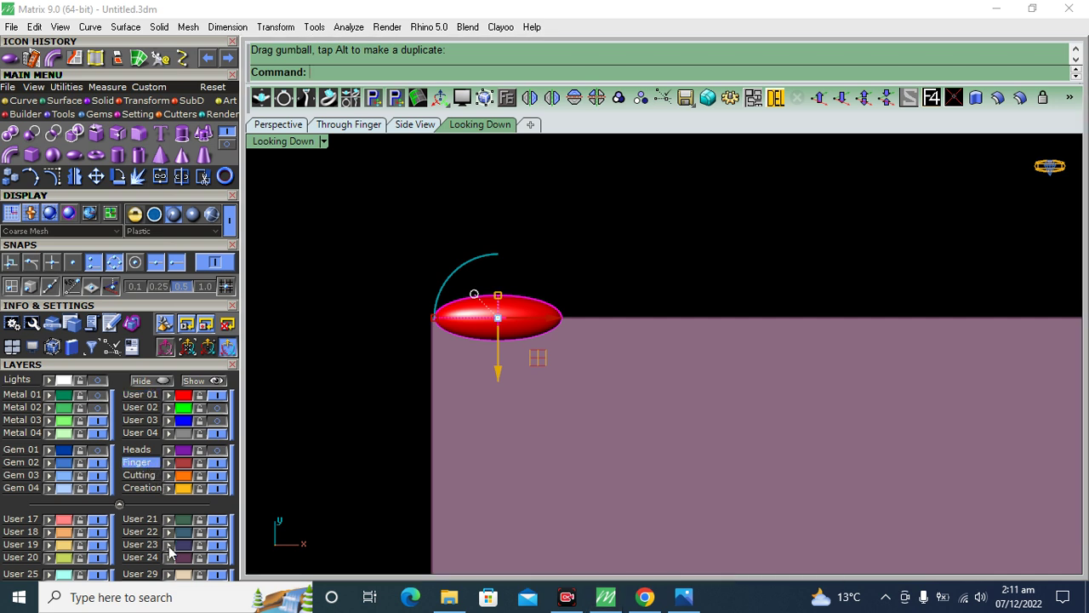
click(151, 519)
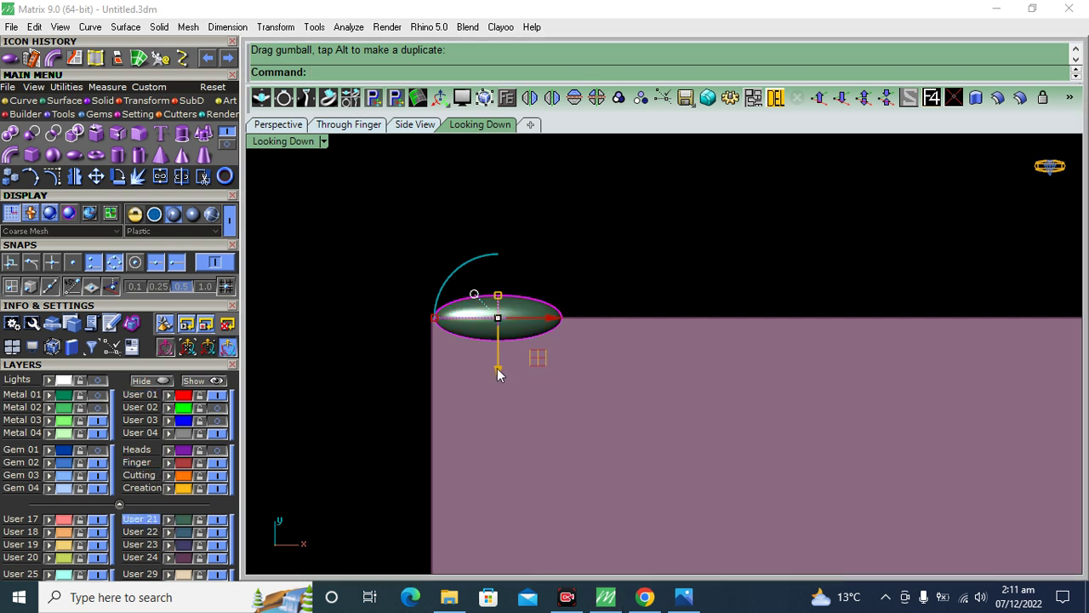
drag(498, 371, 498, 394)
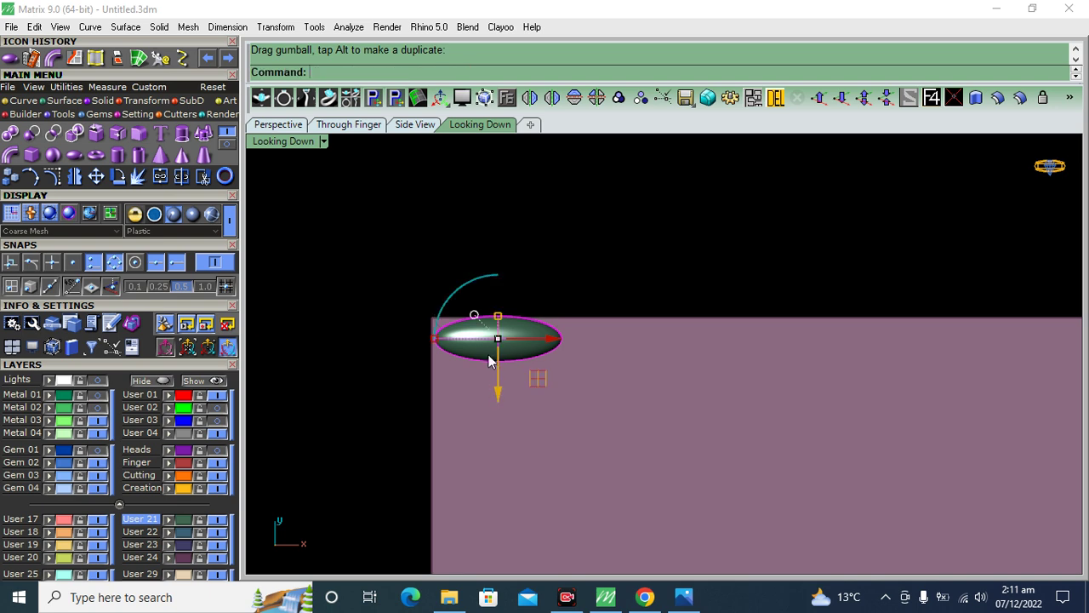
click(350, 126)
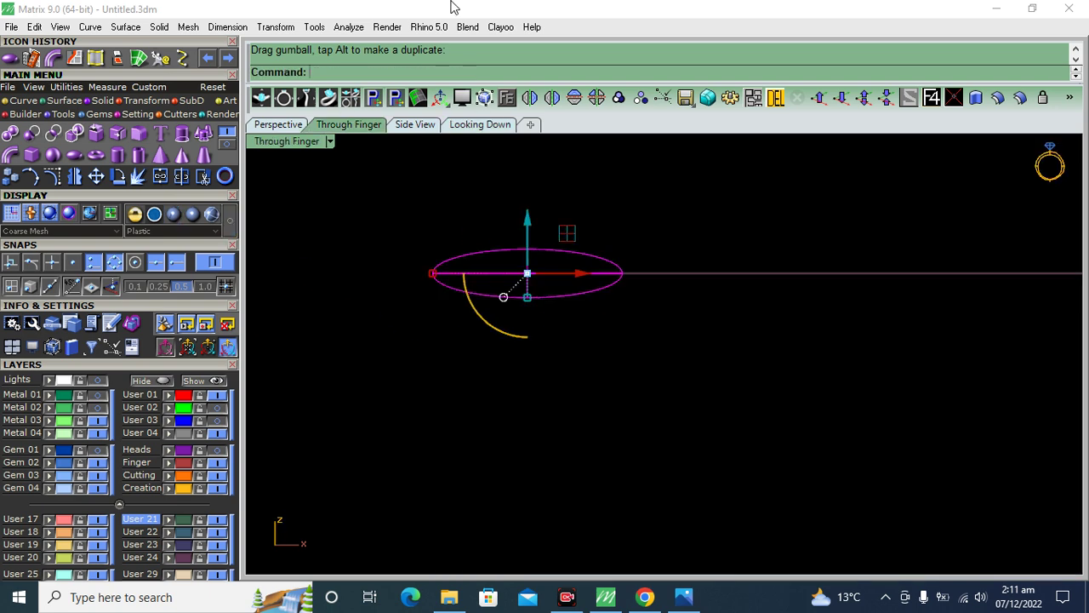
mouse_move(524, 259)
mouse_down()
mouse_move(462, 313)
mouse_move(132, 400)
mouse_up()
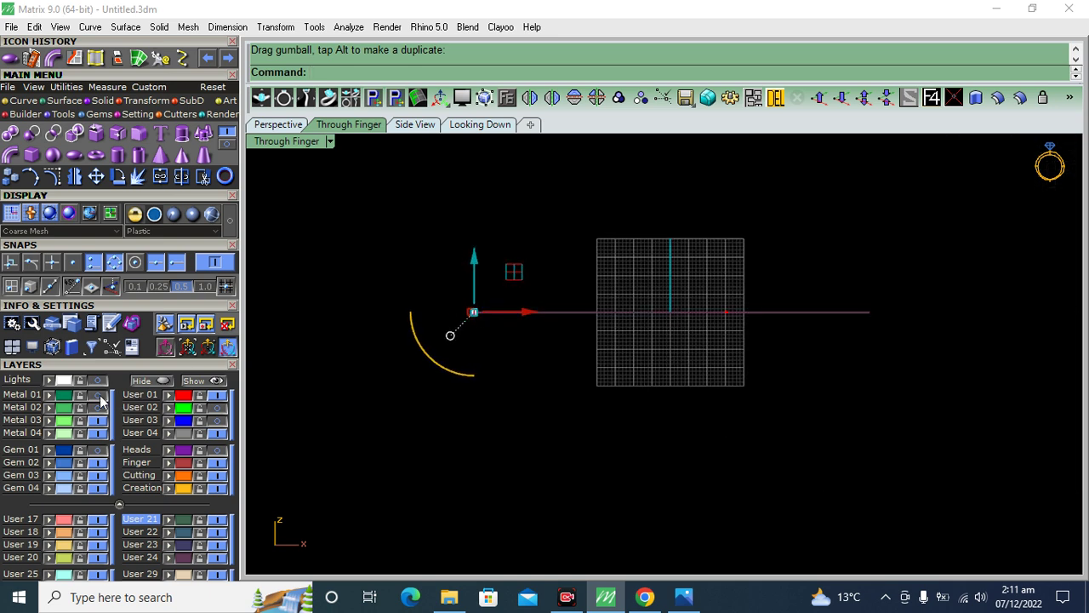
Step: Show the green snake again and view the strip and ellipsoid together in Perspective
click(99, 395)
click(294, 126)
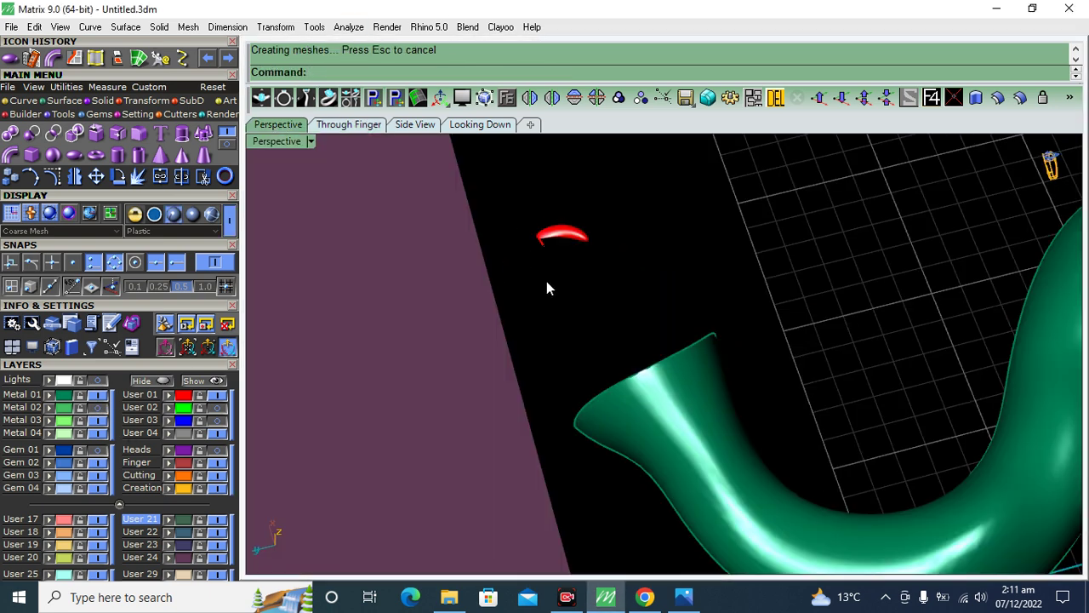
scroll(625, 286, down, 4)
right_drag(622, 251, 511, 463)
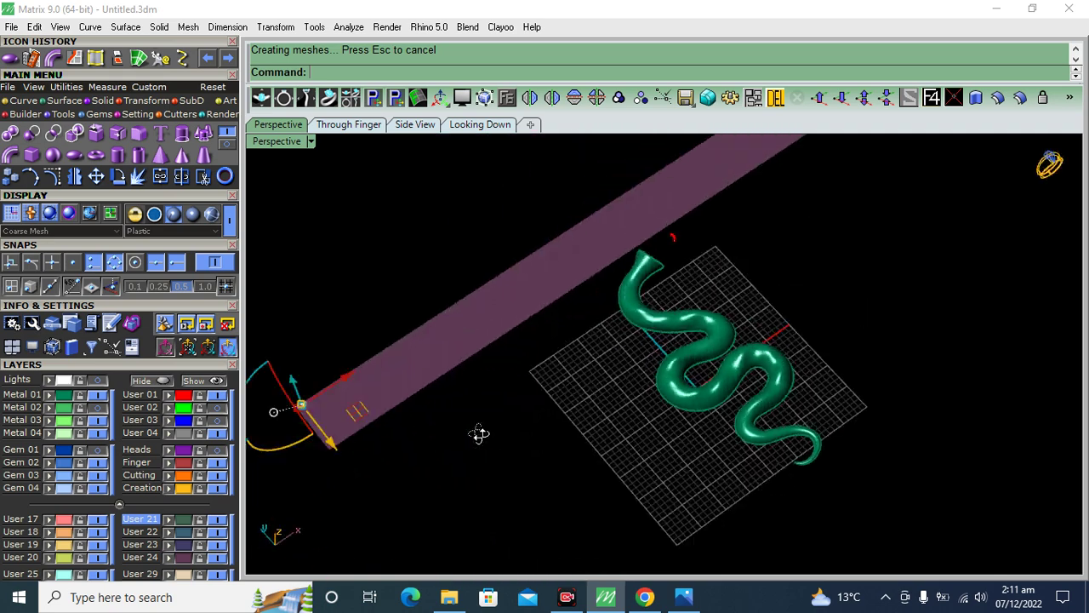
scroll(341, 376, up, 3)
click(355, 367)
shift+right_drag(405, 248, 446, 283)
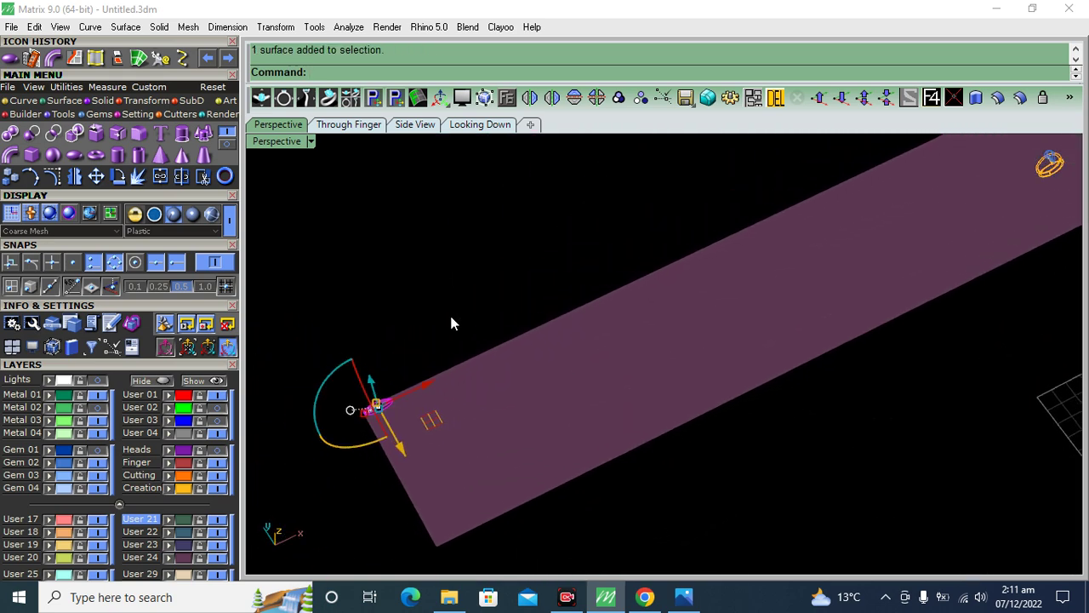
key(Escape)
Step: Start the Block command and pick the ellipsoid as the block's object
text(B)
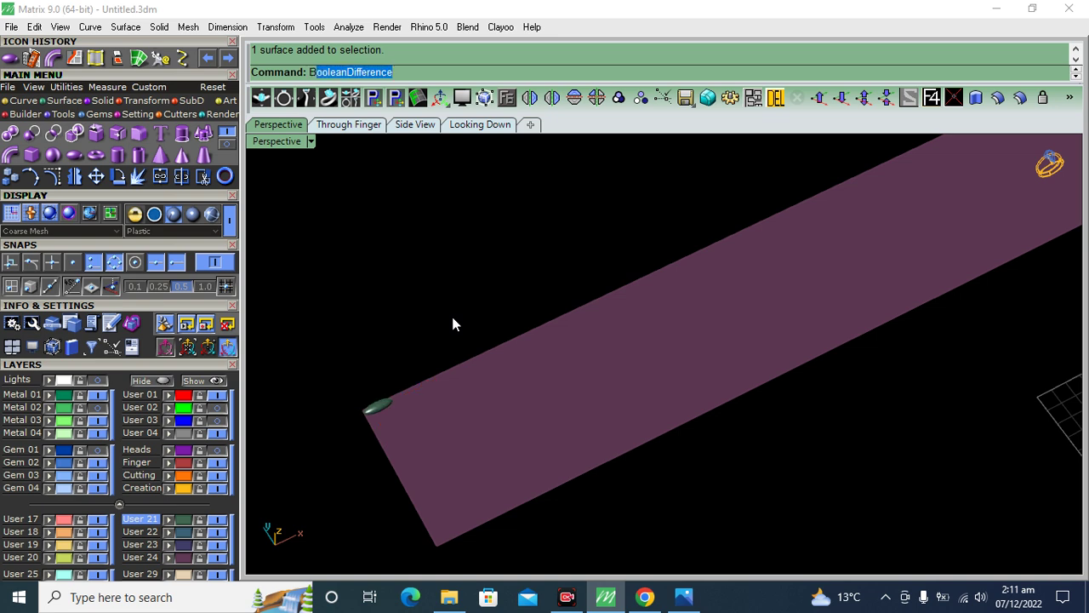
text(l)
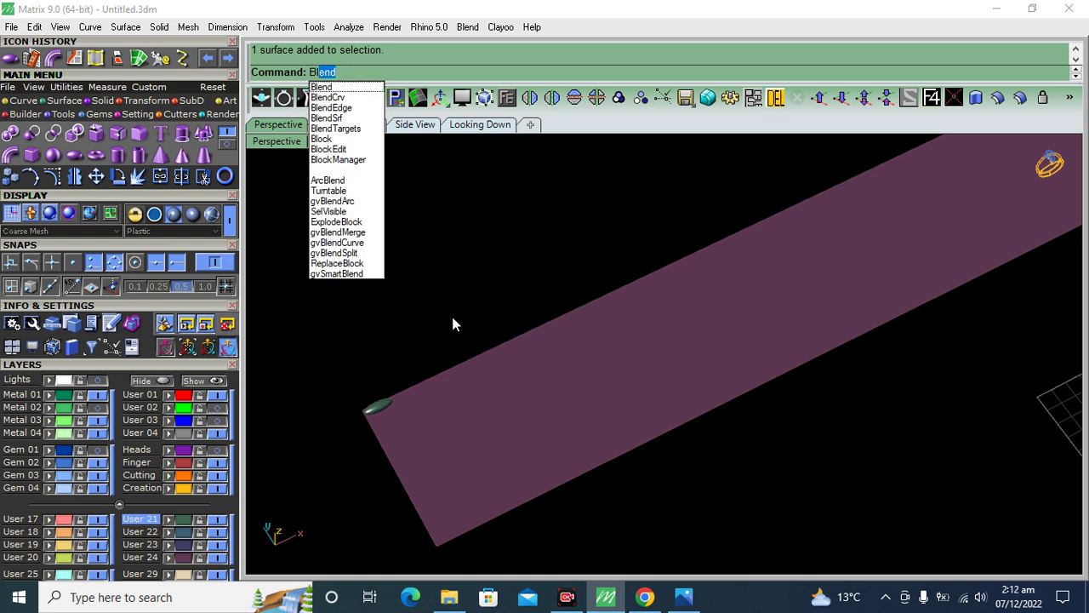
key(BackSpace)
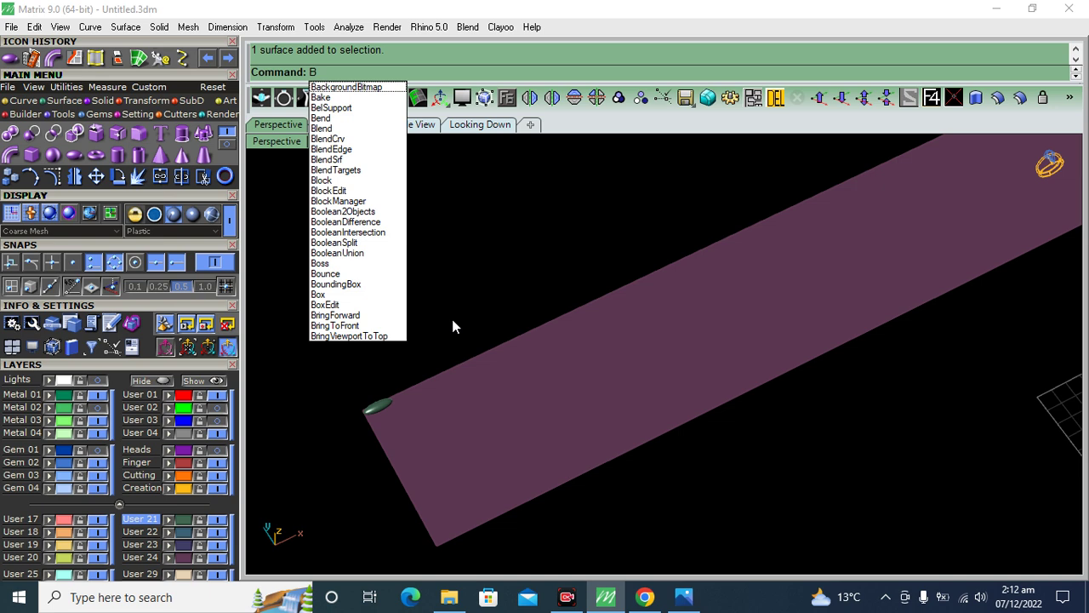
text(lock)
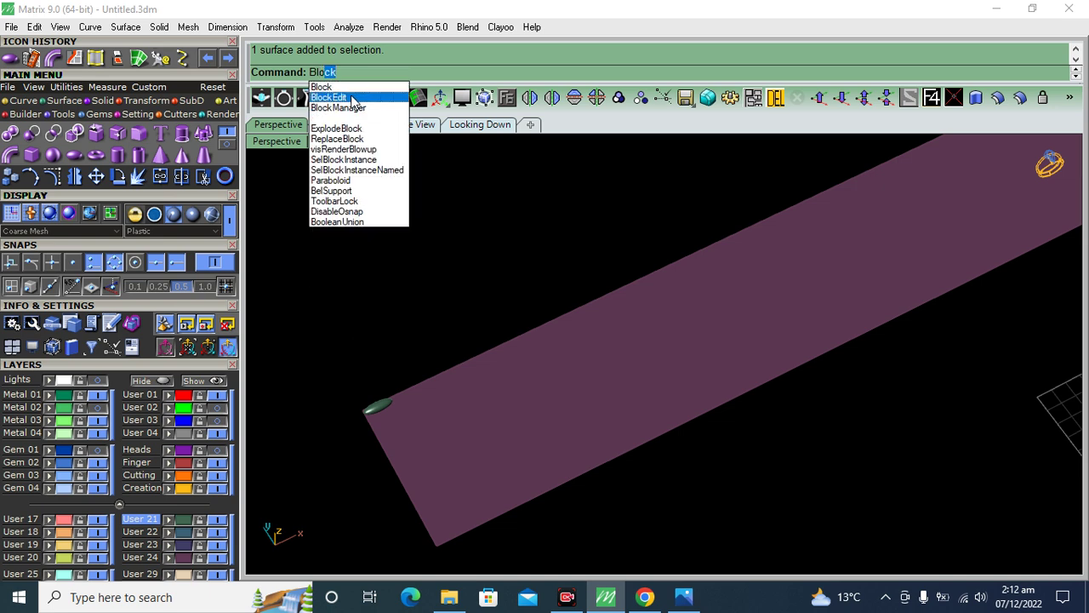
click(337, 88)
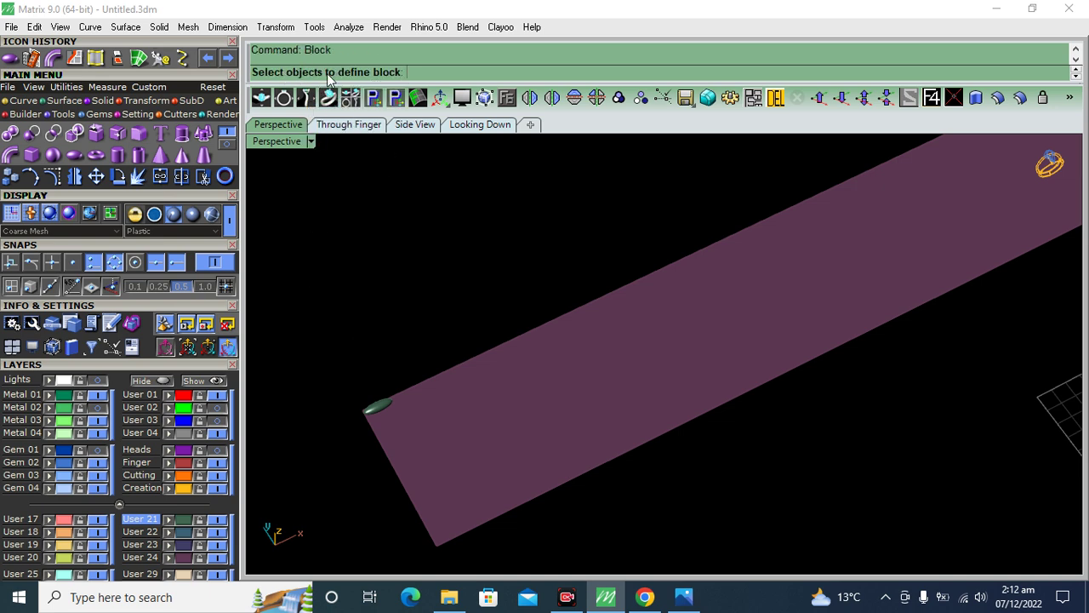
scroll(444, 330, up, 5)
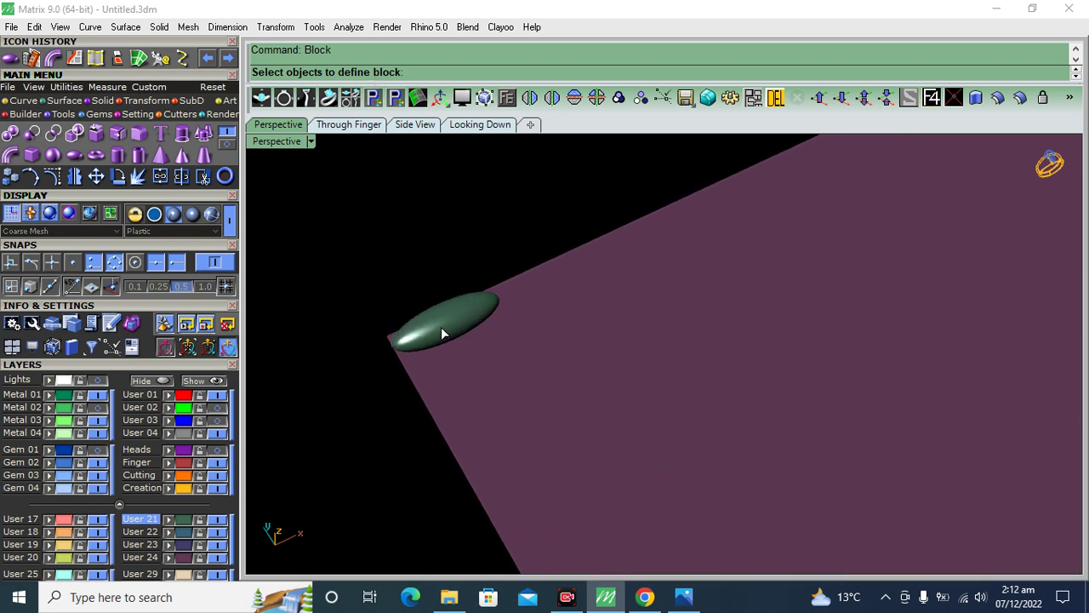
click(443, 332)
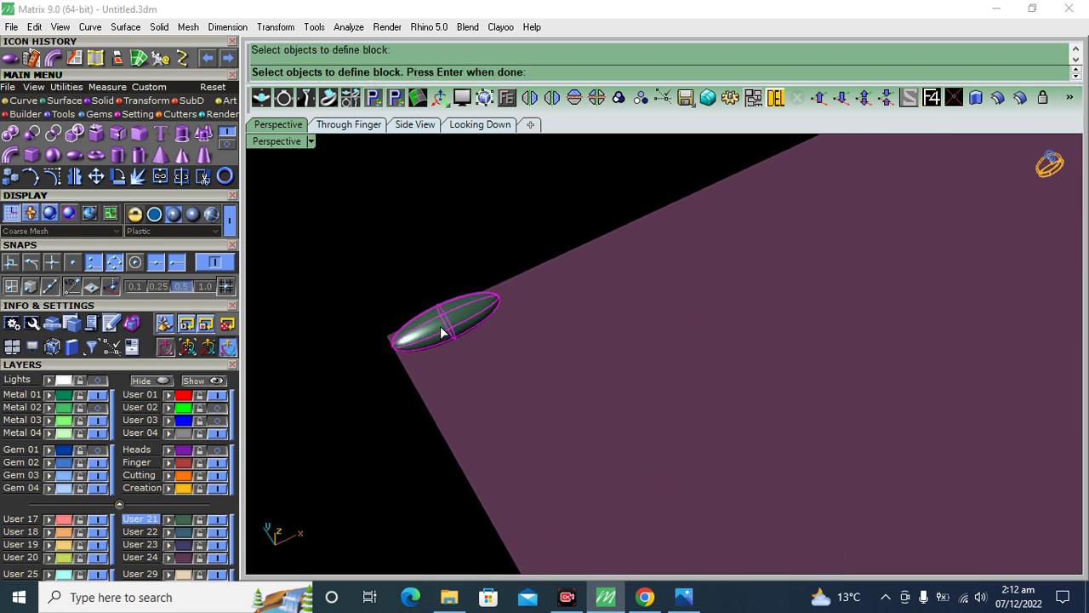
key(Return)
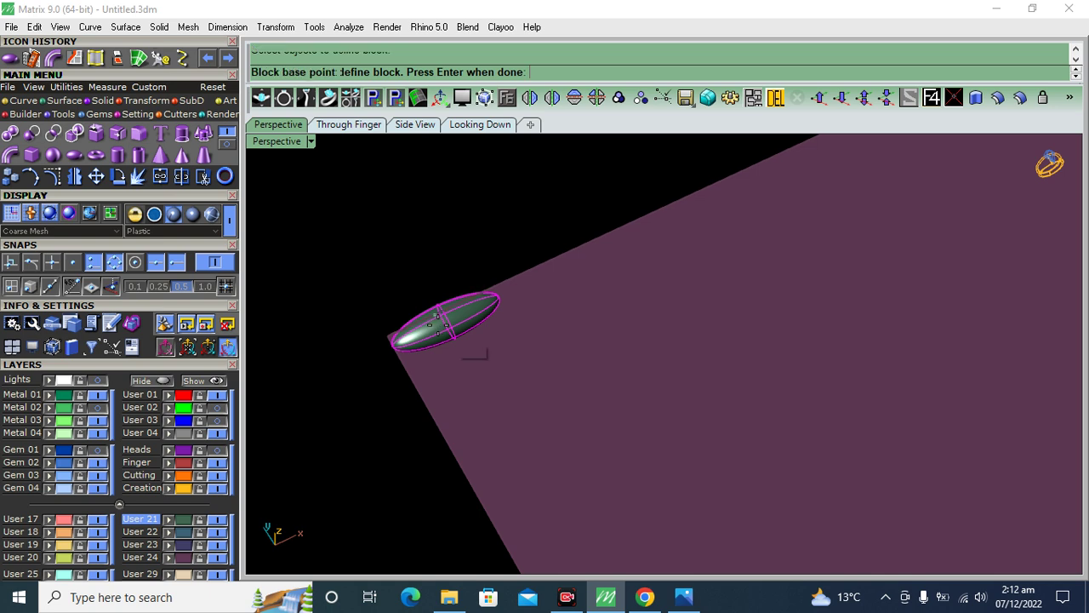
Step: Set the block base point at the strip end and confirm Block Definition Properties
scroll(396, 297, down, 3)
scroll(409, 305, down, 3)
scroll(423, 306, down, 2)
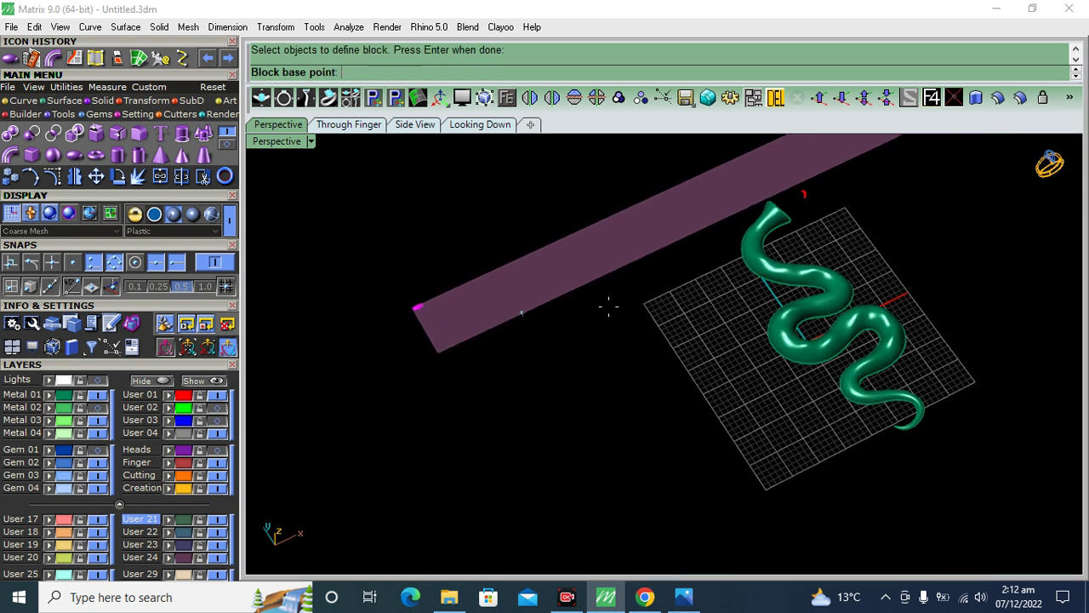
scroll(554, 372, down, 1)
scroll(656, 372, up, 1)
scroll(574, 440, up, 1)
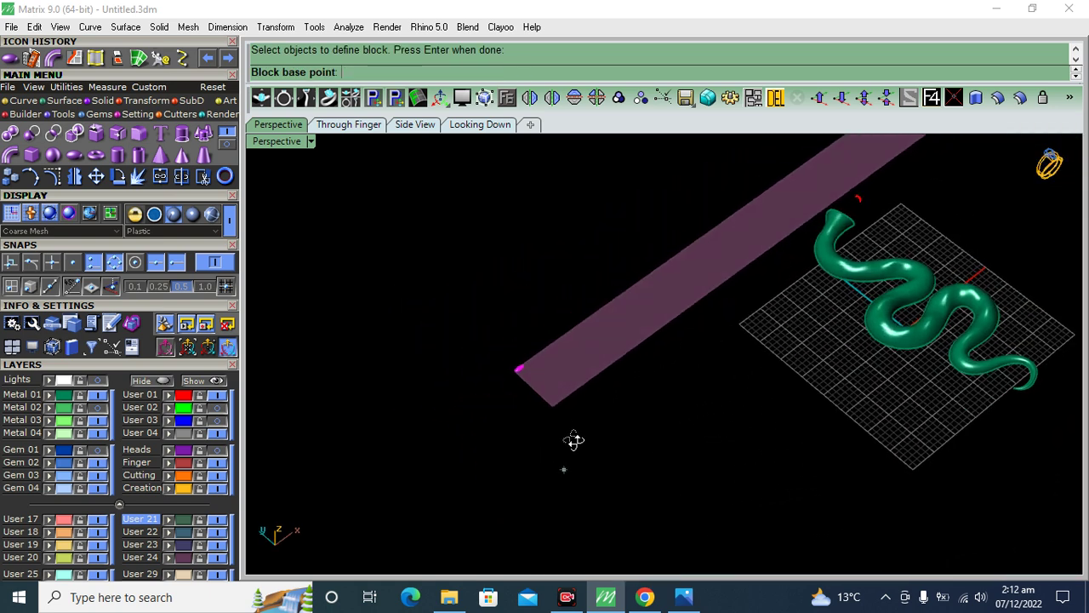
scroll(559, 438, up, 3)
click(547, 371)
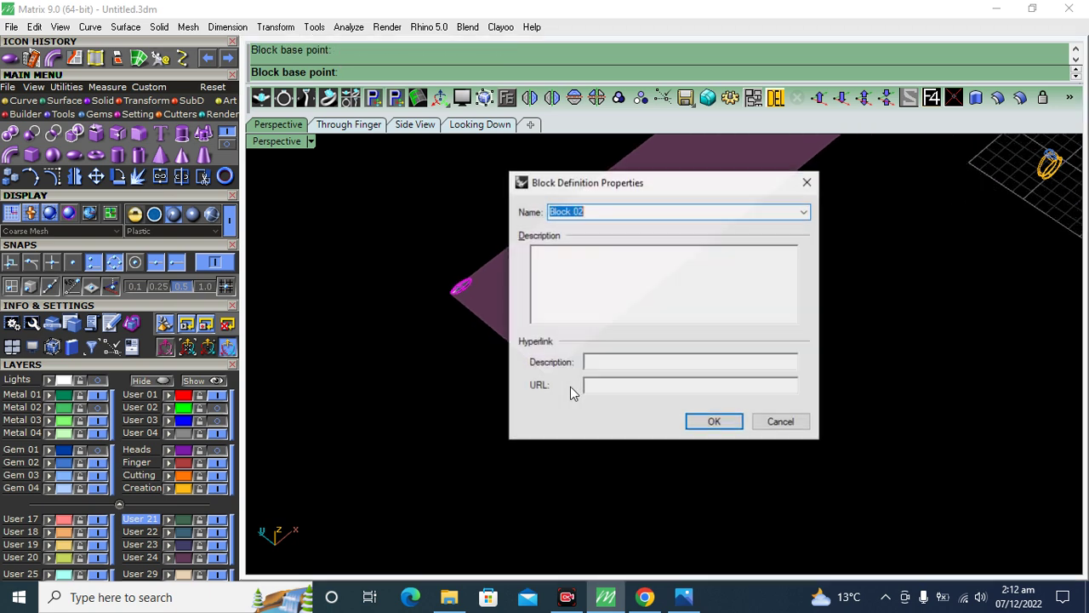
click(706, 425)
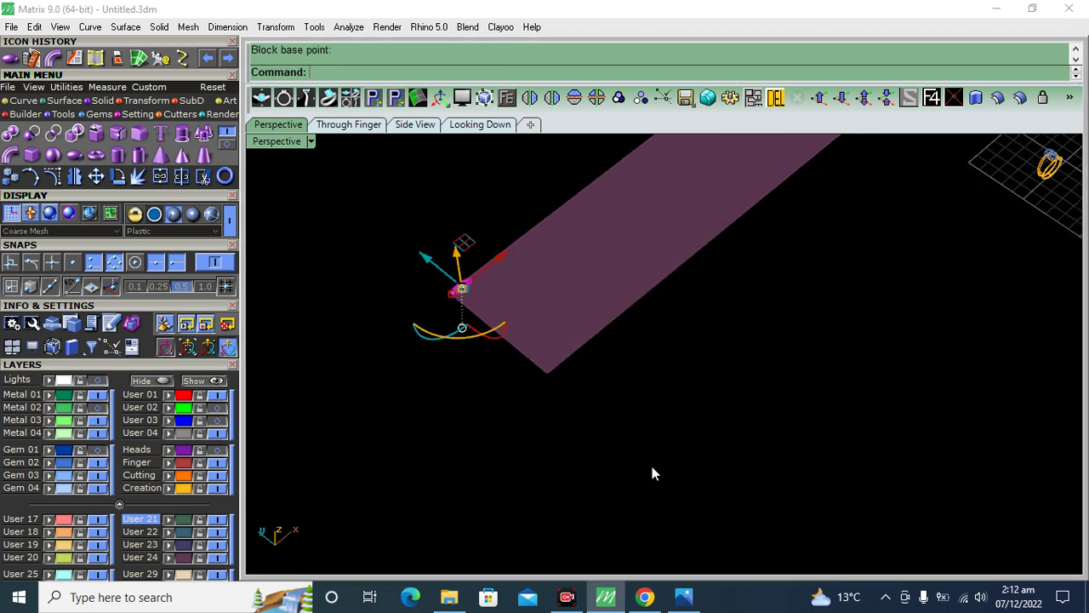
Step: Orbit around the snake and strip, then undo the ellipsoid and the prior strip change
scroll(702, 290, down, 3)
mouse_move(703, 289)
right_down()
mouse_move(672, 392)
mouse_move(564, 406)
mouse_move(662, 454)
mouse_move(637, 410)
mouse_move(503, 274)
mouse_move(491, 319)
mouse_move(583, 438)
right_up()
scroll(596, 407, up, 4)
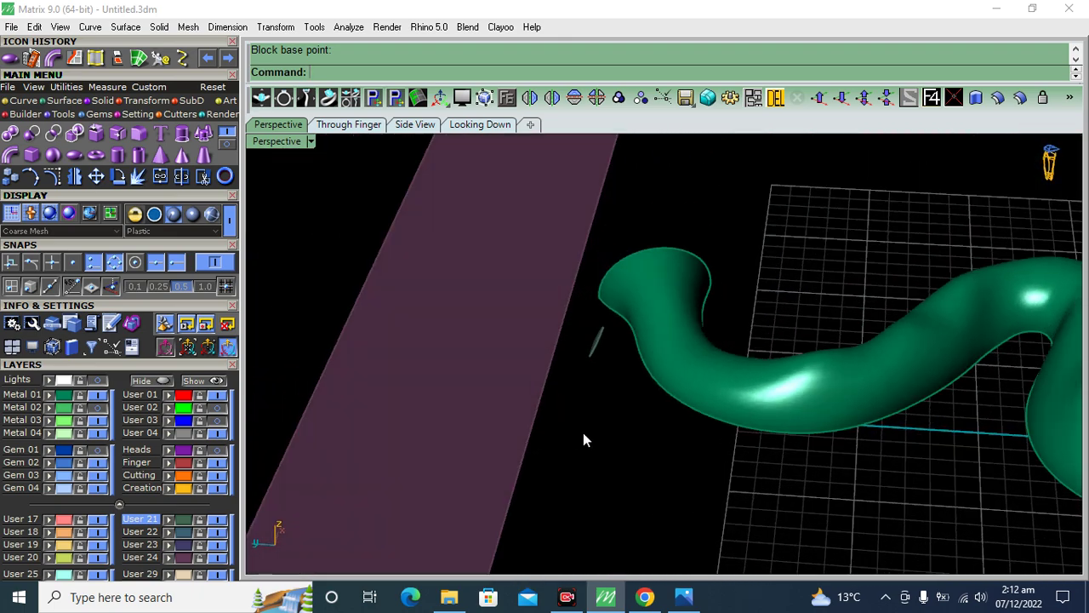
scroll(622, 191, down, 5)
mouse_move(669, 416)
right_down()
mouse_move(545, 417)
mouse_move(512, 393)
right_up()
mouse_move(574, 411)
right_down()
mouse_move(502, 341)
mouse_move(472, 389)
mouse_move(542, 408)
right_up()
key(Return)
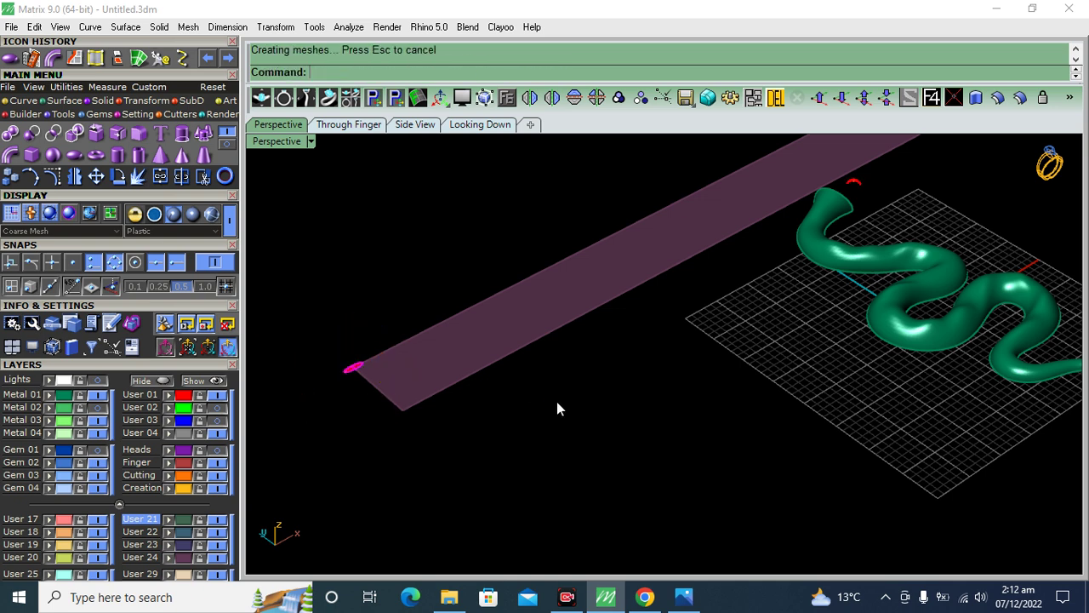
key(ctrl+z)
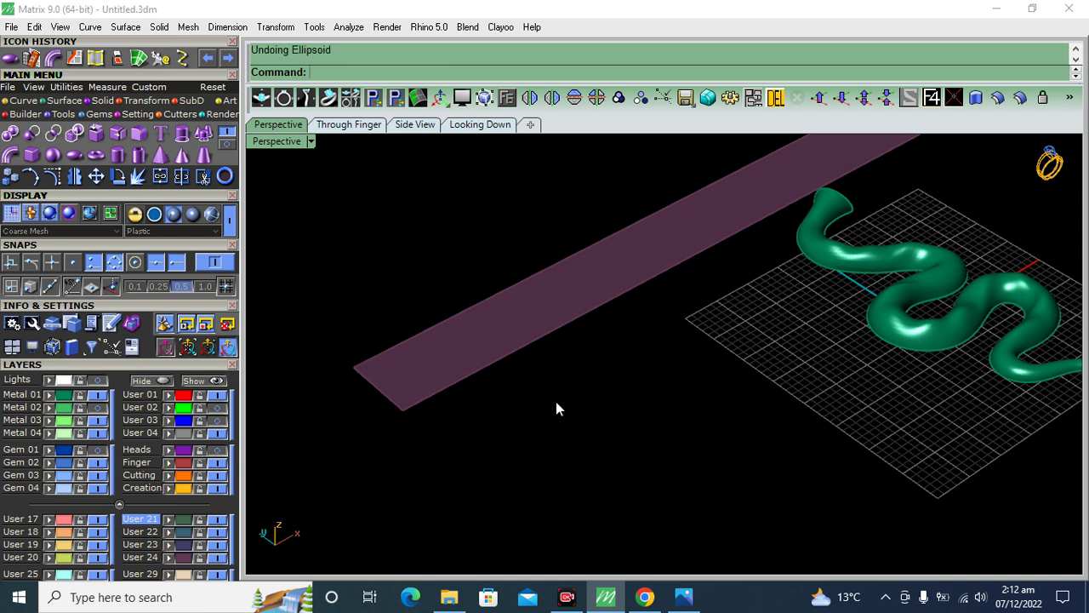
key(ctrl+z)
Step: Put the base strip on the purple User 24 layer
click(619, 444)
click(481, 393)
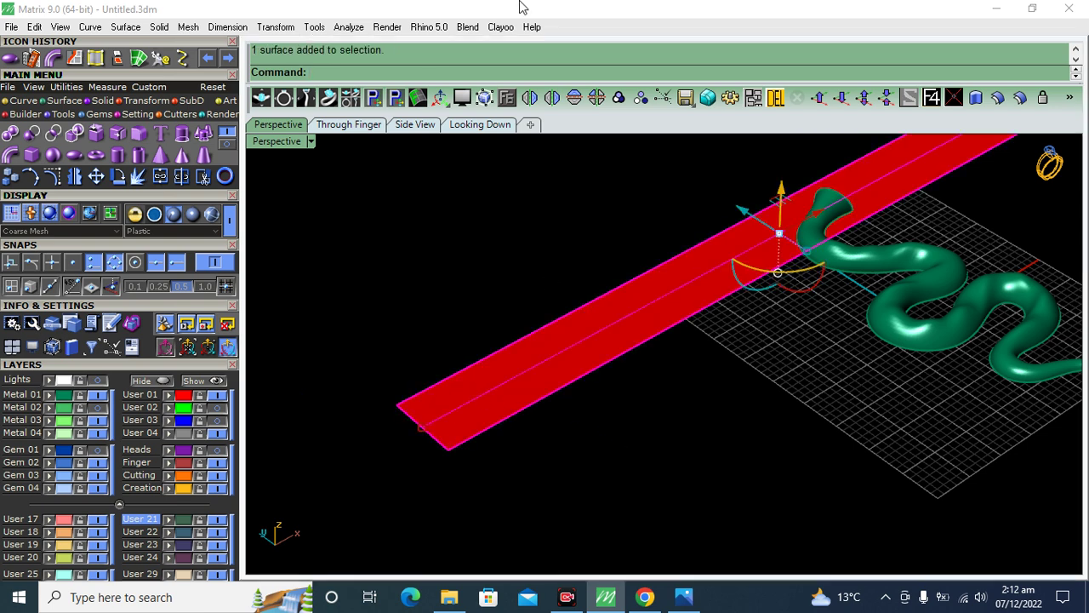
click(177, 557)
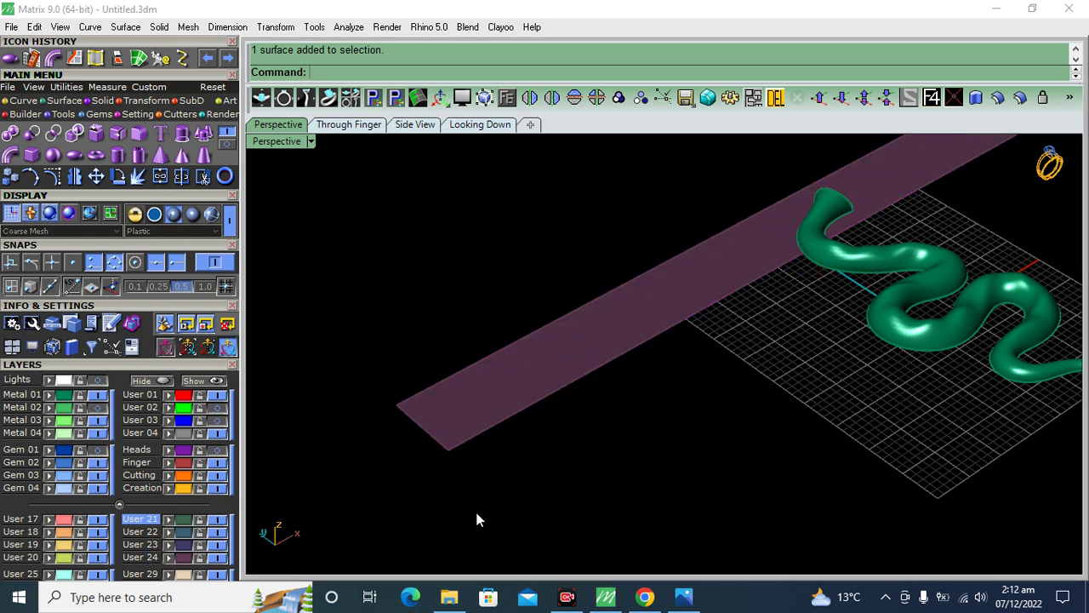
Step: Draw a new ellipsoid centred at the strip end
click(74, 155)
click(400, 404)
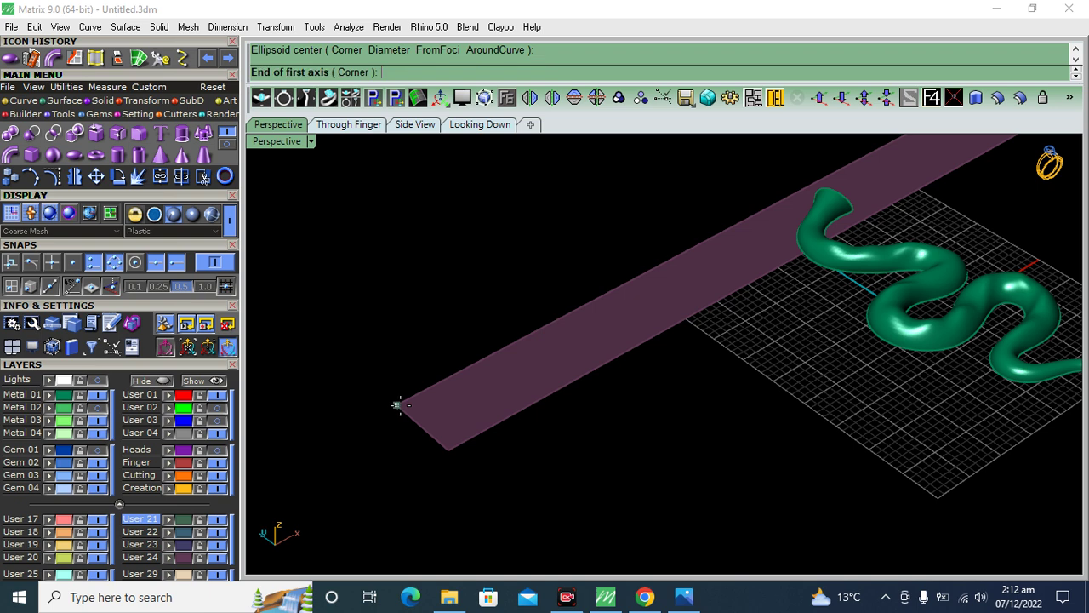
scroll(391, 407, up, 2)
click(400, 396)
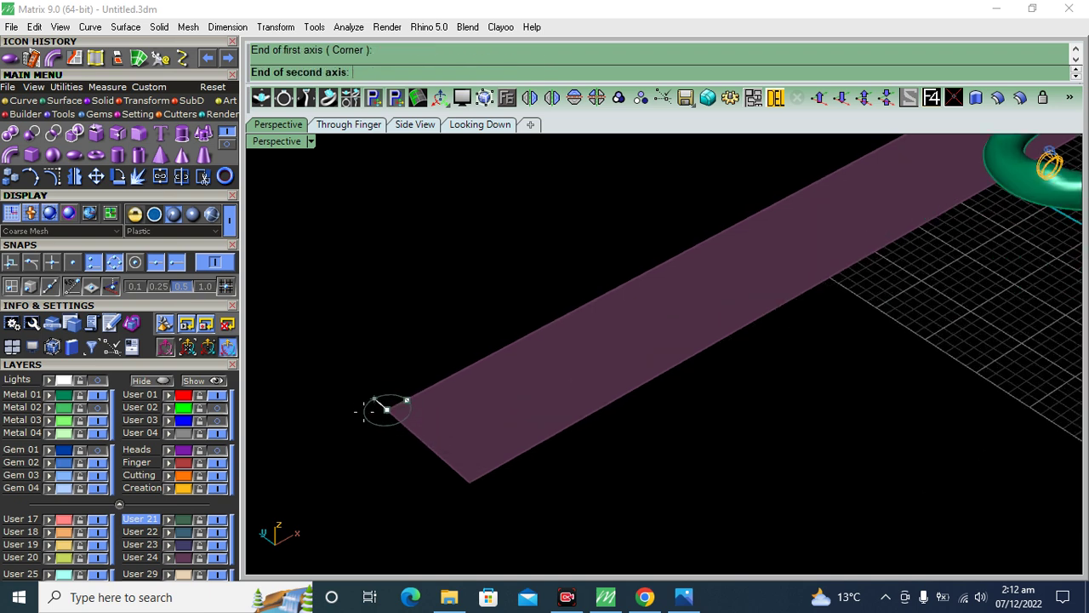
scroll(387, 400, up, 2)
click(382, 410)
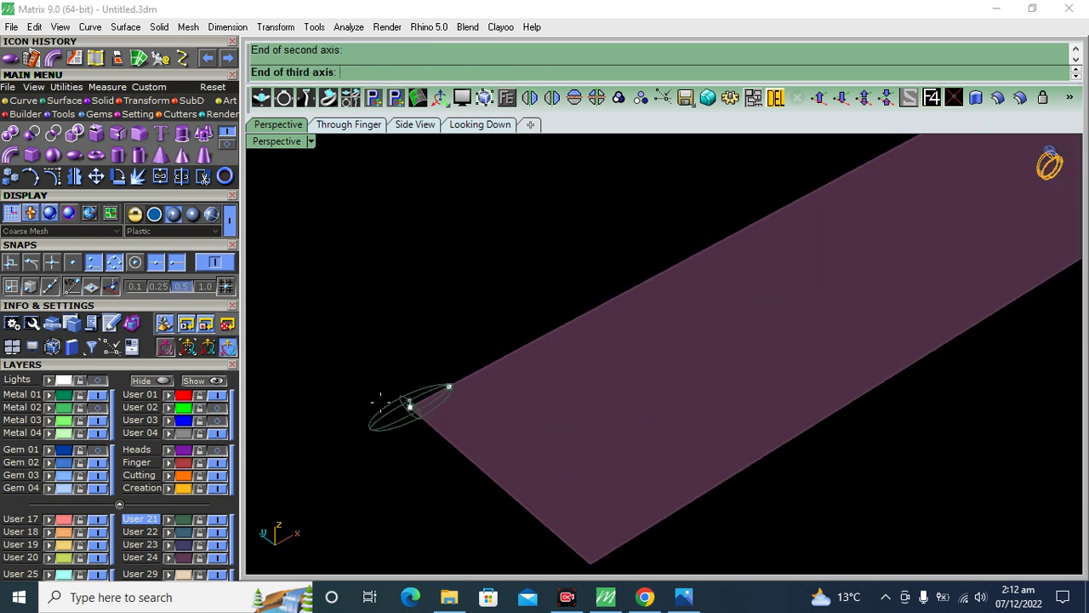
click(378, 400)
scroll(433, 362, down, 4)
Step: Slide the new ellipsoid further along onto the strip
mouse_move(608, 313)
right_down()
mouse_move(537, 551)
mouse_move(559, 168)
mouse_move(576, 277)
mouse_move(474, 362)
right_up()
scroll(407, 342, up, 3)
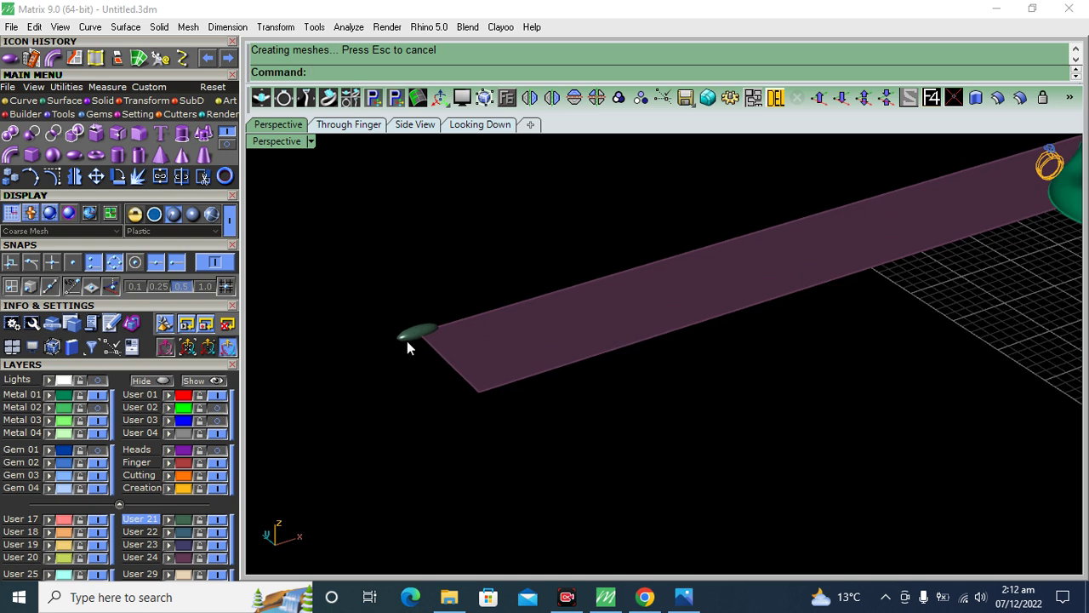
click(413, 334)
drag(425, 325, 419, 308)
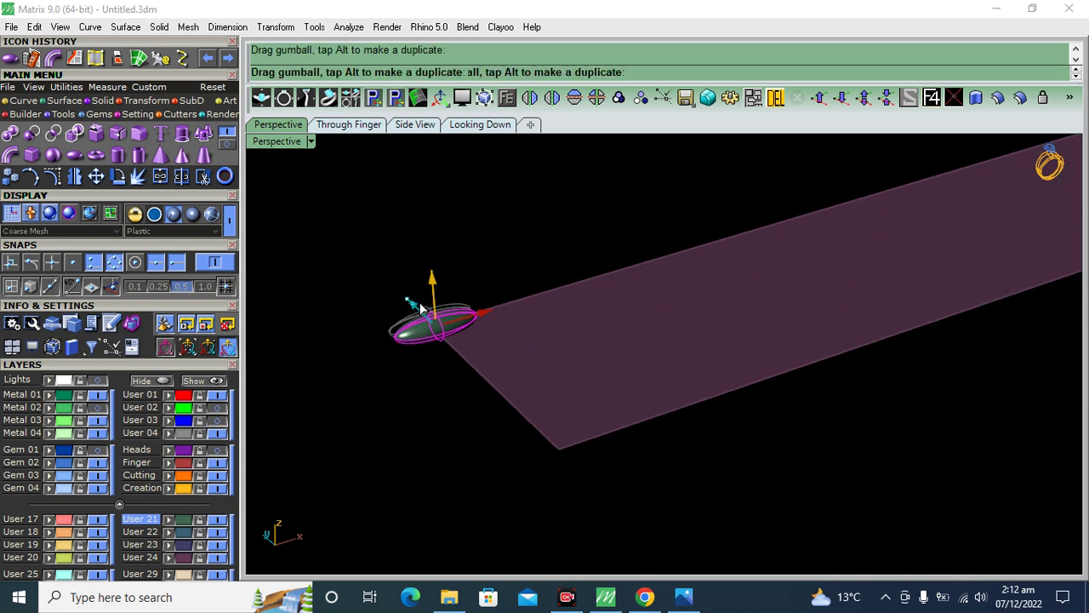
drag(487, 312, 523, 311)
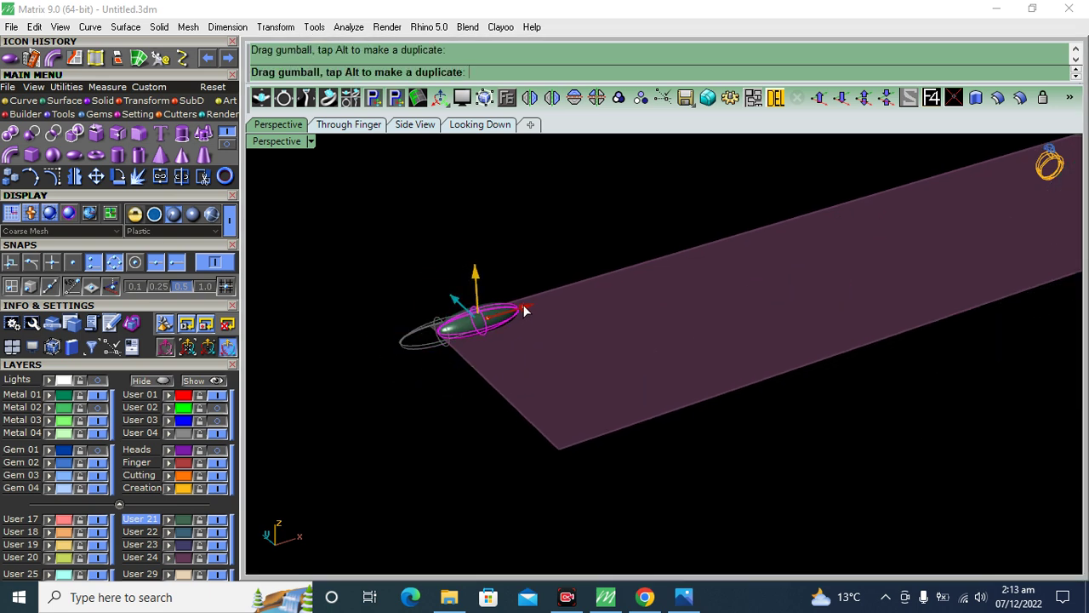
Step: Select the strip together with the ellipsoid and delete both
scroll(423, 325, down, 5)
scroll(561, 284, up, 5)
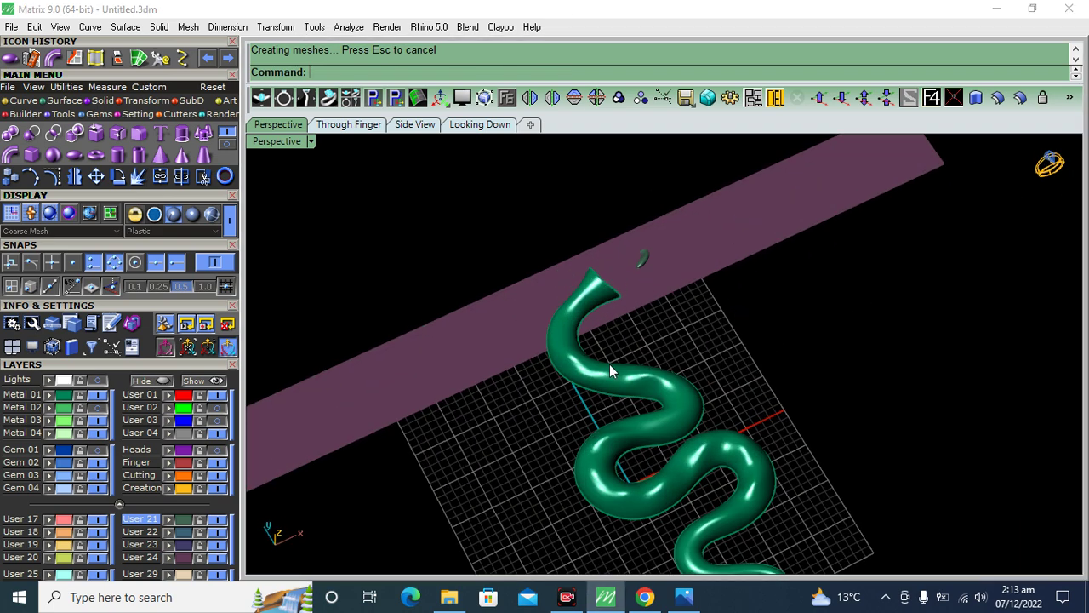
scroll(612, 340, down, 2)
scroll(619, 331, down, 2)
middle_drag(621, 335, 646, 339)
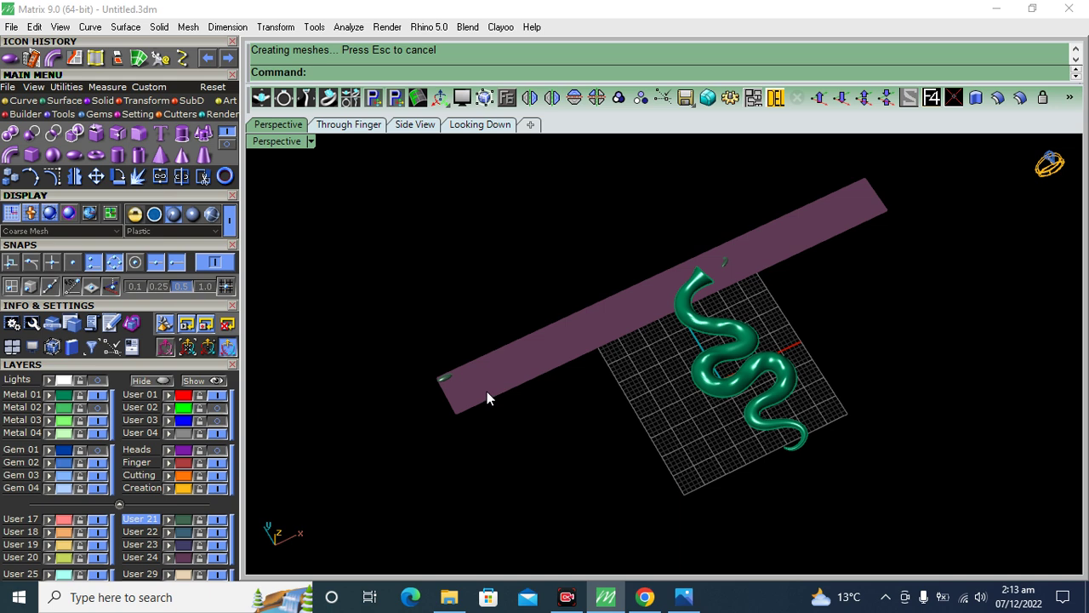
click(540, 293)
click(775, 97)
middle_drag(858, 360, 826, 374)
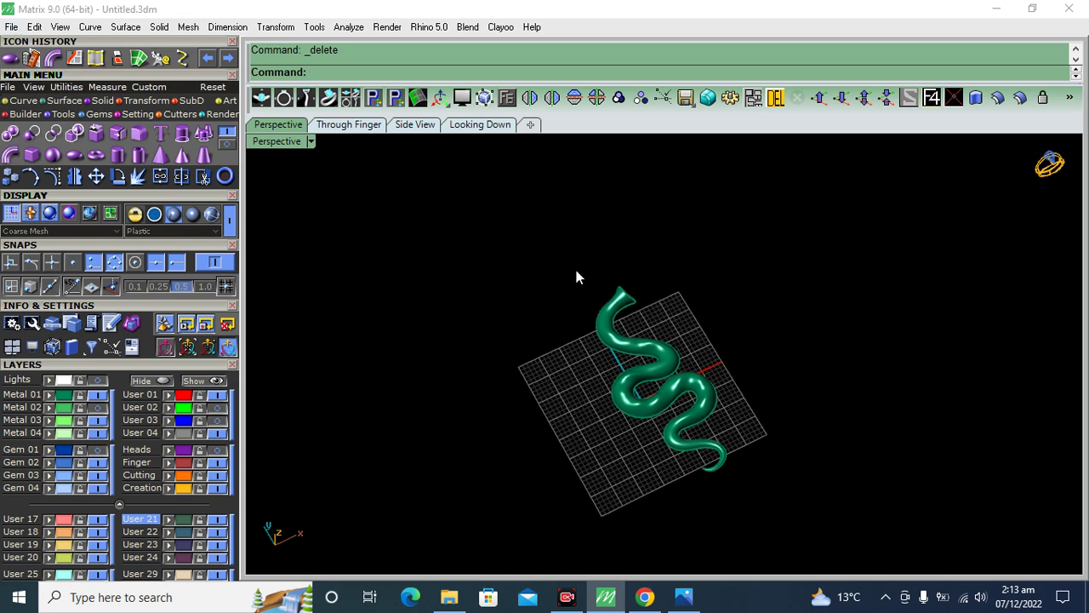
Step: Select the green snake body and try to Smash it flat, which fails
right_drag(574, 266, 700, 267)
scroll(652, 353, up, 3)
click(652, 357)
text(SmartTrack)
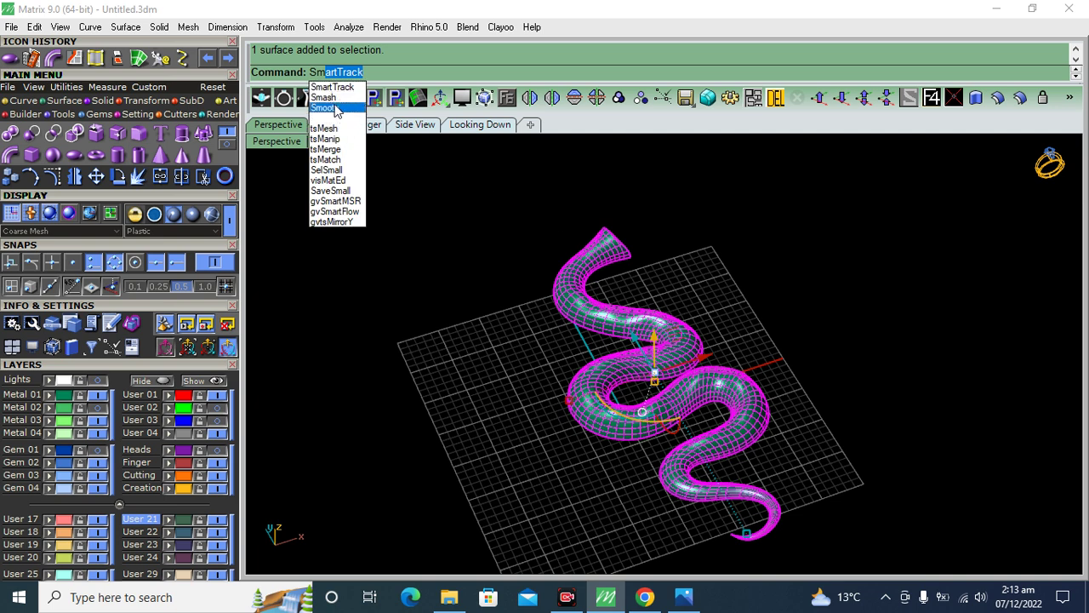
click(325, 97)
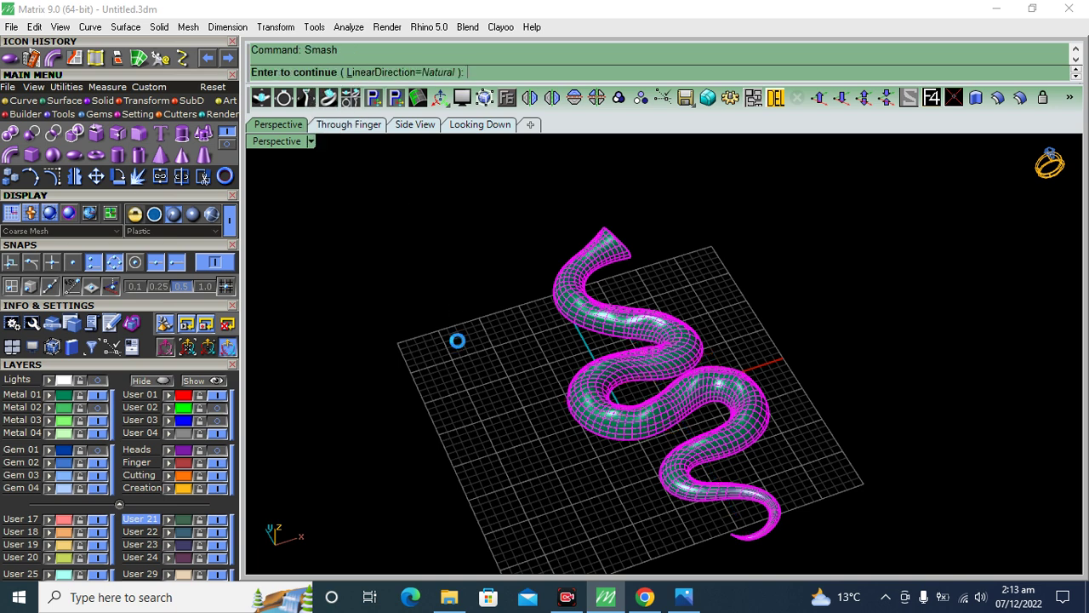
key(Return)
key(Escape)
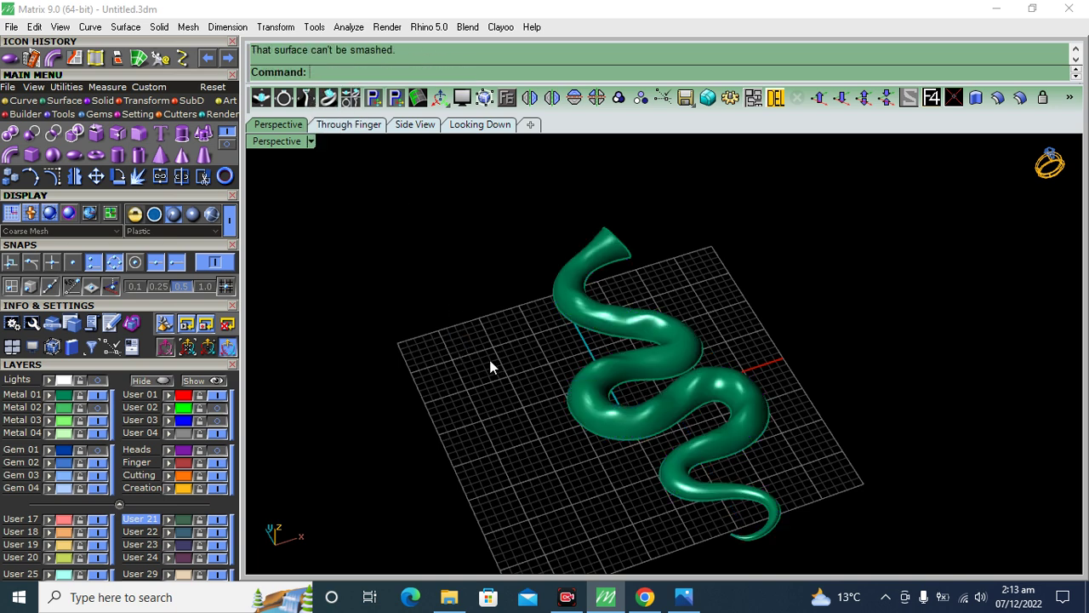
Step: Restore and re-delete the pink strip, then retry Smash on the snake, which fails again
key(ctrl+z)
click(773, 96)
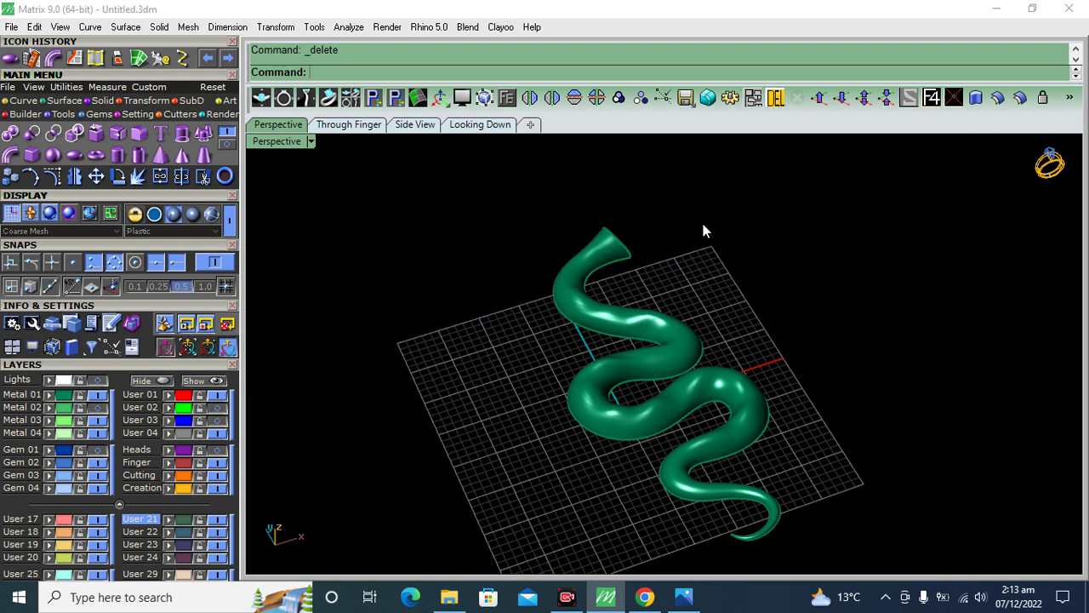
click(644, 322)
text(SmartTrack)
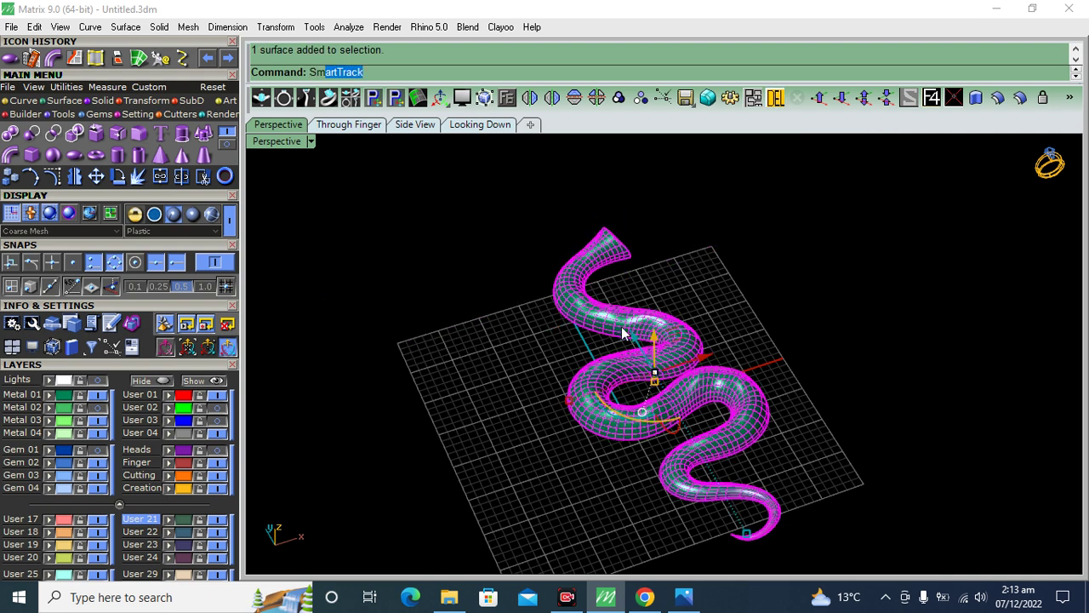
text(a)
key(Down)
key(Return)
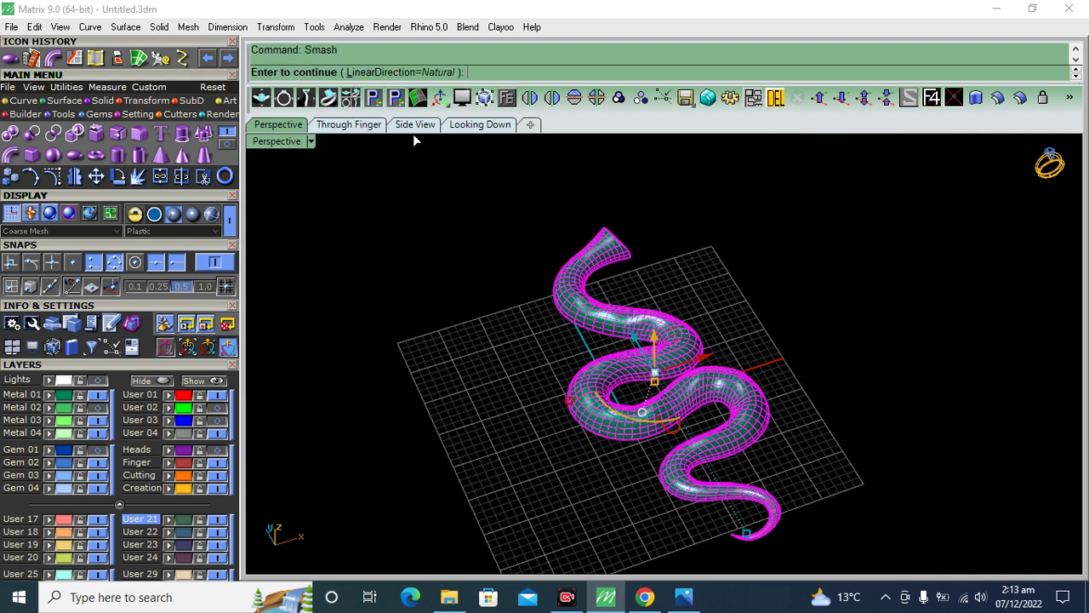
key(Escape)
Step: Undo the Drag, Ellipsoid and gvSmartFlow edits, returning the snake to its pre-flow shape
mouse_move(567, 423)
right_down()
mouse_move(614, 370)
mouse_move(516, 446)
right_up()
key(ctrl+z)
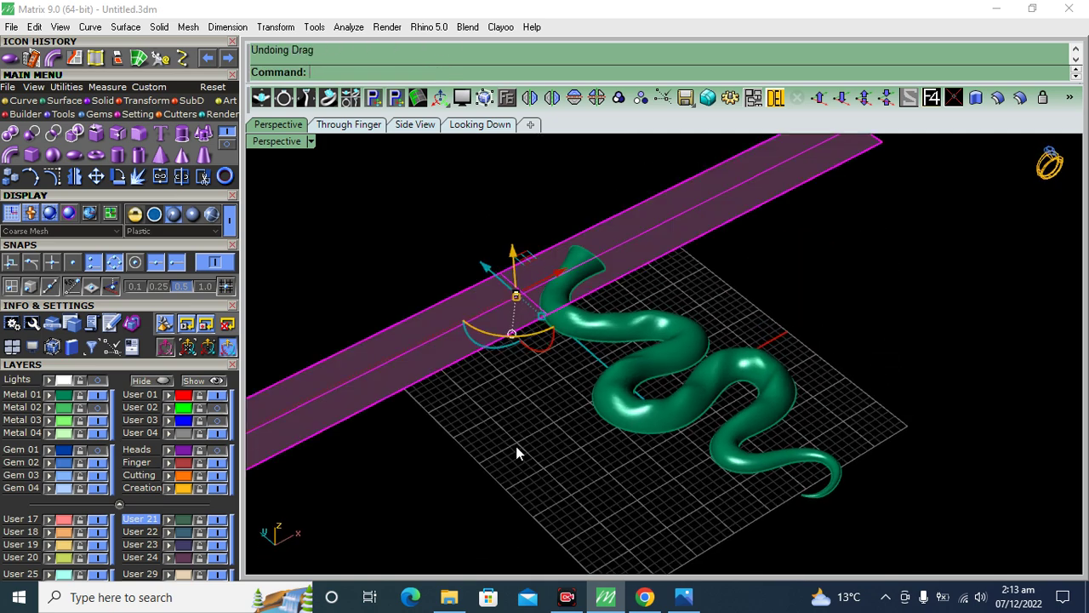
key(ctrl+z)
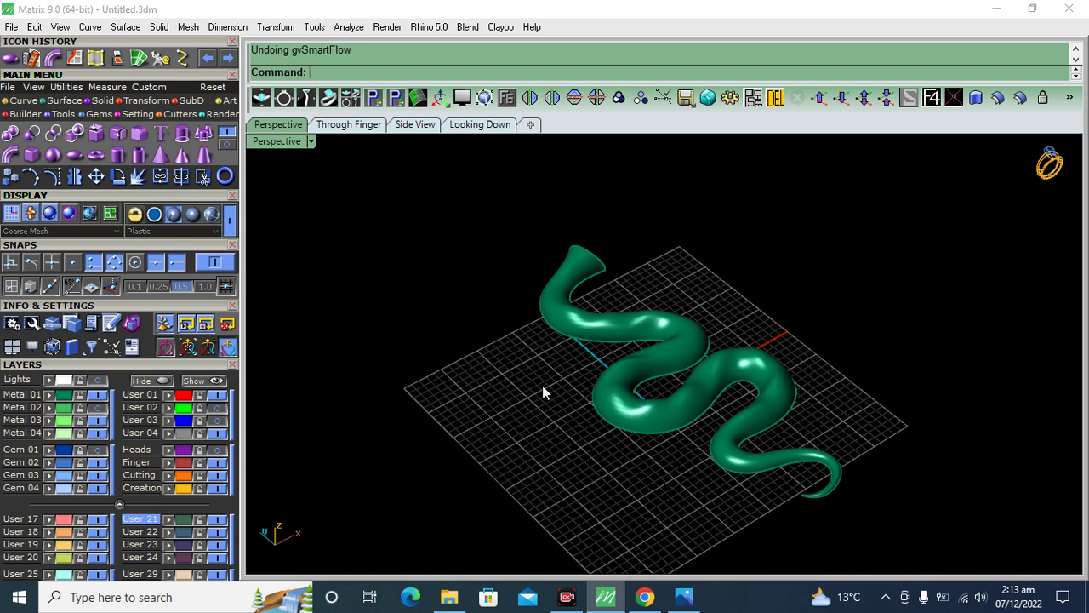
right_drag(539, 411, 527, 401)
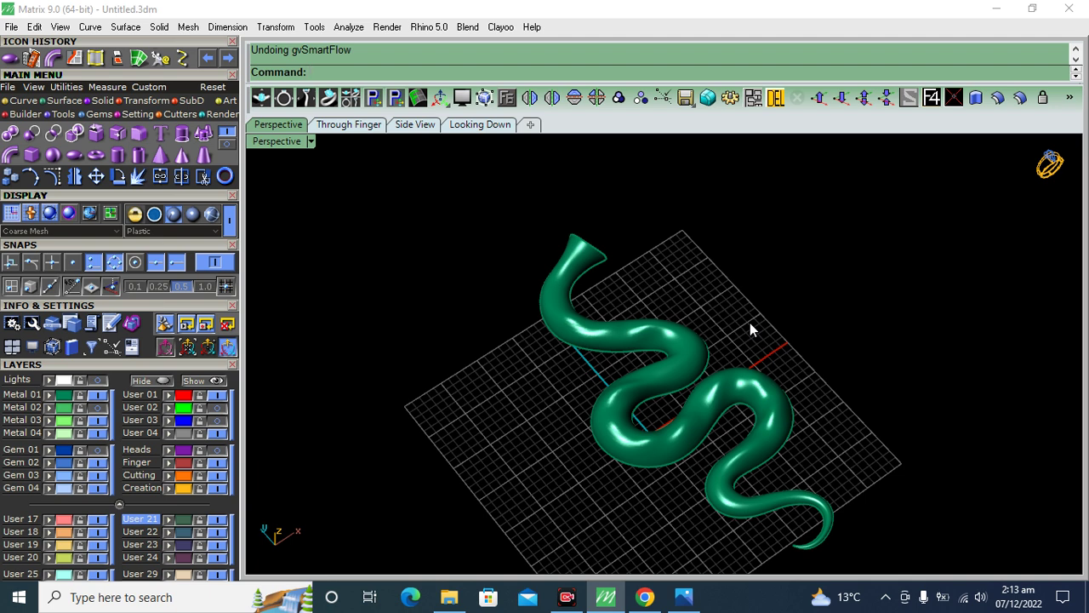
Step: Smash the snake surface with the default settings as a first attempt
mouse_move(785, 351)
right_down()
mouse_move(849, 343)
mouse_move(813, 323)
right_up()
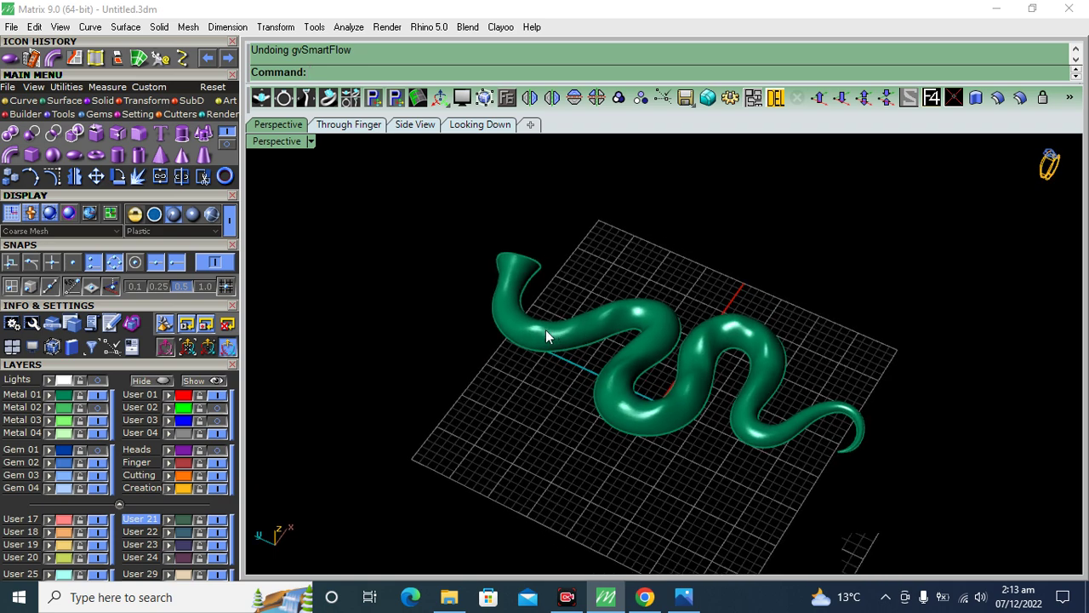
scroll(552, 276, up, 3)
mouse_move(554, 281)
right_down()
mouse_move(566, 335)
mouse_move(603, 353)
right_up()
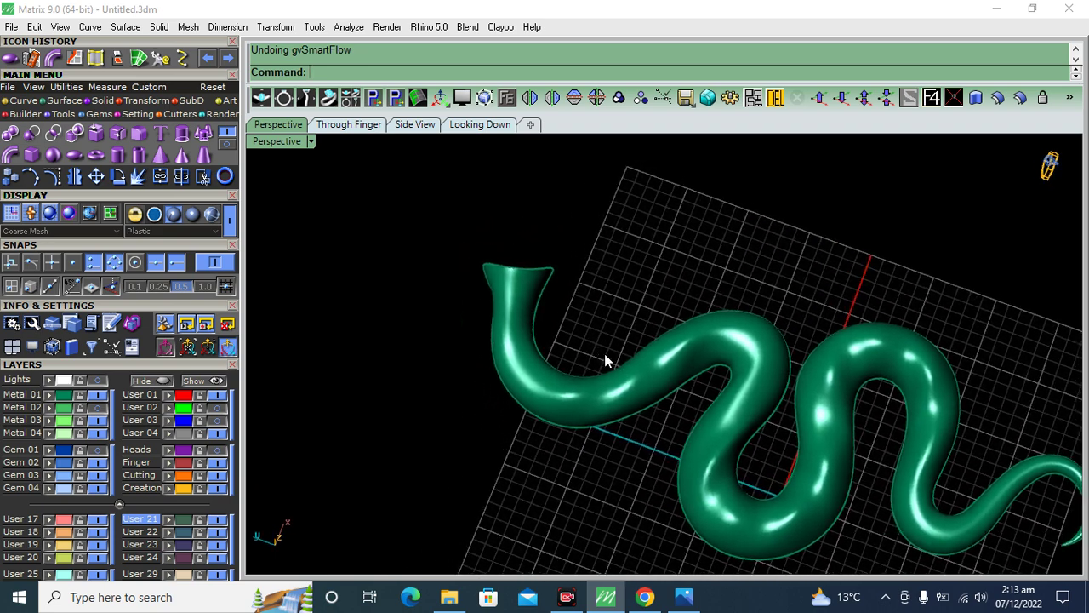
click(547, 385)
text(SmartTrack)
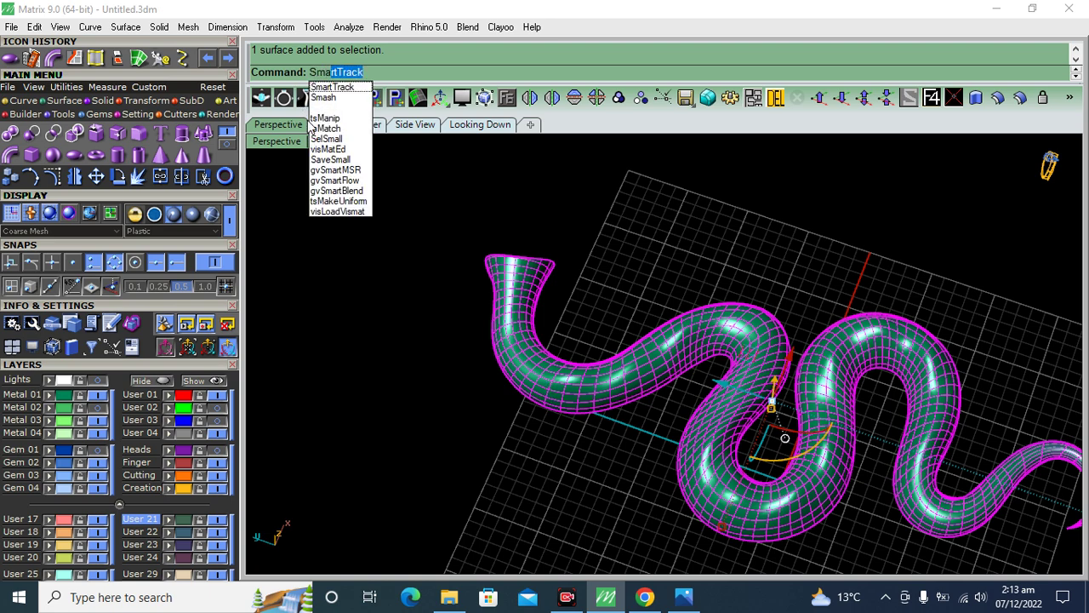
click(324, 97)
key(Return)
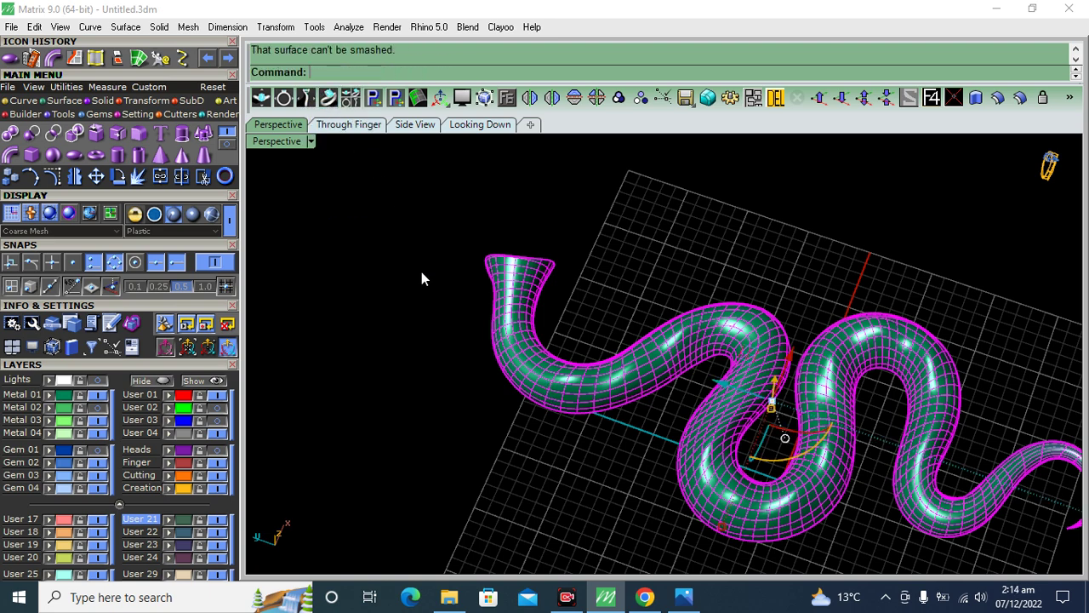
click(410, 322)
mouse_move(410, 323)
right_down()
mouse_move(492, 526)
mouse_move(511, 349)
right_up()
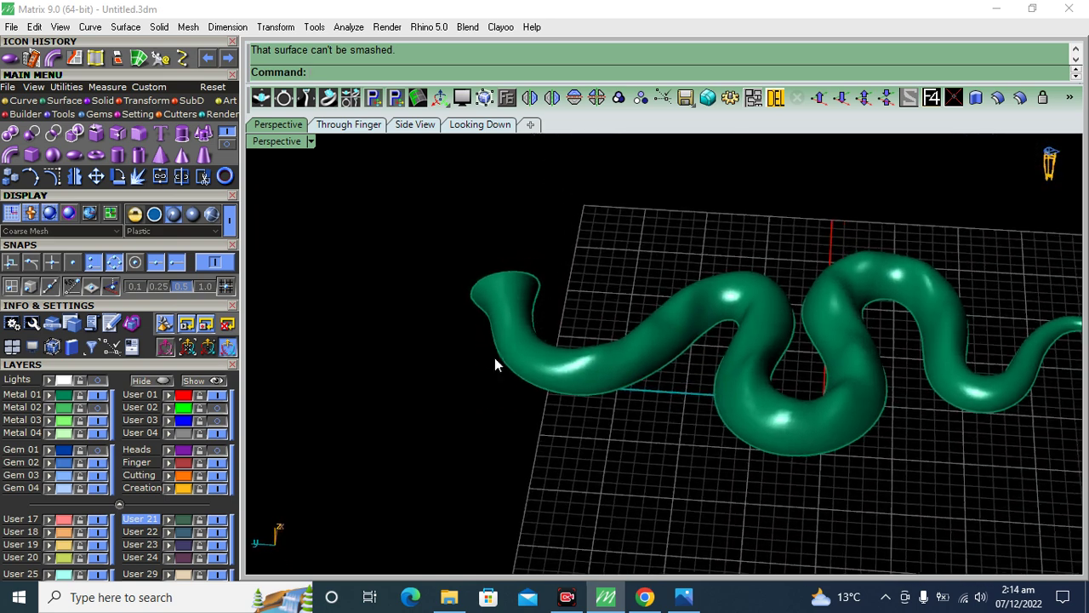
Step: Undo the ungroup and earlier flattening steps until the red-plated head returns
key(Home)
key(Home)
key(ctrl+z)
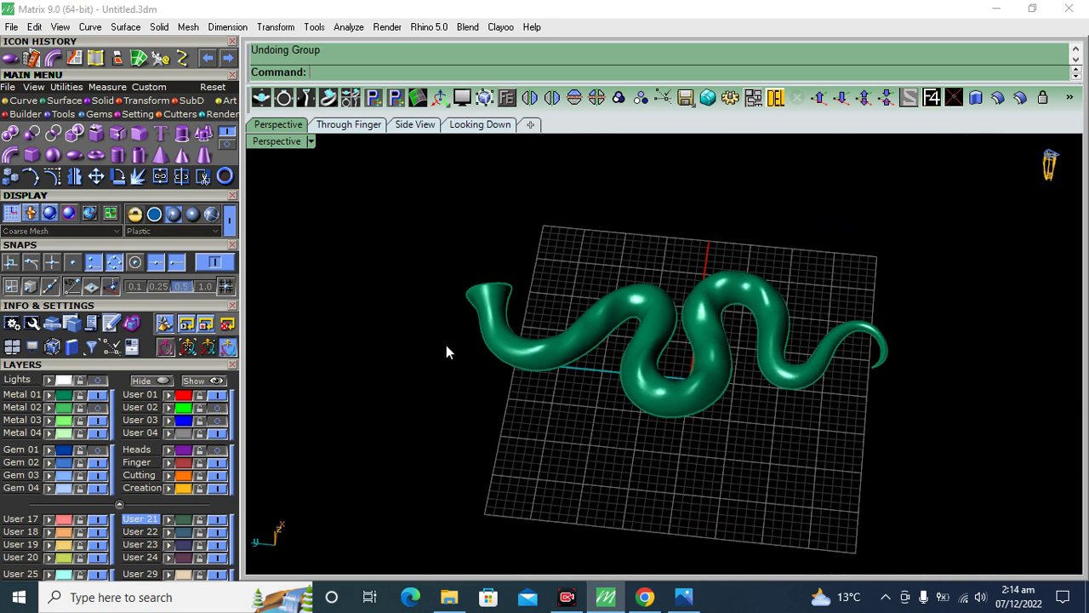
key(ctrl+z)
right_drag(440, 381, 445, 263)
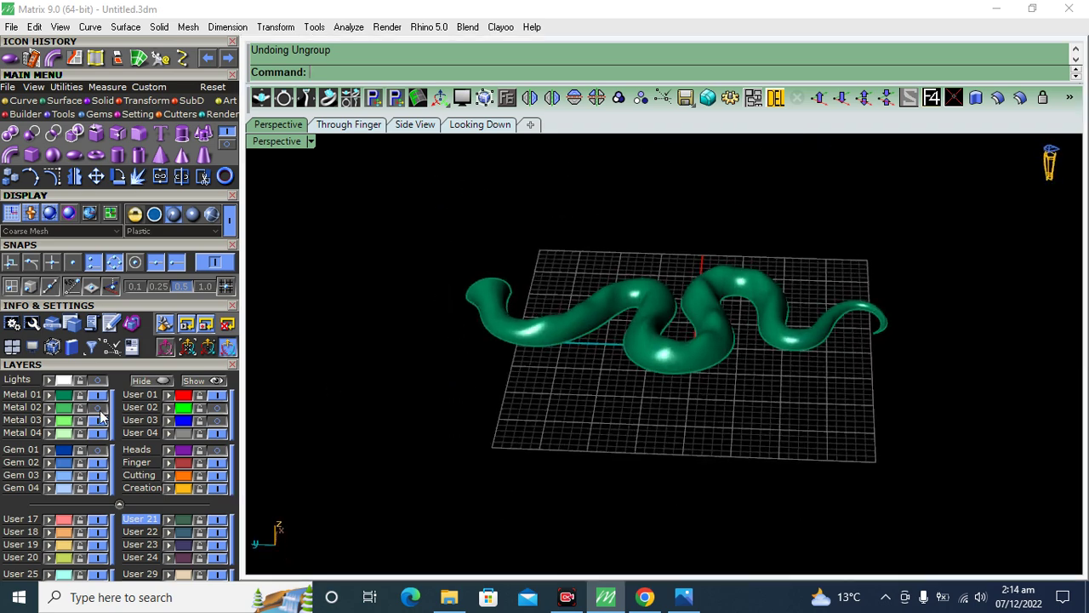
click(485, 279)
scroll(434, 317, up, 3)
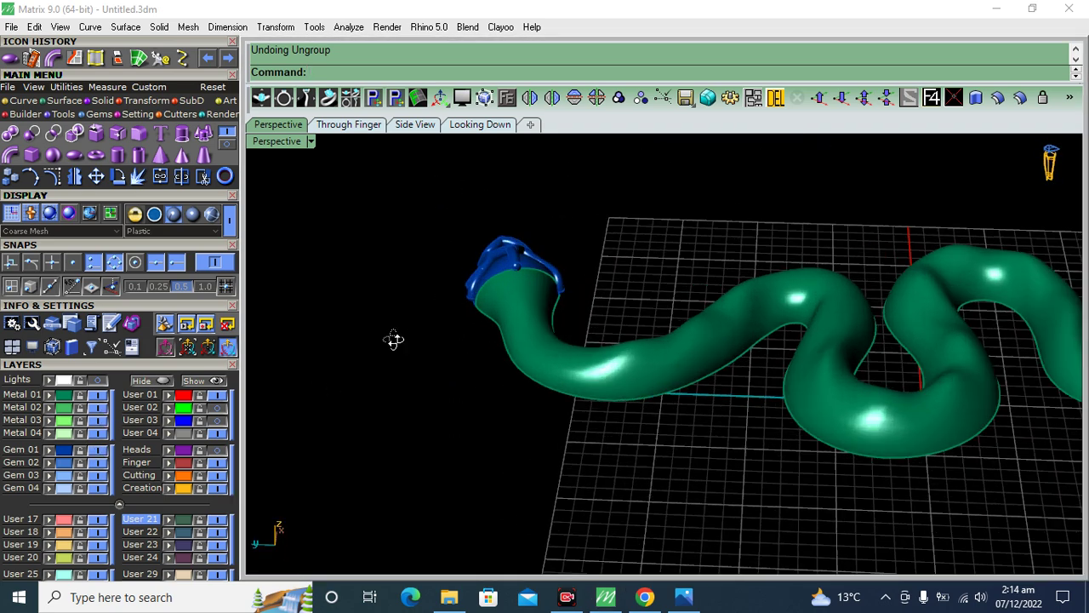
scroll(394, 340, up, 2)
key(ctrl+z)
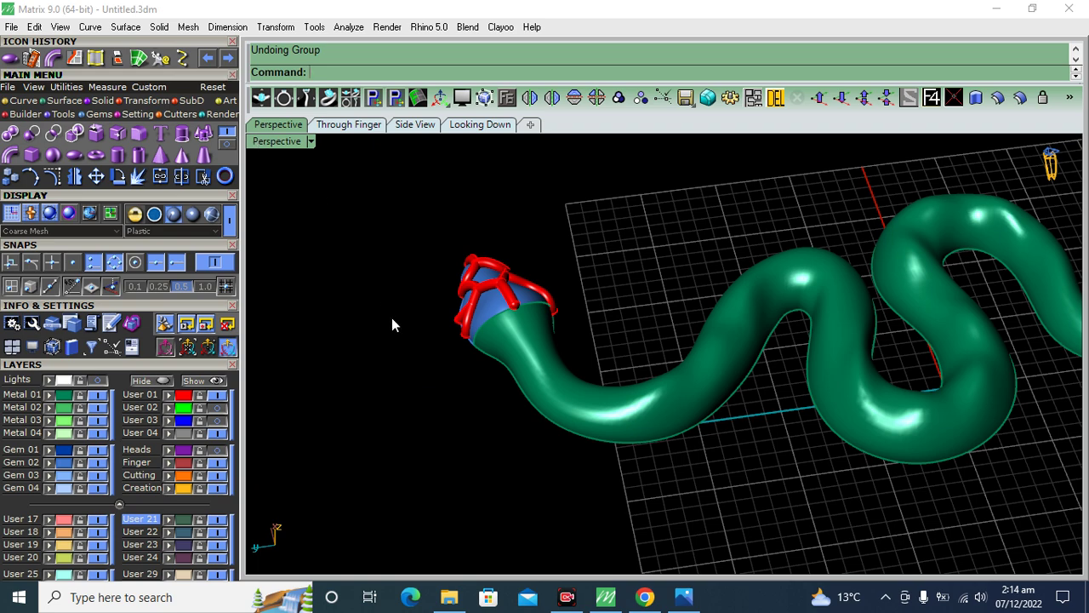
right_drag(391, 318, 430, 347)
click(430, 347)
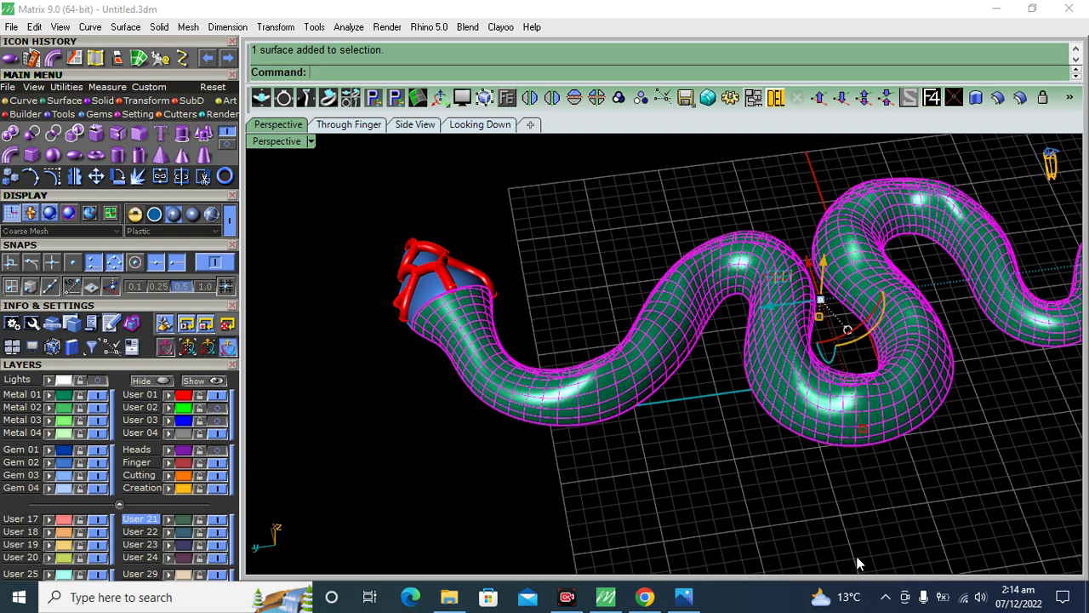
key(ctrl+z)
scroll(661, 417, up, 3)
mouse_move(661, 418)
right_down()
mouse_move(655, 390)
mouse_move(604, 400)
mouse_move(557, 364)
right_up()
scroll(558, 364, up, 3)
Step: Smash the snake body with LinearDirection=U and Labels=Yes into a numbered flat pattern
click(577, 392)
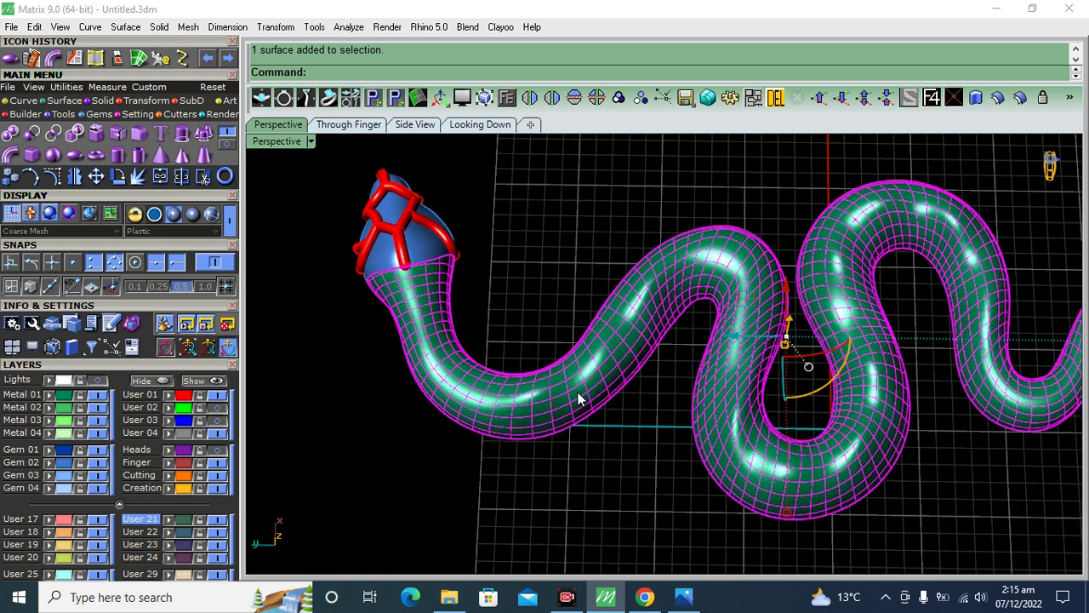
text(Smash)
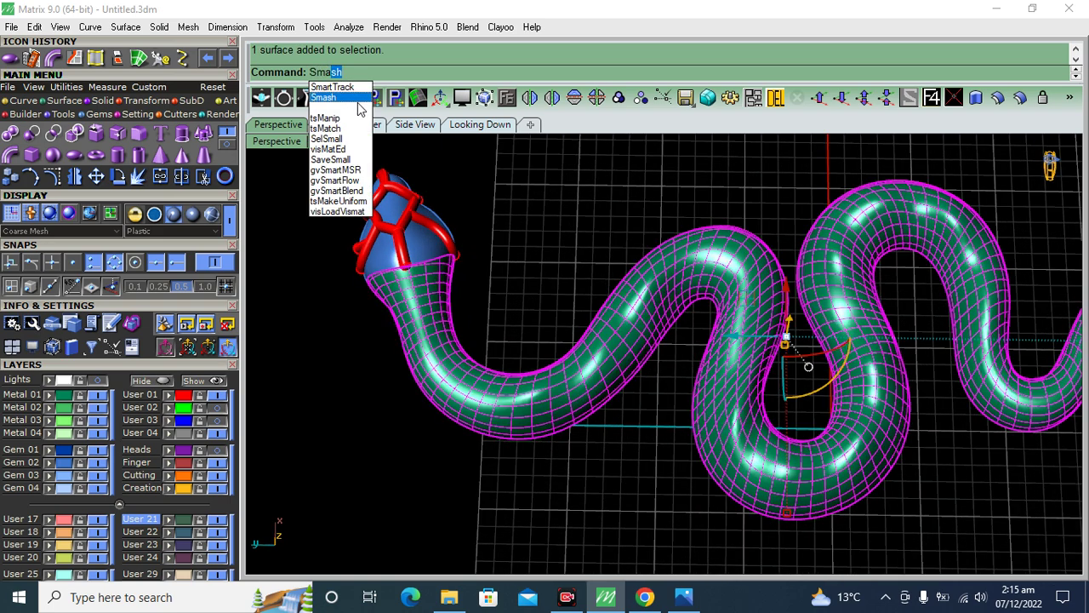
click(348, 98)
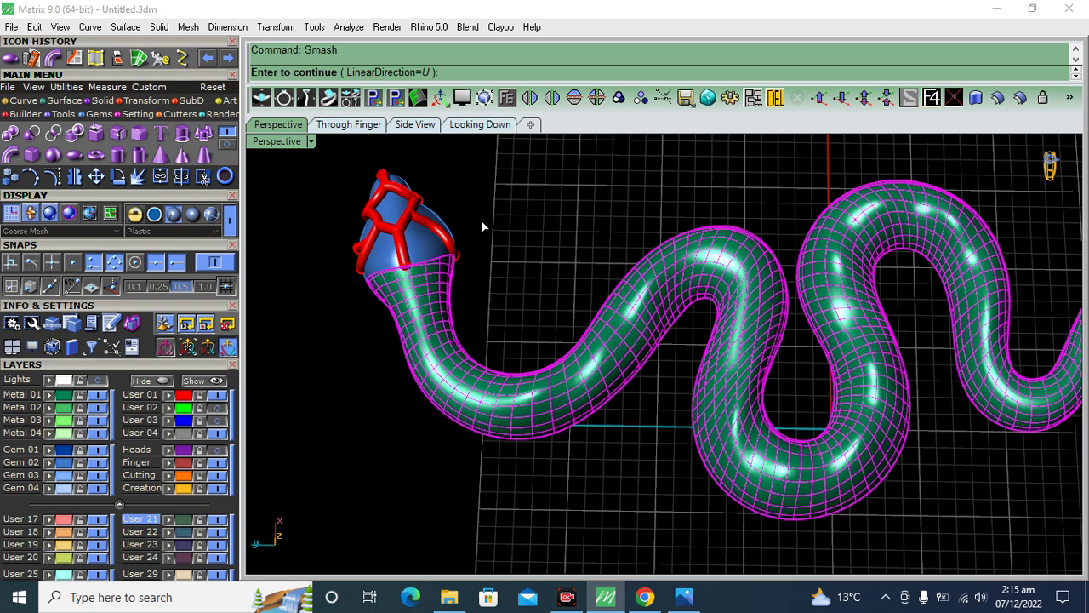
click(394, 73)
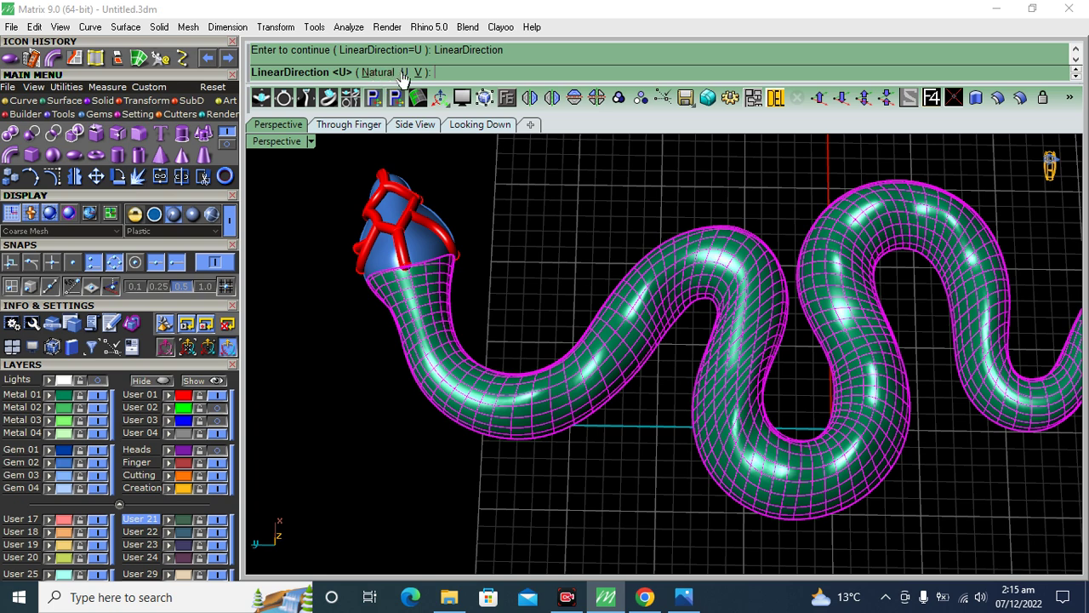
click(405, 73)
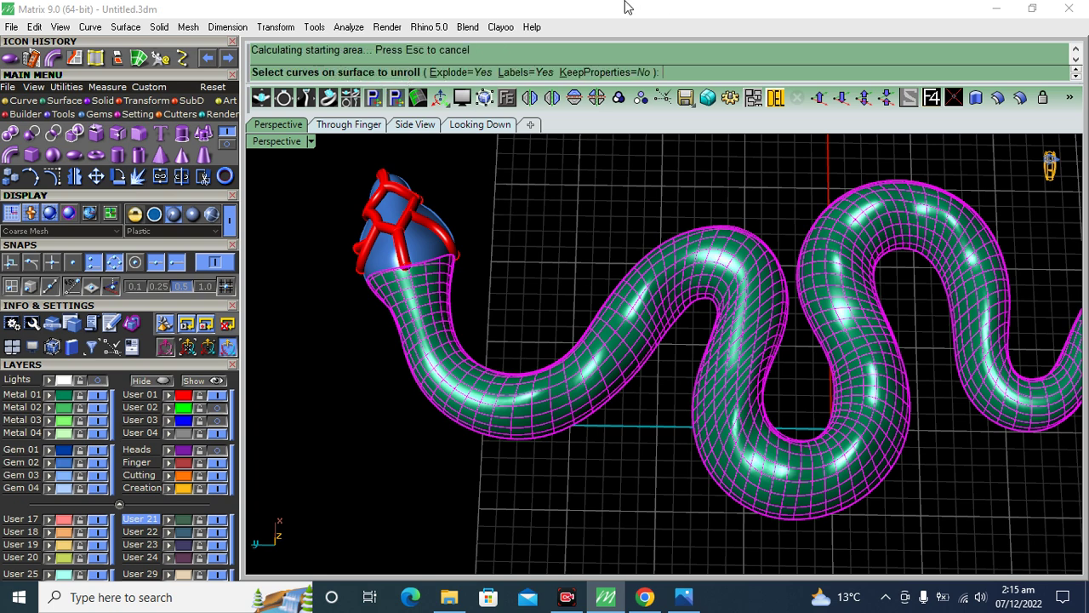
click(526, 74)
click(528, 75)
scroll(531, 256, down, 2)
scroll(537, 349, down, 3)
key(Return)
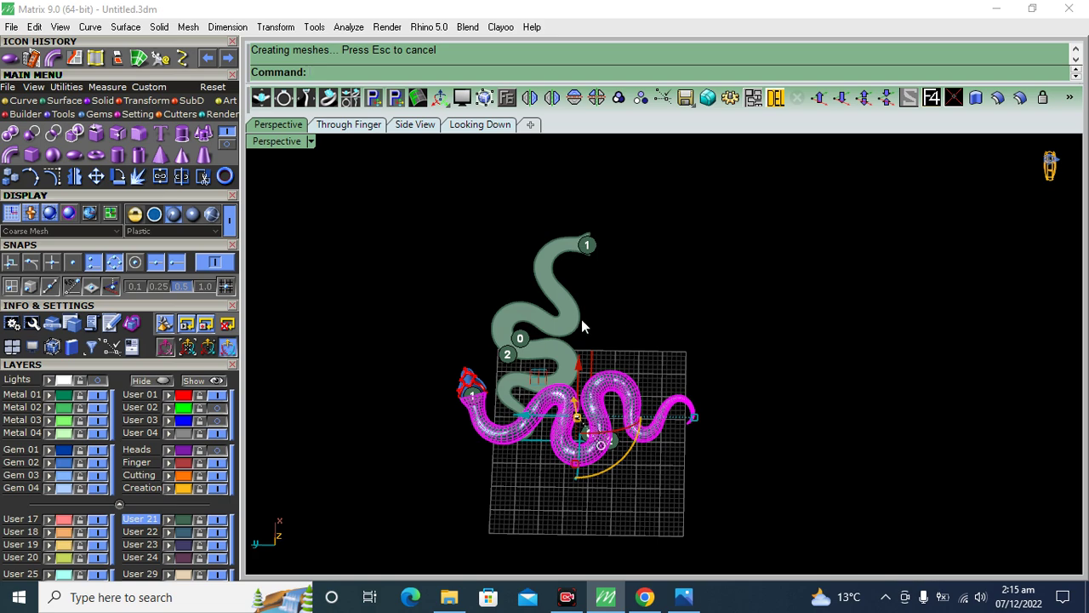
Step: Drag the flattened snake away from the 3D snake with the gumball
right_drag(563, 323, 596, 230)
drag(595, 231, 803, 323)
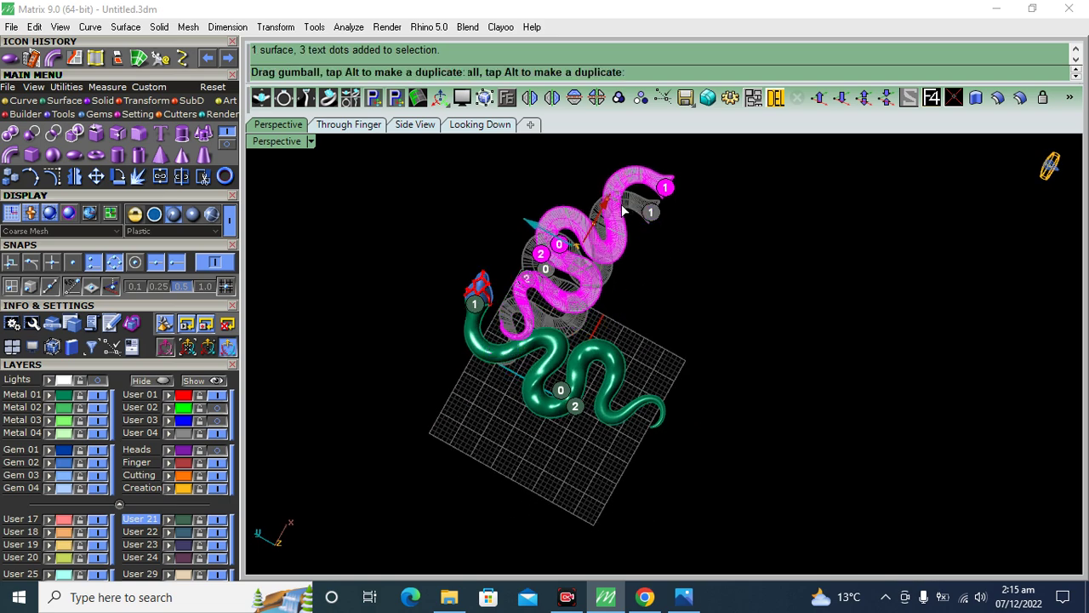
right_drag(803, 322, 701, 339)
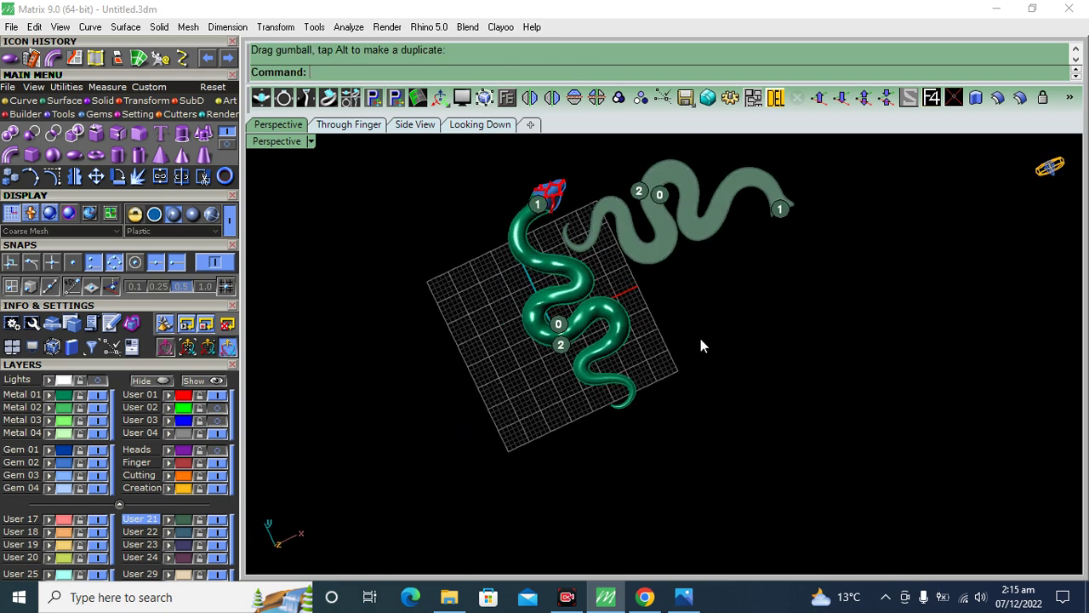
shift+right_drag(736, 213, 650, 340)
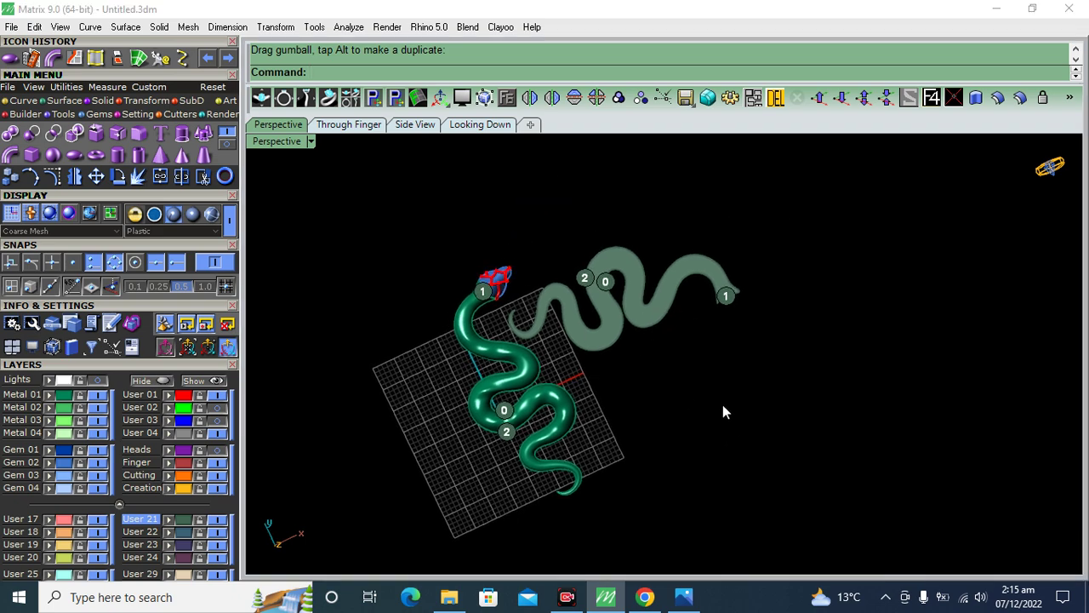
mouse_move(699, 423)
right_down()
mouse_move(644, 372)
mouse_move(649, 348)
mouse_move(671, 403)
right_up()
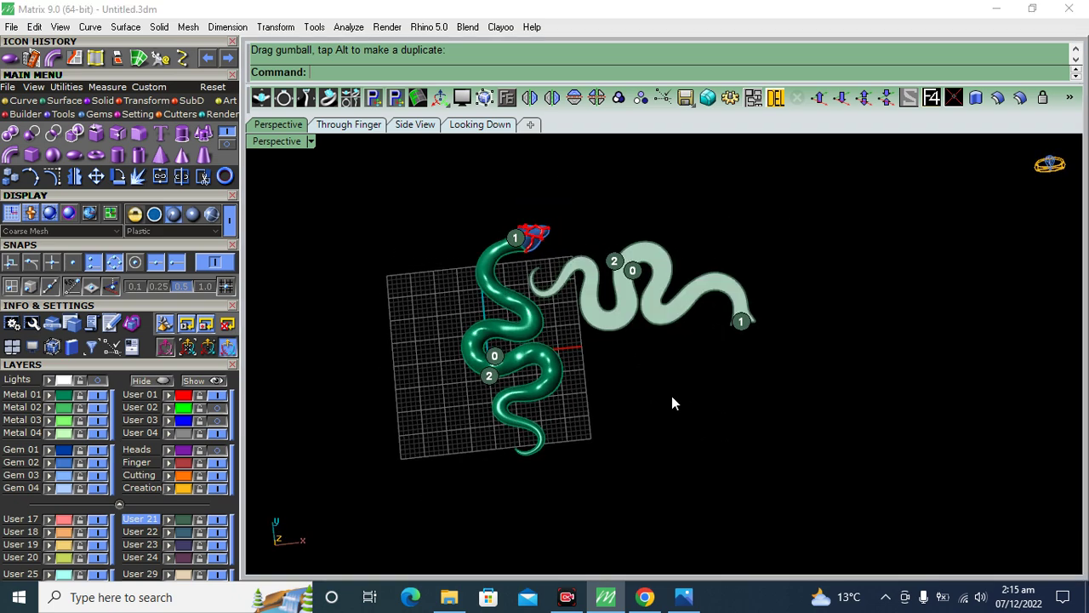
scroll(650, 292, up, 3)
Step: Duplicate the flat snake's border as a curve and delete the flat surface
click(661, 316)
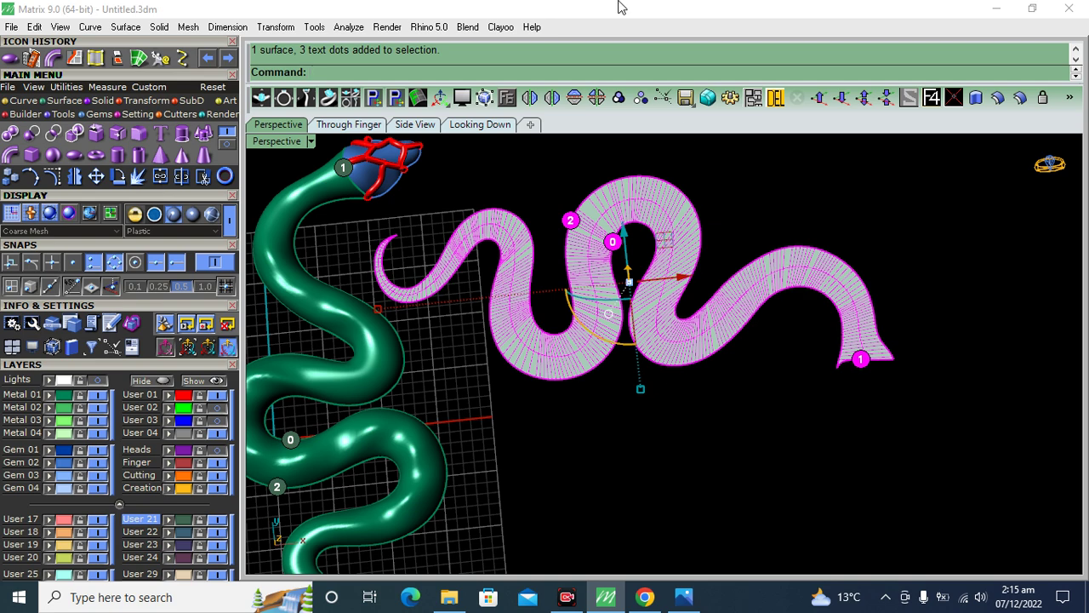
shift+right_drag(696, 237, 703, 227)
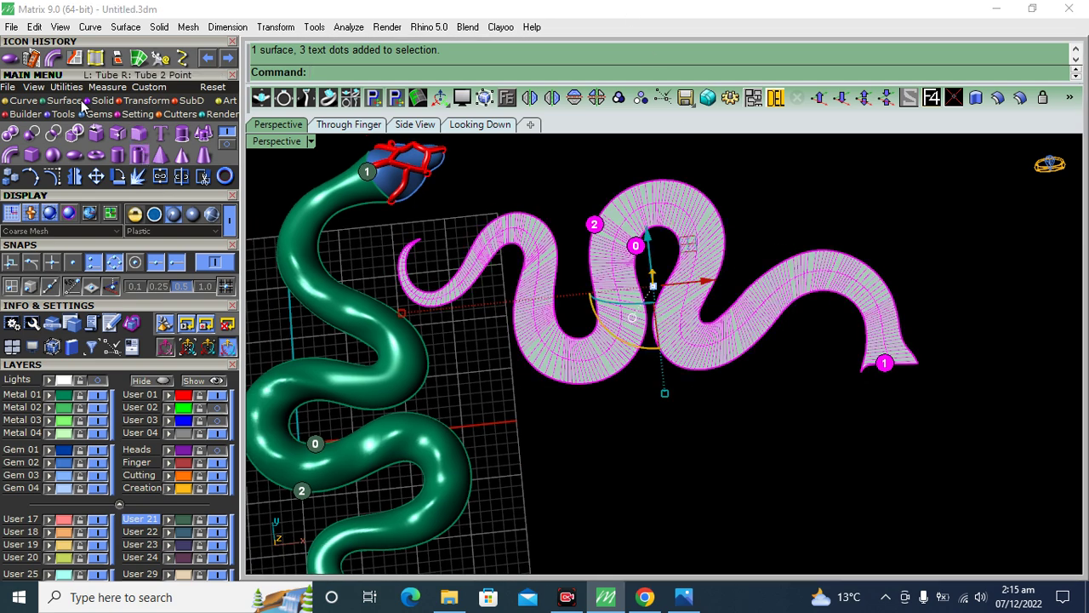
click(98, 58)
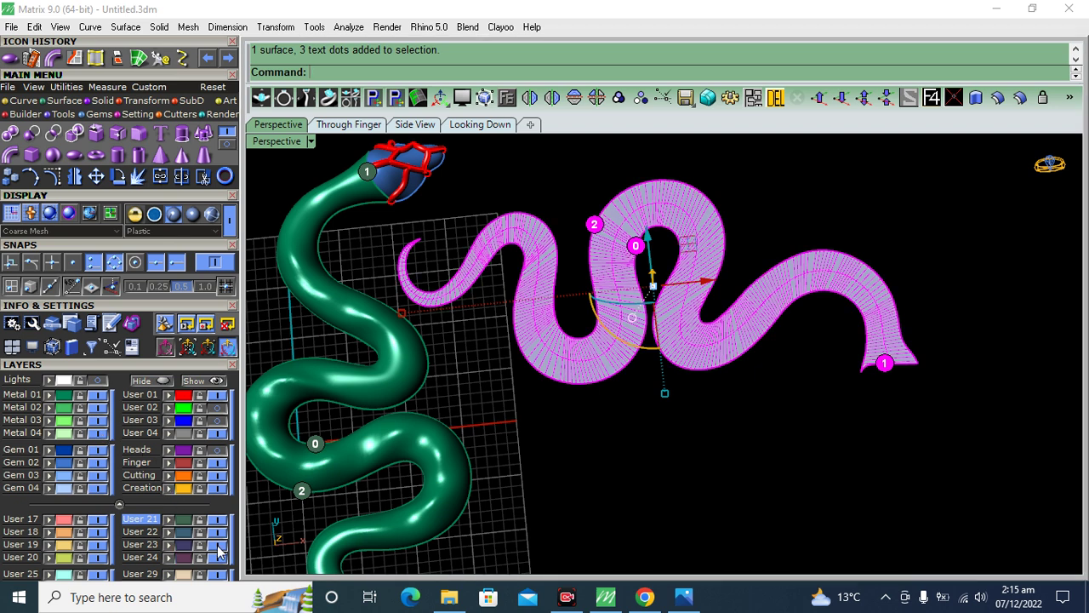
key(Delete)
shift+right_drag(568, 454, 539, 471)
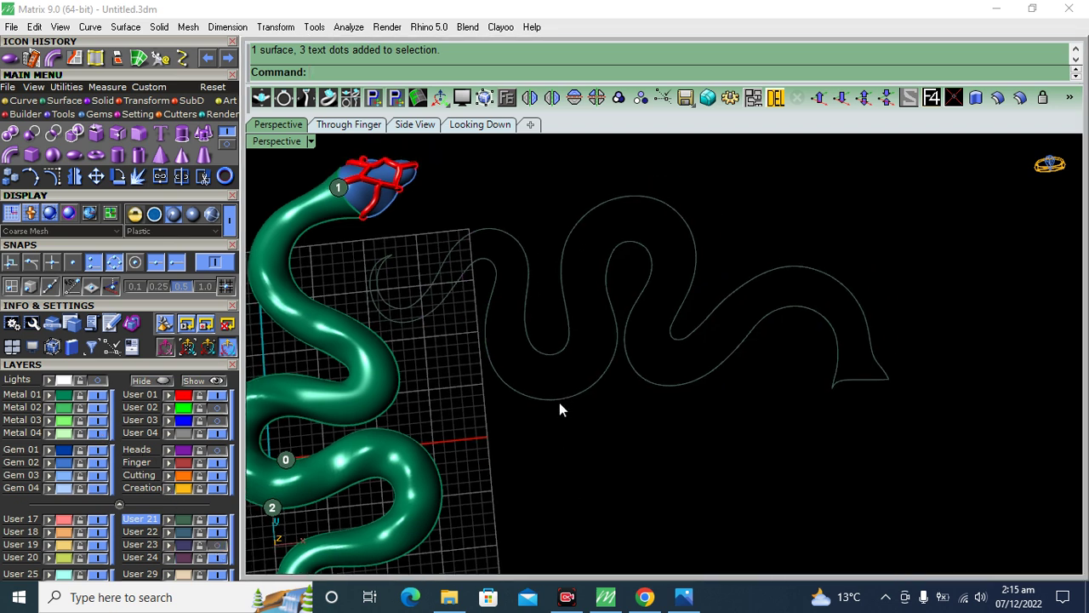
click(557, 404)
click(473, 125)
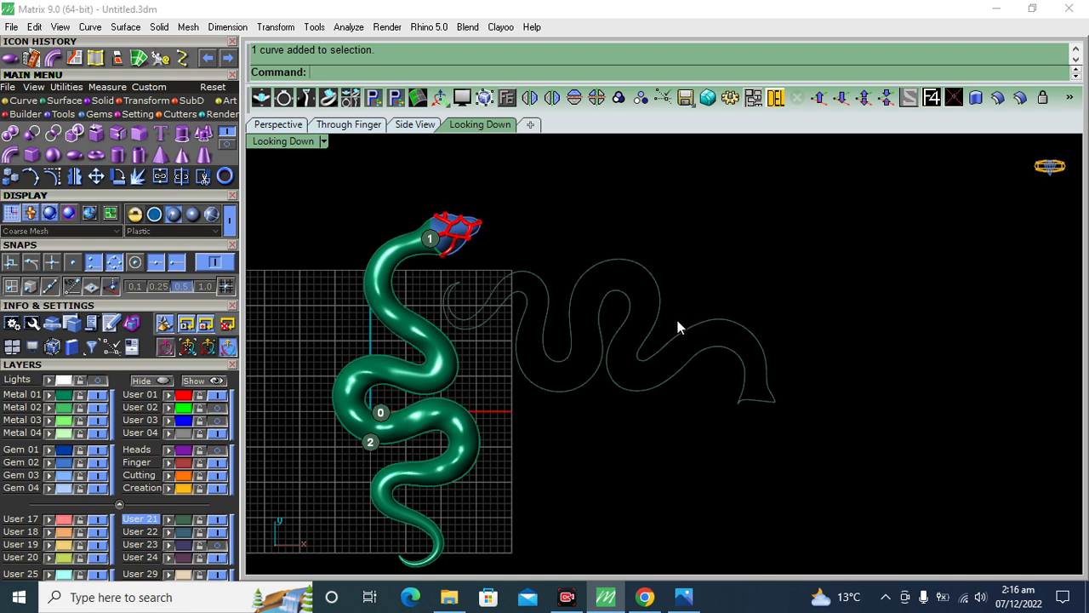
click(219, 543)
right_drag(643, 443, 666, 441)
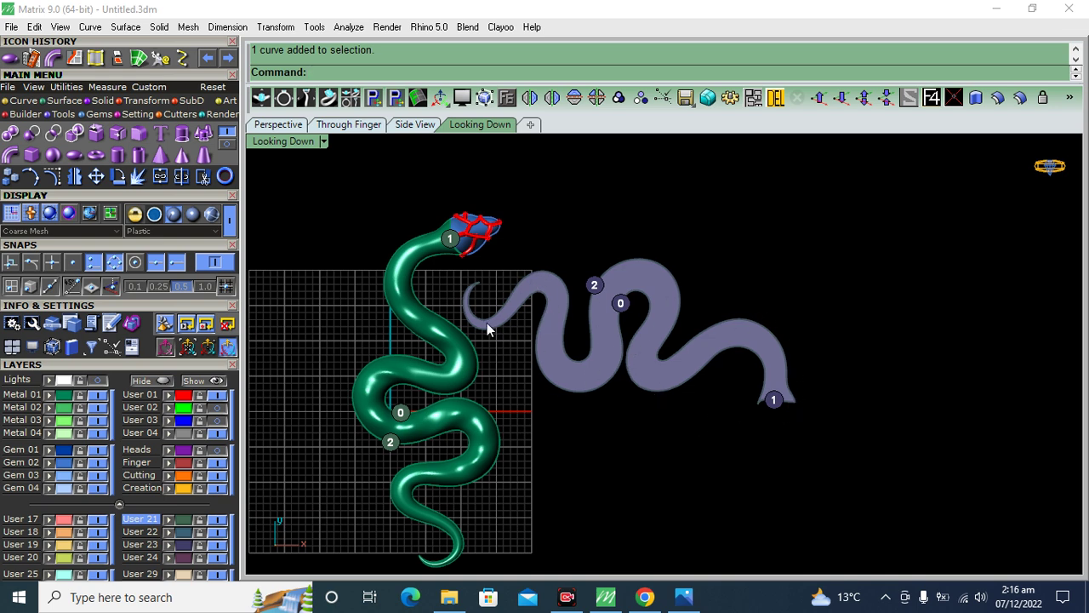
right_drag(546, 297, 571, 308)
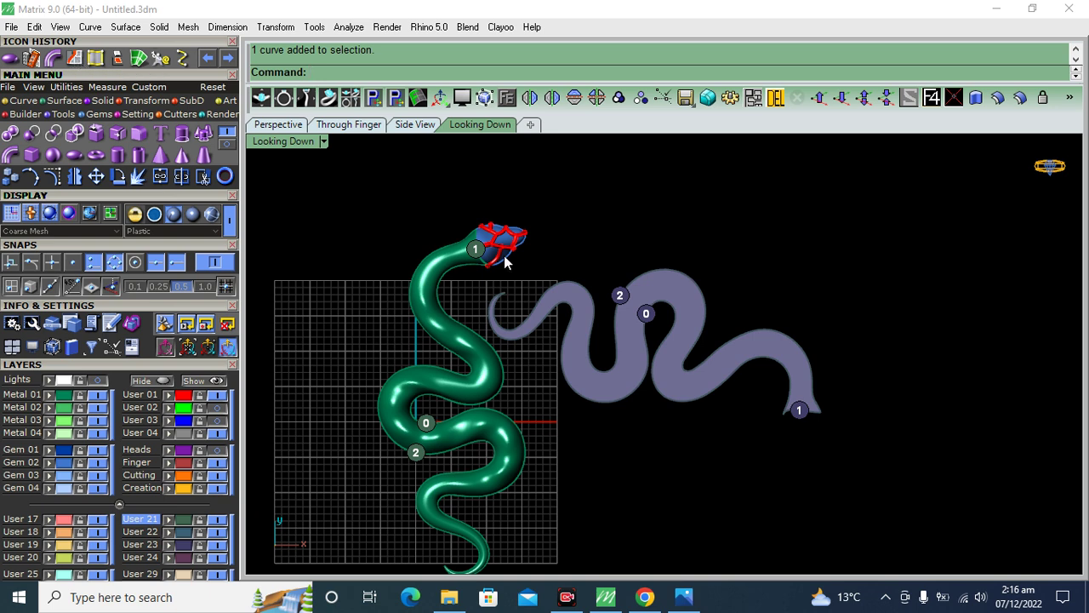
scroll(498, 247, up, 3)
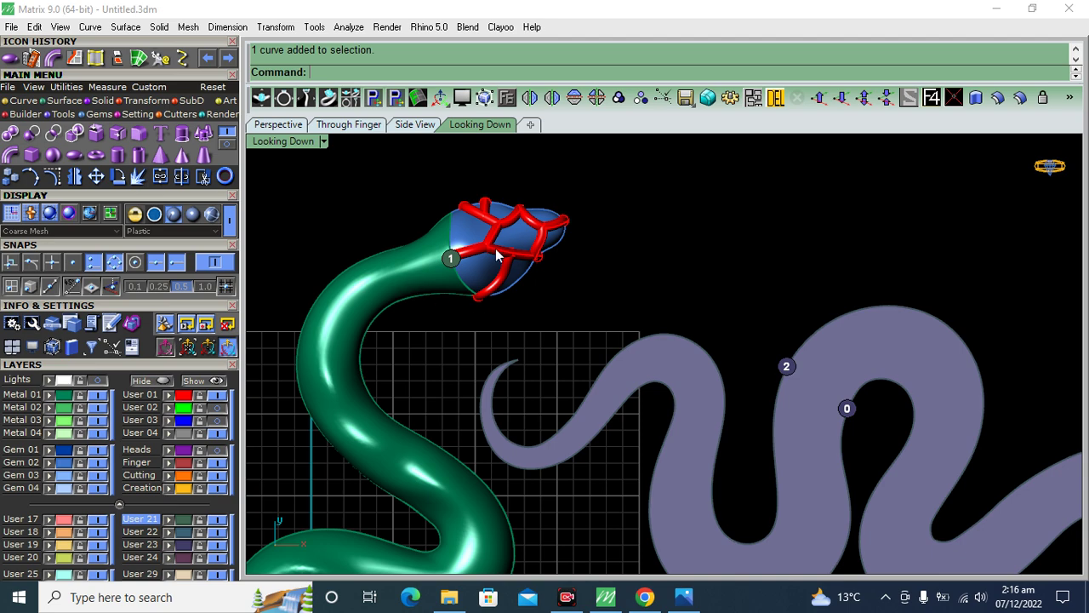
scroll(500, 239, up, 3)
scroll(445, 215, down, 4)
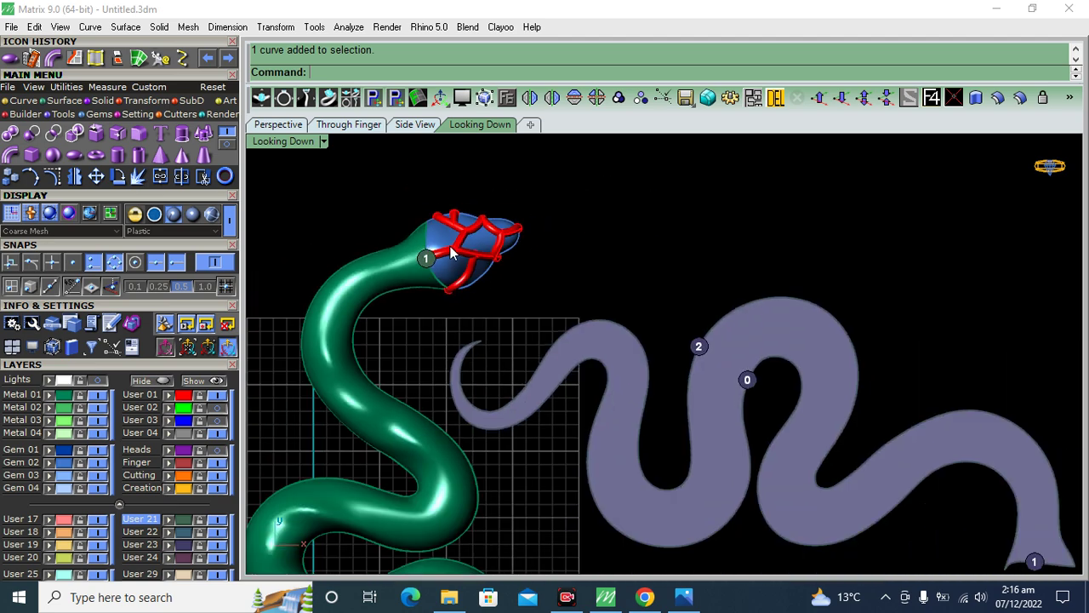
scroll(524, 290, down, 2)
scroll(596, 298, up, 2)
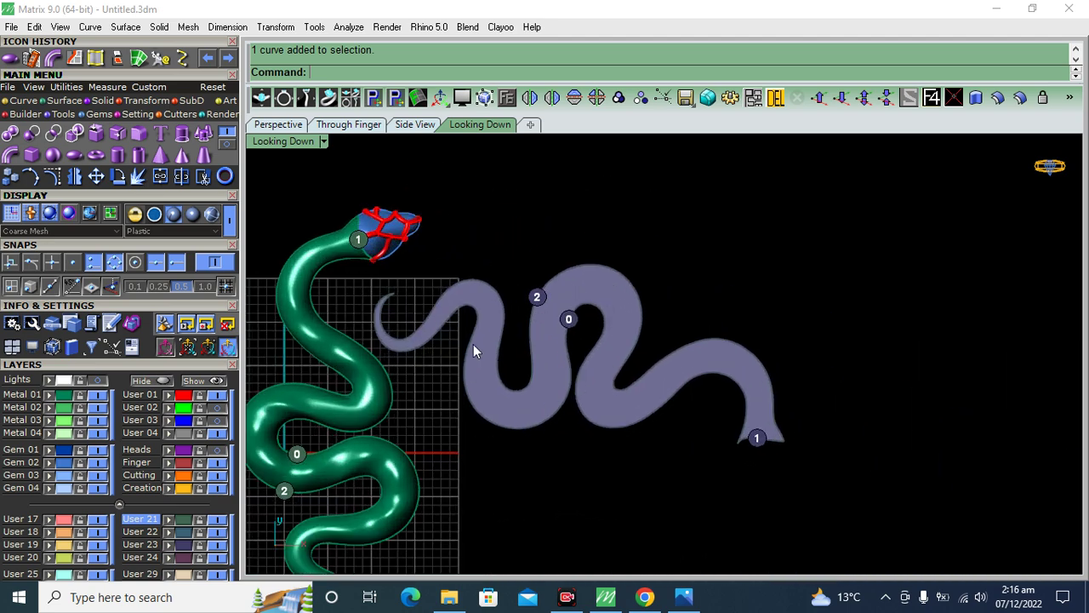
right_drag(480, 328, 559, 353)
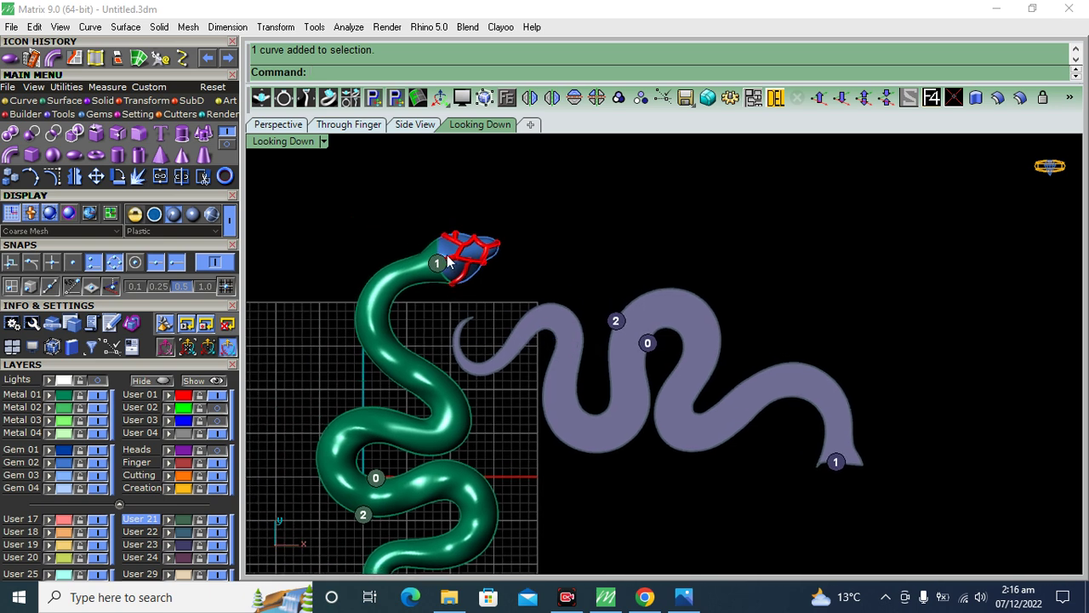
drag(853, 280, 620, 466)
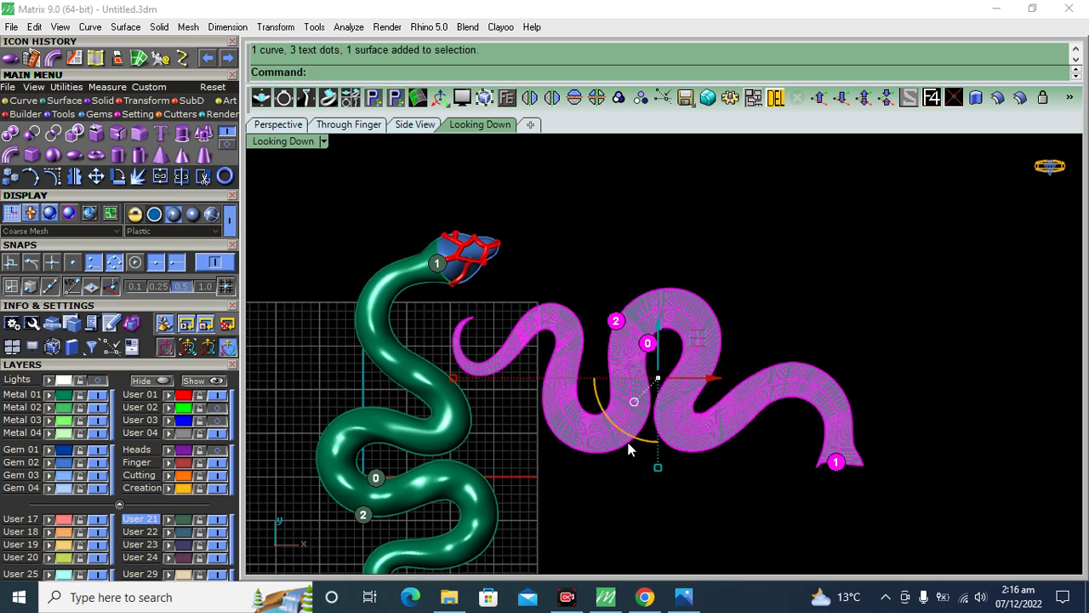
click(619, 476)
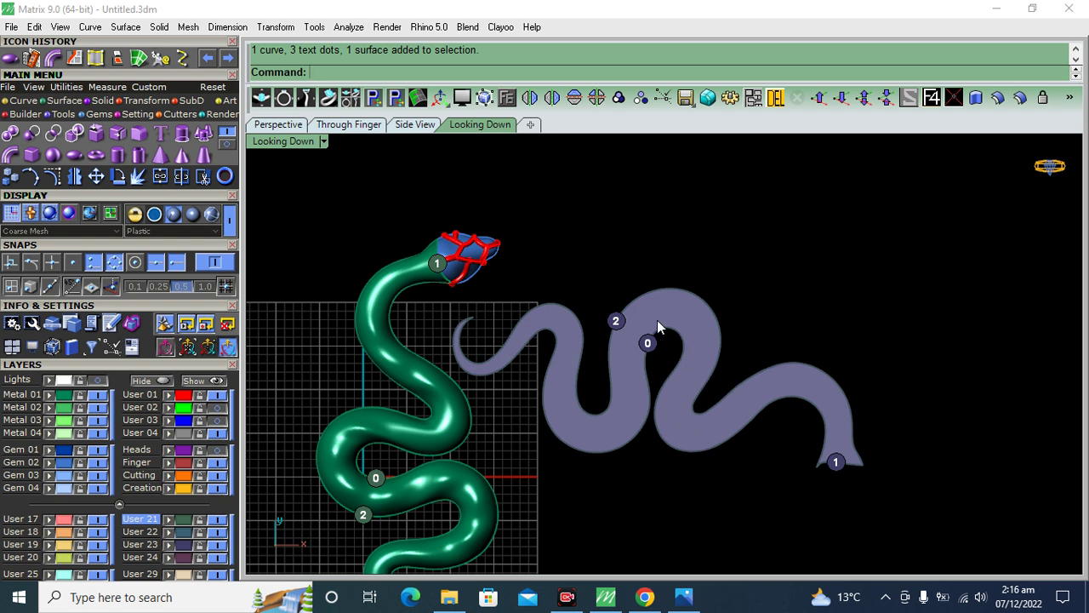
scroll(648, 347, up, 2)
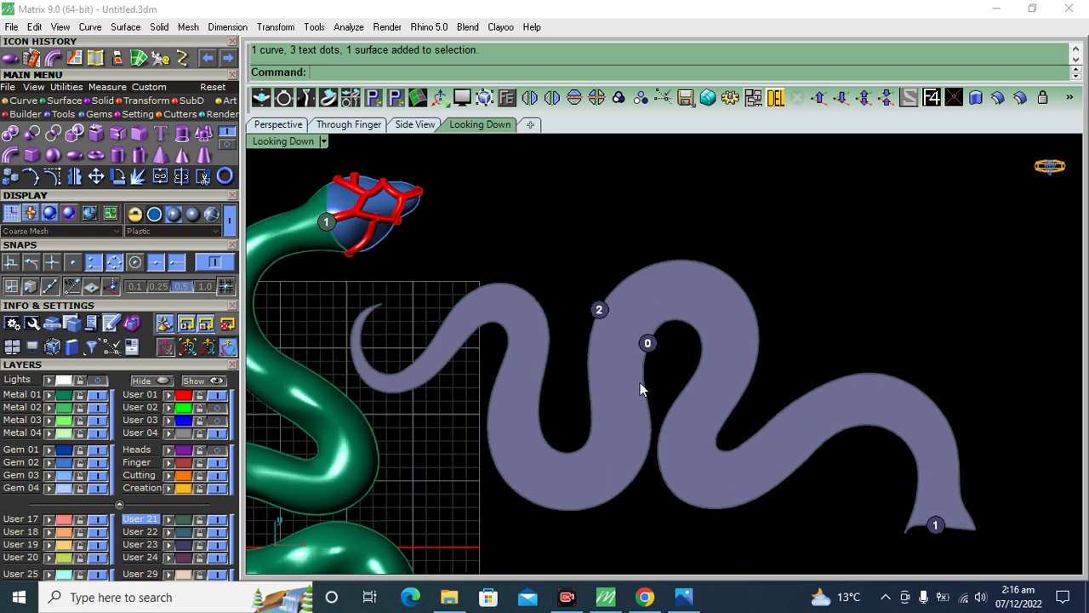
scroll(595, 314, down, 2)
scroll(595, 314, up, 2)
scroll(591, 317, up, 2)
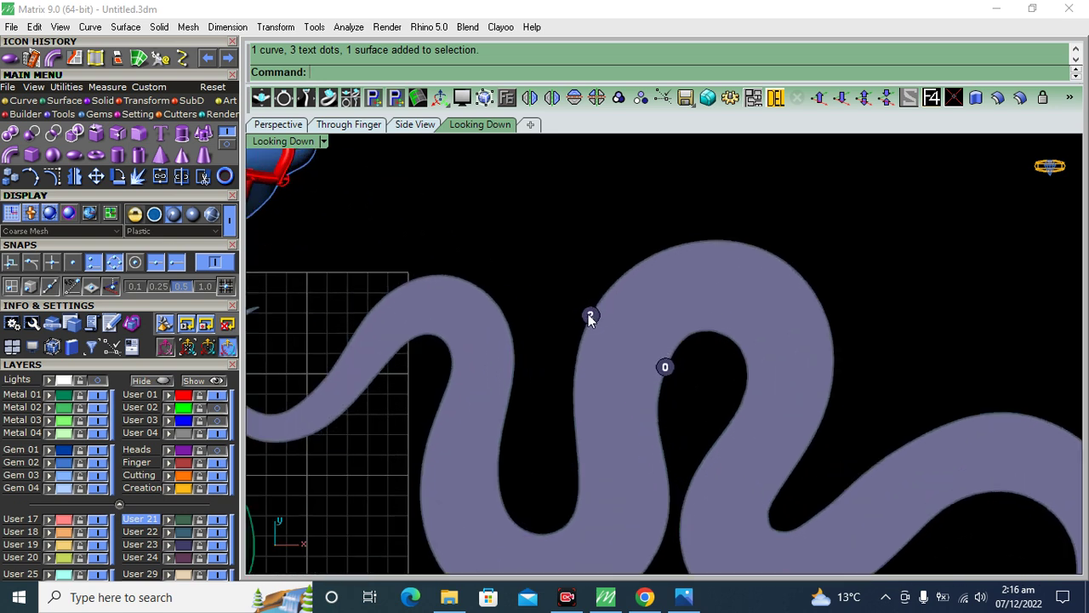
scroll(611, 256, down, 3)
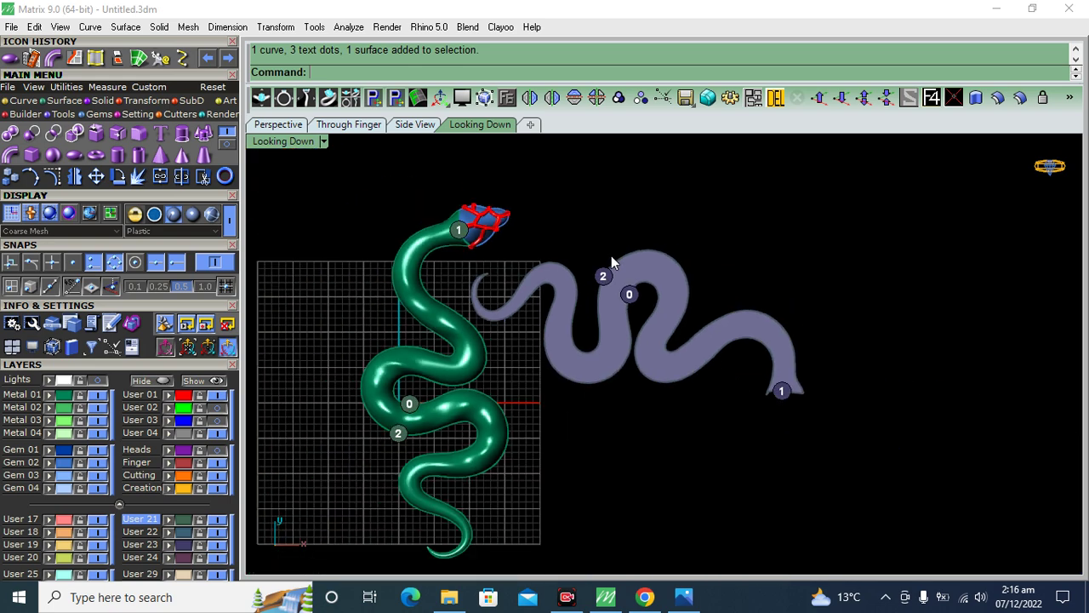
scroll(612, 264, down, 1)
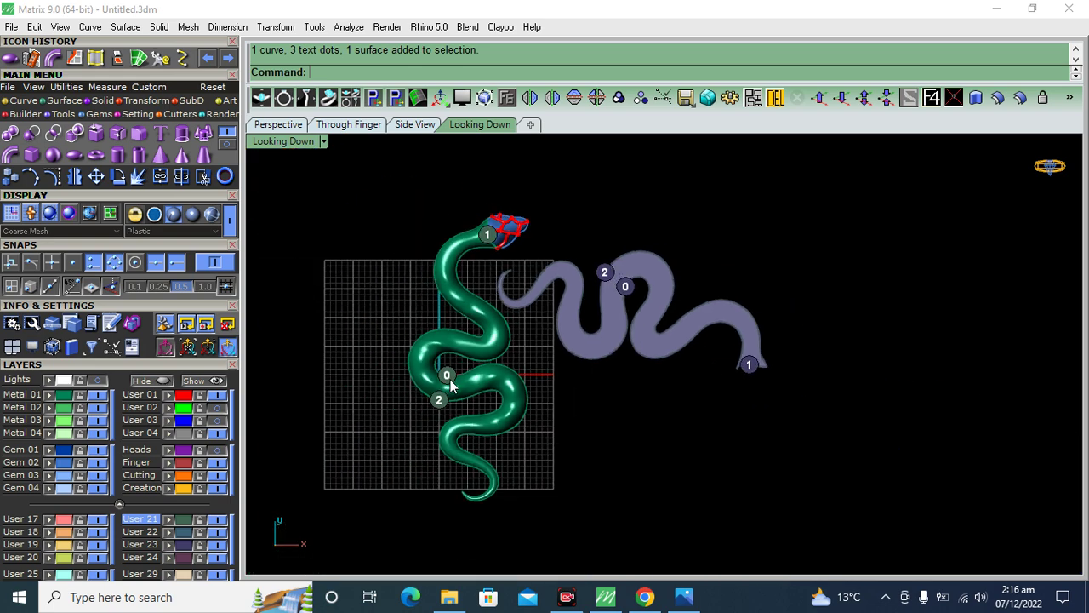
scroll(445, 383, up, 1)
scroll(431, 389, up, 3)
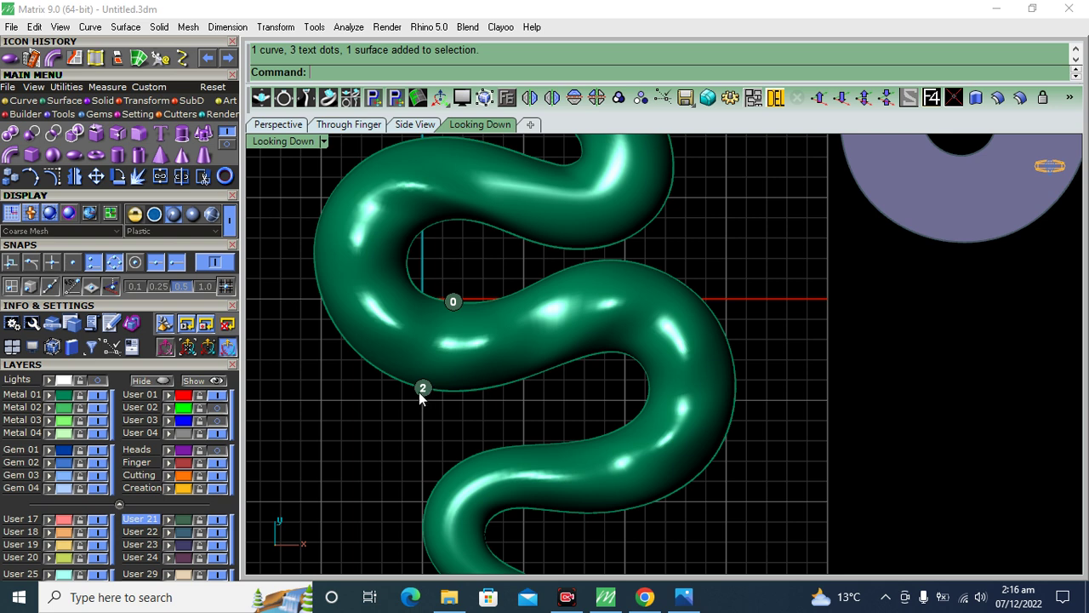
scroll(423, 398, down, 2)
scroll(424, 397, down, 2)
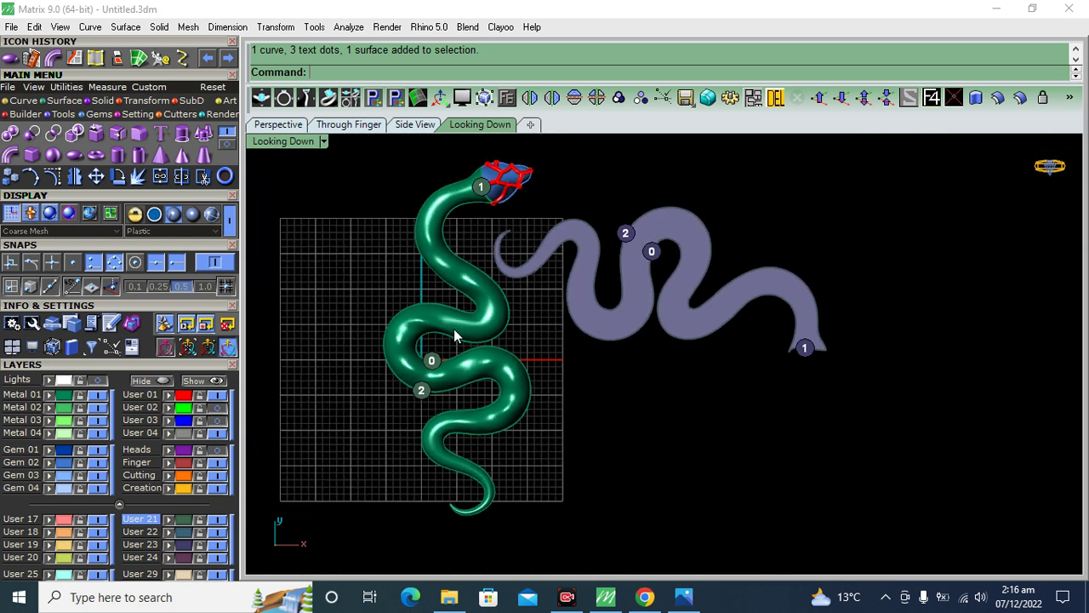
scroll(649, 429, up, 1)
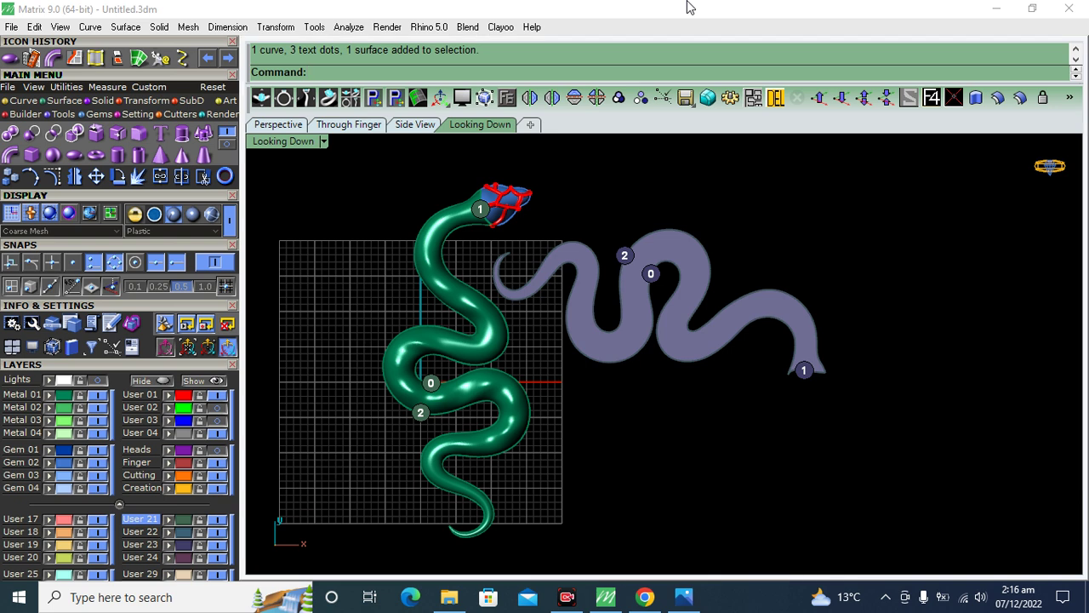
Step: Undo DupBorder and Smash, then Squish the green snake surface into a flat pattern
key(ctrl+z)
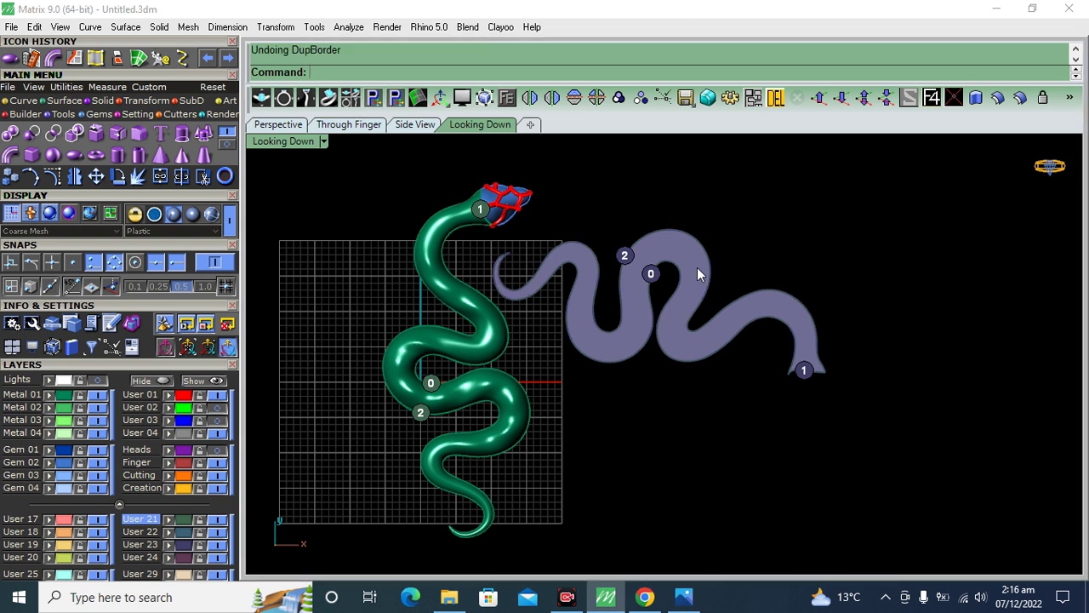
key(ctrl+z)
key(ctrl+z)
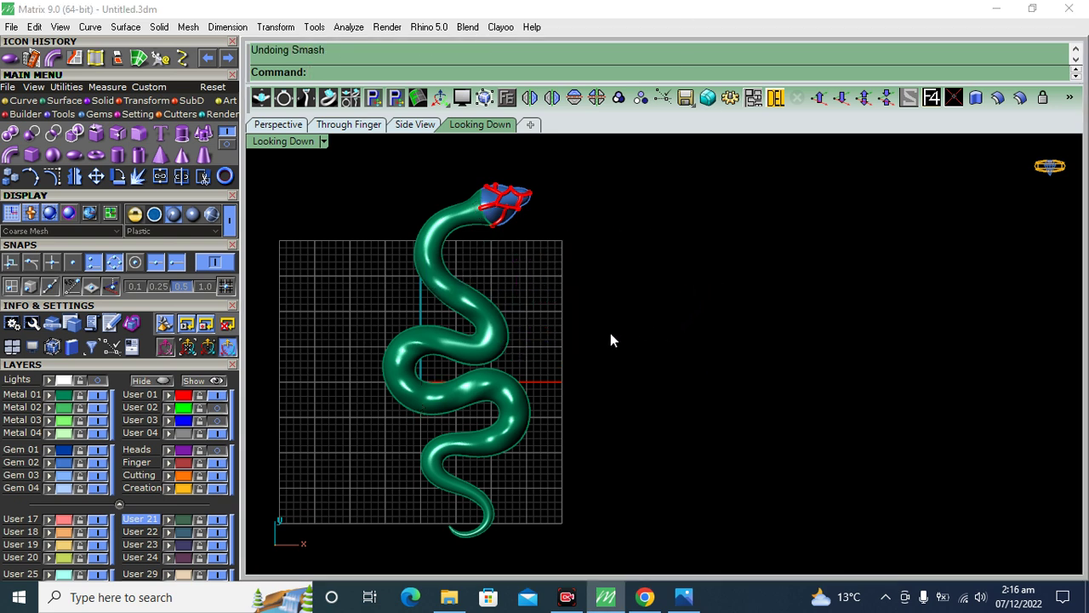
right_drag(610, 340, 682, 347)
click(567, 349)
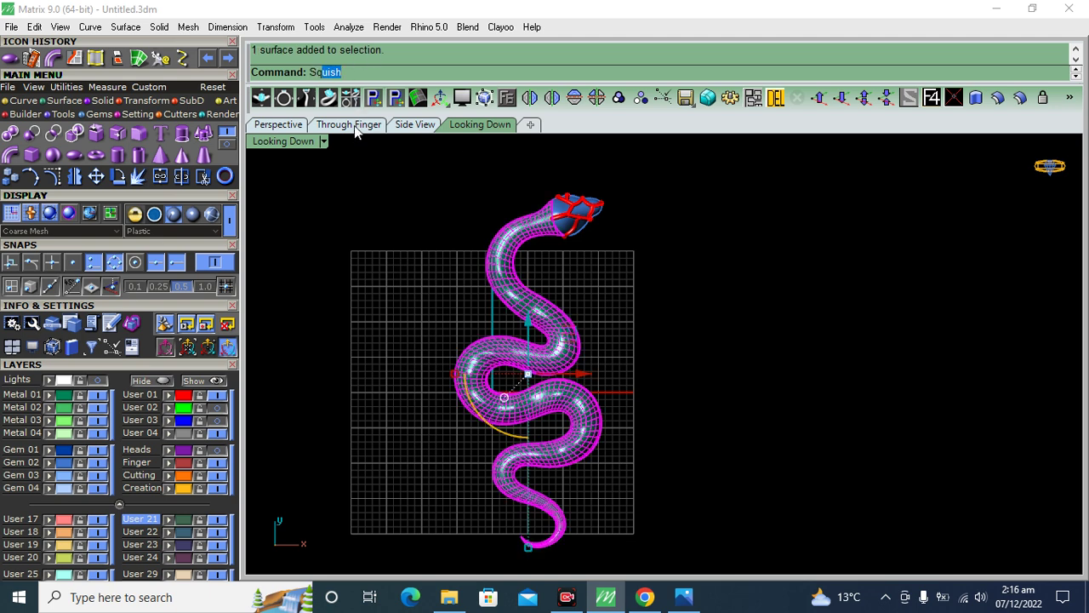
text(Sq)
key(Return)
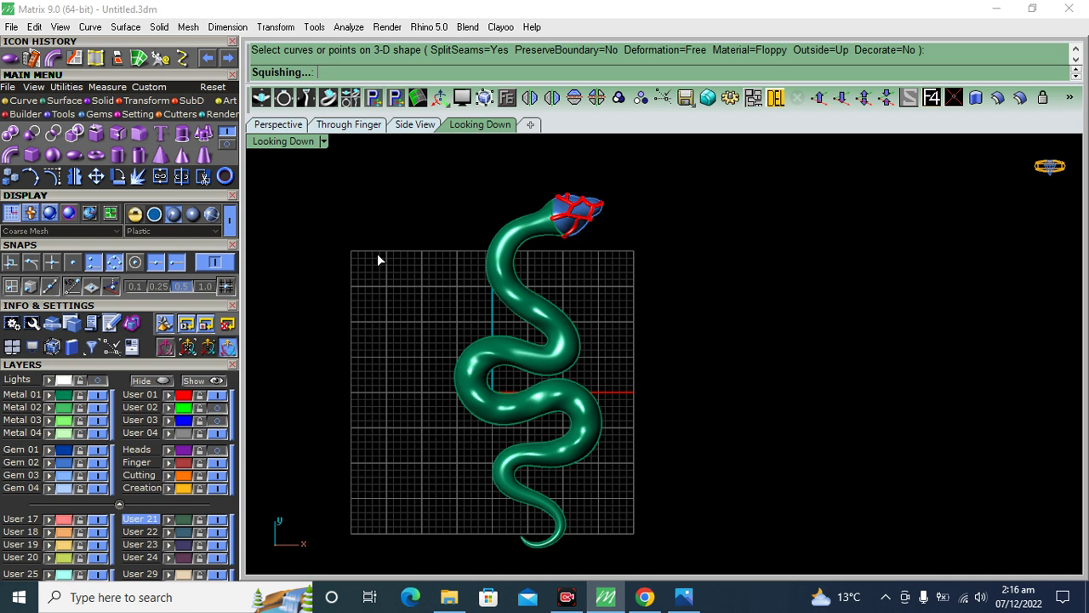
key(Return)
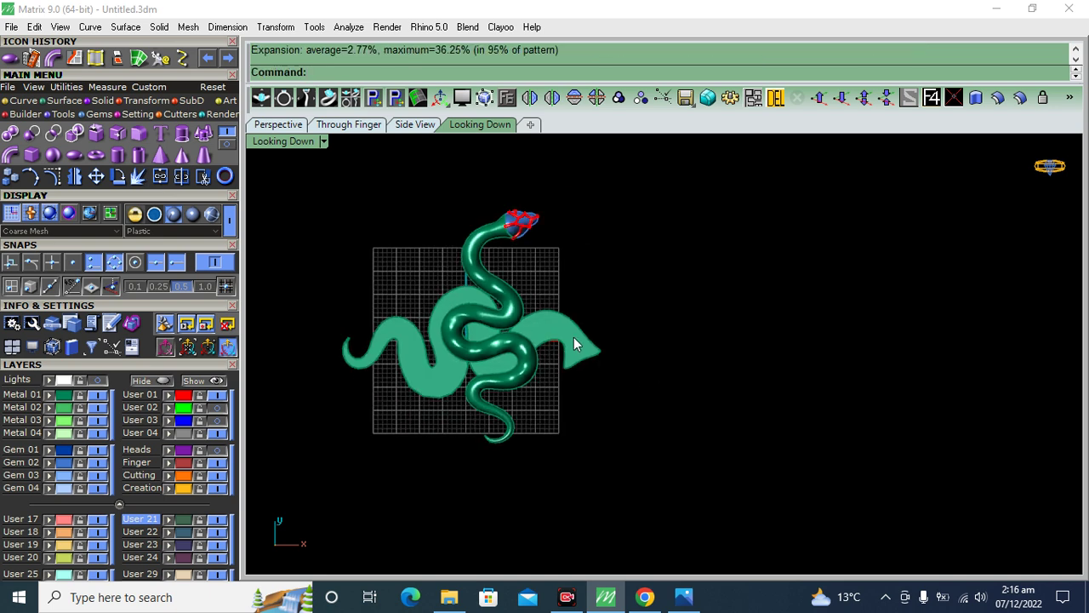
click(572, 336)
Step: Move the squished pattern to the right of the 3D snake, framing both
drag(529, 344, 766, 290)
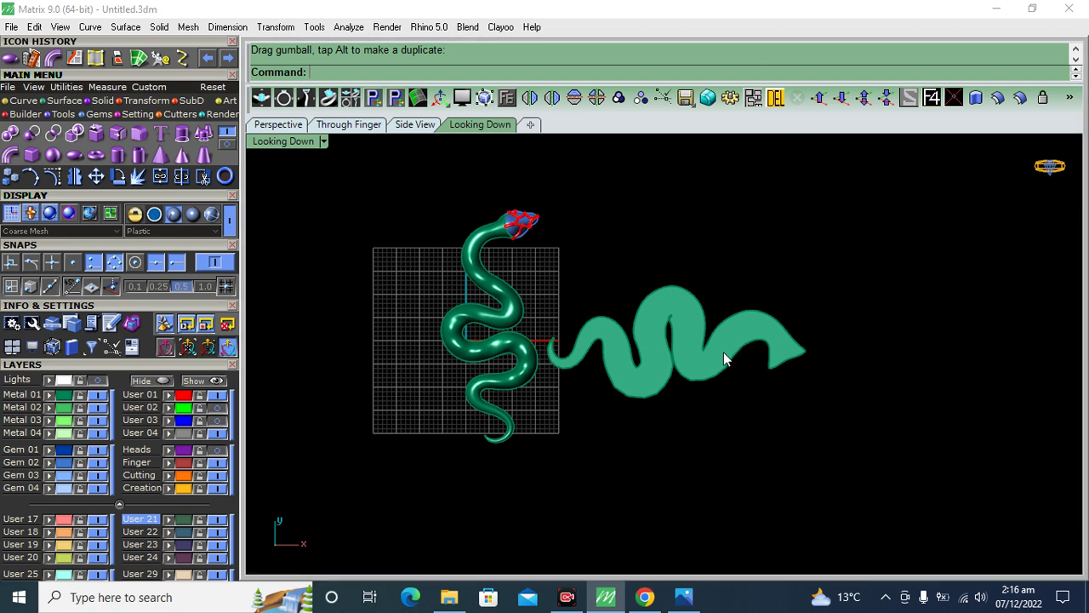
scroll(690, 363, up, 5)
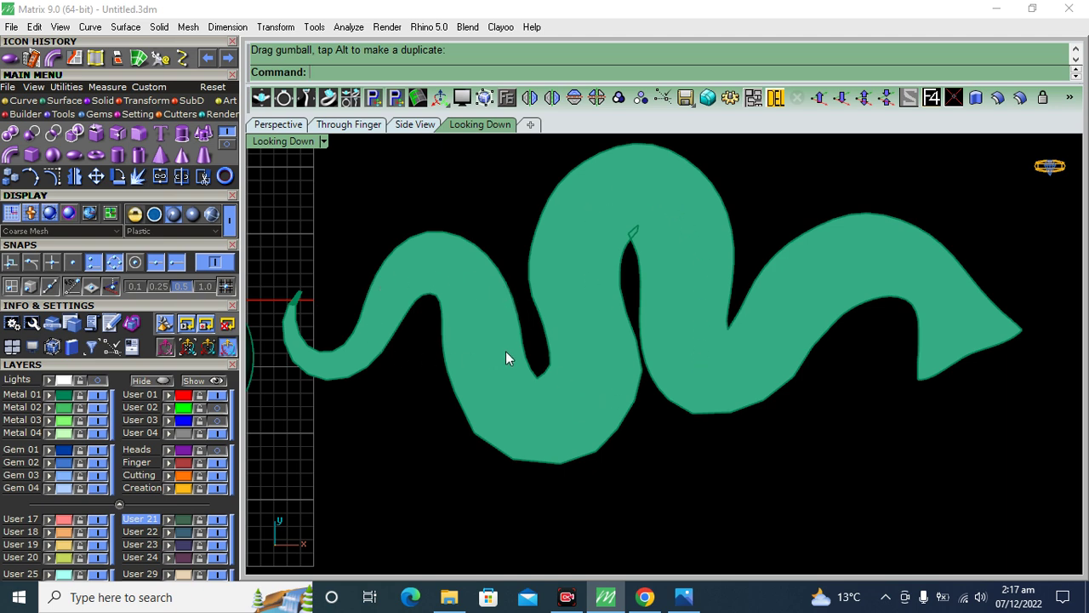
scroll(528, 349, down, 3)
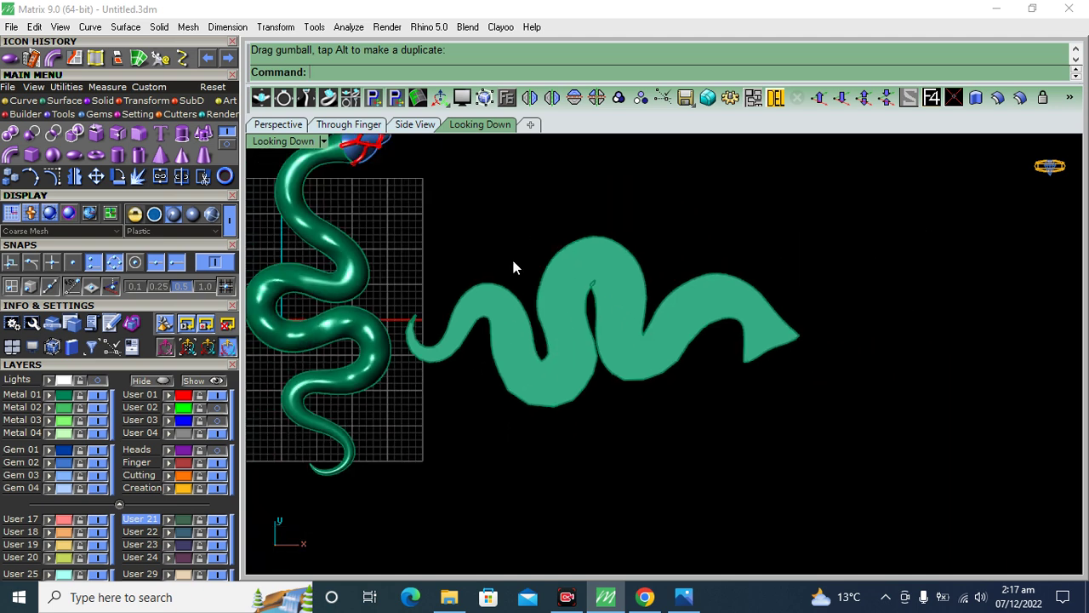
right_drag(529, 268, 649, 312)
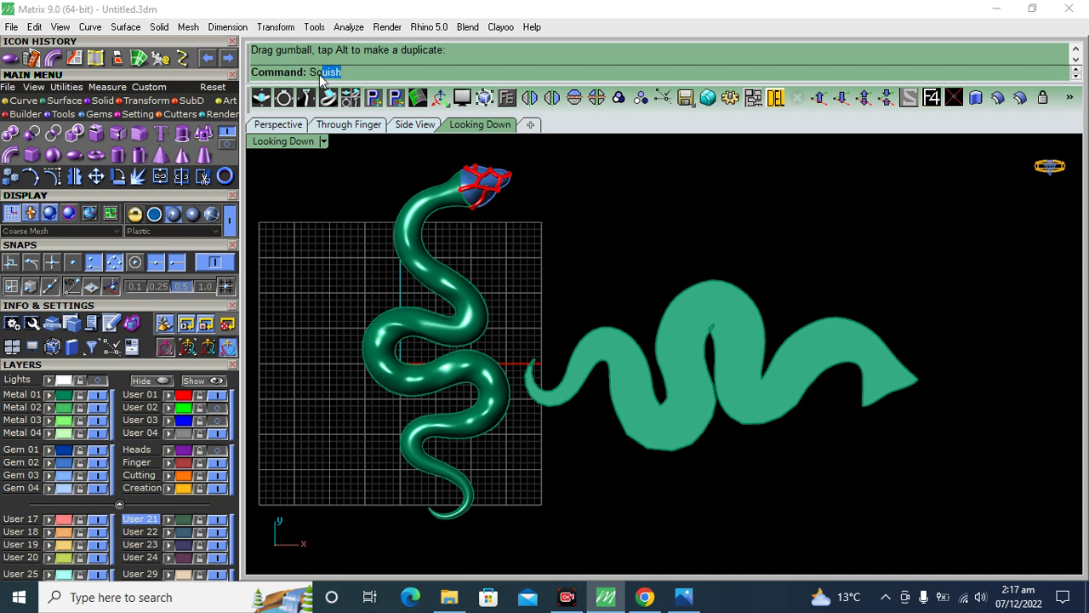
Step: Rerun Squish and undo its result, leaving only the 3D snake with plated head
text(q)
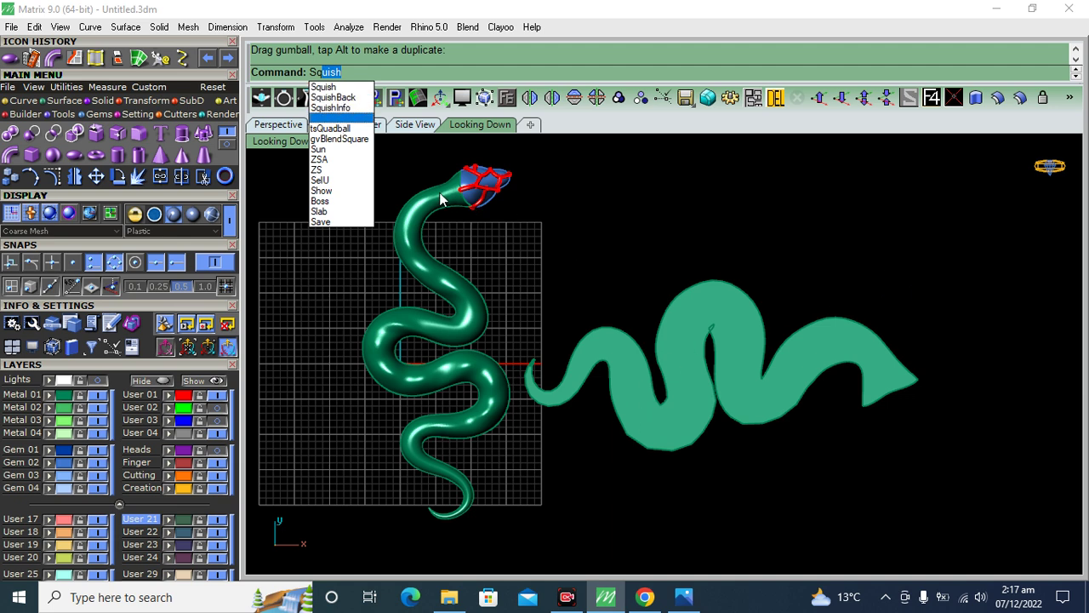
click(571, 319)
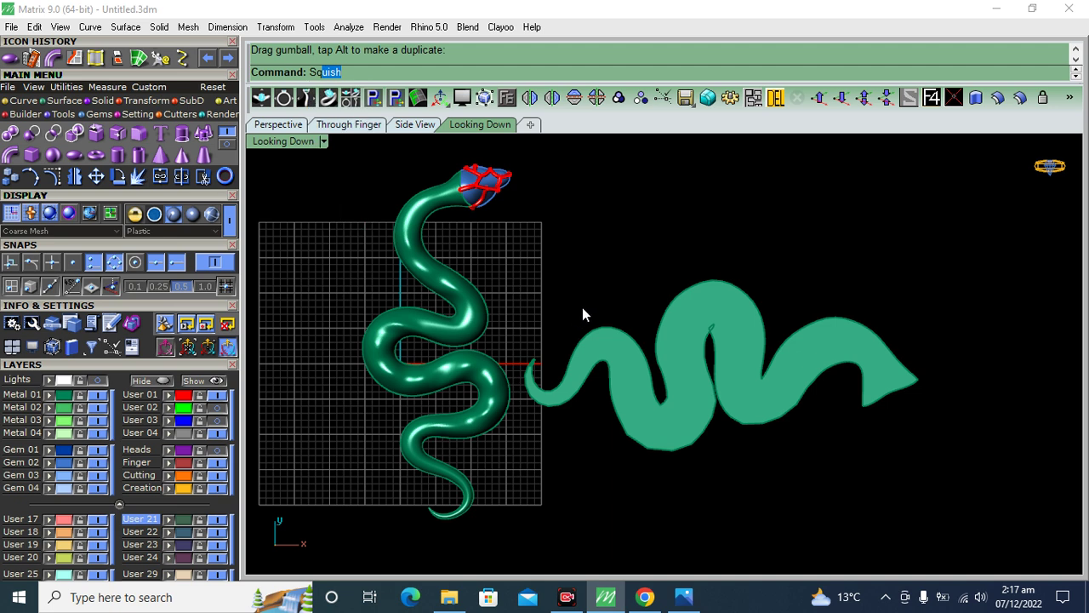
key(Return)
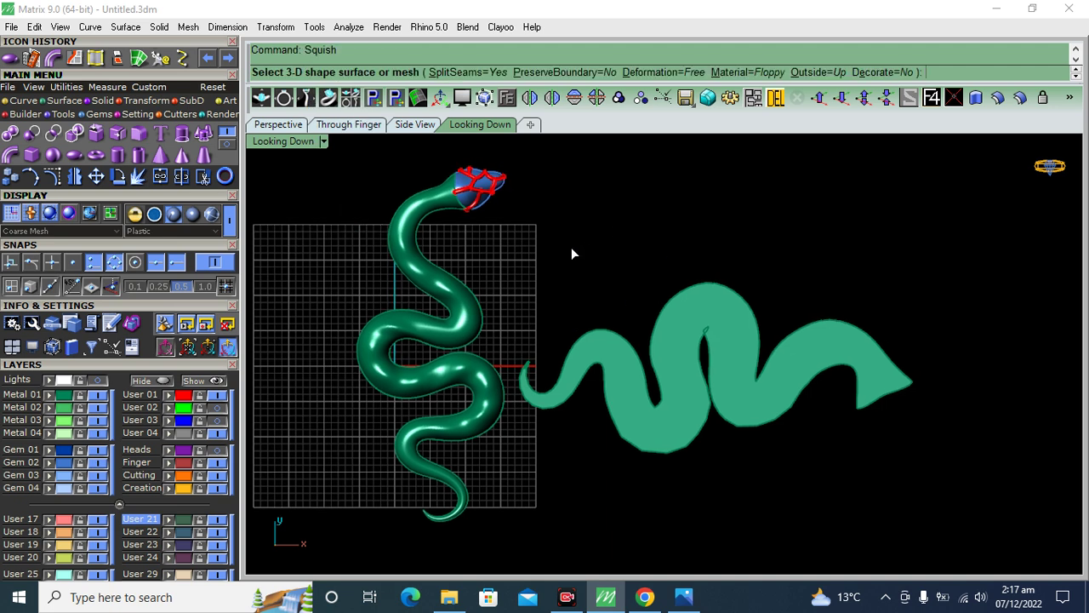
key(ctrl+z)
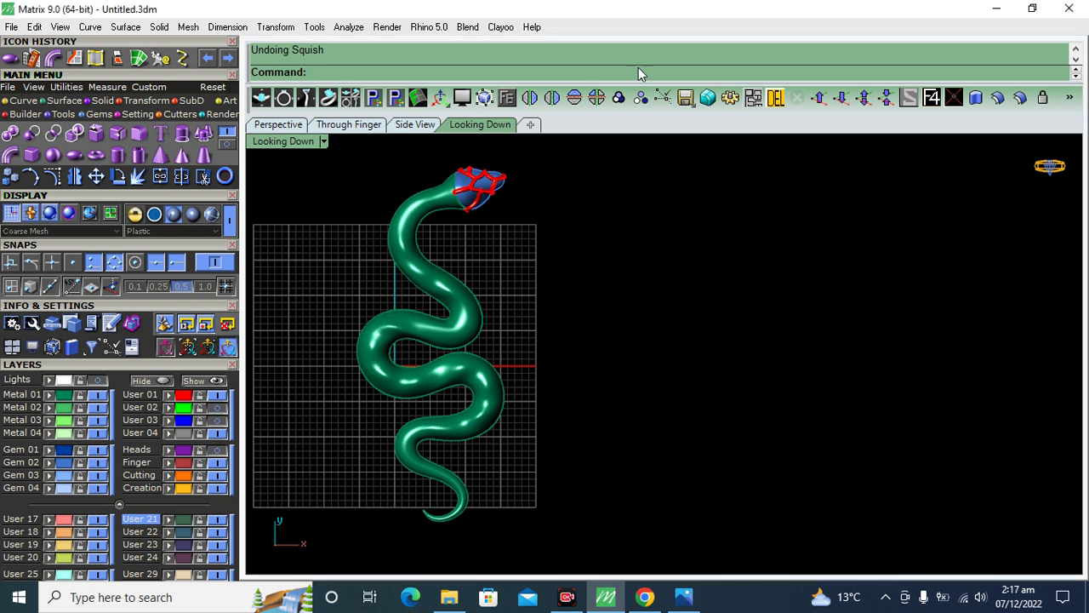
right_drag(630, 281, 667, 318)
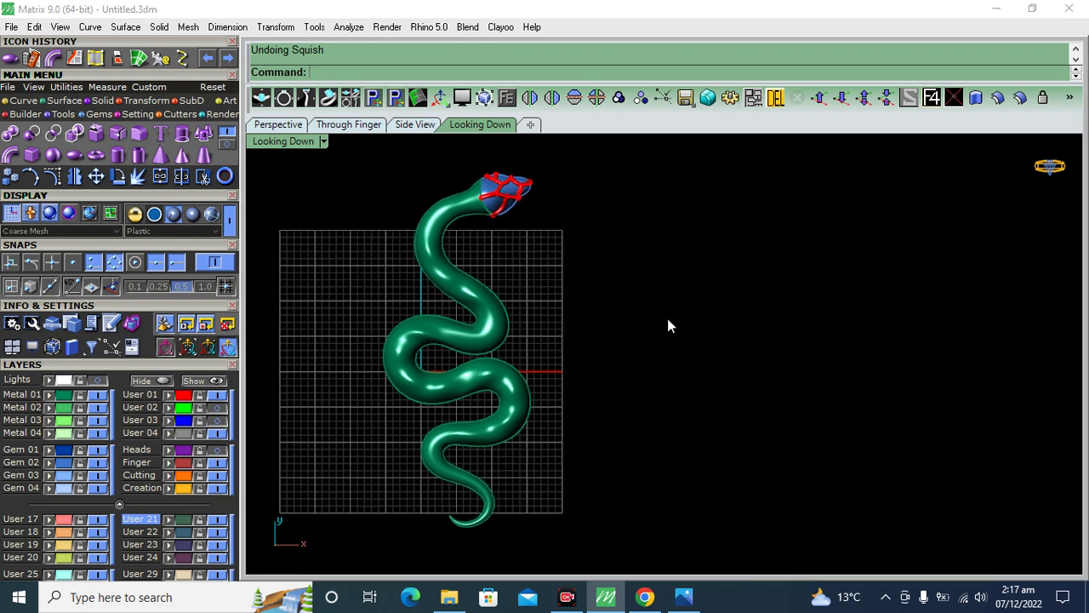
Step: Create UV curves from the snake surface and move the flat outline rectangle right
click(442, 289)
click(23, 101)
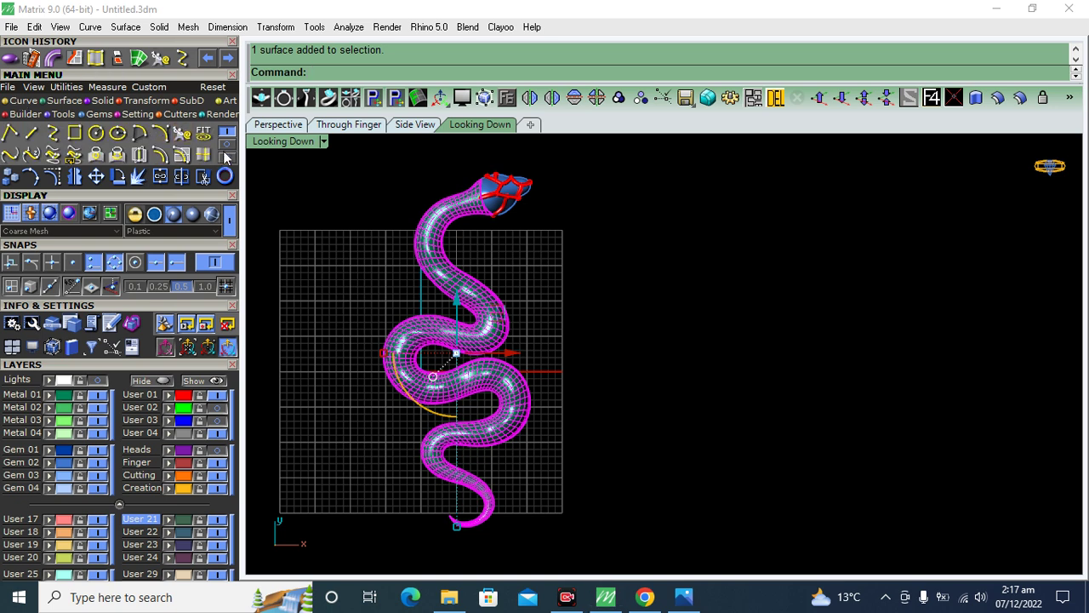
click(204, 176)
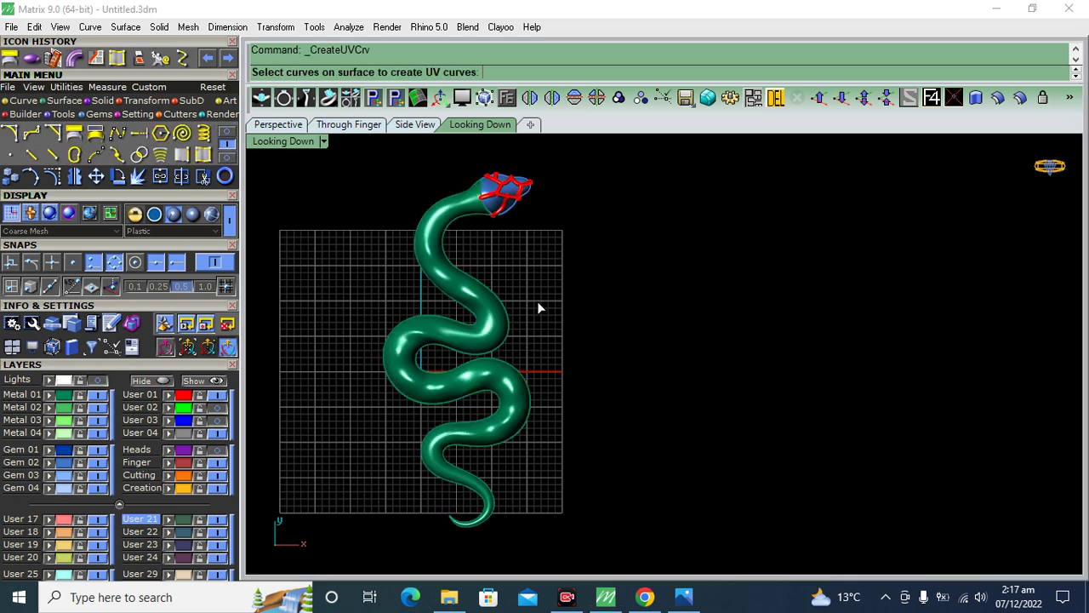
key(Return)
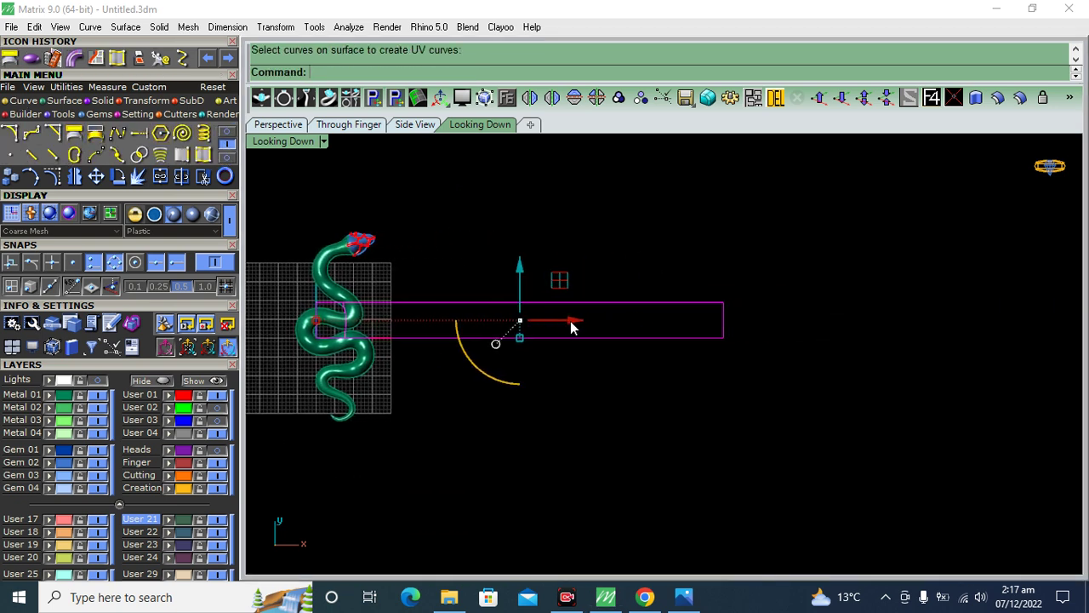
drag(579, 327, 662, 199)
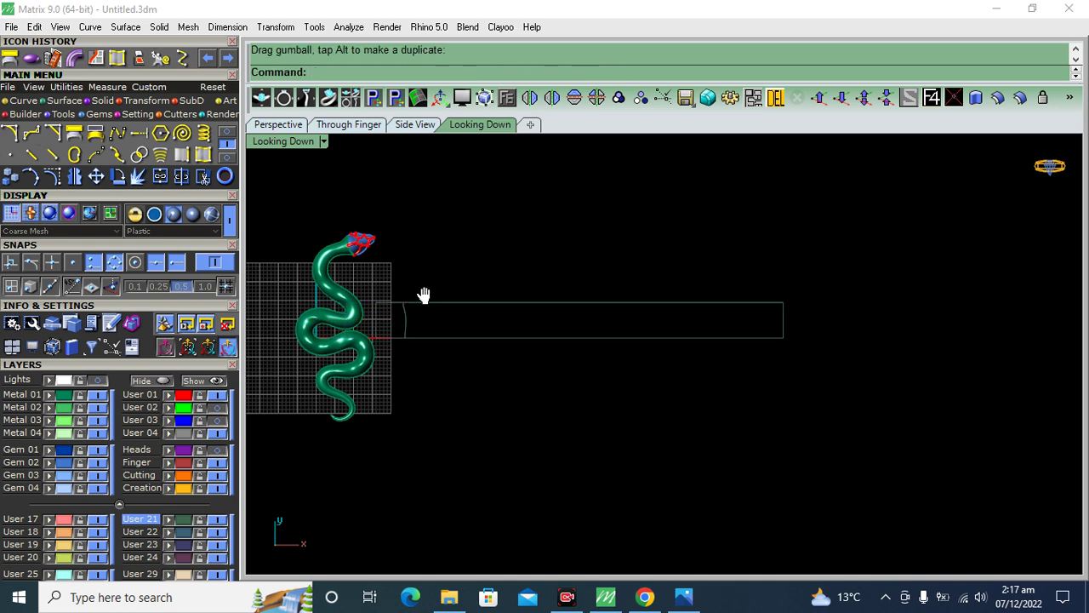
scroll(303, 245, up, 5)
Step: Clear the curve selection, zoom out, and bring up the Matrix Art panel from Art
click(366, 505)
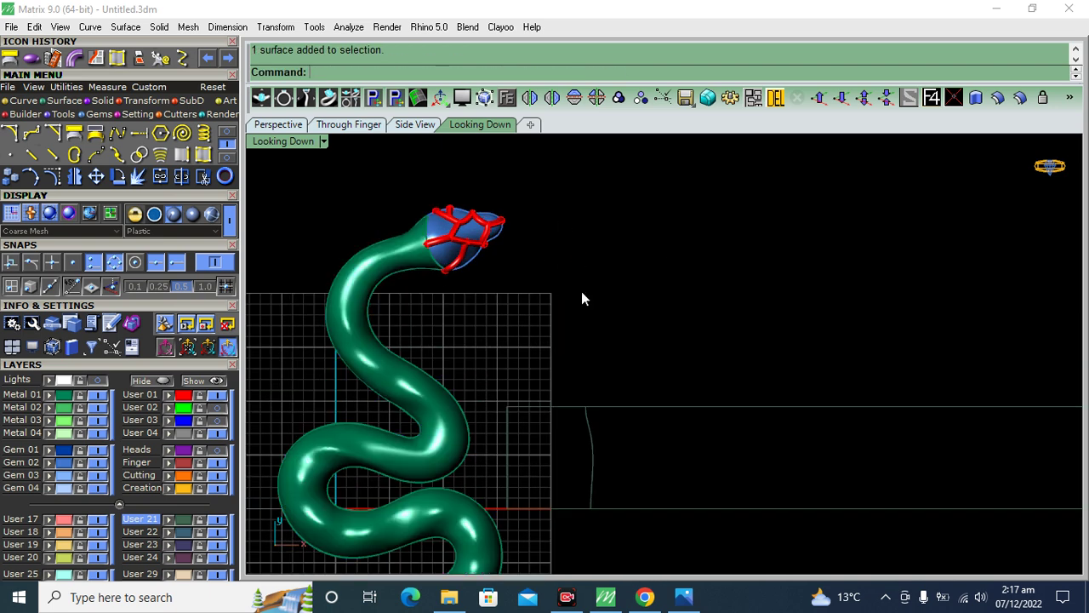
click(594, 468)
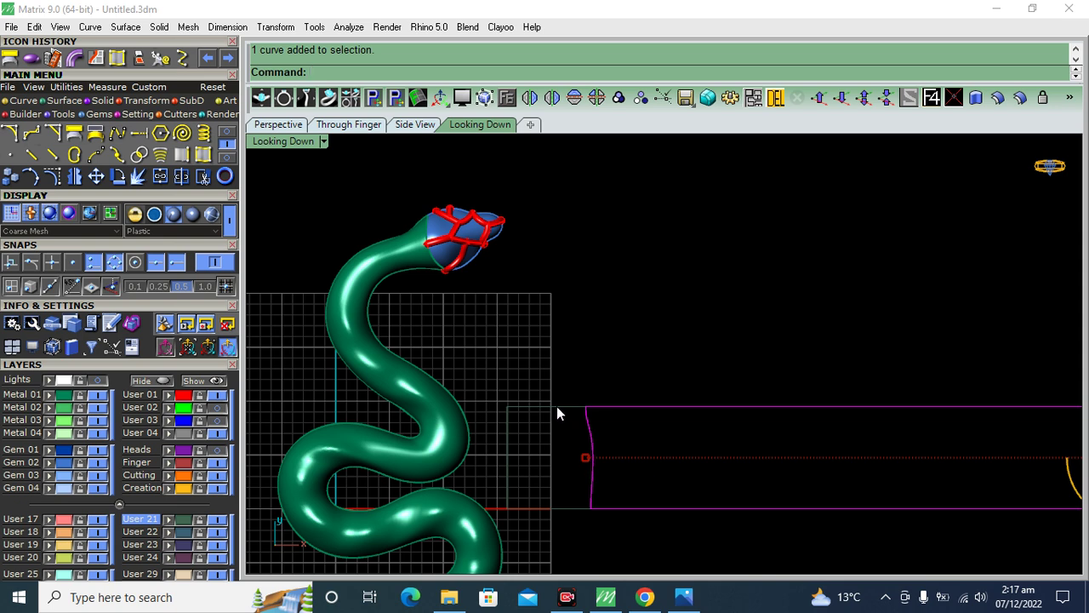
click(587, 427)
click(654, 319)
scroll(474, 236, down, 4)
scroll(575, 265, down, 1)
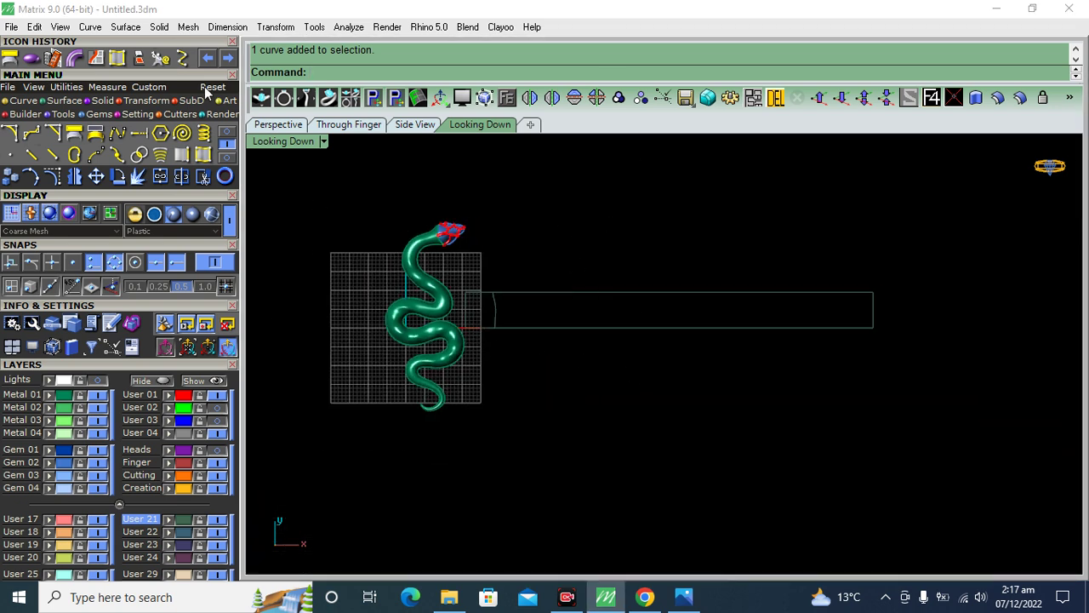
click(228, 100)
click(30, 133)
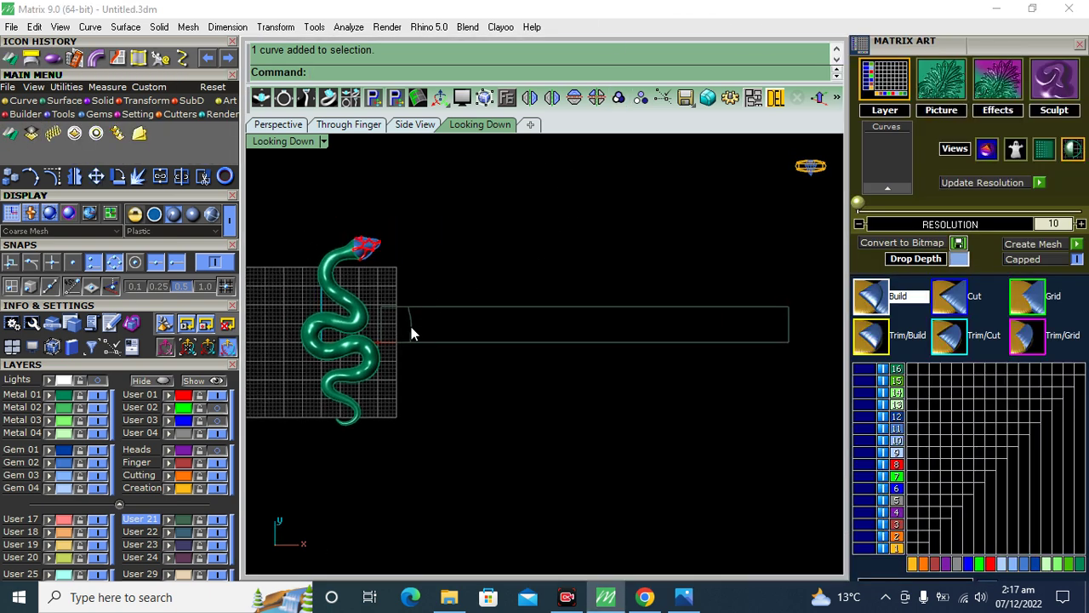
Step: Select the long rectangle curve and switch to a shaded Perspective view
click(411, 327)
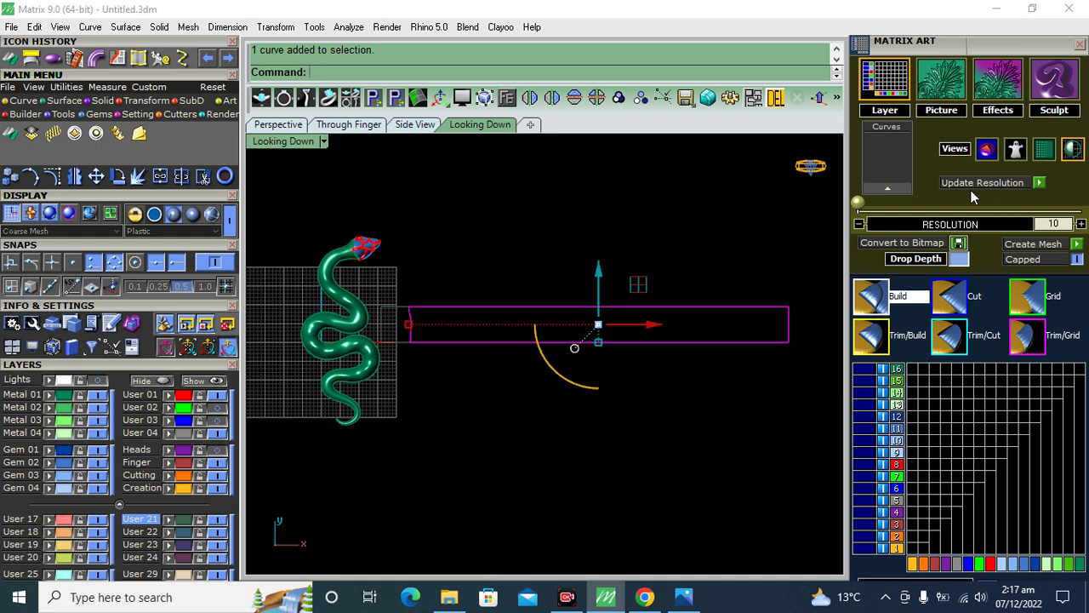
click(886, 186)
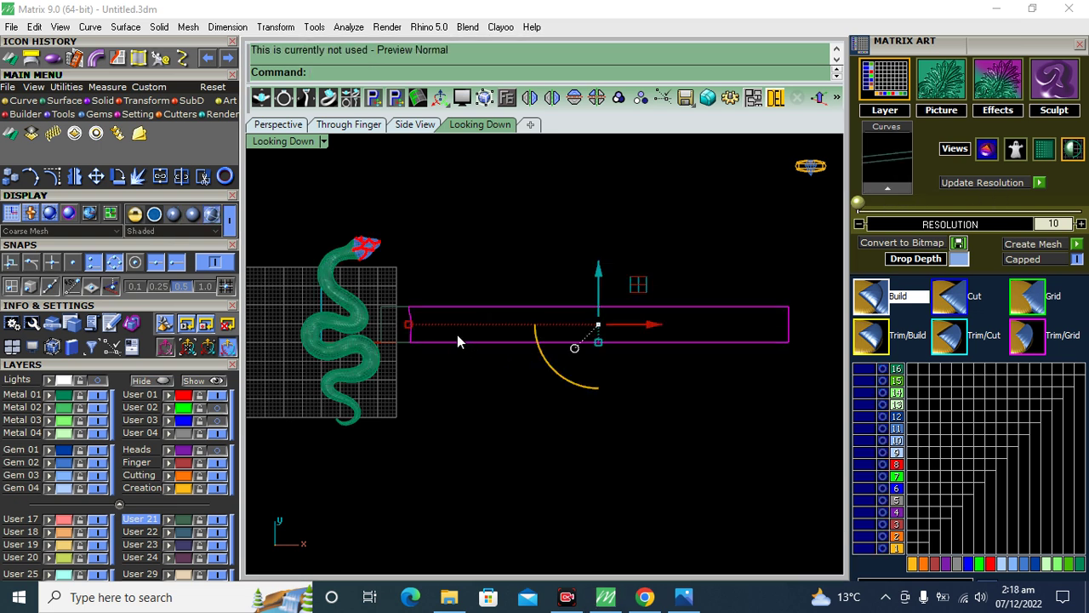
click(276, 125)
click(544, 240)
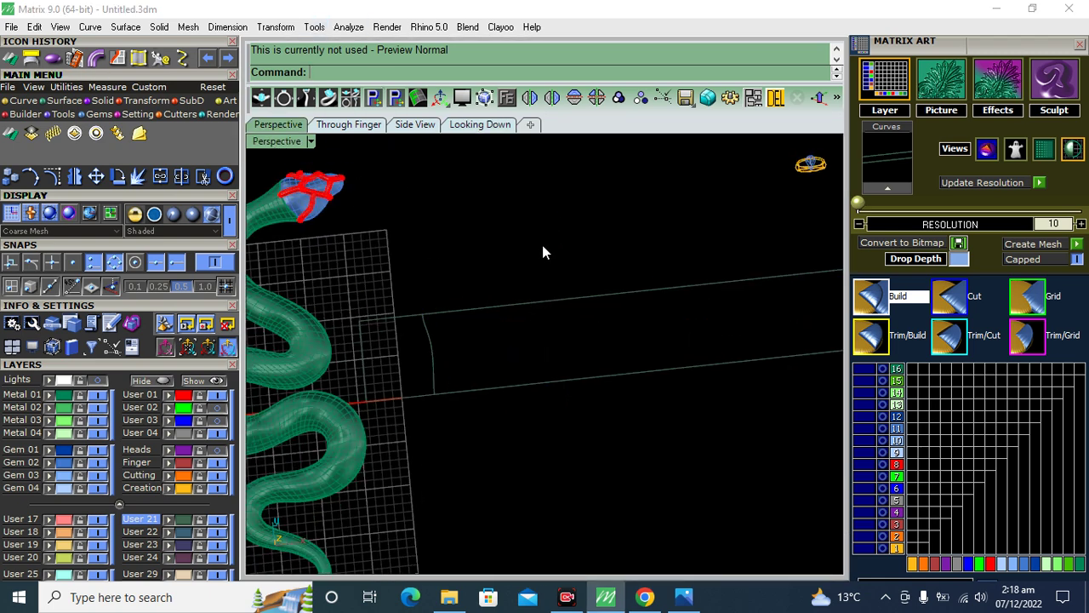
scroll(528, 289, down, 3)
mouse_move(510, 323)
right_down()
mouse_move(547, 331)
mouse_move(532, 385)
mouse_move(498, 354)
mouse_move(536, 389)
mouse_move(589, 336)
right_up()
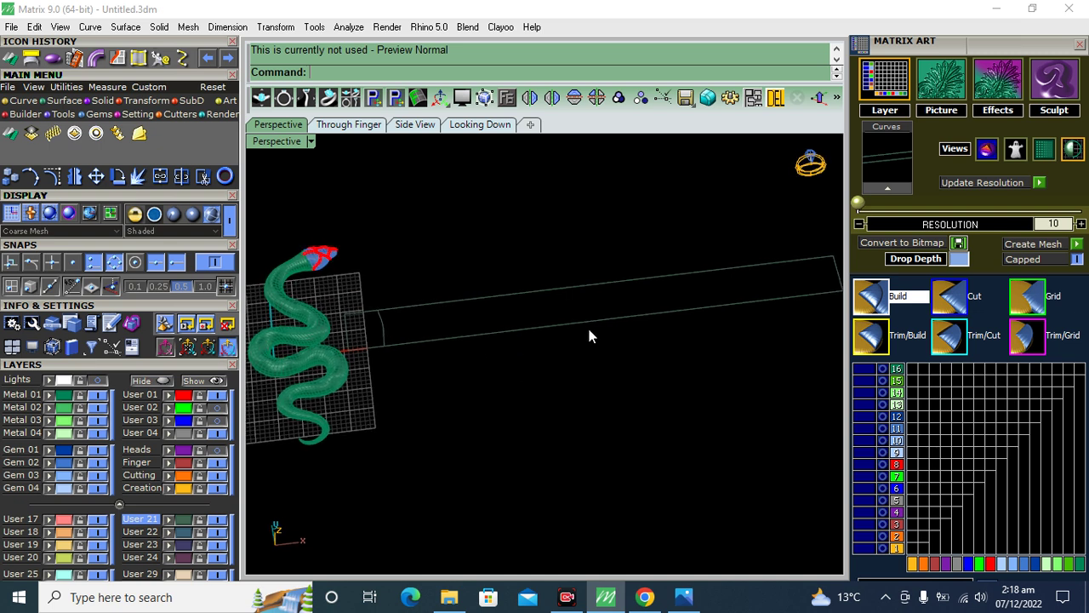
Step: Build a golden Matrix Art relief along the rectangle rail
click(385, 329)
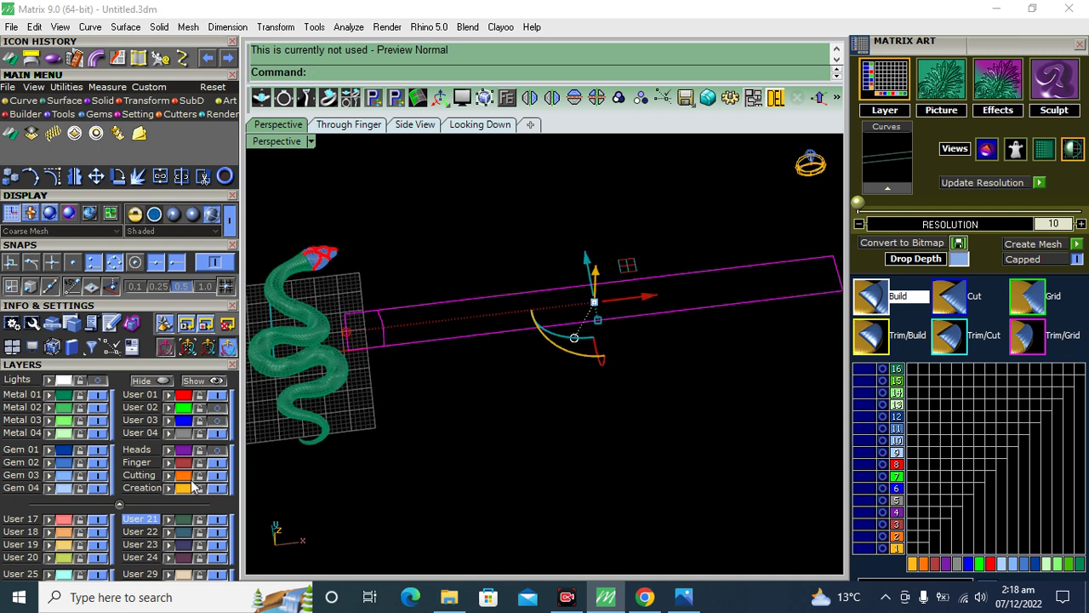
click(372, 368)
click(380, 324)
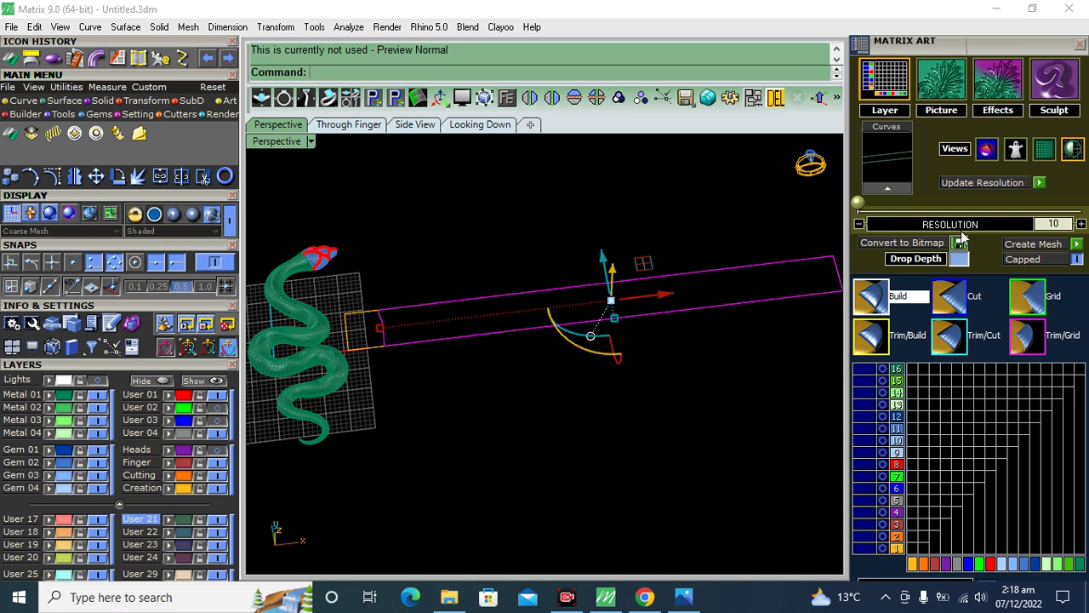
click(893, 193)
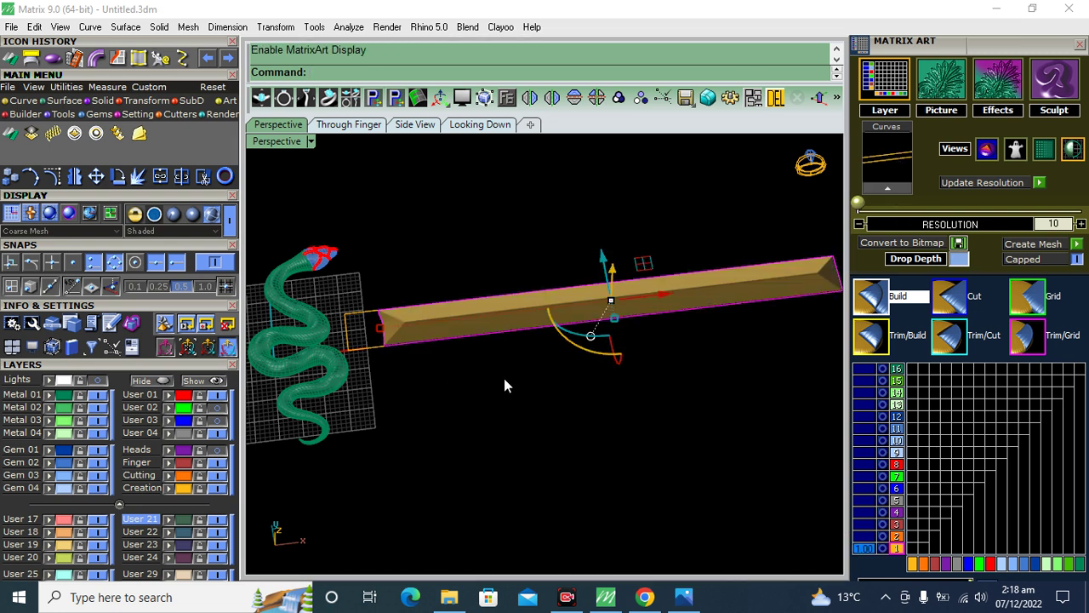
shift+right_drag(491, 331, 404, 299)
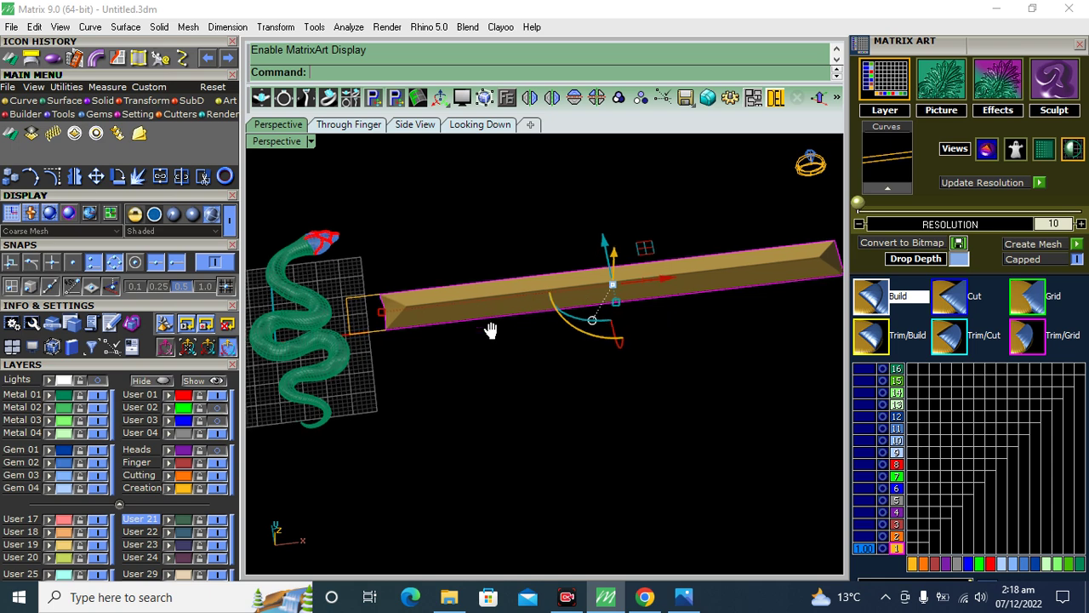
right_drag(381, 340, 598, 312)
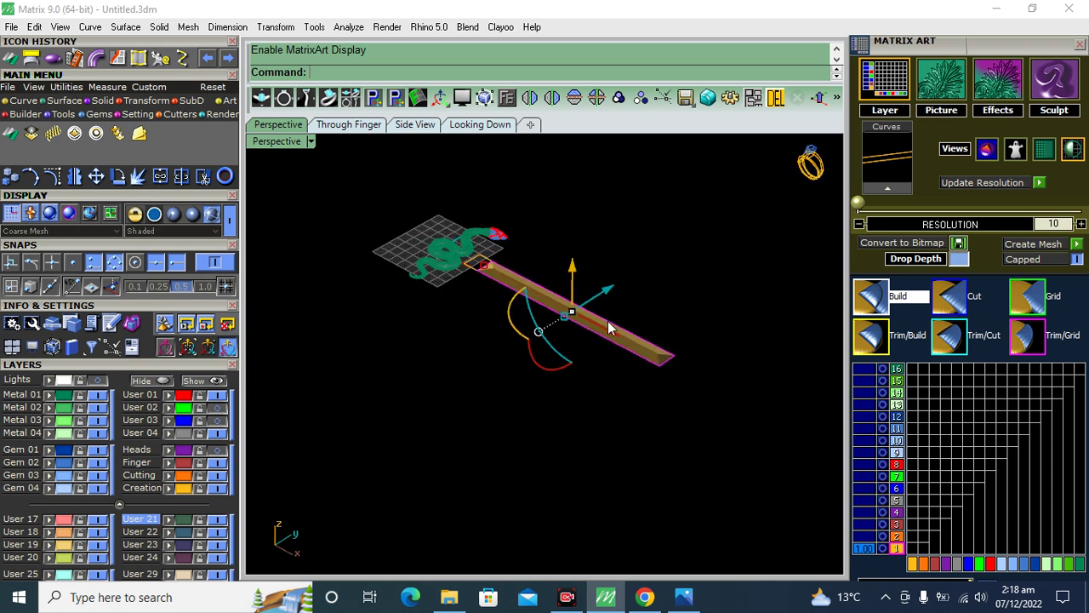
Step: Drag the Interactive Profile points down to flatten the relief into a flat strip
drag(927, 171, 928, 38)
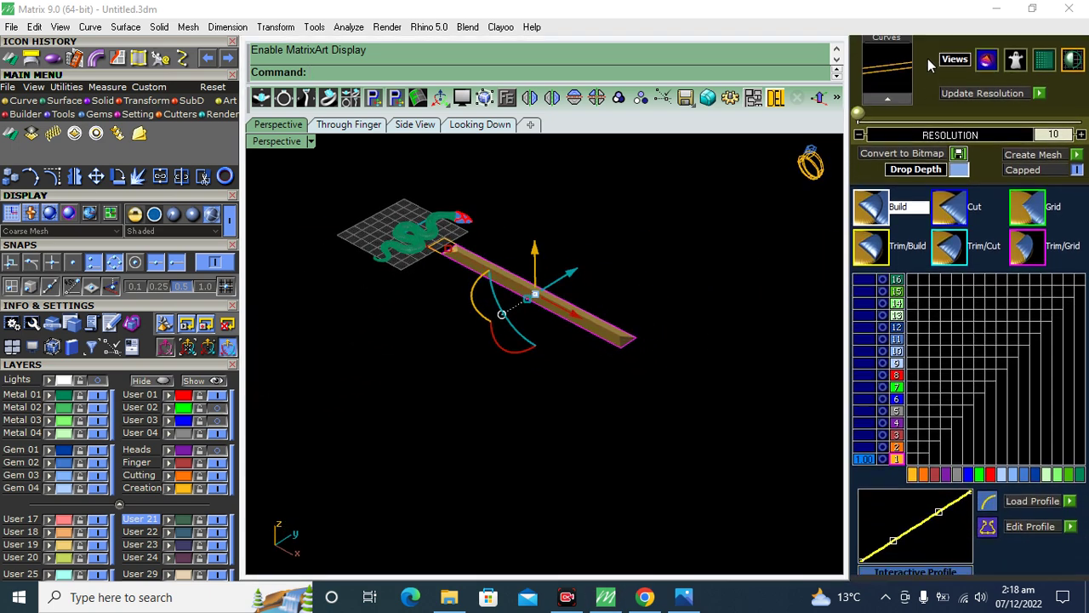
drag(893, 485, 892, 504)
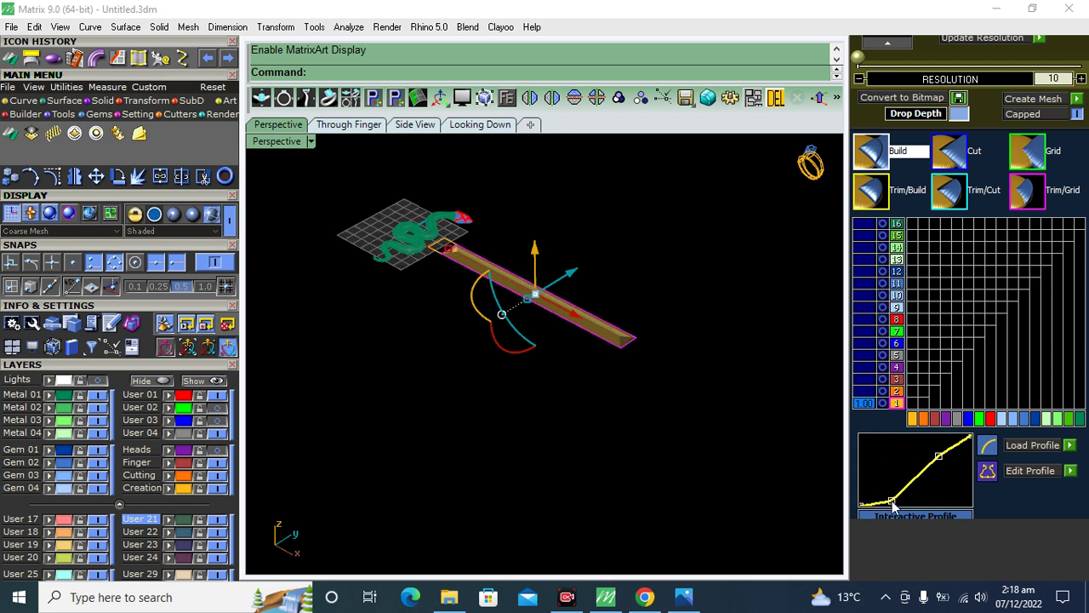
drag(937, 457, 936, 504)
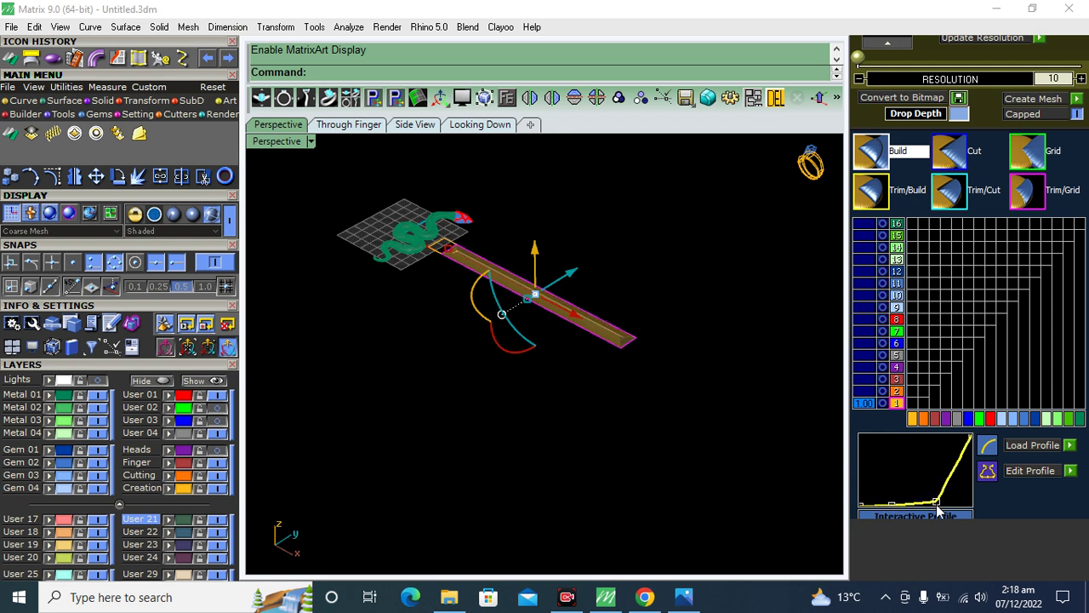
drag(971, 439, 972, 506)
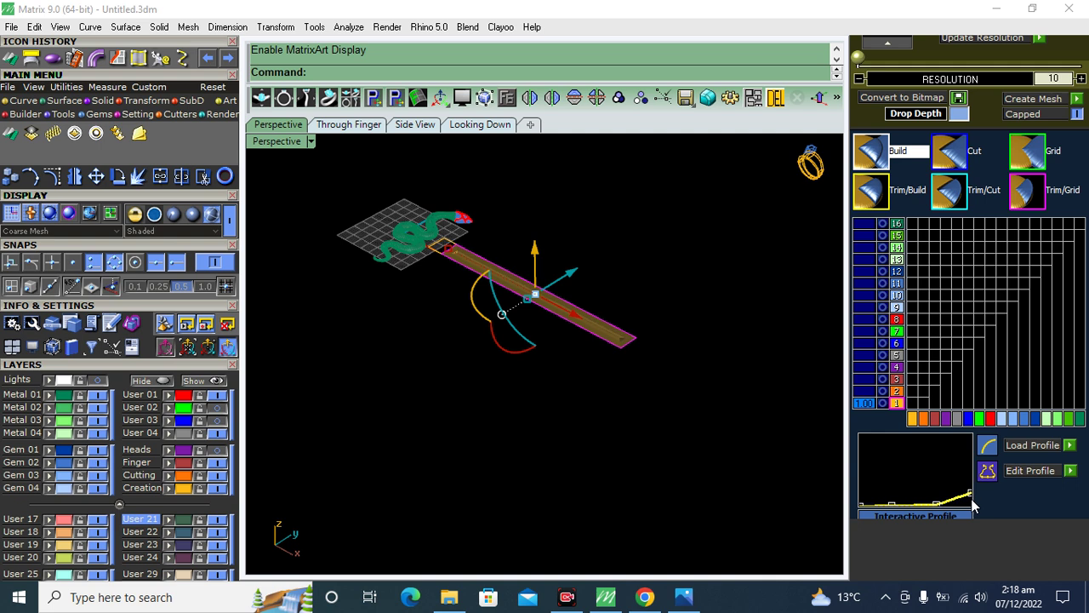
mouse_move(572, 326)
right_down()
mouse_move(482, 243)
mouse_move(593, 300)
right_up()
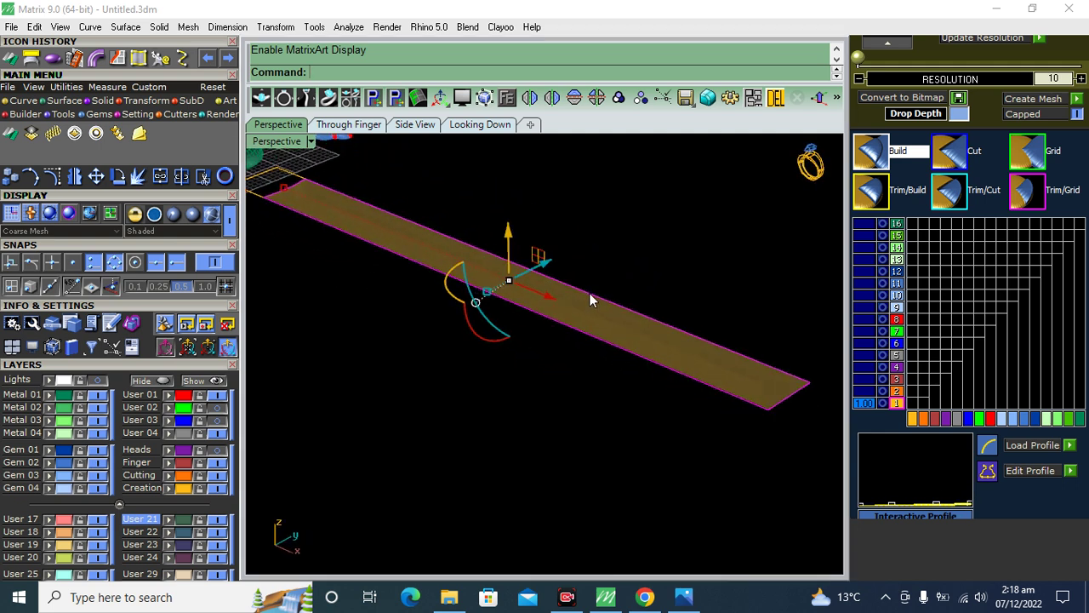
right_drag(629, 236, 638, 302)
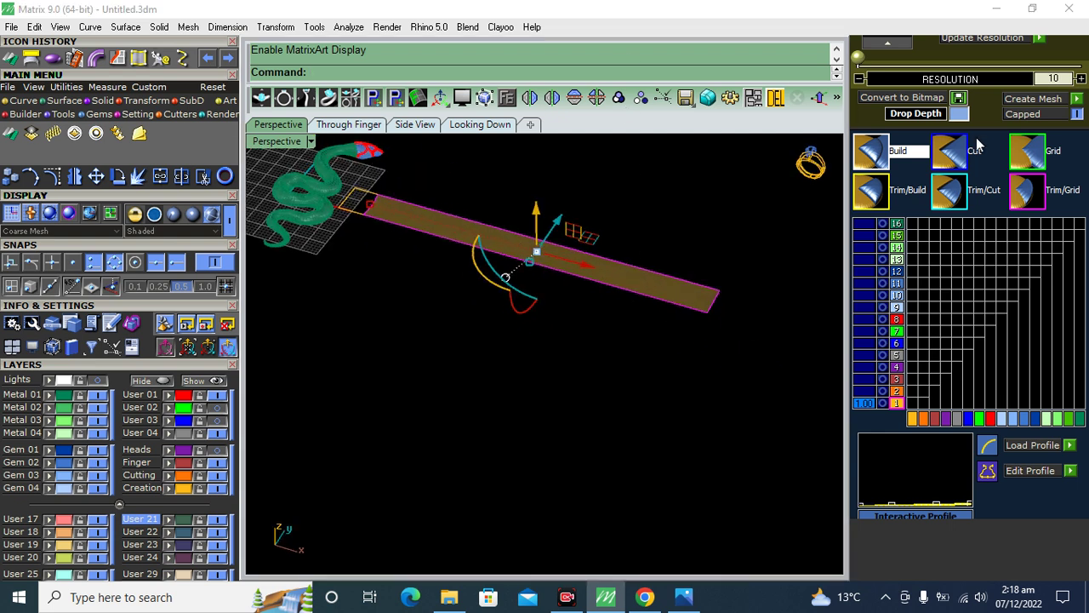
drag(983, 109, 964, 259)
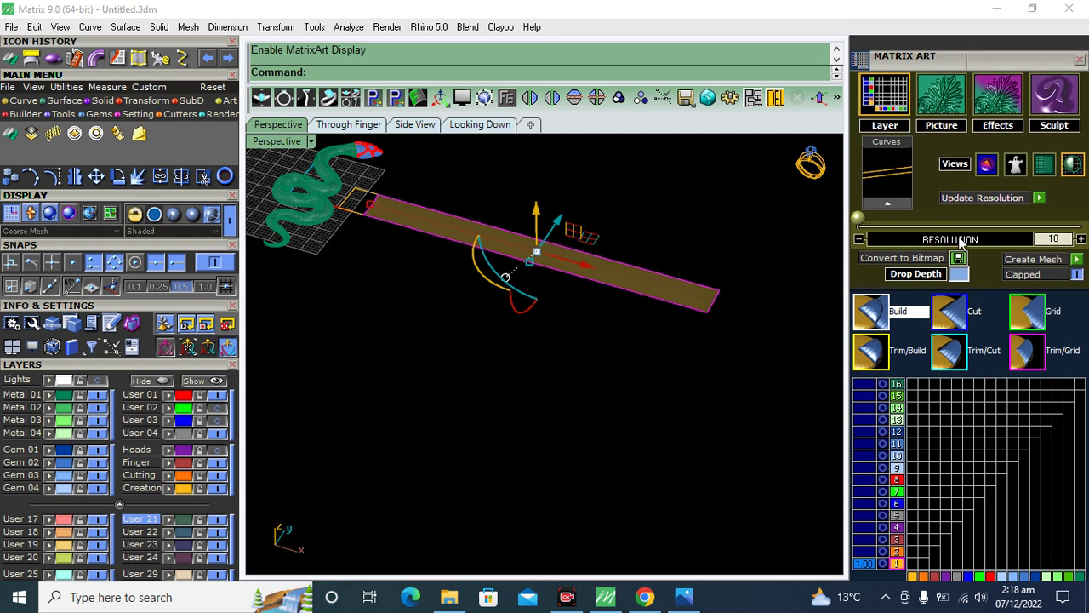
click(941, 104)
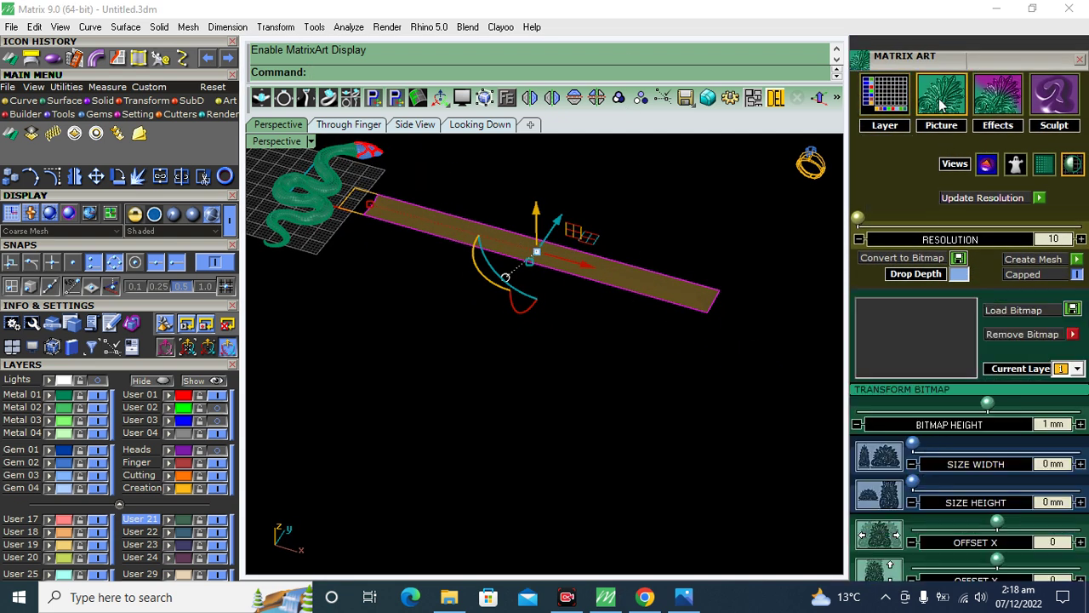
Step: Browse to Desktop in Load Bitmap, close it without loading an image, and minimize Matrix
click(914, 333)
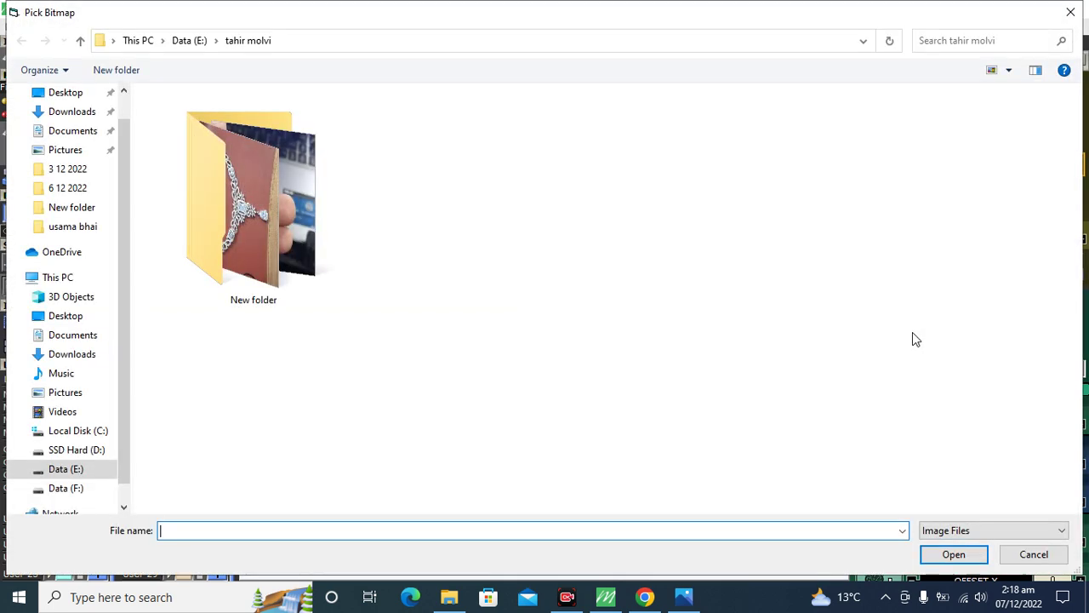
click(66, 92)
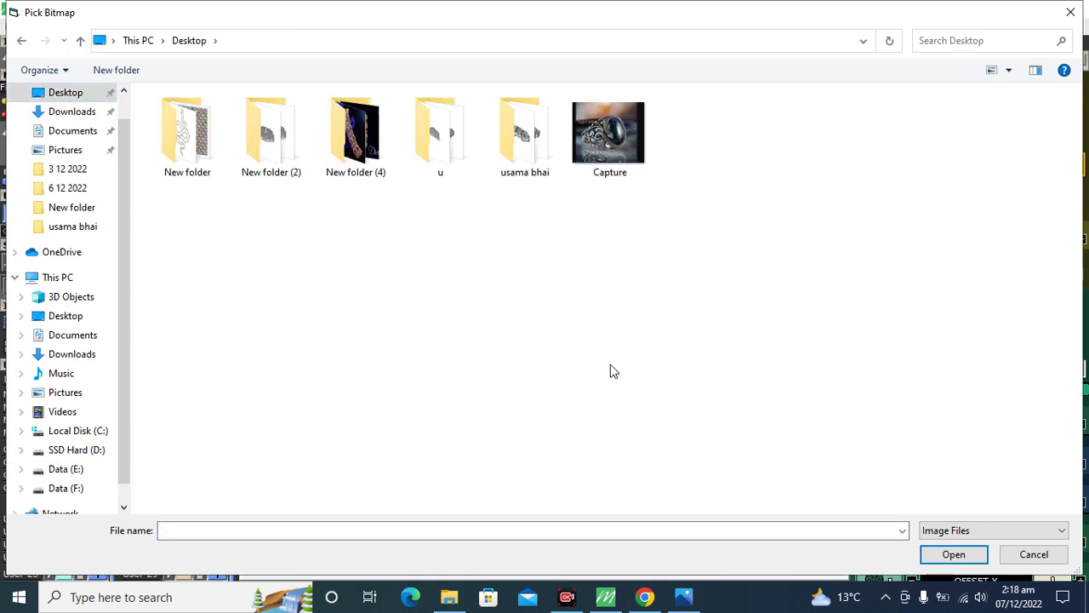
click(1071, 15)
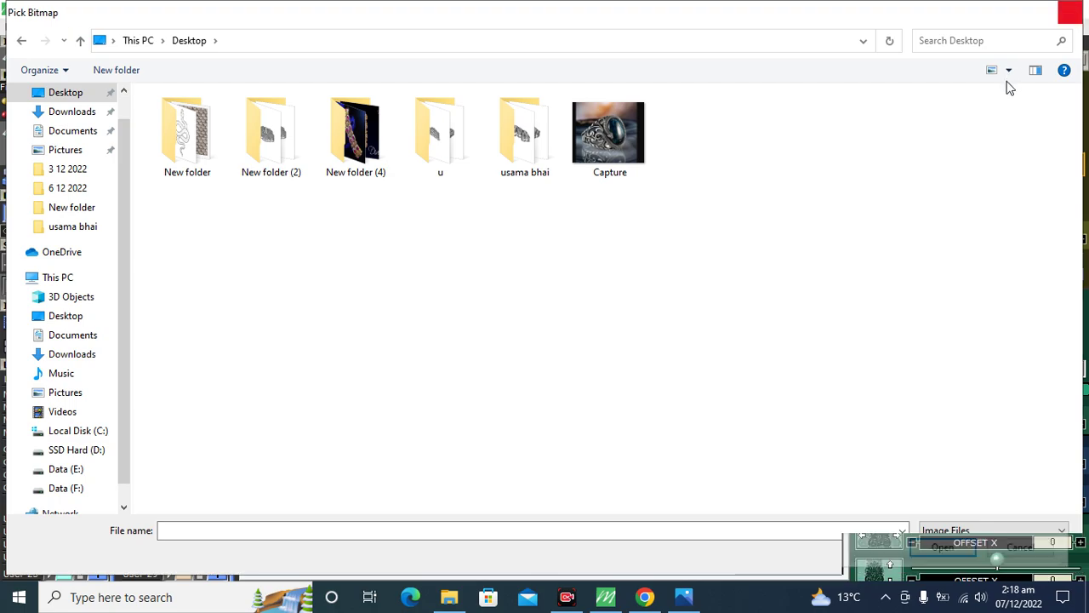
click(997, 7)
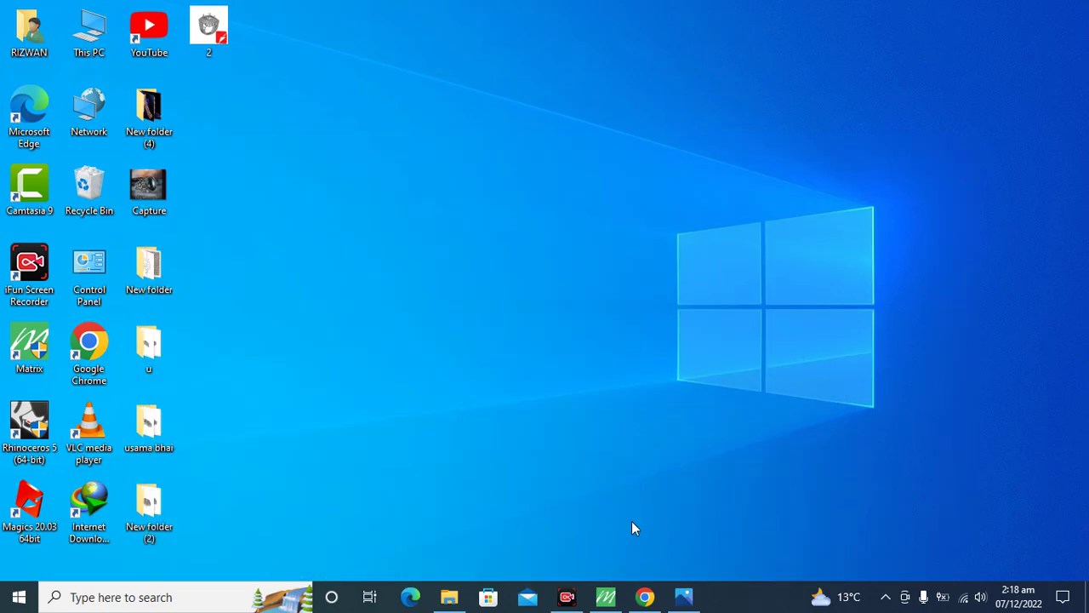
Step: Run a Google Images search for 'snake texture' in Chrome
click(645, 597)
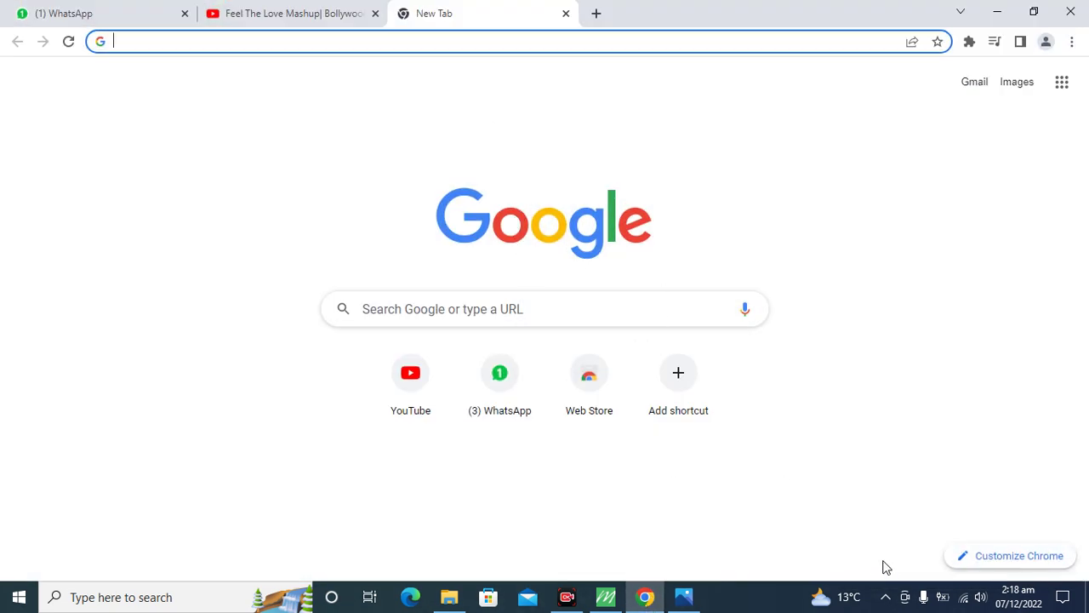
click(447, 310)
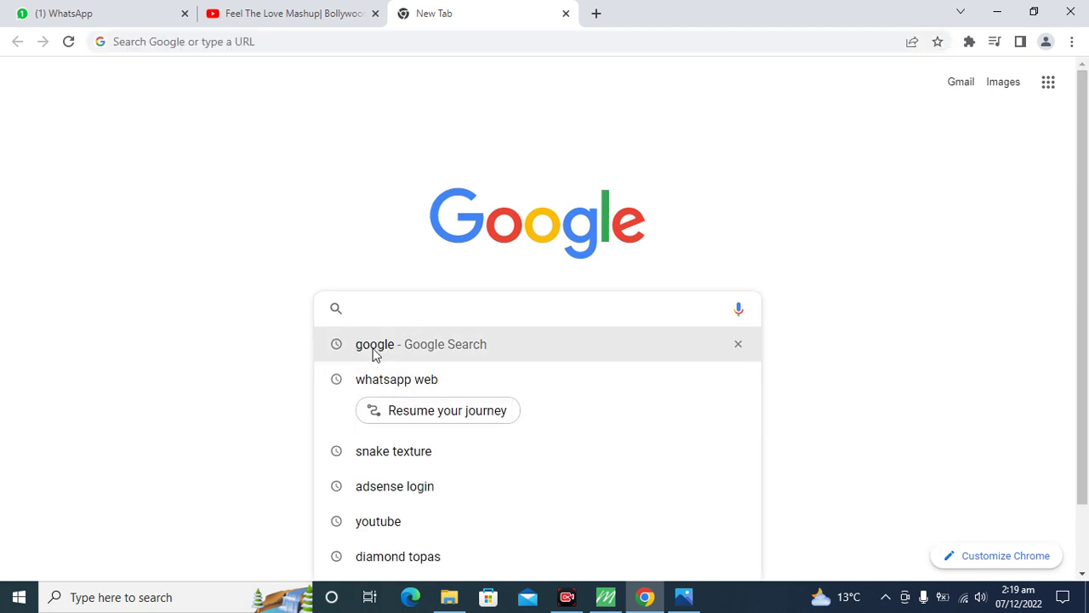
click(374, 345)
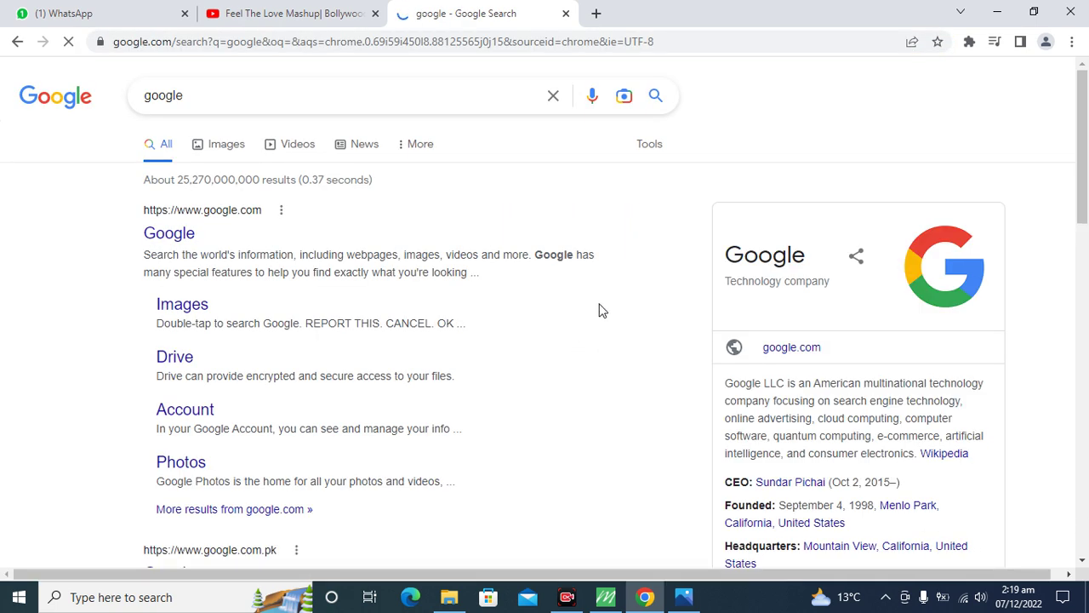
click(228, 151)
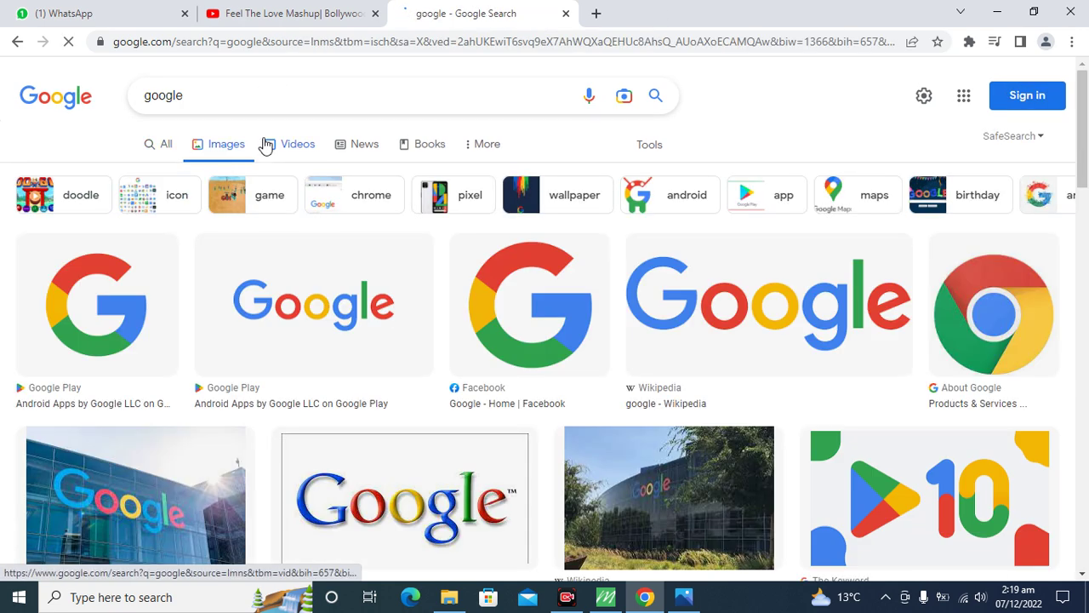
drag(186, 100, 121, 101)
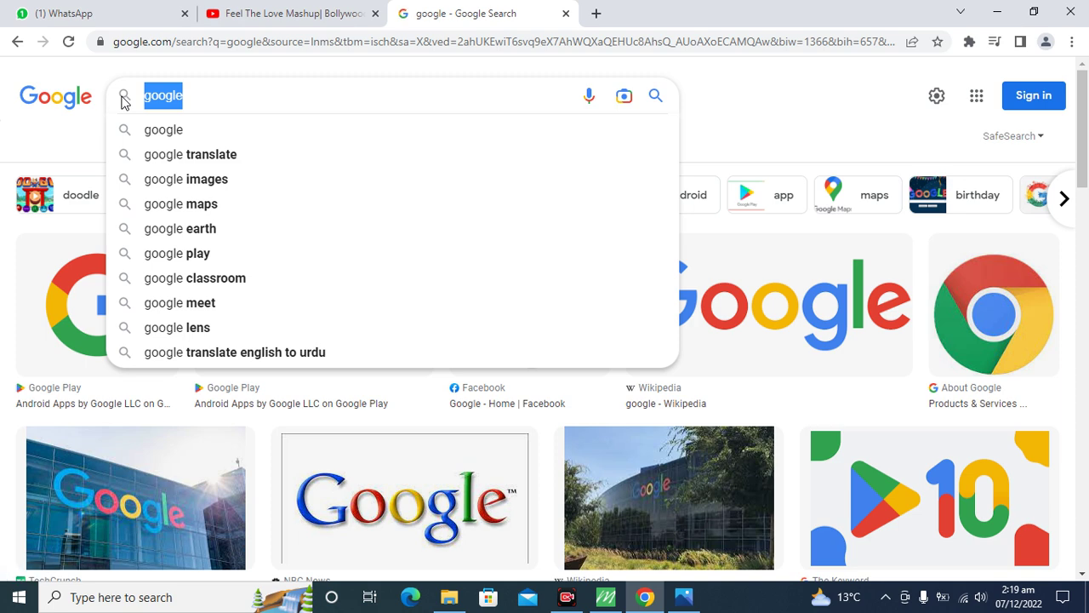
text(snake )
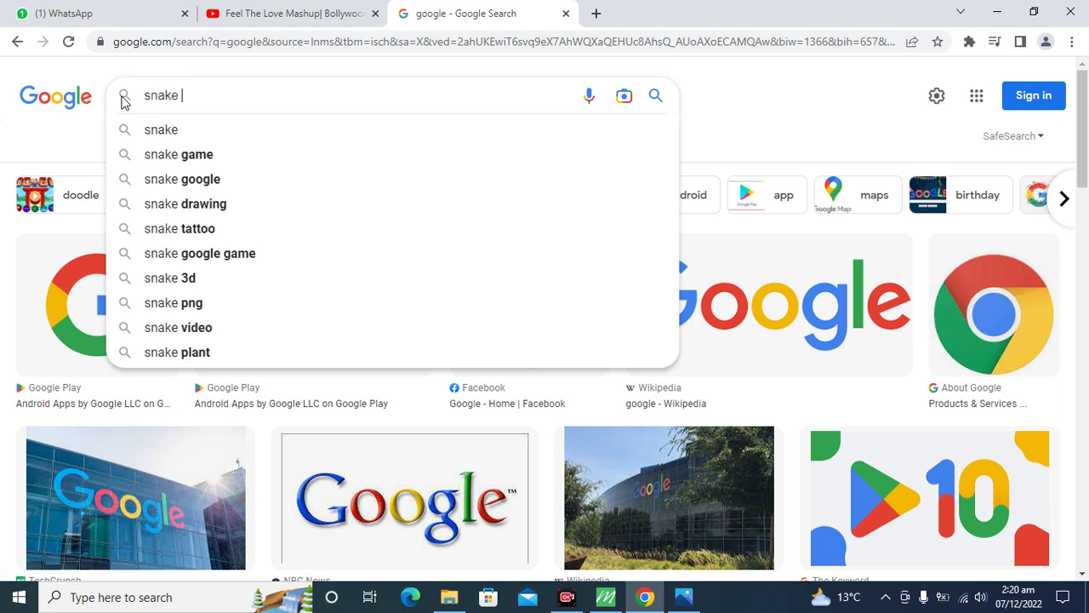
text(tex)
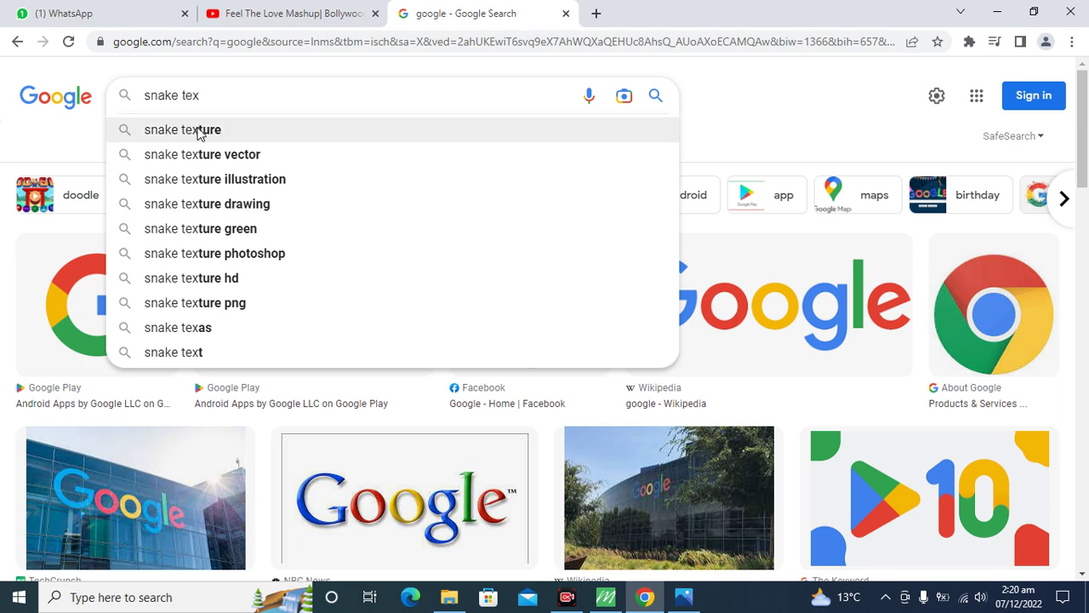
click(199, 130)
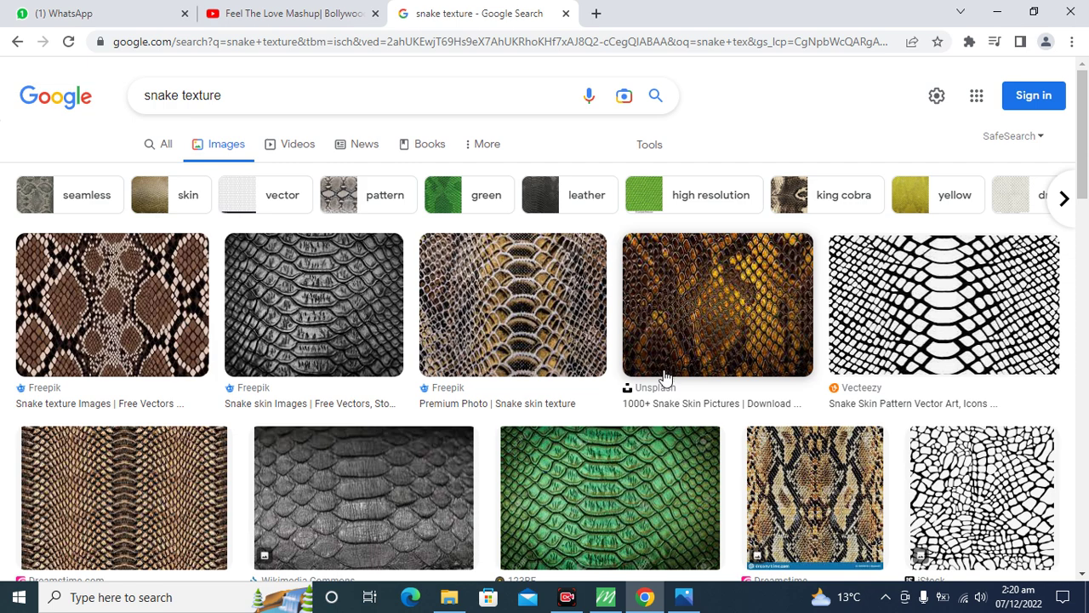
Step: Scroll the results and preview the Second Life black snake skin texture
scroll(665, 375, down, 3)
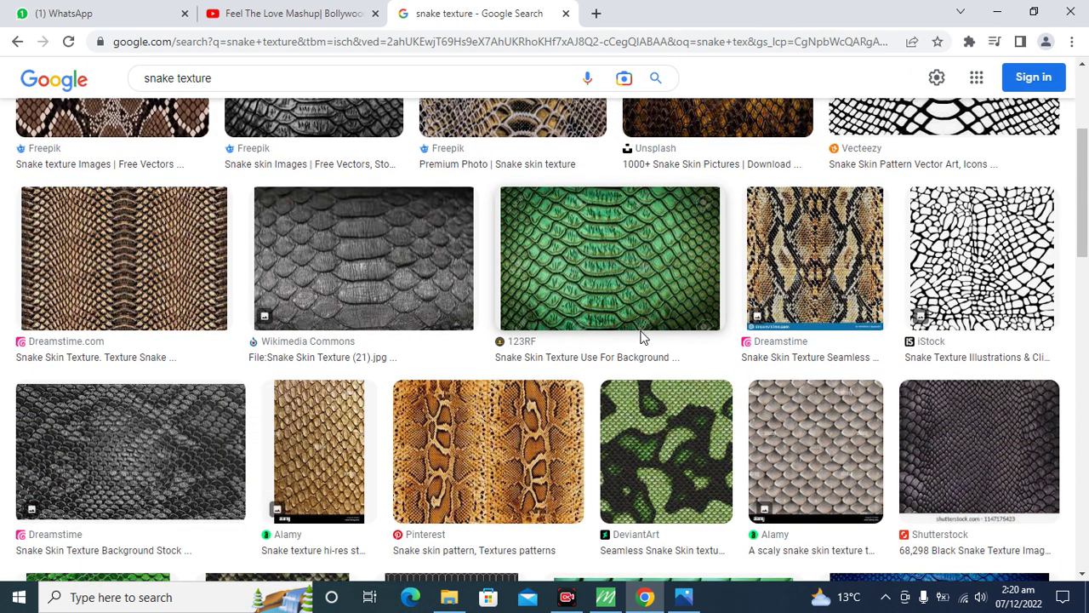
scroll(643, 344, down, 2)
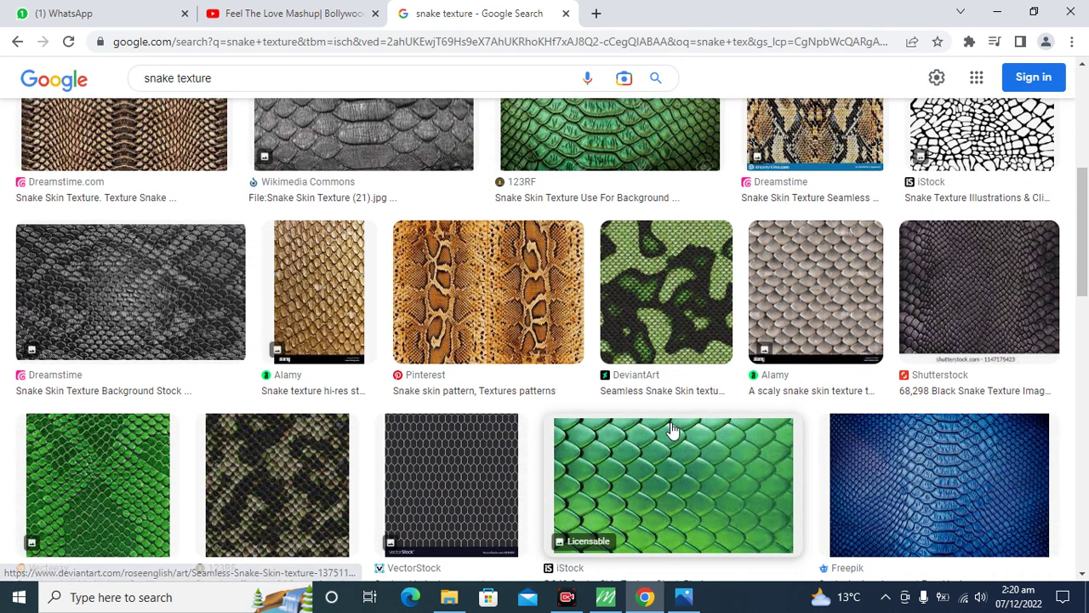
scroll(675, 331, down, 2)
scroll(591, 377, down, 1)
scroll(597, 393, down, 2)
scroll(586, 394, down, 3)
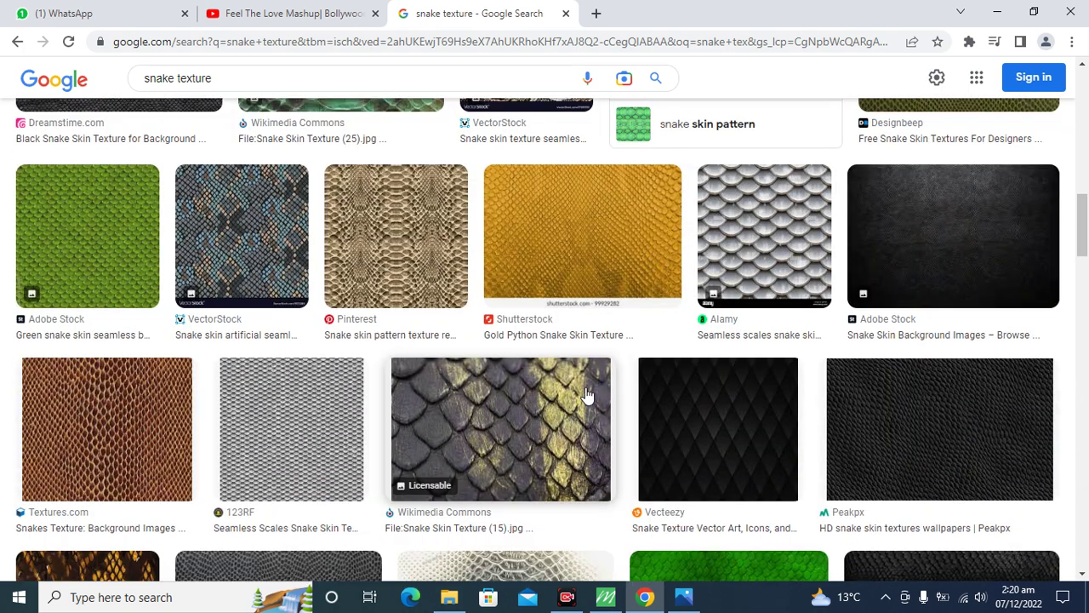
scroll(585, 394, down, 1)
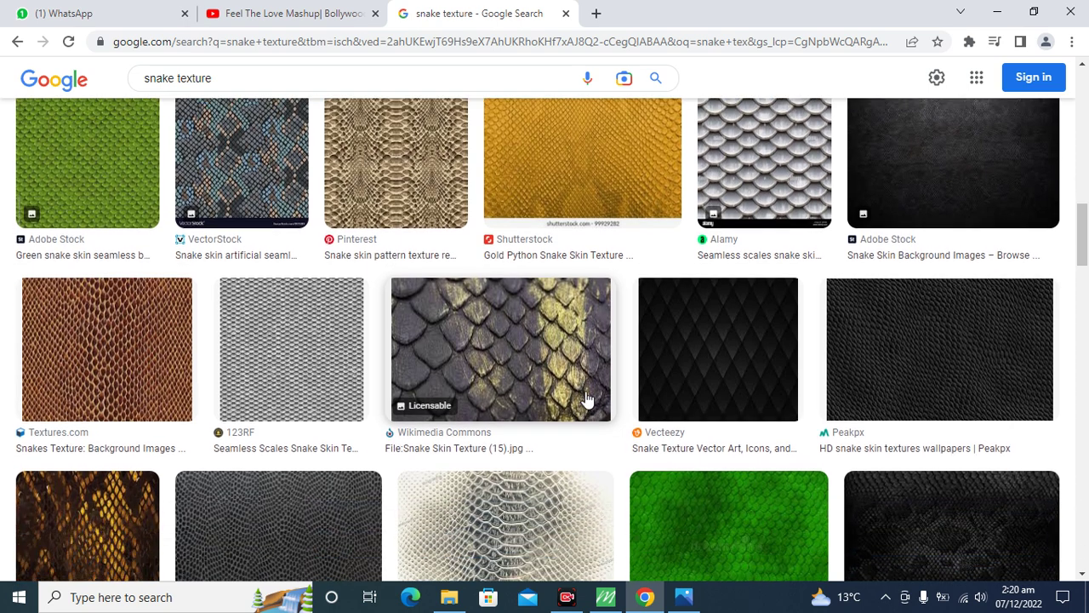
click(528, 353)
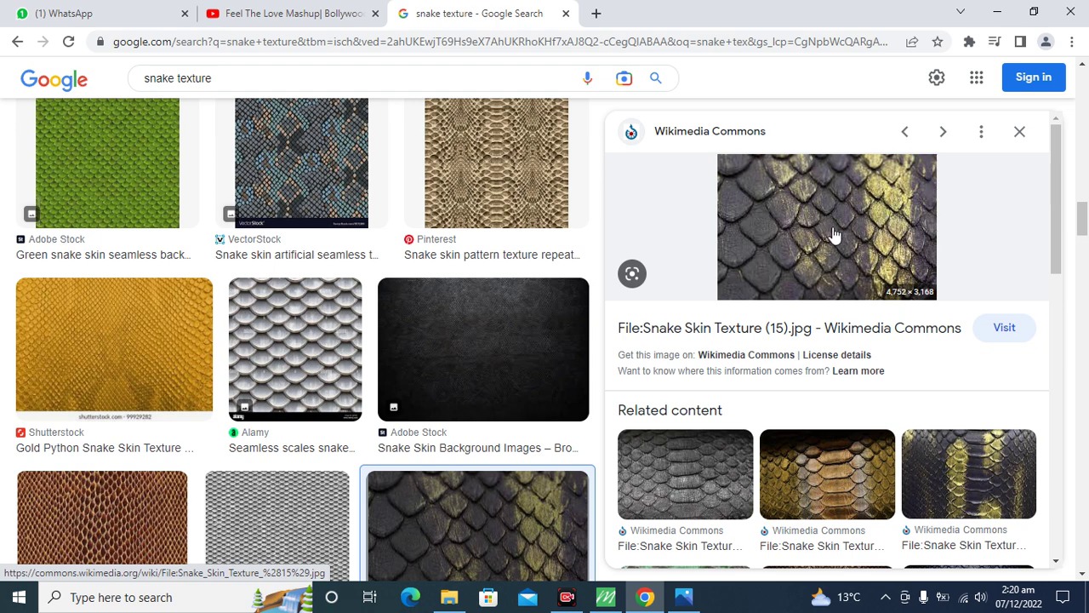
scroll(828, 315, down, 4)
scroll(832, 325, down, 1)
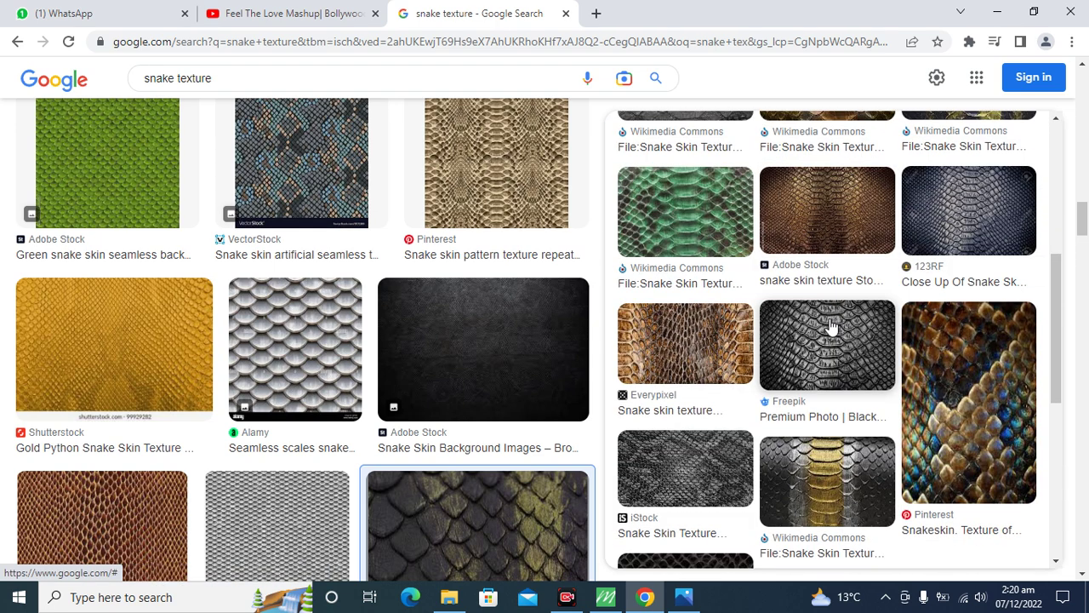
scroll(832, 326, down, 2)
scroll(830, 324, down, 1)
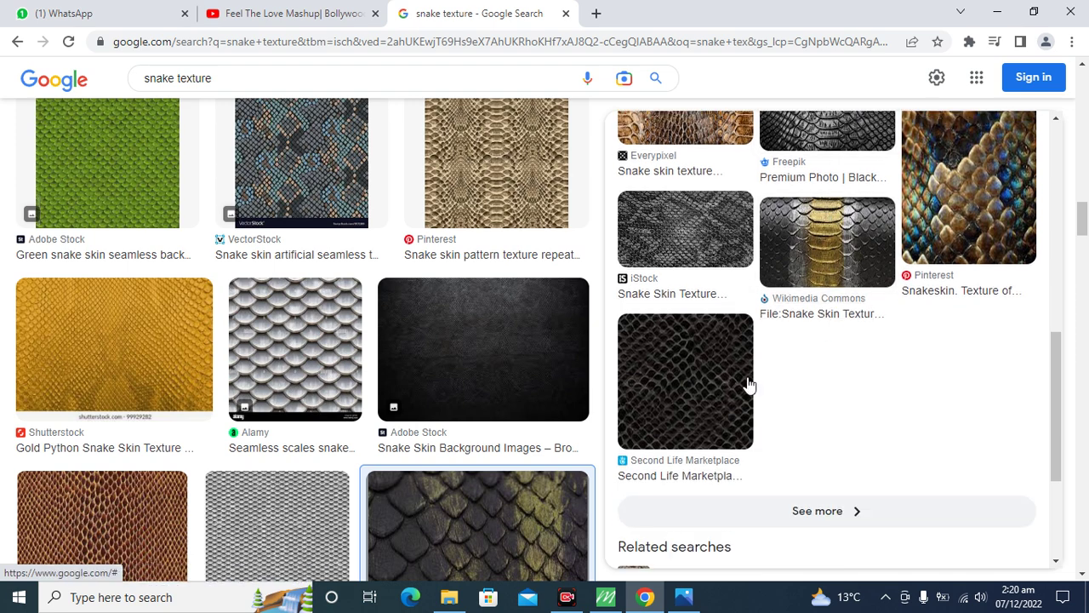
click(693, 392)
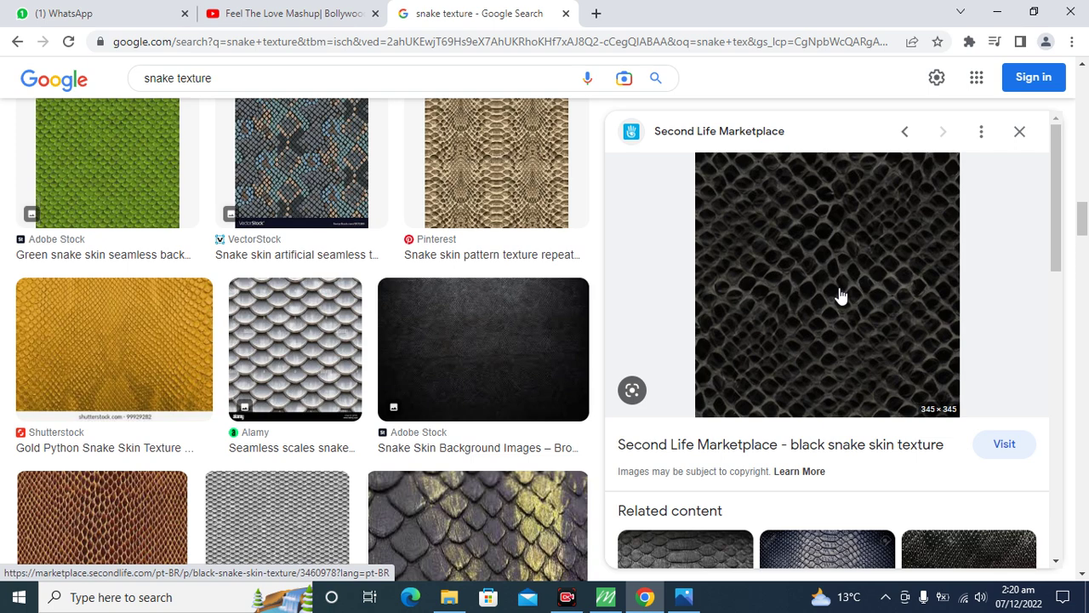
Step: Save the black snake skin image to the Desktop as black snake.png
right_click(805, 222)
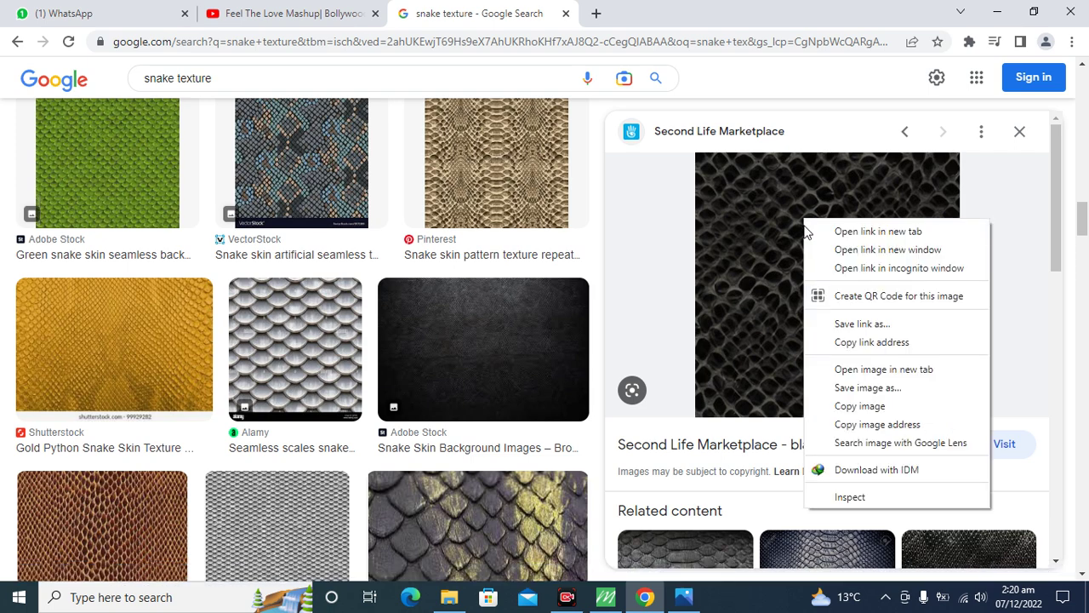
click(862, 402)
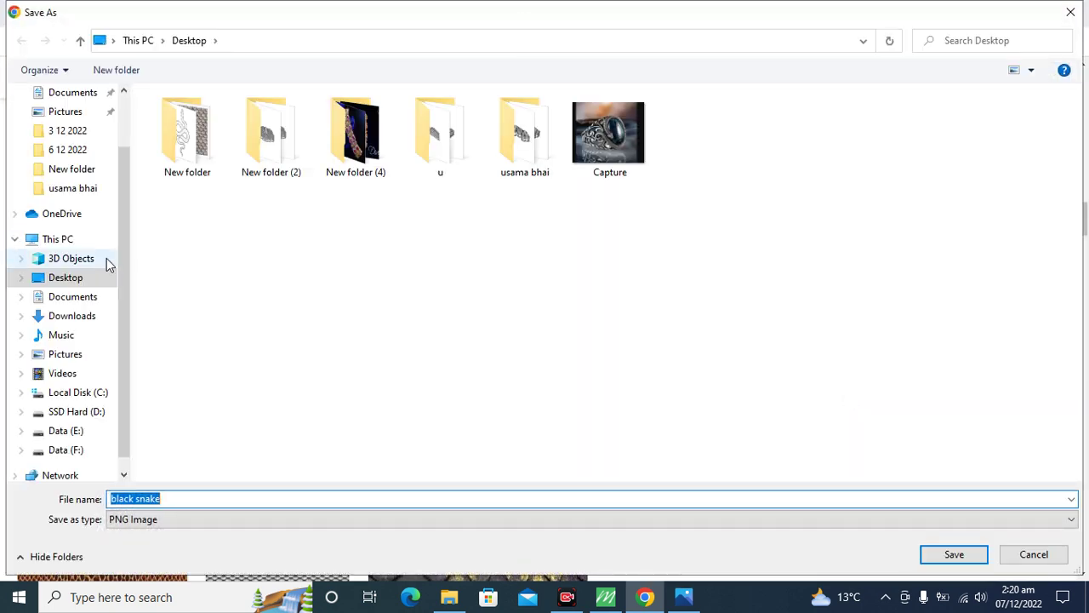
click(62, 278)
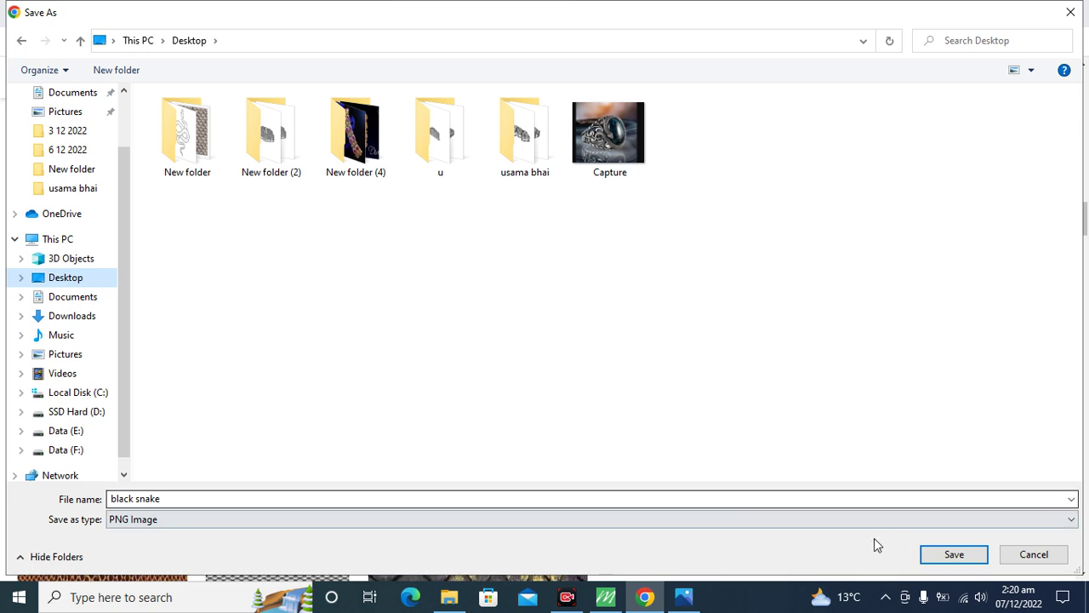
click(169, 500)
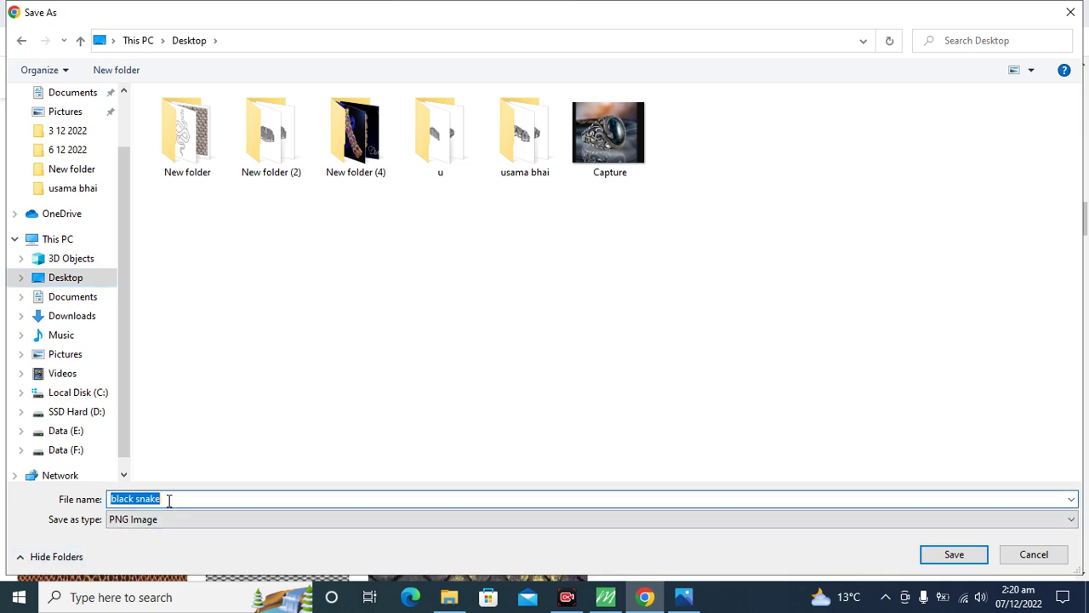
key(Return)
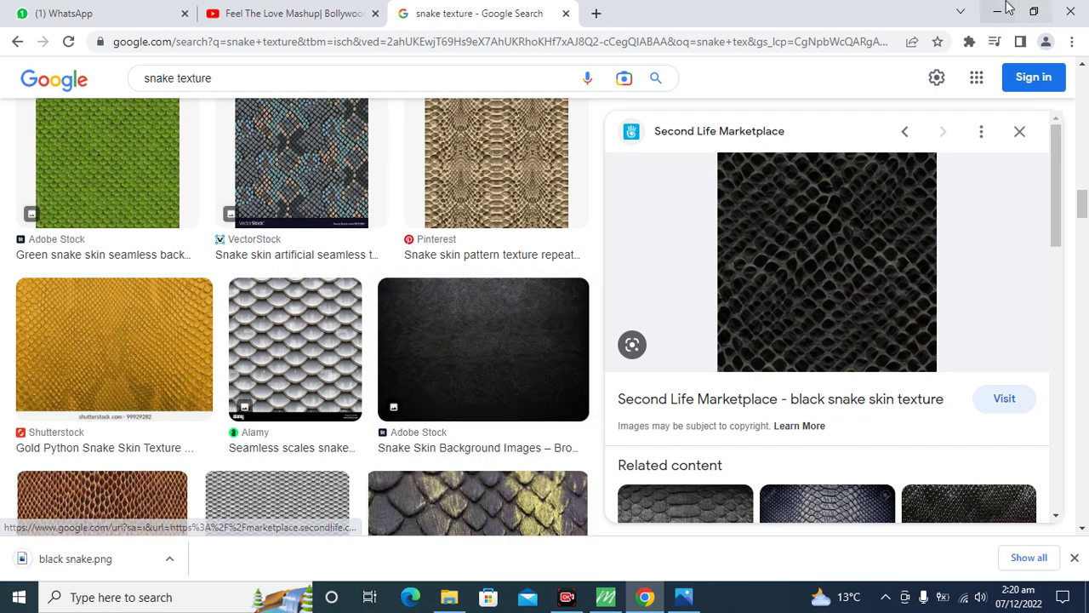
click(999, 7)
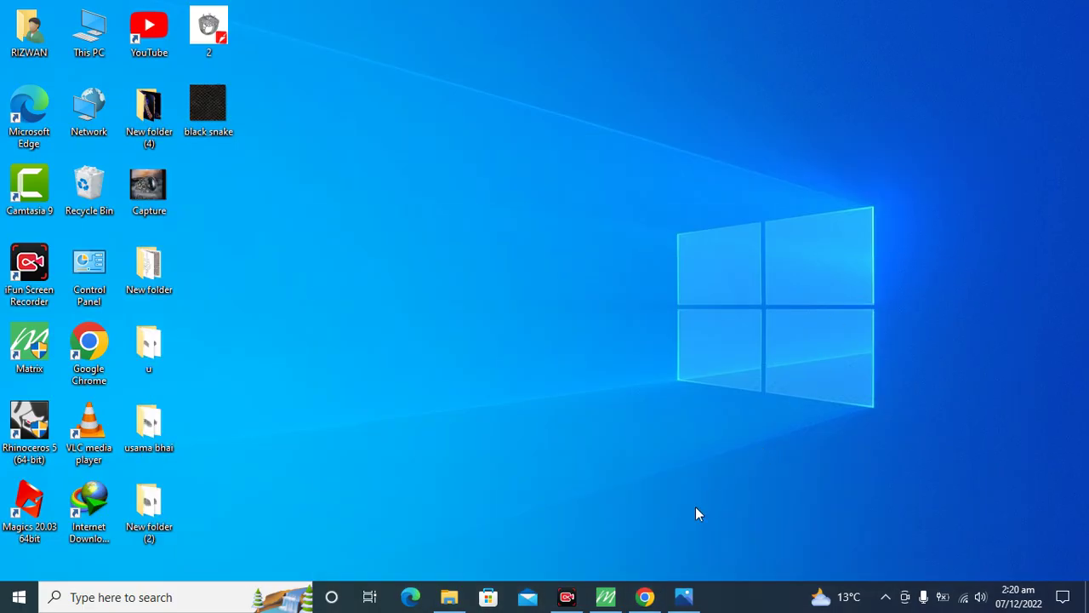
Step: Load 'black snake' from the Desktop as the band's Matrix Art relief bitmap
click(606, 599)
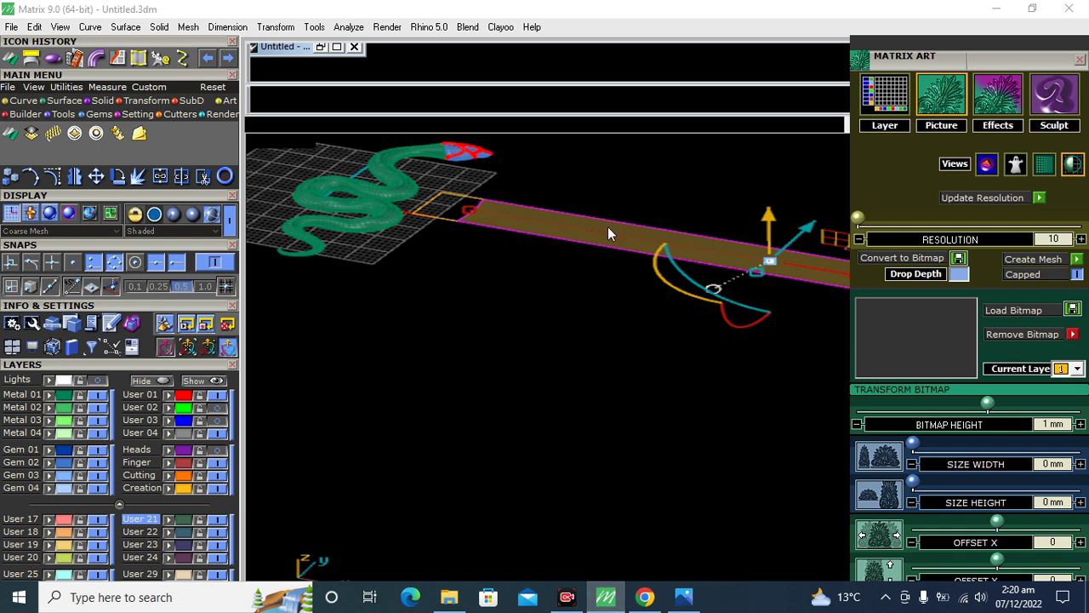
right_drag(564, 390, 641, 416)
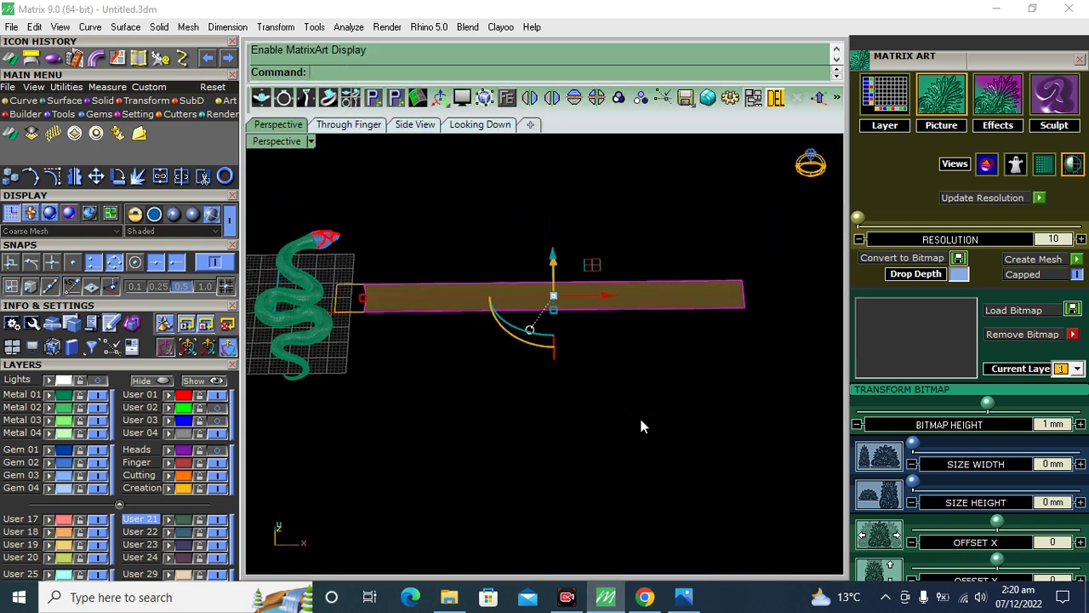
click(919, 335)
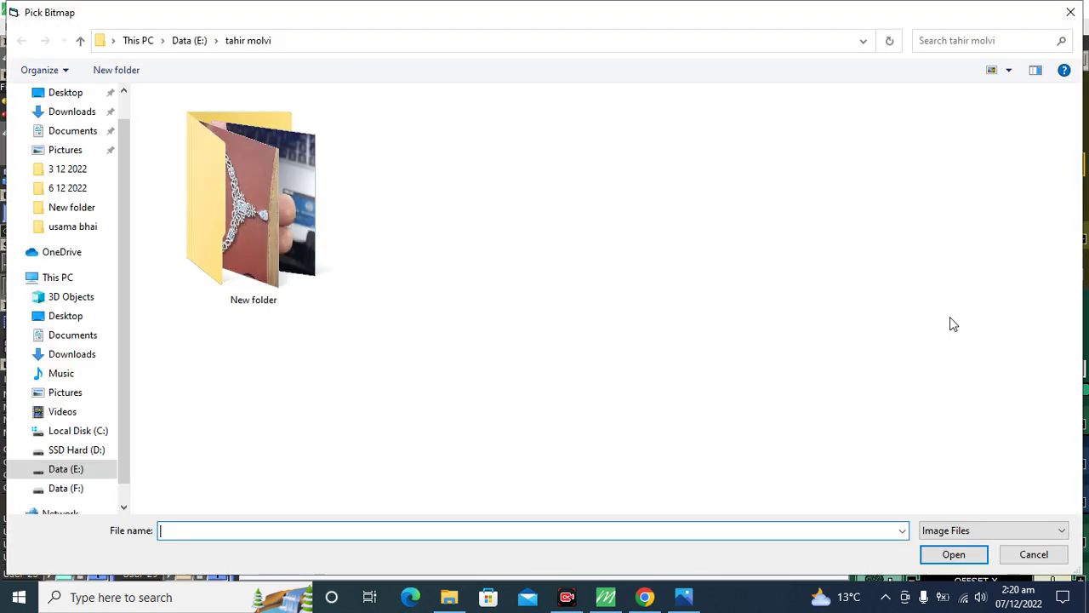
click(59, 93)
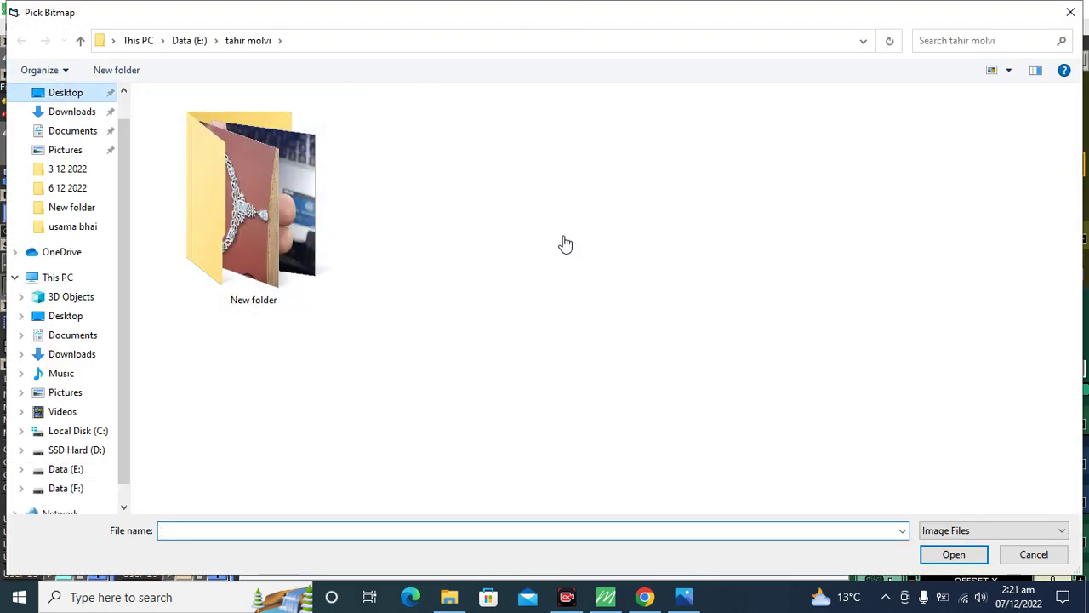
click(605, 135)
double_click(604, 130)
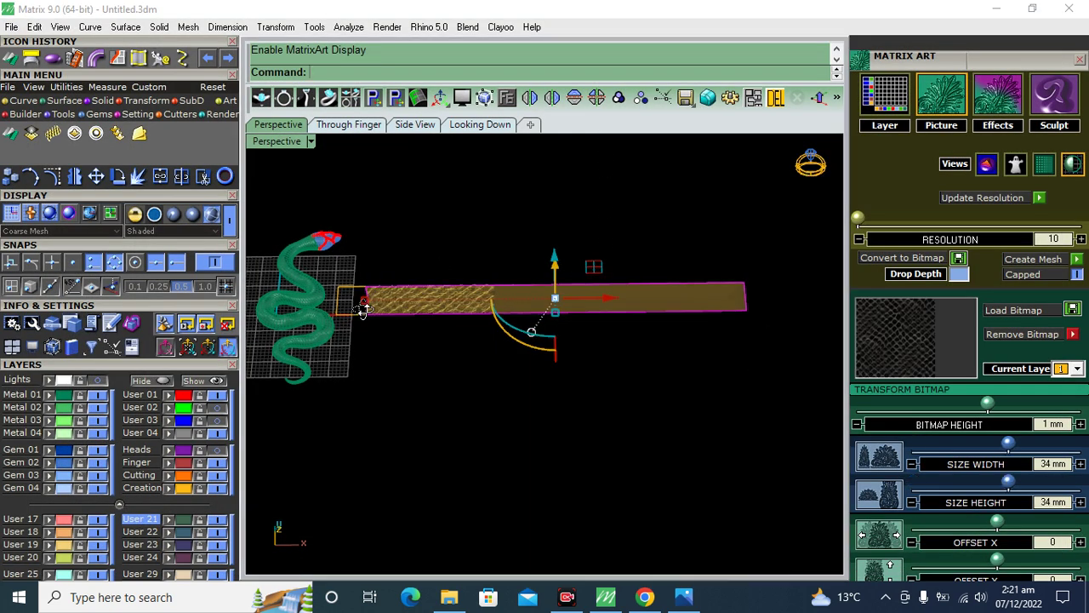
scroll(398, 285, up, 5)
Step: Set the snake-skin bitmap height to 0.5 mm on the textured band
scroll(426, 263, down, 3)
scroll(434, 293, up, 2)
right_drag(436, 300, 430, 378)
click(430, 377)
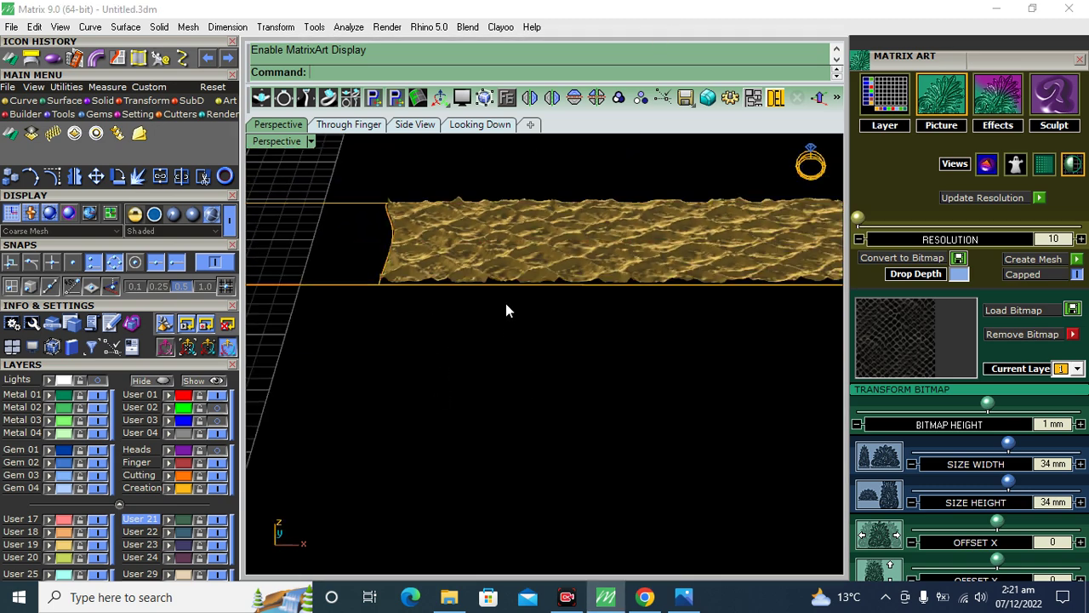
scroll(499, 313, up, 2)
scroll(540, 338, down, 4)
scroll(531, 349, down, 2)
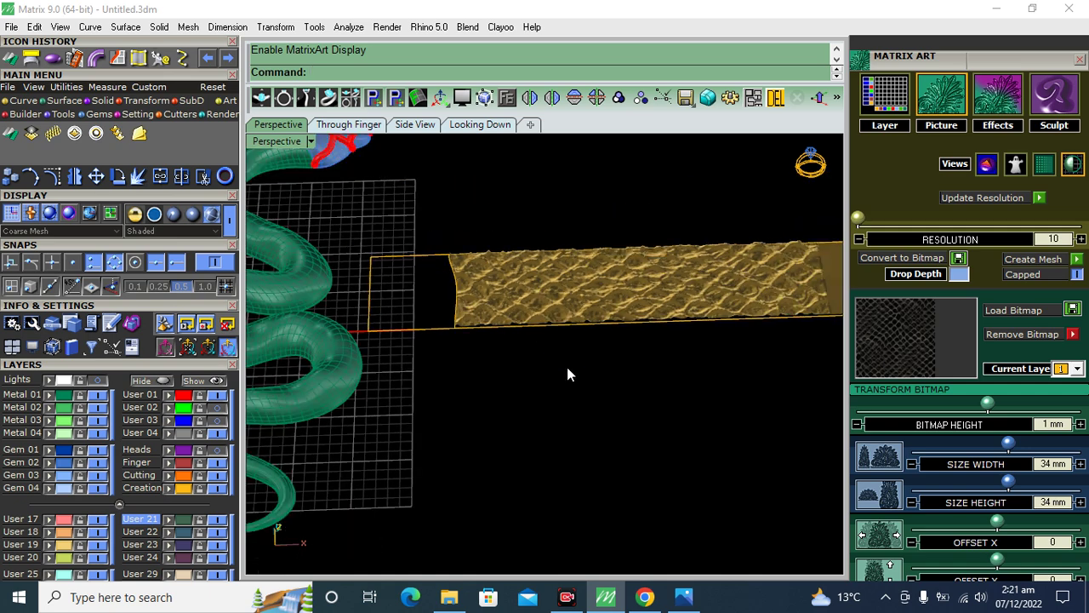
right_drag(526, 358, 618, 401)
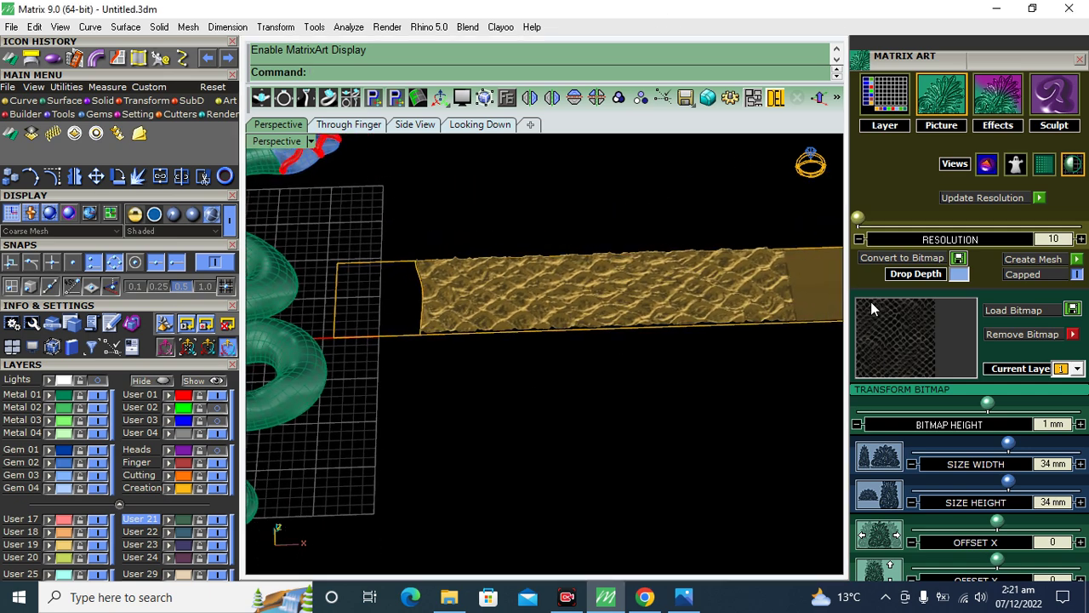
double_click(1053, 423)
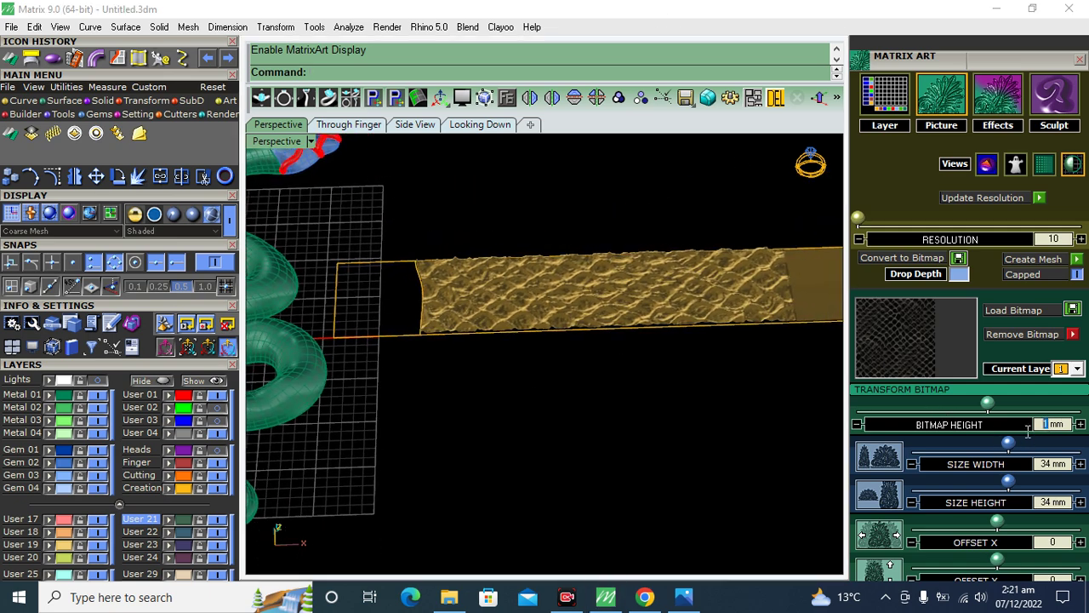
text(.5)
text(0.5)
key(Return)
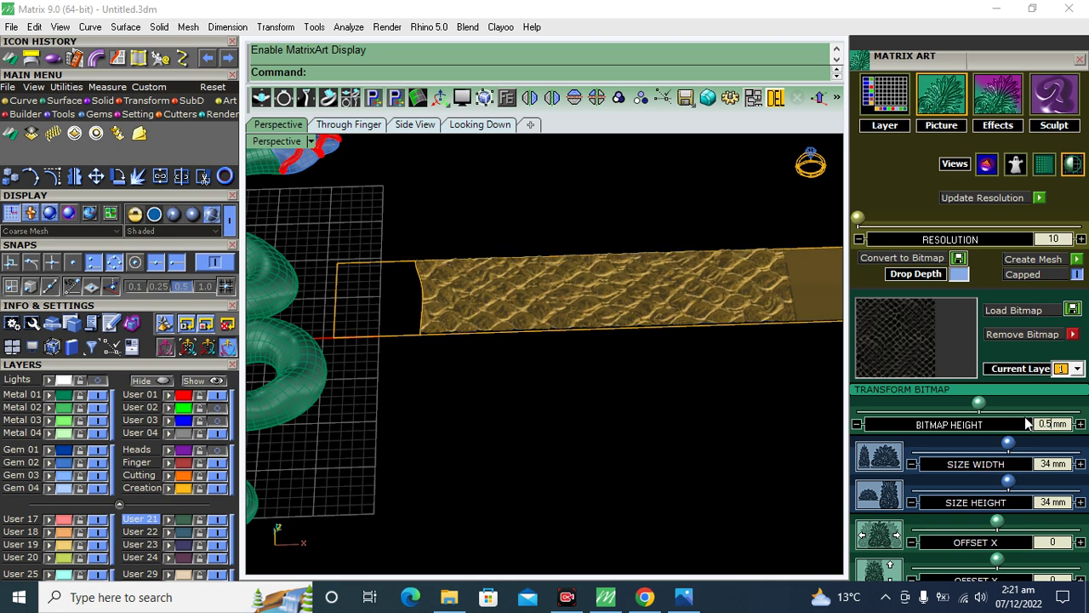
Step: Repeat the scale texture along the strip and shrink its tile size to 23.49 mm
right_drag(600, 357, 650, 288)
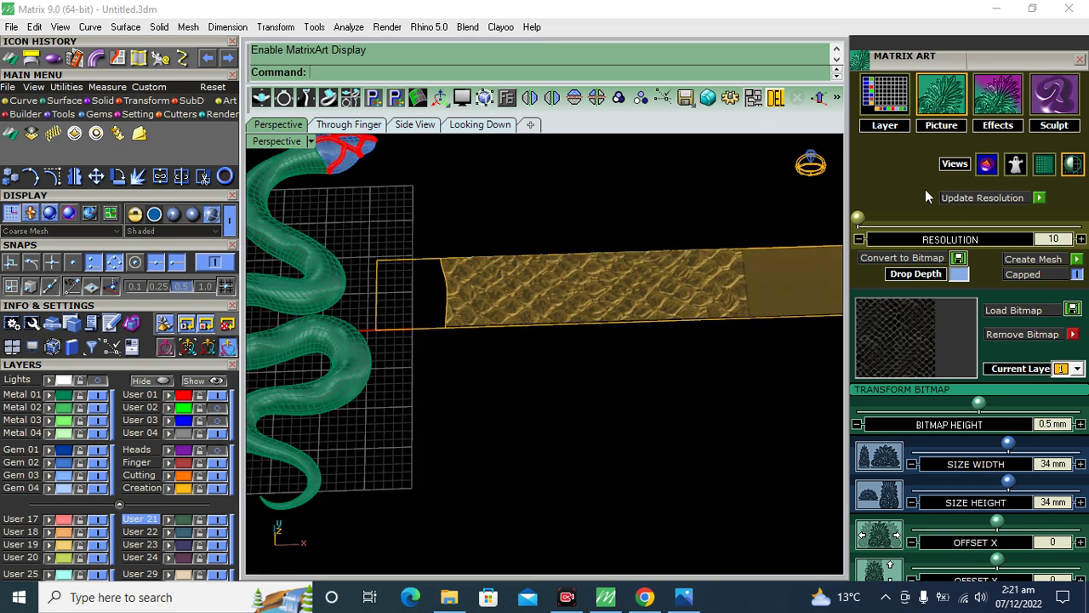
drag(926, 197, 913, 49)
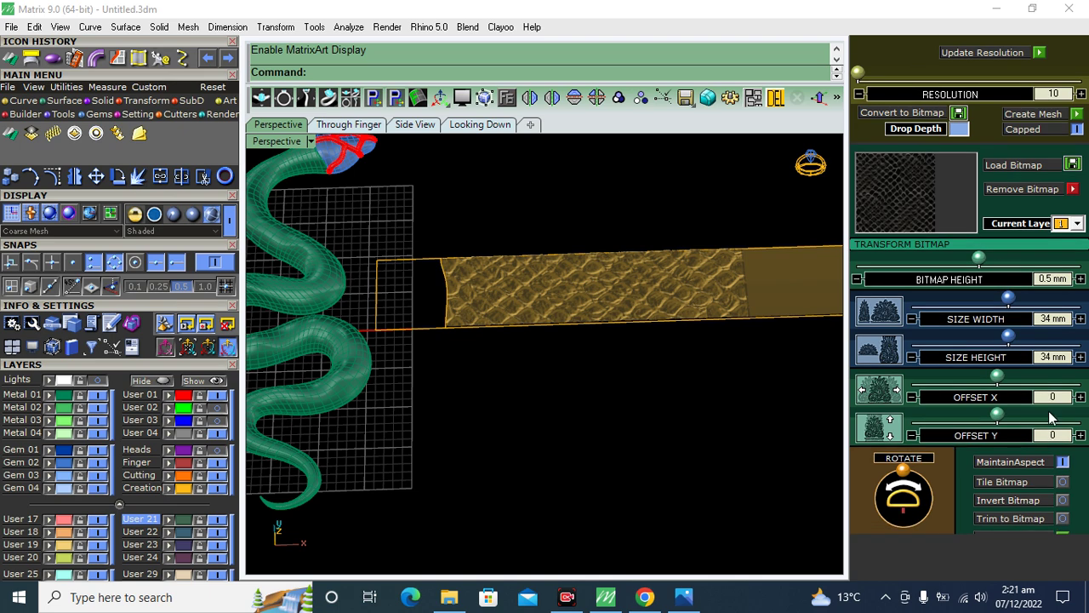
click(1063, 482)
scroll(686, 323, down, 3)
scroll(567, 371, up, 2)
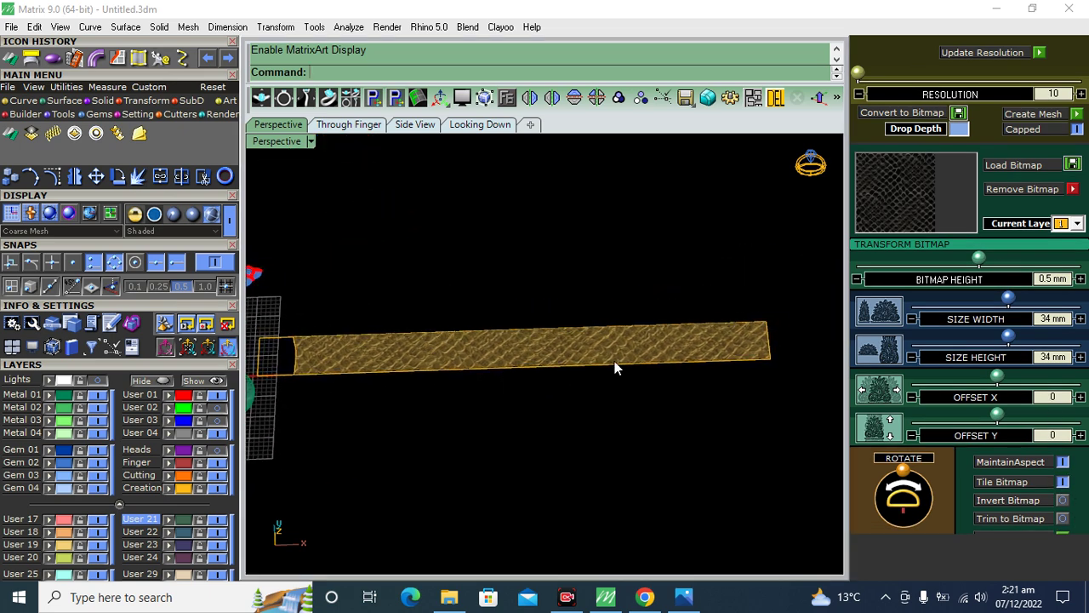
right_drag(599, 368, 623, 400)
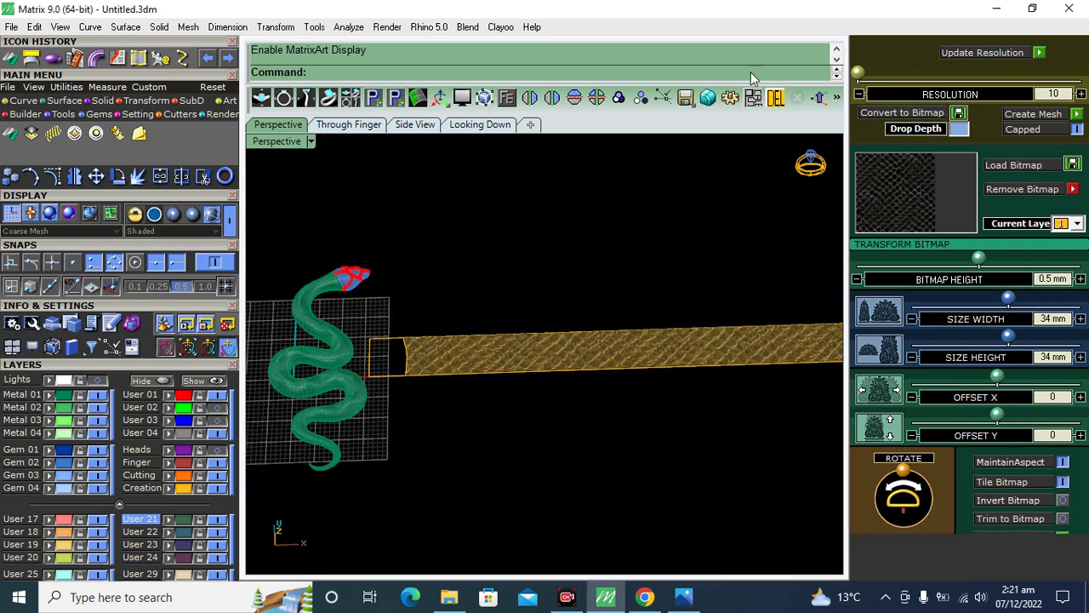
right_drag(583, 367, 527, 396)
scroll(446, 368, up, 3)
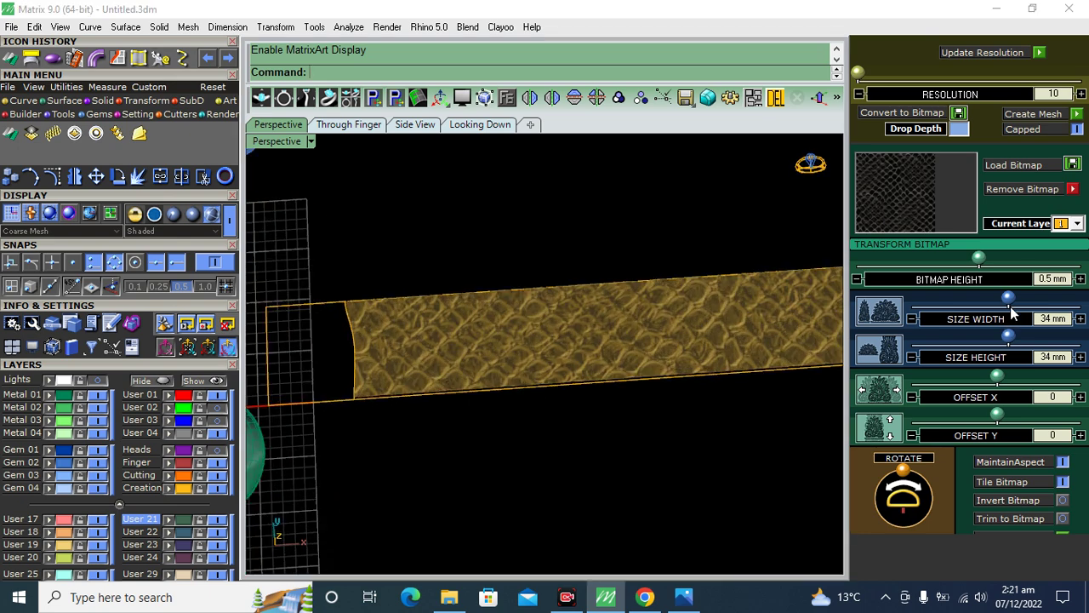
drag(1010, 300, 978, 300)
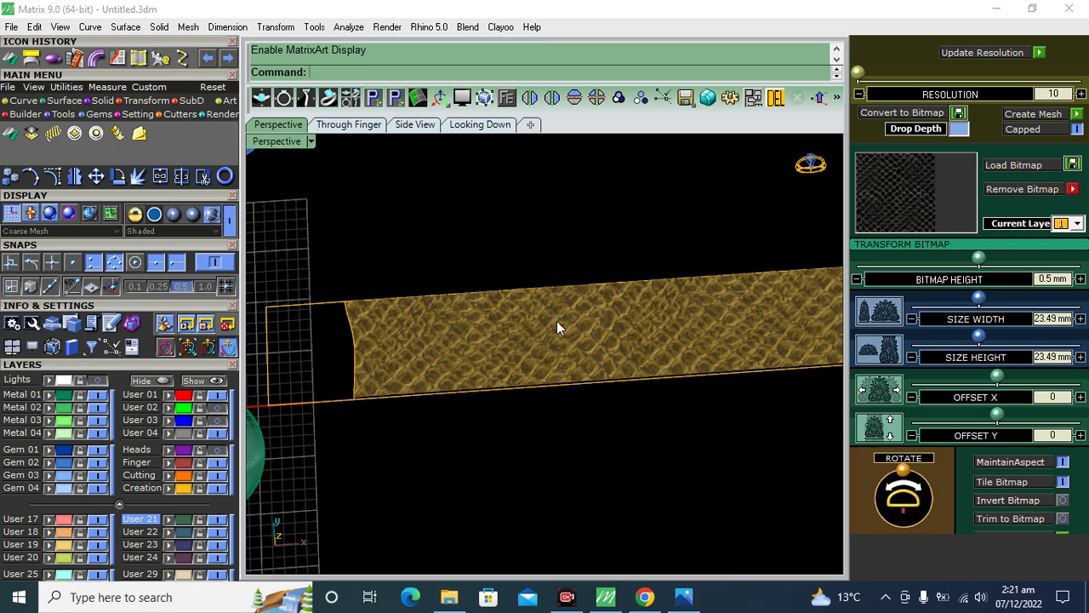
Step: Set the scale relief depth to -1.49 mm after trying deeper and raised values
mouse_move(618, 356)
right_down()
mouse_move(586, 397)
mouse_move(574, 329)
mouse_move(540, 348)
mouse_move(957, 272)
right_up()
scroll(447, 370, up, 5)
mouse_move(449, 377)
right_down()
mouse_move(474, 311)
mouse_move(753, 319)
right_up()
drag(978, 258, 935, 265)
mouse_move(499, 382)
right_down()
mouse_move(510, 438)
mouse_move(492, 403)
mouse_move(511, 396)
right_up()
drag(936, 260, 947, 260)
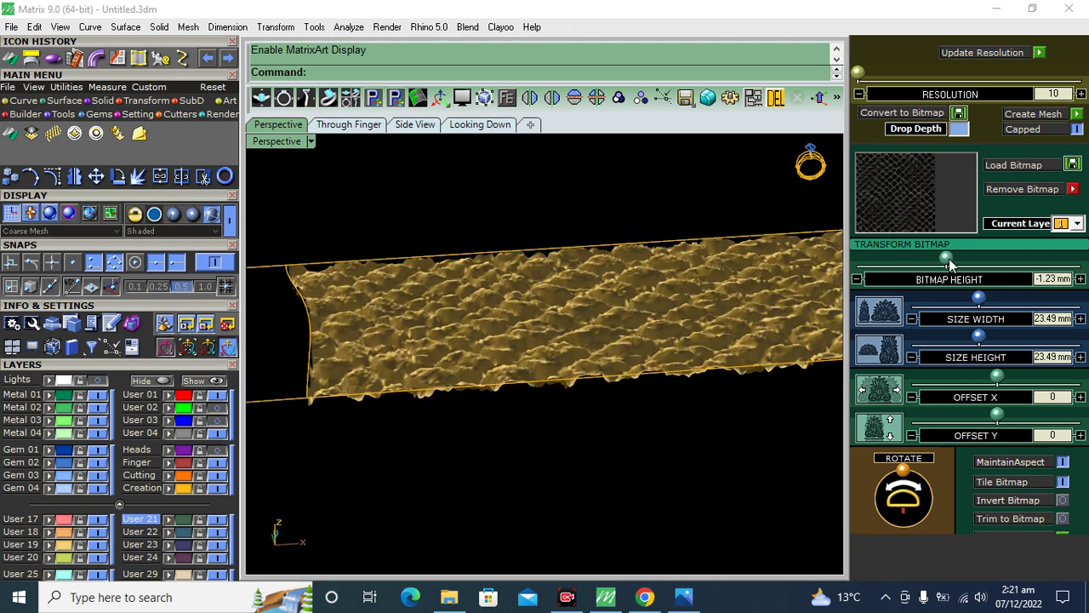
drag(949, 259, 1008, 257)
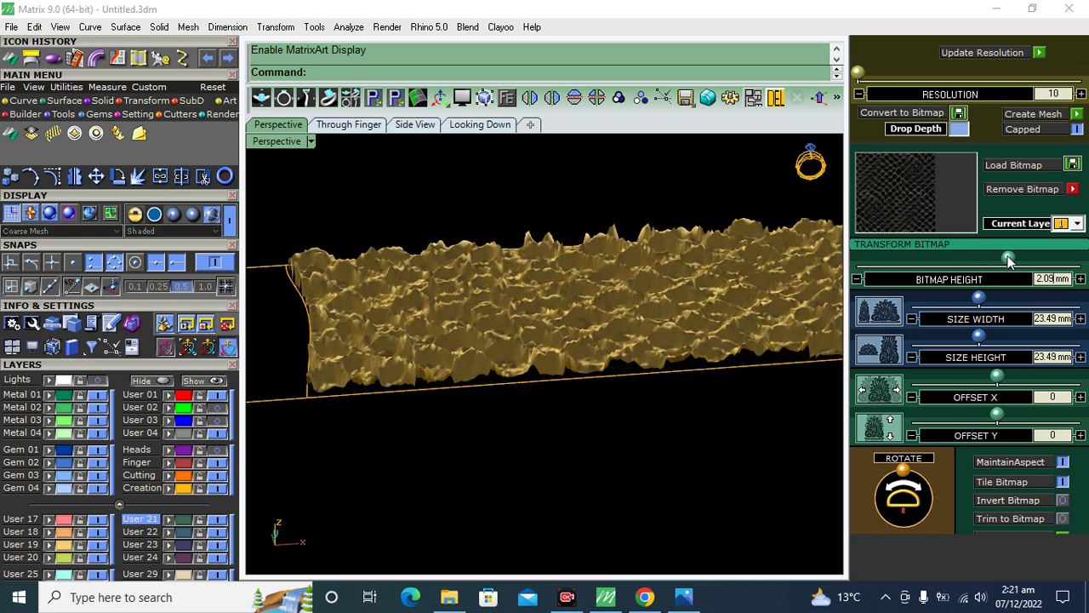
drag(1009, 260, 948, 260)
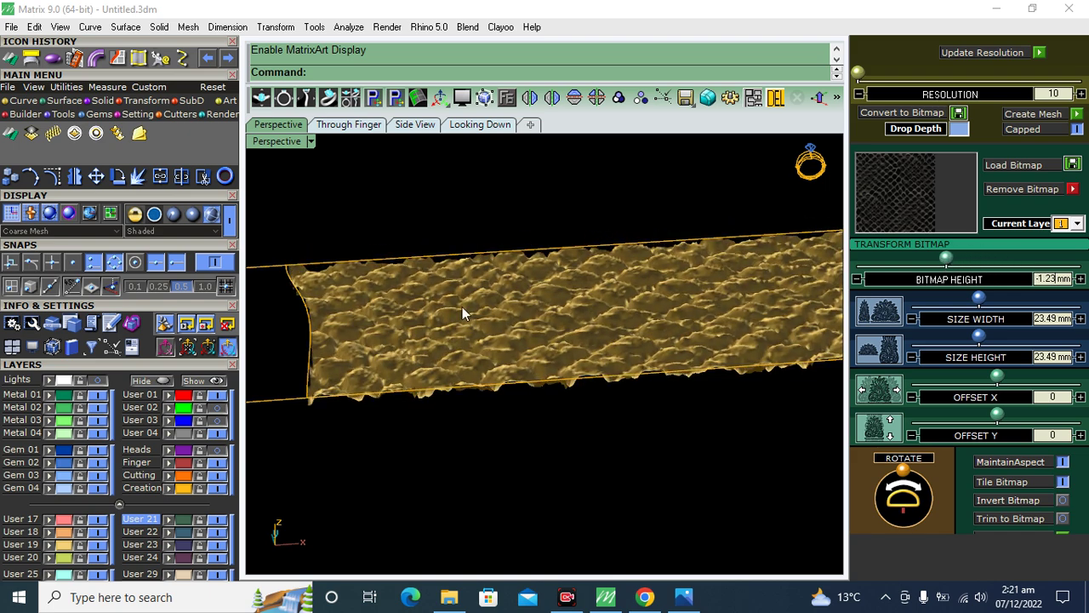
scroll(378, 338, up, 3)
scroll(377, 323, up, 2)
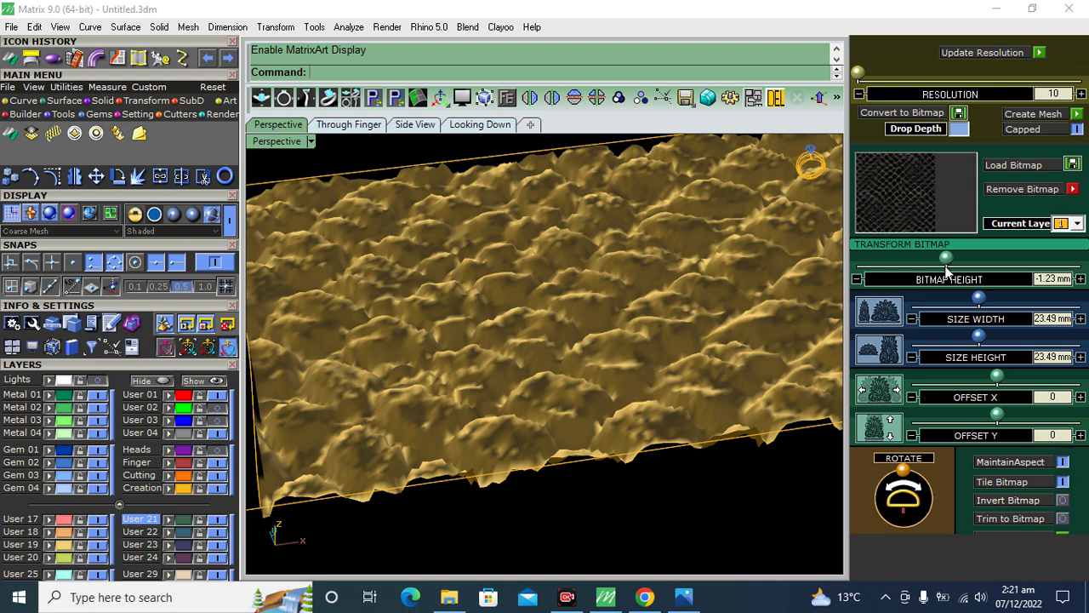
drag(946, 267, 939, 257)
scroll(474, 340, down, 3)
scroll(474, 339, down, 3)
Step: Enlarge the scale tiles to 26.32 mm from the top-down view
right_drag(532, 401, 554, 438)
click(469, 126)
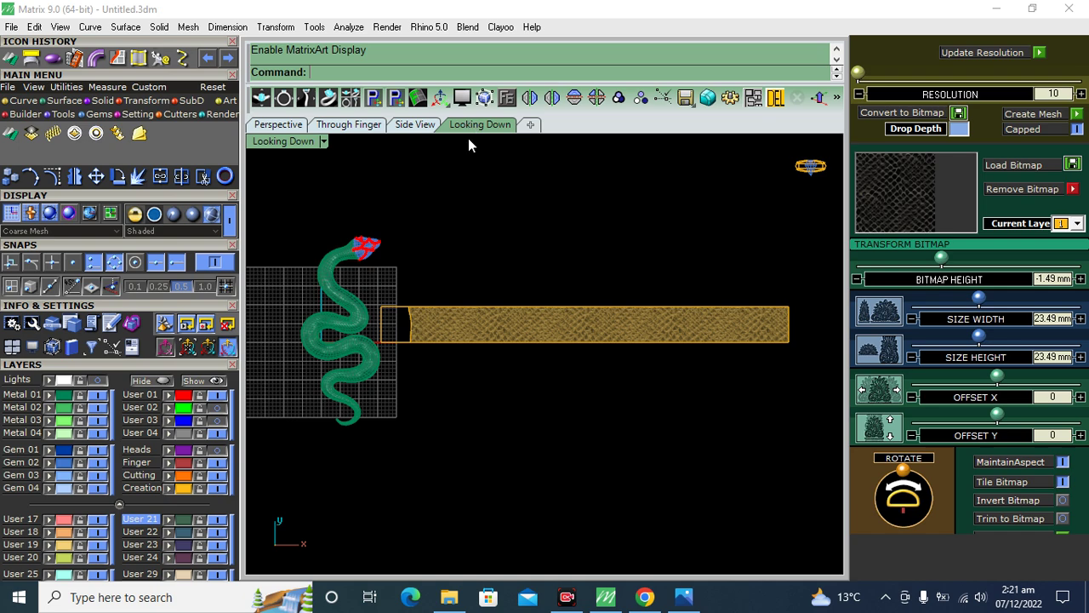
scroll(502, 326, up, 4)
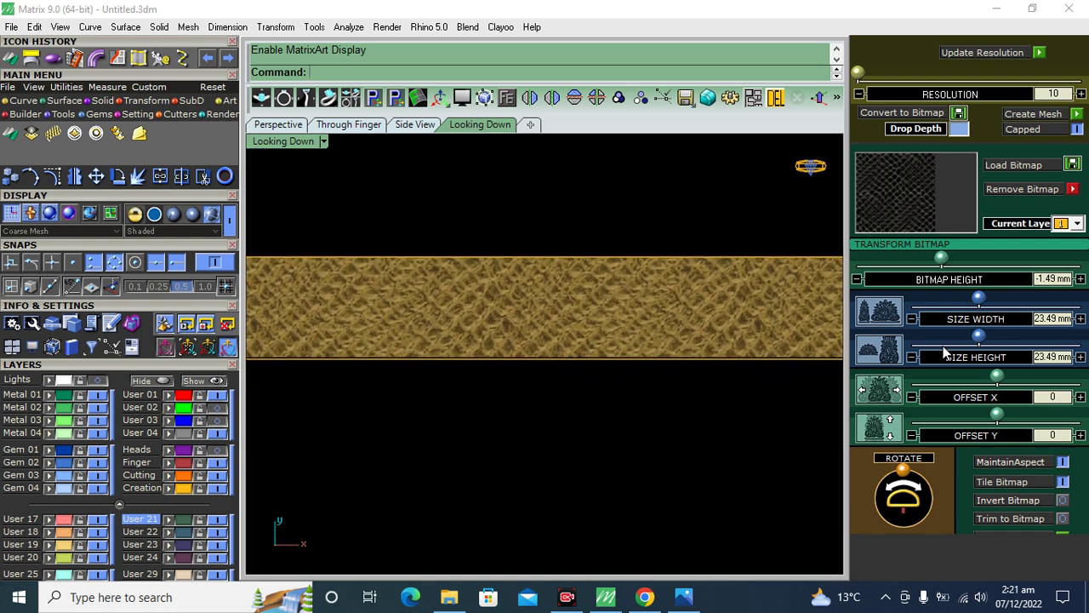
drag(978, 337, 987, 335)
scroll(593, 352, down, 2)
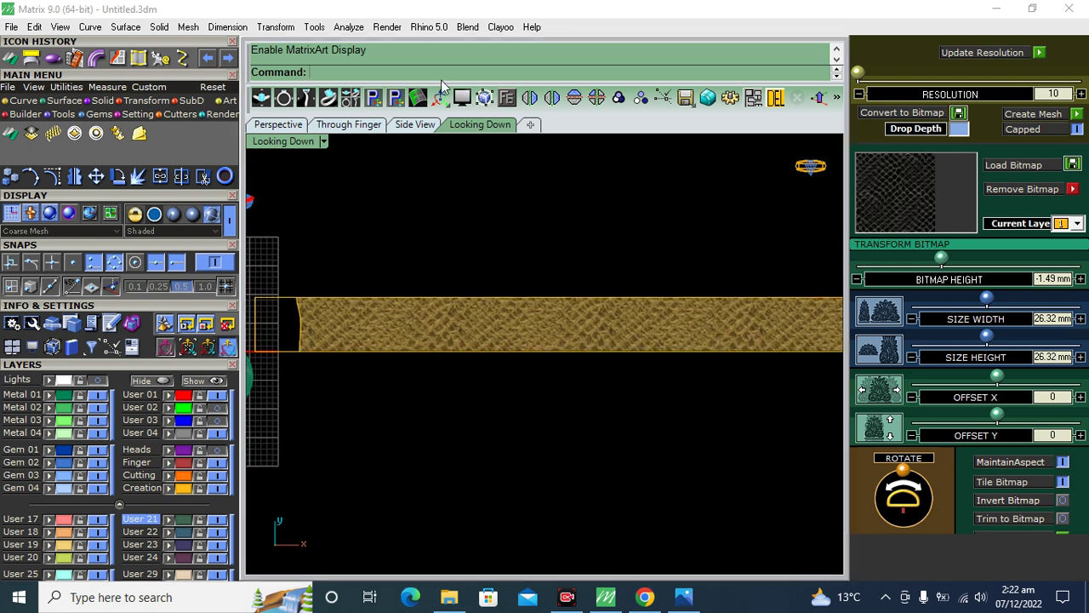
Step: Raise the texture resolution to 18 and rebuild the texture
click(395, 97)
right_drag(513, 314, 557, 403)
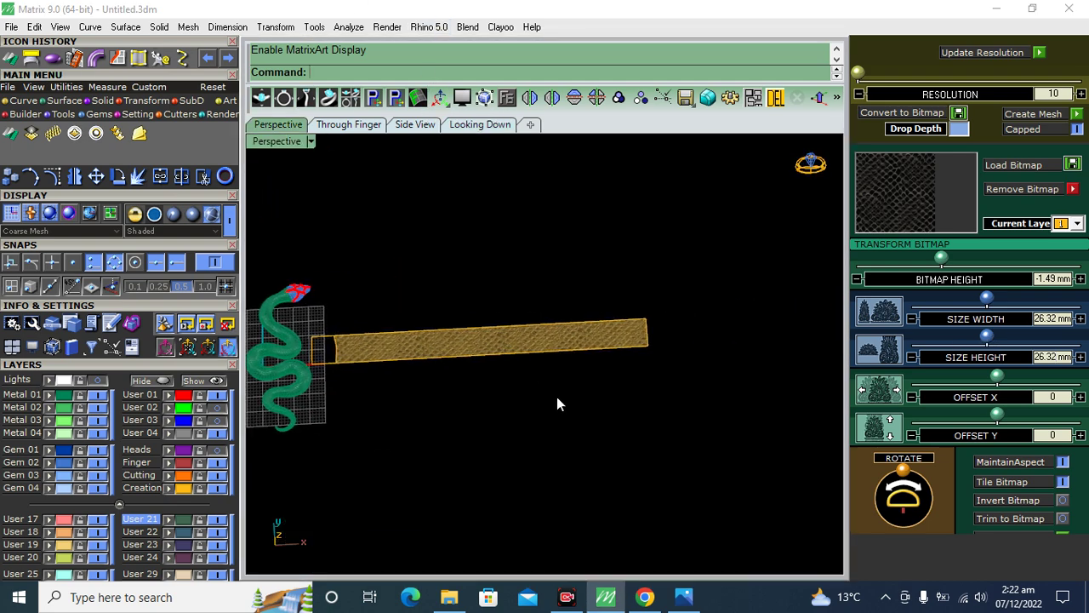
scroll(636, 362, up, 3)
mouse_move(632, 346)
right_down()
mouse_move(683, 340)
mouse_move(586, 369)
mouse_move(671, 280)
mouse_move(535, 348)
mouse_move(647, 256)
right_up()
scroll(877, 170, up, 3)
drag(861, 211, 948, 209)
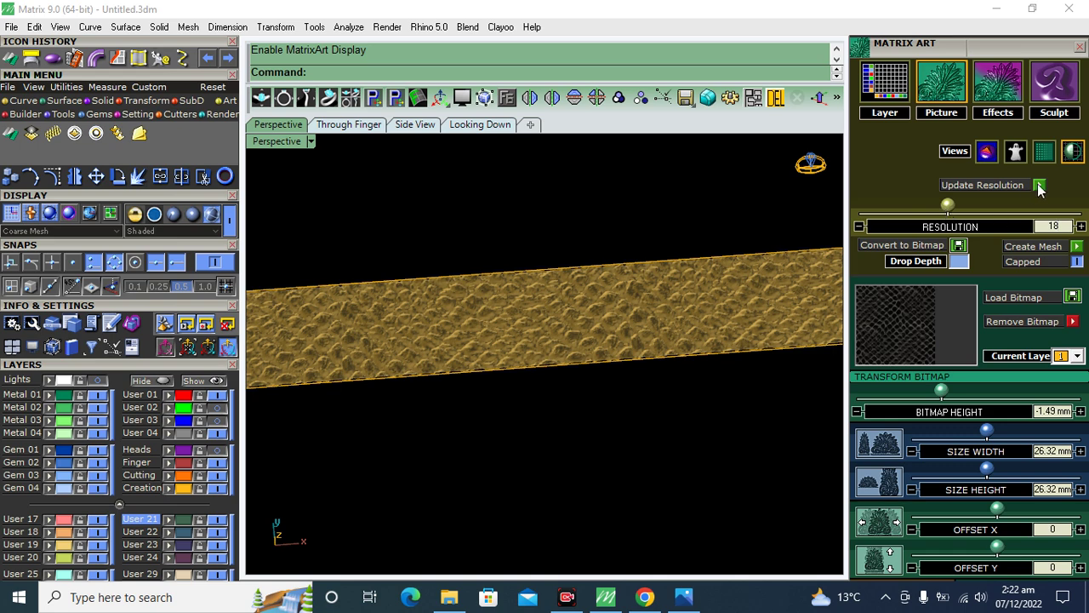
click(1038, 187)
Step: Lower the texture resolution to 15 and rebuild the texture
scroll(598, 350, up, 5)
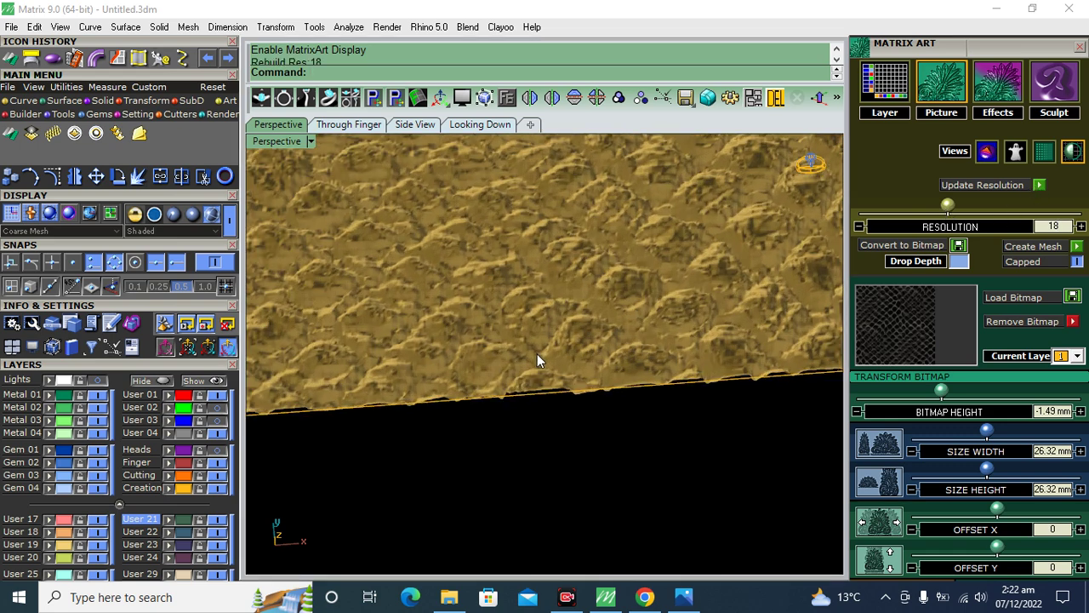
scroll(595, 299, down, 2)
scroll(677, 300, down, 2)
scroll(604, 306, down, 2)
scroll(534, 311, down, 1)
scroll(542, 279, up, 1)
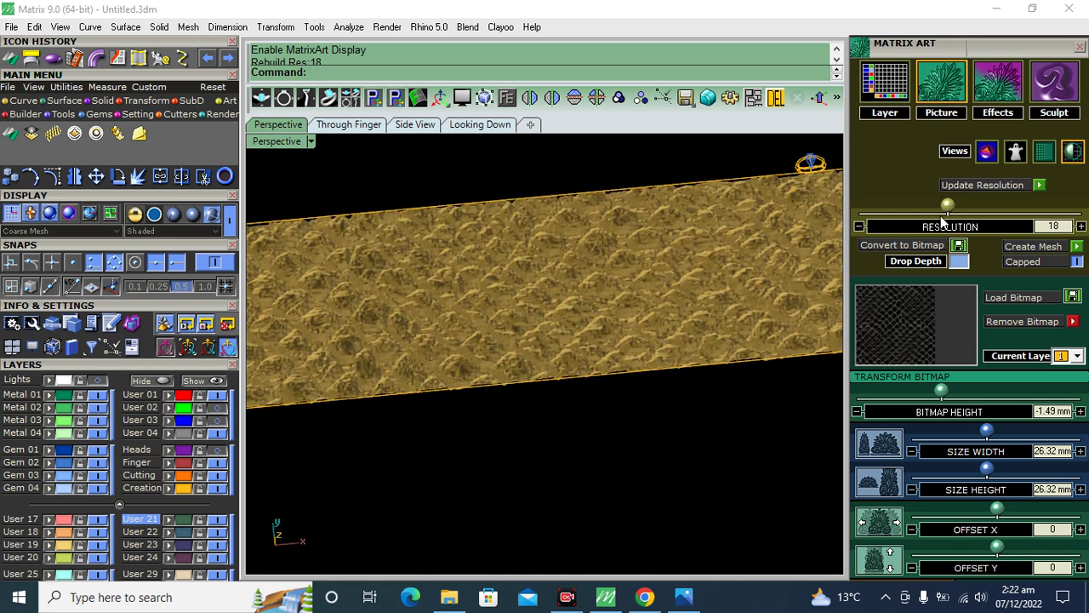
drag(948, 207, 913, 206)
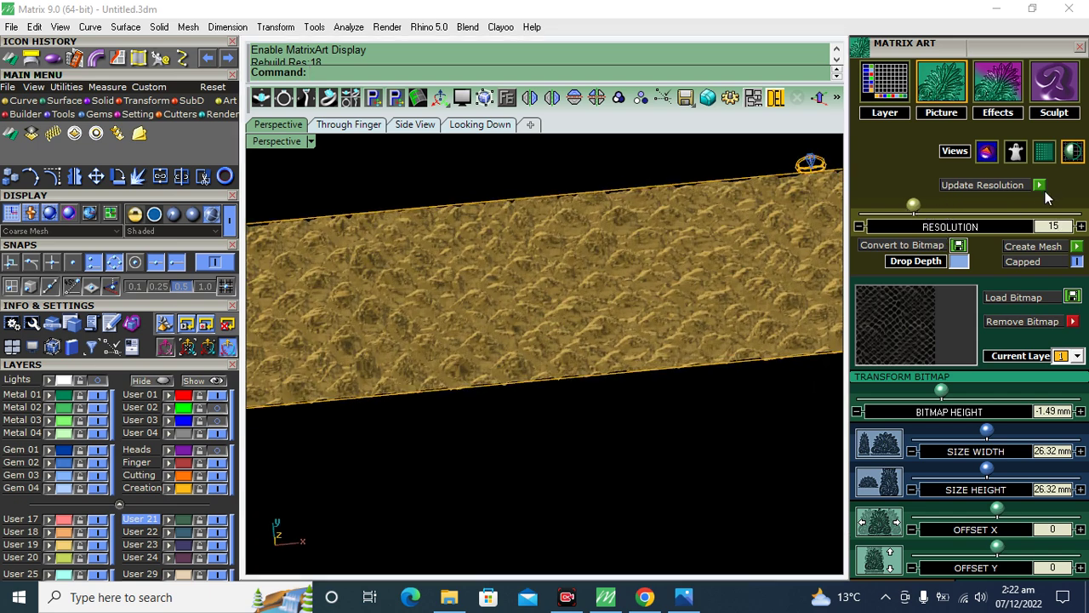
click(1040, 185)
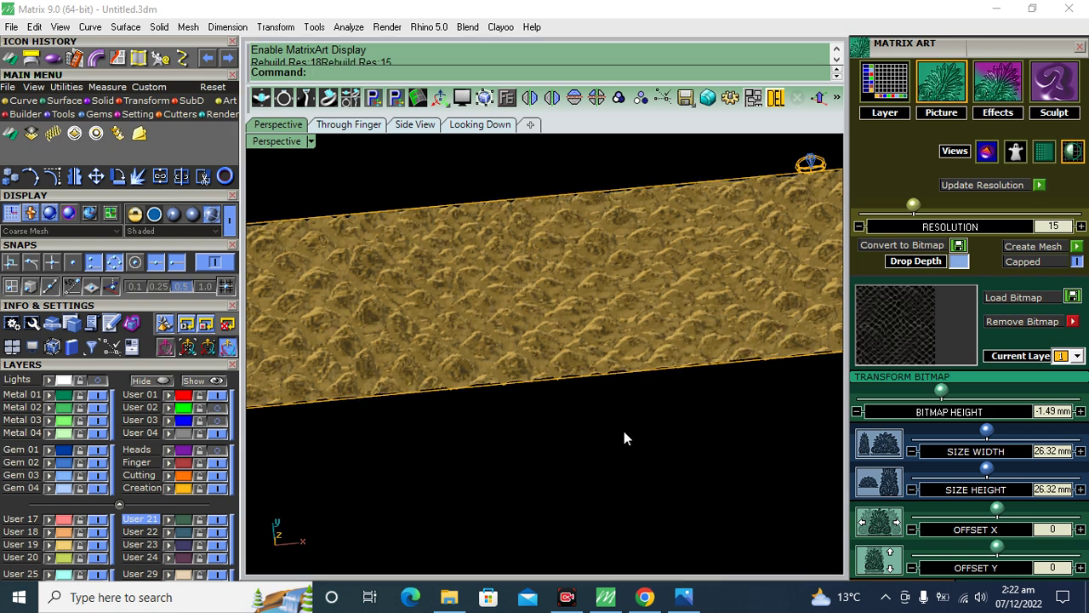
mouse_move(624, 430)
right_down()
mouse_move(607, 321)
mouse_move(579, 377)
mouse_move(555, 328)
mouse_move(495, 345)
mouse_move(513, 377)
mouse_move(519, 292)
right_up()
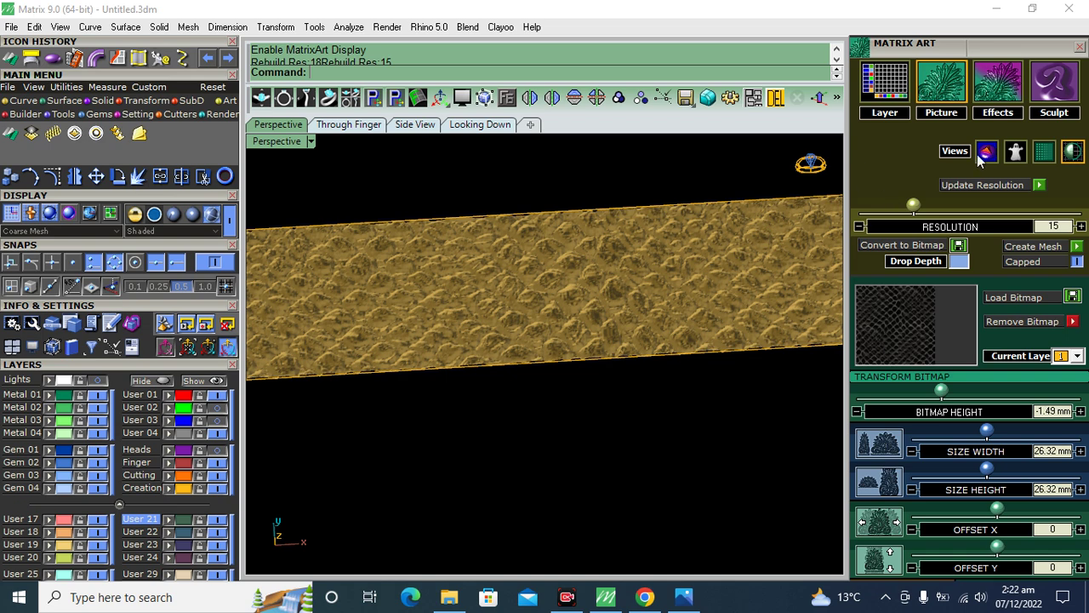
click(1000, 83)
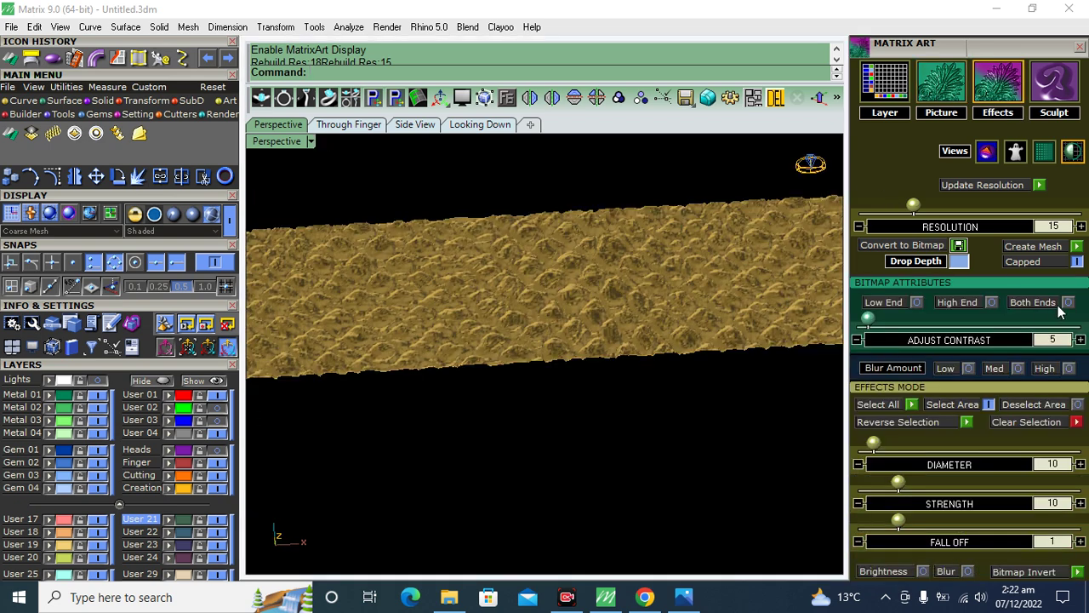
Step: Enable Both Ends and High blur, create the scaly mesh, and turn off the MatrixArt display
click(1069, 303)
click(1070, 368)
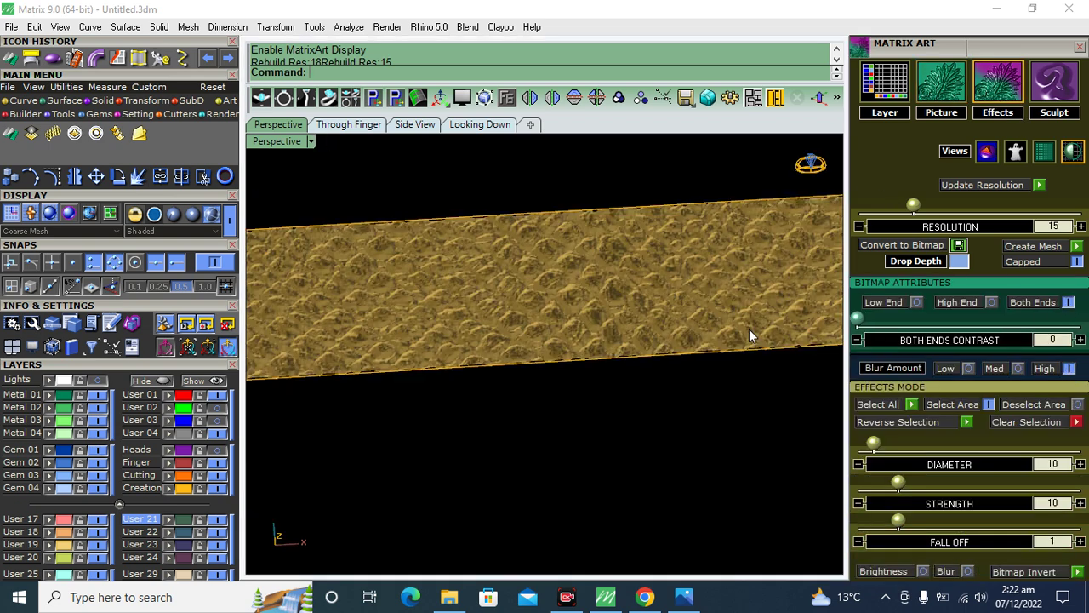
mouse_move(604, 335)
right_down()
mouse_move(615, 260)
mouse_move(610, 316)
mouse_move(621, 319)
right_up()
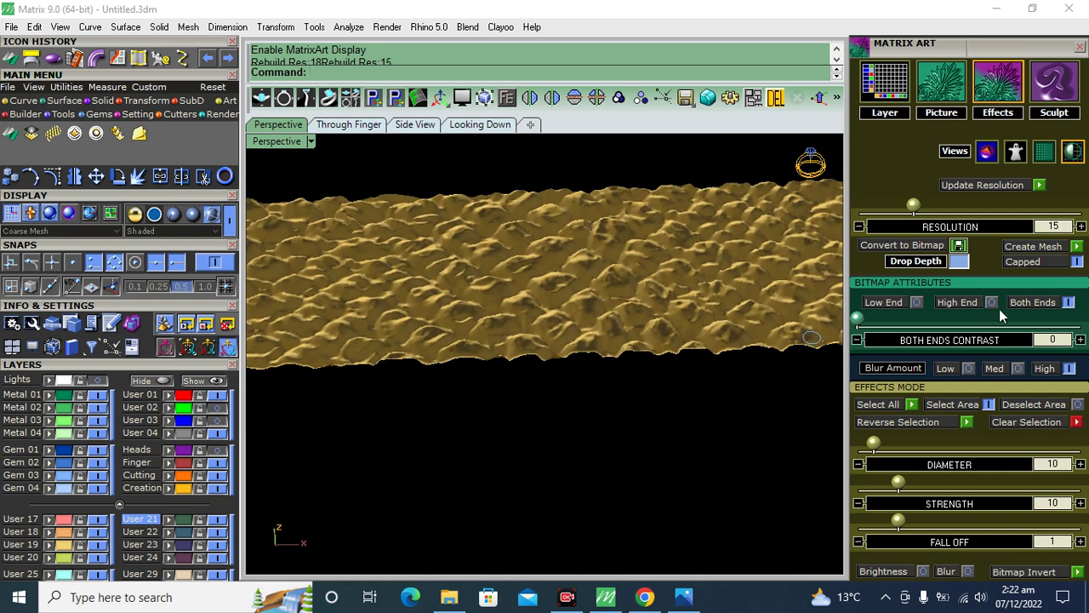
click(1077, 247)
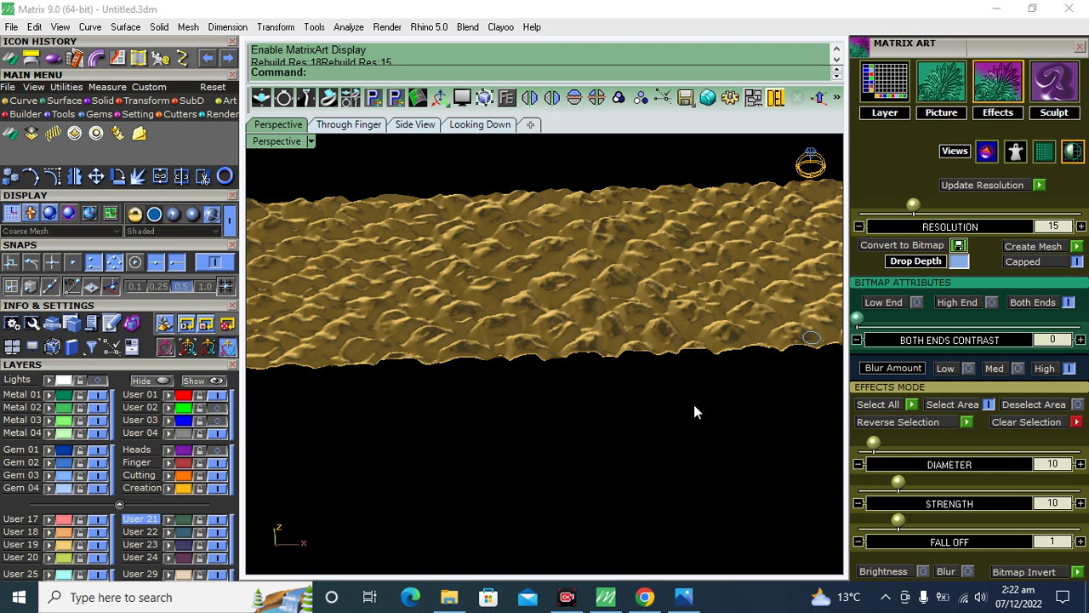
click(890, 576)
mouse_move(583, 331)
right_down()
mouse_move(564, 357)
mouse_move(575, 396)
right_up()
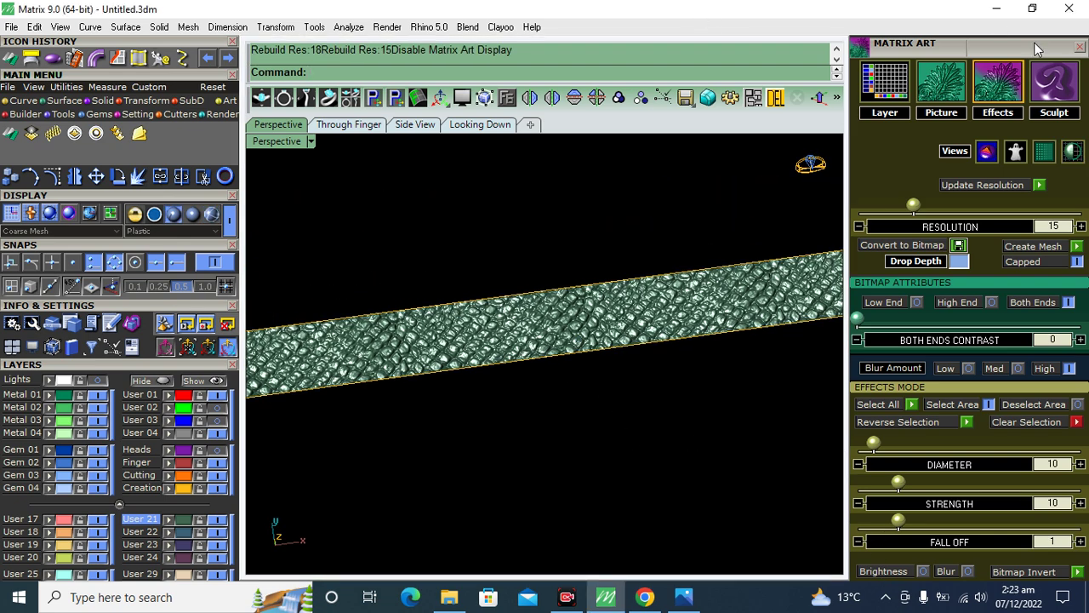
Step: Close the Matrix Art panel, frame the snake, and select the scaly mesh strip
click(1080, 47)
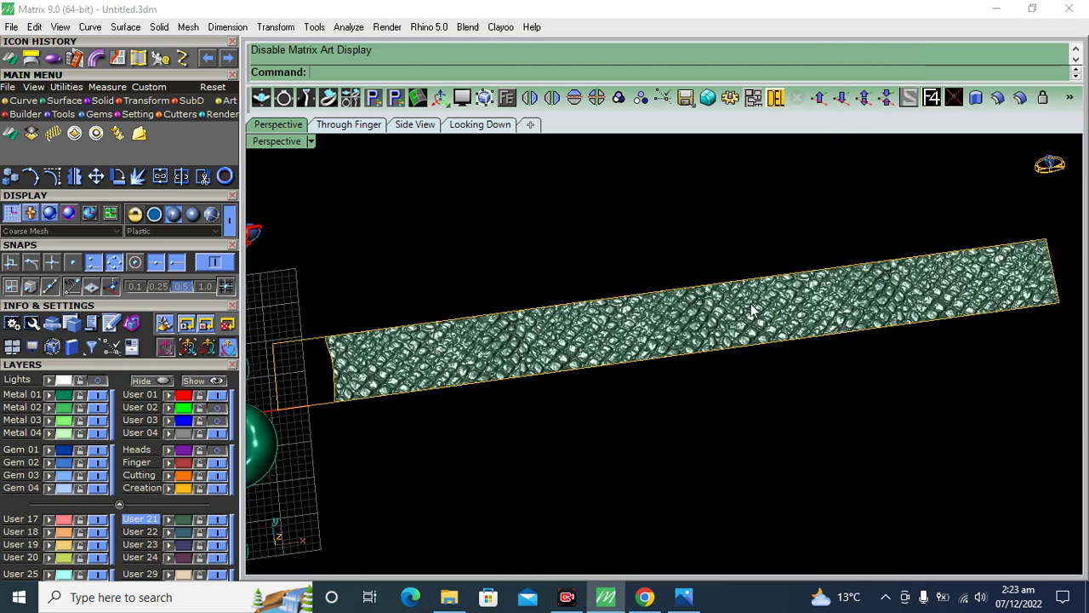
mouse_move(750, 303)
right_down()
mouse_move(722, 401)
mouse_move(714, 368)
mouse_move(883, 551)
right_up()
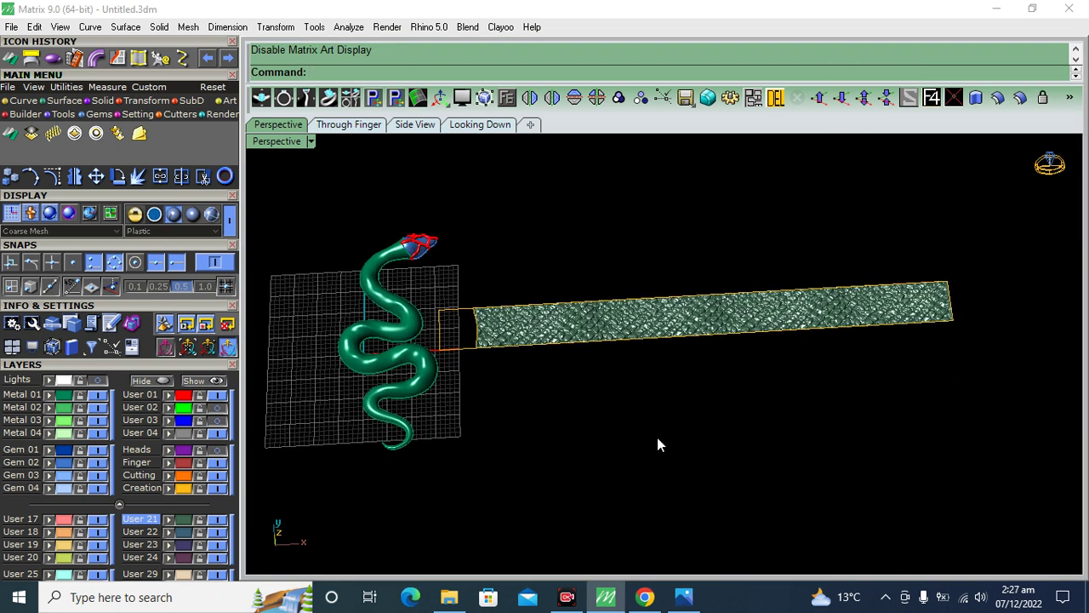
mouse_move(655, 434)
right_down()
mouse_move(666, 452)
mouse_move(615, 366)
right_up()
scroll(629, 320, up, 5)
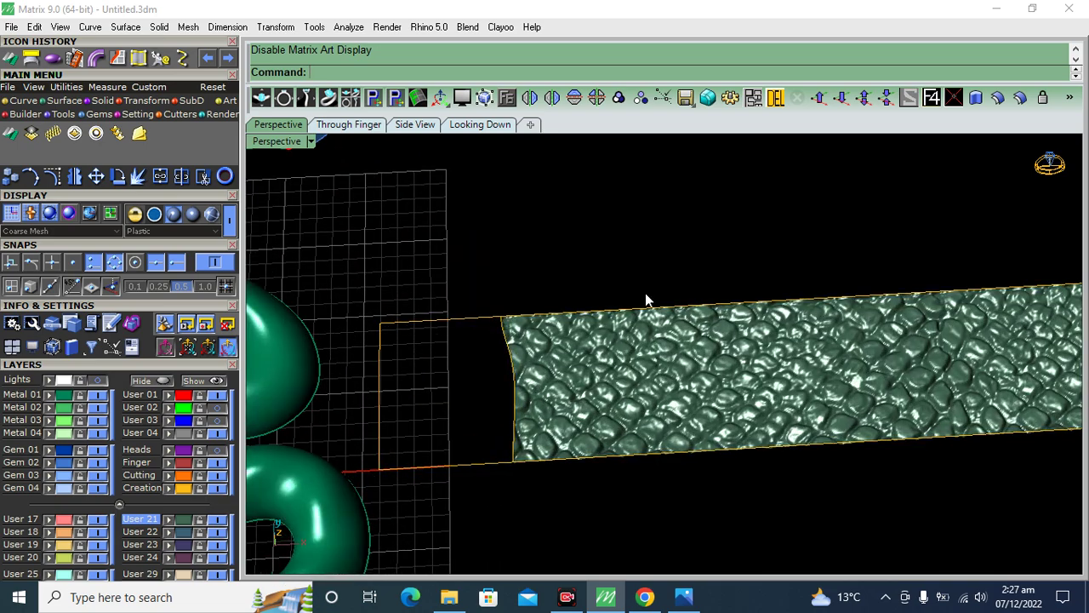
mouse_move(625, 390)
right_down()
mouse_move(608, 218)
mouse_move(615, 486)
mouse_move(637, 244)
mouse_move(627, 383)
mouse_move(573, 233)
right_up()
scroll(882, 567, down, 3)
right_drag(882, 567, 685, 460)
click(698, 363)
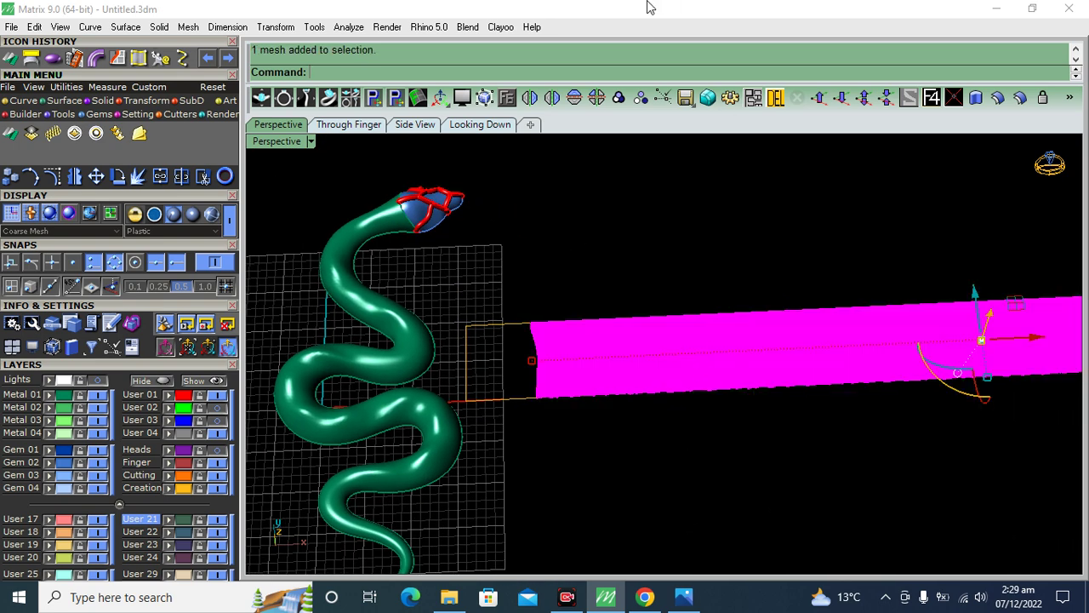
Step: Explode the selected scaly strip, which stays a single mesh
click(139, 176)
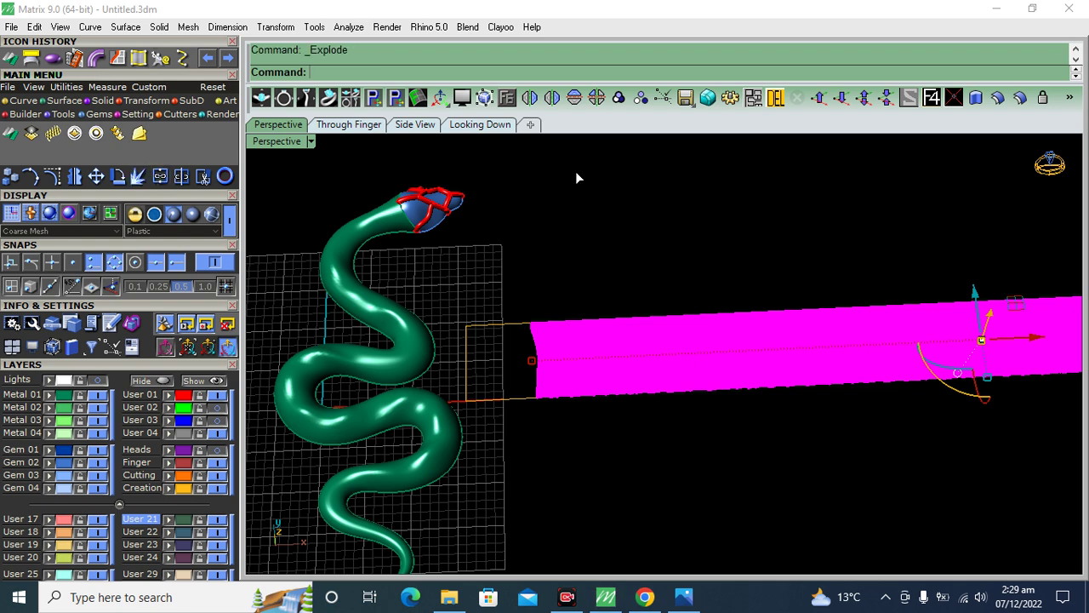
click(651, 251)
click(564, 385)
scroll(585, 417, up, 2)
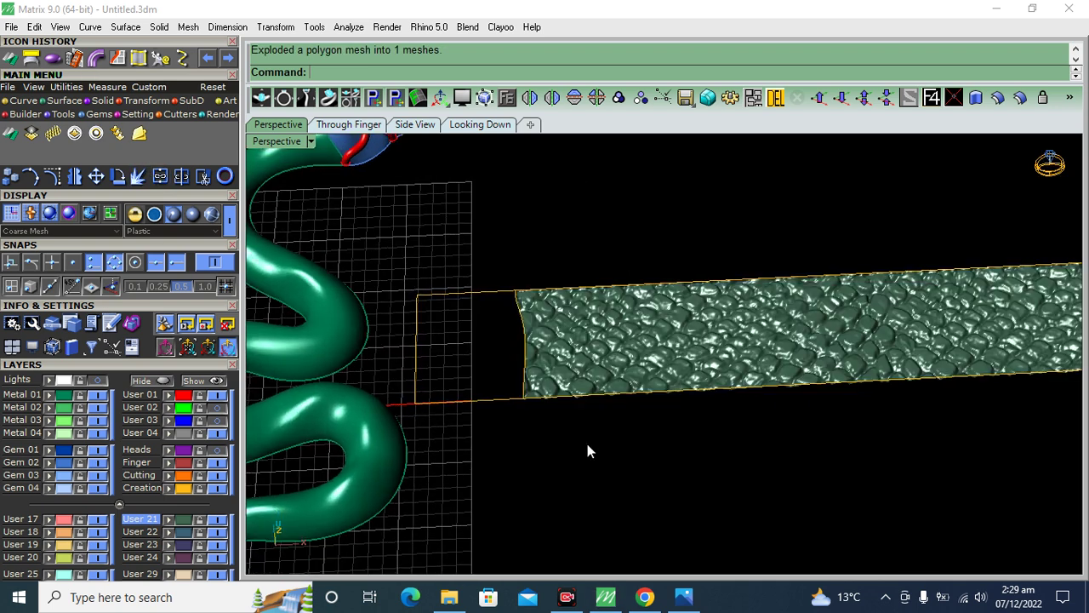
click(586, 439)
Step: Apply glossy plastic shading and frame the snake and strip together, ending in Perspective view
click(473, 126)
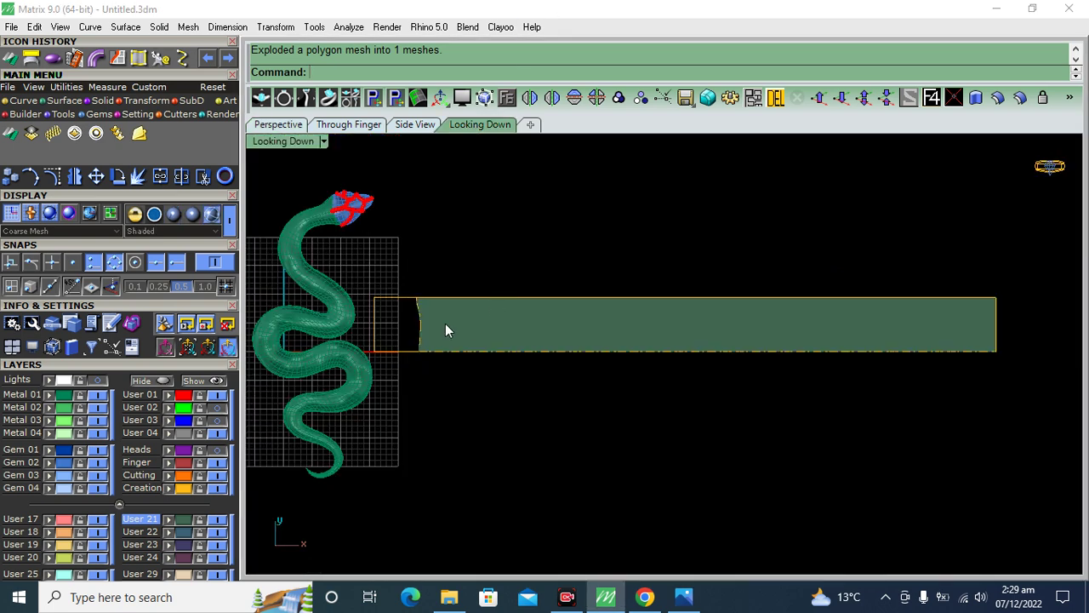
click(174, 217)
scroll(417, 297, up, 2)
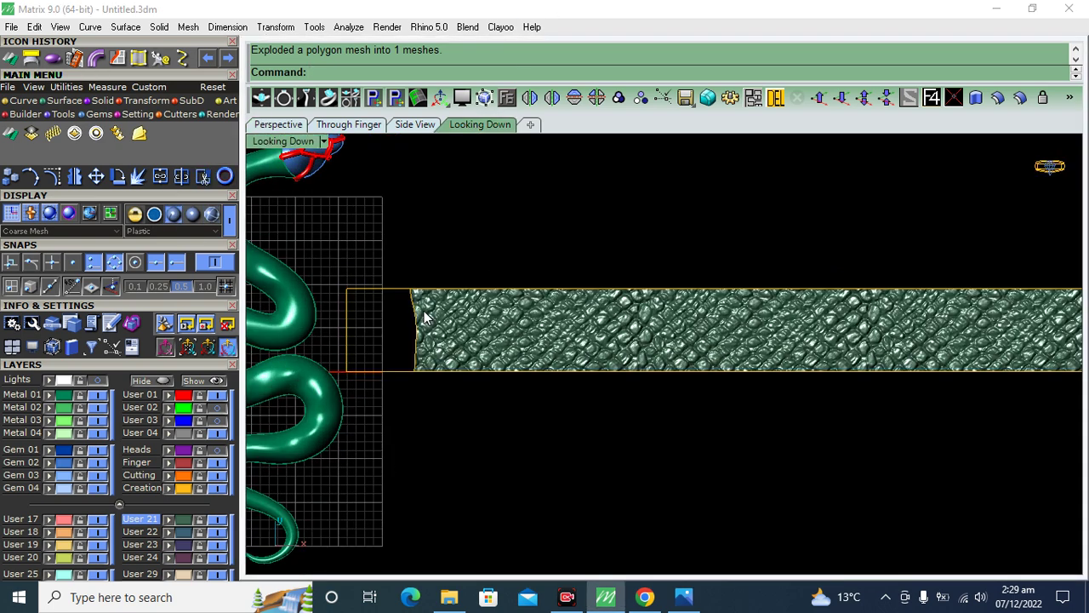
scroll(516, 278, down, 2)
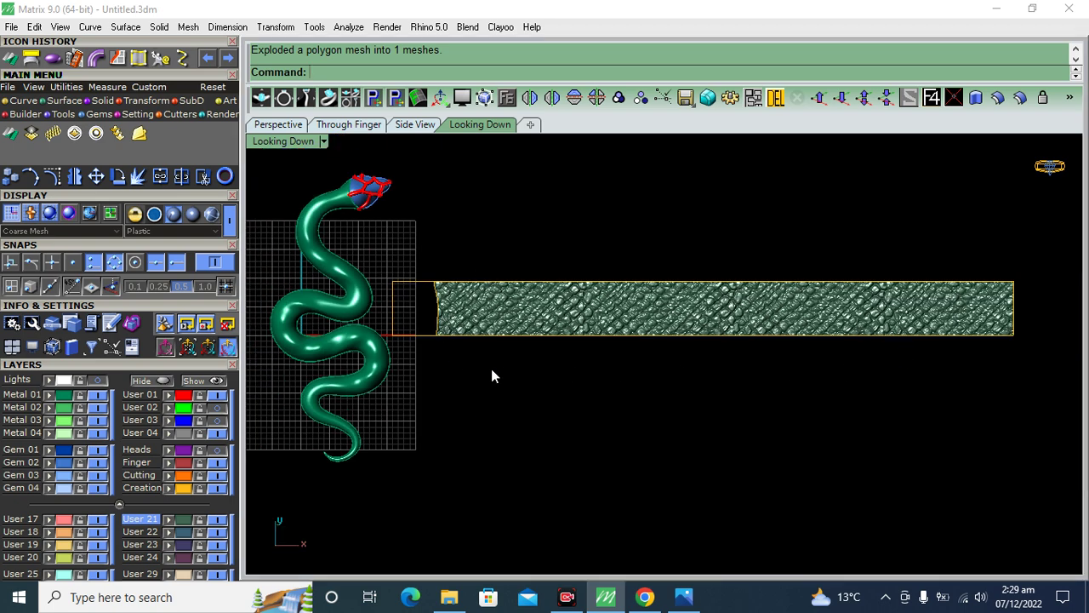
scroll(466, 311, up, 3)
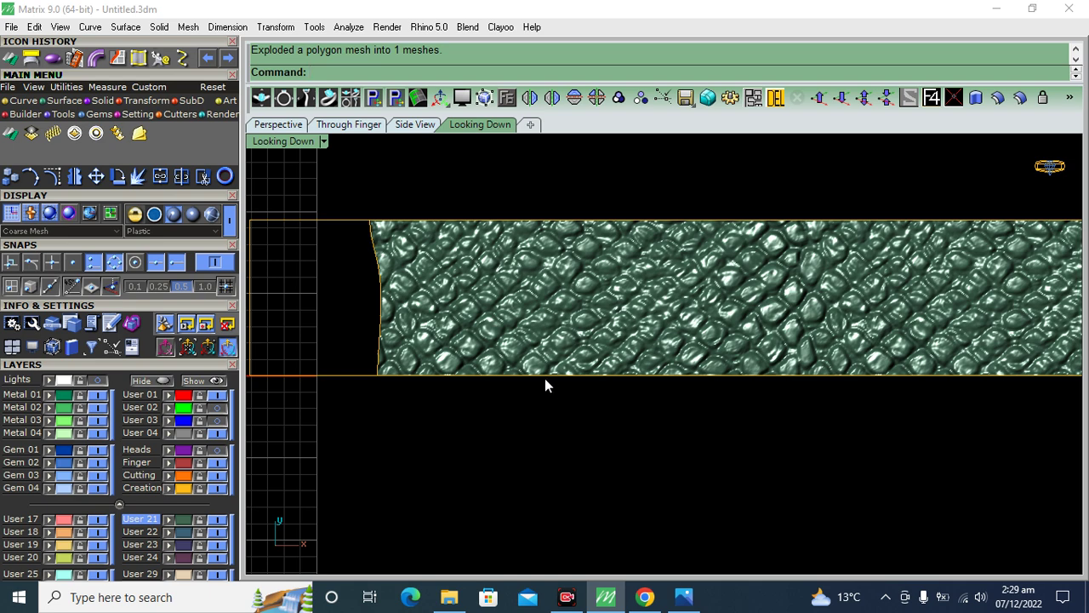
scroll(450, 285, down, 2)
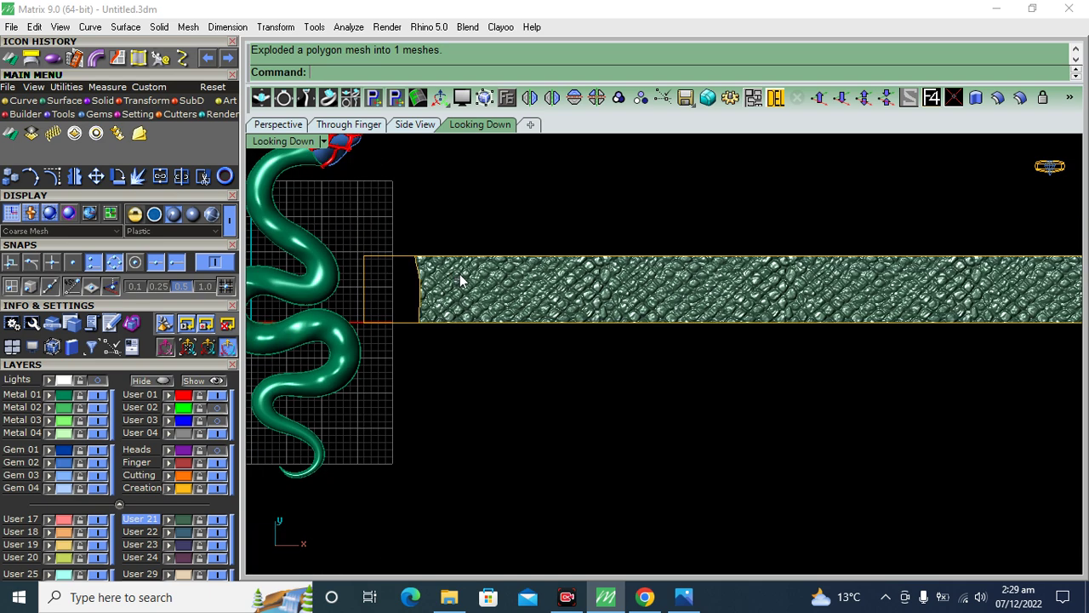
mouse_move(551, 345)
right_down()
mouse_move(505, 352)
mouse_move(528, 360)
mouse_move(535, 383)
right_up()
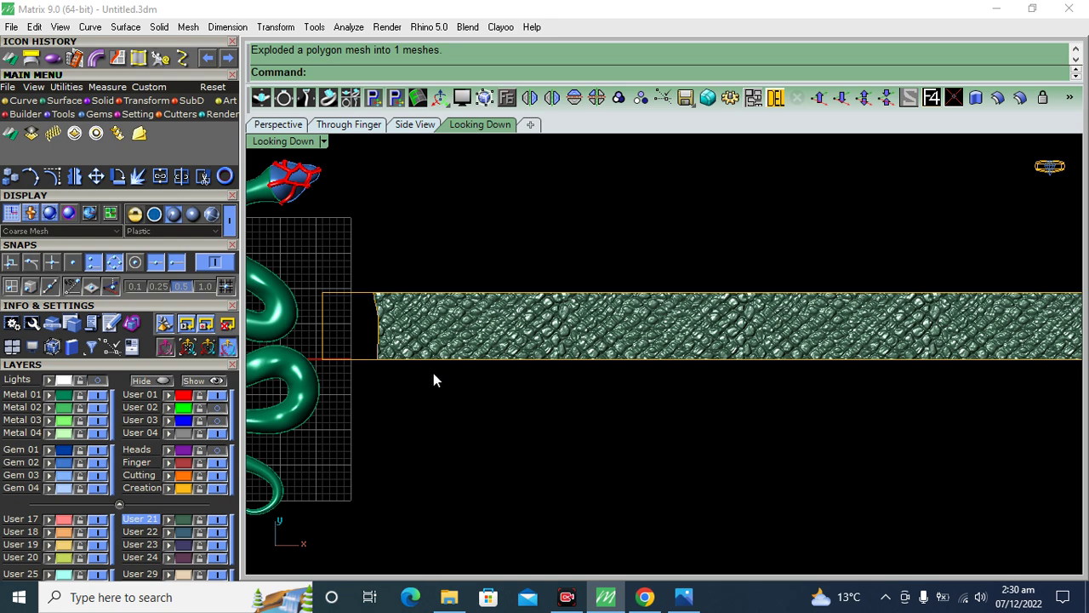
click(278, 124)
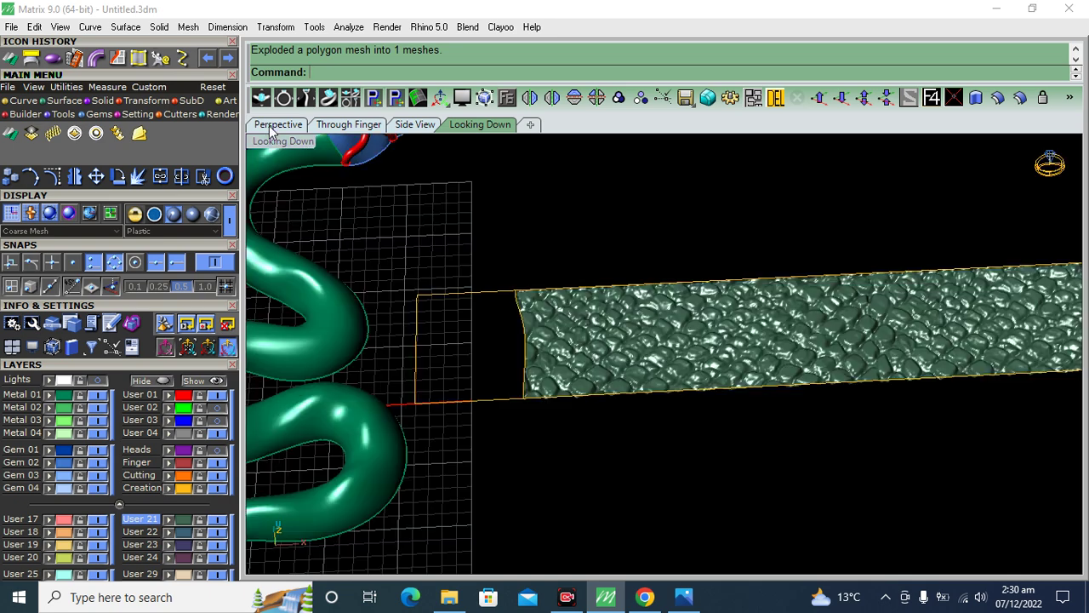
mouse_move(636, 460)
right_down()
mouse_move(627, 332)
mouse_move(600, 333)
mouse_move(605, 260)
mouse_move(613, 407)
mouse_move(603, 389)
mouse_move(564, 382)
mouse_move(516, 311)
mouse_move(567, 366)
mouse_move(542, 323)
mouse_move(569, 403)
mouse_move(595, 394)
mouse_move(564, 378)
mouse_move(803, 361)
right_up()
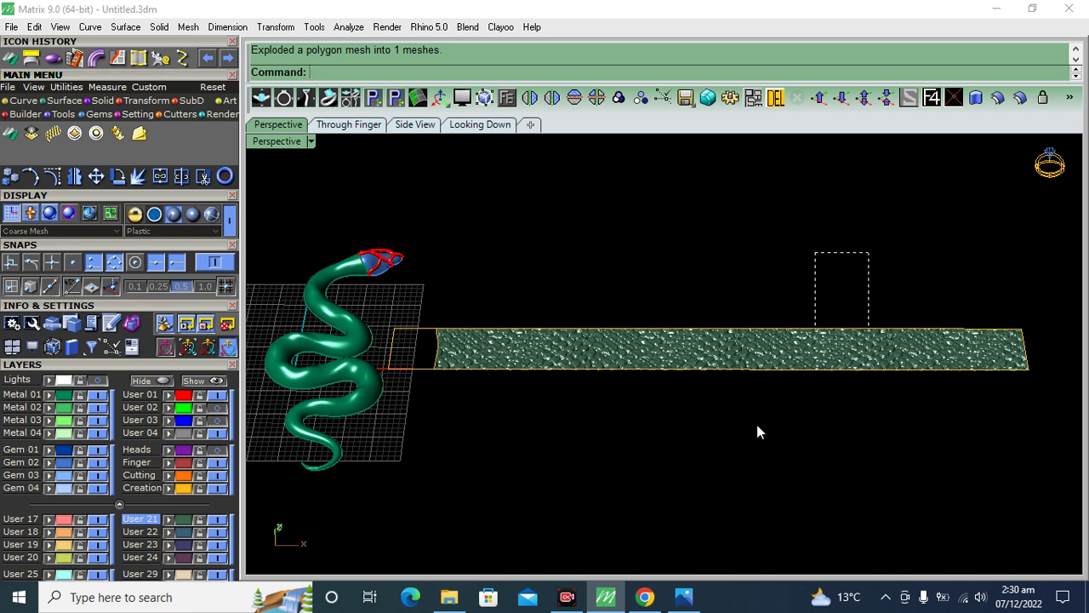
drag(713, 502, 713, 502)
right_drag(639, 461, 687, 467)
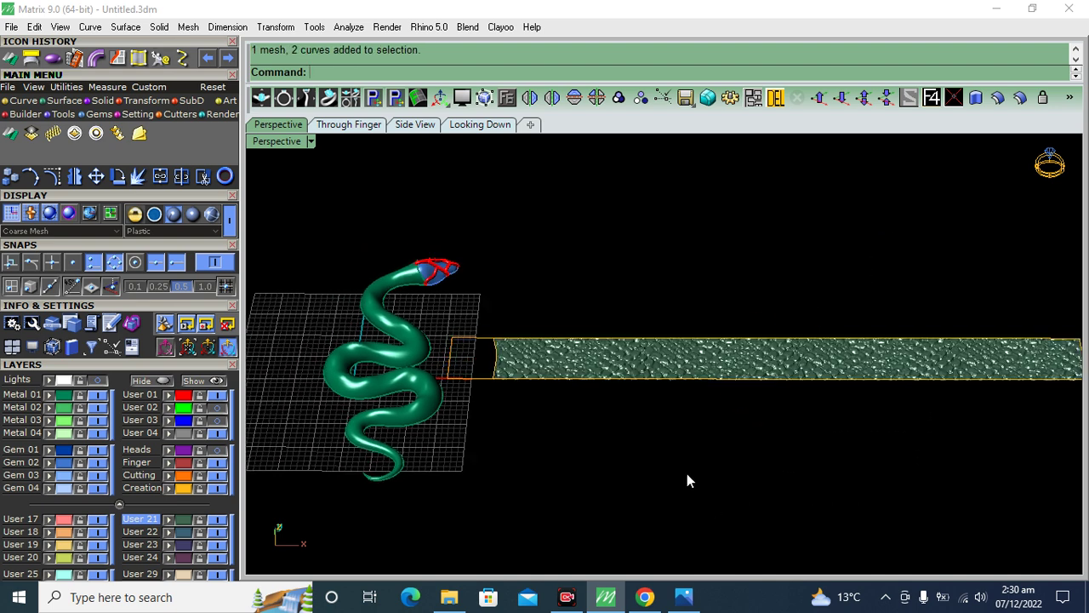
click(66, 88)
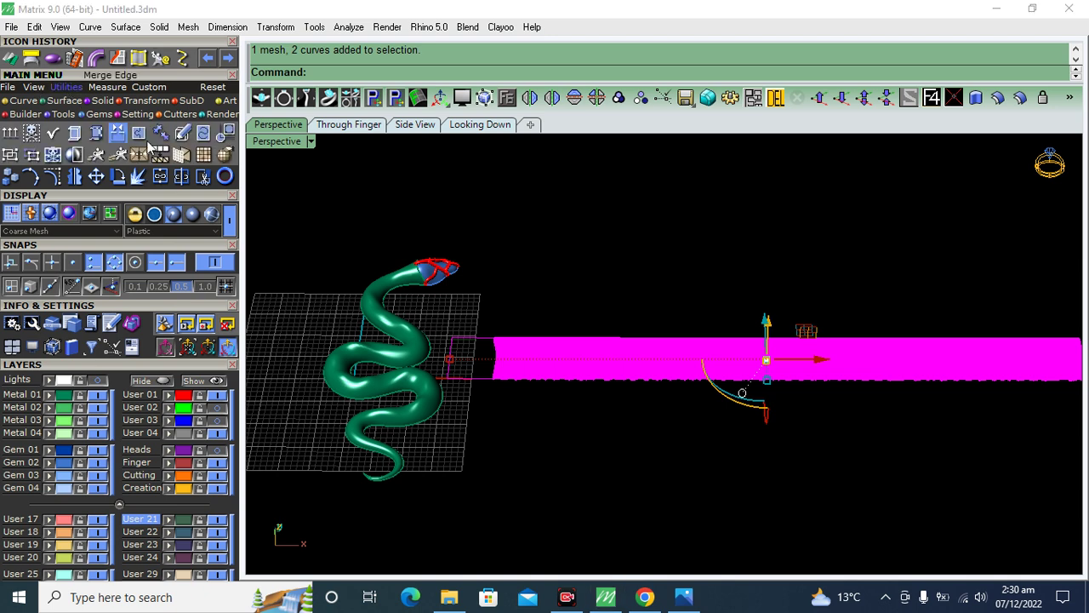
click(204, 154)
right_drag(513, 216, 665, 230)
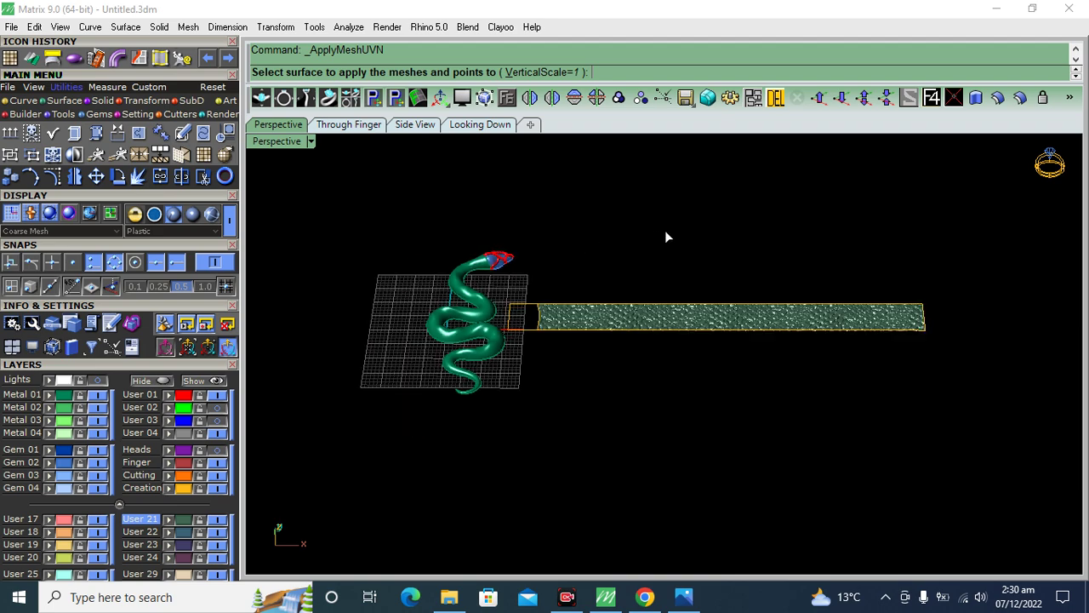
scroll(492, 335, up, 3)
click(500, 344)
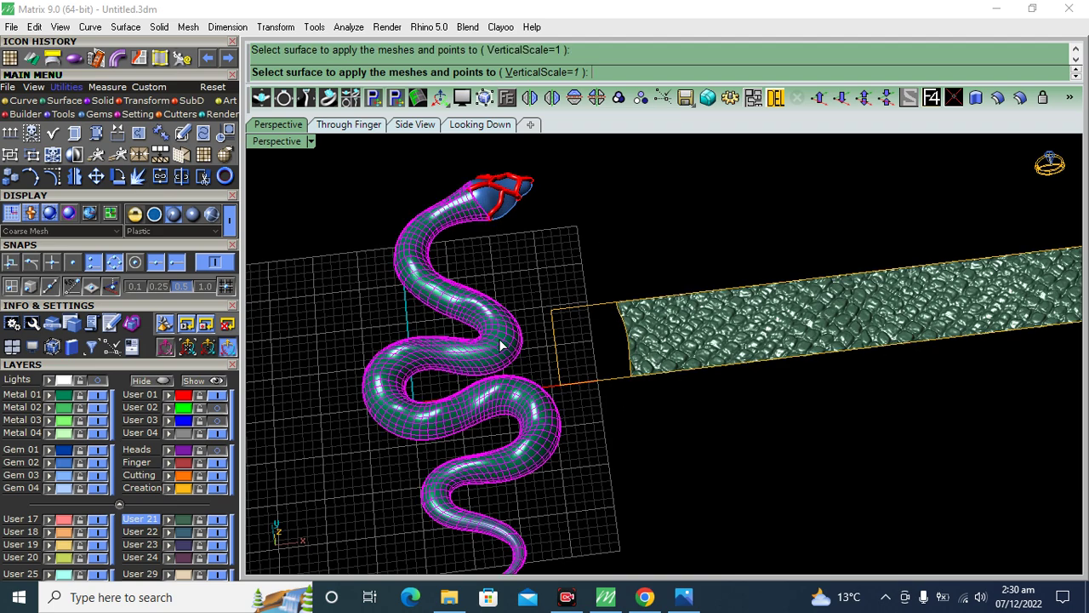
right_click(500, 345)
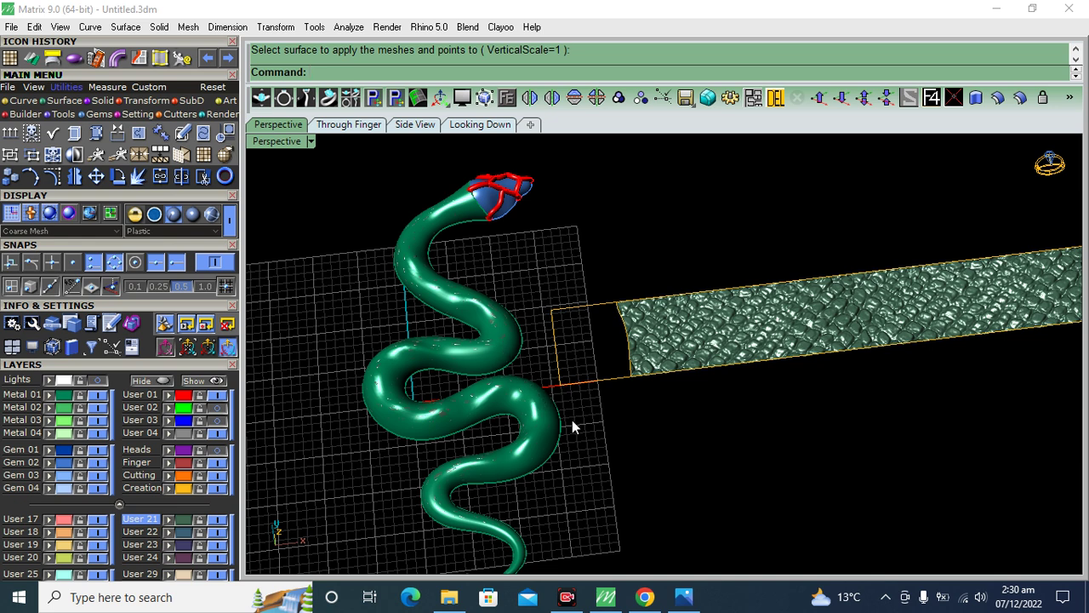
key(ctrl+z)
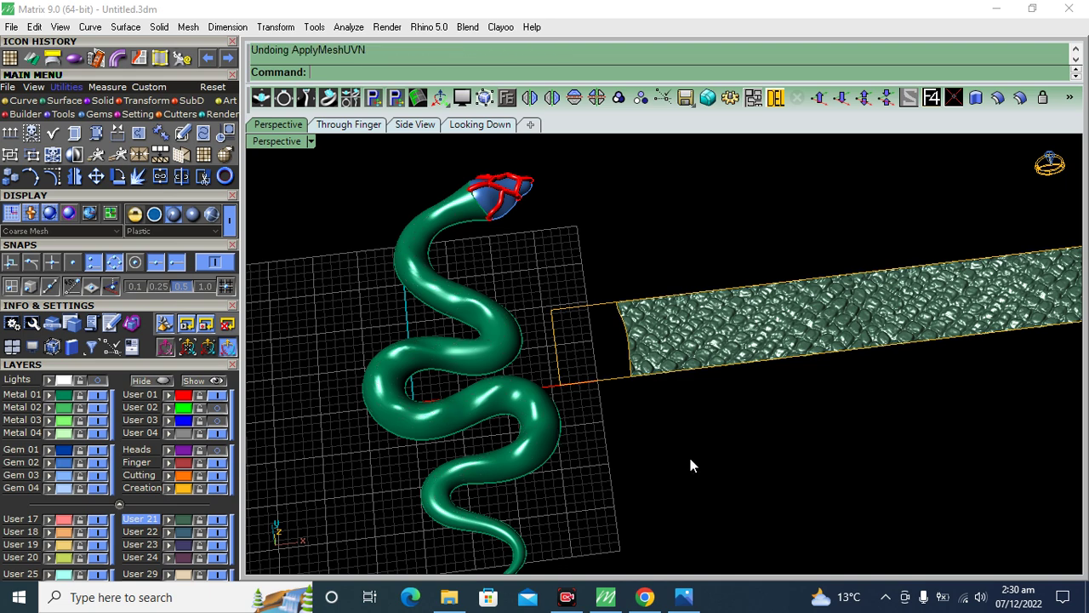
Step: Wrap the scaly band onto the snake body surface with Apply Mesh UVN
key(ctrl+z)
right_drag(881, 566, 750, 469)
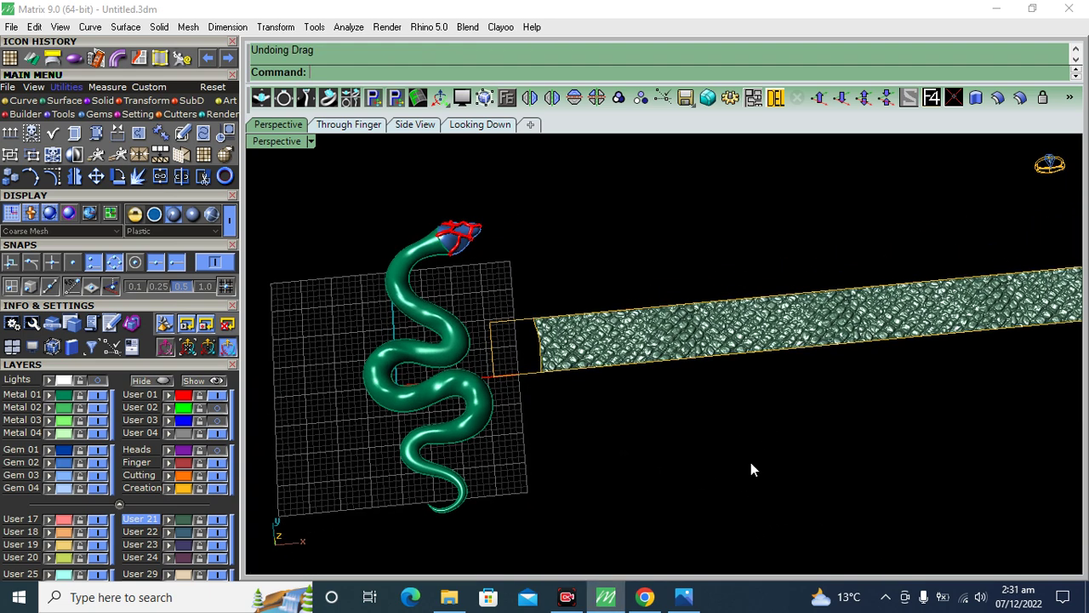
click(749, 287)
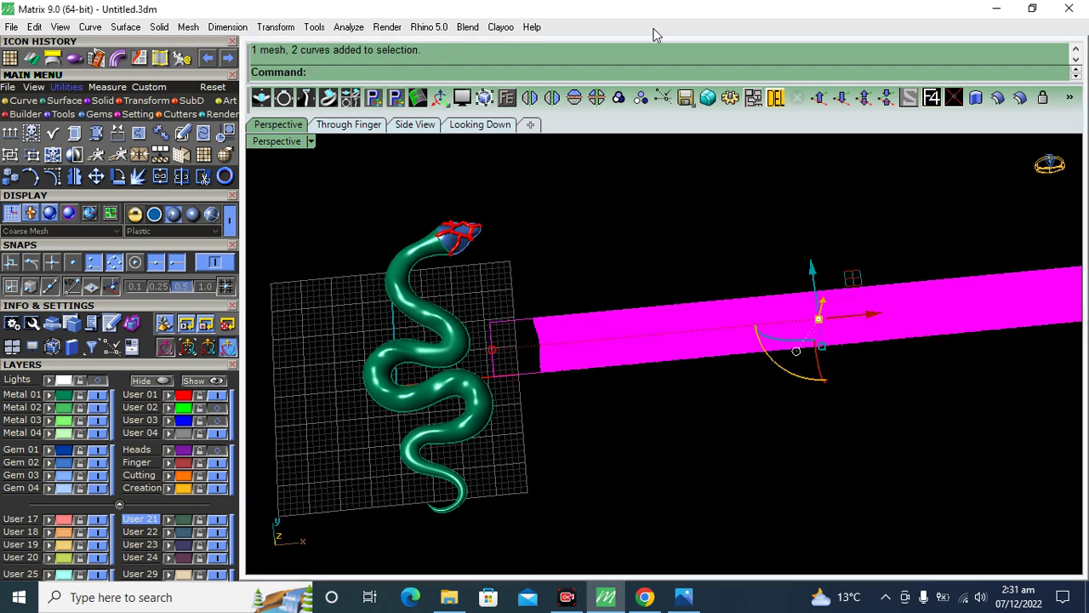
click(204, 156)
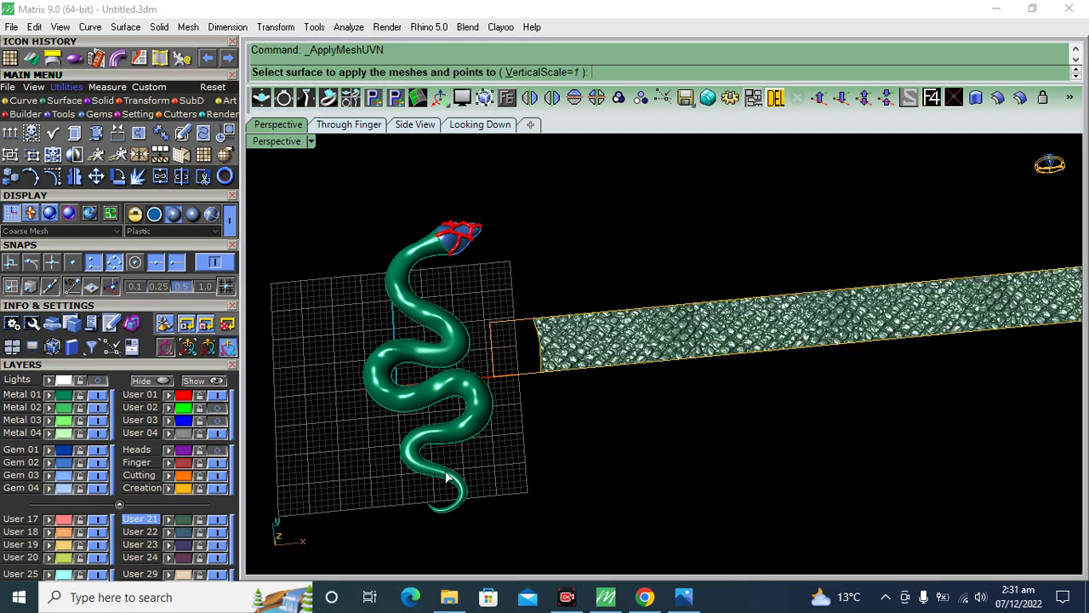
scroll(463, 486, up, 3)
click(464, 296)
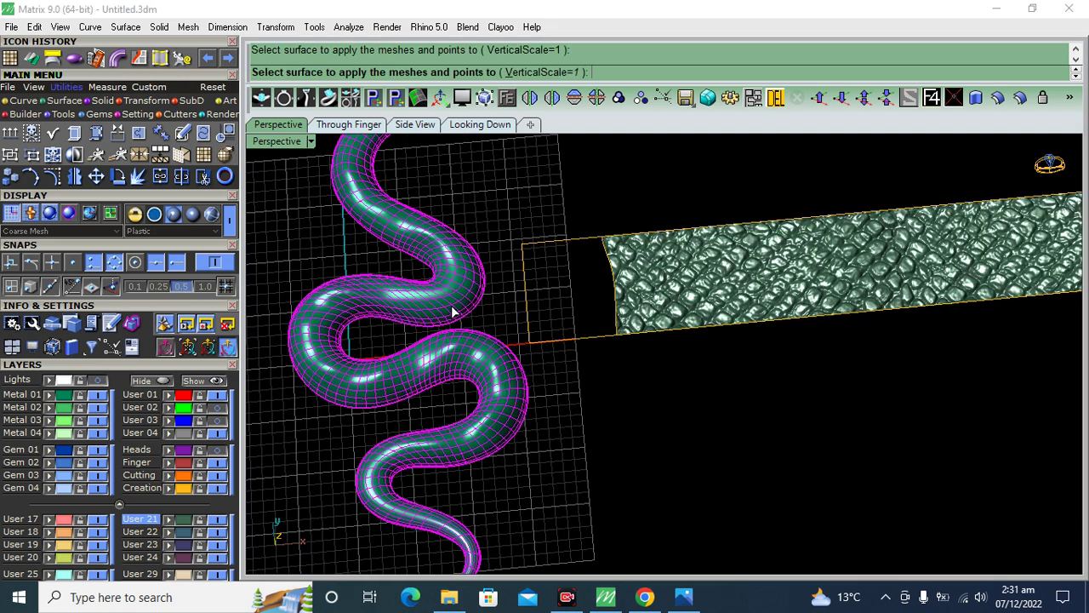
key(Return)
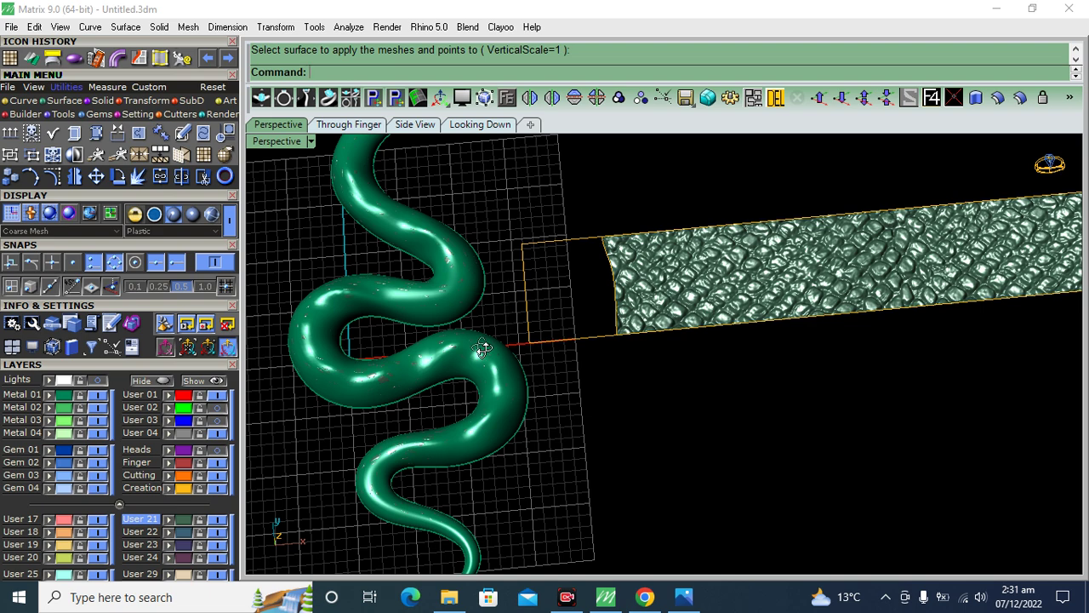
Step: Inspect the wrapped snake, toggling the Metal 01 layer, and reselect the scaly strip mesh
right_drag(481, 355, 485, 287)
scroll(603, 362, up, 3)
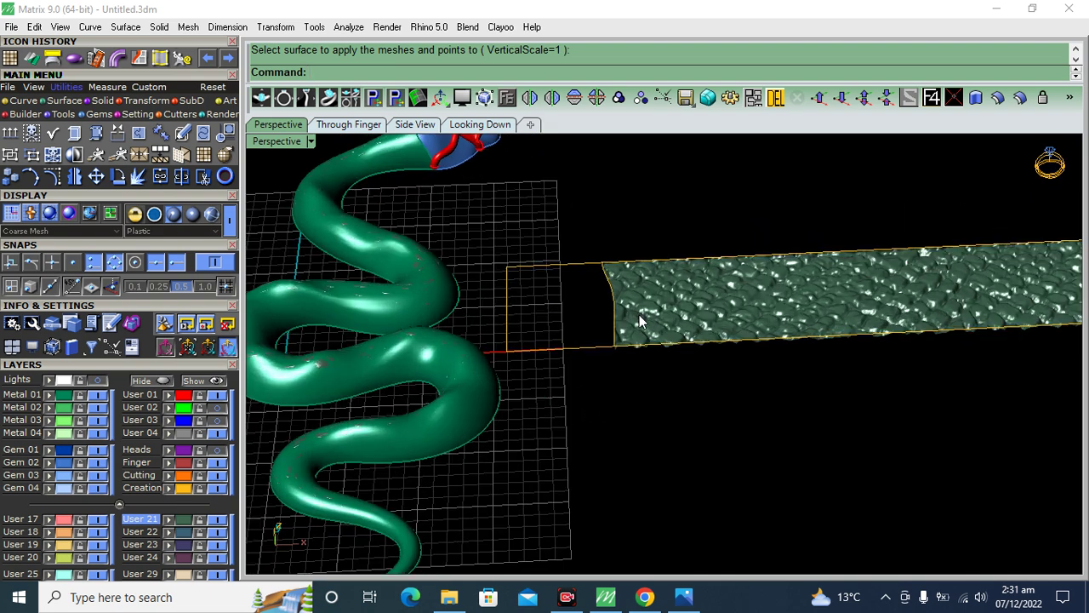
scroll(578, 332, up, 3)
scroll(569, 317, up, 3)
right_drag(569, 317, 569, 330)
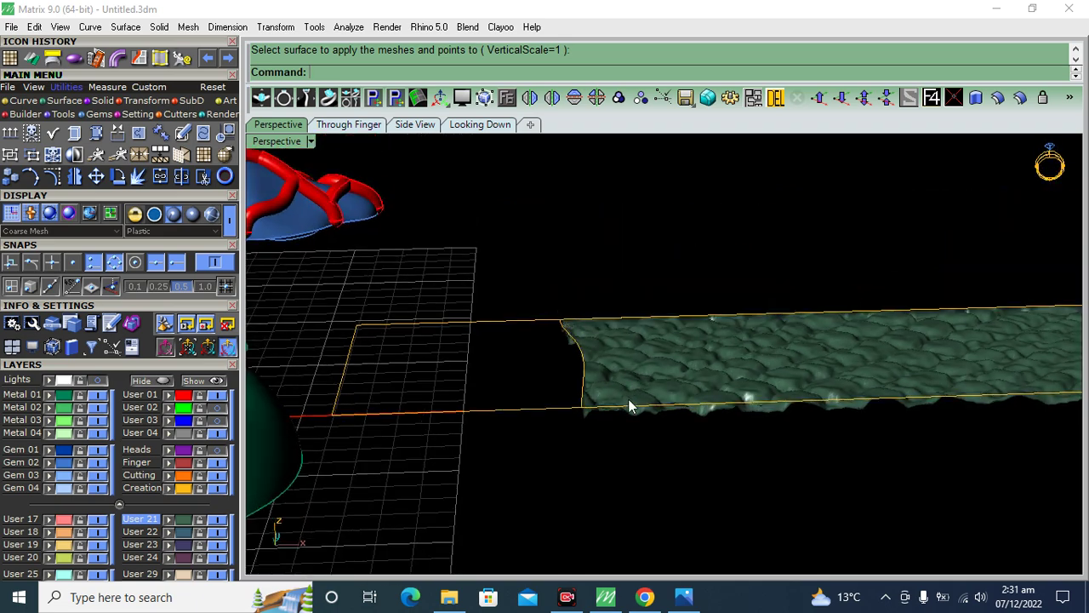
scroll(755, 312, down, 5)
right_drag(754, 312, 458, 339)
scroll(458, 339, up, 2)
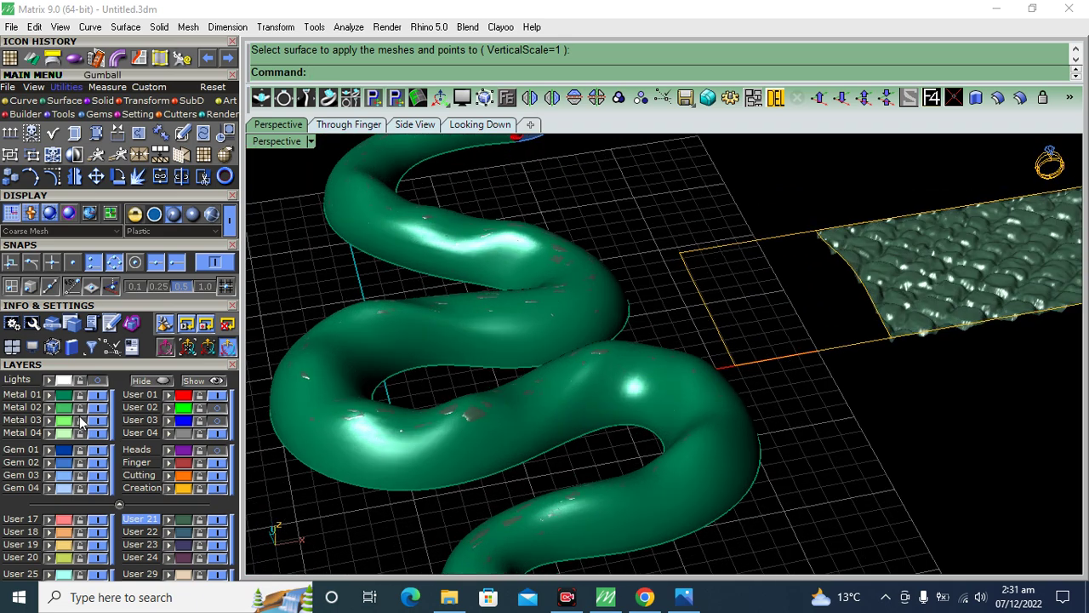
click(98, 396)
click(463, 304)
right_drag(673, 307, 335, 345)
scroll(553, 319, down, 3)
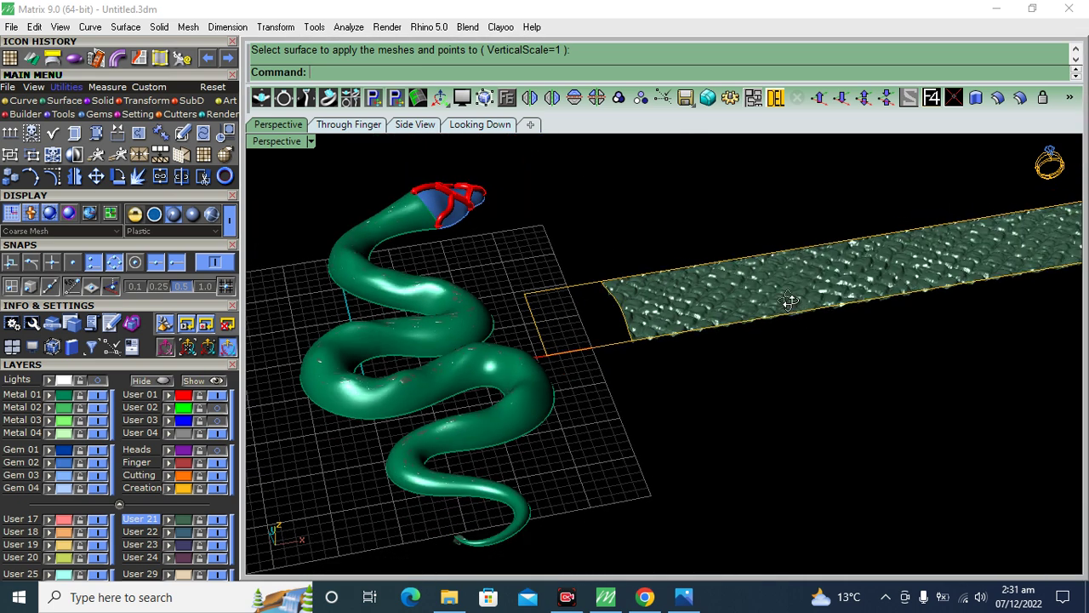
click(970, 274)
scroll(970, 280, down, 2)
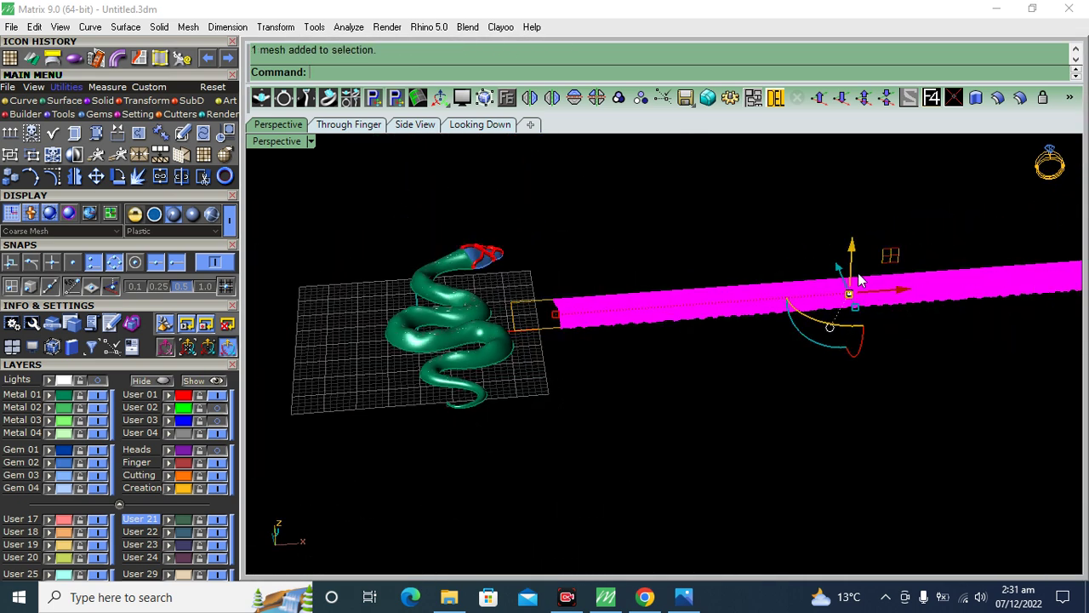
Step: Try an exact transform on the scale strip, then undo it
click(885, 285)
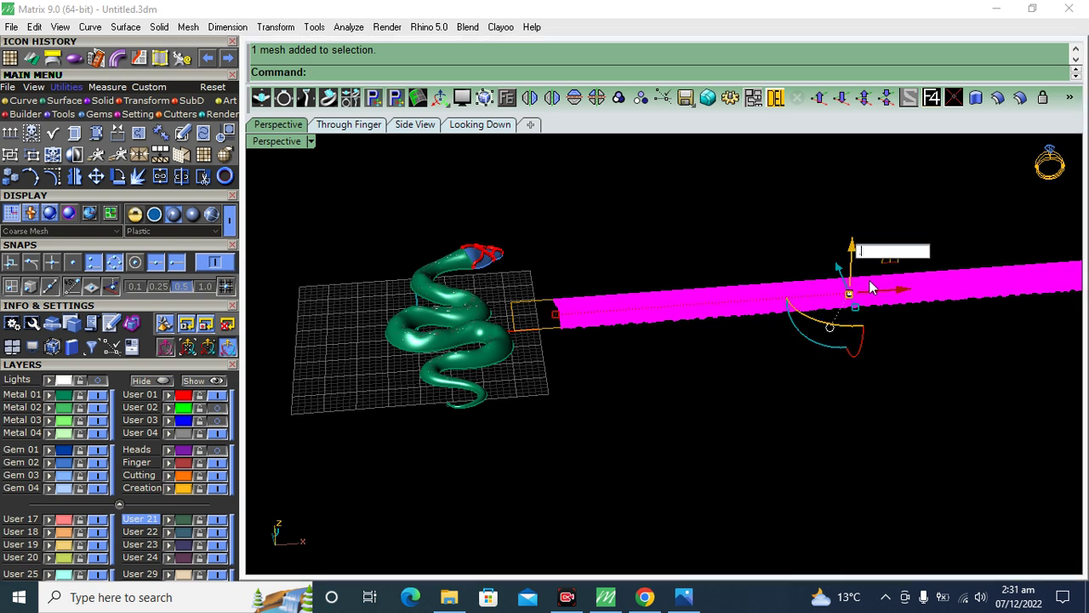
key(Escape)
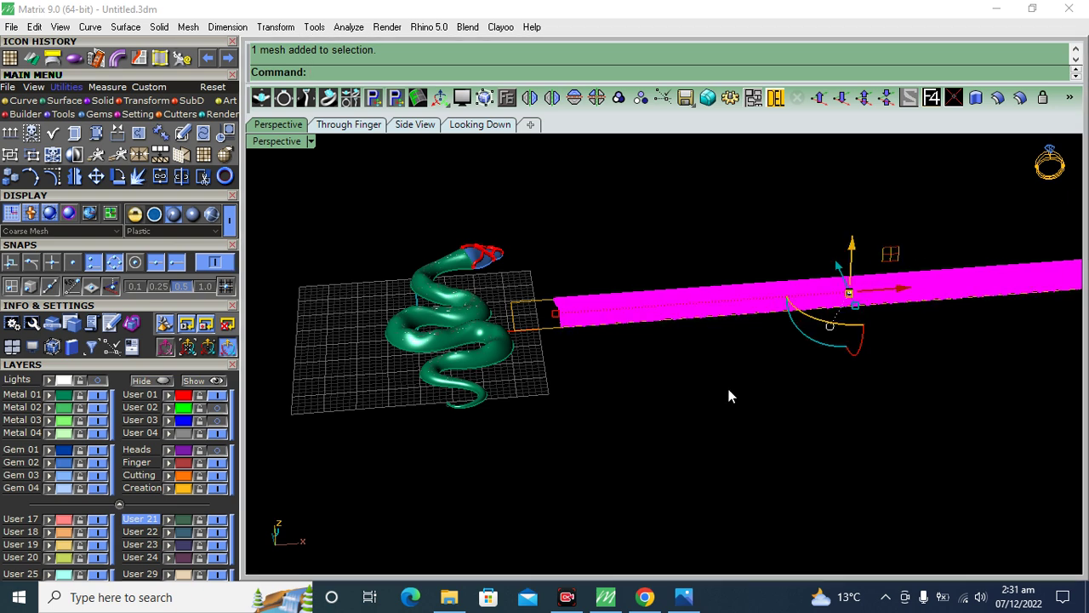
click(685, 422)
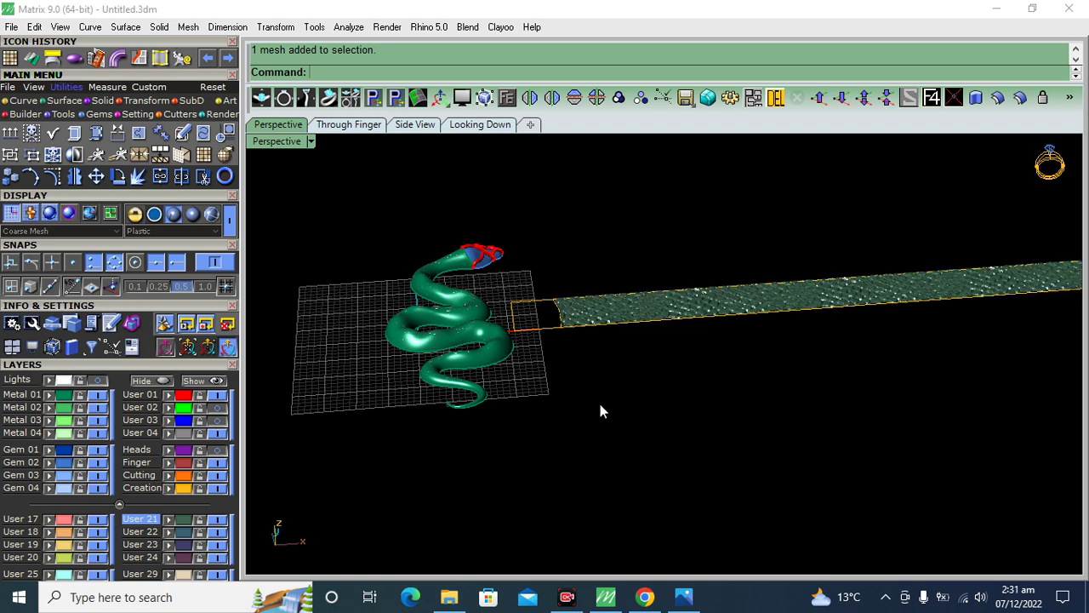
scroll(435, 296, up, 4)
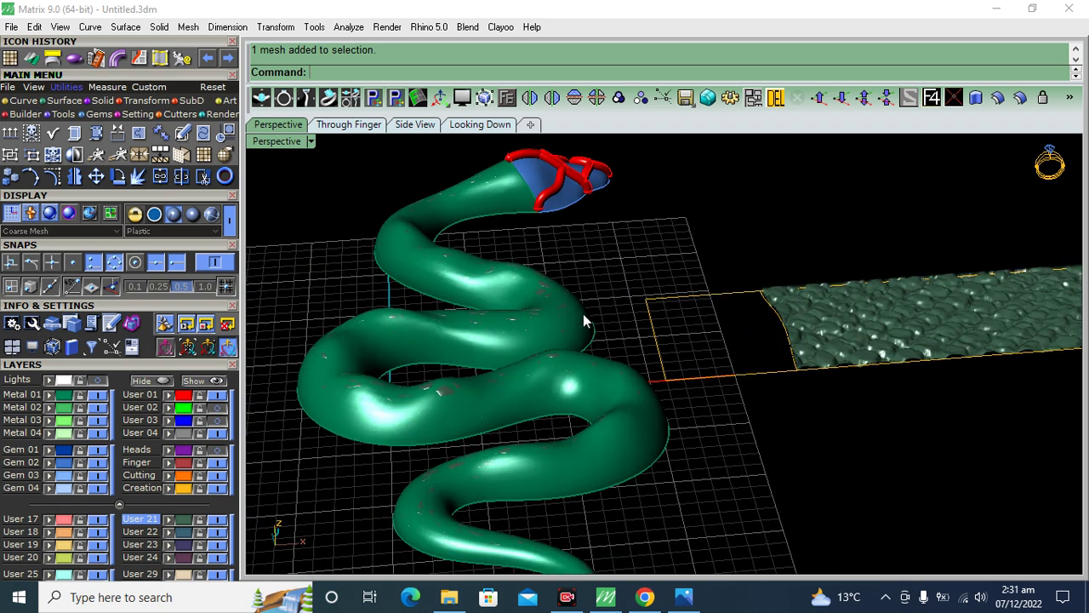
key(ctrl+z)
key(ctrl+z)
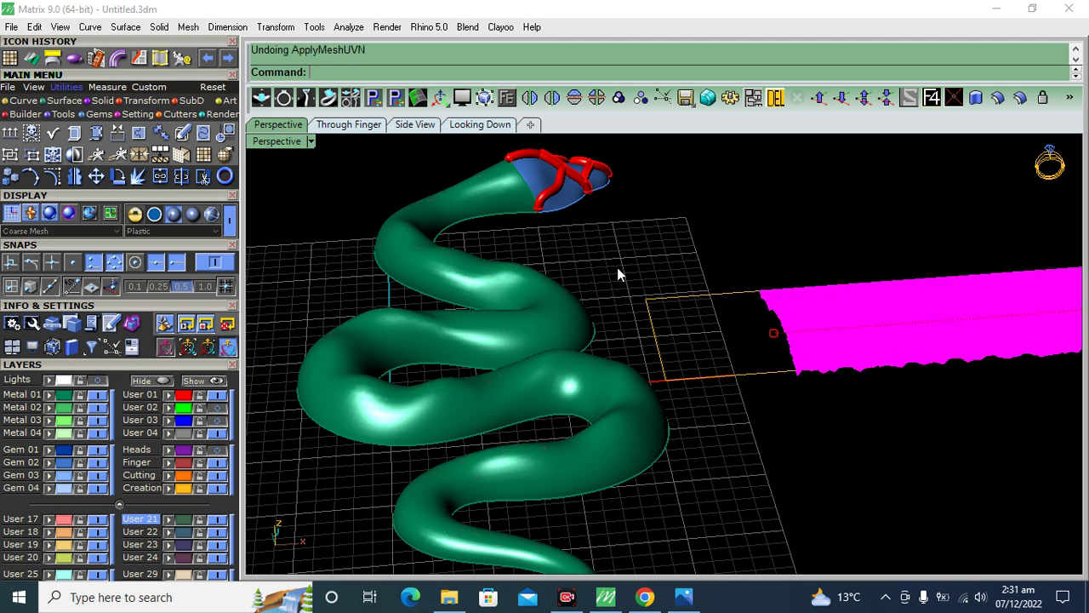
Step: Raise the scale strip by 25 and reselect it with its two curves
mouse_move(539, 400)
right_down()
mouse_move(515, 284)
mouse_move(506, 440)
mouse_move(532, 385)
right_up()
scroll(632, 353, up, 1)
click(876, 314)
scroll(898, 312, up, 3)
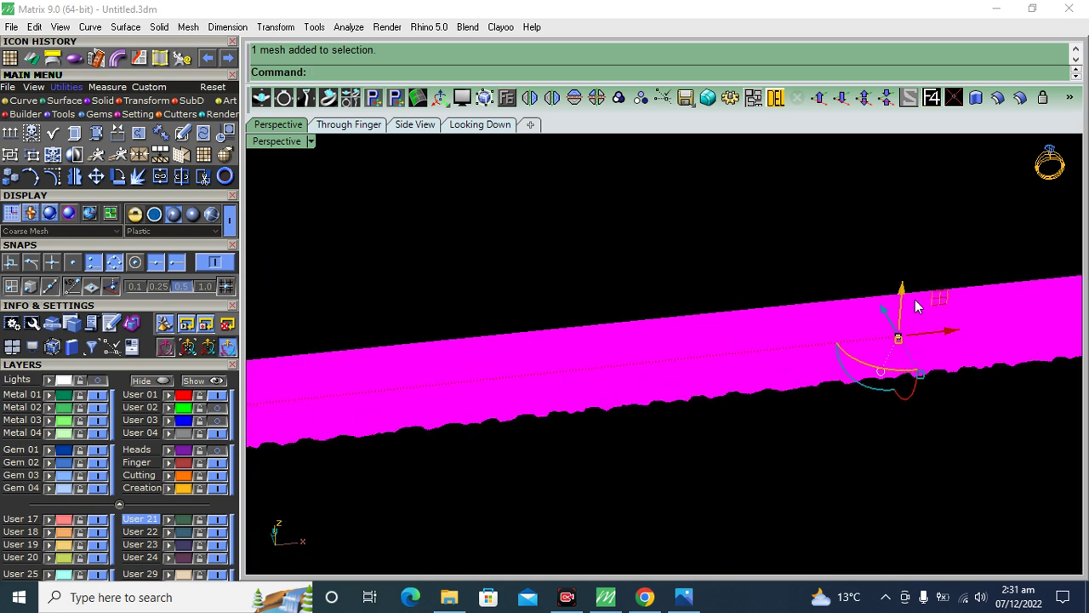
click(904, 295)
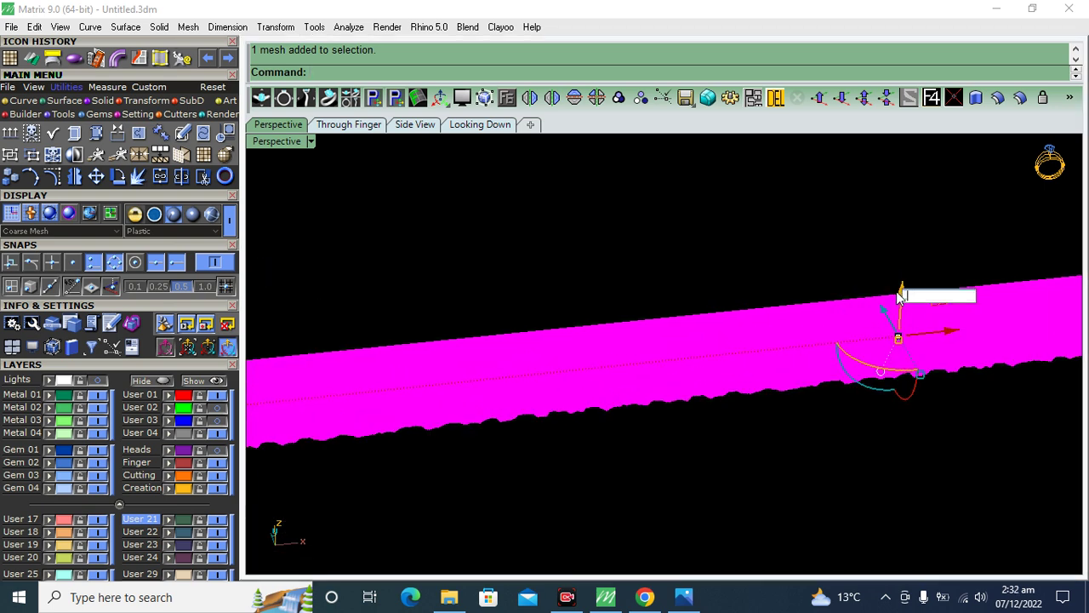
text(25)
key(Return)
click(776, 251)
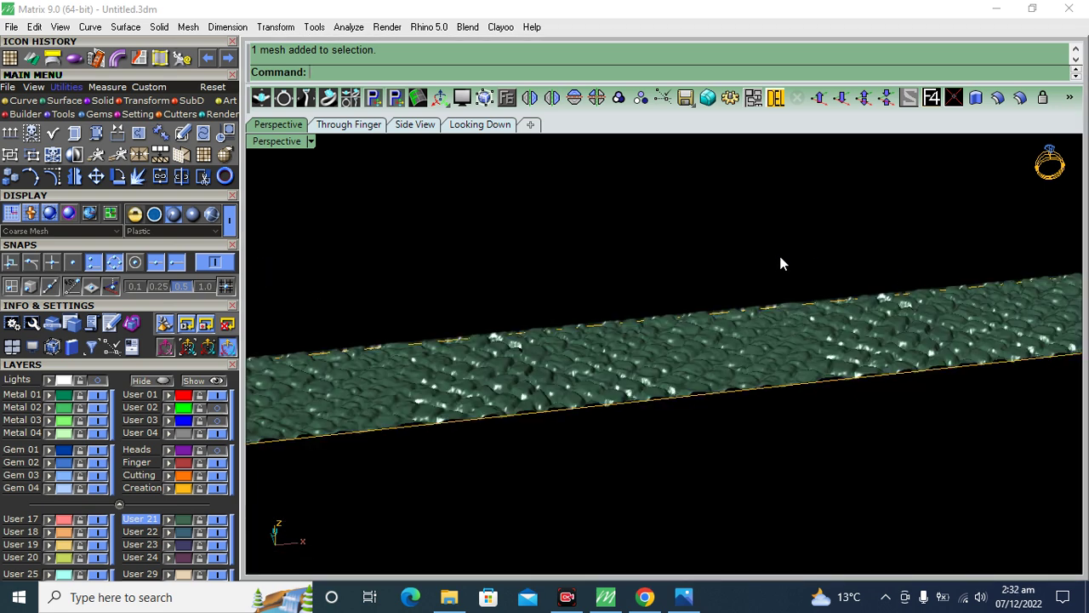
scroll(775, 272, down, 3)
drag(661, 410, 663, 403)
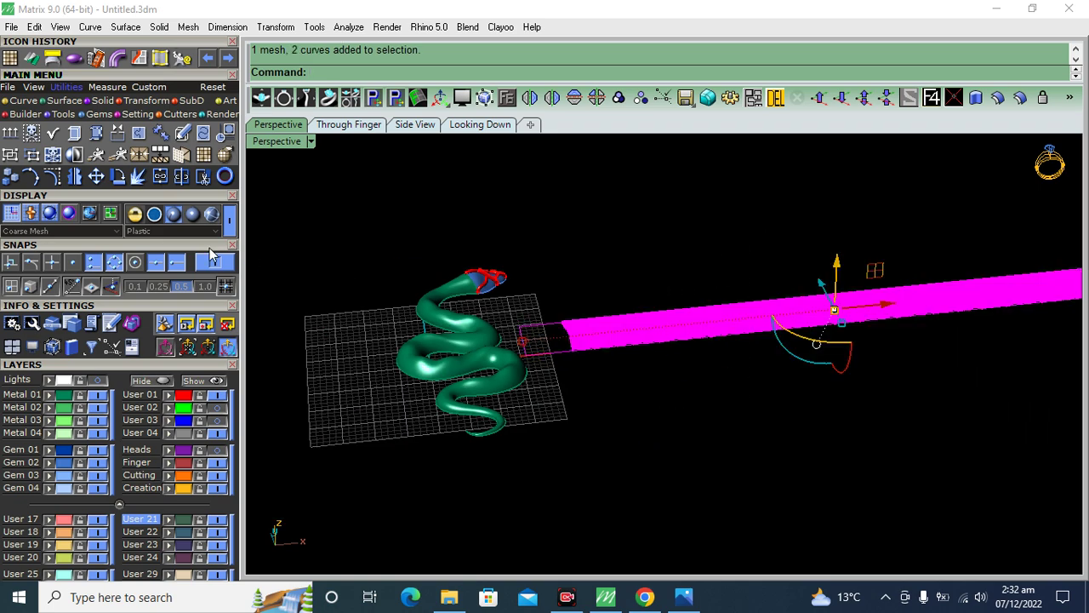
Step: Rerun the mesh wrap onto the snake and reselect the flat scale strip
click(223, 175)
scroll(465, 341, up, 2)
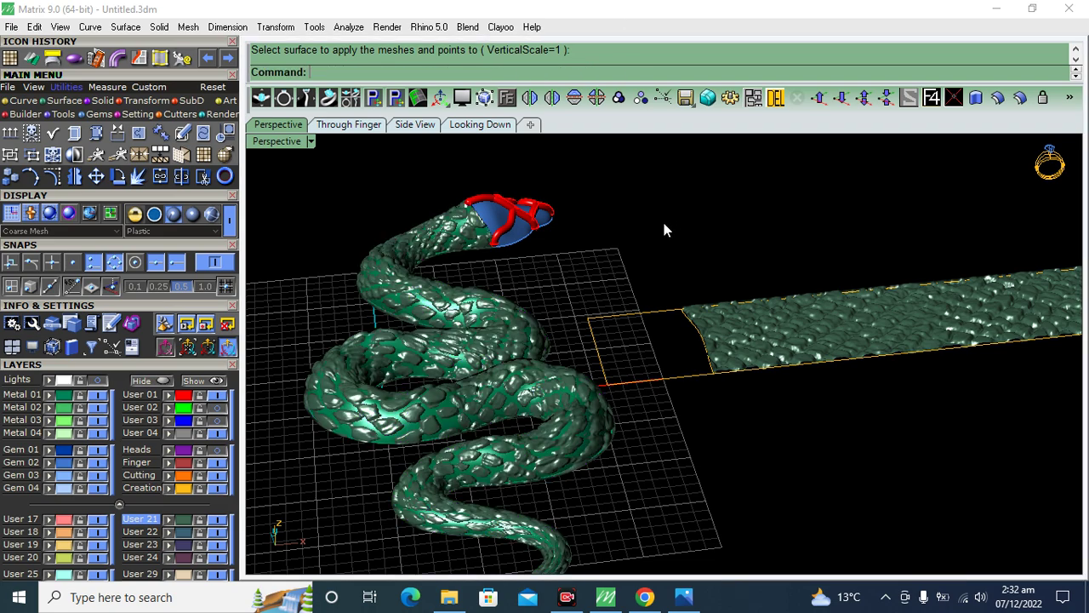
mouse_move(603, 318)
right_down()
mouse_move(474, 377)
mouse_move(525, 336)
right_up()
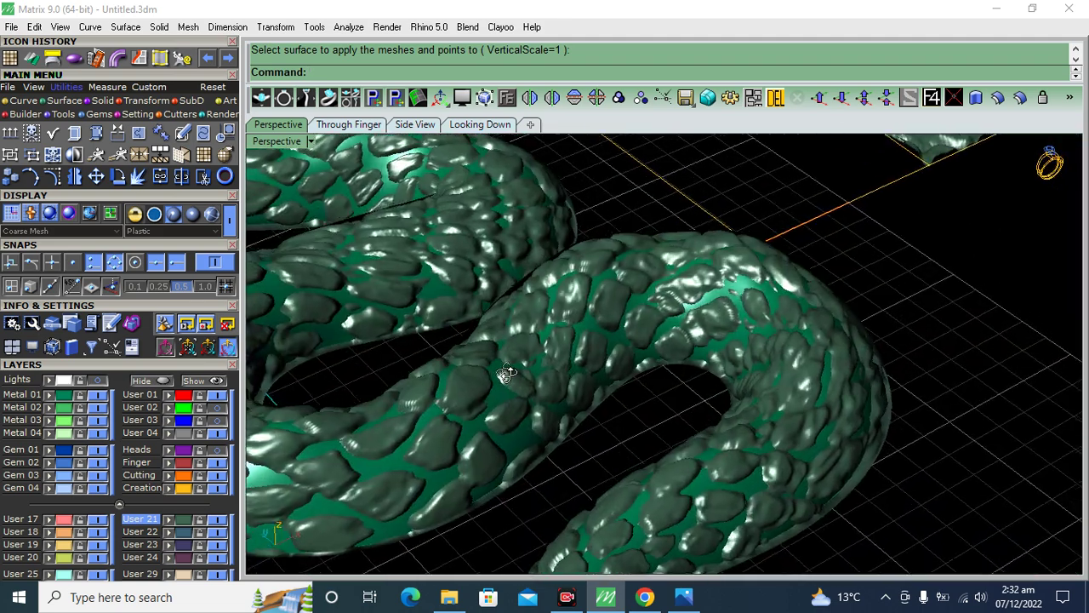
mouse_move(525, 337)
right_down()
mouse_move(769, 202)
mouse_move(532, 352)
mouse_move(503, 316)
mouse_move(794, 260)
mouse_move(716, 345)
mouse_move(724, 358)
right_up()
click(770, 202)
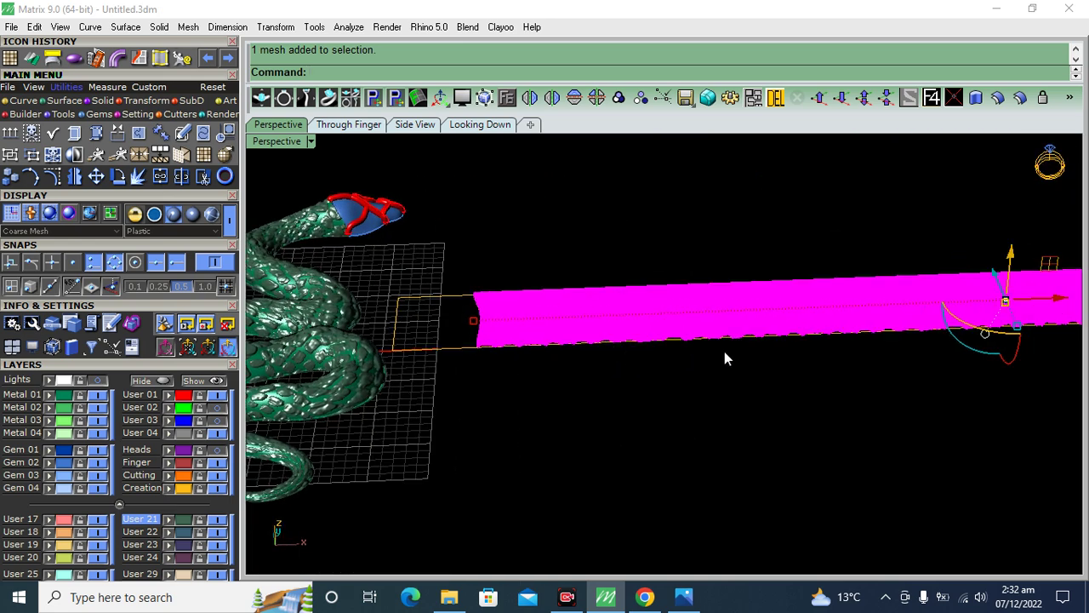
Step: Undo the strip move and the scale wrap so the snake is smooth, then reselect the strip
click(1011, 255)
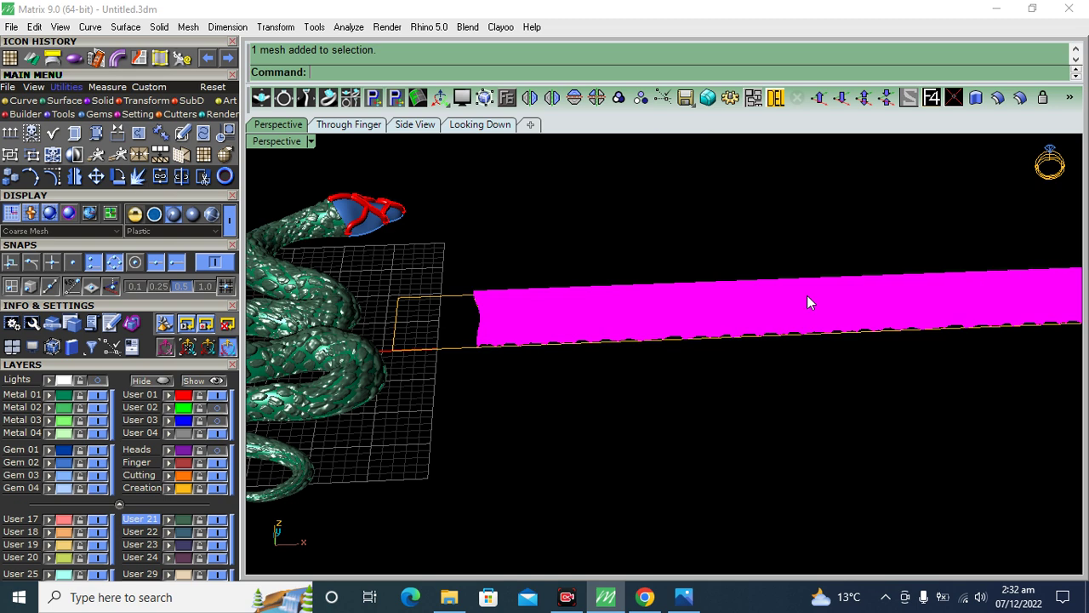
click(483, 410)
shift+right_drag(483, 410, 563, 401)
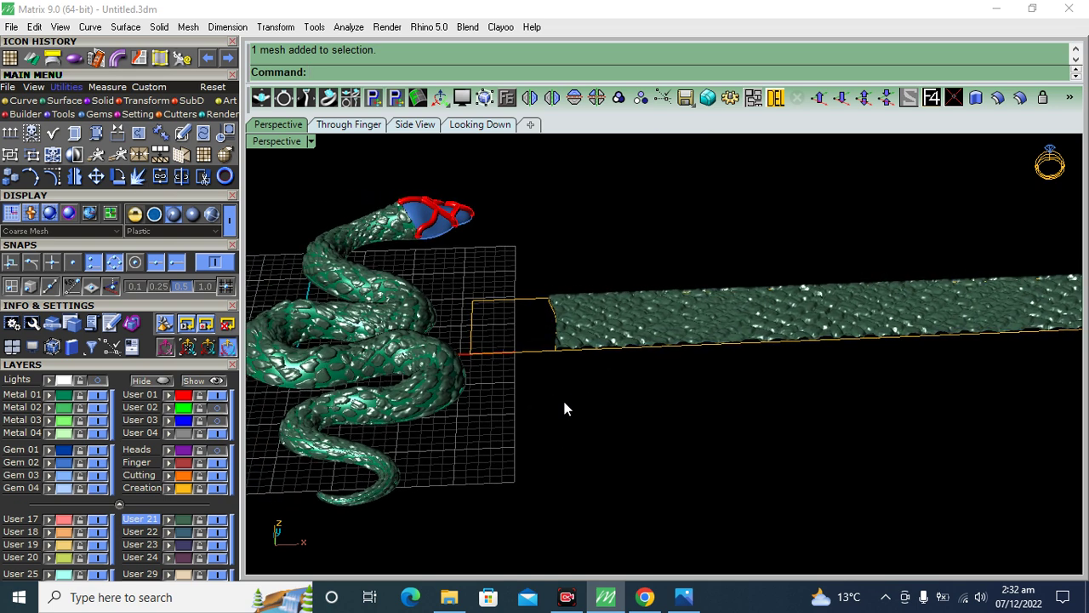
key(ctrl+z)
key(ctrl+z)
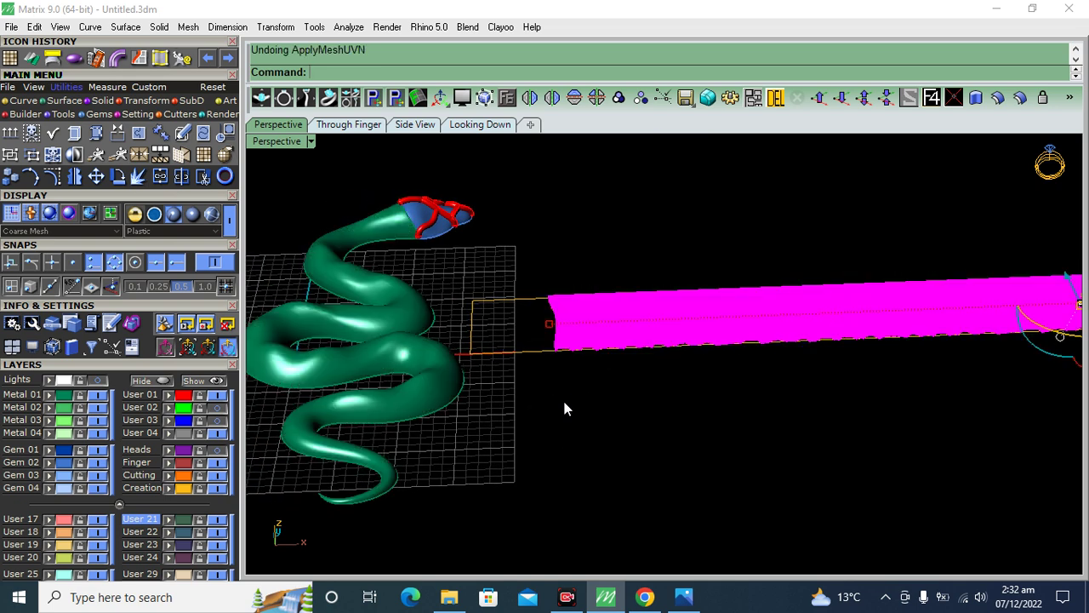
click(561, 403)
right_drag(621, 395, 748, 348)
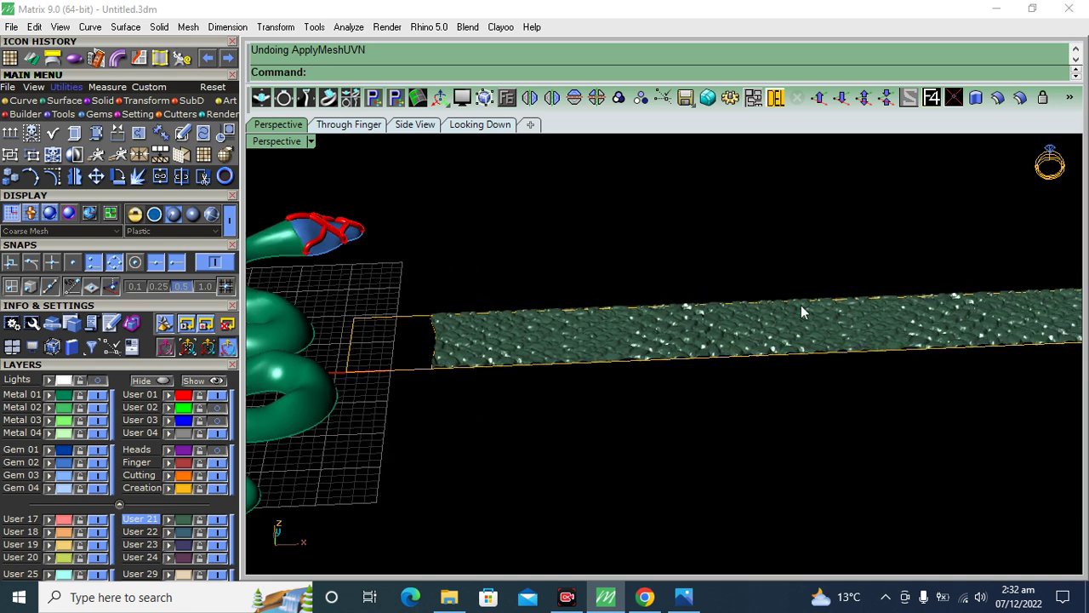
click(835, 319)
click(966, 281)
key(Return)
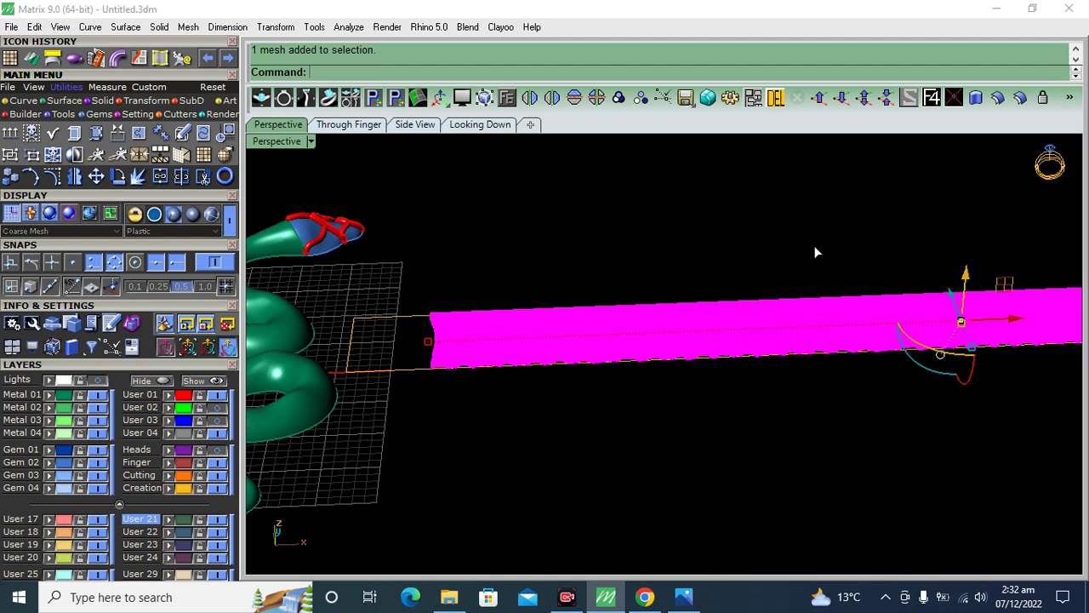
Step: Wrap the scale strip's pattern onto the snake body surface with ApplyMeshUVN
drag(718, 204, 505, 489)
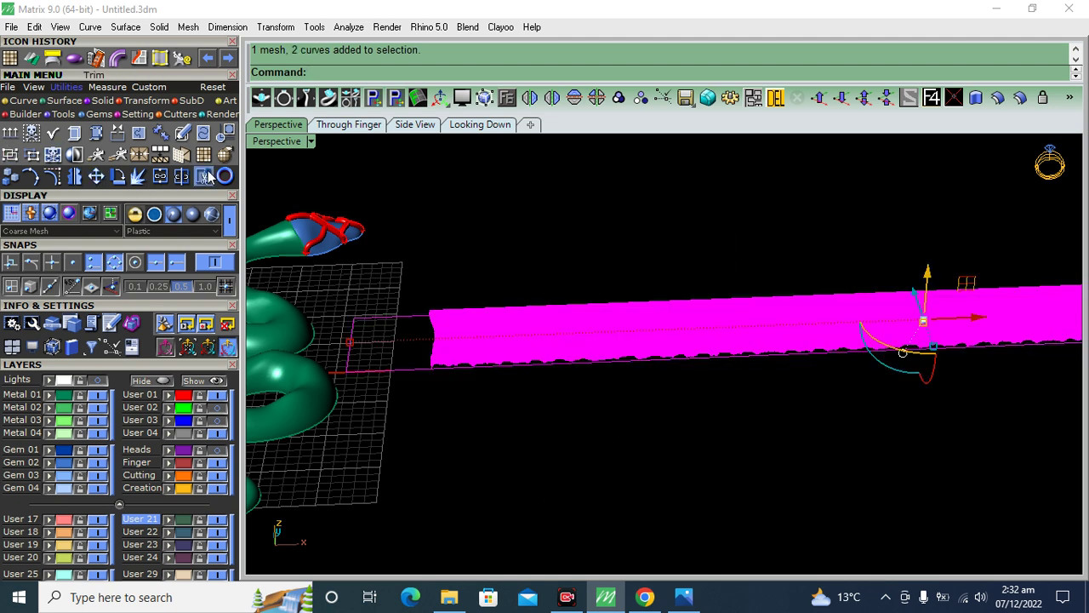
click(203, 177)
right_drag(483, 458, 502, 349)
click(507, 372)
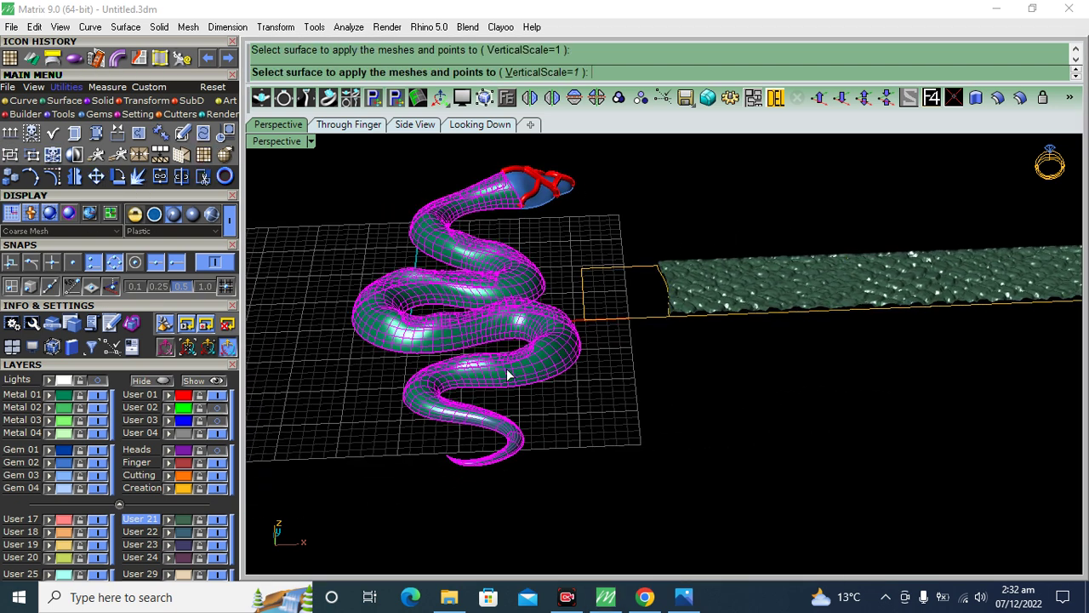
right_click(593, 419)
mouse_move(651, 392)
right_down()
mouse_move(648, 442)
mouse_move(613, 489)
right_up()
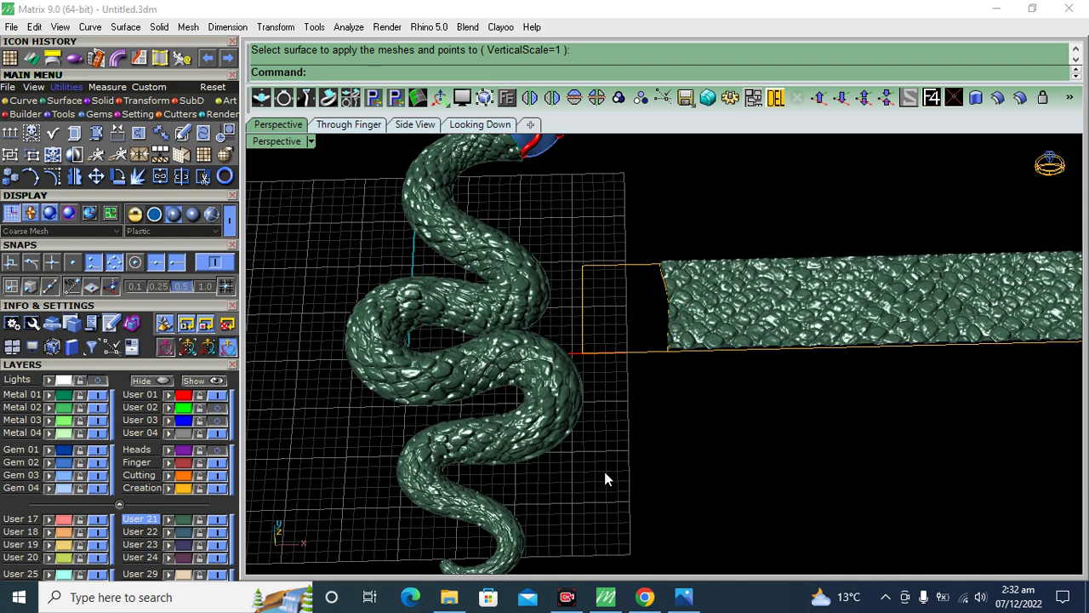
Step: Move the flat scale strip onto the blue Gem 01 layer
click(734, 306)
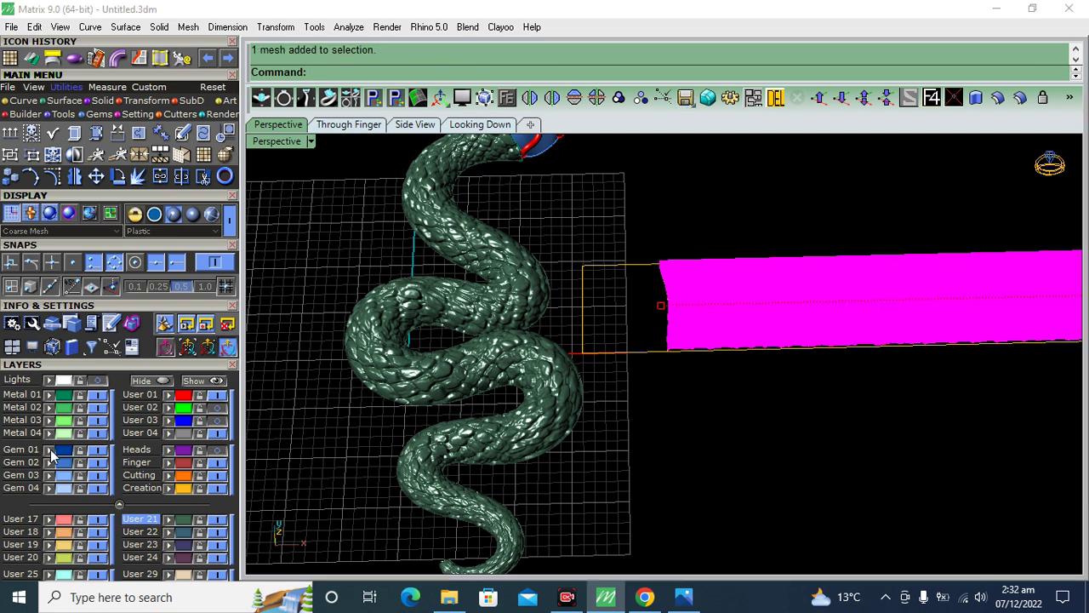
click(754, 458)
scroll(731, 455, down, 3)
scroll(639, 439, down, 2)
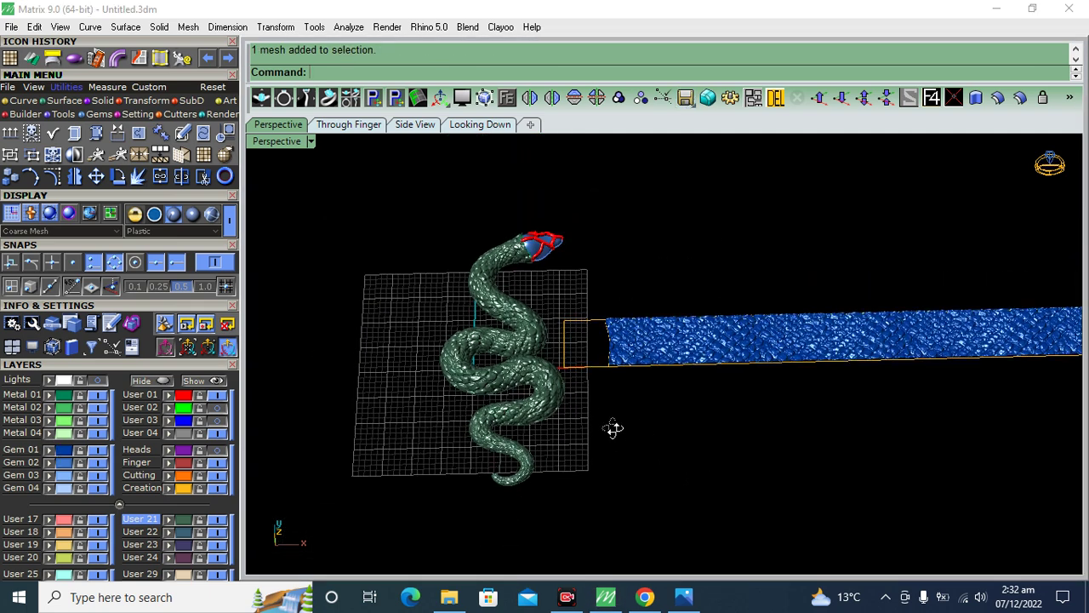
scroll(639, 417, up, 2)
scroll(632, 442, up, 3)
scroll(612, 330, down, 3)
click(61, 400)
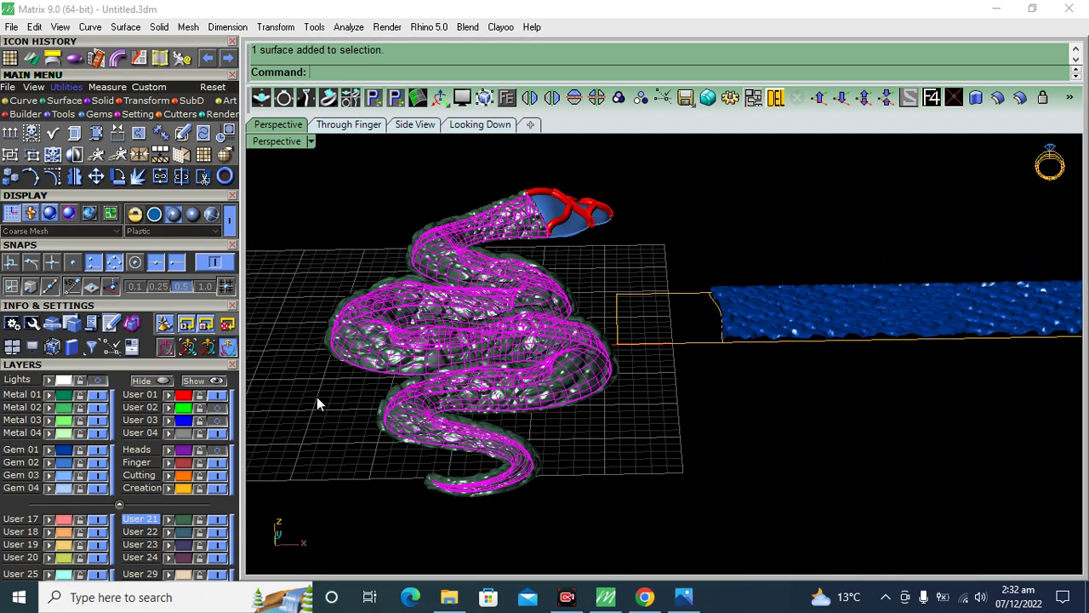
Step: Offset the scaled snake surface into a solid with distance 0.45 and Solid set to Yes
right_drag(316, 397, 924, 164)
click(998, 100)
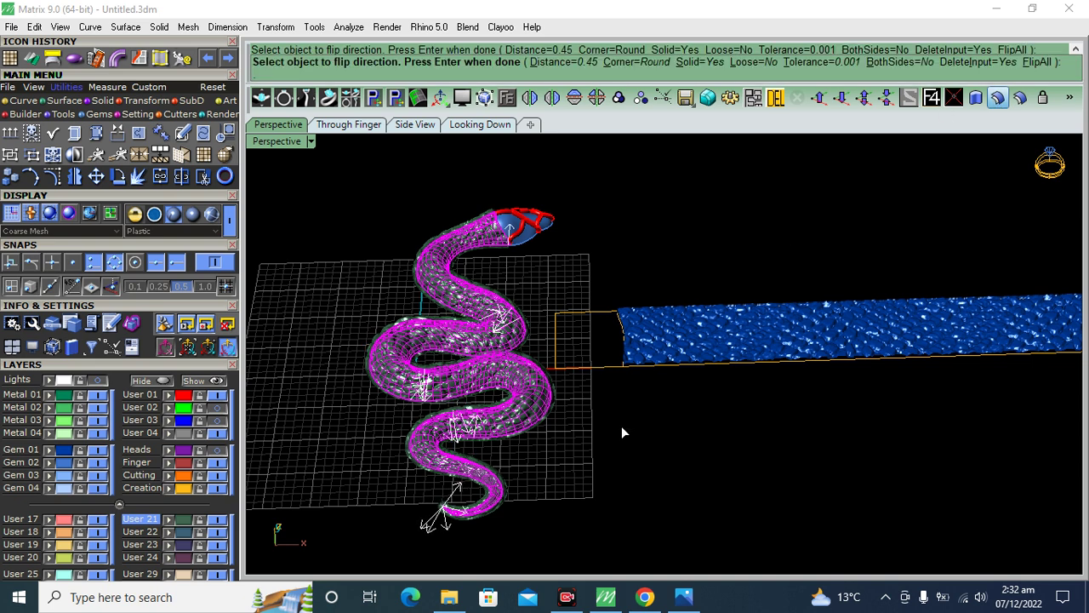
key(Return)
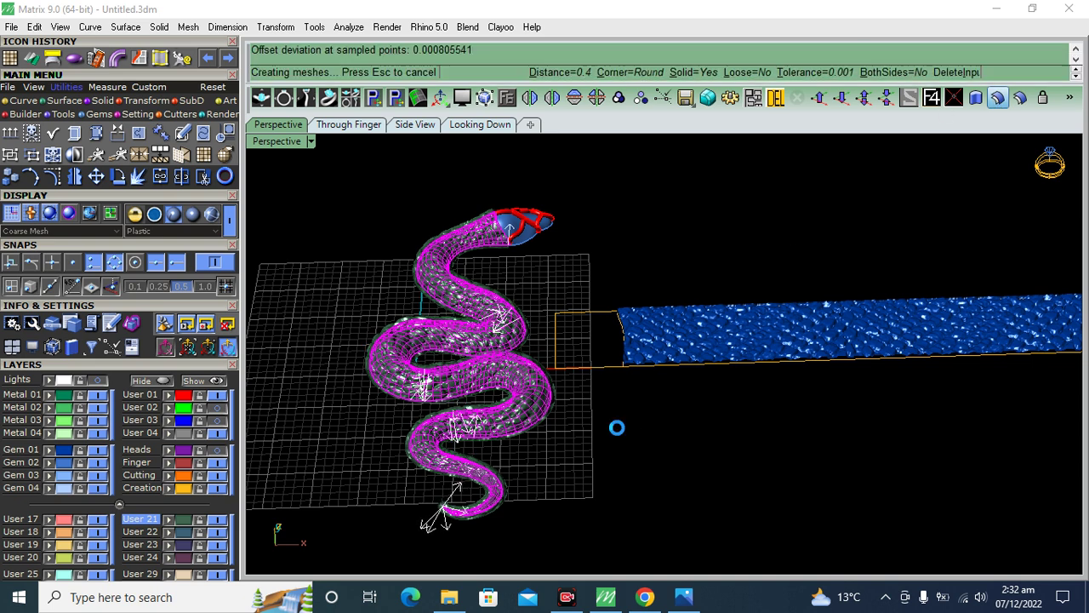
mouse_move(371, 418)
right_down()
mouse_move(498, 284)
mouse_move(532, 454)
mouse_move(402, 524)
right_up()
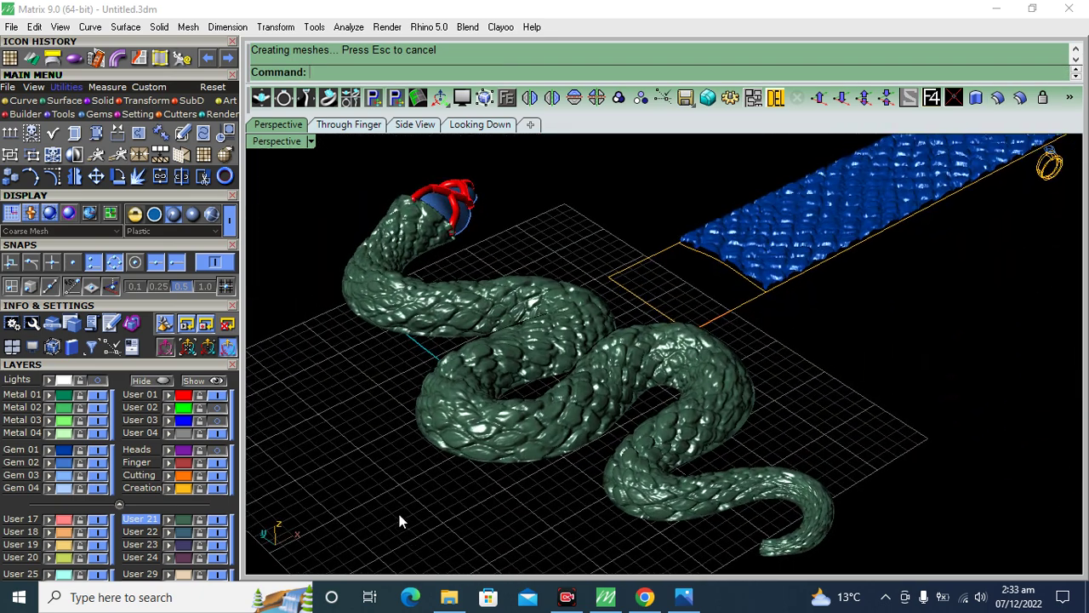
right_drag(574, 182, 495, 403)
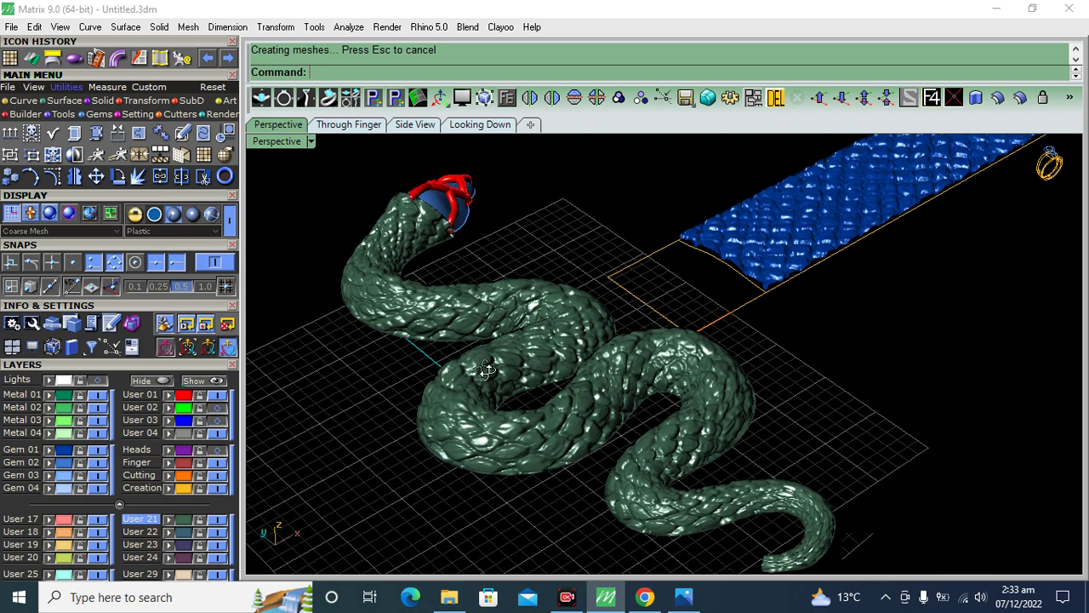
mouse_move(495, 403)
right_down()
mouse_move(382, 372)
mouse_move(726, 221)
right_up()
scroll(700, 416, up, 3)
scroll(743, 295, up, 5)
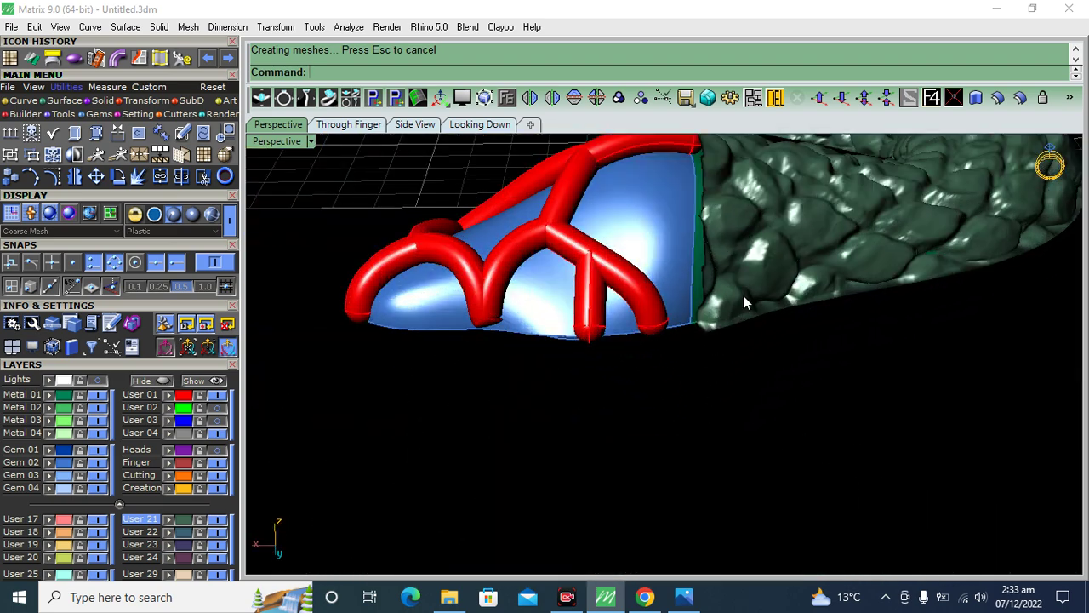
click(766, 276)
scroll(699, 337, down, 3)
right_drag(698, 344, 539, 416)
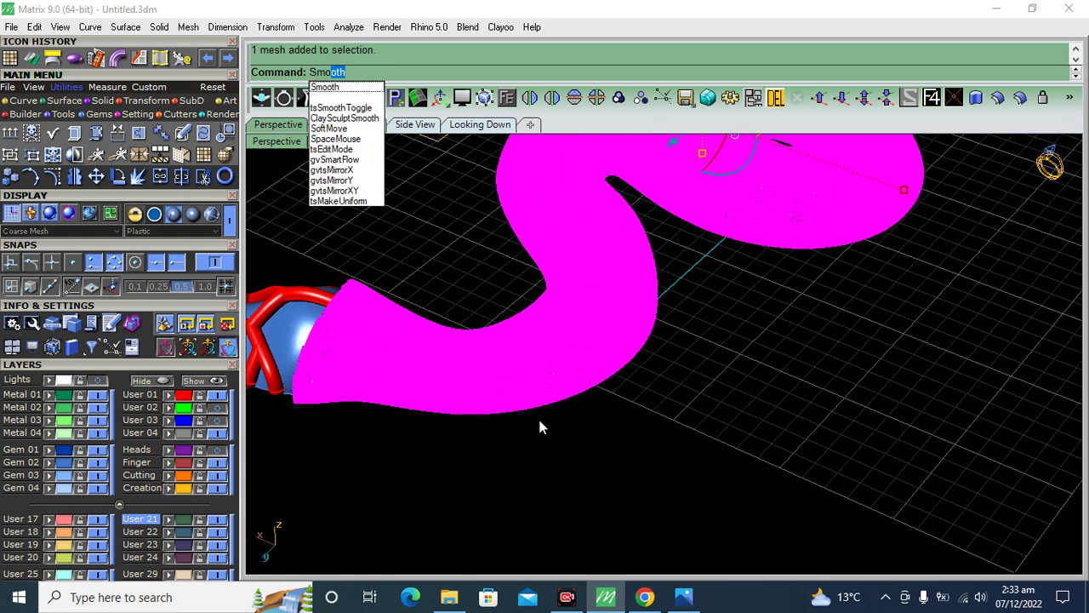
Step: Smooth the snake mesh with factor 1, keeping X/Y/Z and Fix Boundaries checked
text(o)
key(Return)
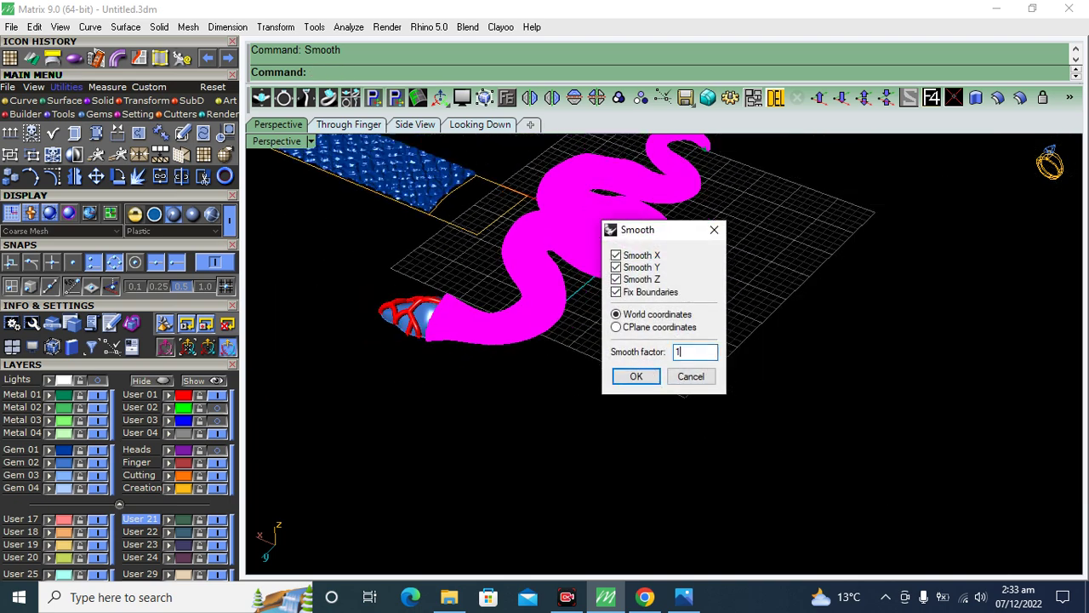
click(638, 376)
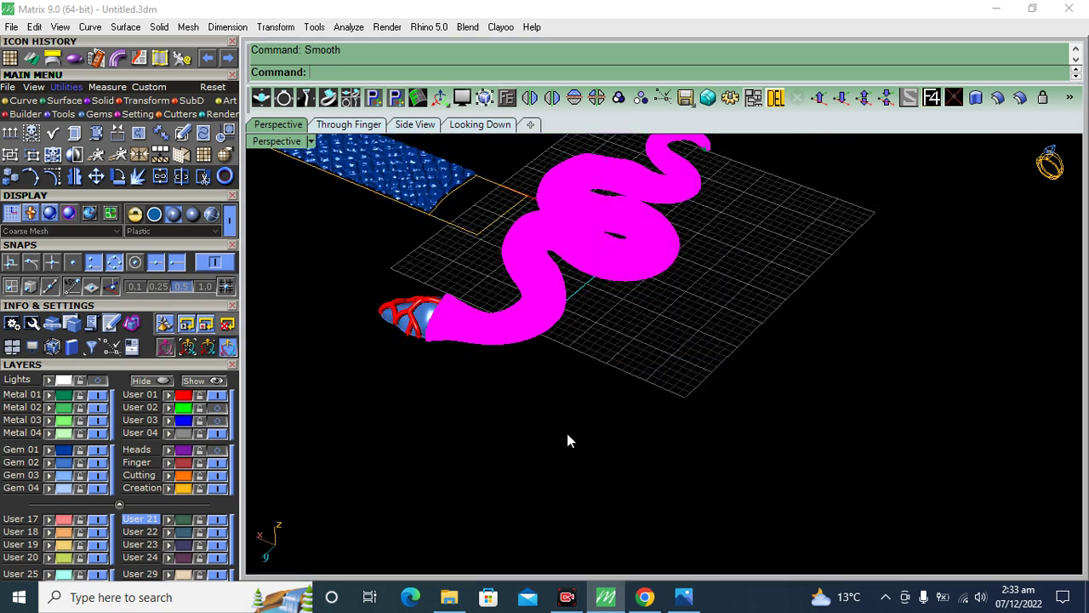
scroll(553, 286, up, 2)
scroll(678, 385, up, 1)
scroll(750, 364, down, 2)
right_drag(750, 364, 707, 443)
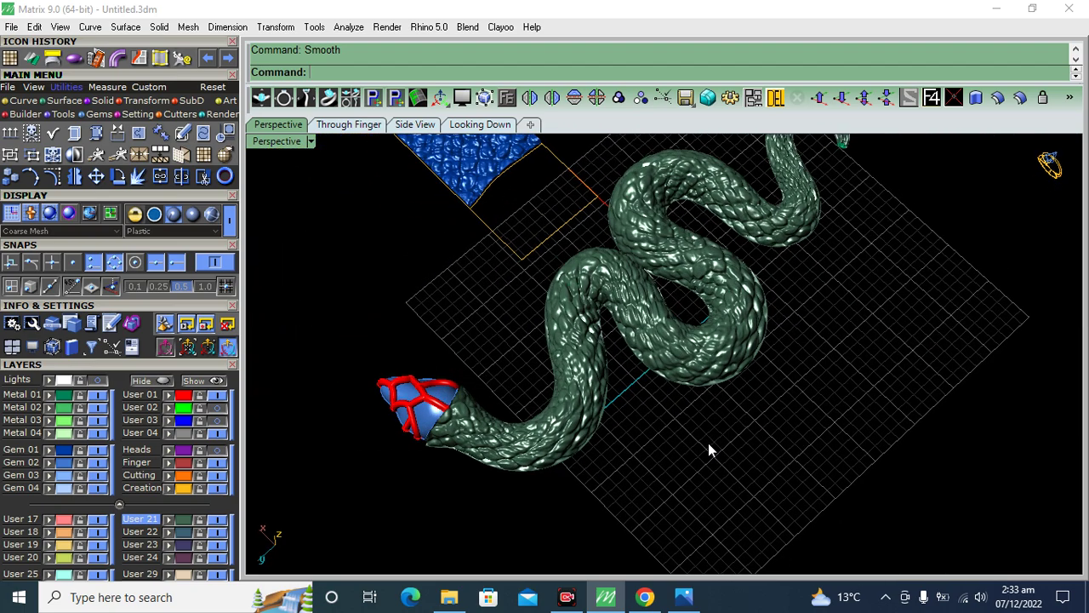
mouse_move(640, 398)
right_down()
mouse_move(651, 413)
mouse_move(610, 488)
mouse_move(769, 345)
mouse_move(785, 313)
right_up()
drag(780, 275, 633, 478)
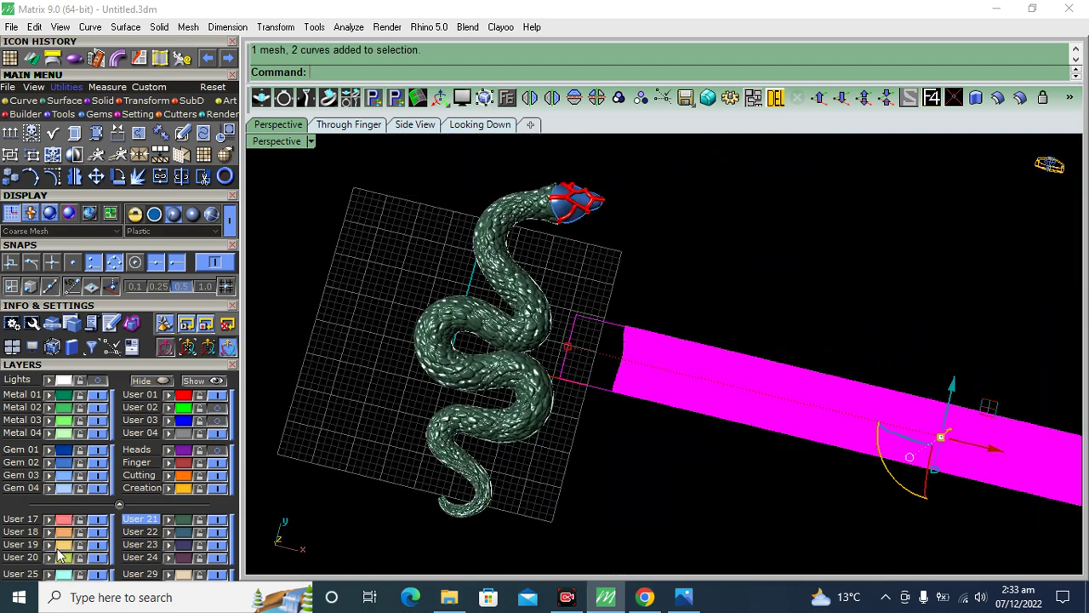
click(98, 519)
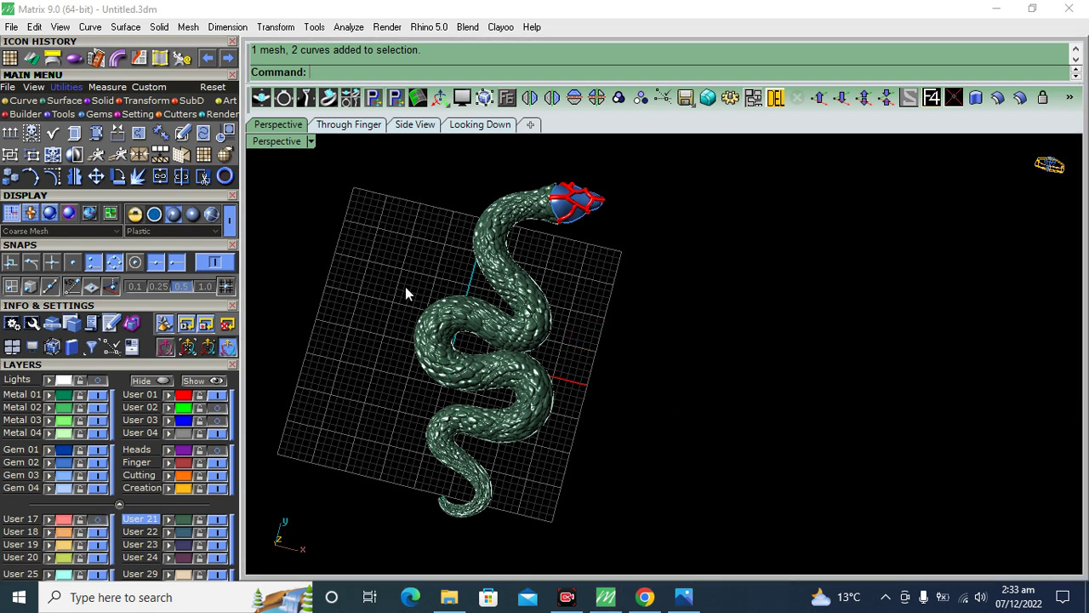
click(468, 126)
scroll(476, 315, down, 3)
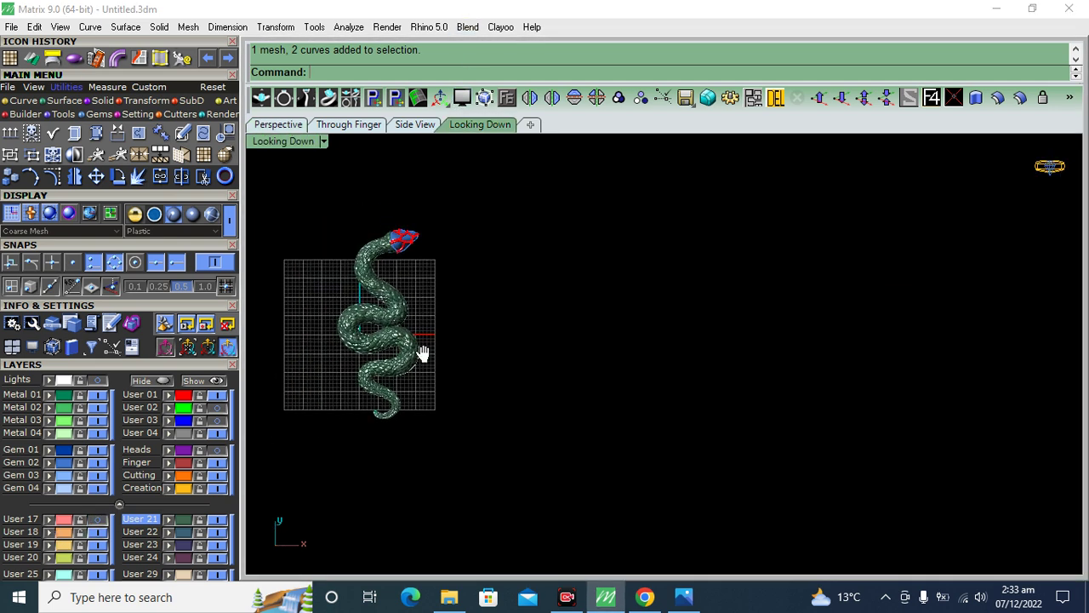
click(79, 379)
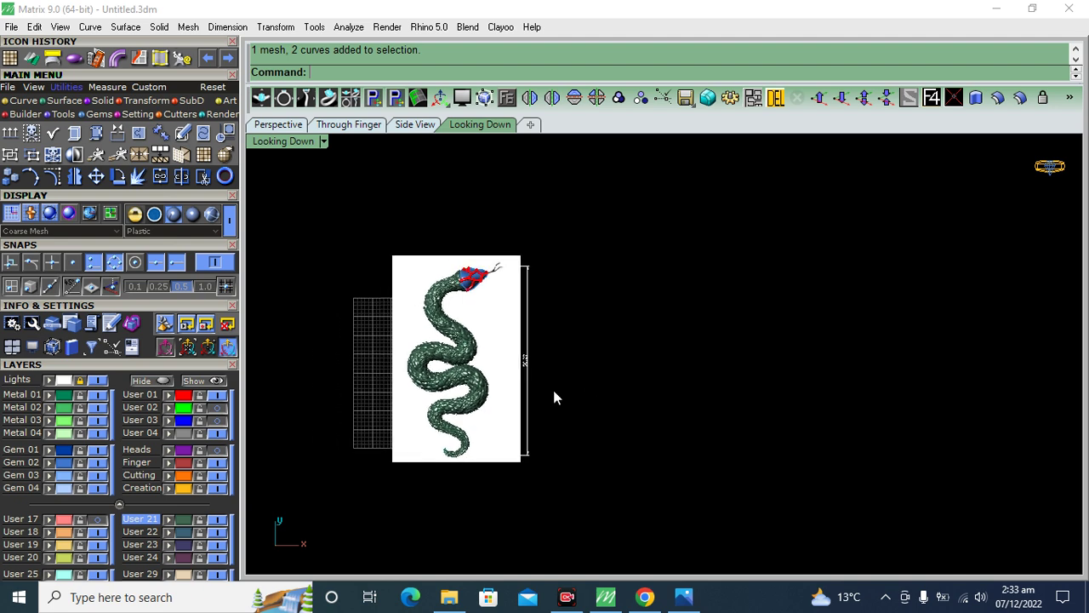
scroll(445, 379, up, 2)
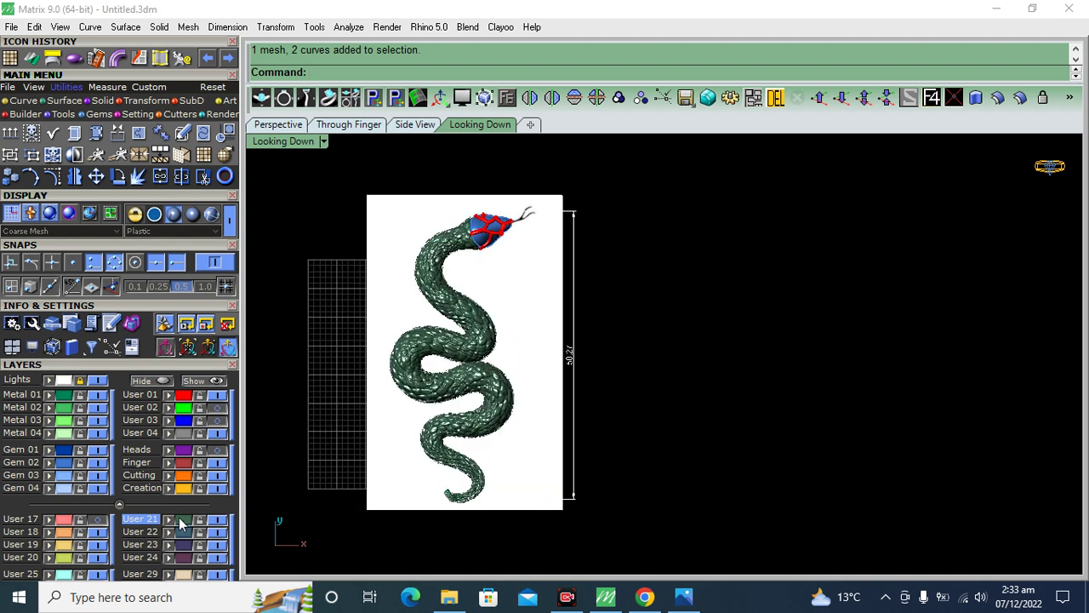
click(180, 515)
click(652, 350)
right_drag(652, 350, 667, 354)
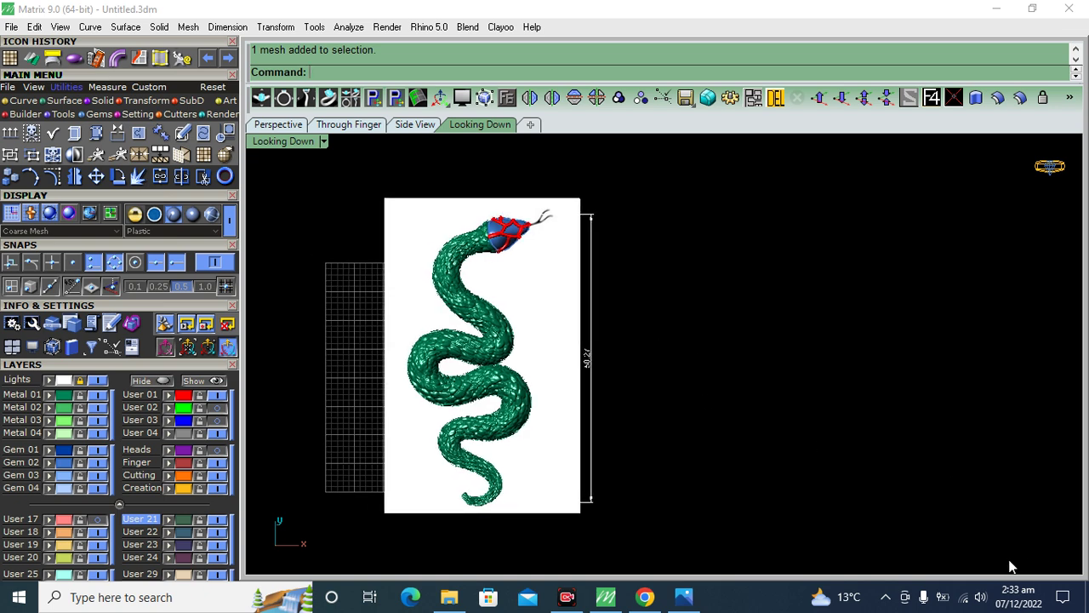
scroll(495, 221, up, 3)
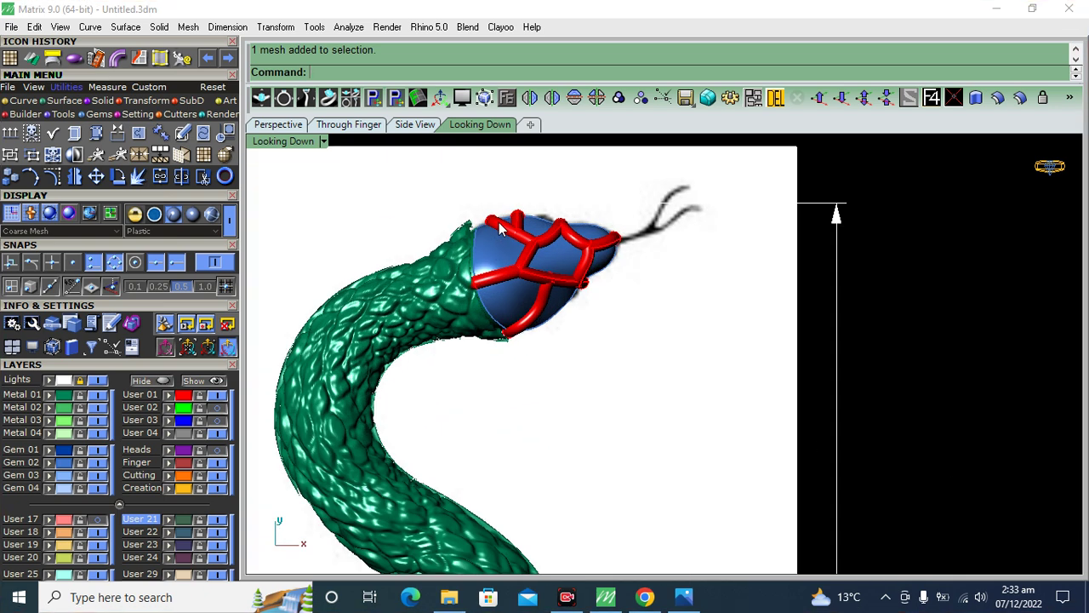
double_click(630, 7)
double_click(630, 7)
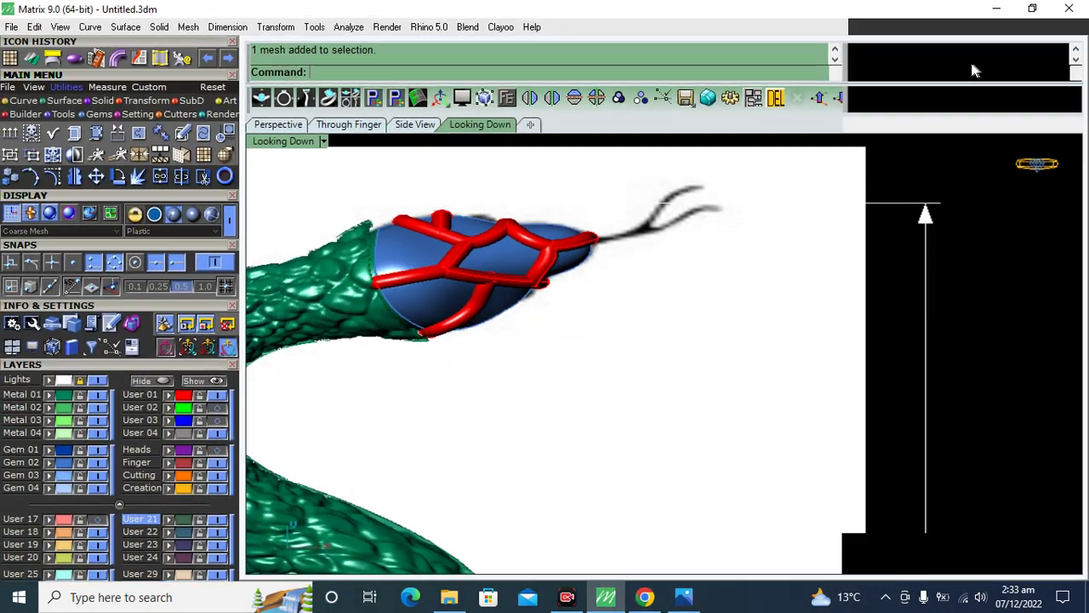
scroll(474, 231, up, 2)
scroll(460, 230, up, 1)
scroll(483, 228, up, 1)
scroll(451, 230, down, 1)
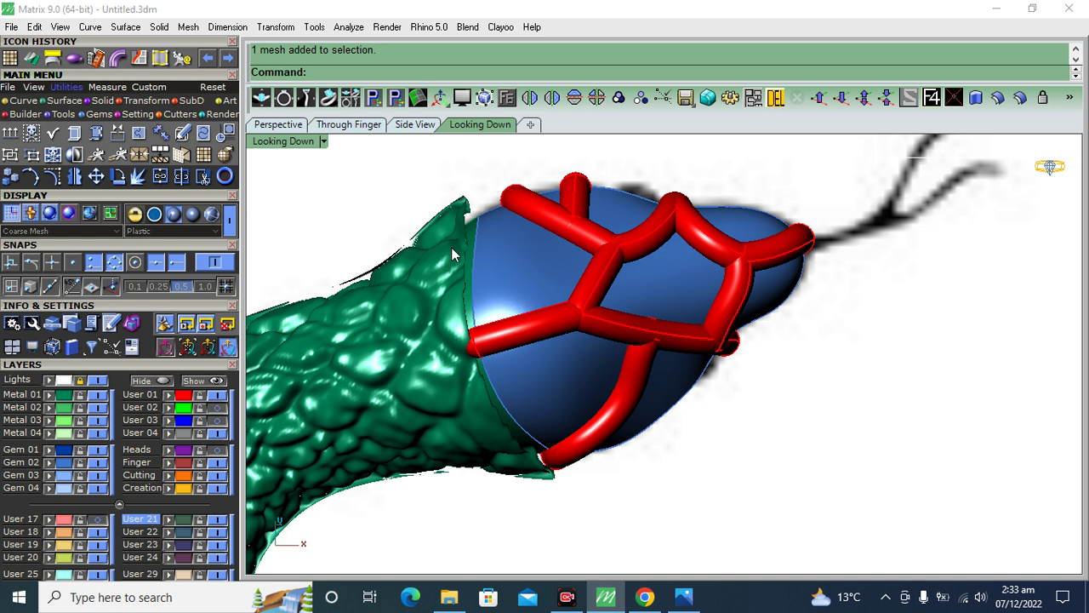
scroll(446, 242, down, 2)
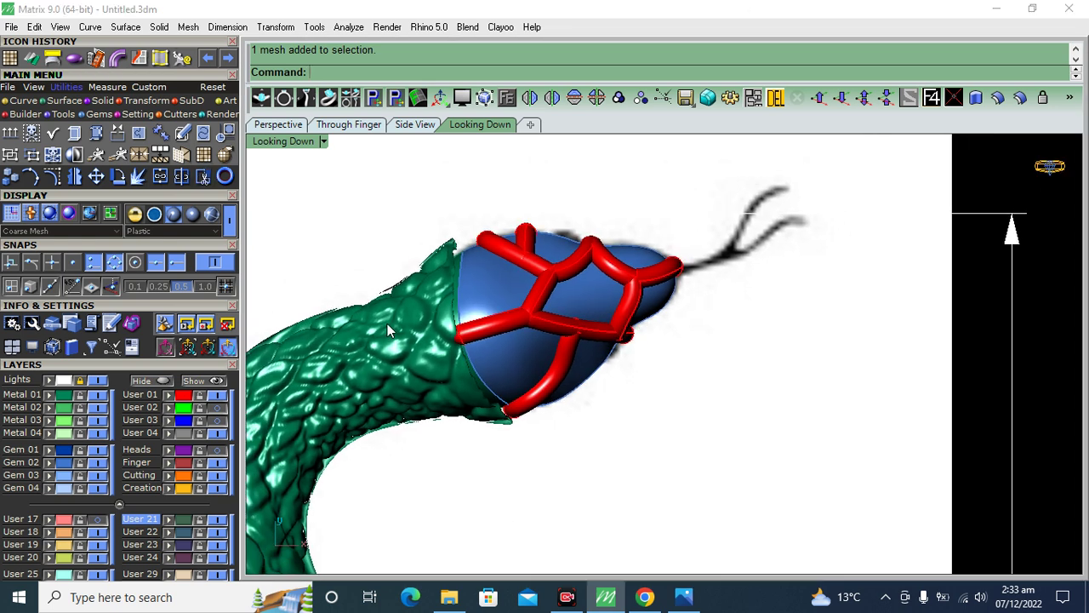
click(23, 100)
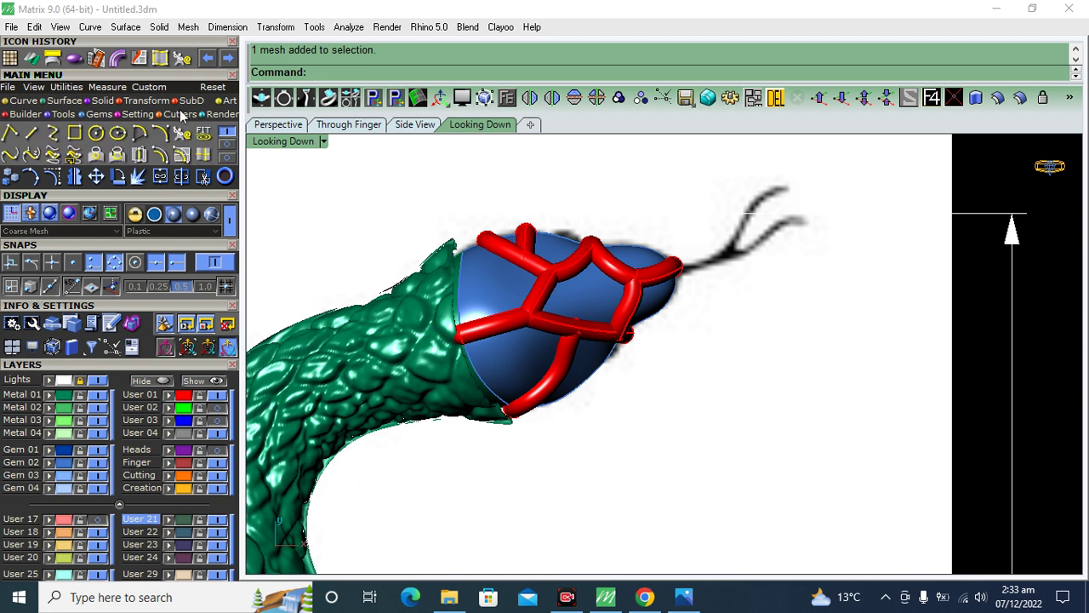
Step: Trace the upper tongue fork with an interpolated curve from the head's tip to the fork's tip
click(52, 133)
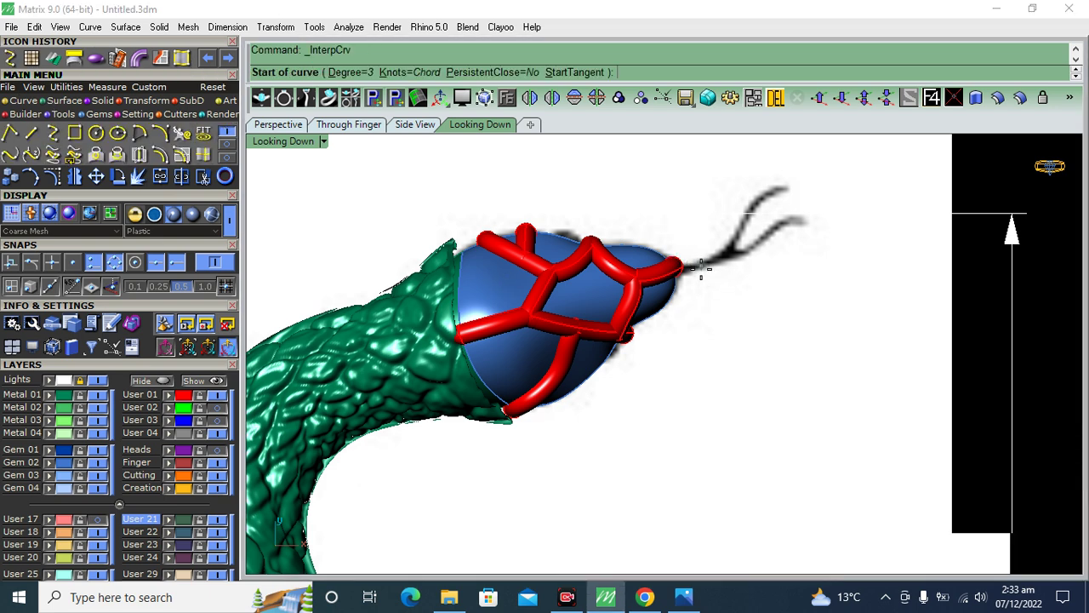
scroll(680, 270, up, 3)
scroll(630, 281, up, 3)
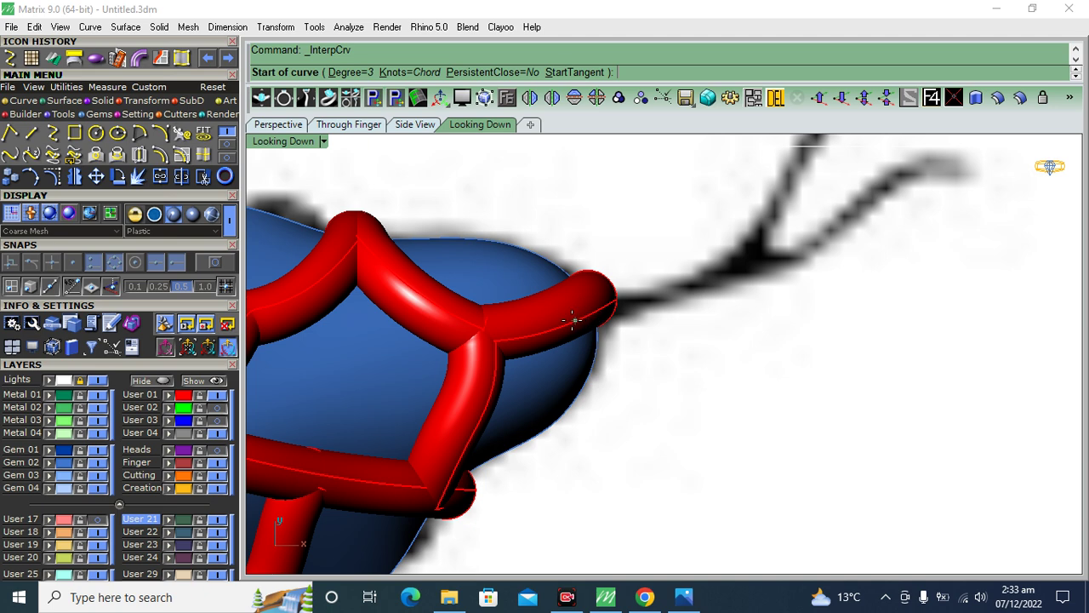
click(569, 320)
click(636, 303)
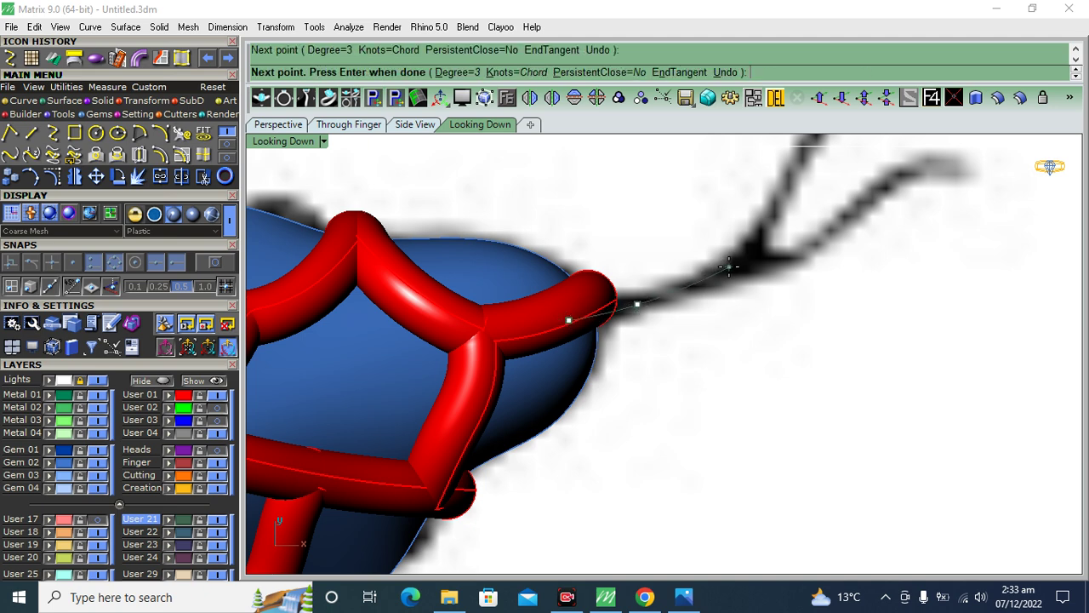
click(729, 267)
right_drag(720, 292, 654, 407)
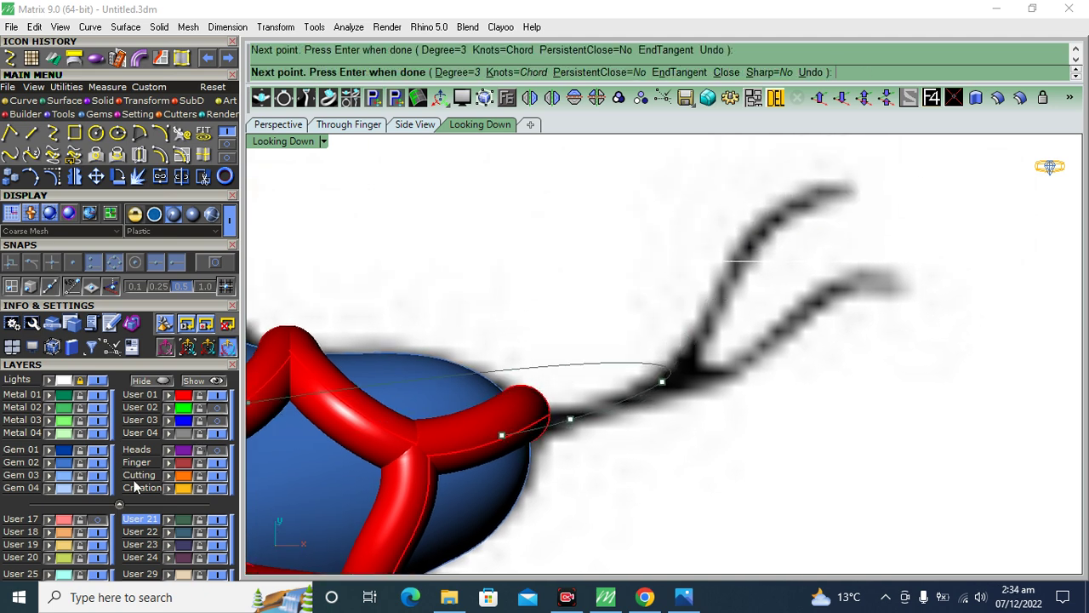
click(140, 489)
click(713, 305)
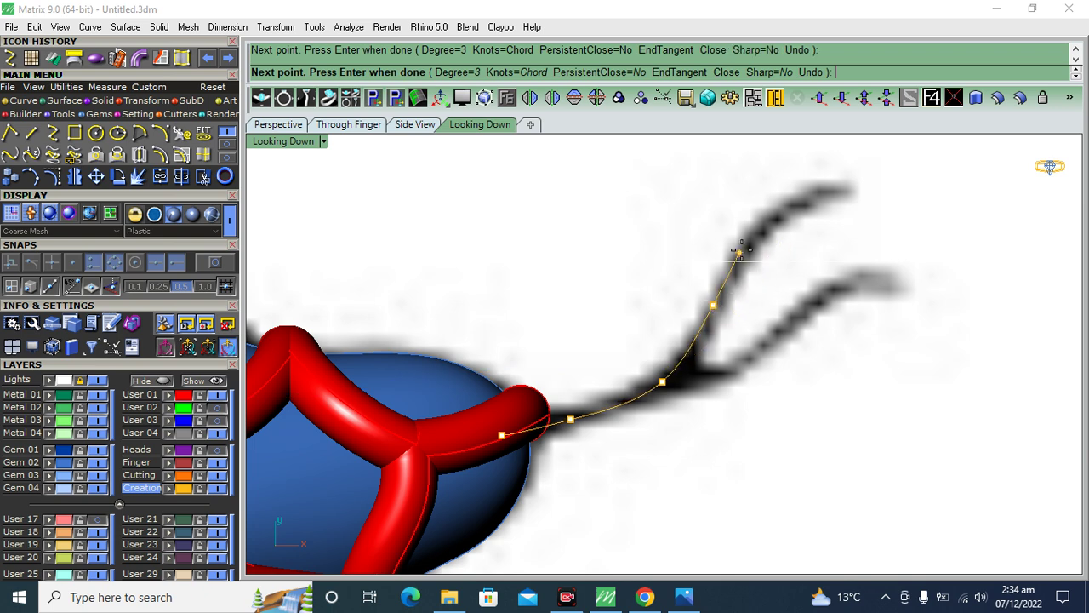
click(844, 190)
right_click(797, 382)
Step: Trace the lower tongue fork with a second curve snapped onto the first one
right_click(693, 369)
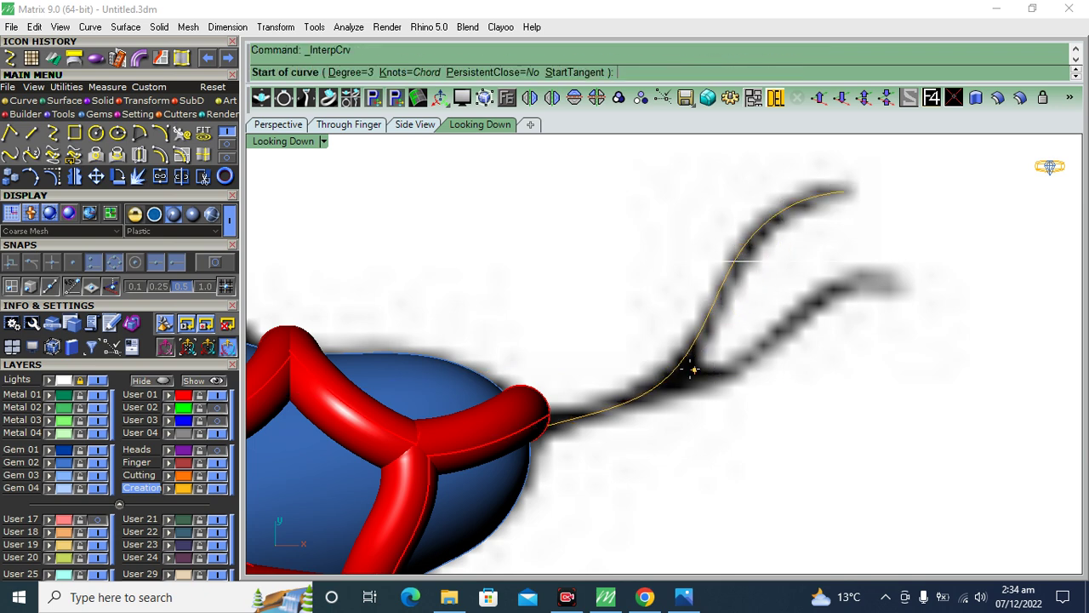
click(219, 265)
click(673, 375)
scroll(711, 381, up, 1)
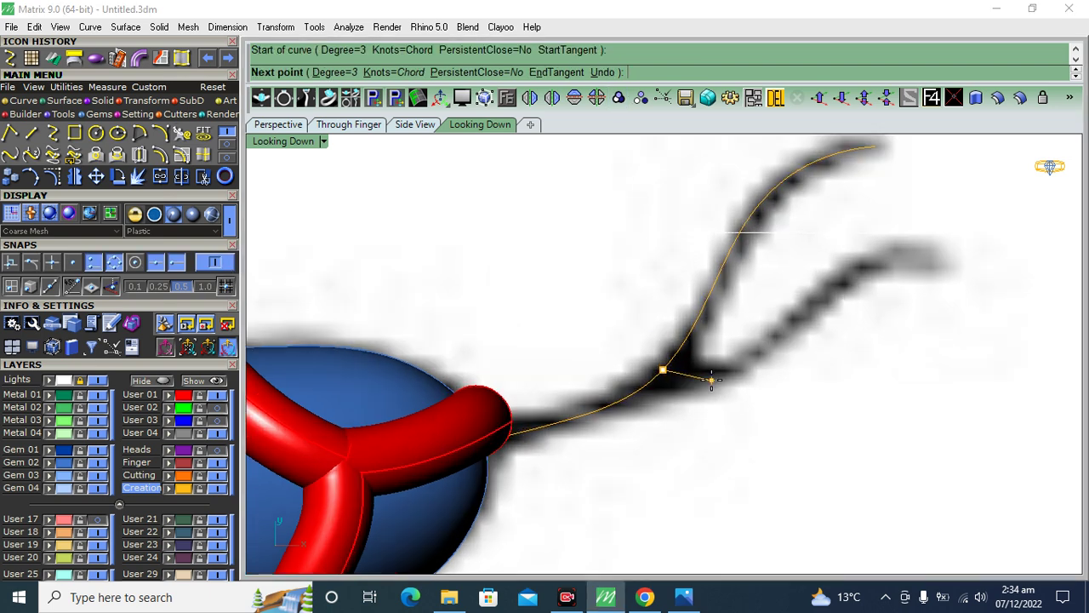
click(702, 375)
click(801, 313)
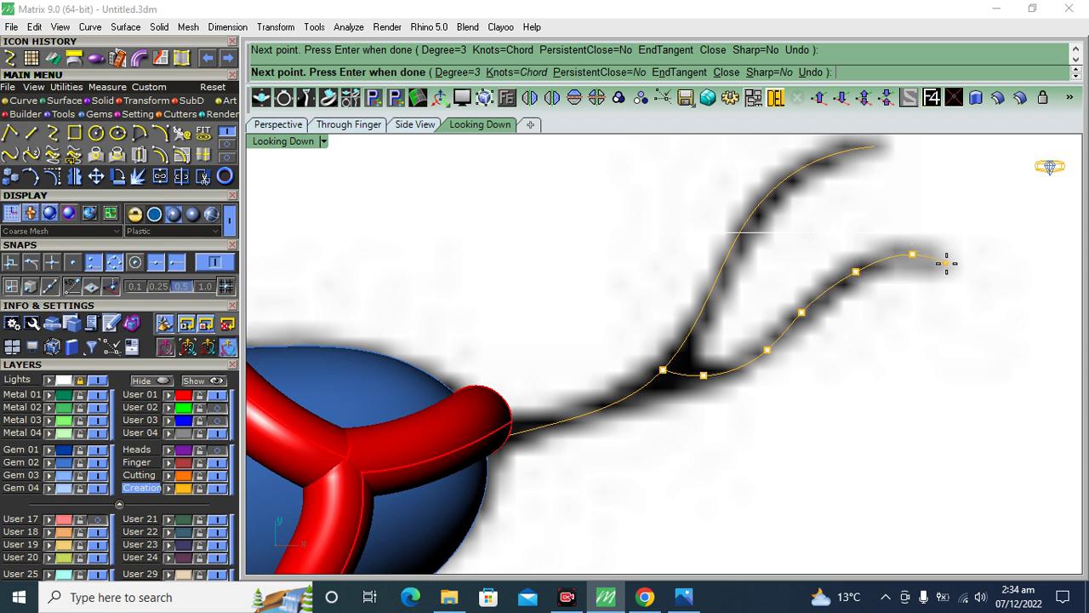
key(Return)
scroll(717, 369, down, 2)
drag(736, 311, 655, 400)
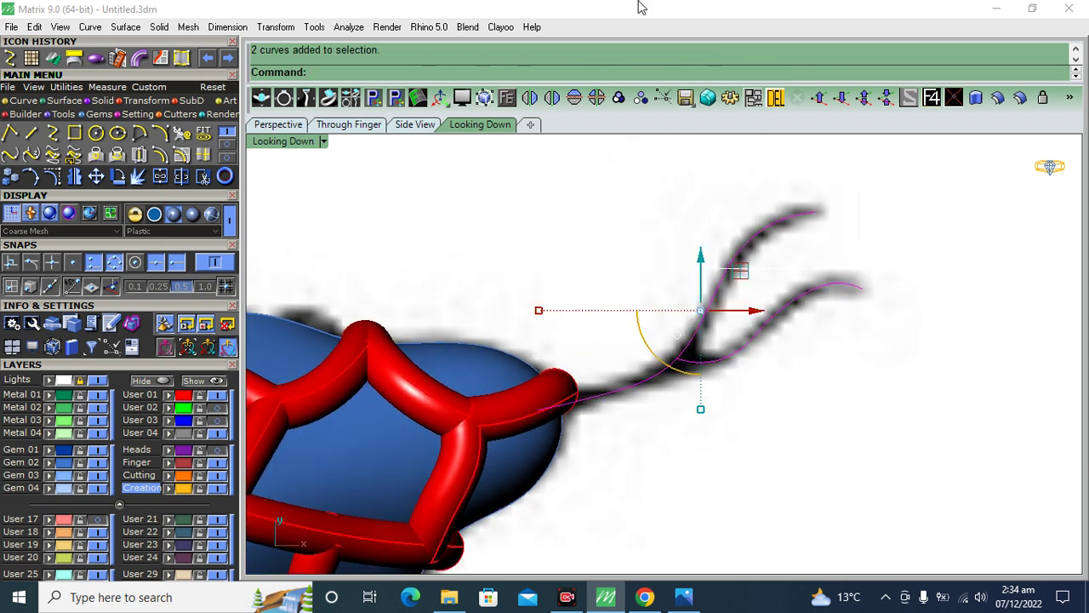
Step: Select both tongue curves and build pipes along them
click(160, 176)
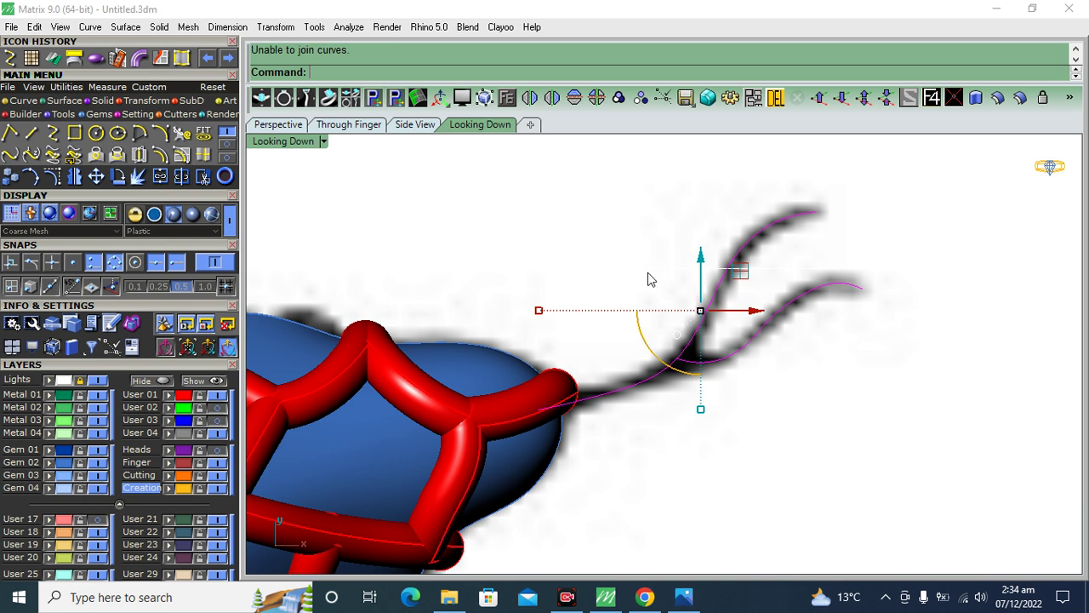
drag(780, 431, 570, 306)
key(Escape)
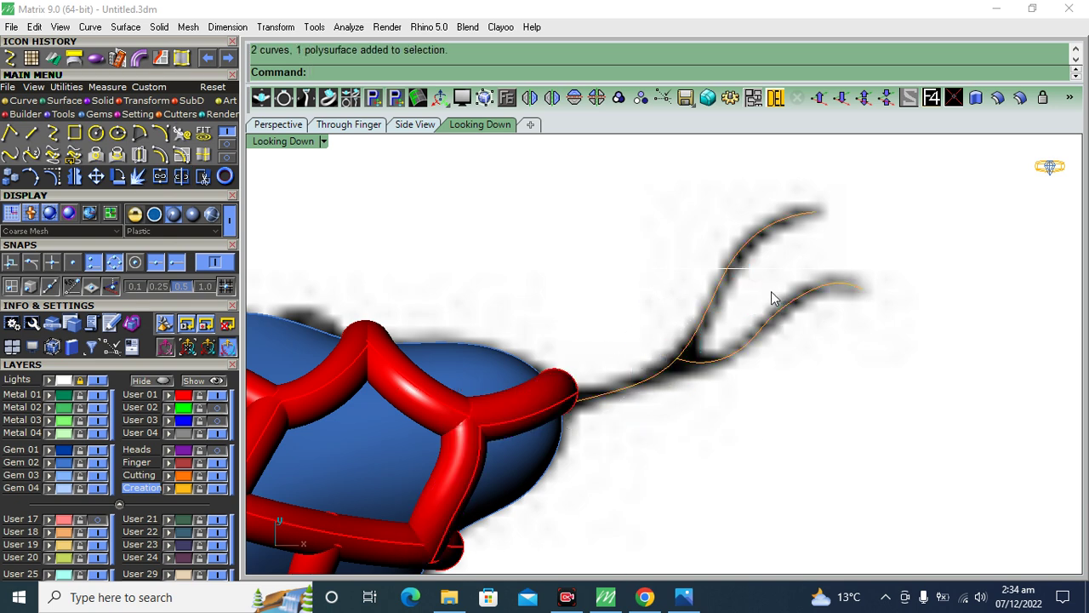
drag(775, 297, 678, 390)
click(139, 59)
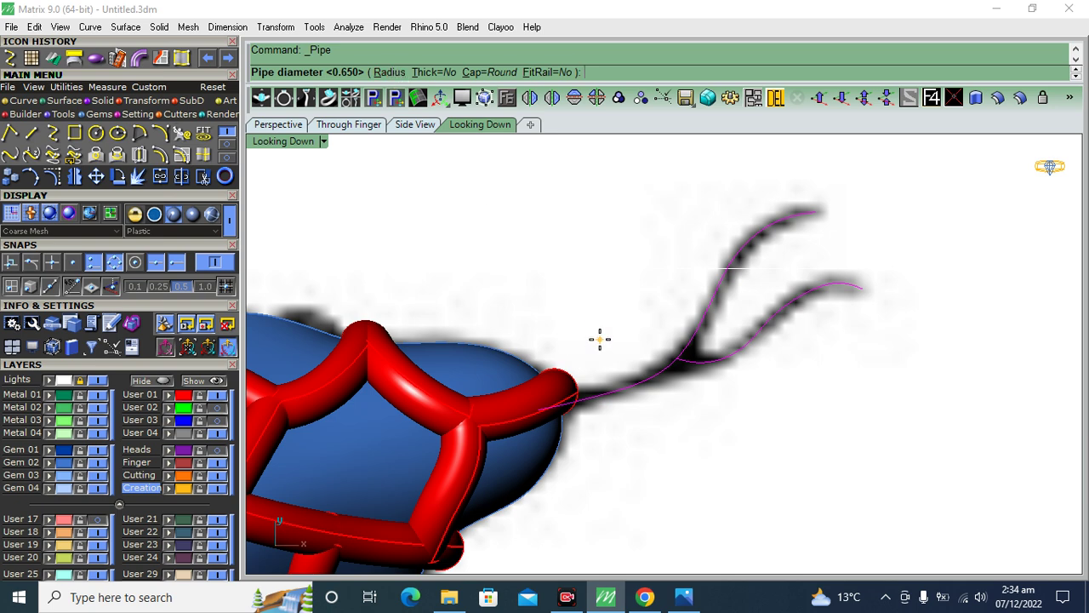
key(Return)
Step: Undo and rebuild the tongue pipes with a diameter of 5
key(ctrl+z)
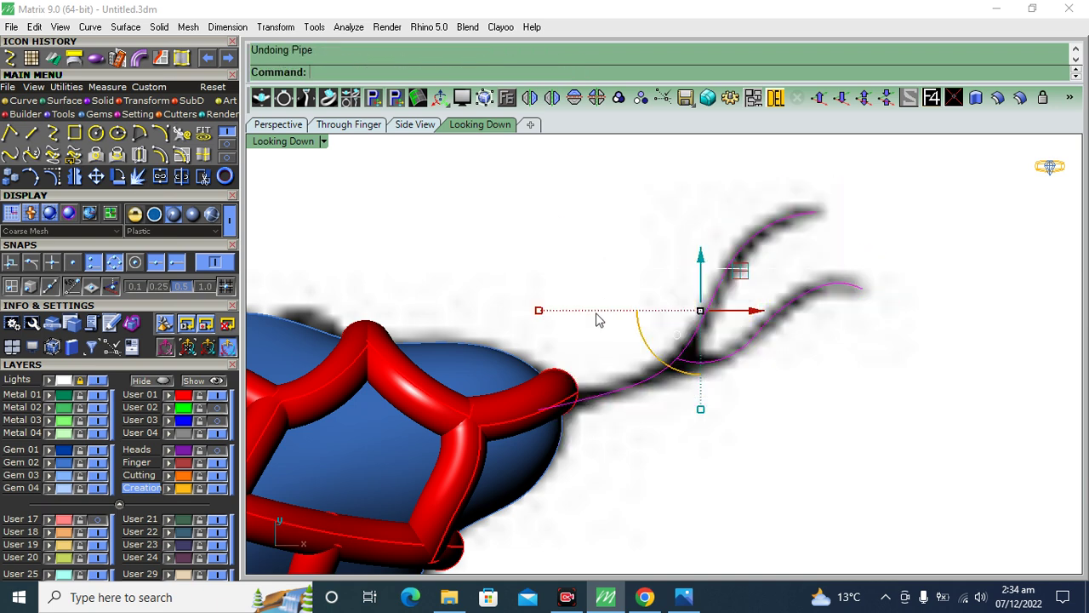
right_drag(661, 357, 653, 359)
key(Return)
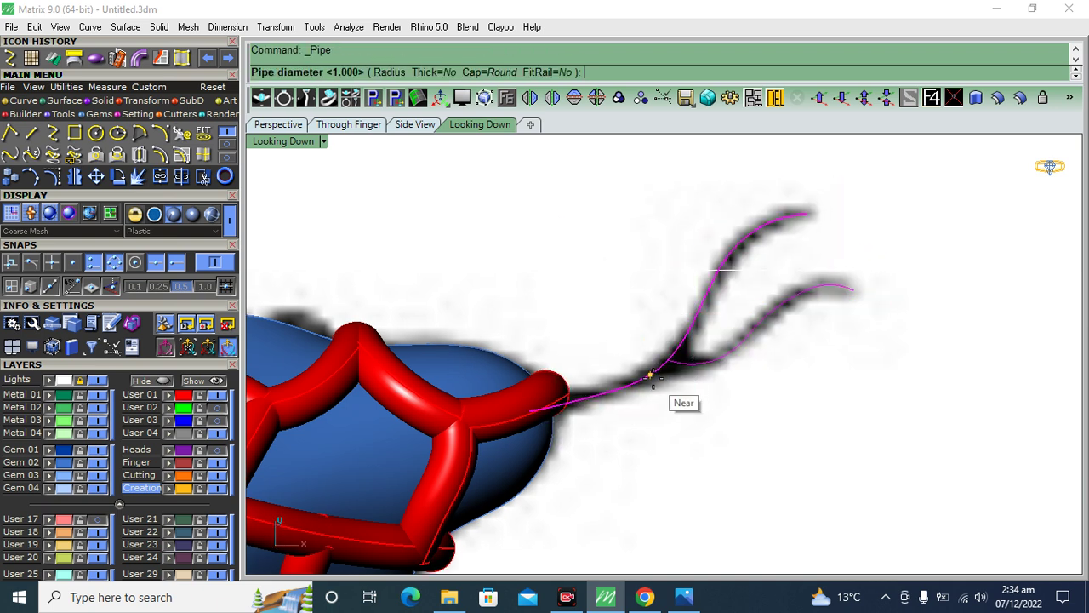
text(.5)
key(Return)
scroll(691, 380, down, 3)
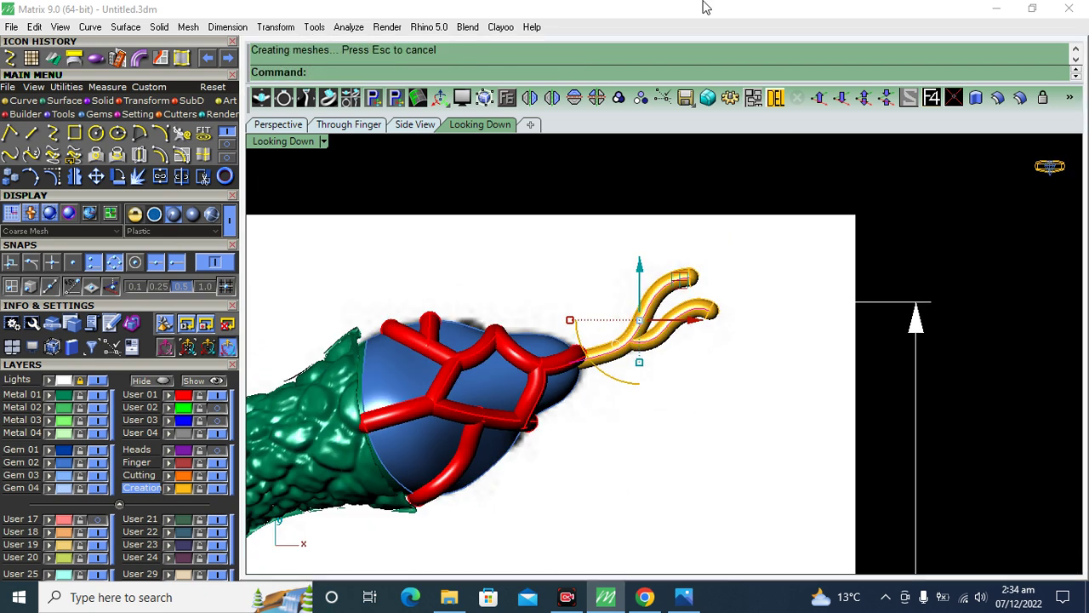
click(706, 313)
scroll(706, 313, up, 3)
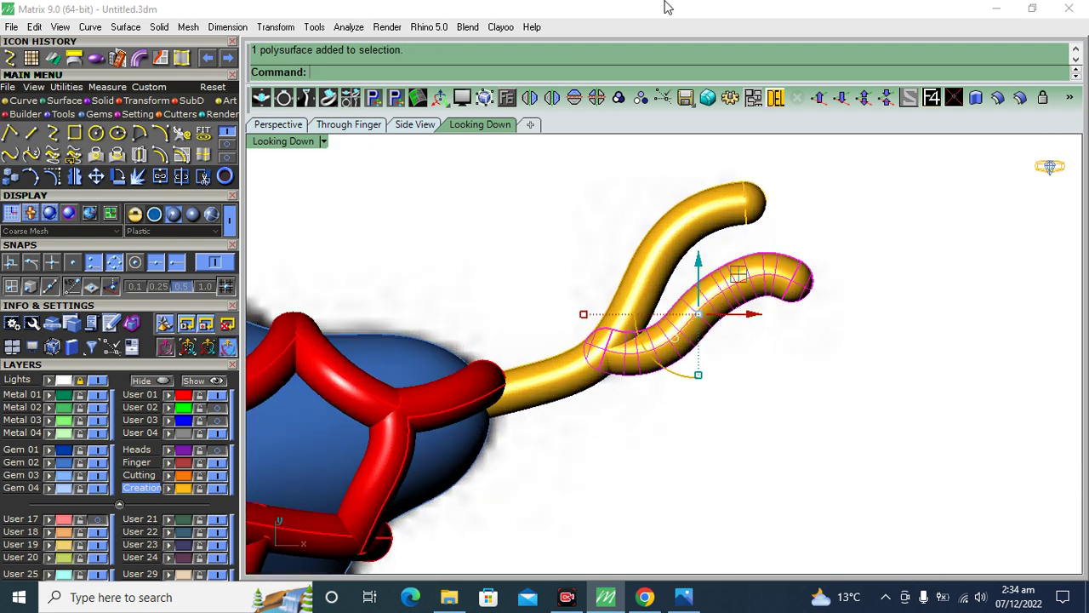
Step: Undo back to the curves, restore the lower fork curve, and pipe both curves again
key(ctrl+z)
key(ctrl+z)
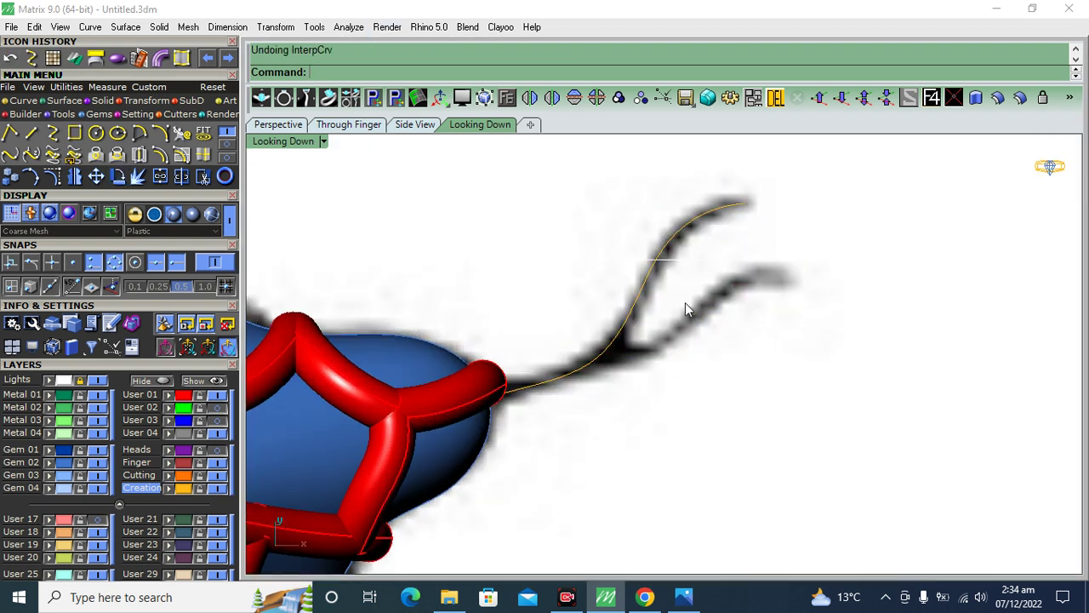
key(ctrl+y)
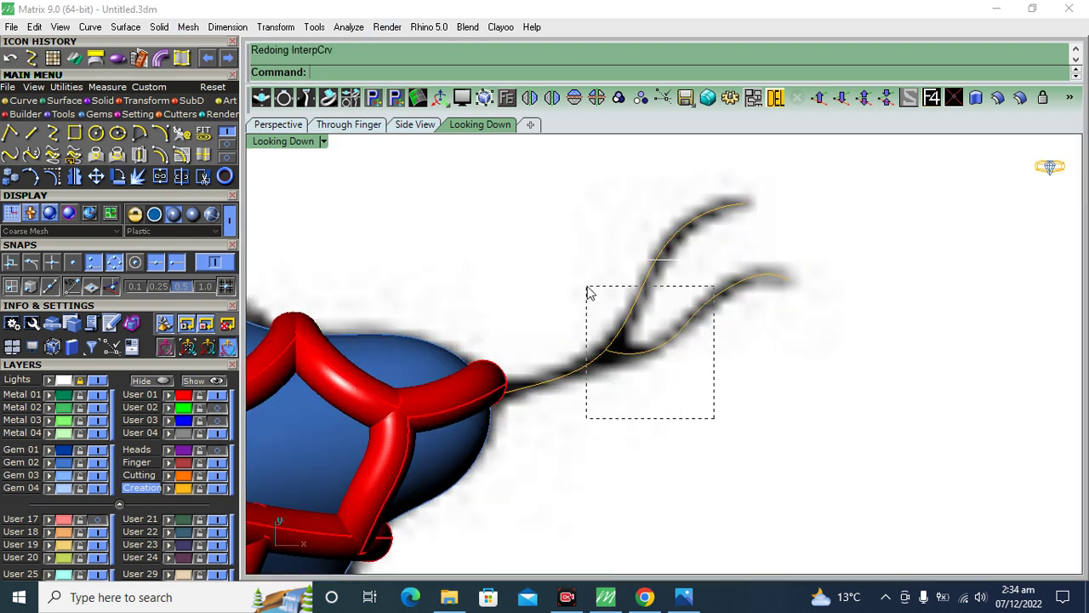
drag(588, 289, 587, 288)
click(161, 59)
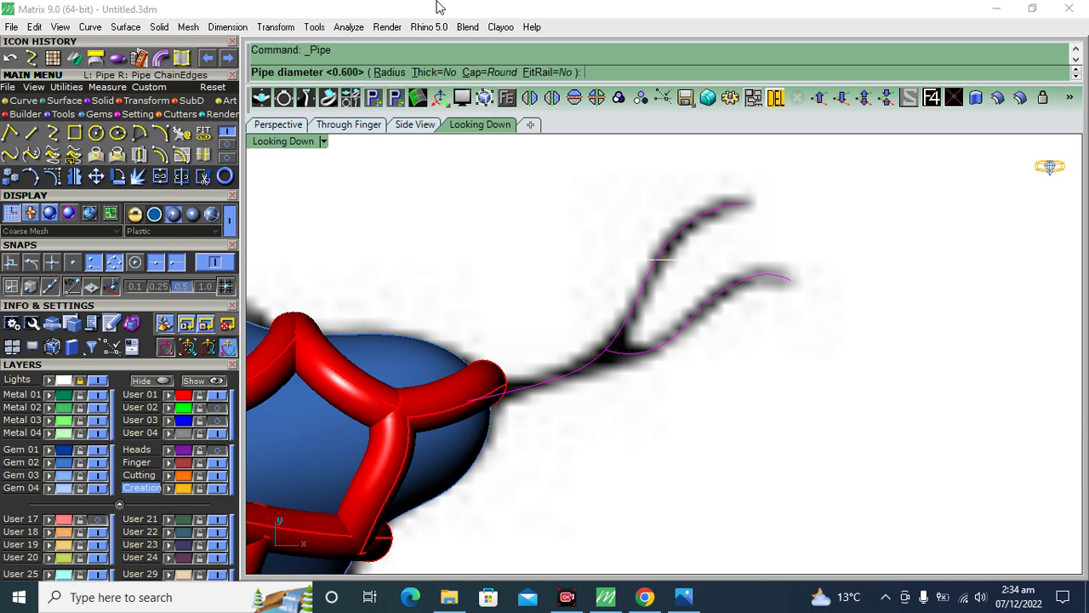
text(.7)
key(Return)
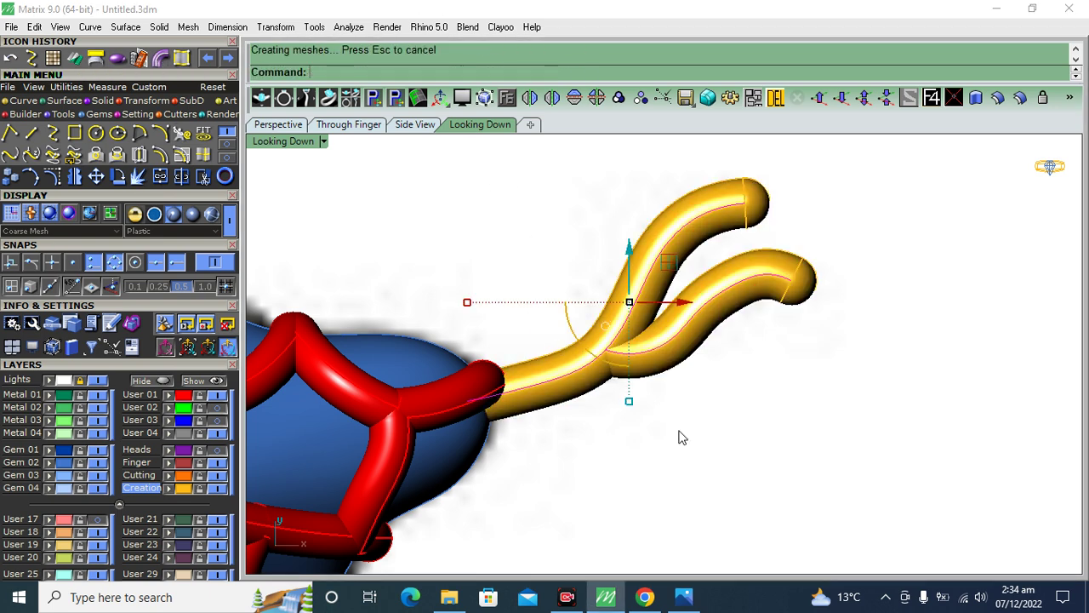
click(690, 350)
click(137, 176)
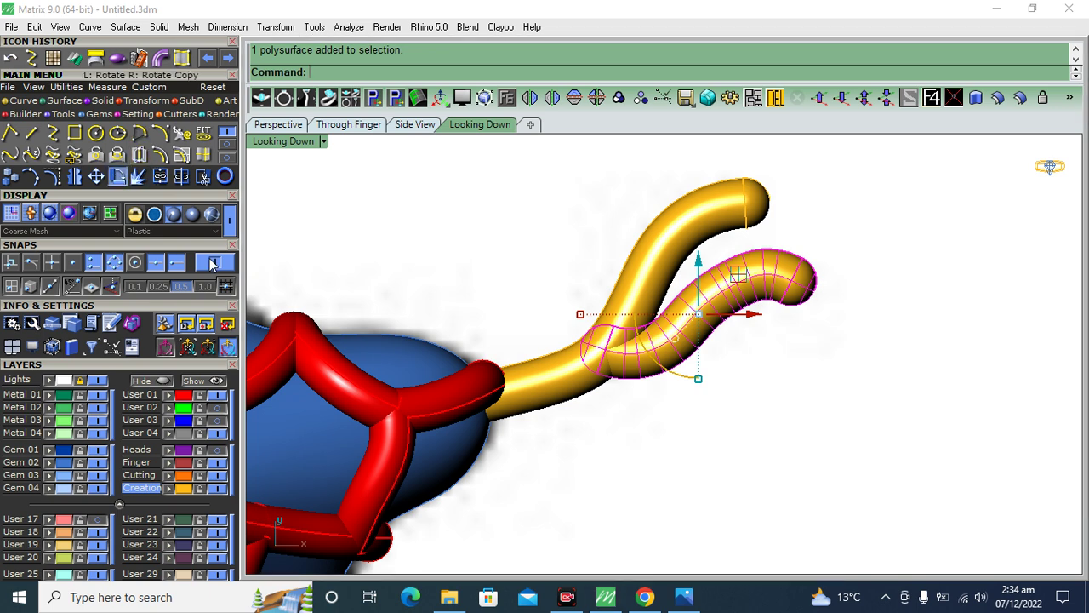
Step: Rotate the lower tongue pipe around the fork point to tilt it downward
click(605, 361)
click(862, 288)
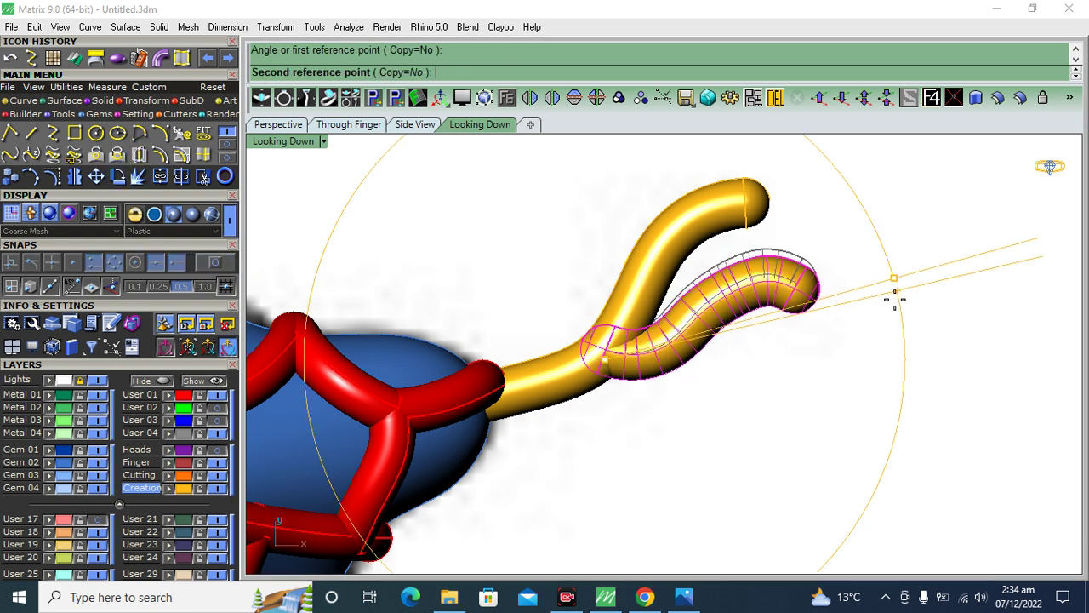
click(893, 355)
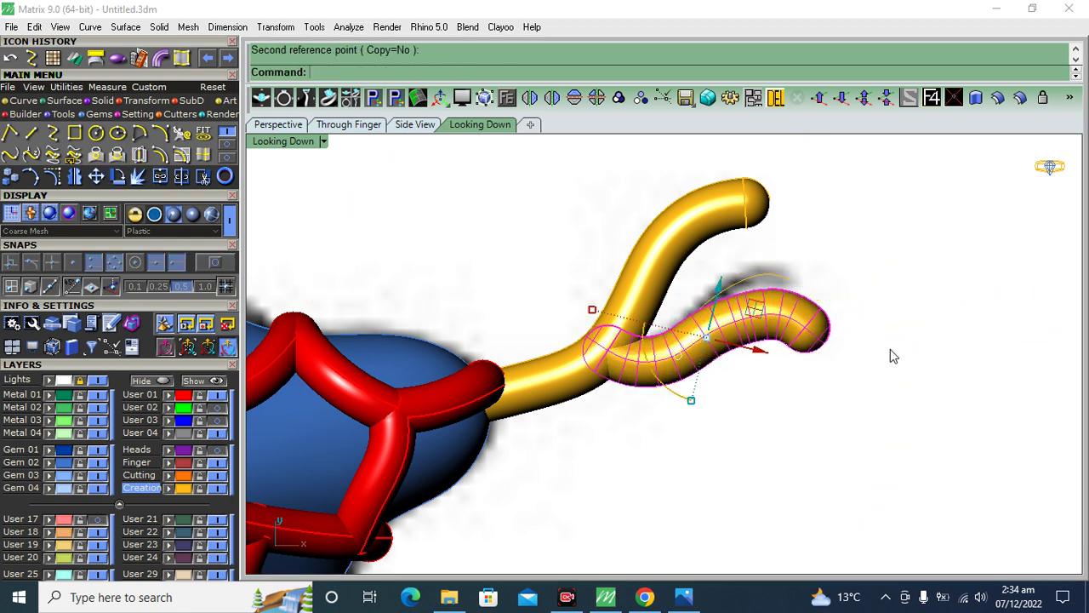
click(520, 390)
key(Return)
click(604, 301)
click(440, 302)
Step: Fine-tune the lower fork's angle with another rotation, then deselect and zoom out
click(724, 366)
click(705, 330)
click(950, 269)
click(713, 327)
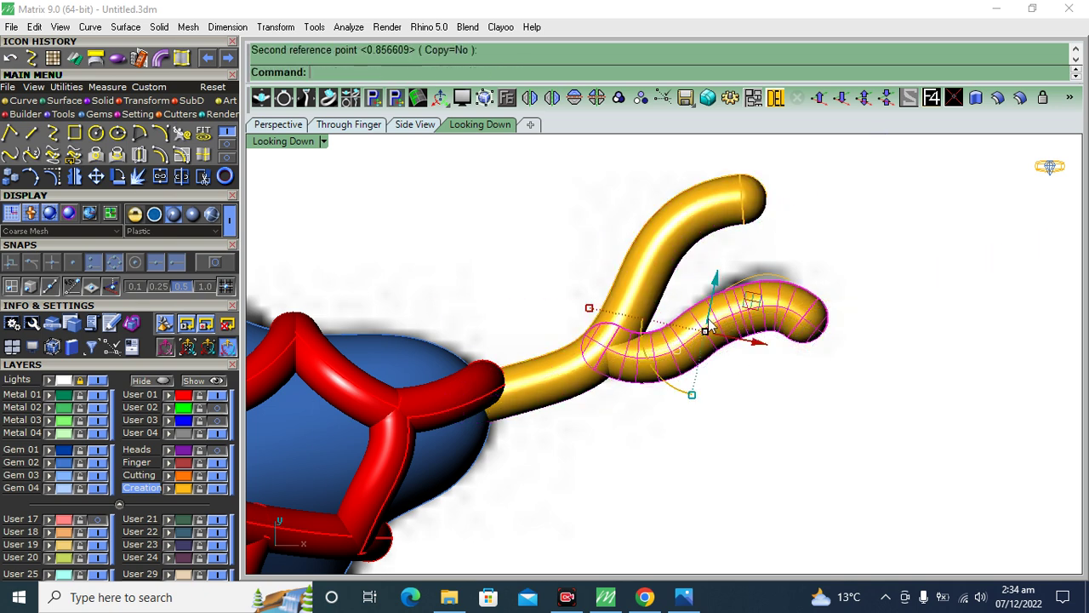
click(637, 281)
scroll(425, 343, down, 2)
click(622, 430)
scroll(638, 400, down, 2)
scroll(663, 357, down, 2)
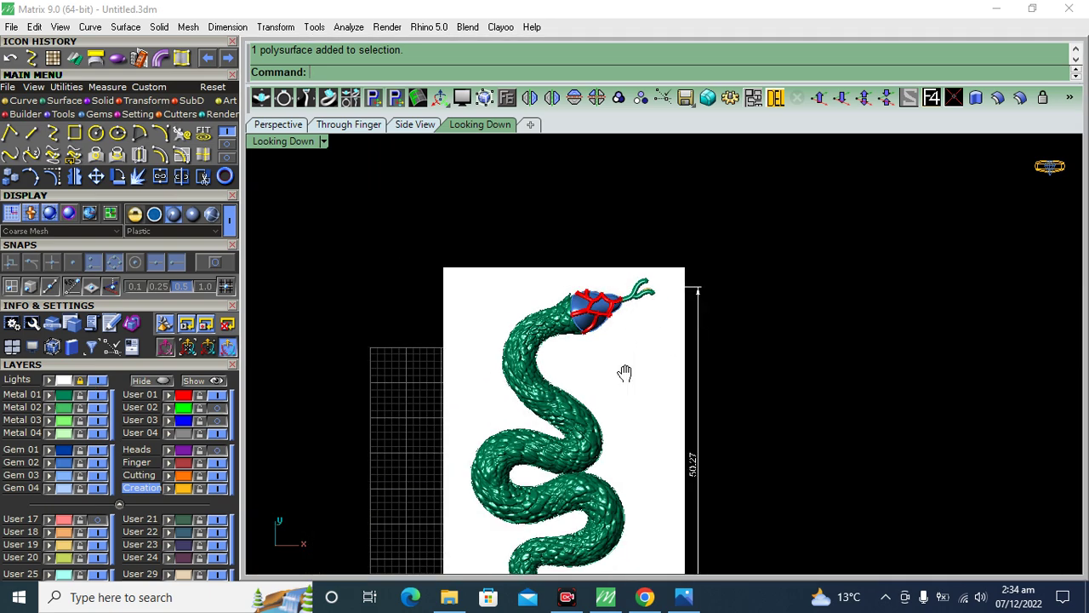
Step: Select the forked tongue pieces and group them together
right_drag(624, 372, 620, 282)
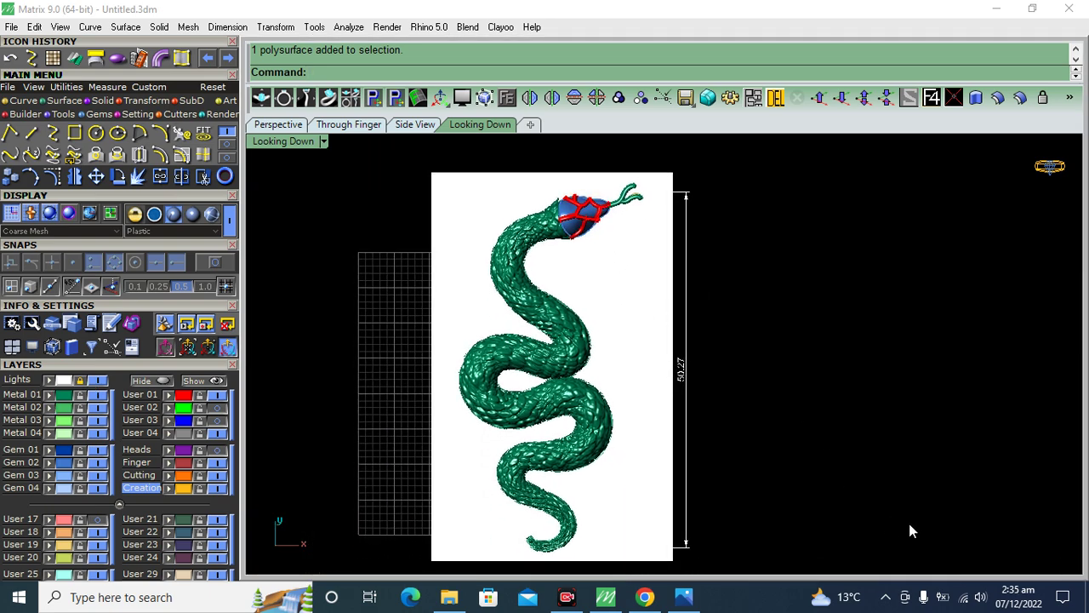
right_drag(685, 303, 694, 339)
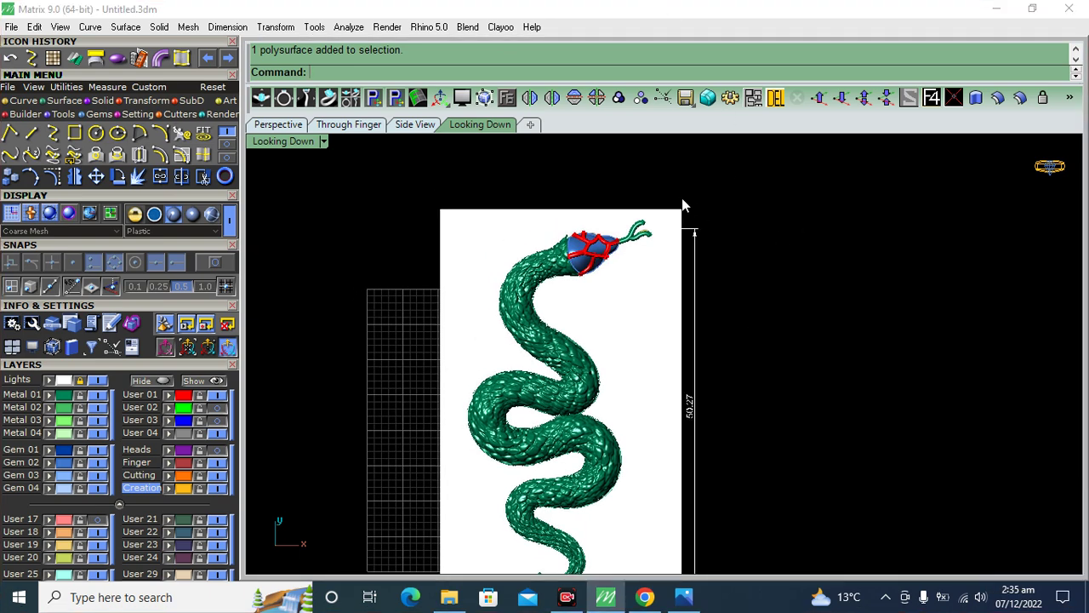
scroll(647, 221, up, 3)
scroll(627, 245, up, 2)
click(618, 264)
scroll(631, 319, down, 3)
scroll(631, 319, down, 2)
click(775, 97)
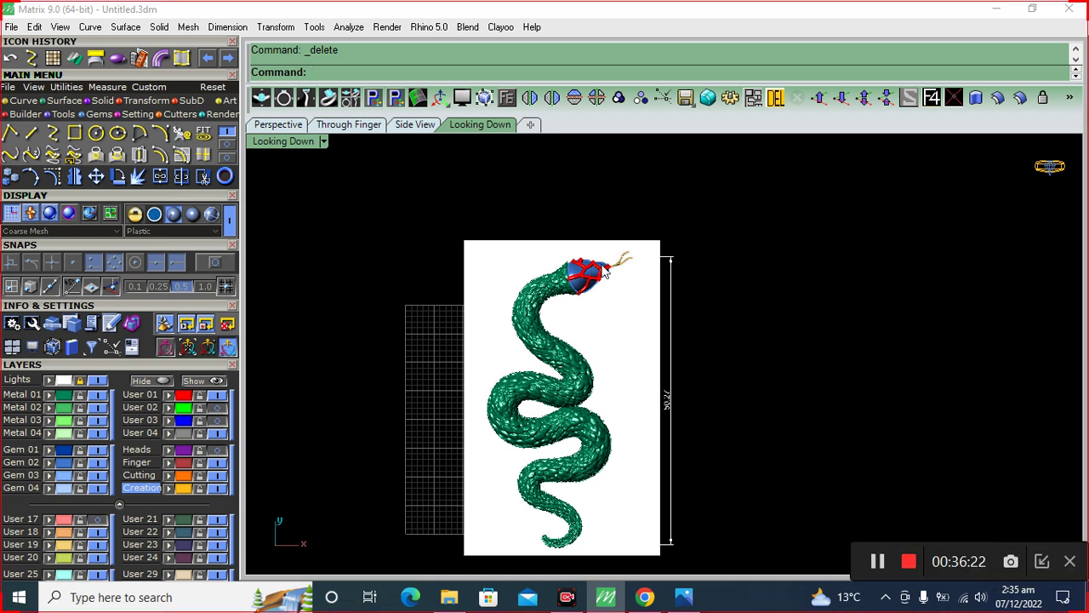
scroll(607, 256, up, 3)
scroll(608, 256, up, 2)
key(ctrl+z)
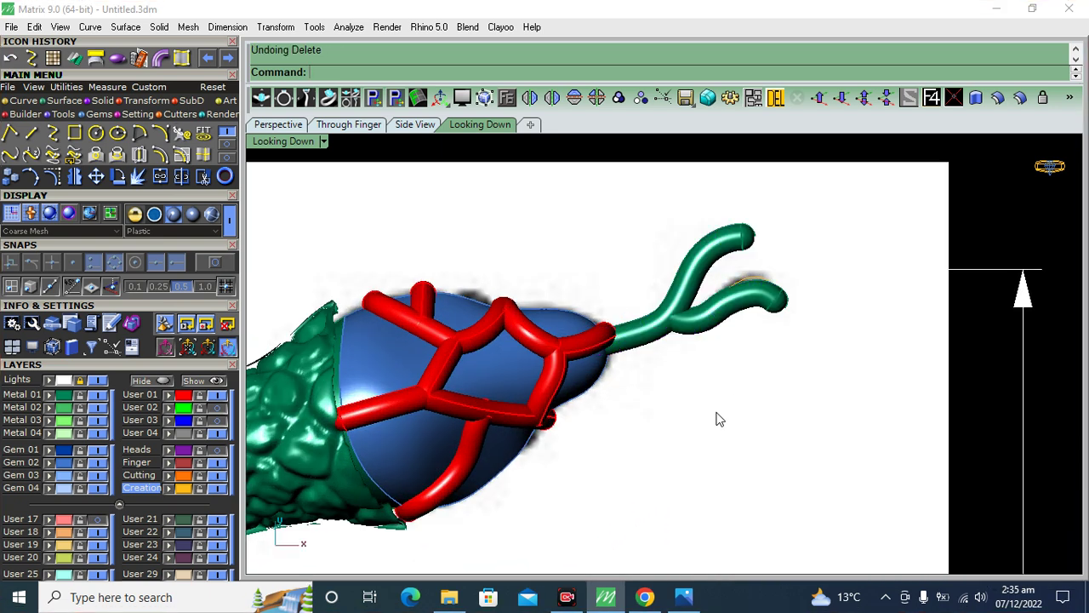
click(708, 324)
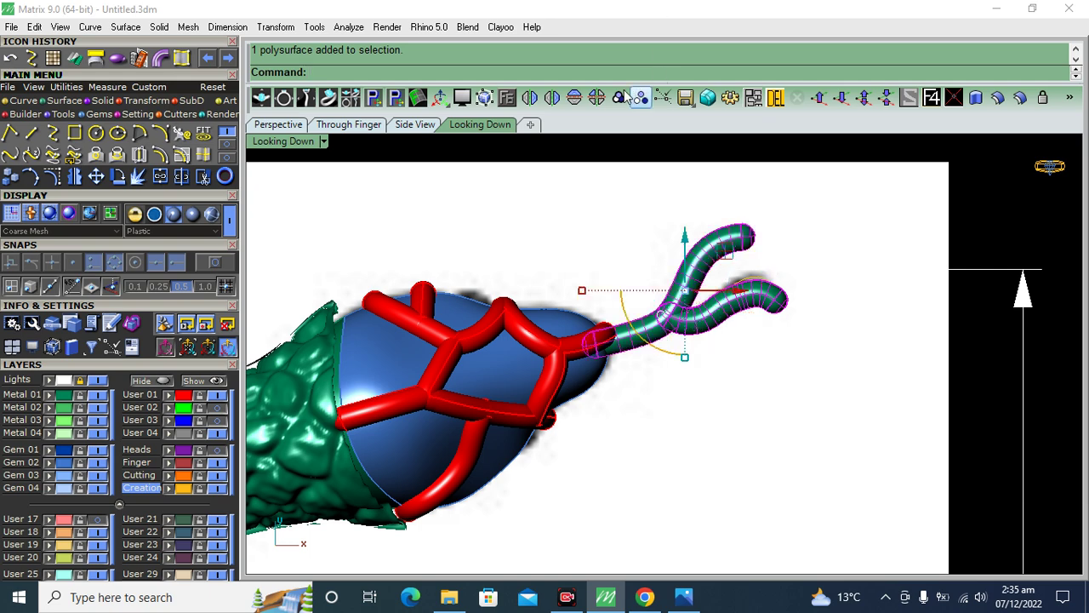
click(626, 96)
Step: Raise the grouped tongue upward along the Z axis in the perspective view
click(265, 124)
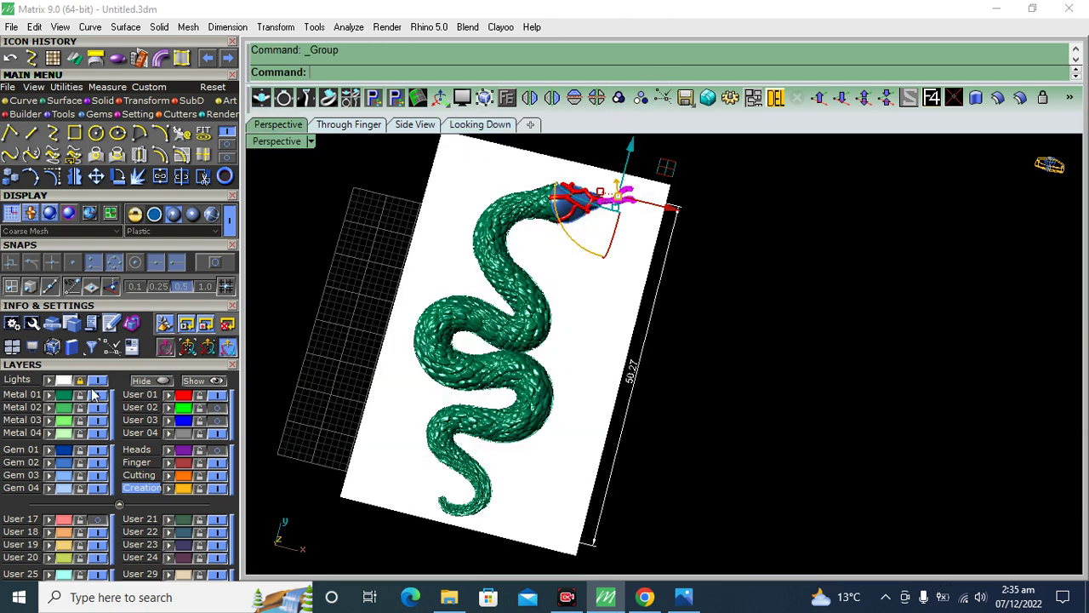
mouse_move(695, 378)
right_down()
mouse_move(630, 381)
mouse_move(591, 399)
right_up()
click(634, 355)
drag(649, 339, 656, 281)
click(648, 258)
Step: Make the six-piece red head cage and the blue head dome green by assigning them to the Metal layer
mouse_move(647, 258)
right_down()
mouse_move(622, 264)
mouse_move(536, 438)
mouse_move(511, 425)
right_up()
click(182, 398)
click(48, 407)
click(680, 283)
scroll(650, 364, up, 1)
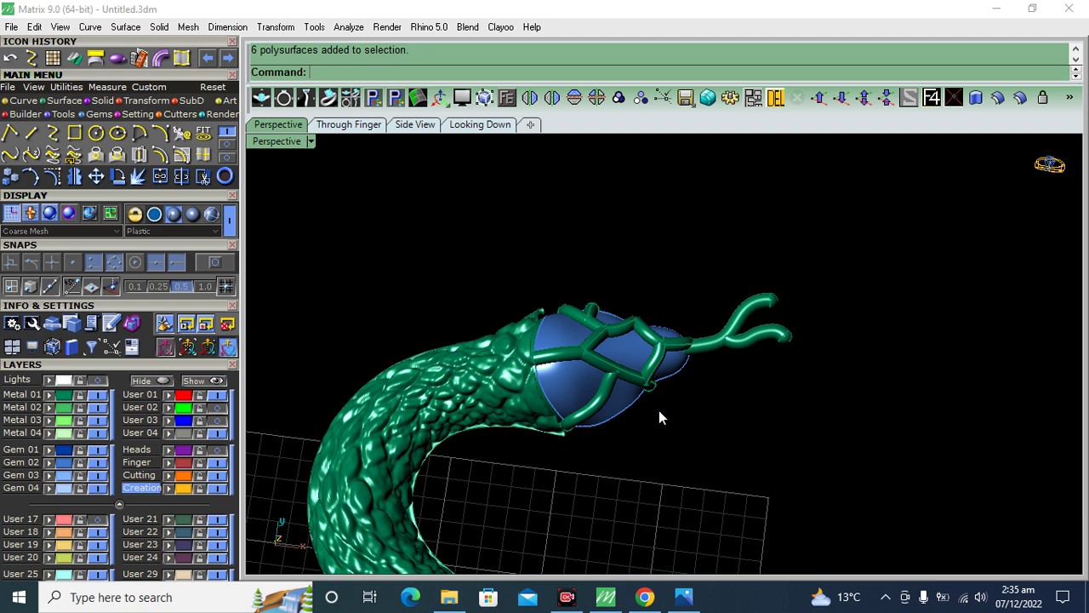
scroll(658, 410, up, 2)
click(605, 408)
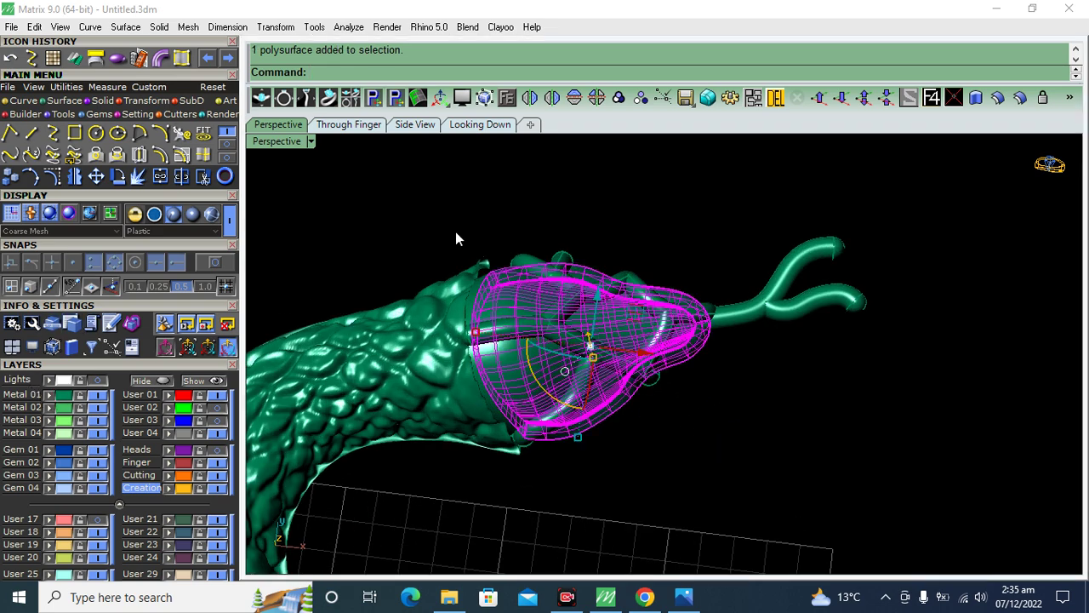
key(ctrl+h)
Step: Return to the top-down view, show the reference image, and set the preview material to Machine
click(484, 126)
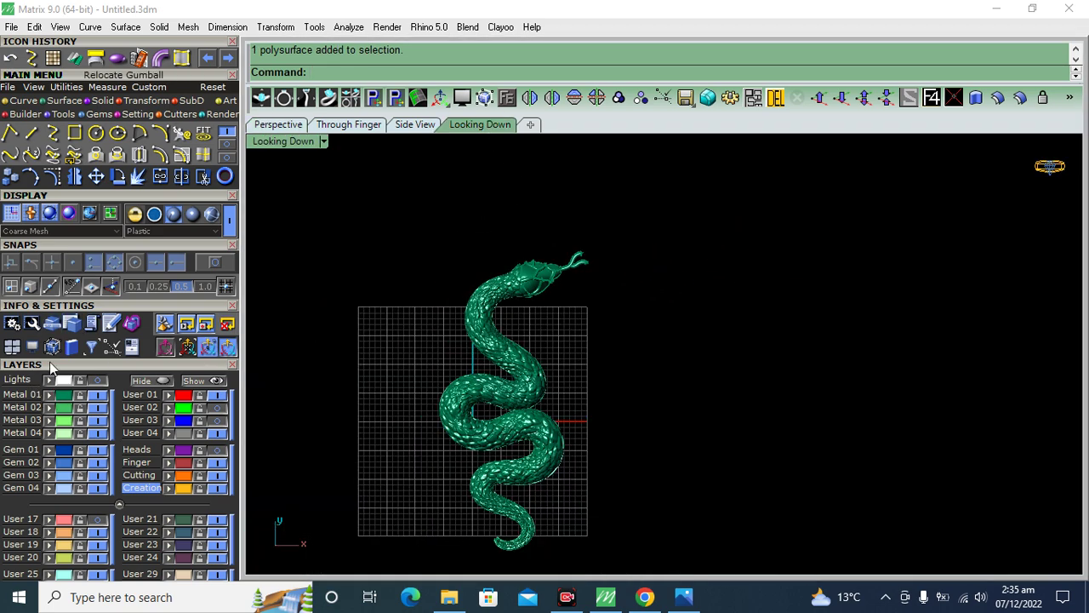
click(79, 380)
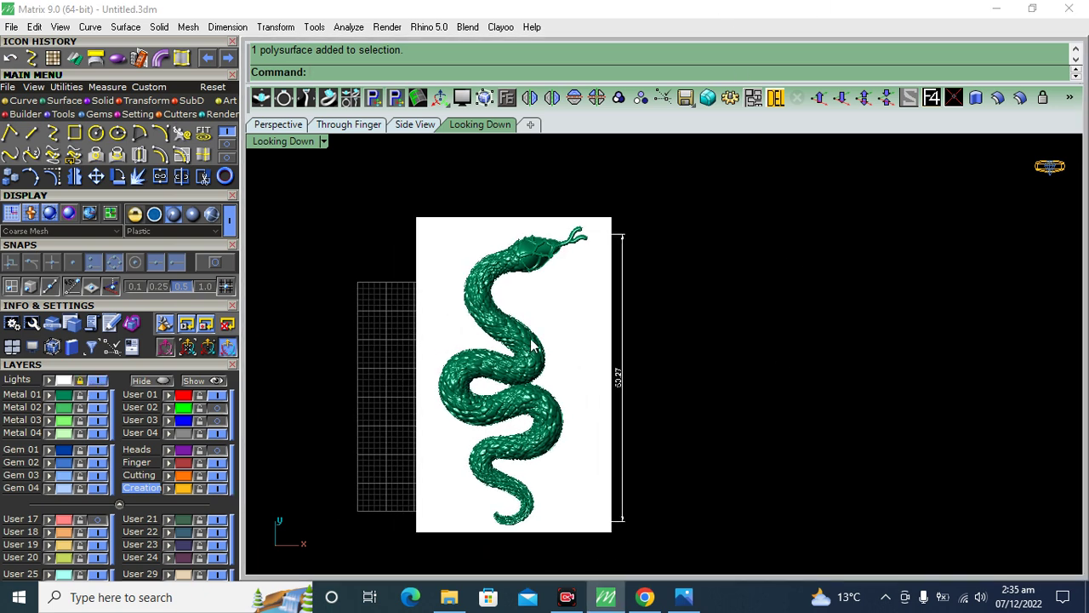
click(192, 214)
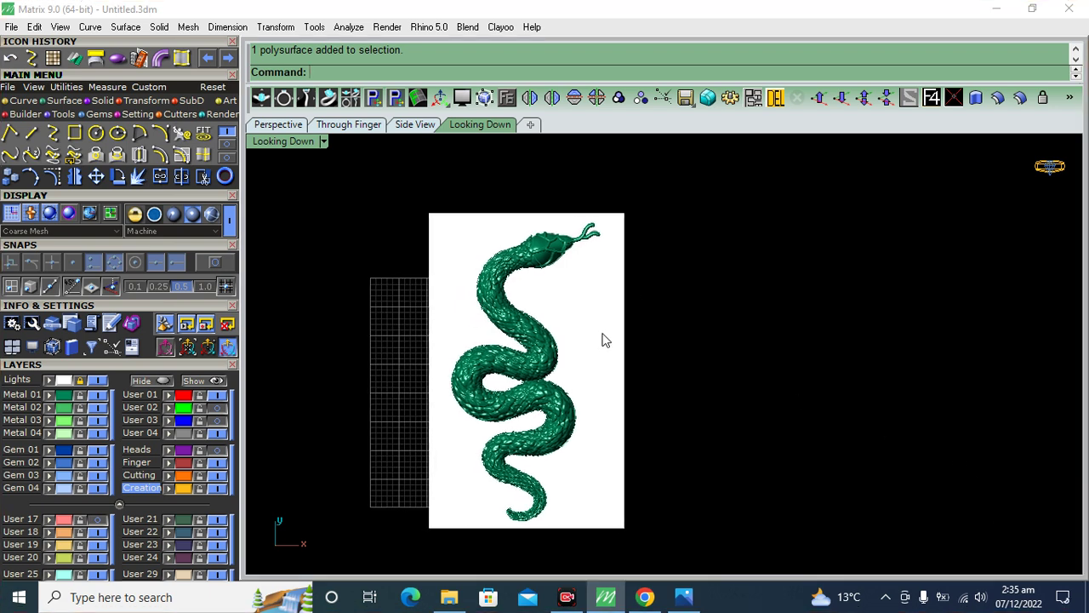
scroll(533, 243, up, 1)
scroll(511, 255, up, 4)
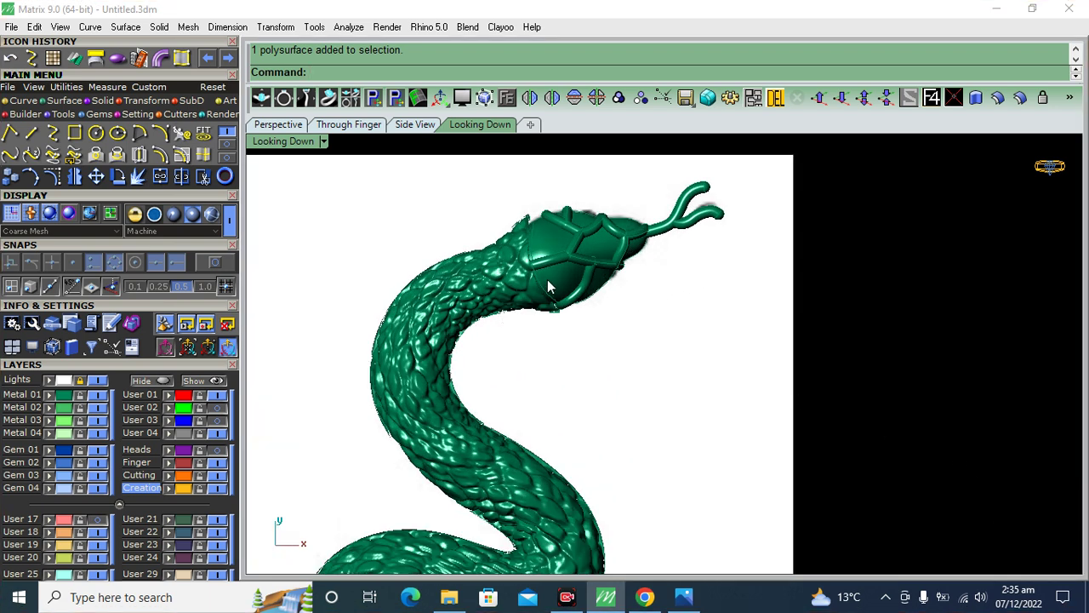
scroll(545, 289, down, 3)
scroll(562, 366, up, 1)
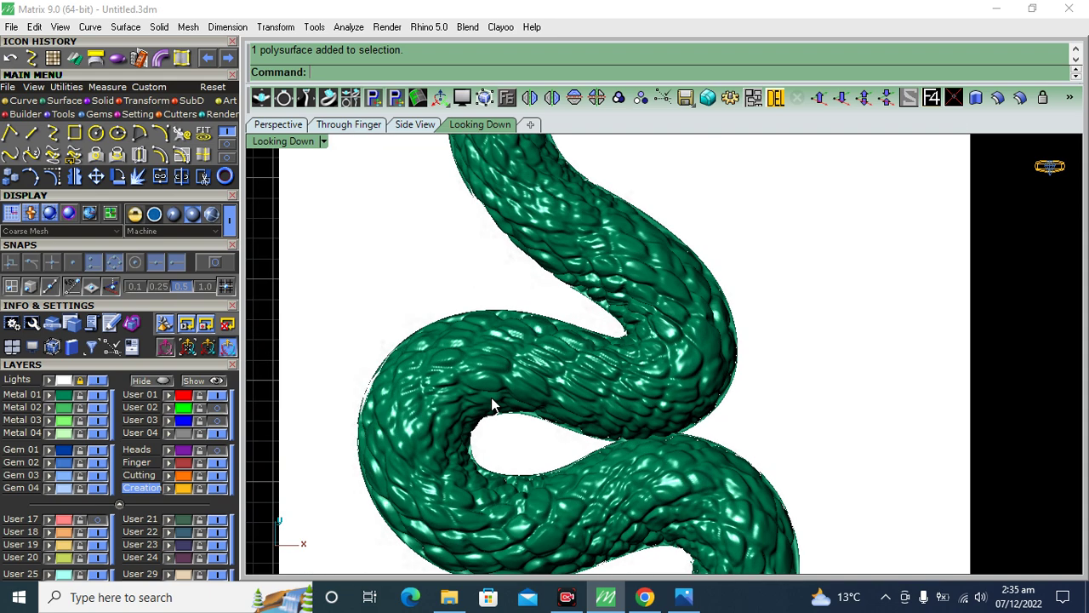
scroll(502, 400, up, 2)
scroll(458, 387, up, 1)
scroll(457, 396, down, 2)
scroll(561, 272, down, 2)
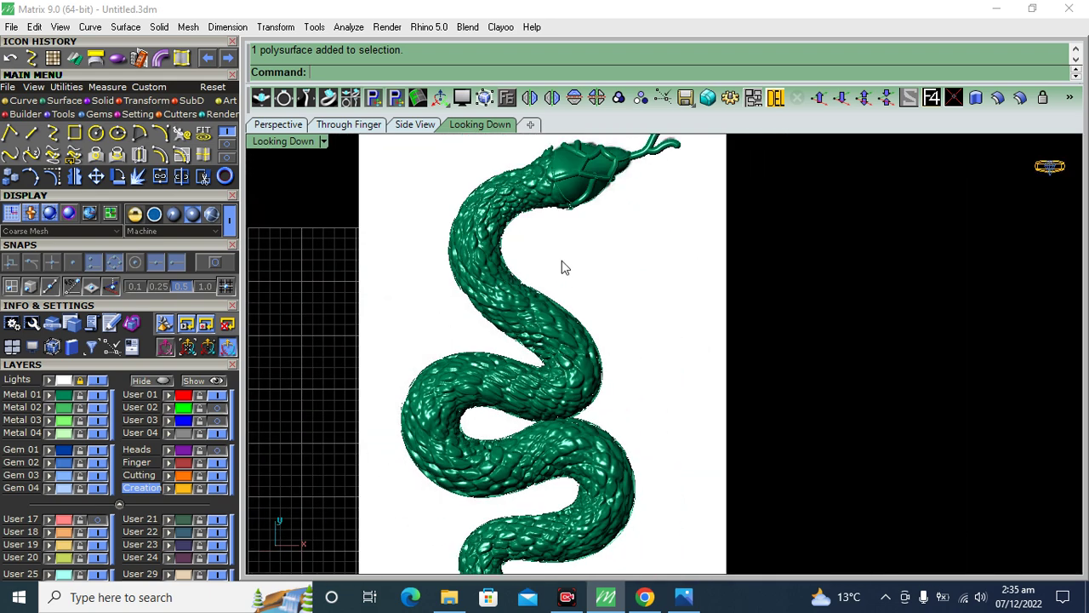
scroll(536, 281, up, 1)
scroll(520, 286, up, 3)
scroll(521, 285, up, 1)
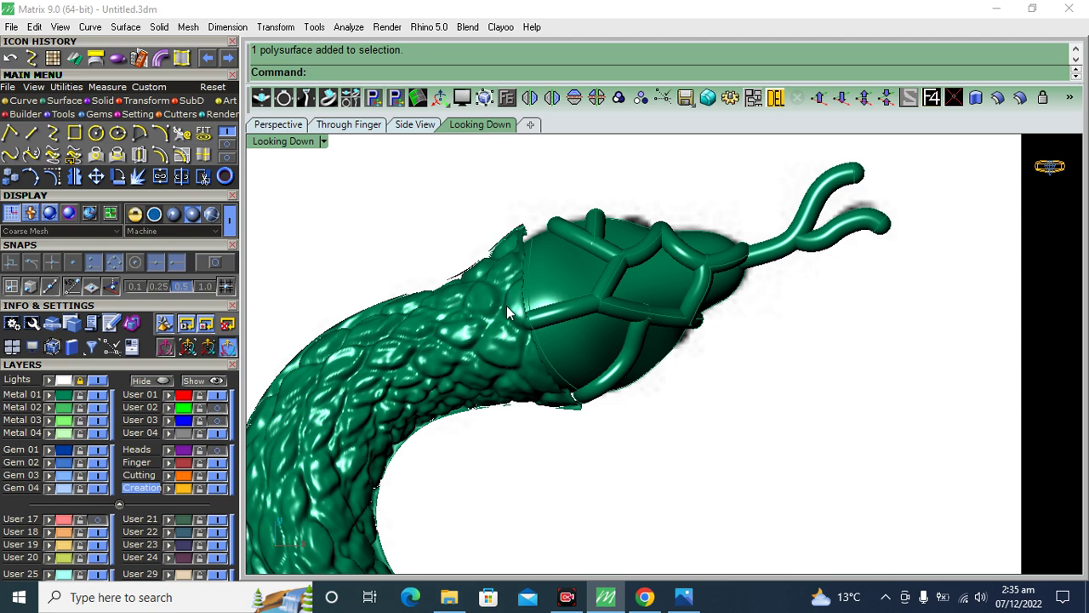
scroll(507, 307, down, 1)
scroll(544, 289, down, 2)
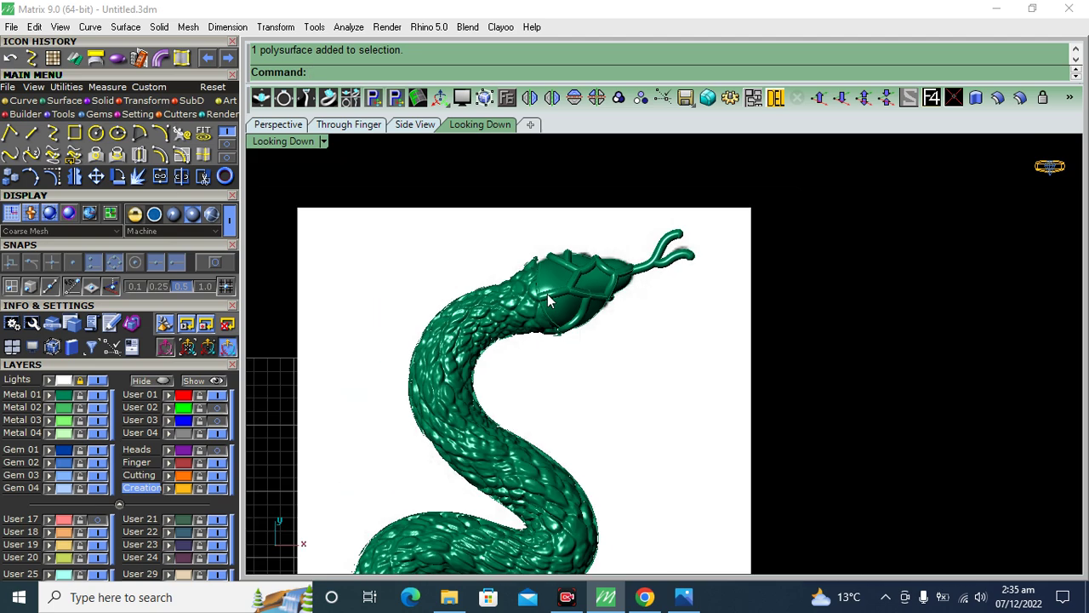
scroll(546, 313, down, 1)
scroll(586, 405, down, 2)
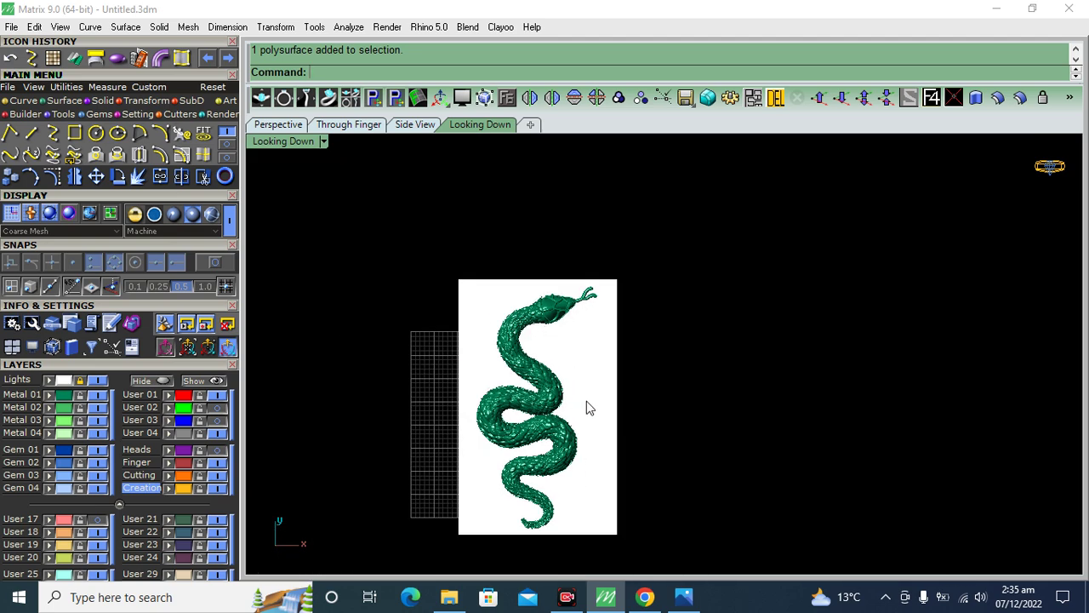
right_drag(586, 405, 559, 399)
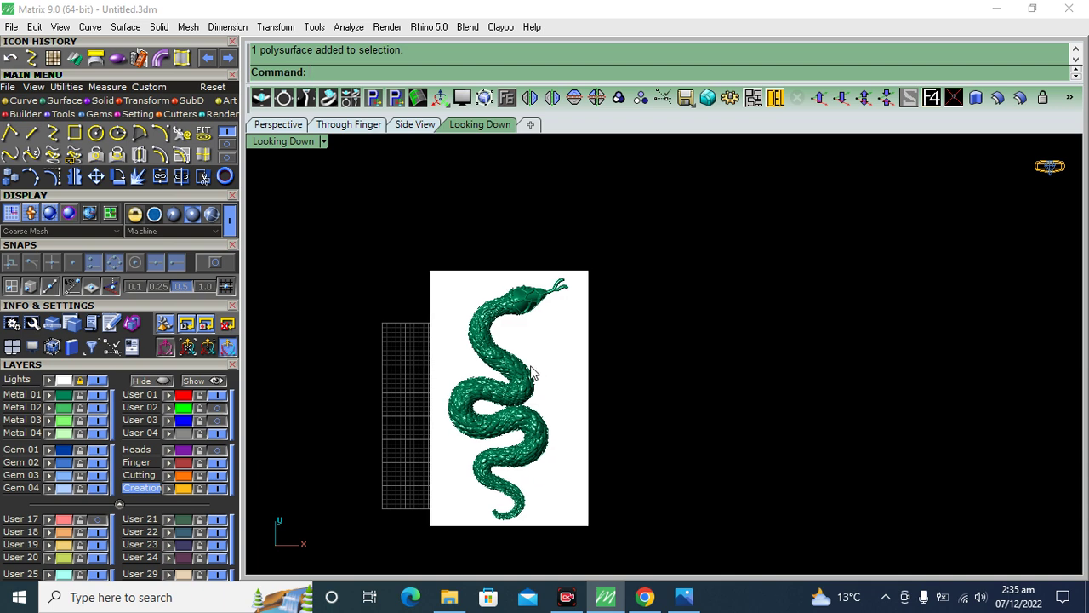
scroll(500, 361, up, 2)
scroll(500, 362, up, 1)
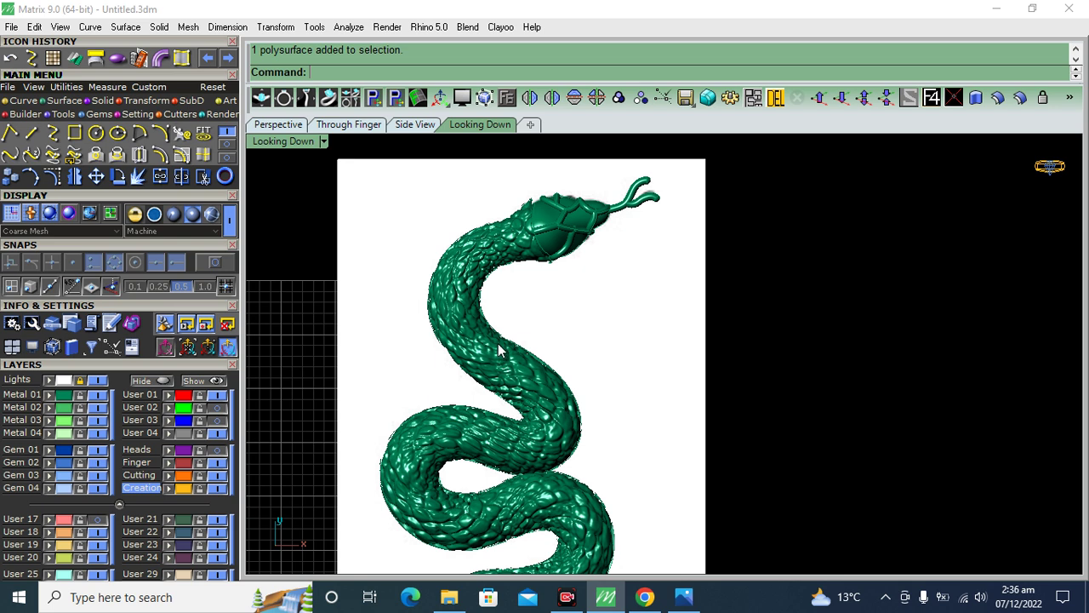
mouse_move(553, 309)
right_down()
mouse_move(557, 354)
mouse_move(559, 296)
right_up()
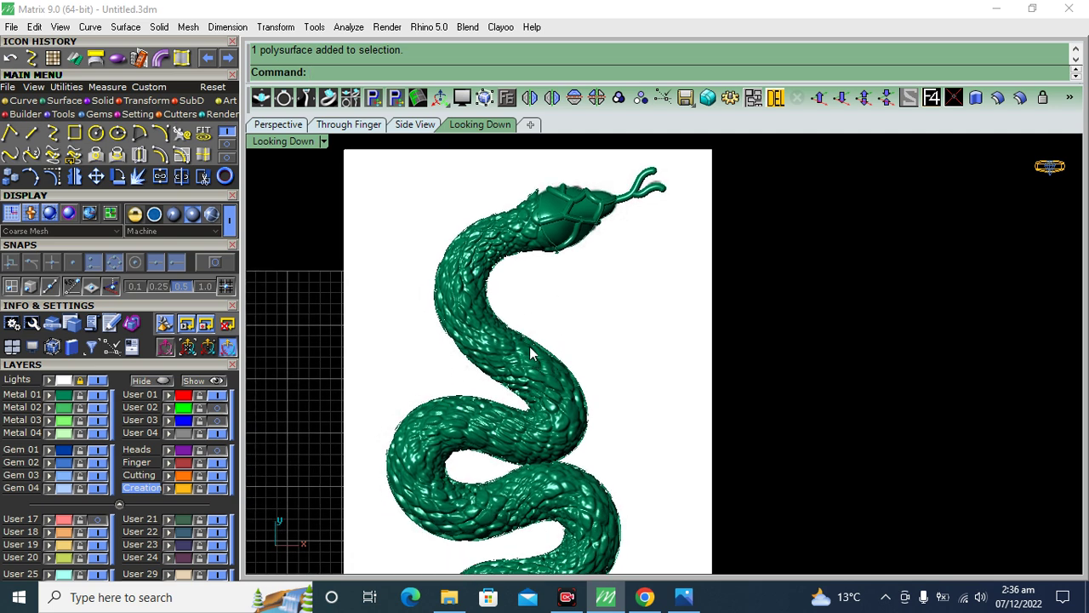
scroll(530, 353, down, 3)
mouse_move(574, 402)
right_down()
mouse_move(547, 384)
mouse_move(547, 329)
right_up()
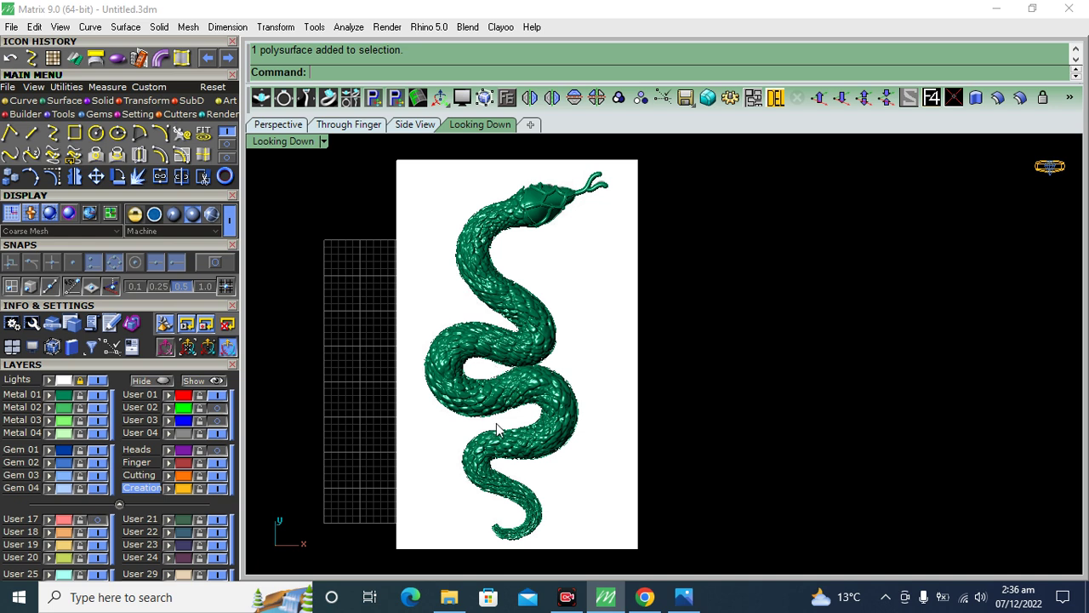
right_drag(670, 380, 691, 388)
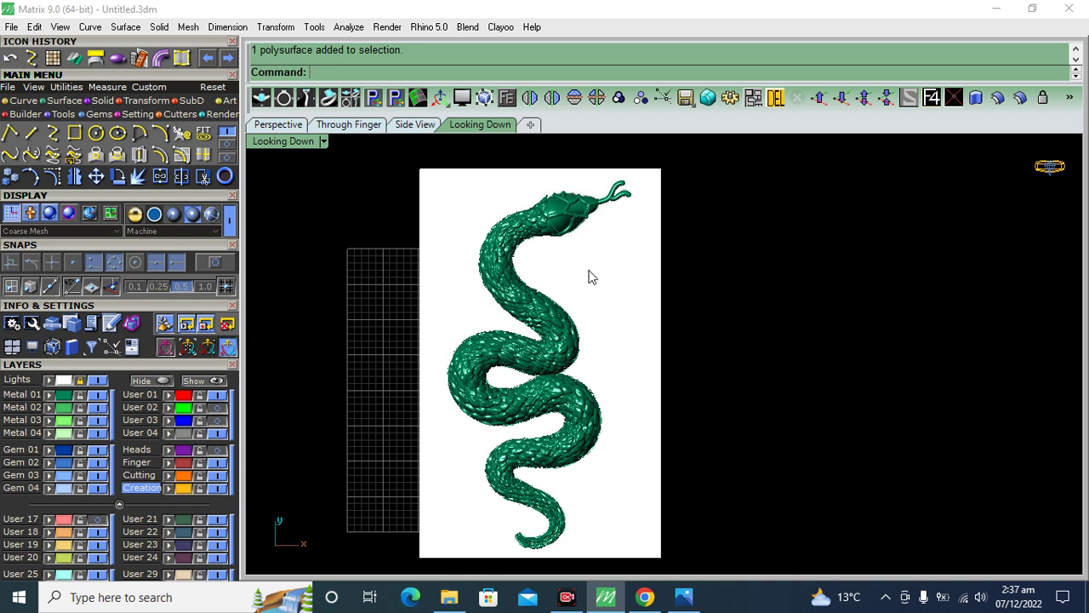
right_drag(593, 302, 625, 315)
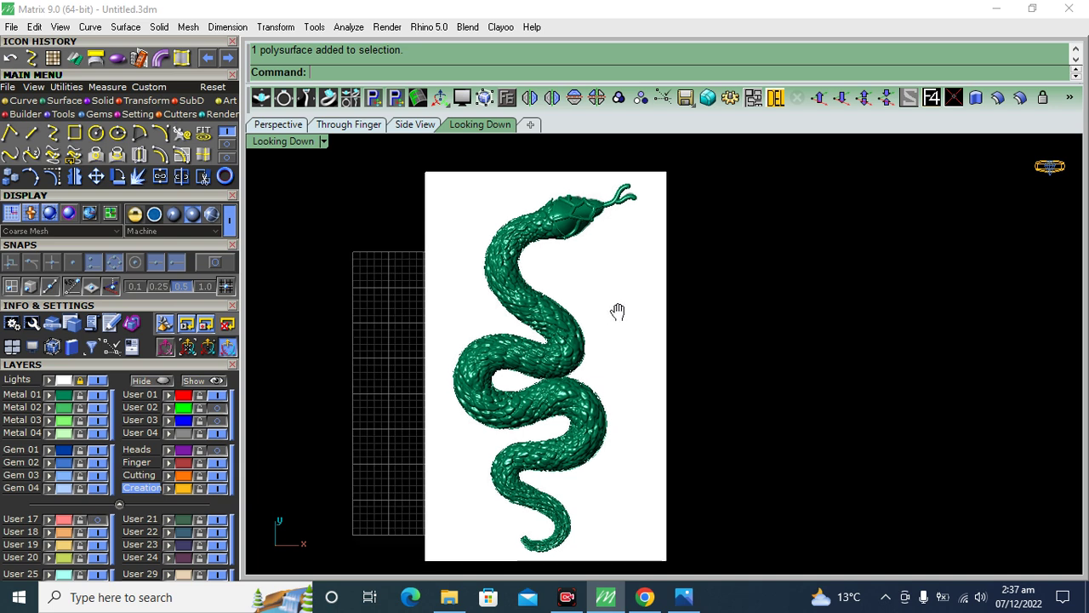
right_drag(672, 386, 645, 371)
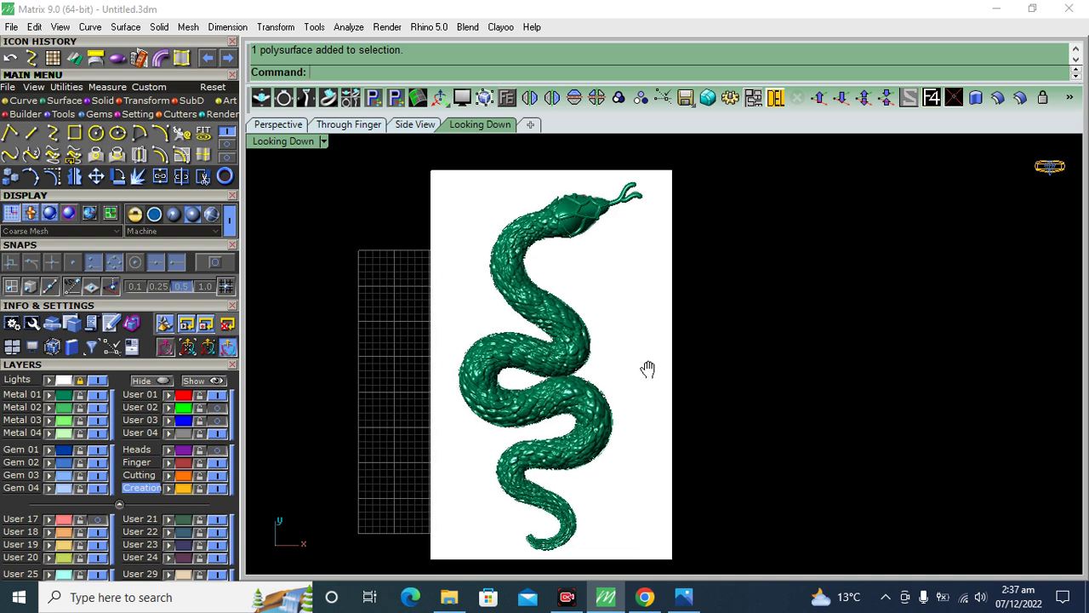